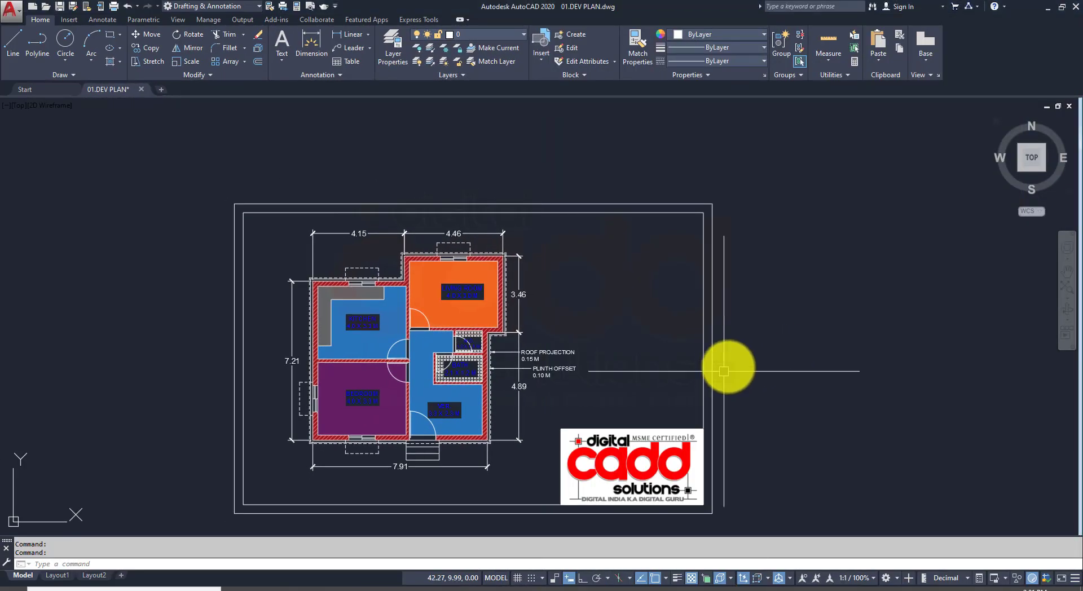
# Step: Browse the Rectangle, Ellipse and Hatch drop-down options, then pan to clear empty space
pyautogui.moveTo(730, 440); pyautogui.dragTo(662, 426, button='middle')
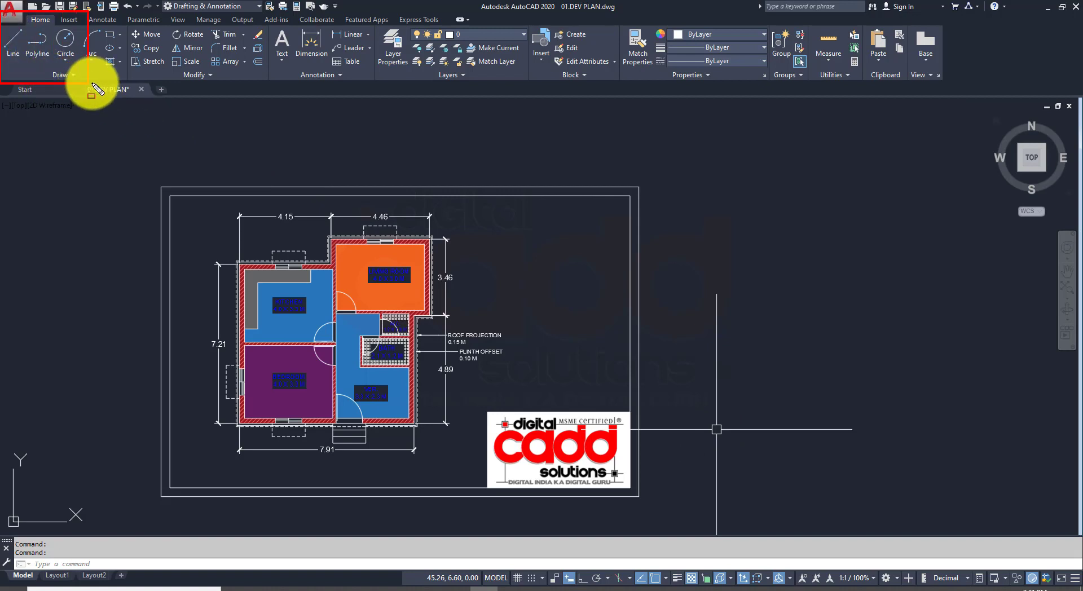
pyautogui.moveTo(21, 52); pyautogui.dragTo(132, 88)
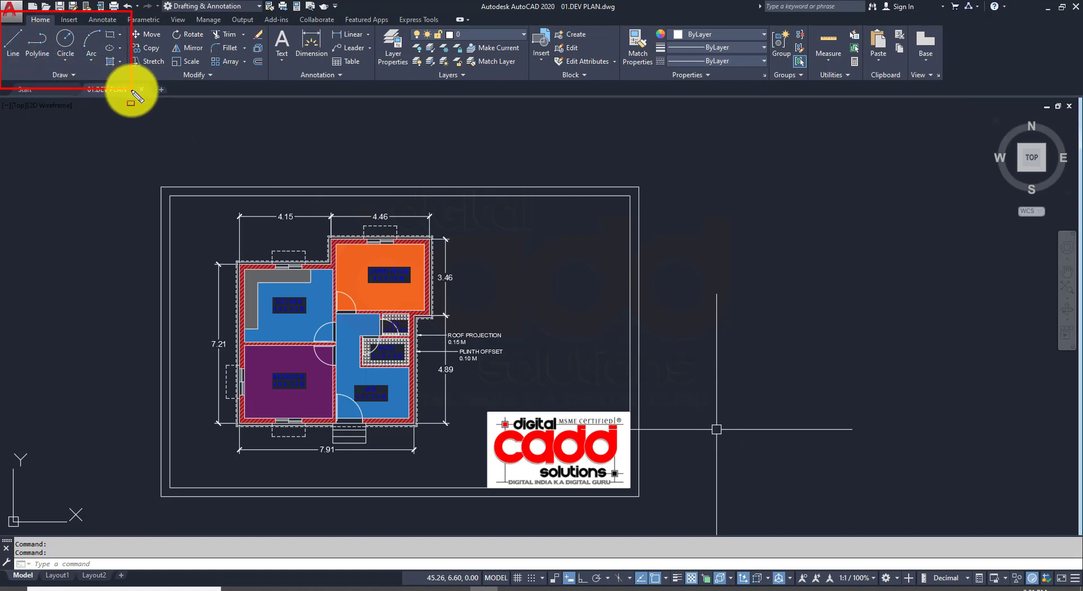
pyautogui.press('Escape')
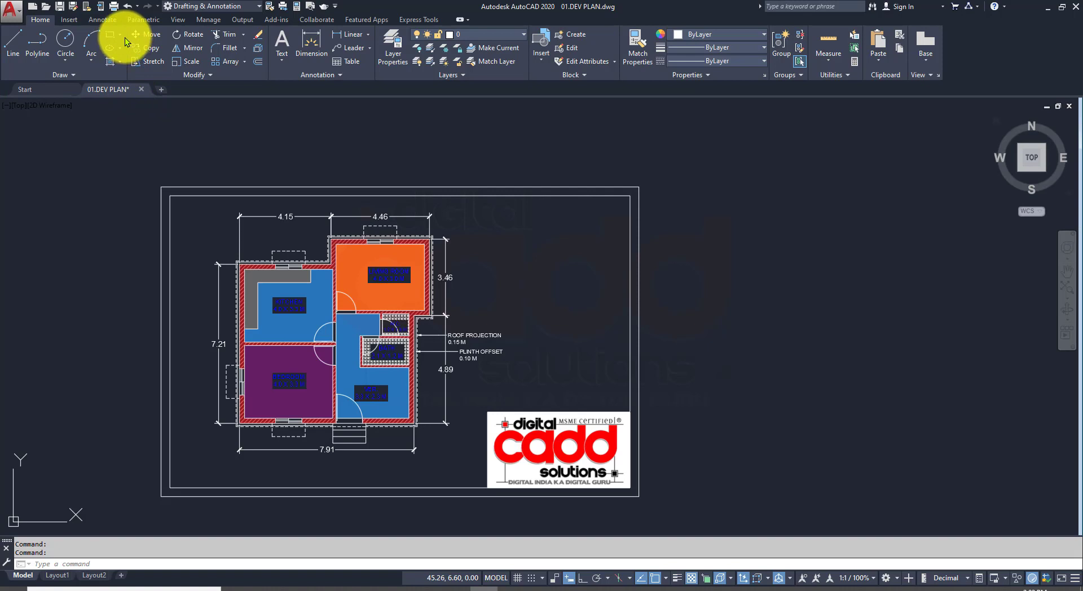
pyautogui.click(120, 32)
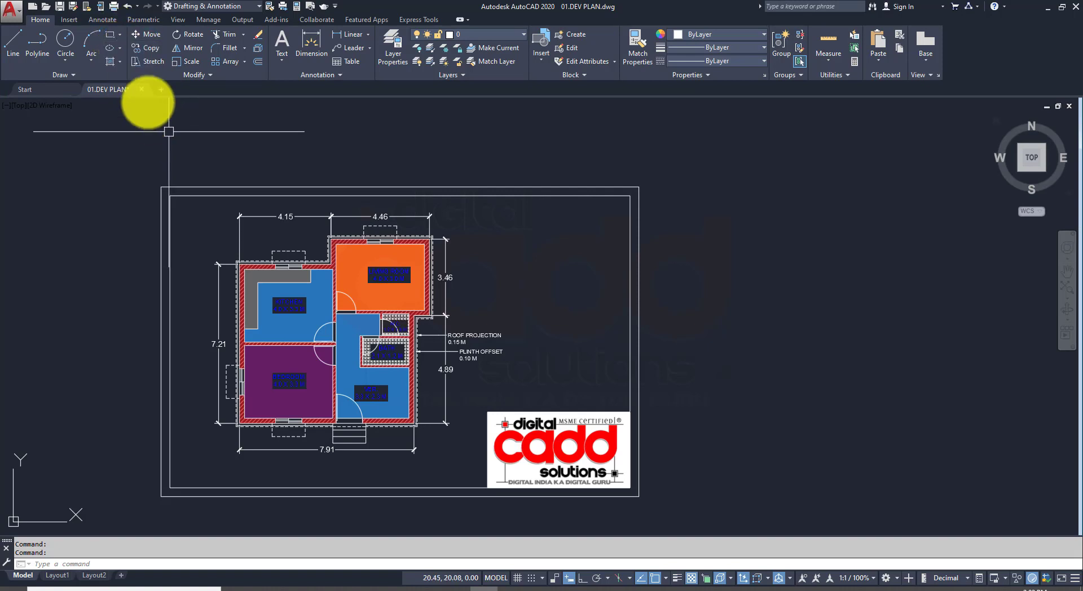
pyautogui.click(123, 46)
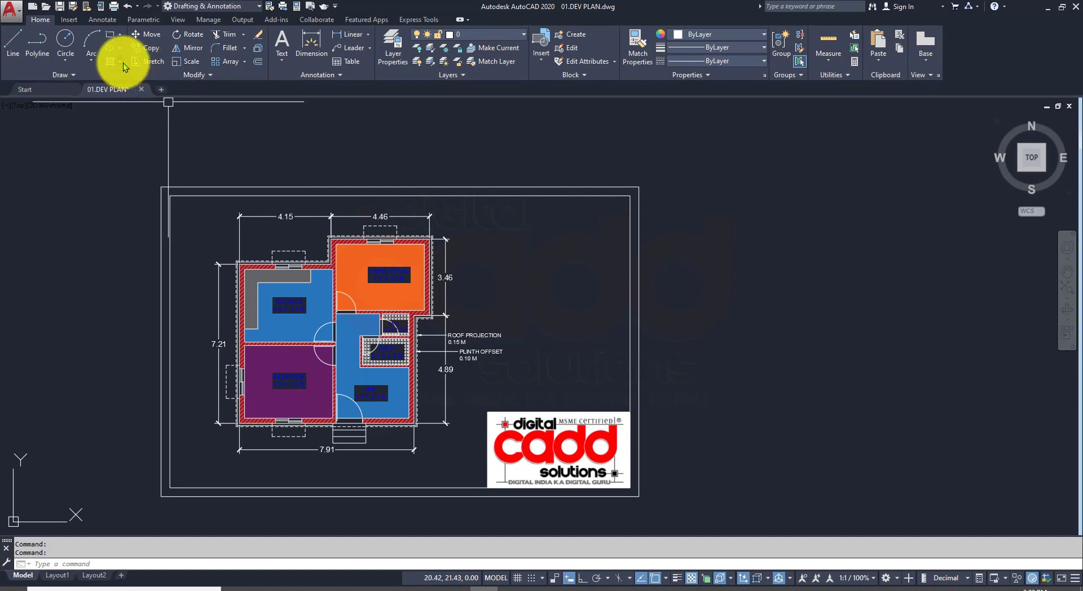
pyautogui.click(120, 61)
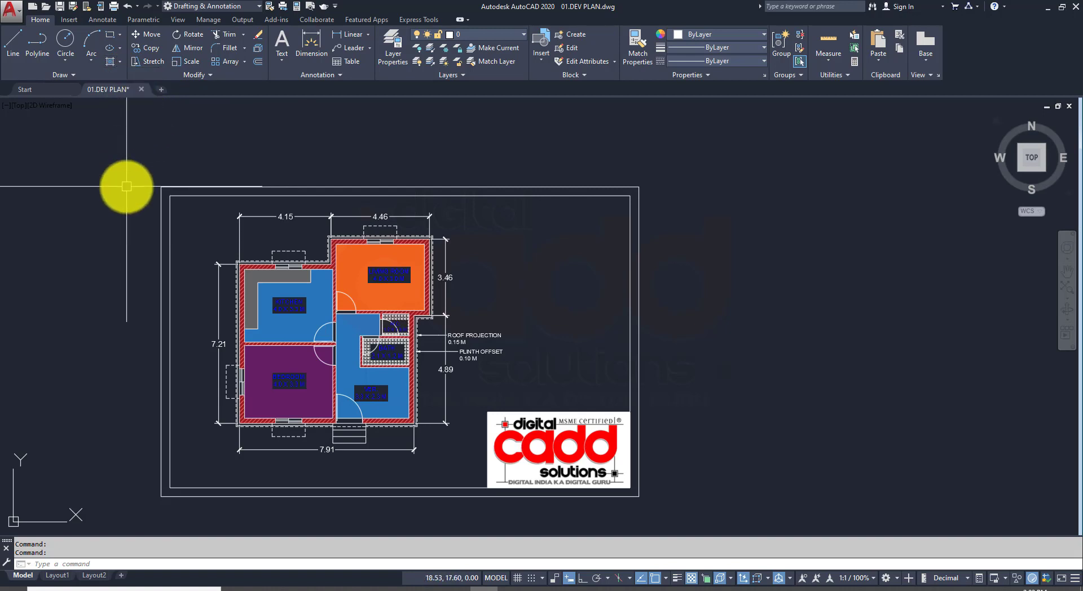
pyautogui.click(119, 62)
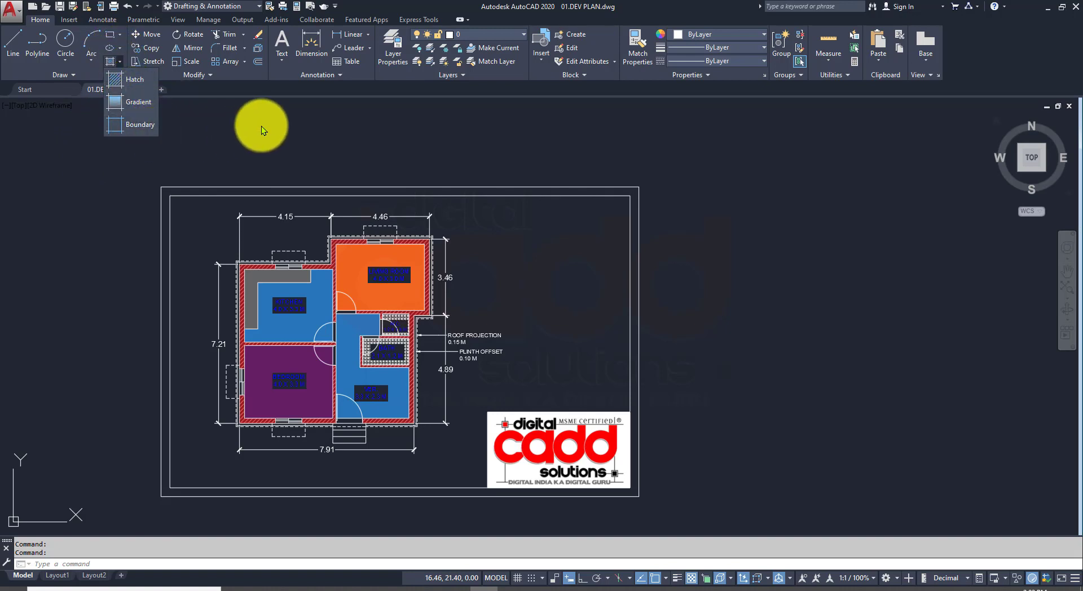
pyautogui.click(262, 126)
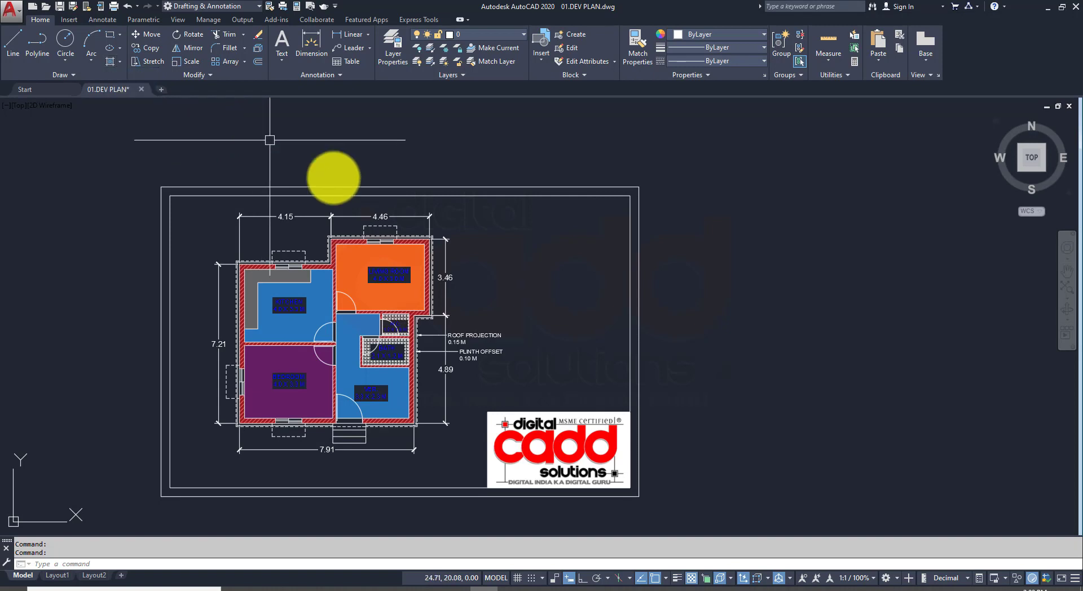
pyautogui.moveTo(671, 314)
pyautogui.mouseDown(button='middle')
pyautogui.moveTo(288, 351)
pyautogui.moveTo(215, 371)
pyautogui.mouseUp(button='middle')
pyautogui.moveTo(261, 478); pyautogui.dragTo(227, 440, button='middle')
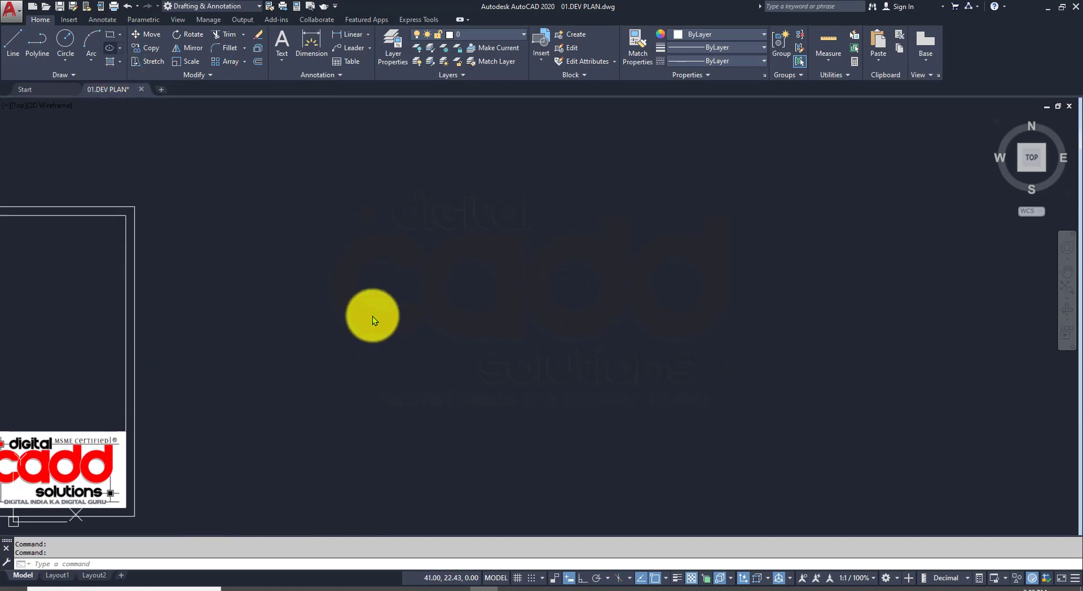
# Step: Draw a horizontal centre ellipse with Ortho on, axis 3 and other axis 1.5
pyautogui.click(370, 303)
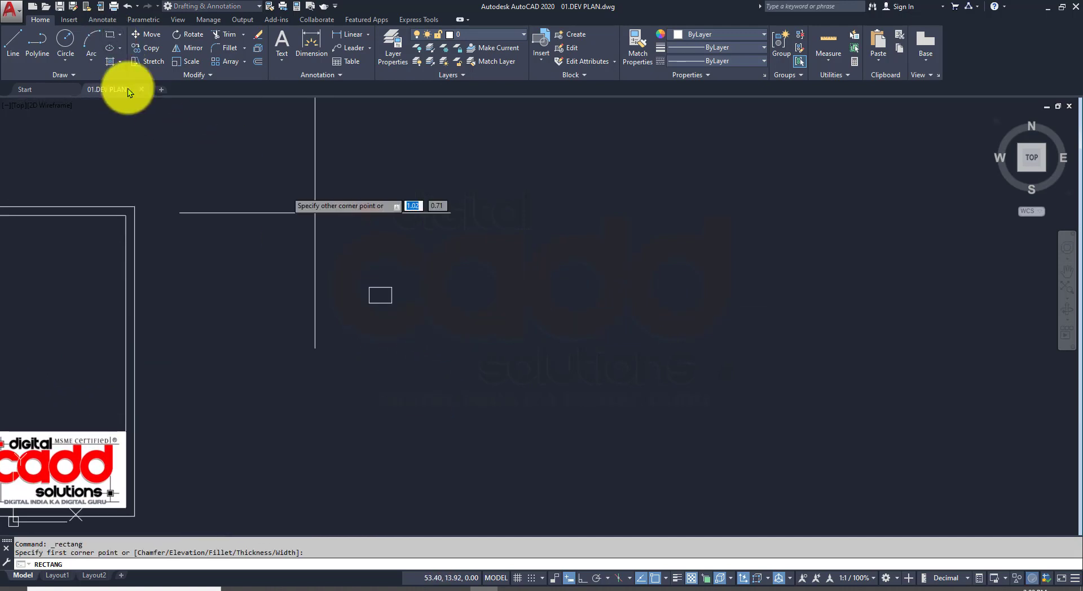
pyautogui.click(120, 49)
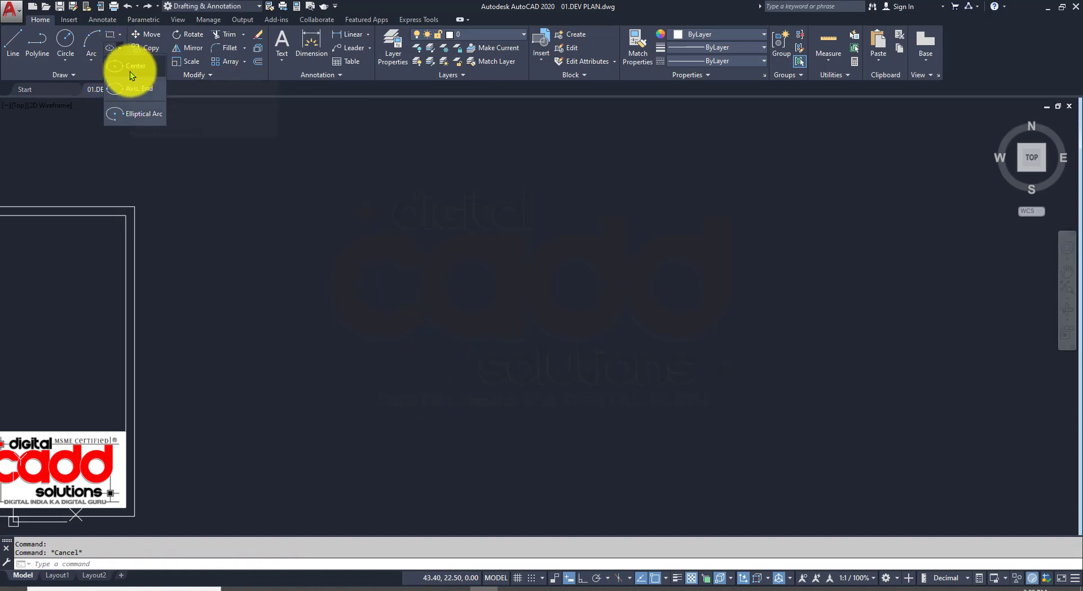
pyautogui.click(134, 69)
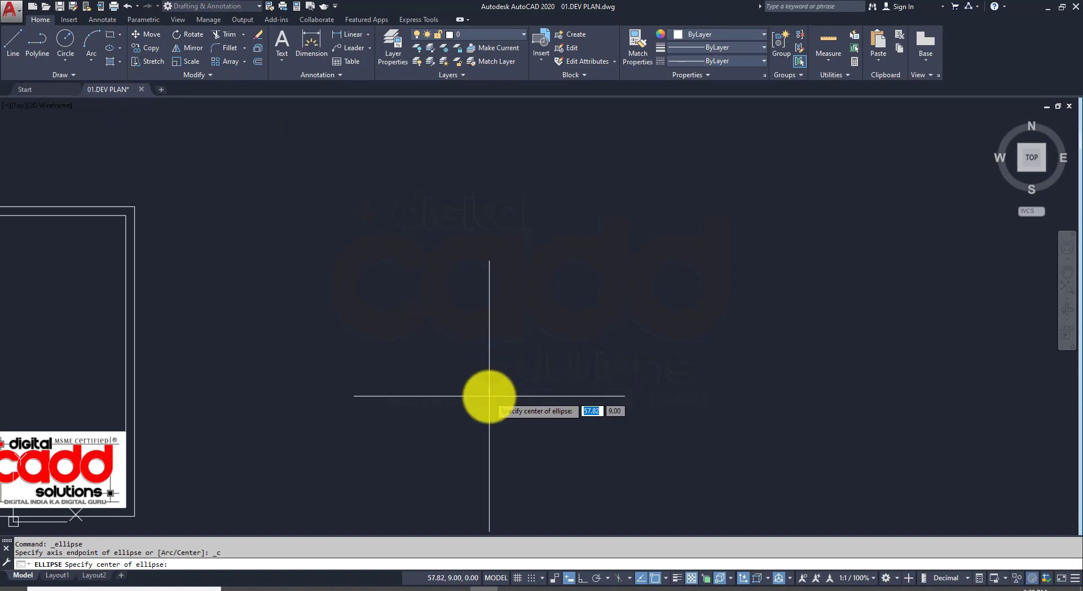
pyautogui.moveTo(21, 546); pyautogui.dragTo(191, 572)
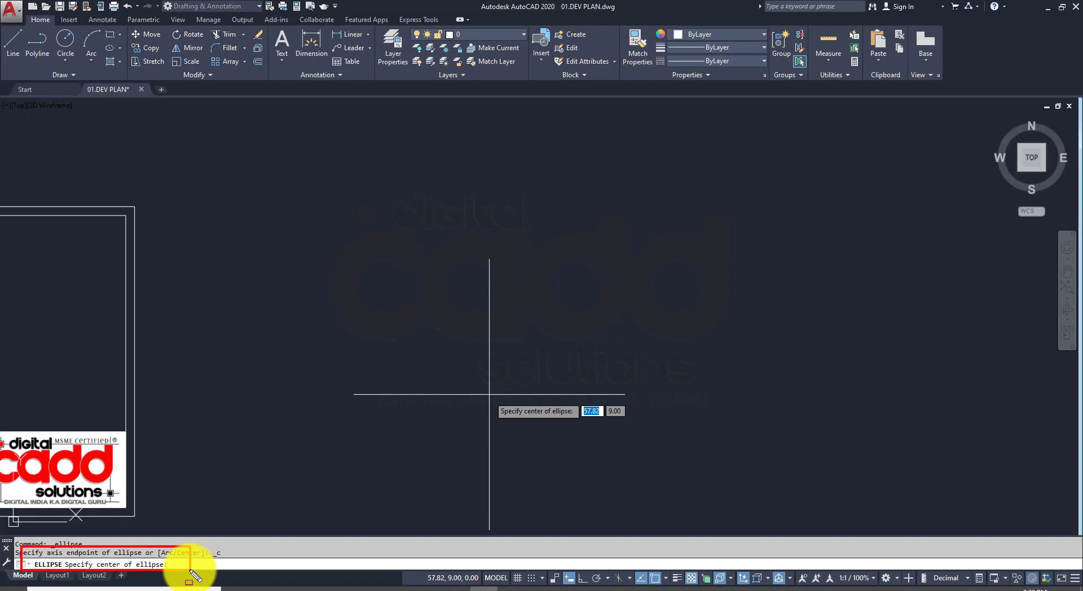
pyautogui.click(575, 310)
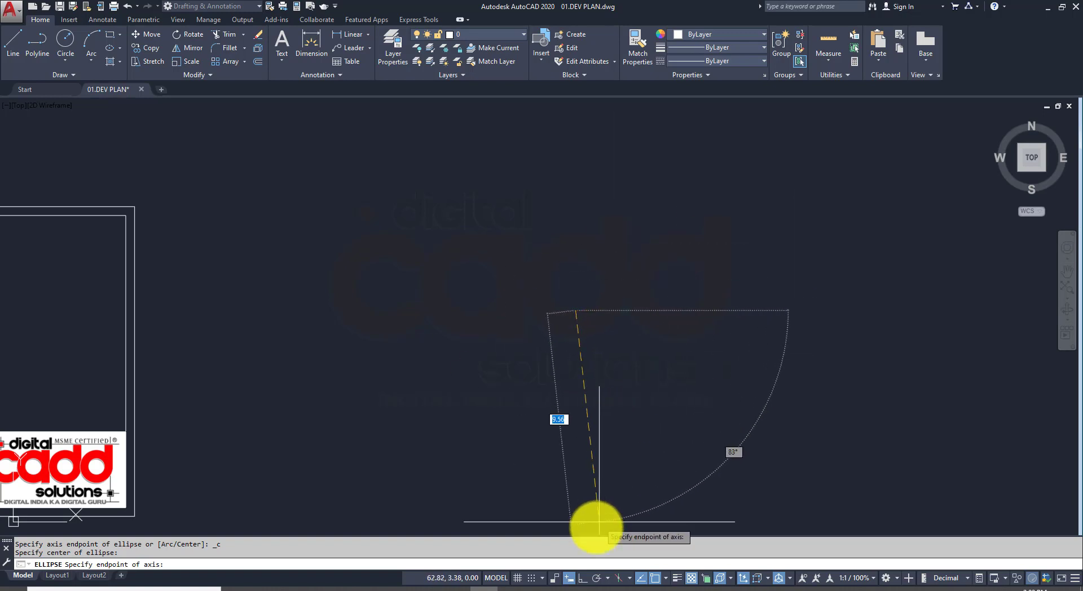
pyautogui.click(583, 579)
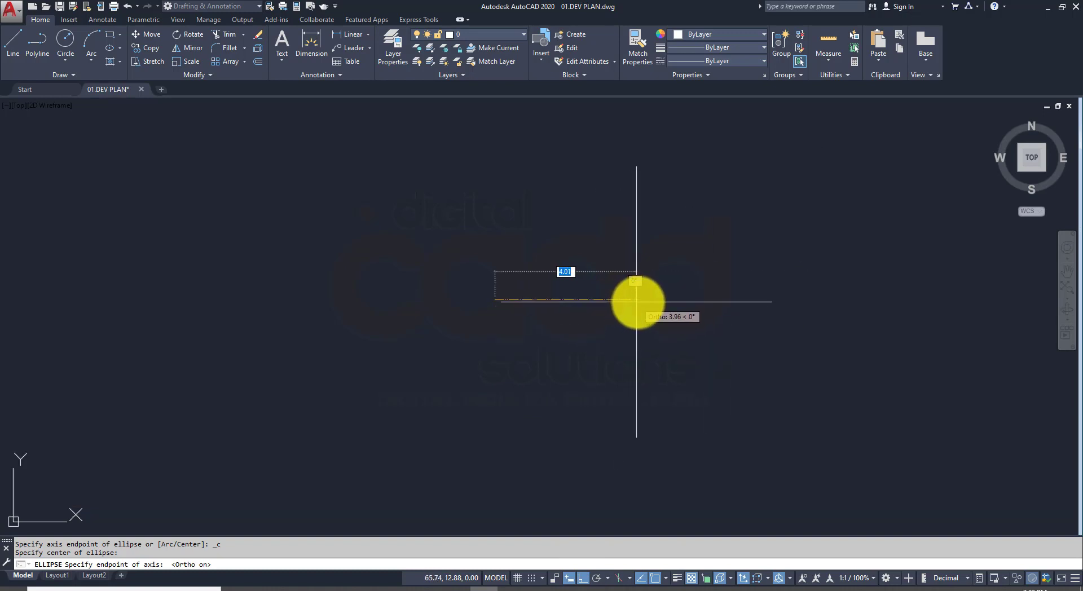
pyautogui.write('3')
pyautogui.press('Return')
pyautogui.write('1.5')
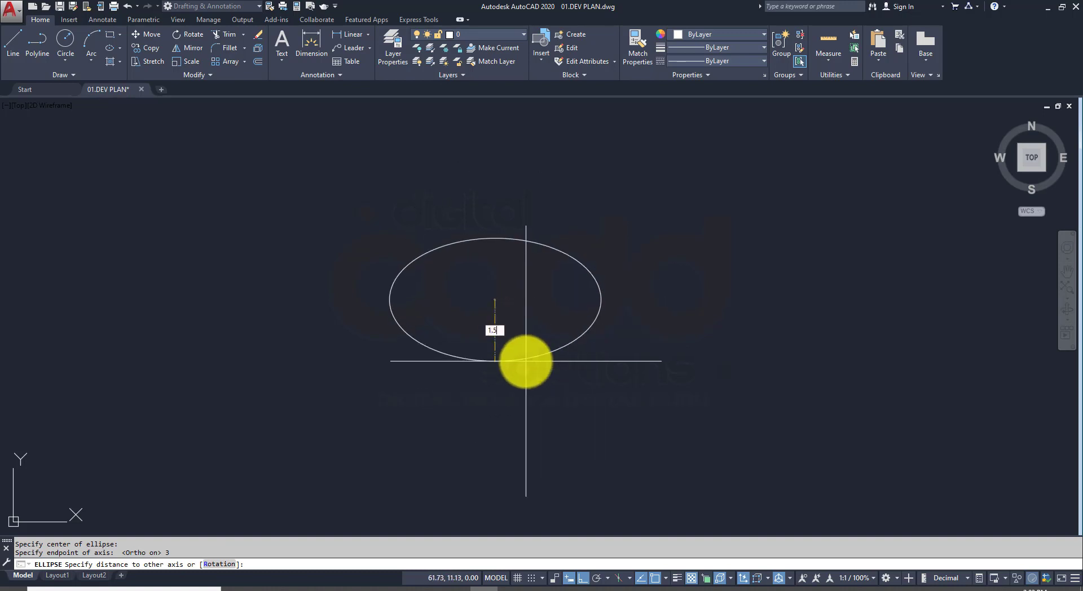
pyautogui.press('Return')
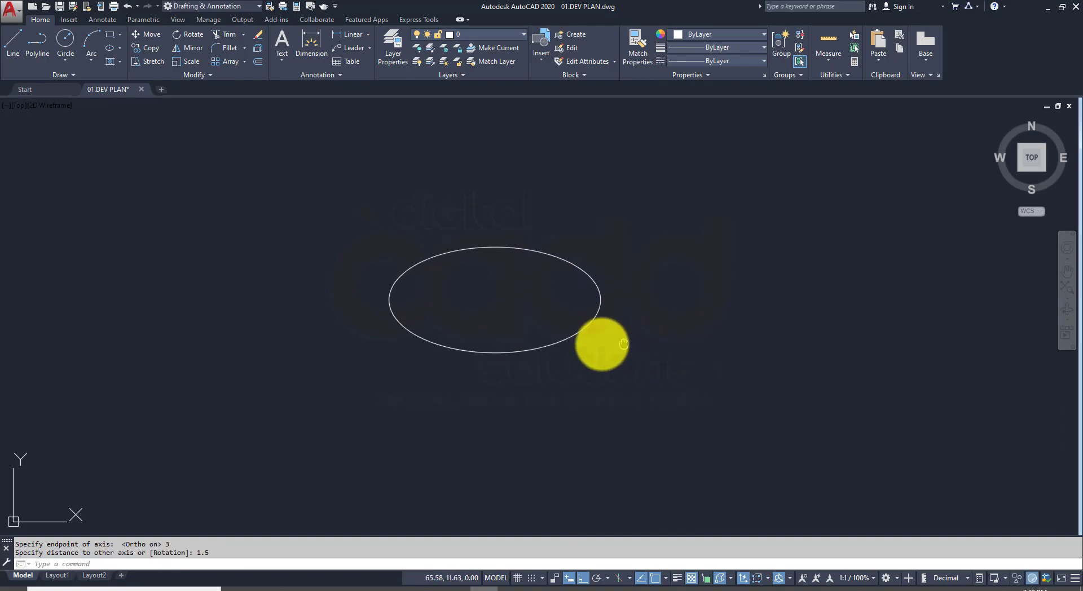
pyautogui.moveTo(600, 344); pyautogui.dragTo(565, 348, button='middle')
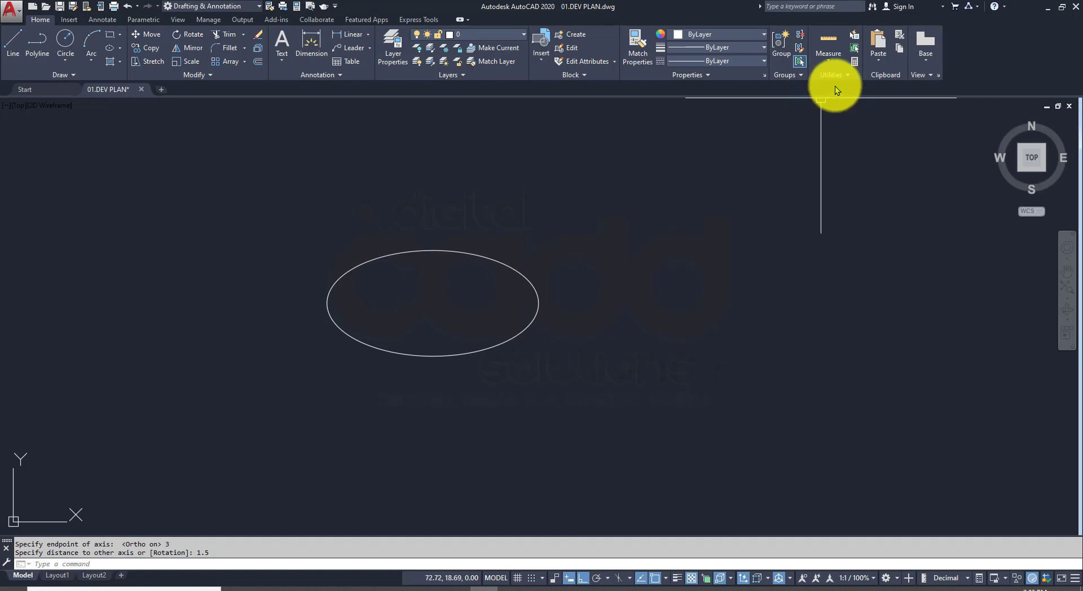
pyautogui.click(831, 58)
pyautogui.click(834, 103)
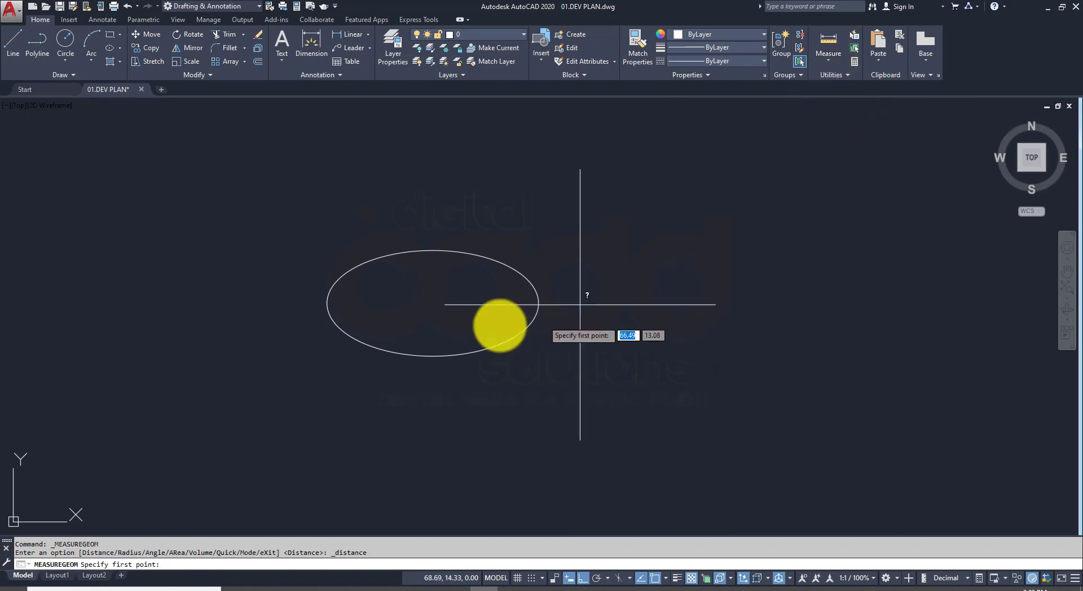
pyautogui.click(433, 303)
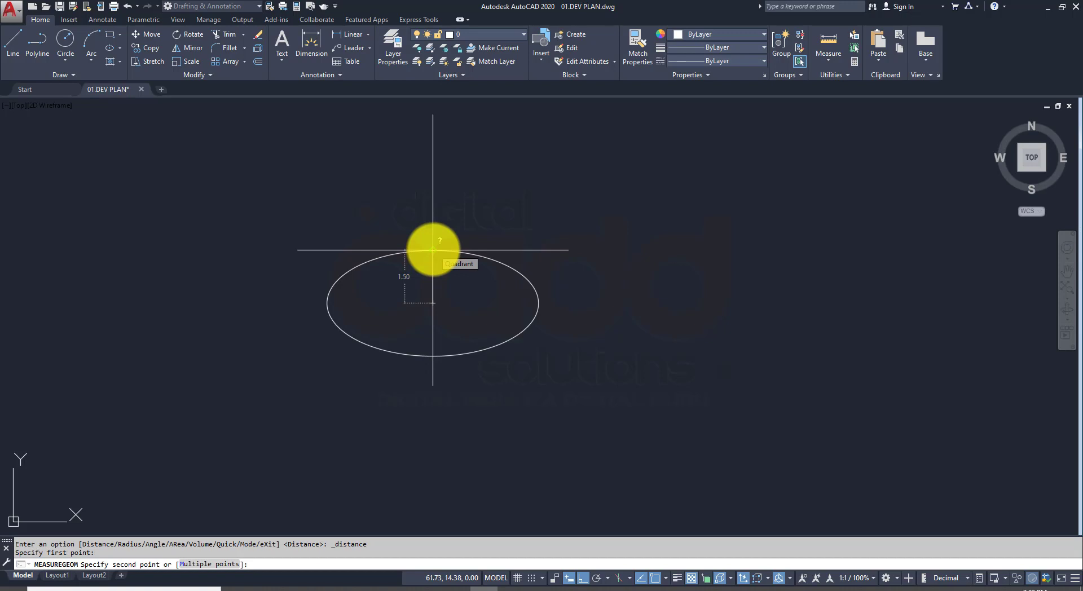
pyautogui.press('Escape')
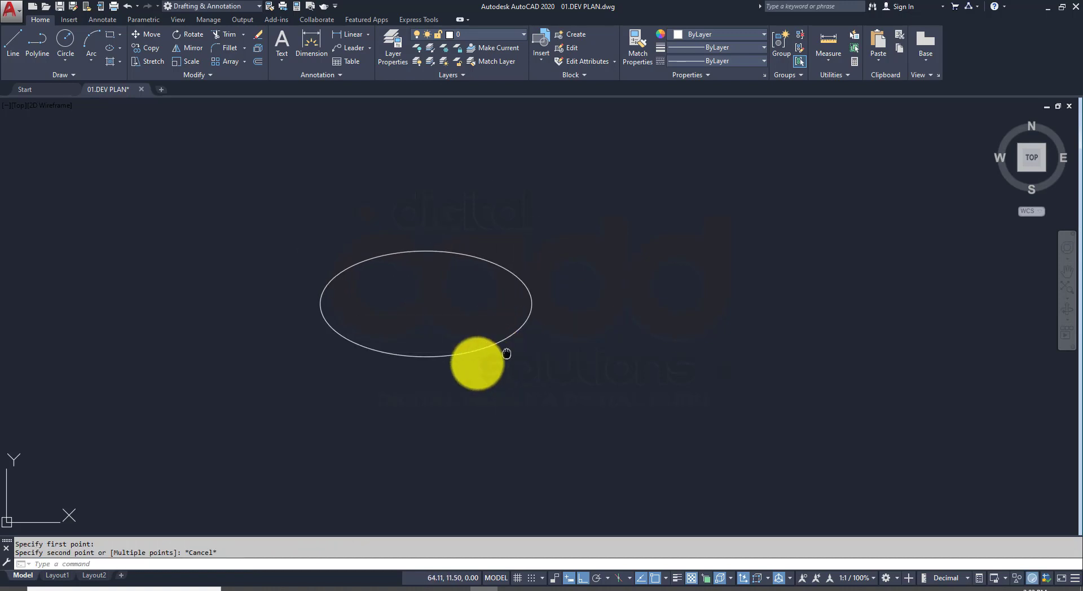
pyautogui.moveTo(474, 363); pyautogui.dragTo(390, 386, button='middle')
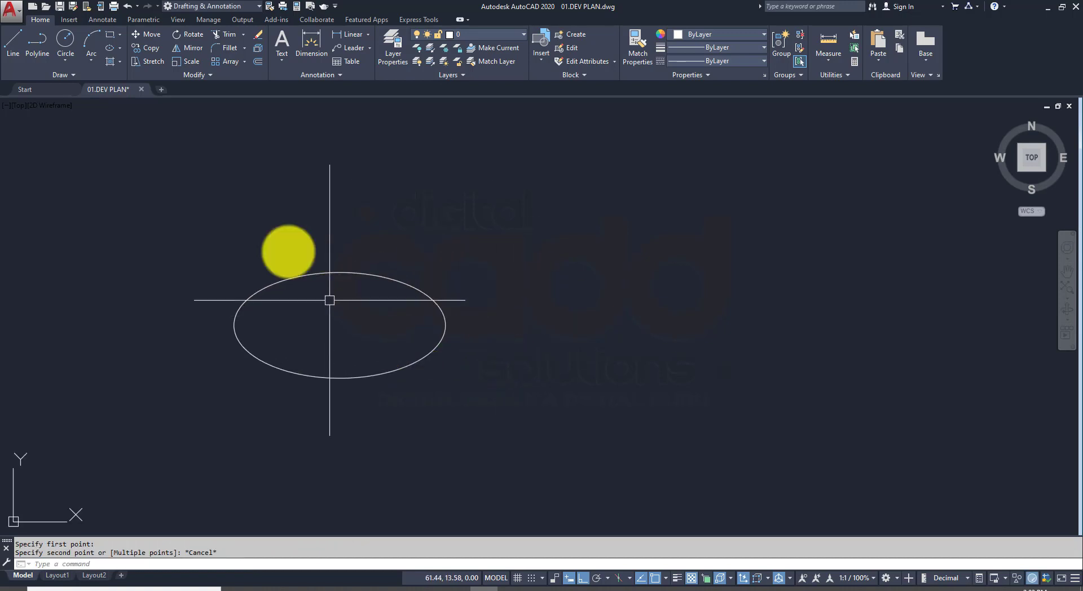
# Step: Draw a second centre ellipse to the right with half-axes 4 and 2
pyautogui.click(121, 47)
pyautogui.click(138, 71)
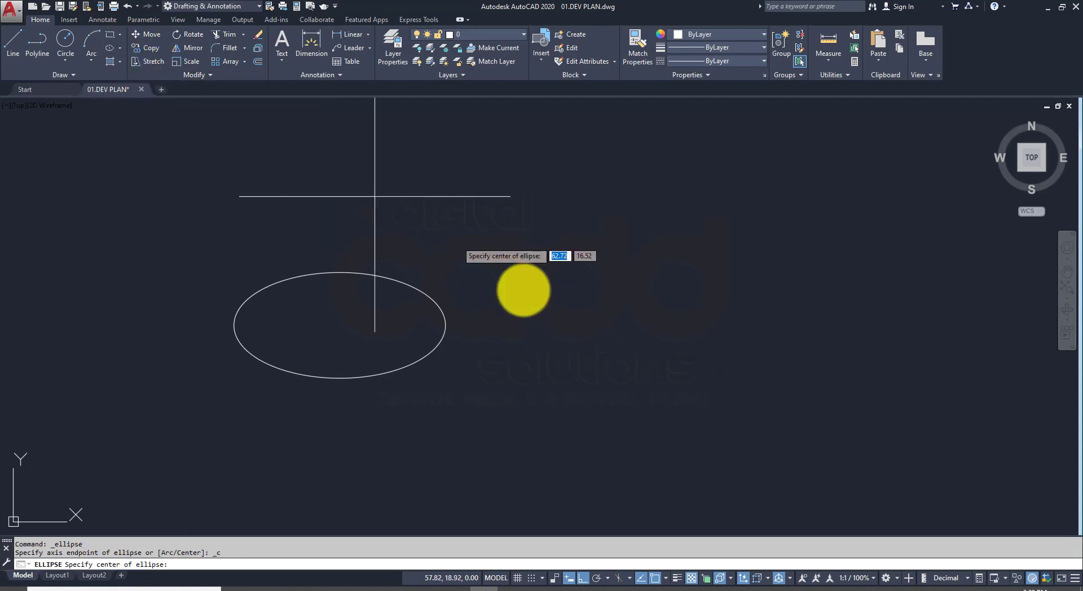
pyautogui.click(784, 363)
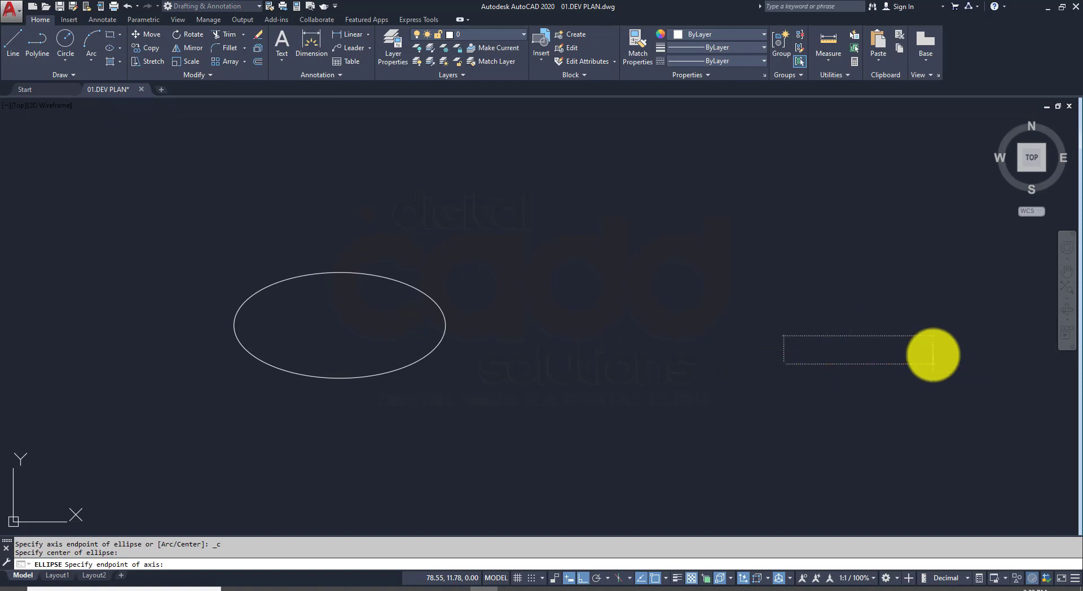
pyautogui.press('Return')
pyautogui.write('2')
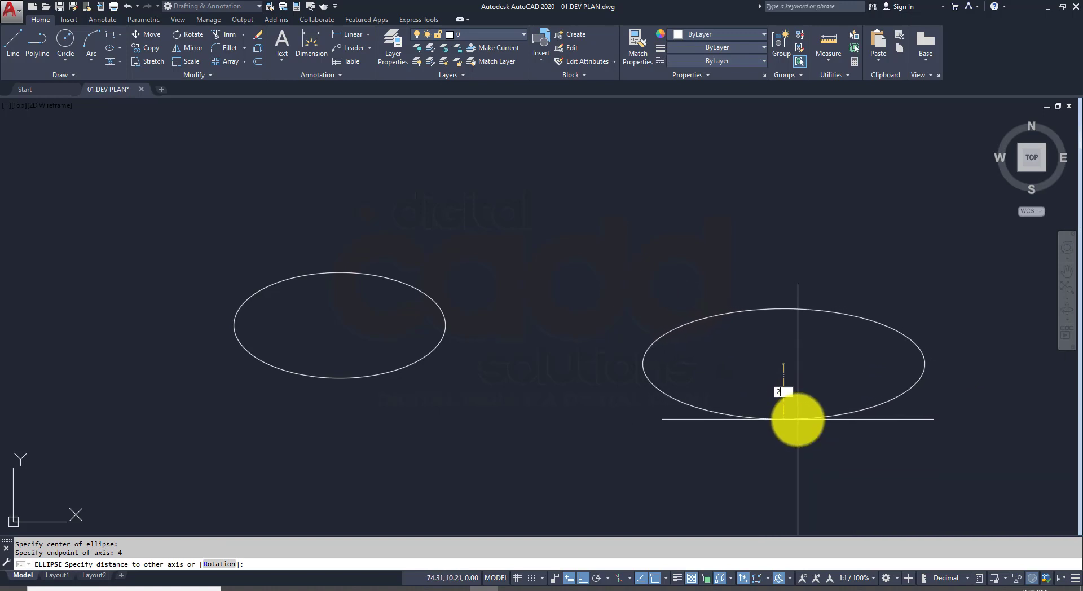
pyautogui.press('Return')
pyautogui.moveTo(784, 423); pyautogui.dragTo(555, 390, button='middle')
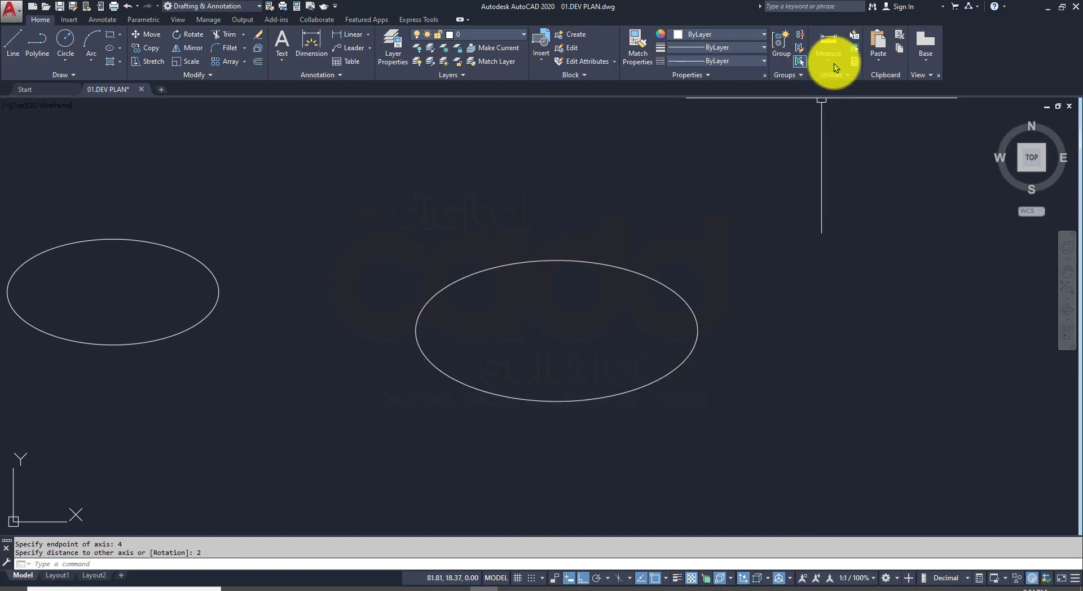
# Step: Check the larger ellipse from its centre with Measure > Distance, then cancel
pyautogui.click(834, 62)
pyautogui.click(842, 105)
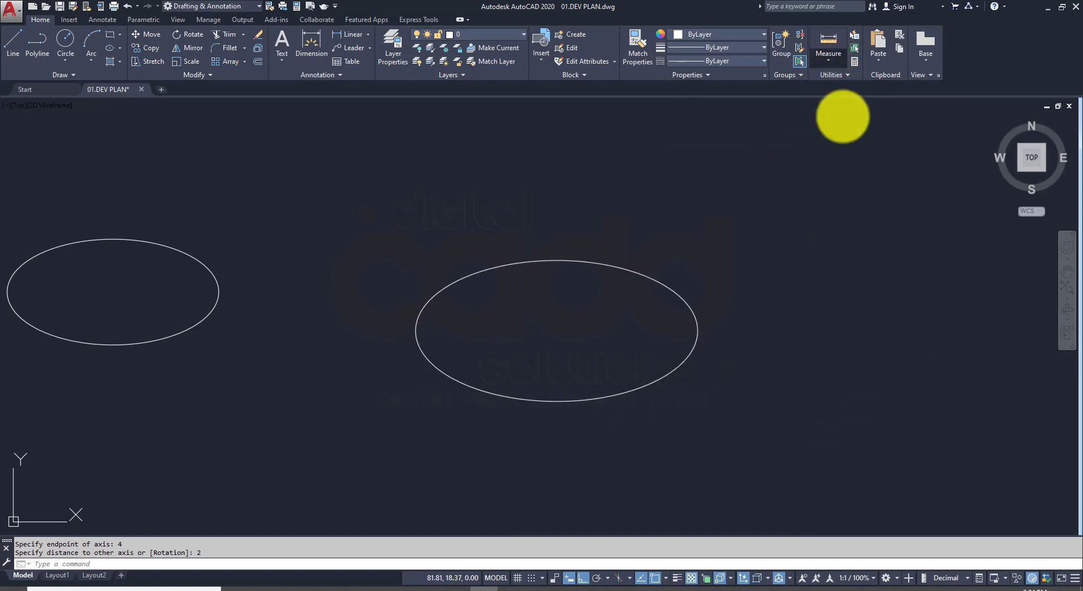
pyautogui.click(558, 332)
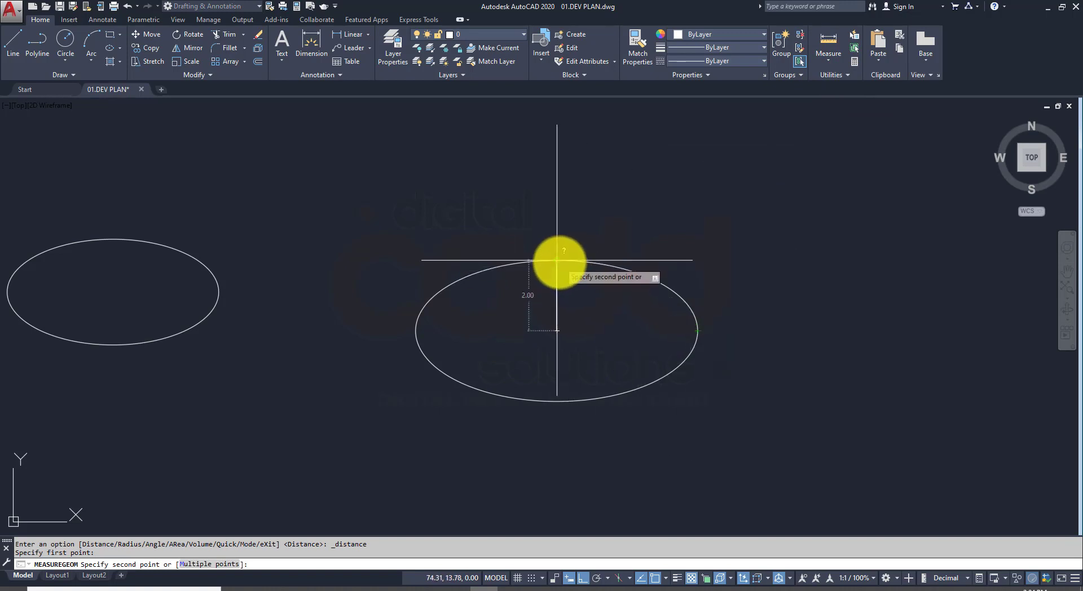
pyautogui.press('Escape')
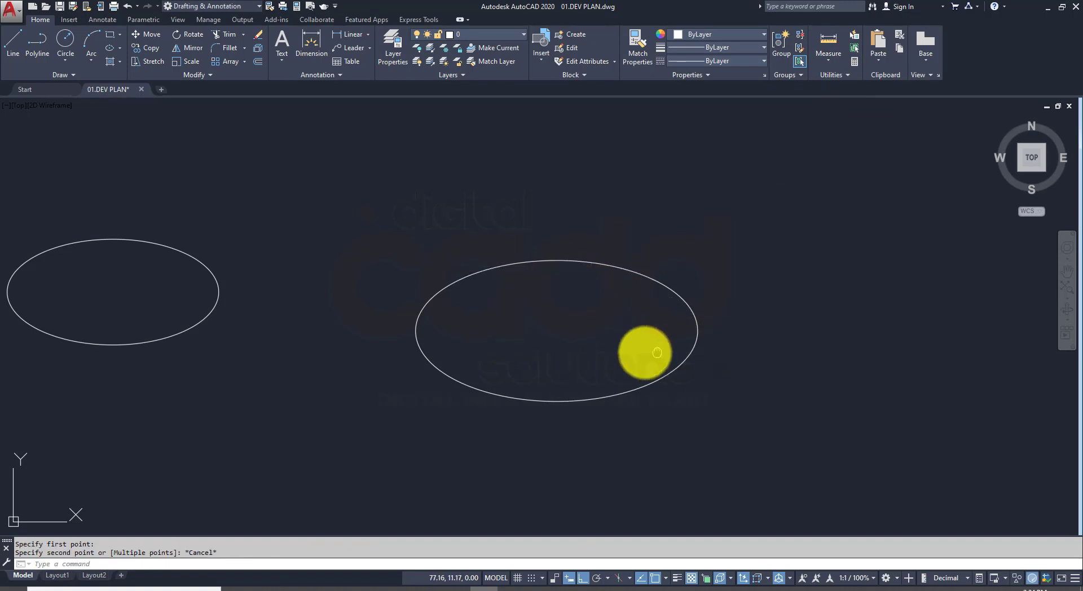
pyautogui.moveTo(649, 351); pyautogui.dragTo(370, 283, button='middle')
pyautogui.click(121, 47)
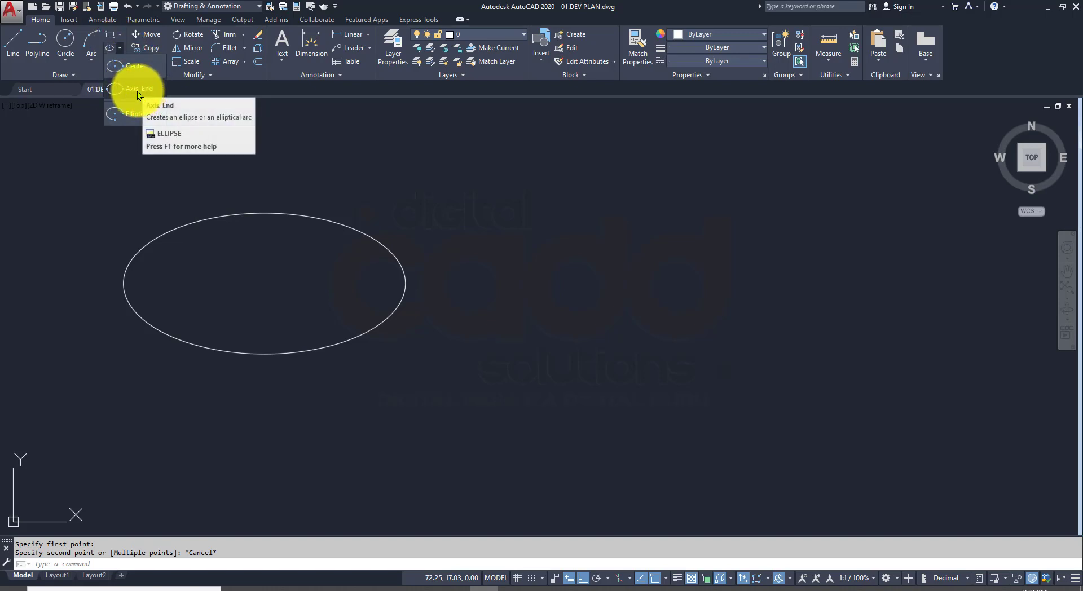
# Step: Draw an Axis, End ellipse with a 6-unit axis and 1.5 other-axis distance
pyautogui.click(137, 91)
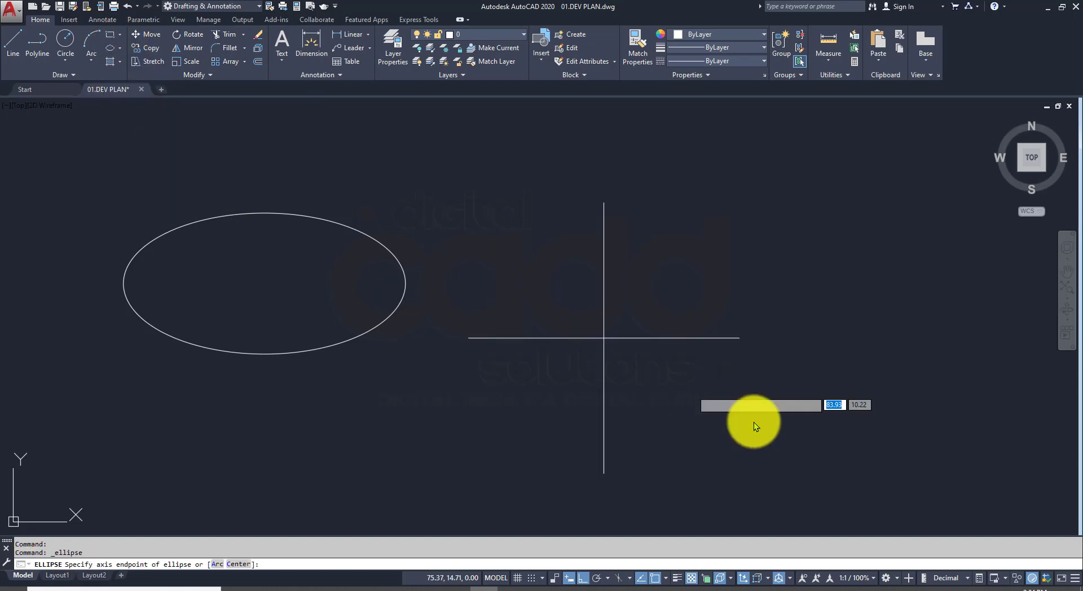
pyautogui.click(592, 374)
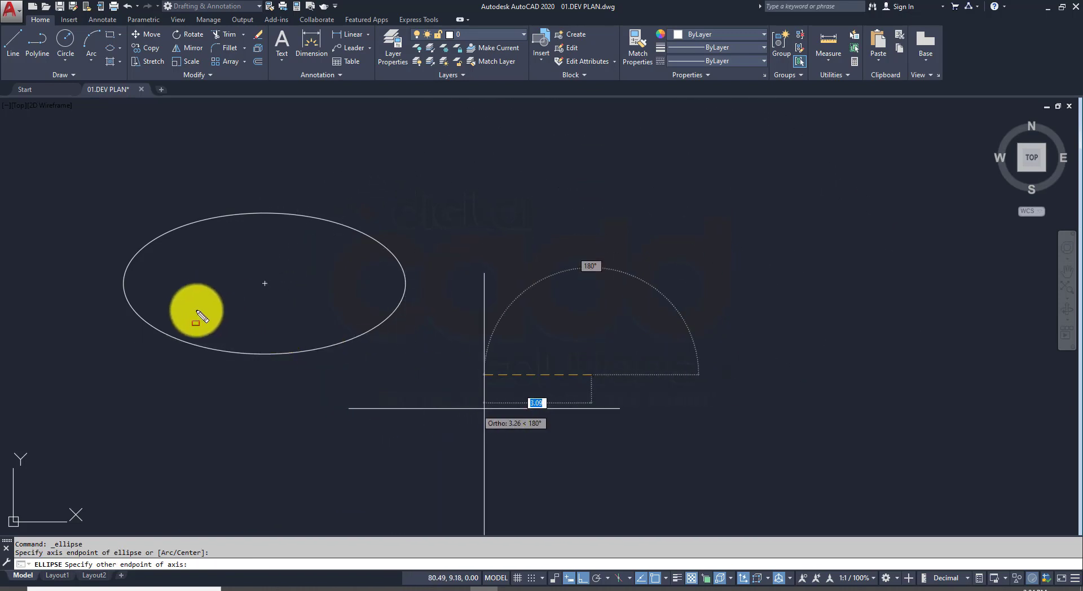
pyautogui.moveTo(124, 283); pyautogui.dragTo(406, 284)
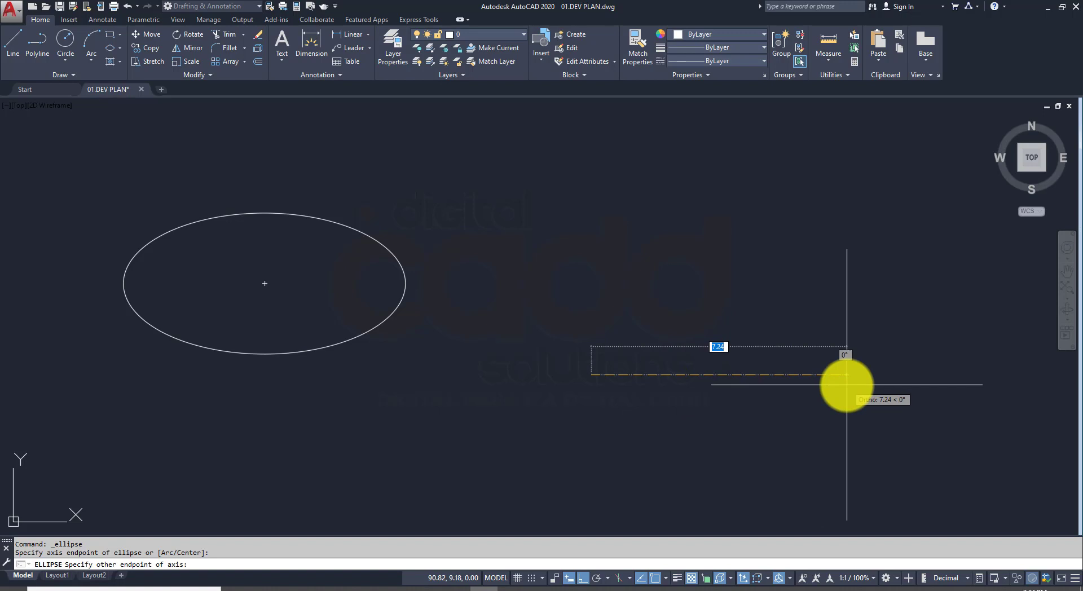
pyautogui.press('Return')
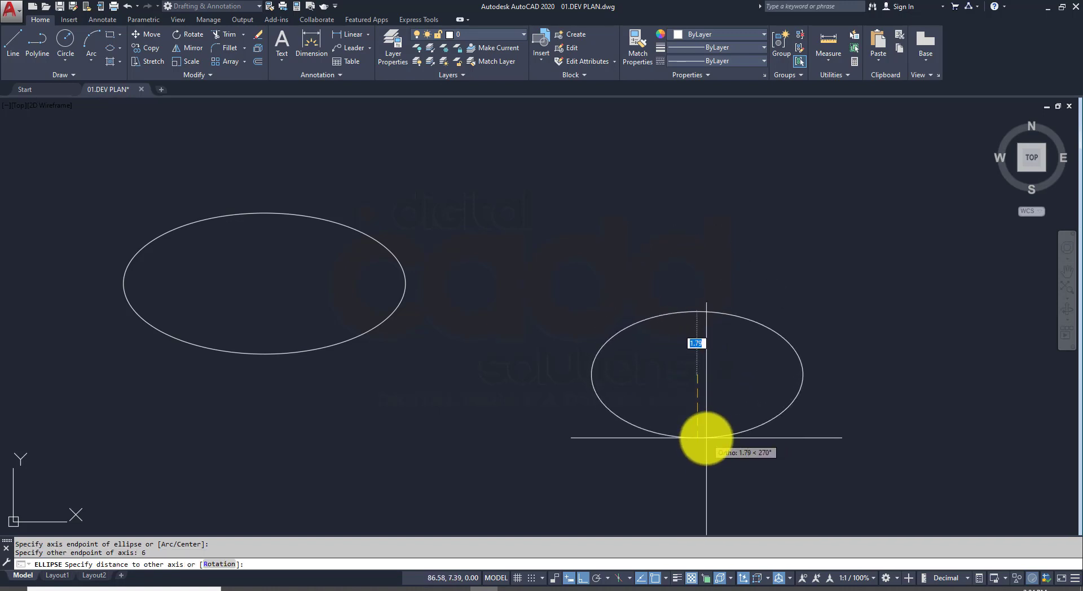
pyautogui.moveTo(688, 365); pyautogui.dragTo(715, 450)
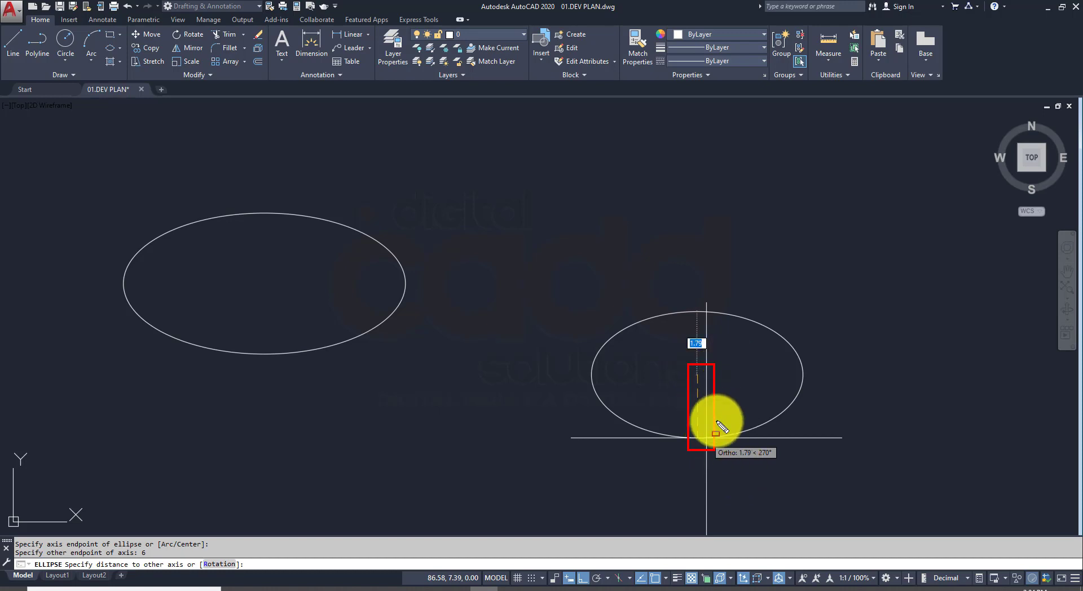
pyautogui.press('Escape')
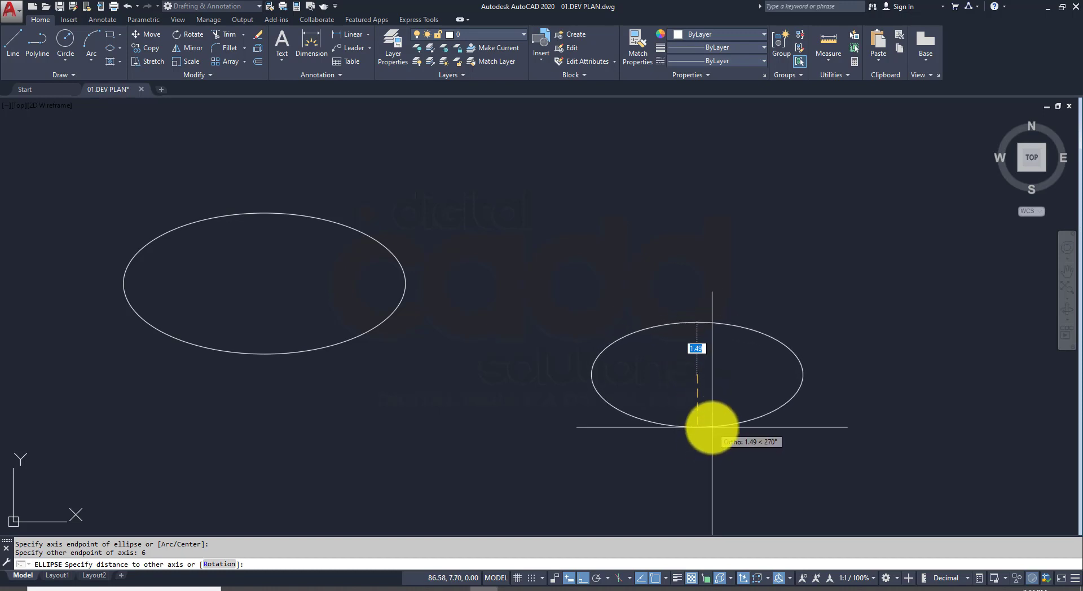
pyautogui.press('Return')
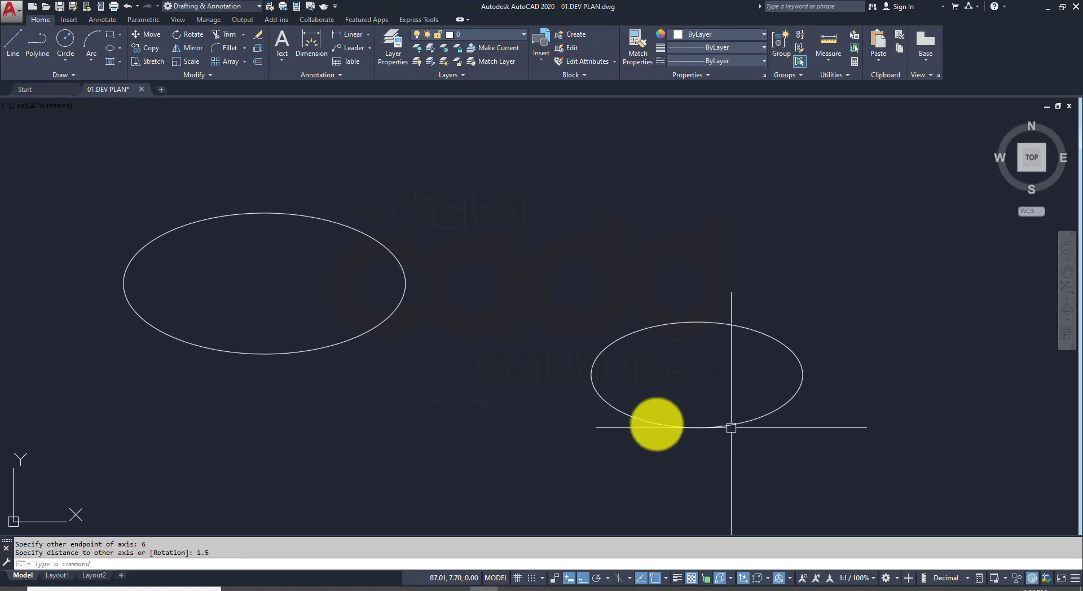
pyautogui.click(831, 55)
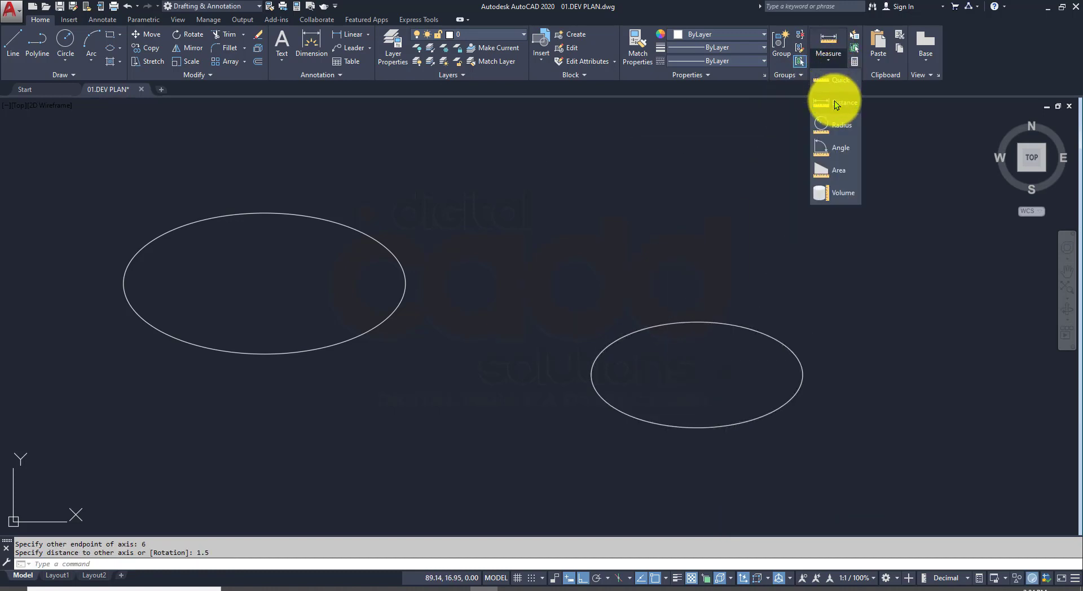
pyautogui.click(836, 103)
pyautogui.click(590, 374)
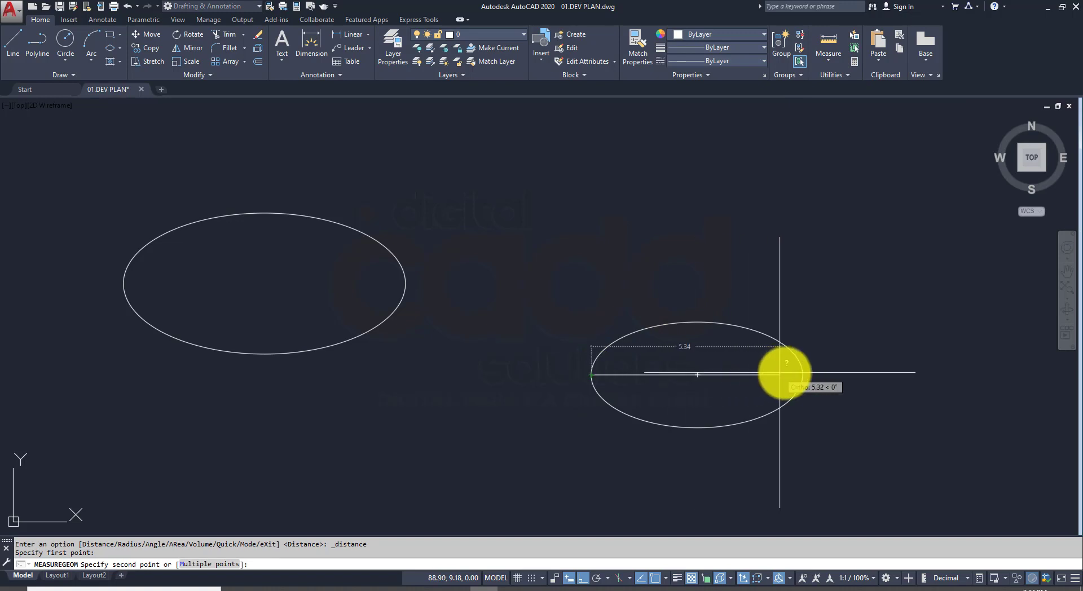
pyautogui.click(803, 373)
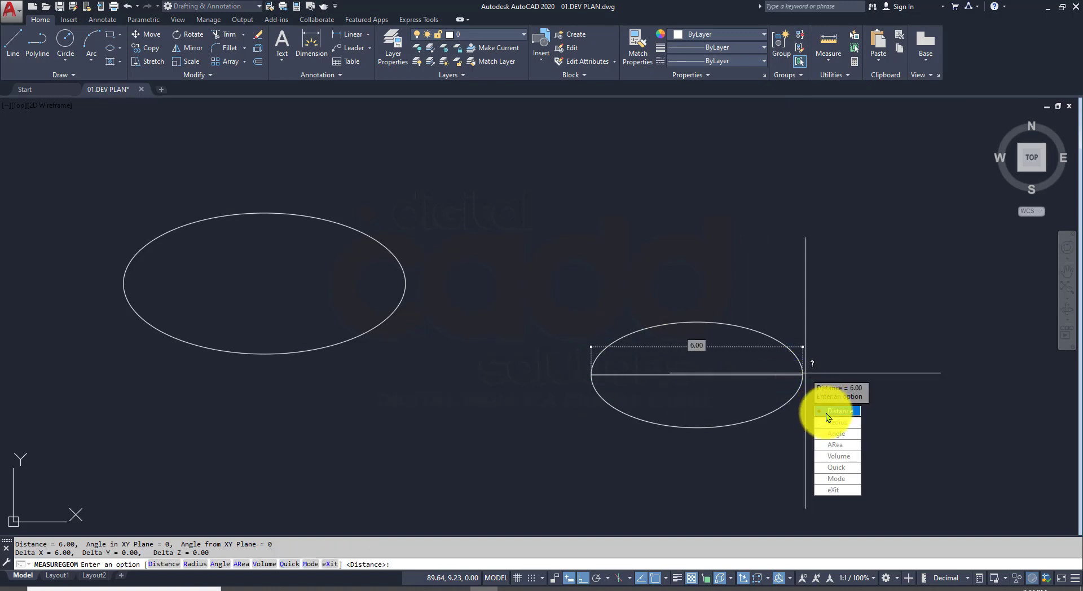
pyautogui.click(826, 414)
pyautogui.click(697, 375)
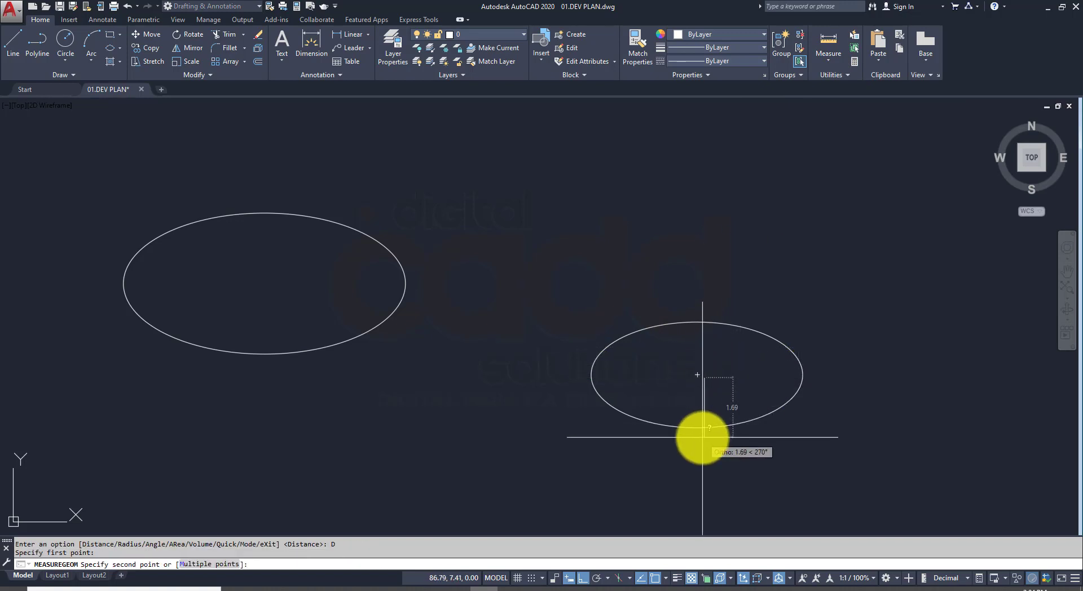
pyautogui.press('Escape')
pyautogui.press('Return')
pyautogui.press('Escape')
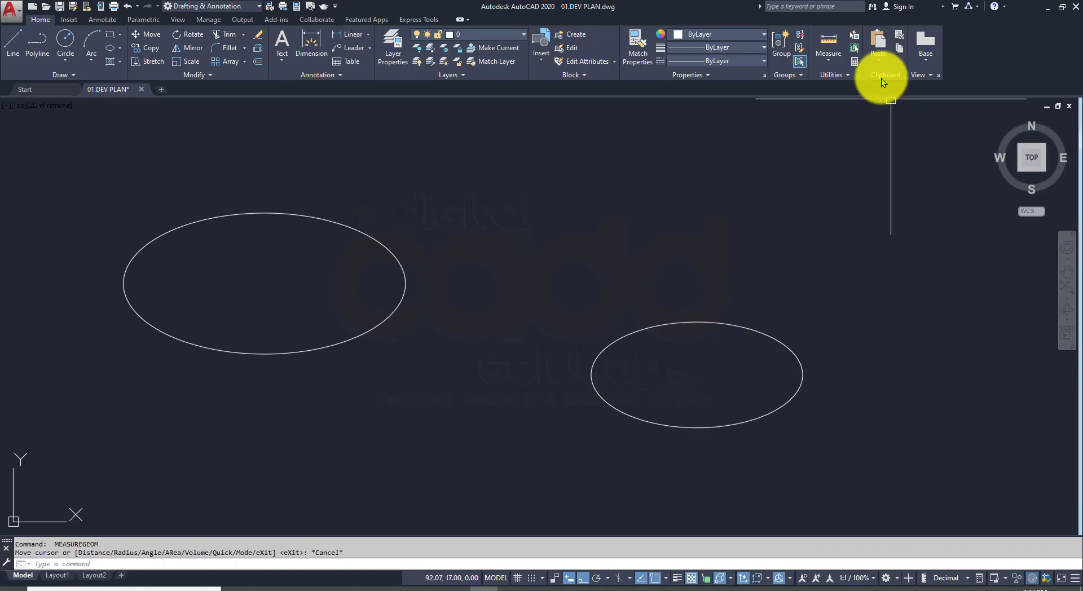
pyautogui.click(821, 55)
pyautogui.click(843, 103)
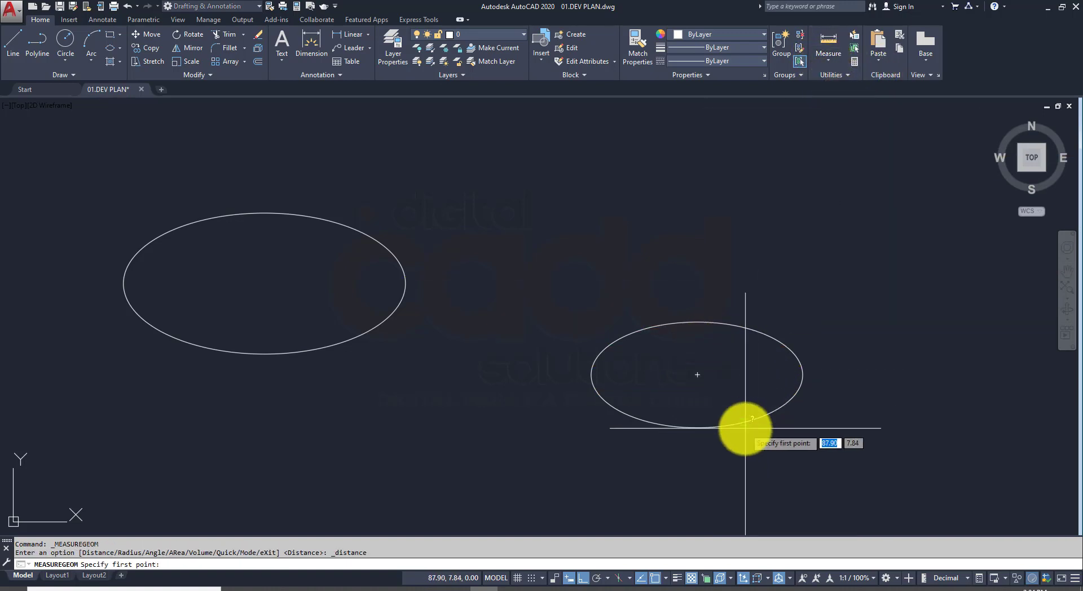
pyautogui.click(698, 375)
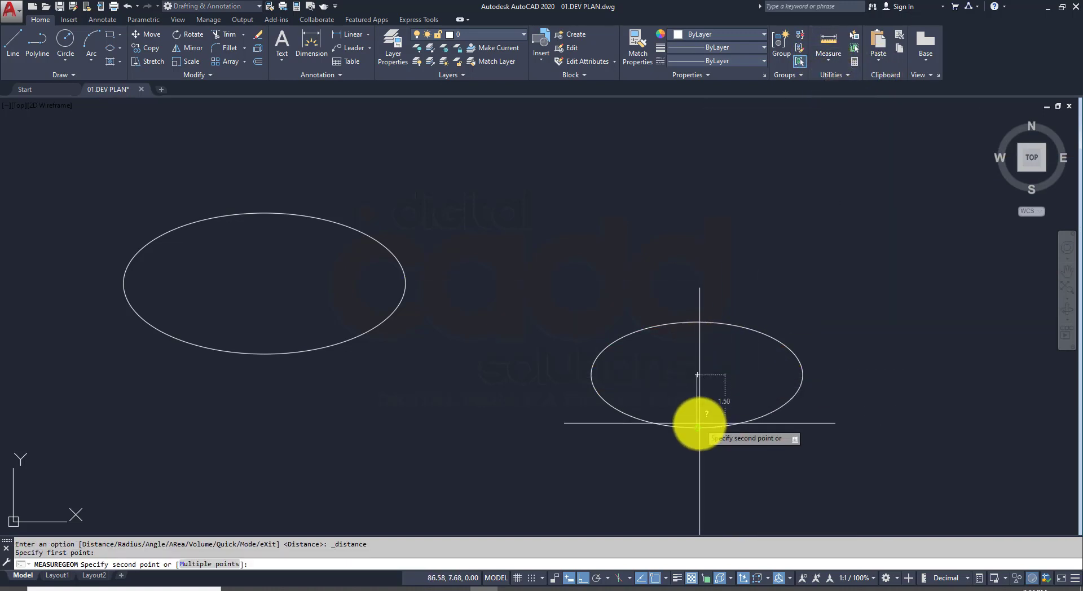
pyautogui.press('Escape')
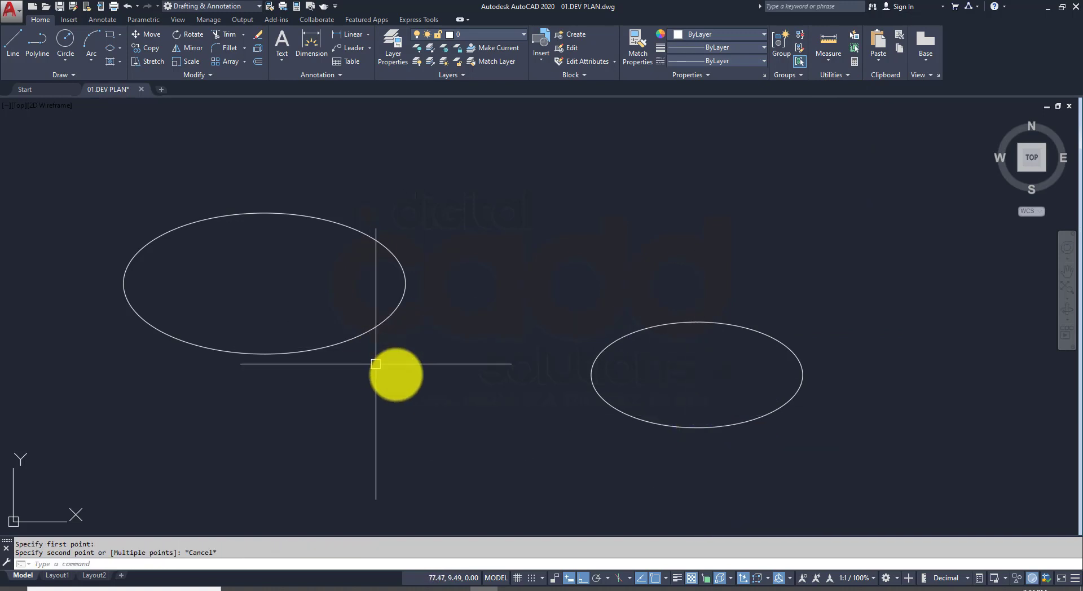
pyautogui.scroll(-2, 408, 366)
pyautogui.moveTo(547, 479); pyautogui.dragTo(467, 302, button='middle')
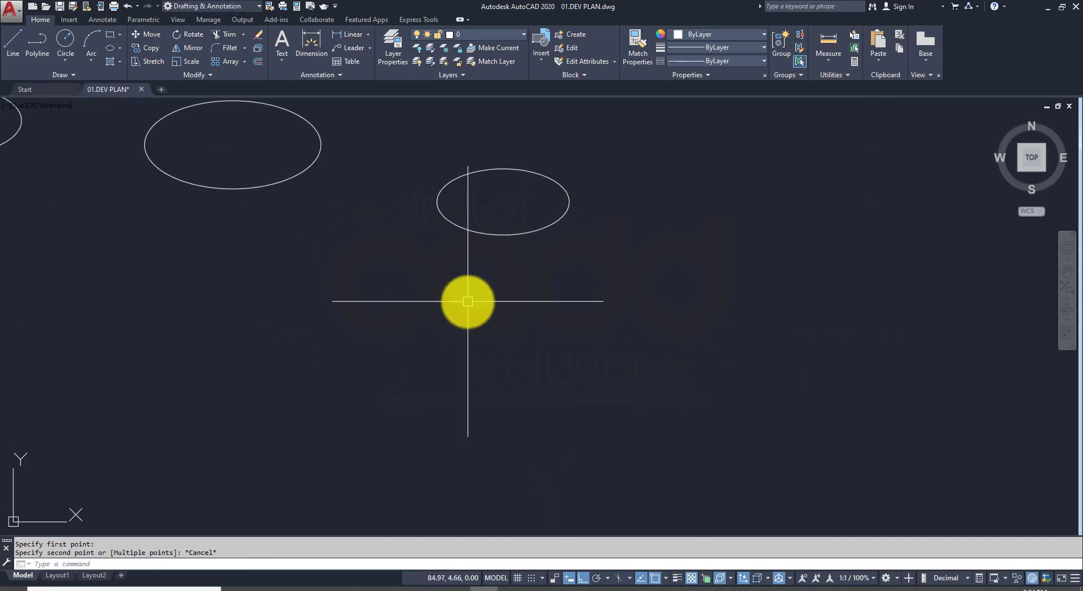
pyautogui.click(121, 50)
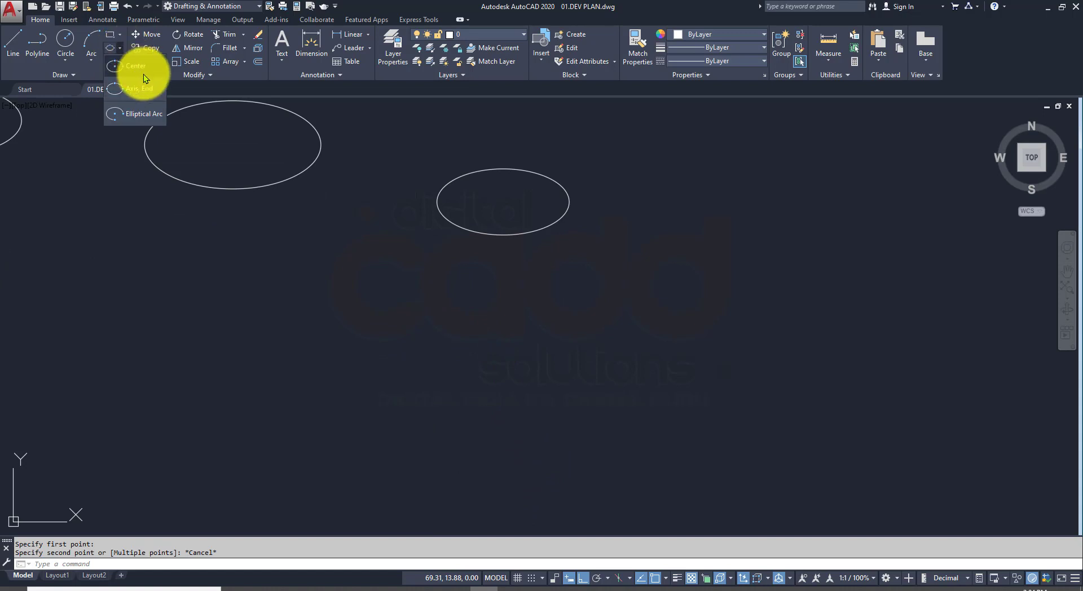
pyautogui.click(133, 116)
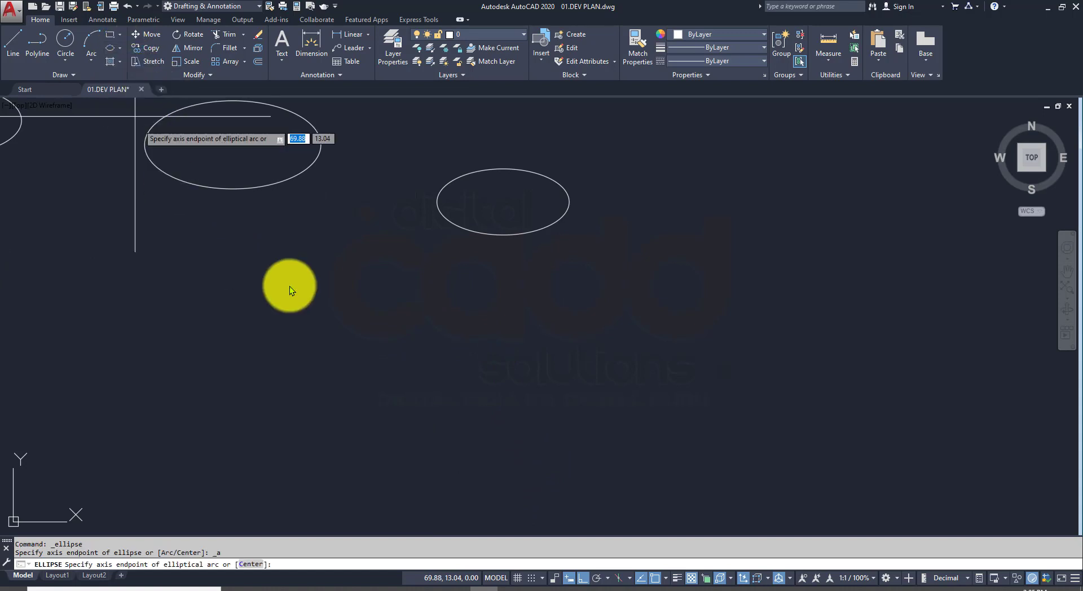
pyautogui.click(250, 565)
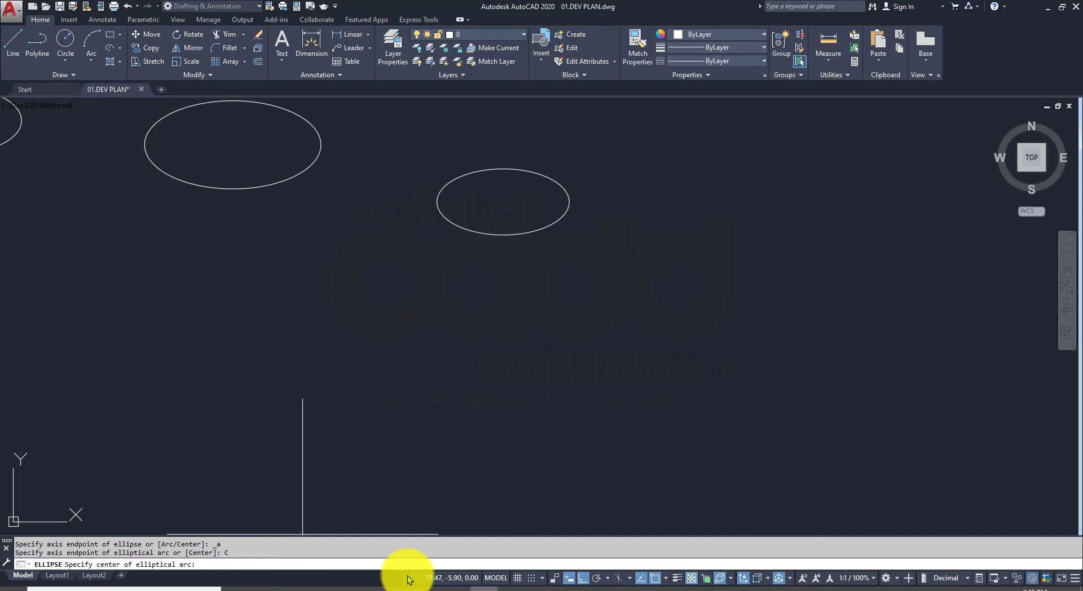
pyautogui.click(721, 408)
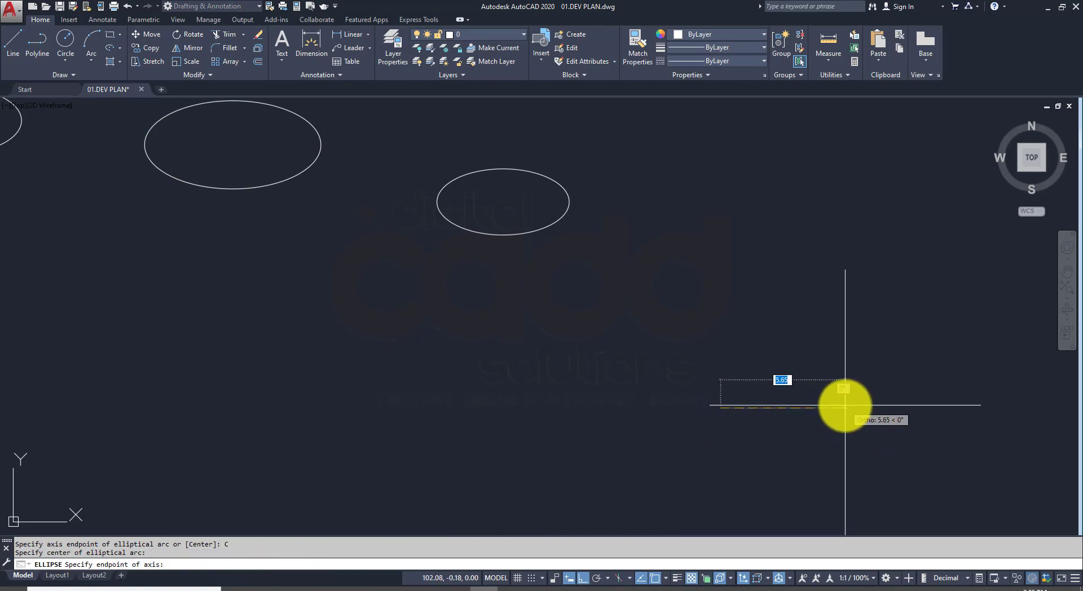
pyautogui.press('Return')
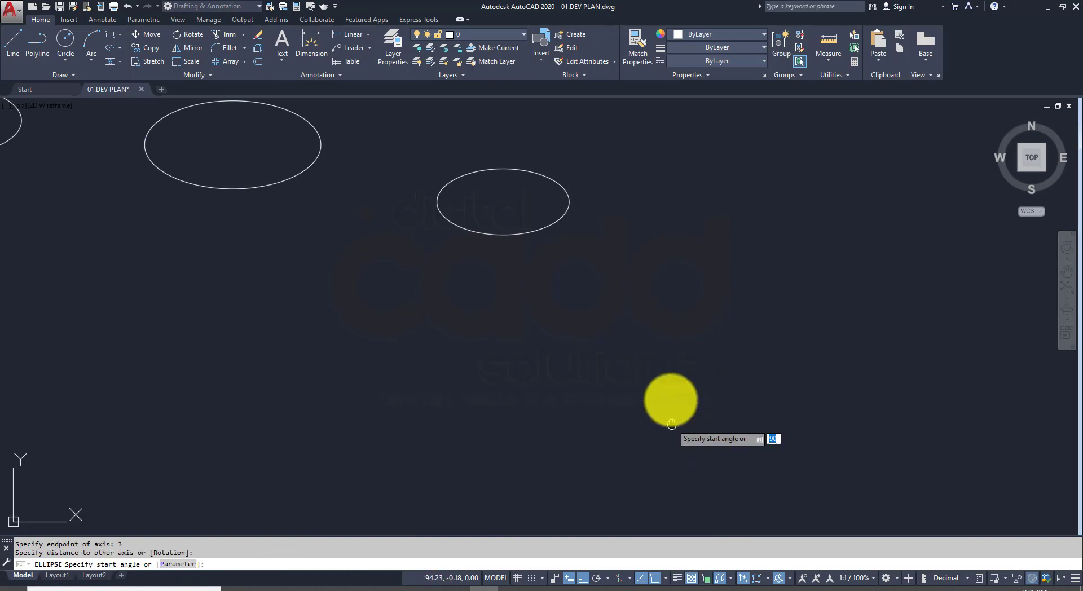
pyautogui.moveTo(670, 406); pyautogui.dragTo(632, 302, button='middle')
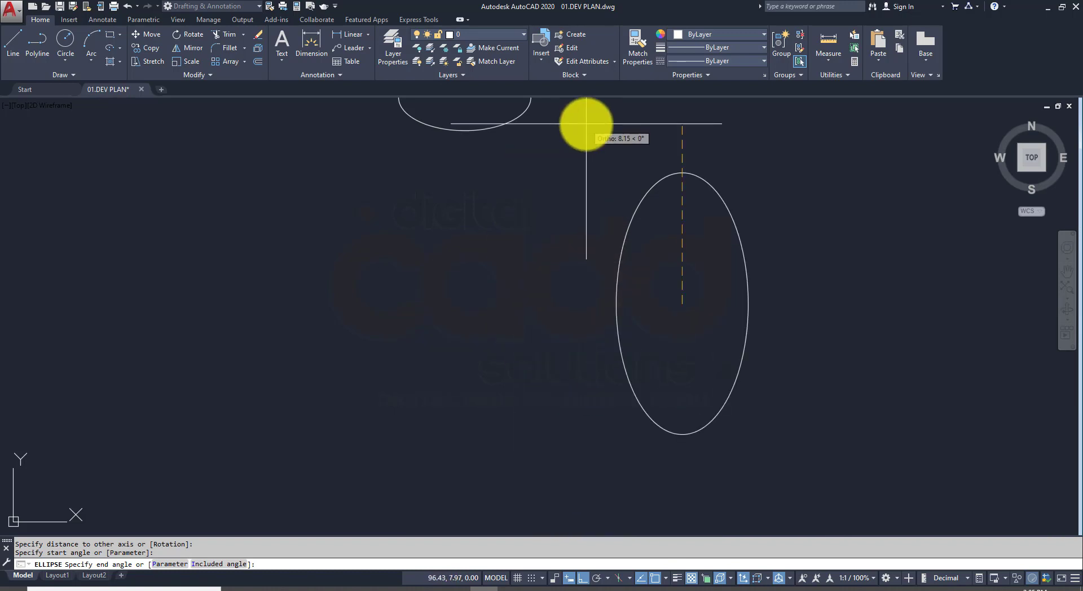
pyautogui.press('Escape')
# Step: Draw a vertical centre elliptical arc with a 3-unit half-axis, ending at the ellipse bottom
pyautogui.click(119, 49)
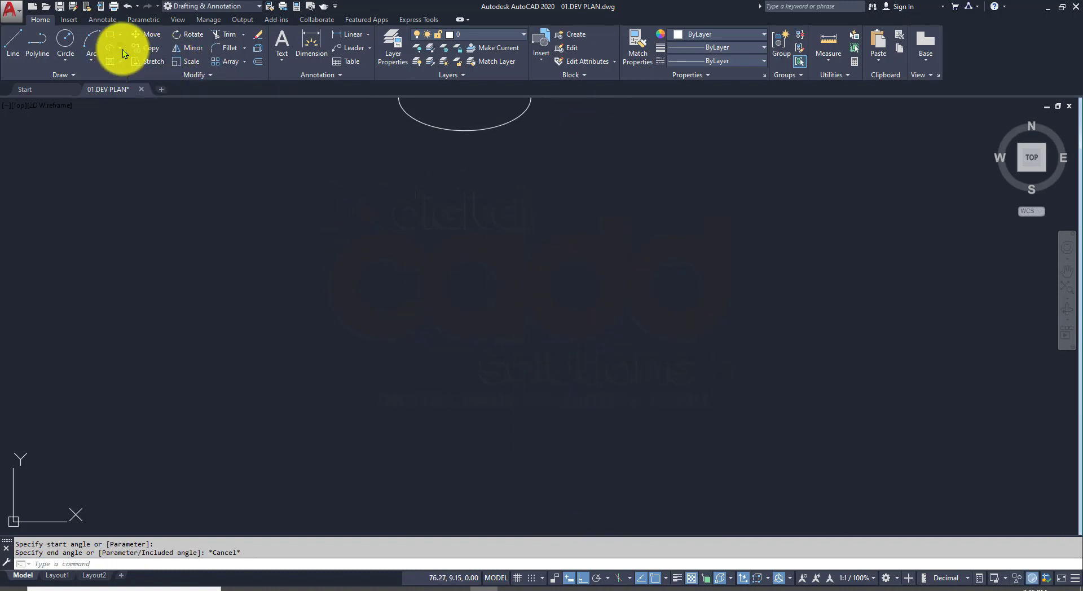
pyautogui.click(141, 114)
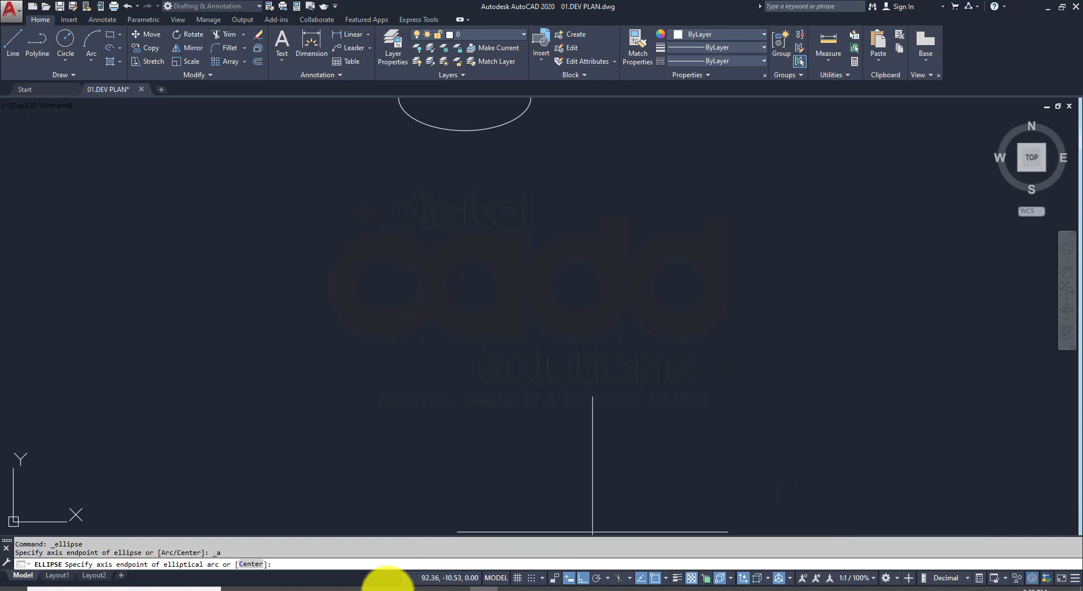
pyautogui.click(254, 564)
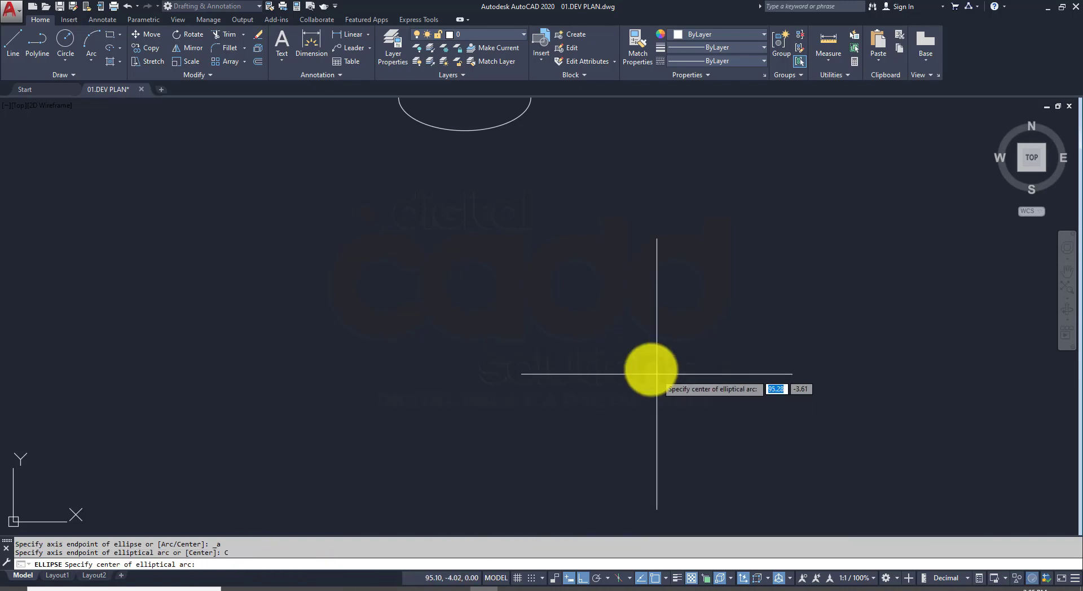
pyautogui.click(677, 347)
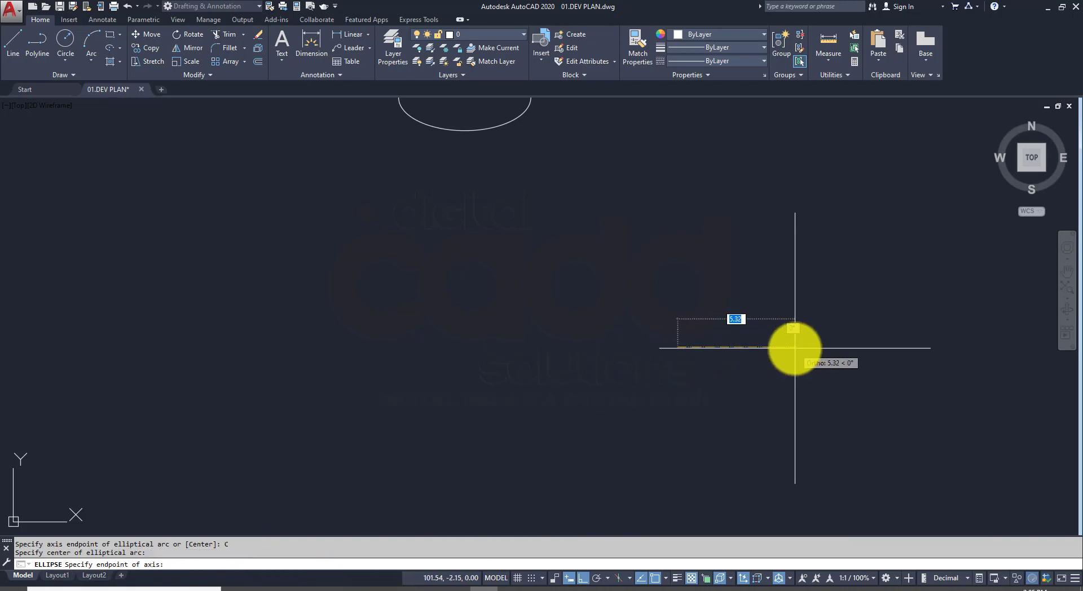
pyautogui.write('3')
pyautogui.press('Return')
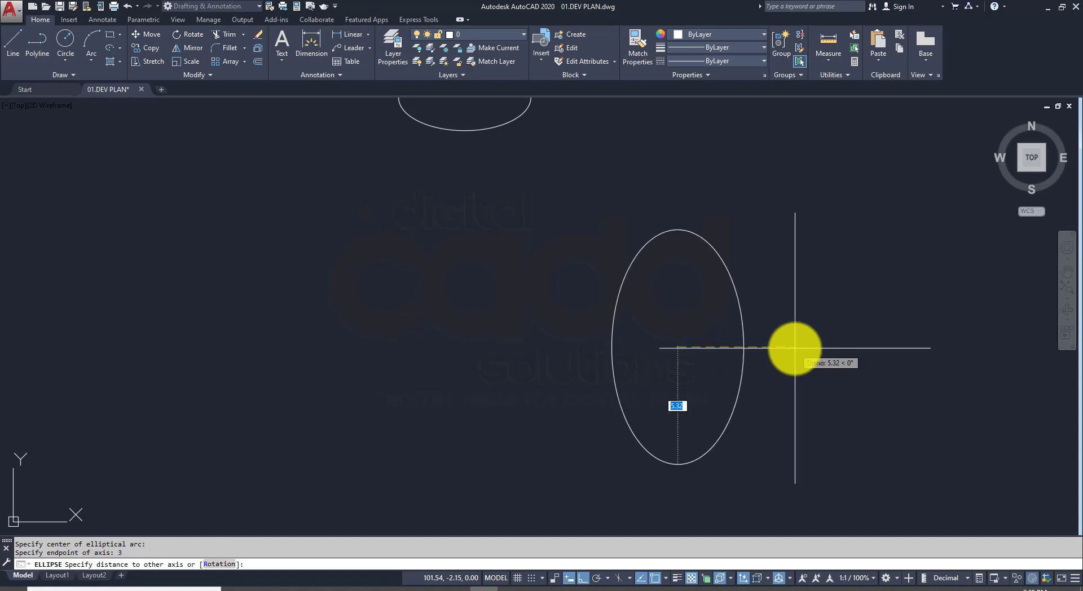
pyautogui.click(795, 348)
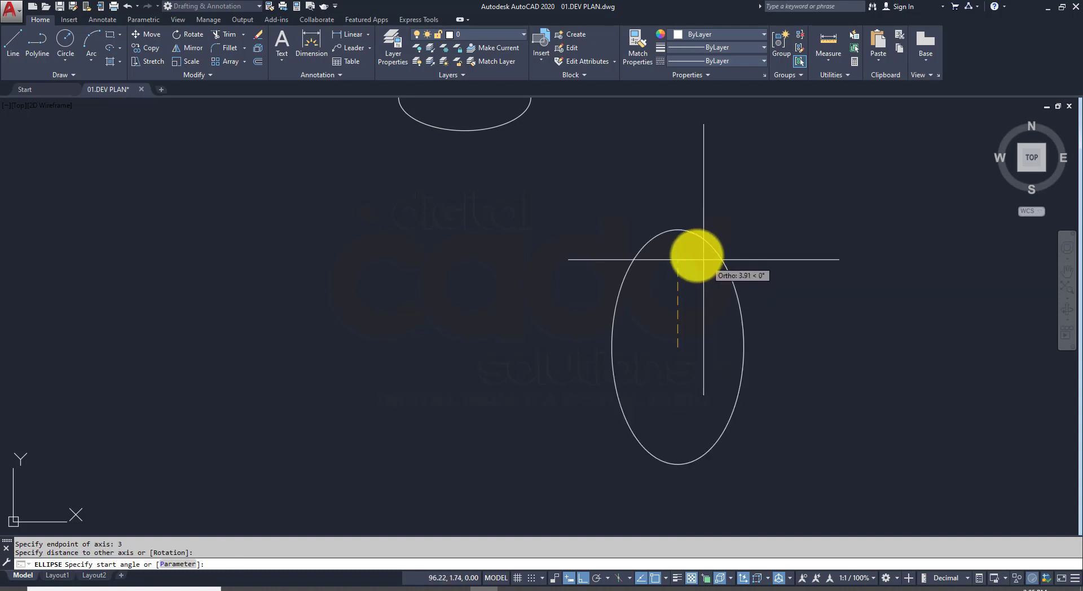
pyautogui.click(776, 348)
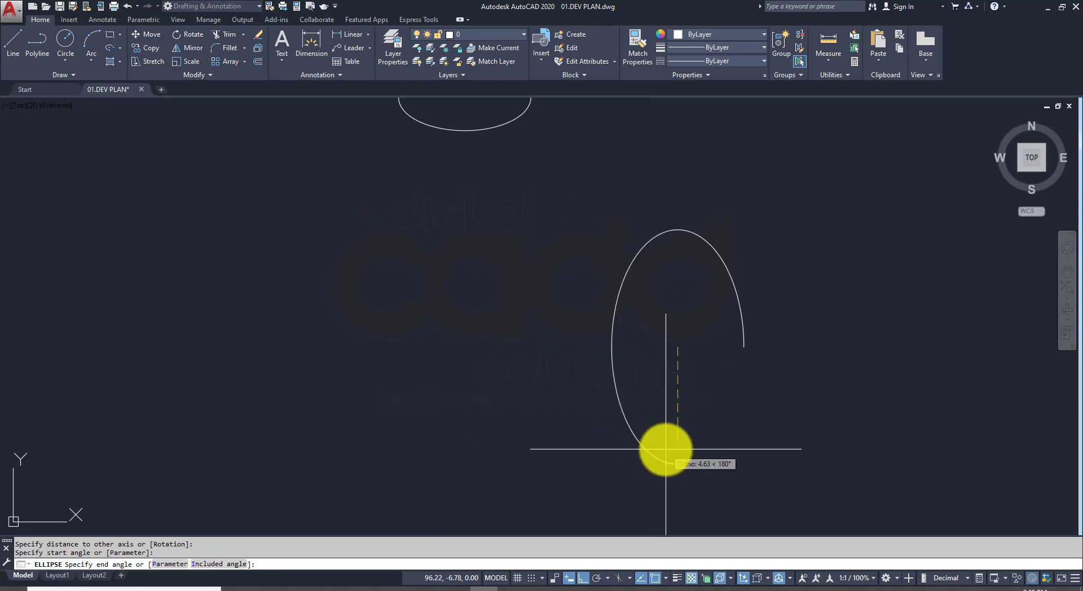
pyautogui.click(666, 449)
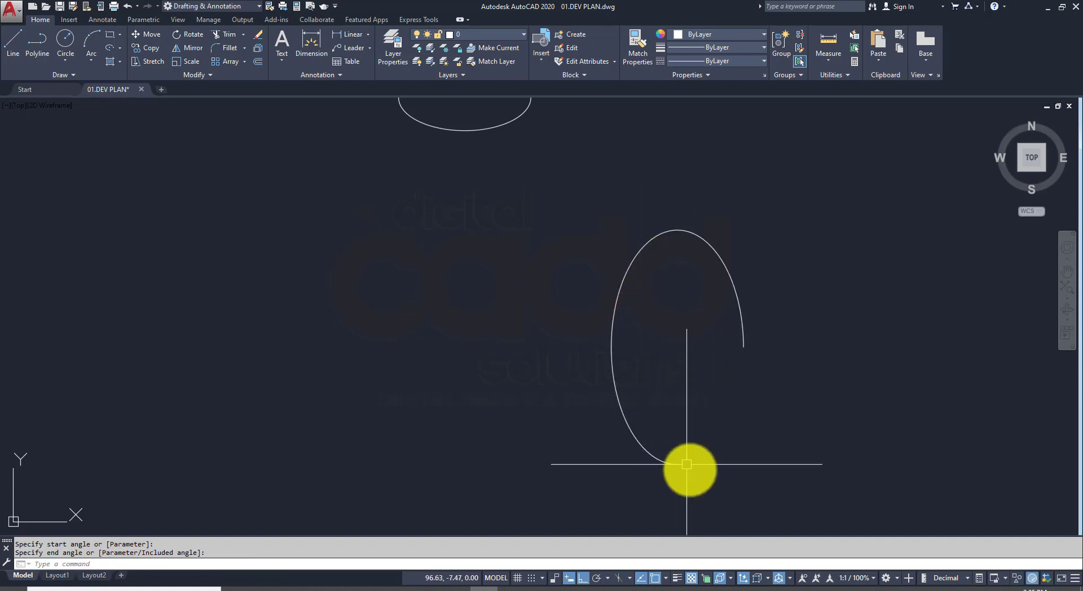
pyautogui.moveTo(708, 496)
pyautogui.mouseDown(button='middle')
pyautogui.moveTo(636, 432)
pyautogui.moveTo(522, 398)
pyautogui.mouseUp(button='middle')
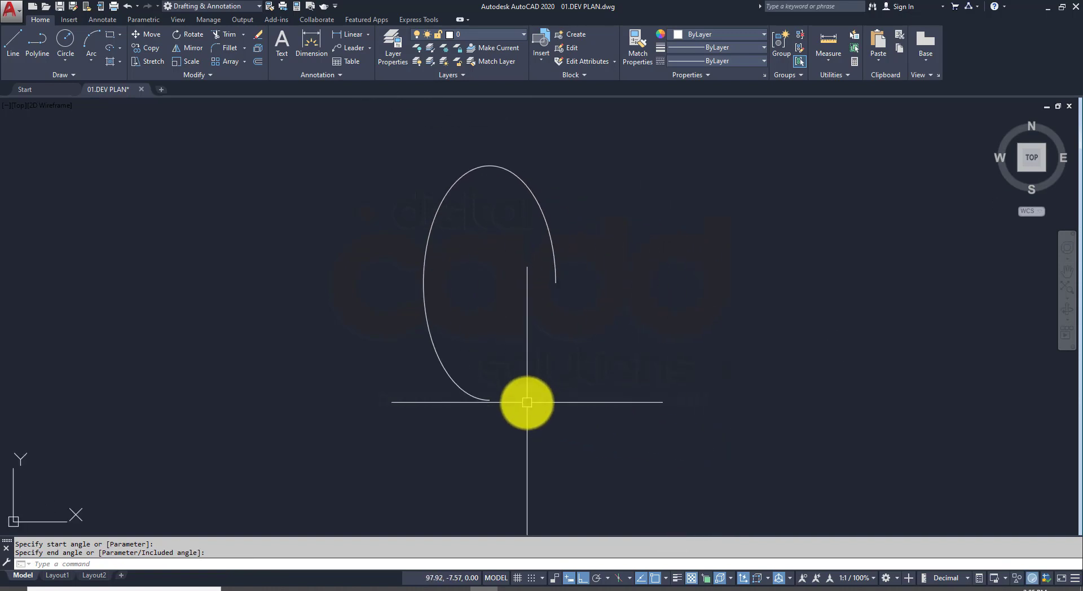
pyautogui.scroll(2, 527, 402)
# Step: Lengthen the arc's end grip with Ortho off so it wraps round, leaving a bottom gap
pyautogui.click(566, 161)
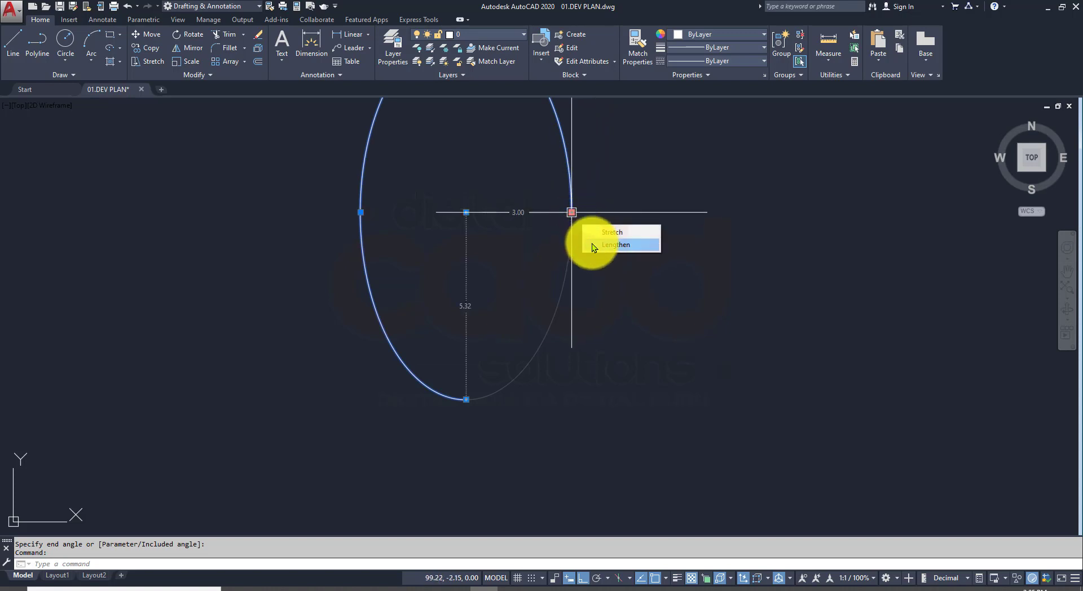
pyautogui.click(591, 244)
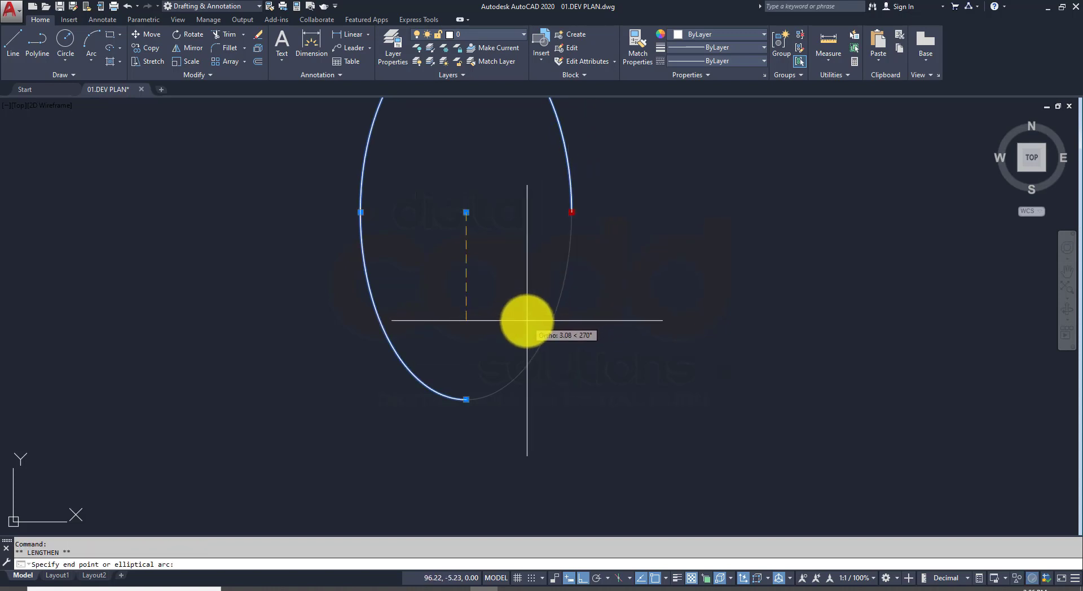
pyautogui.click(584, 579)
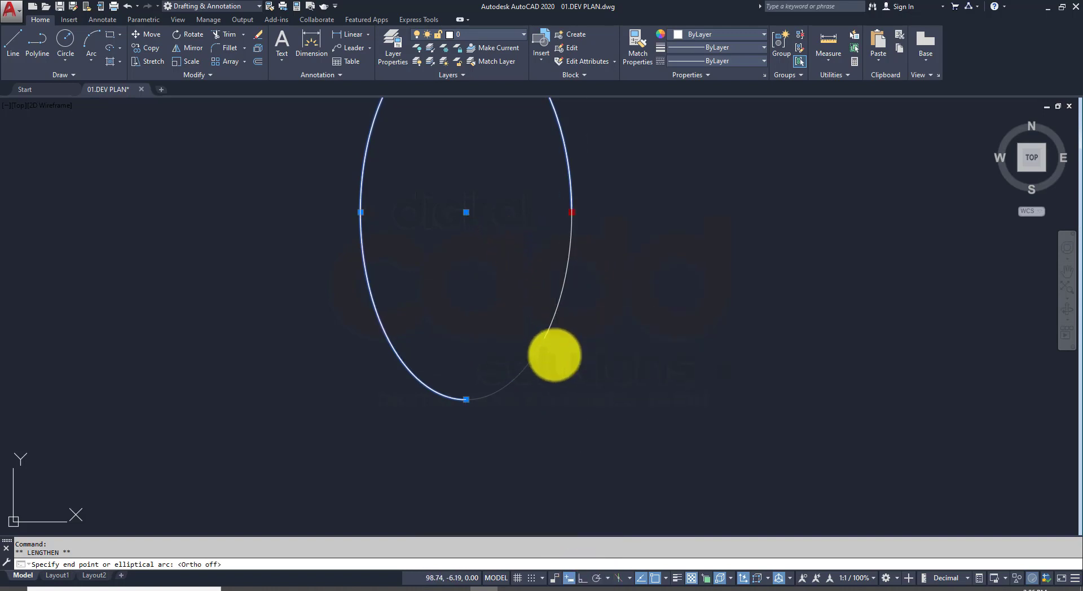
pyautogui.click(554, 355)
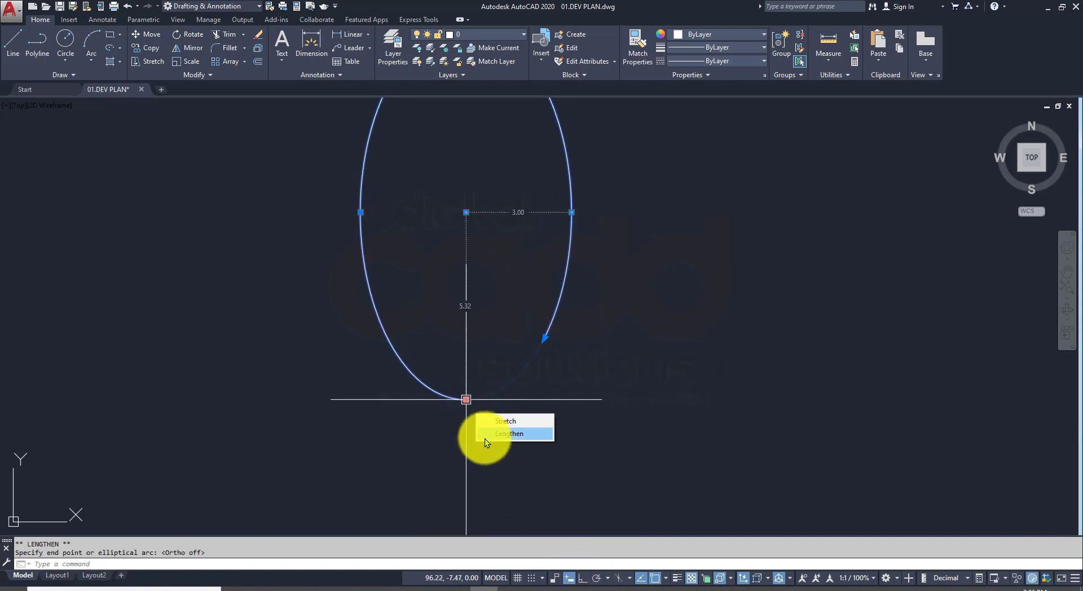
pyautogui.click(495, 434)
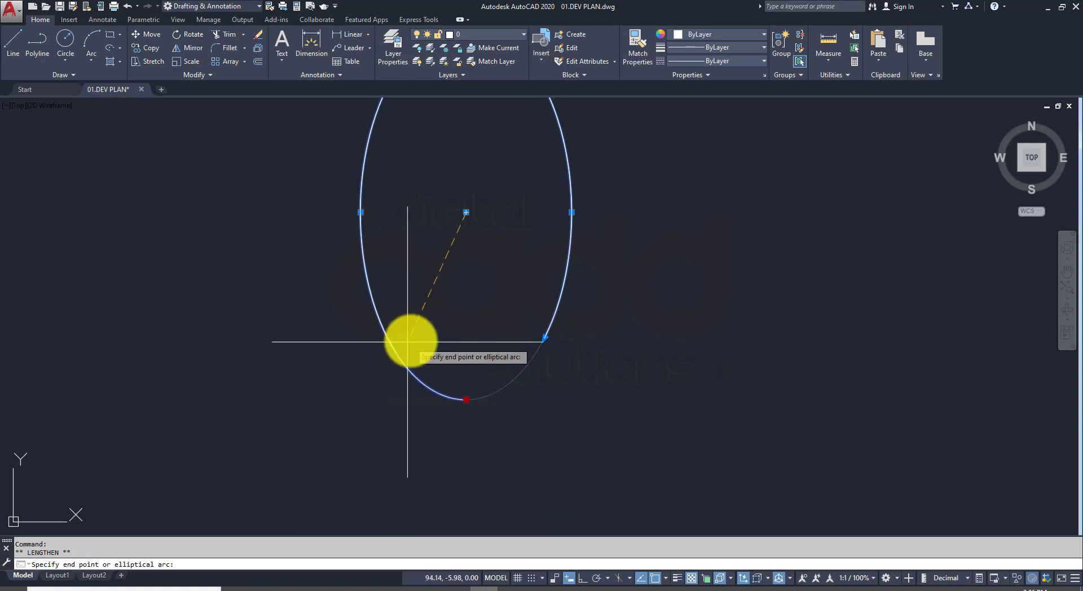
pyautogui.press('Escape')
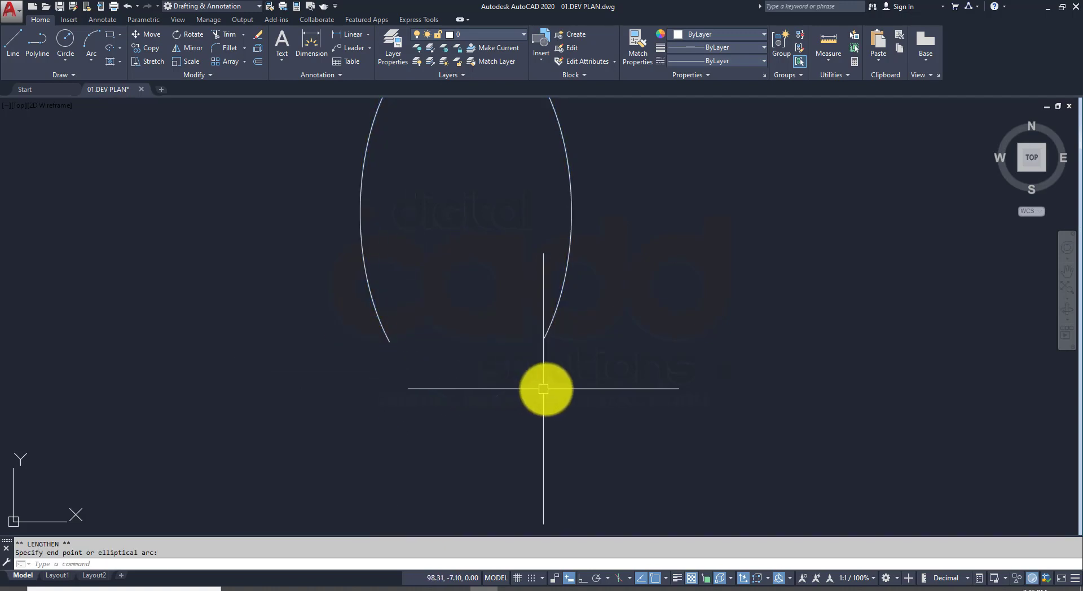
pyautogui.moveTo(580, 236); pyautogui.dragTo(387, 414, button='middle')
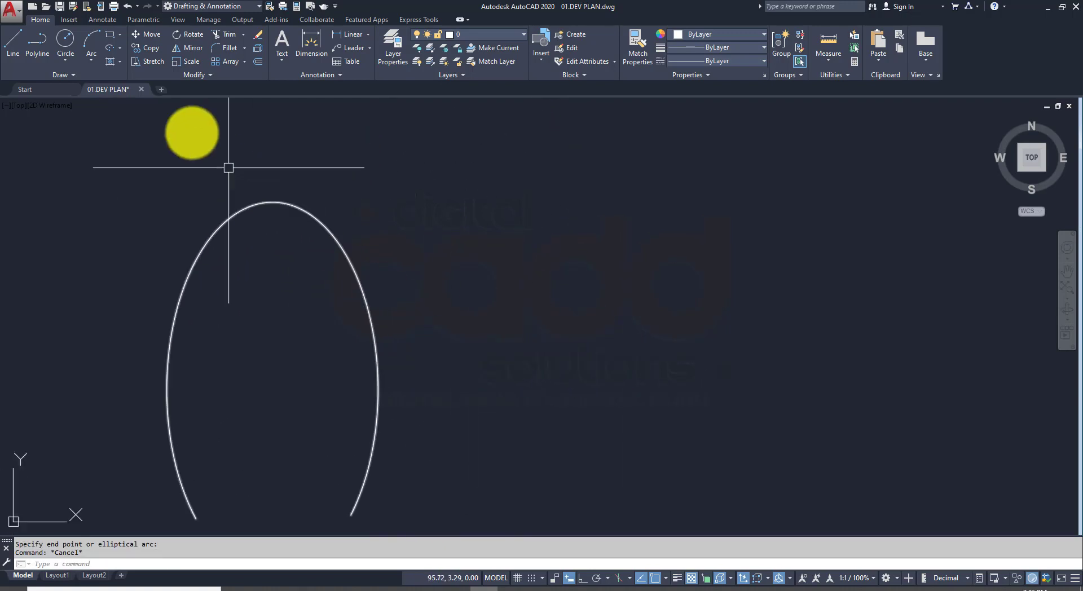
# Step: Draw a tilted centre elliptical arc right of the tall arch, then turn Ortho on
pyautogui.click(120, 47)
pyautogui.click(148, 114)
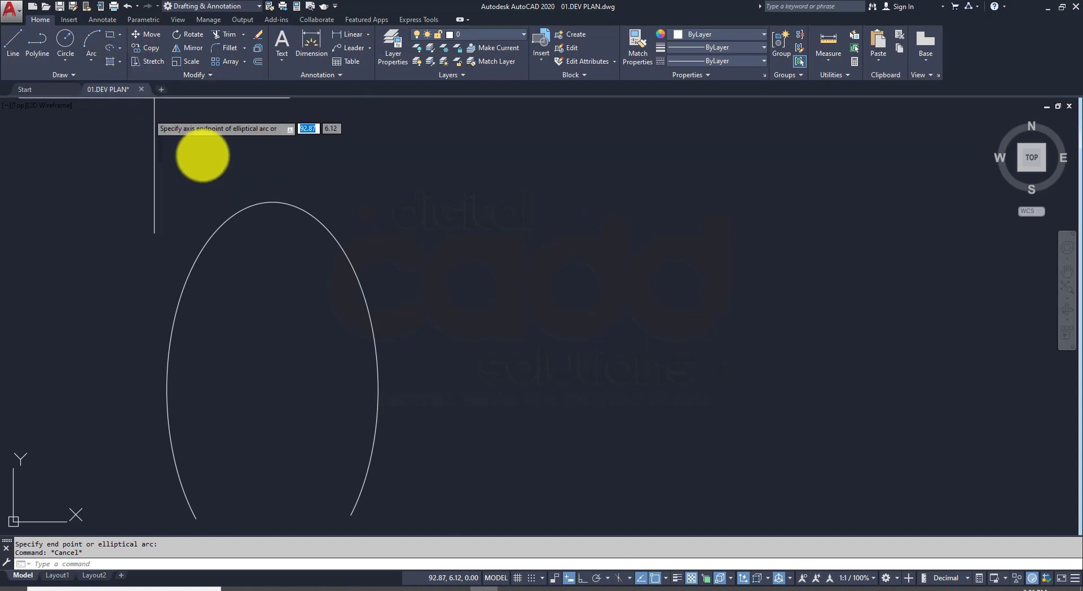
pyautogui.click(247, 565)
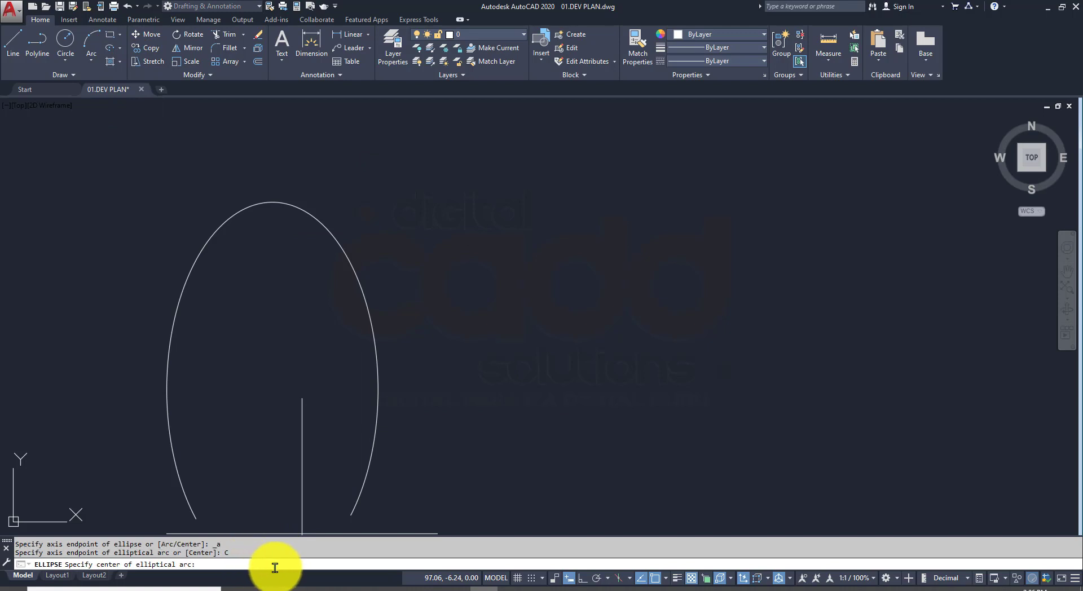
pyautogui.click(785, 335)
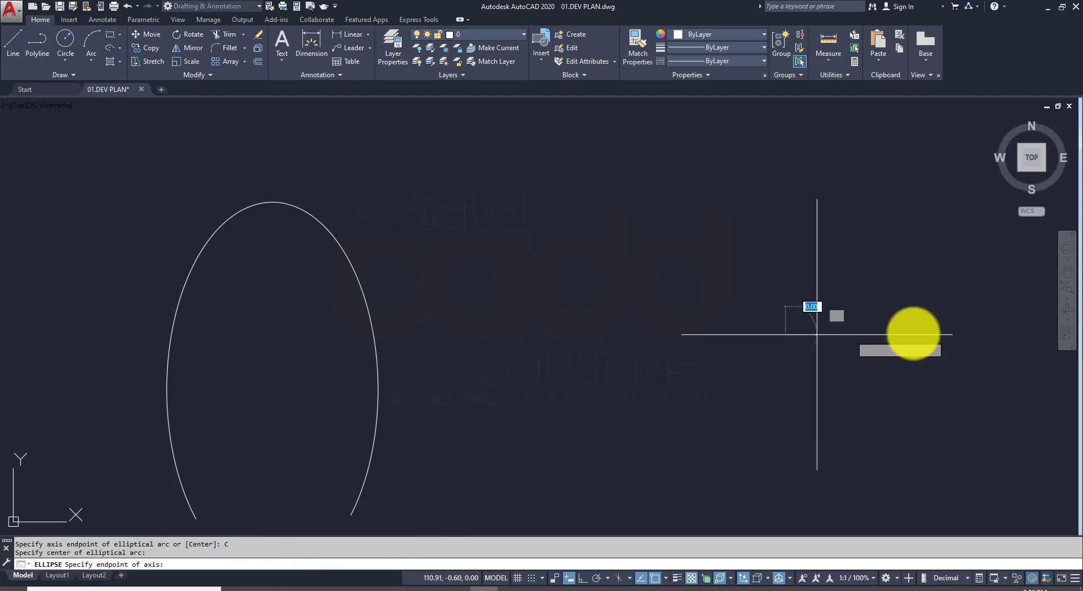
pyautogui.click(909, 288)
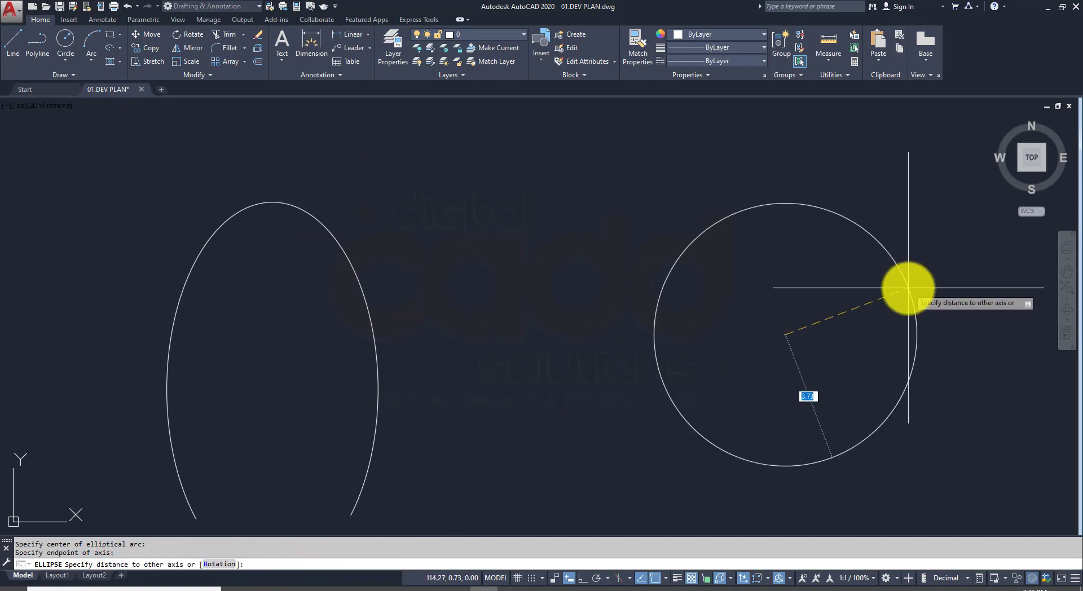
pyautogui.click(753, 293)
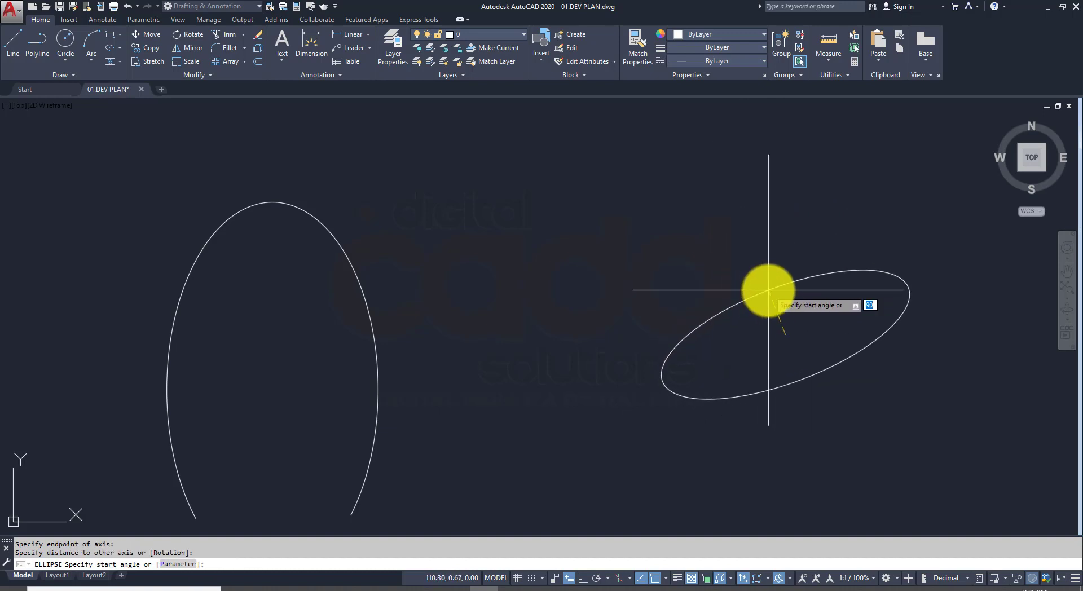
pyautogui.click(894, 376)
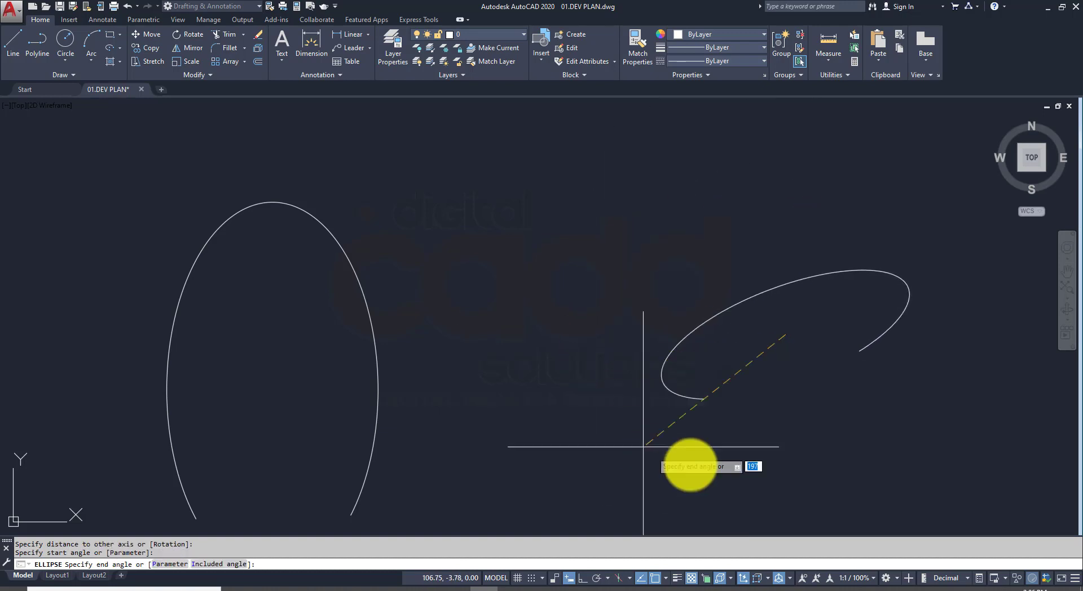
pyautogui.click(853, 442)
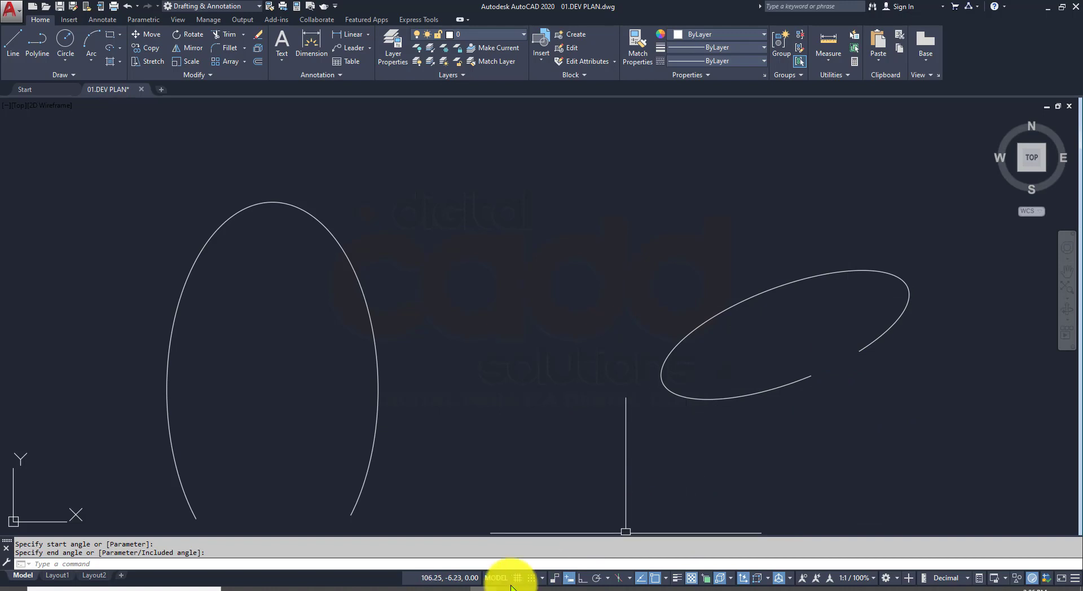
pyautogui.click(587, 581)
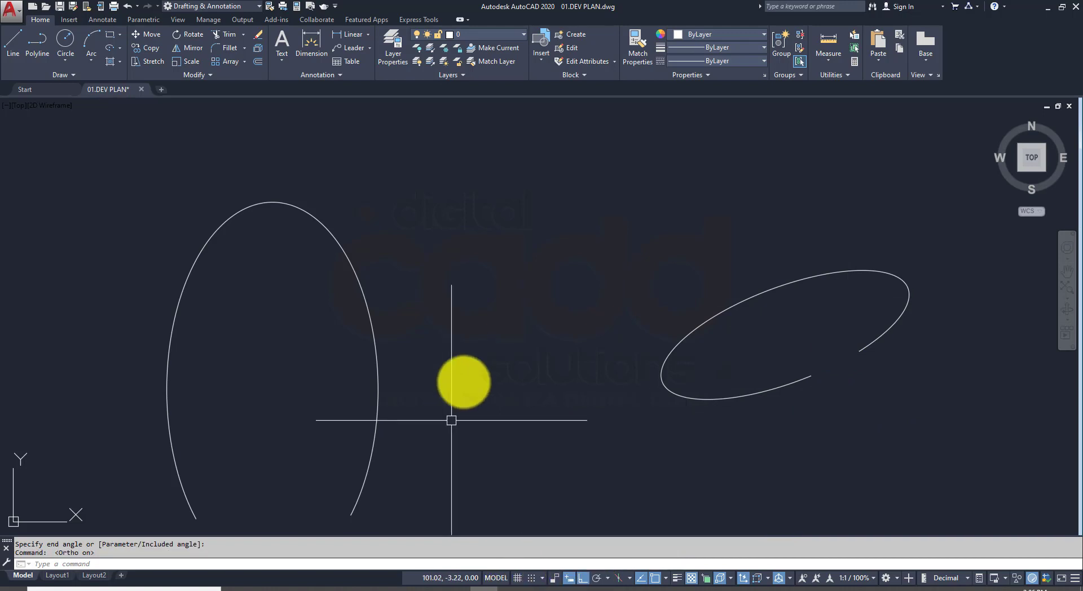
# Step: Erase the five ellipses and arcs with a crossing window, then move to free space
pyautogui.scroll(-8, 471, 327)
pyautogui.click(592, 405)
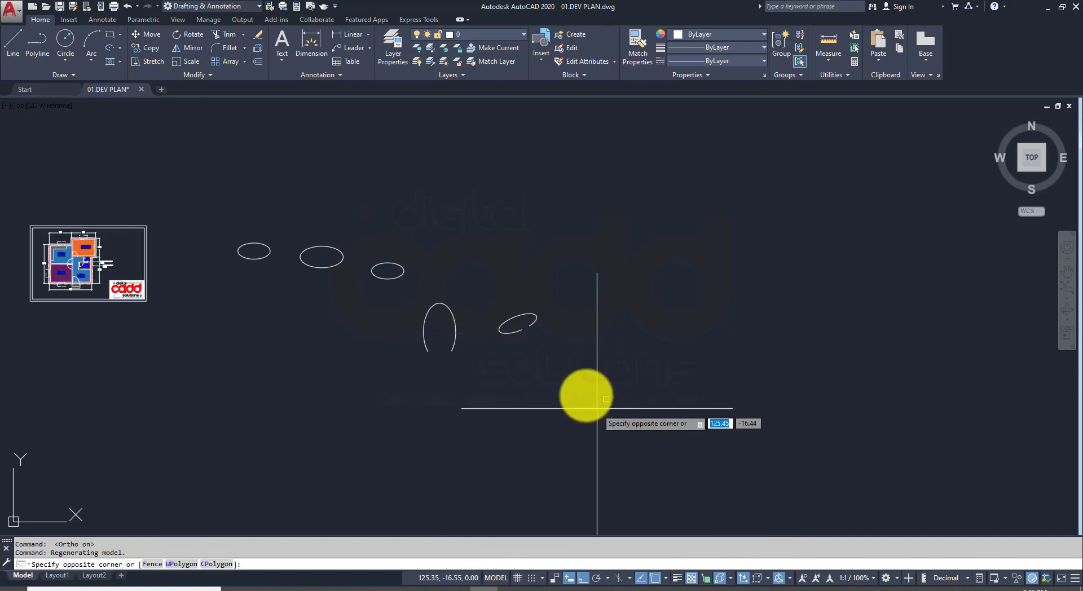
pyautogui.click(237, 197)
pyautogui.press('Delete')
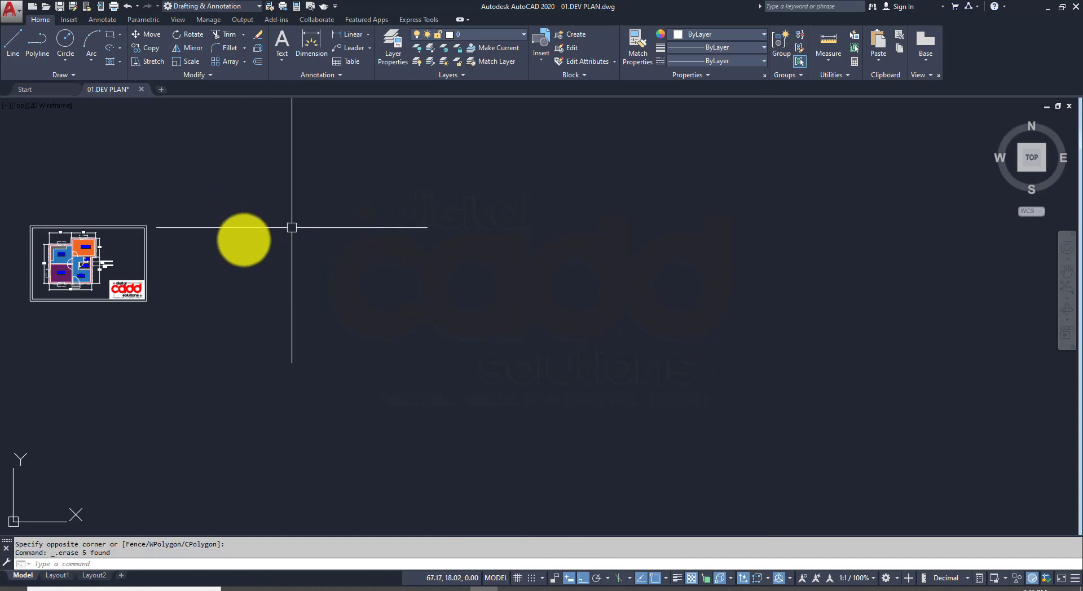
pyautogui.scroll(4, 69, 224)
pyautogui.moveTo(228, 332); pyautogui.dragTo(438, 333, button='middle')
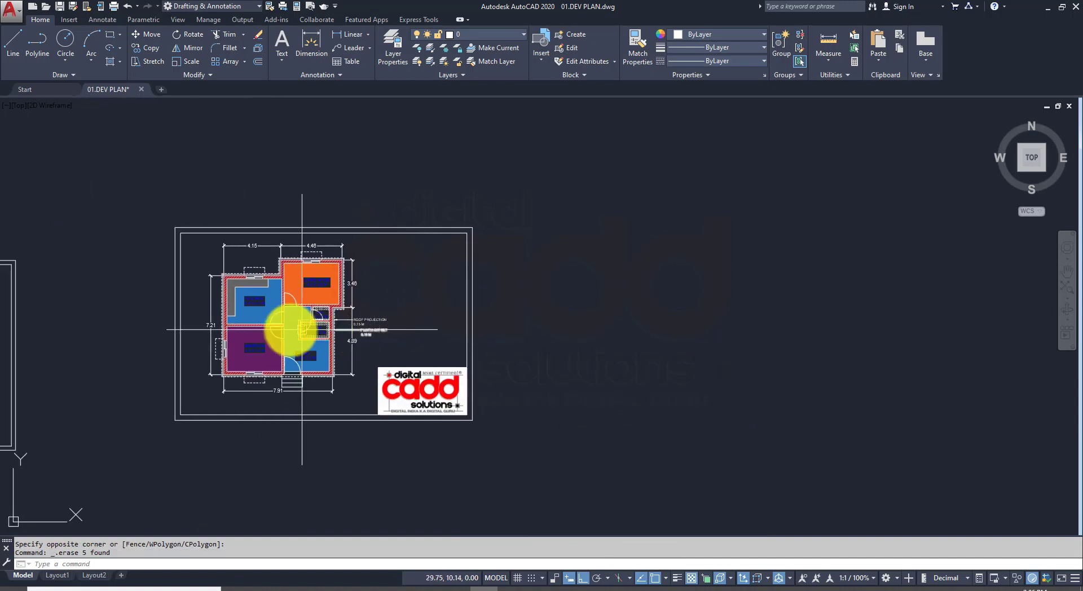
pyautogui.scroll(4, 271, 333)
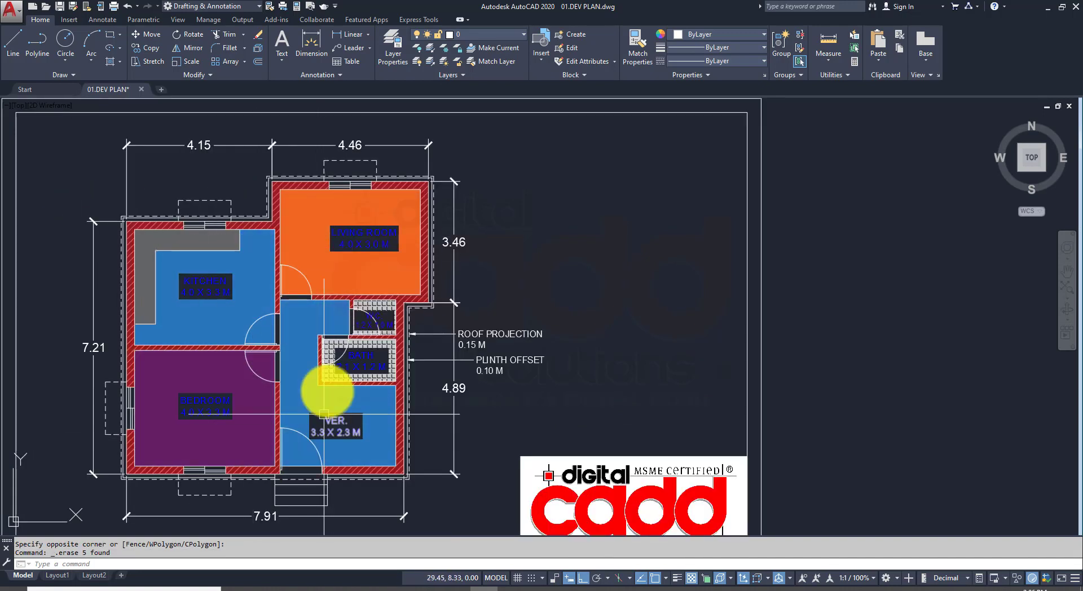
pyautogui.scroll(5, 377, 347)
pyautogui.scroll(-5, 434, 282)
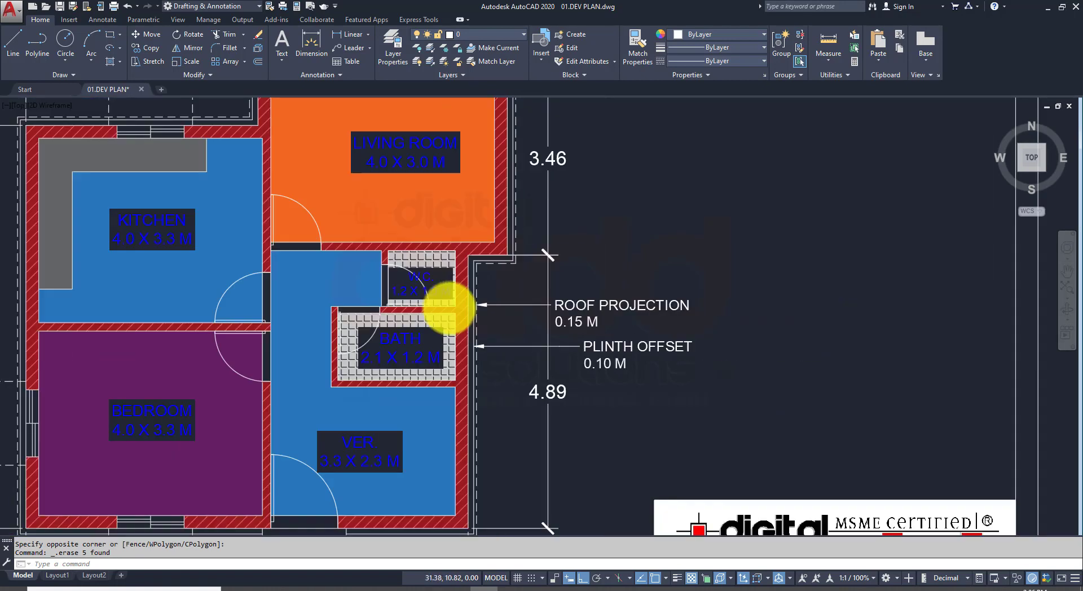
pyautogui.scroll(-2, 447, 302)
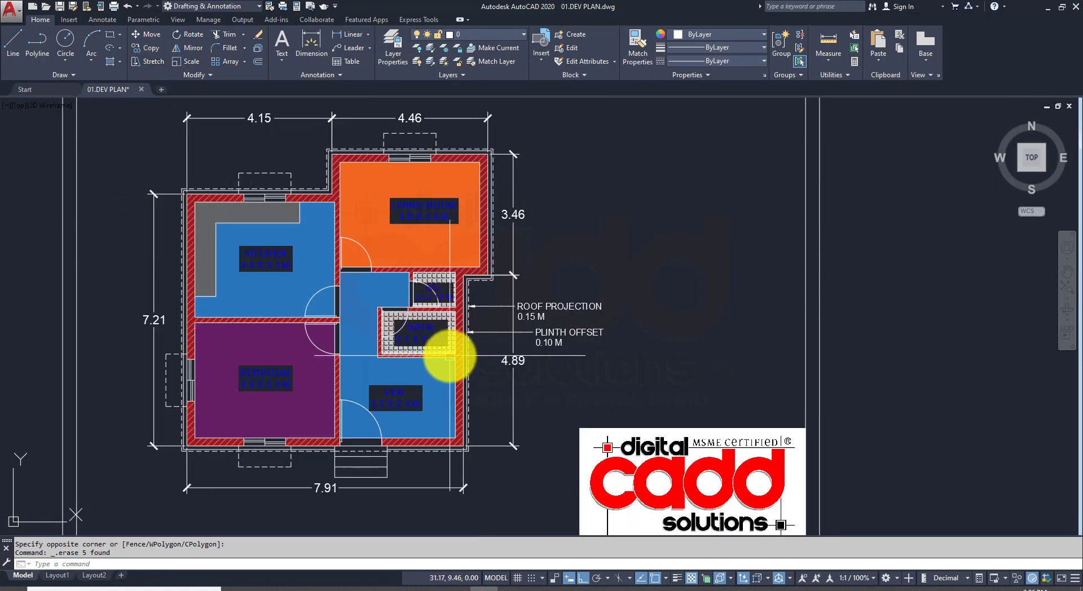
pyautogui.moveTo(673, 334); pyautogui.dragTo(568, 327, button='middle')
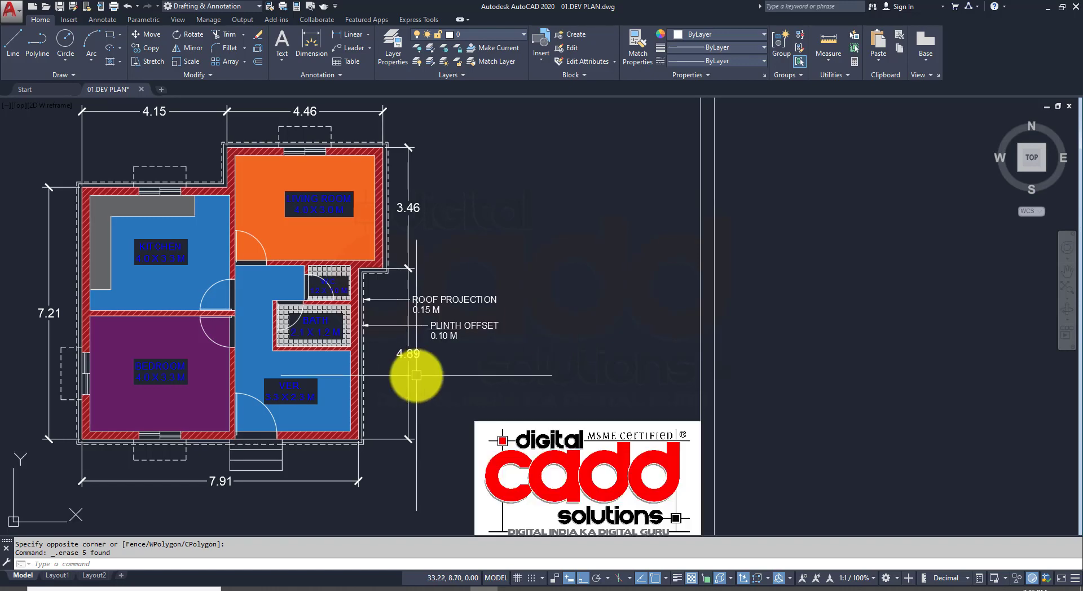
pyautogui.scroll(-2, 417, 375)
pyautogui.moveTo(694, 398); pyautogui.dragTo(557, 385, button='middle')
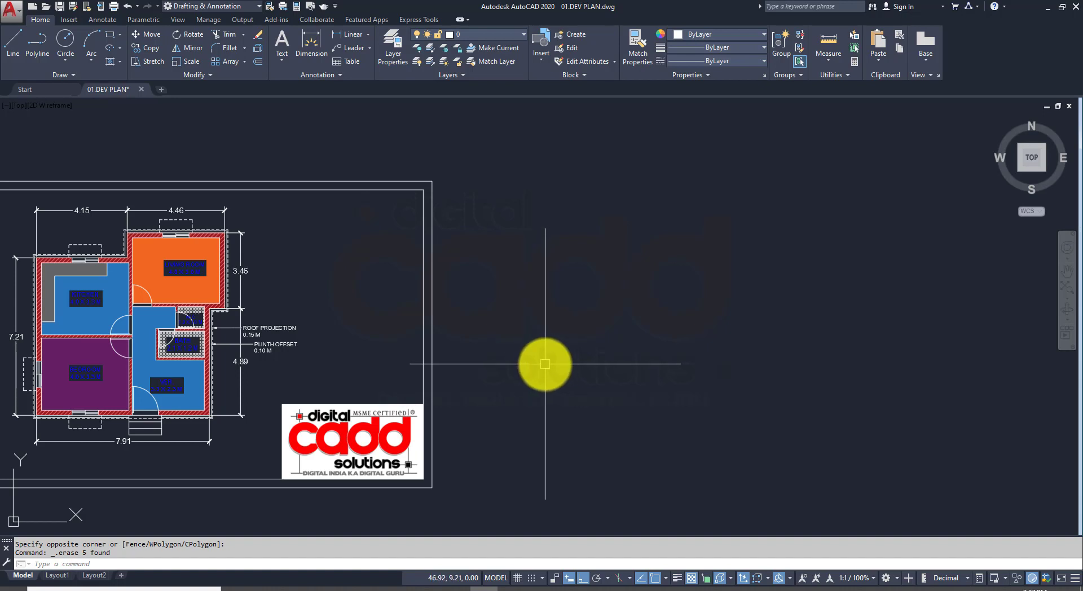
# Step: Draw a rectangle by two corners in the empty space beside the floor plan
pyautogui.click(110, 33)
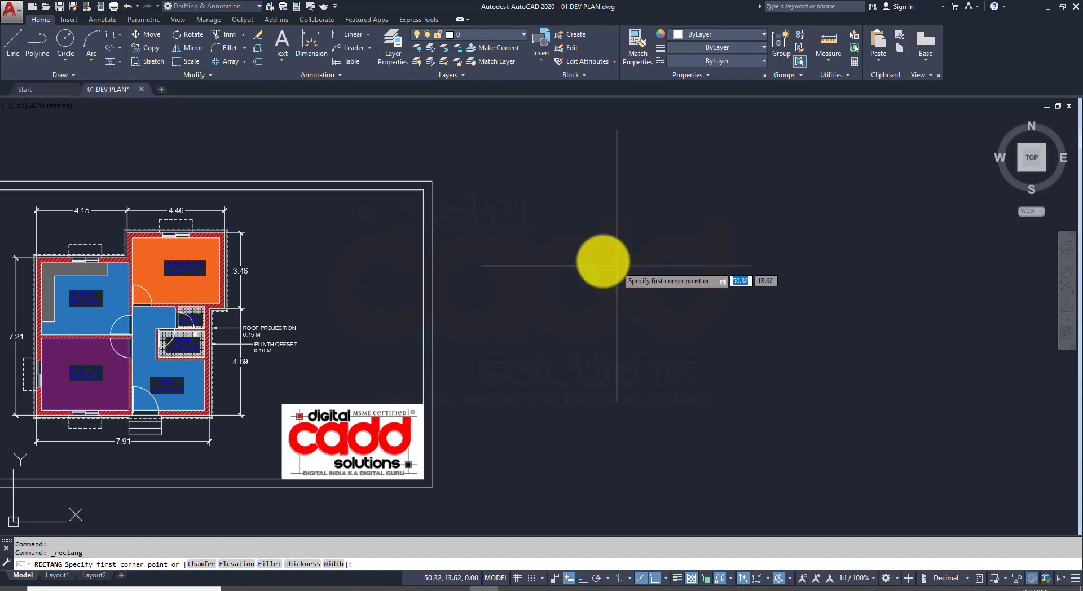
pyautogui.click(583, 262)
pyautogui.click(800, 366)
pyautogui.moveTo(855, 421); pyautogui.dragTo(597, 440, button='middle')
# Step: Draw a Center, Radius circle to the right of the rectangle
pyautogui.click(72, 35)
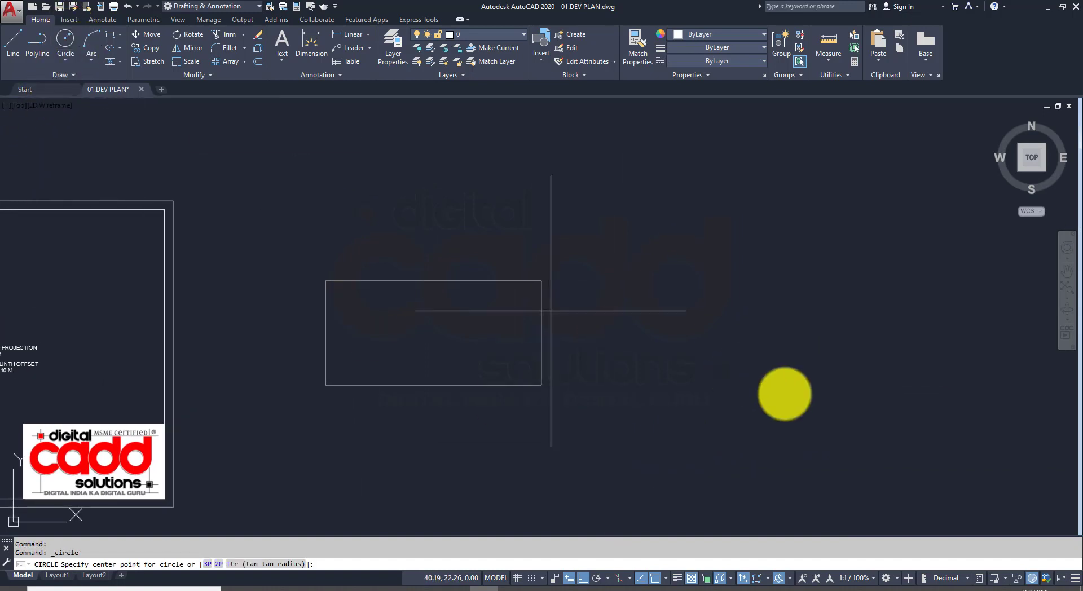
pyautogui.click(775, 331)
pyautogui.click(782, 403)
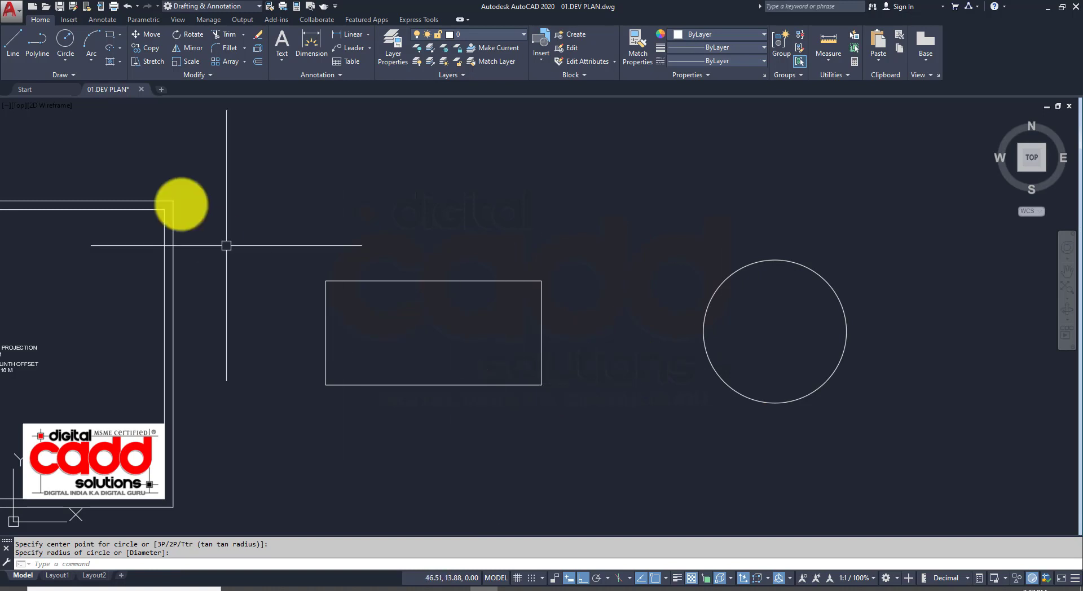
pyautogui.click(117, 60)
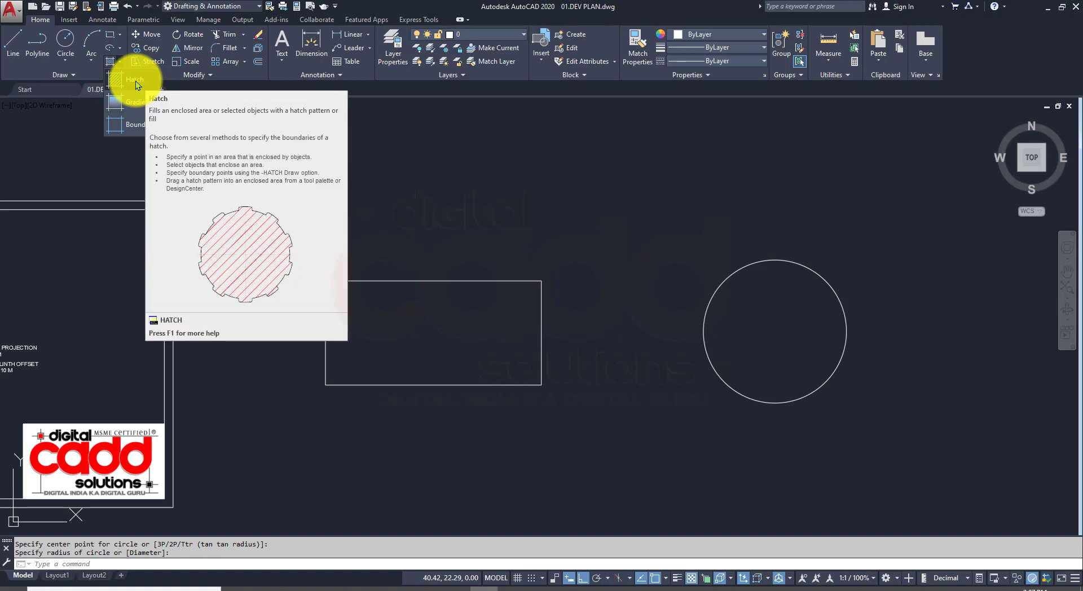
# Step: Hatch the inside of the circle by picking an internal point
pyautogui.click(136, 79)
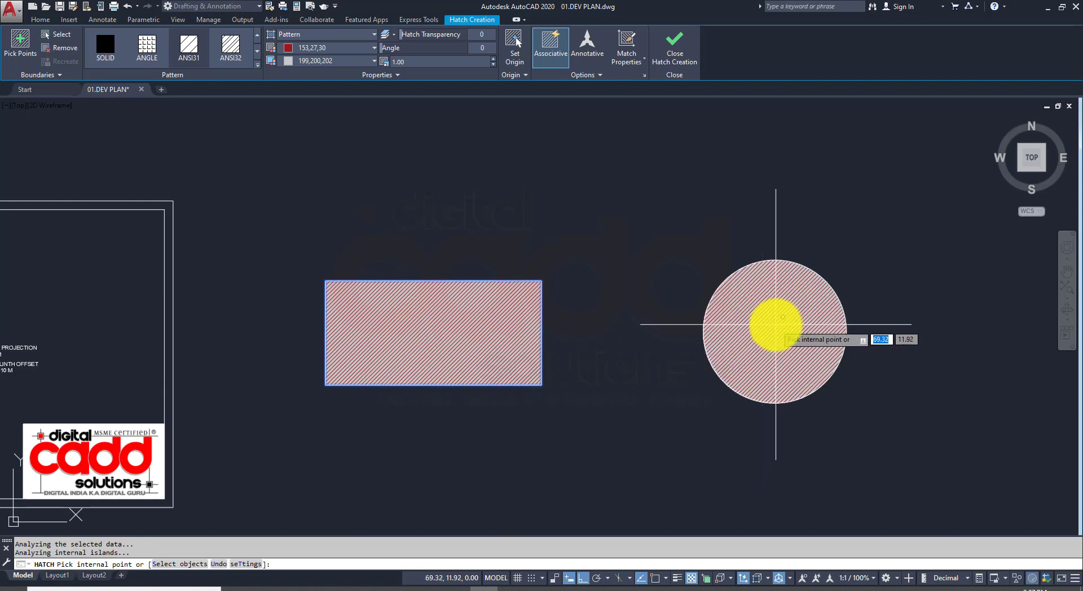
pyautogui.click(777, 323)
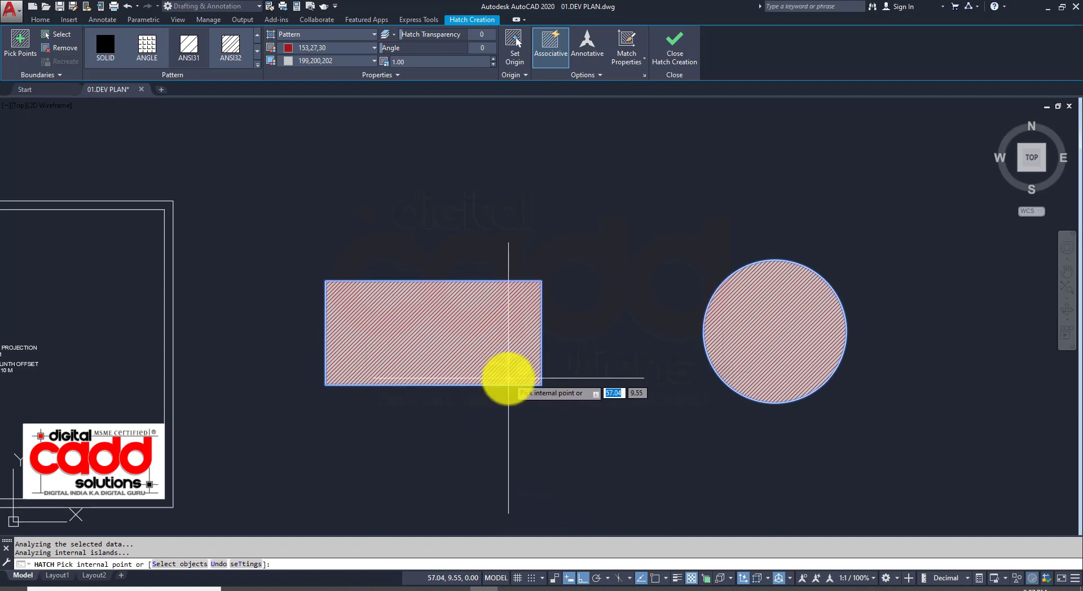
pyautogui.press('Return')
pyautogui.scroll(2, 529, 304)
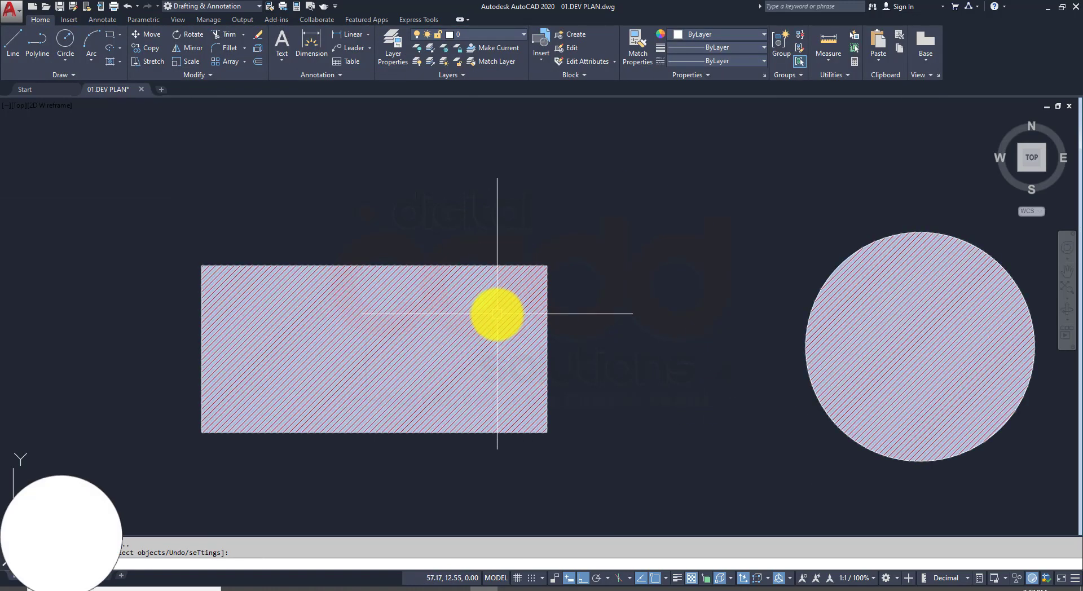
# Step: Select the hatch, exit the Hatch Editor and undo the hatch with Ctrl+Z
pyautogui.click(502, 316)
pyautogui.moveTo(605, 444); pyautogui.dragTo(497, 394, button='middle')
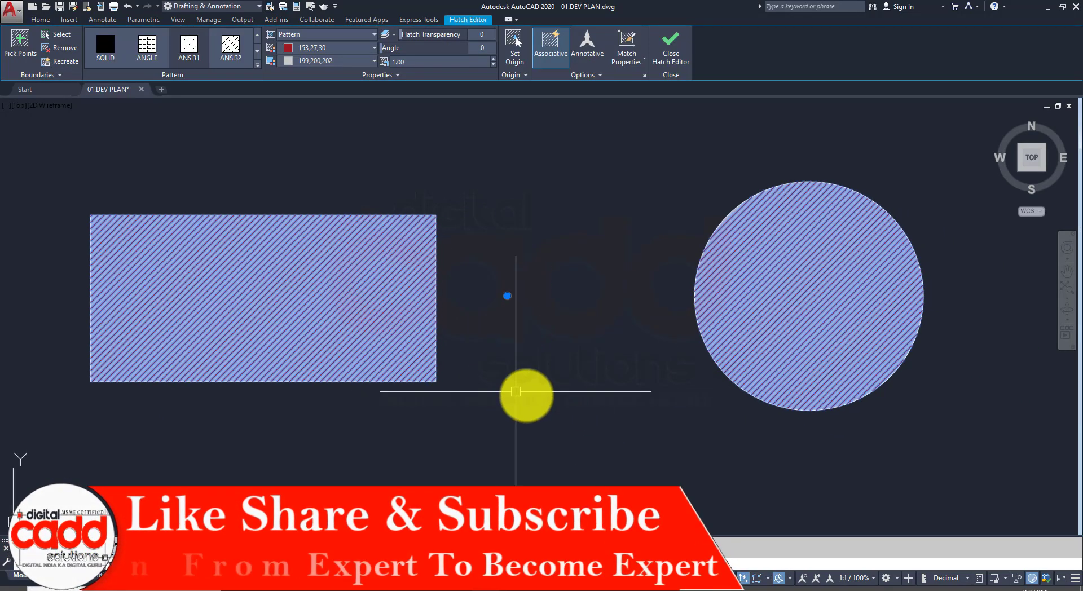
pyautogui.press('Escape')
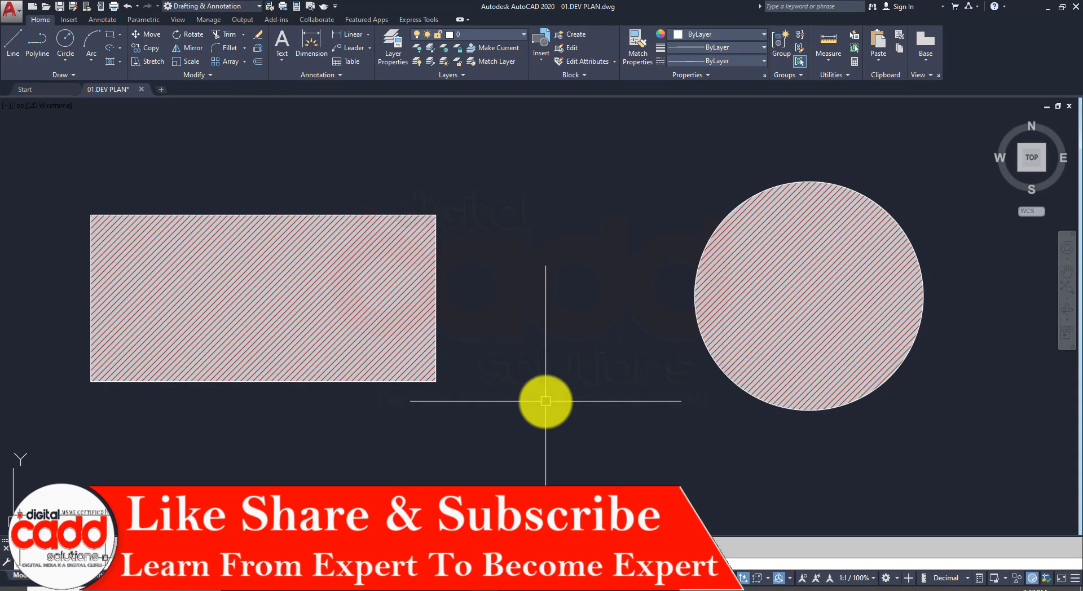
pyautogui.scroll(-2, 546, 401)
pyautogui.hotkey('ctrl', 'z')
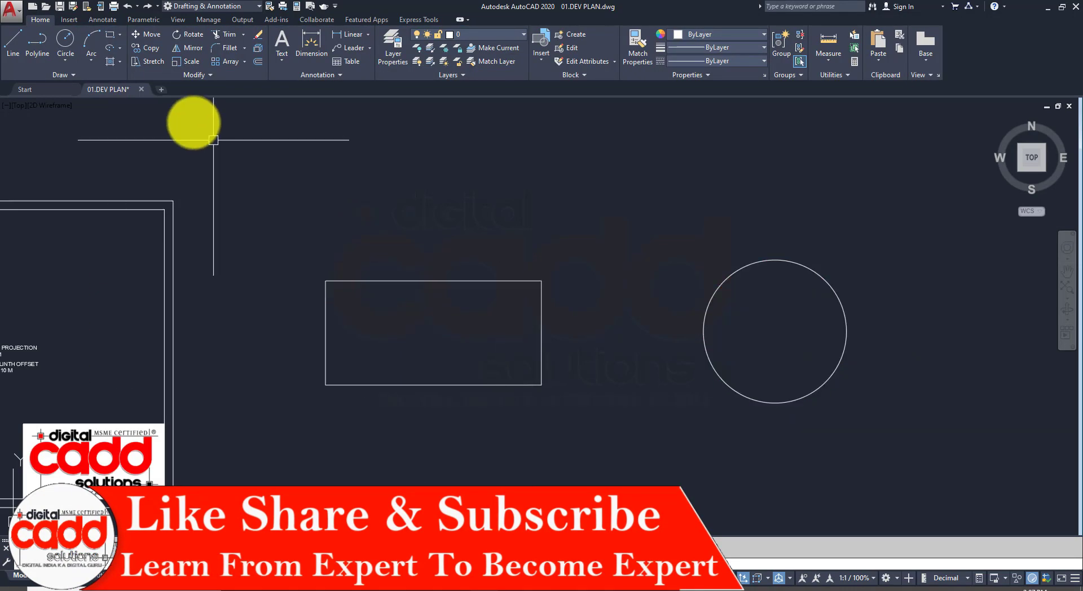
pyautogui.click(119, 61)
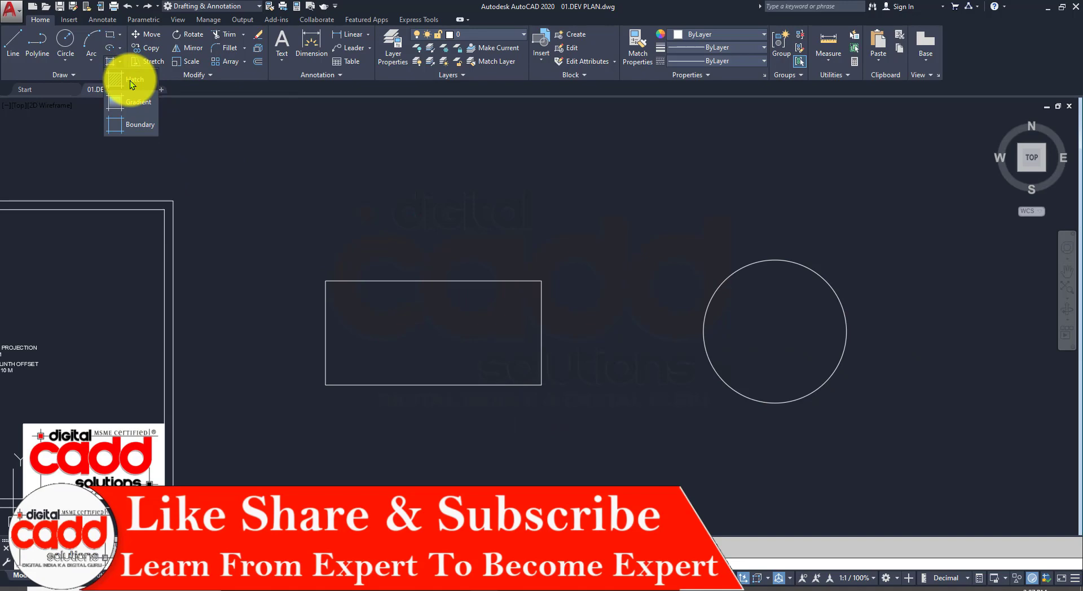
pyautogui.click(130, 80)
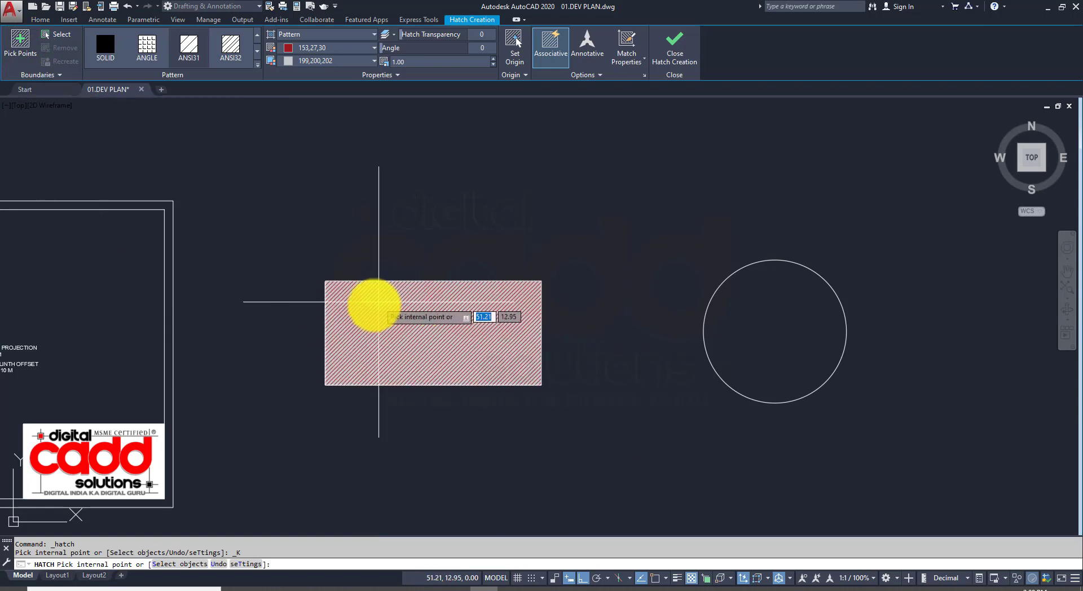
pyautogui.click(445, 334)
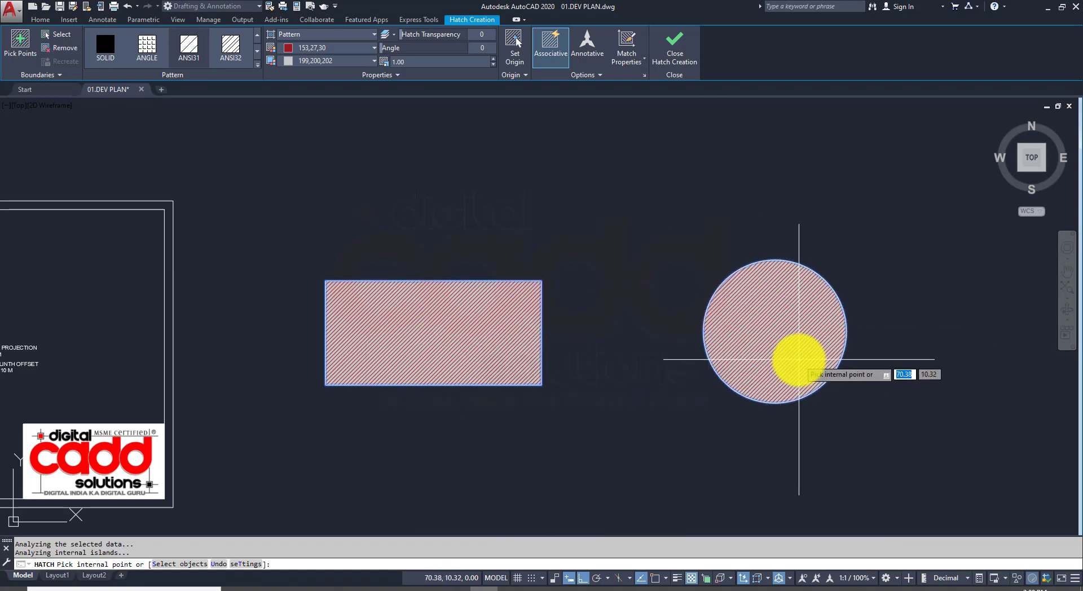
pyautogui.press('Escape')
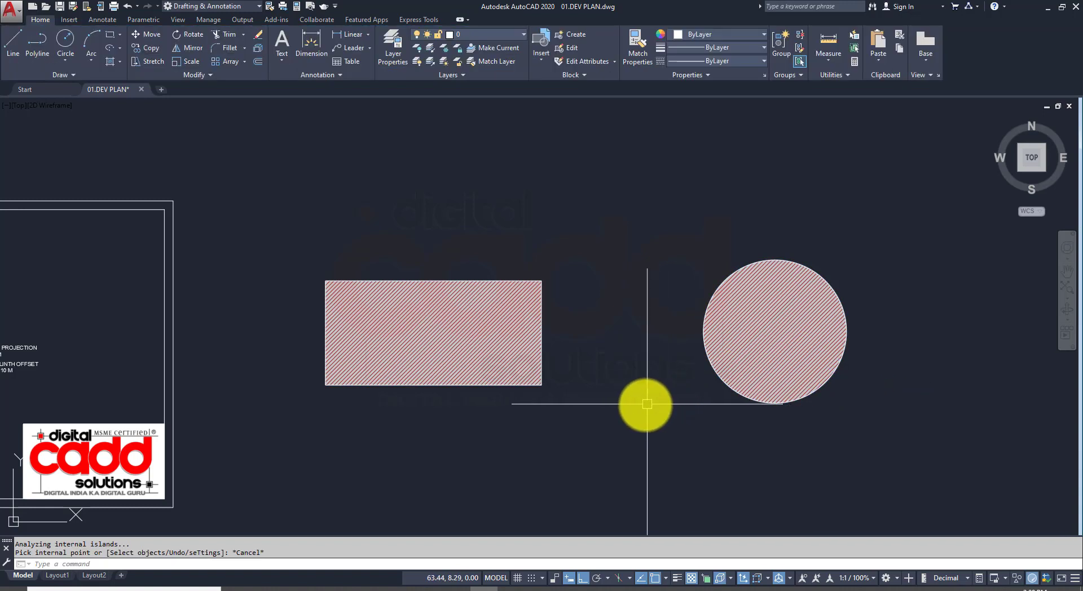
pyautogui.hotkey('ctrl', 'z')
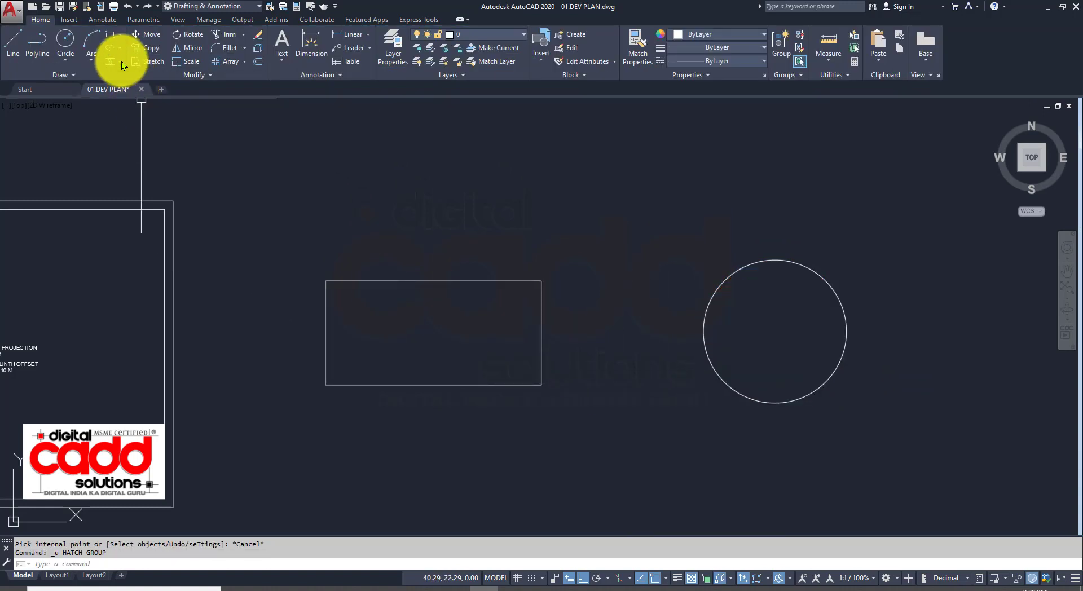
pyautogui.click(121, 62)
pyautogui.click(130, 83)
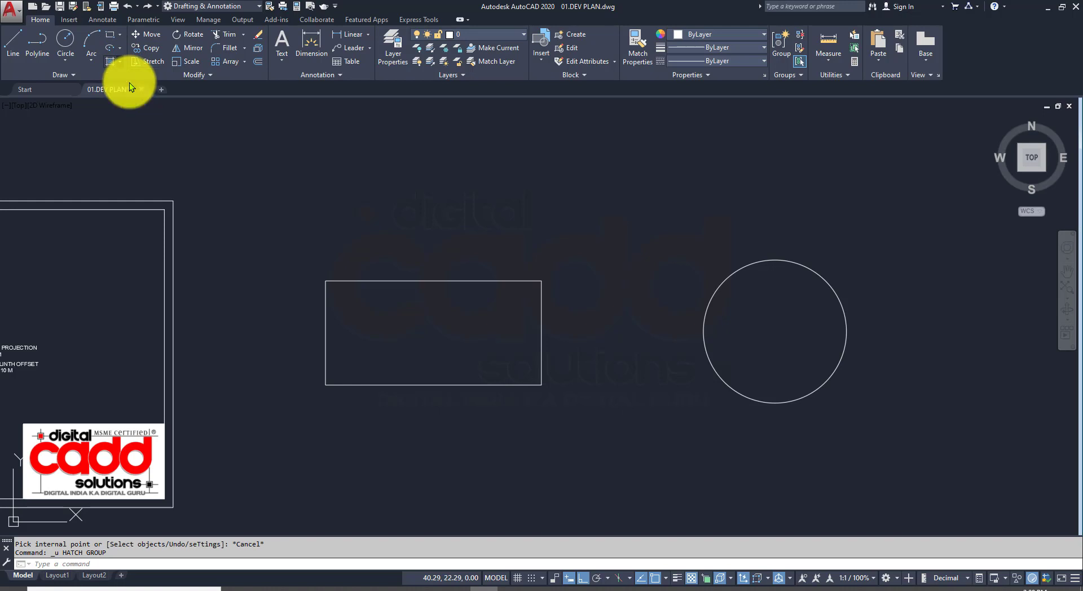
pyautogui.click(62, 36)
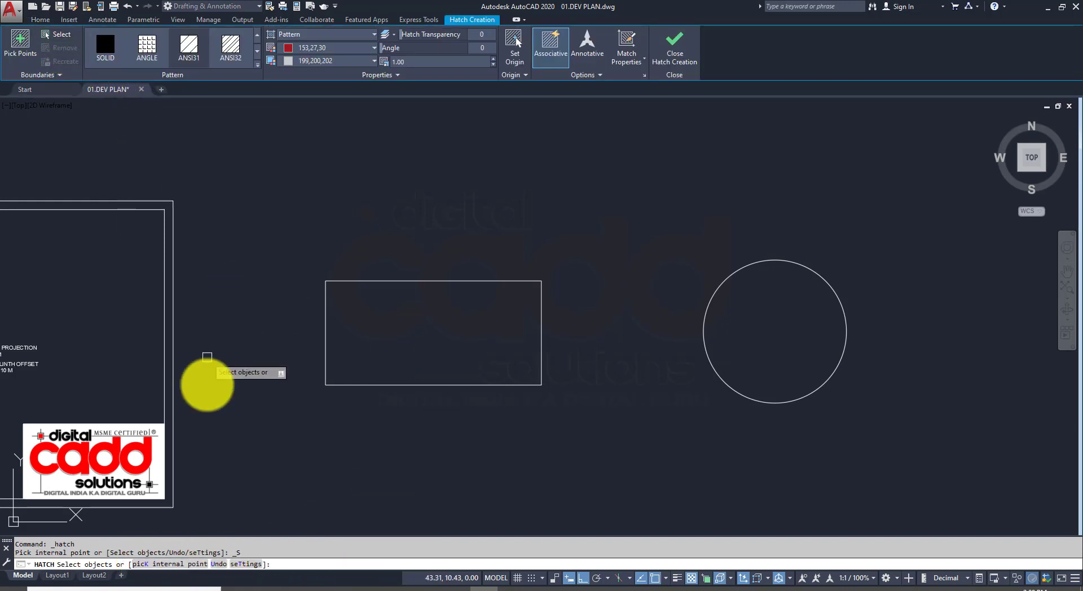
pyautogui.click(409, 386)
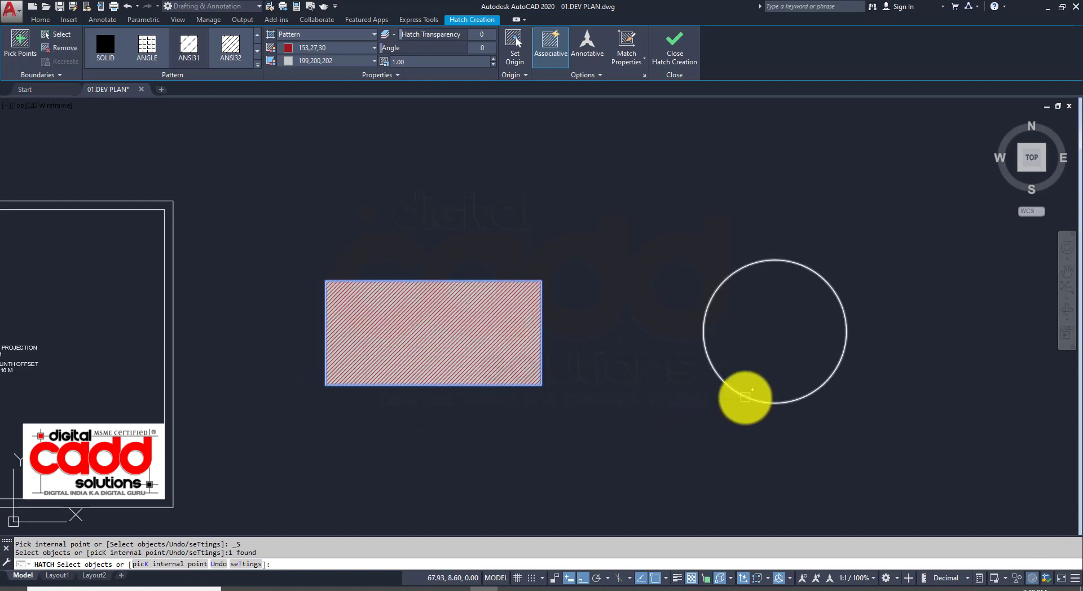
pyautogui.click(745, 397)
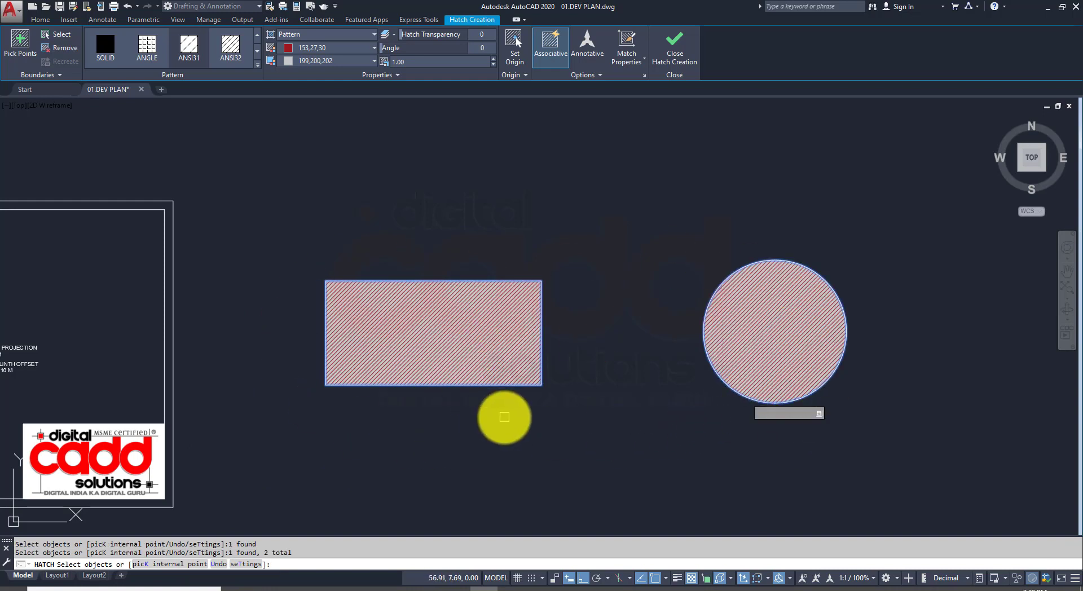
pyautogui.press('Return')
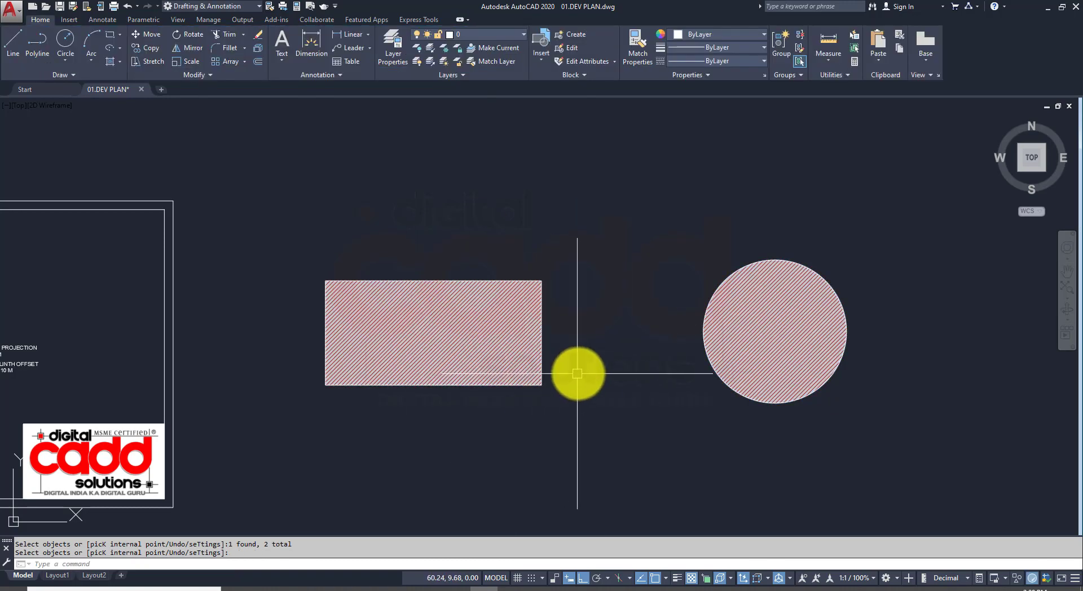
pyautogui.scroll(2, 582, 366)
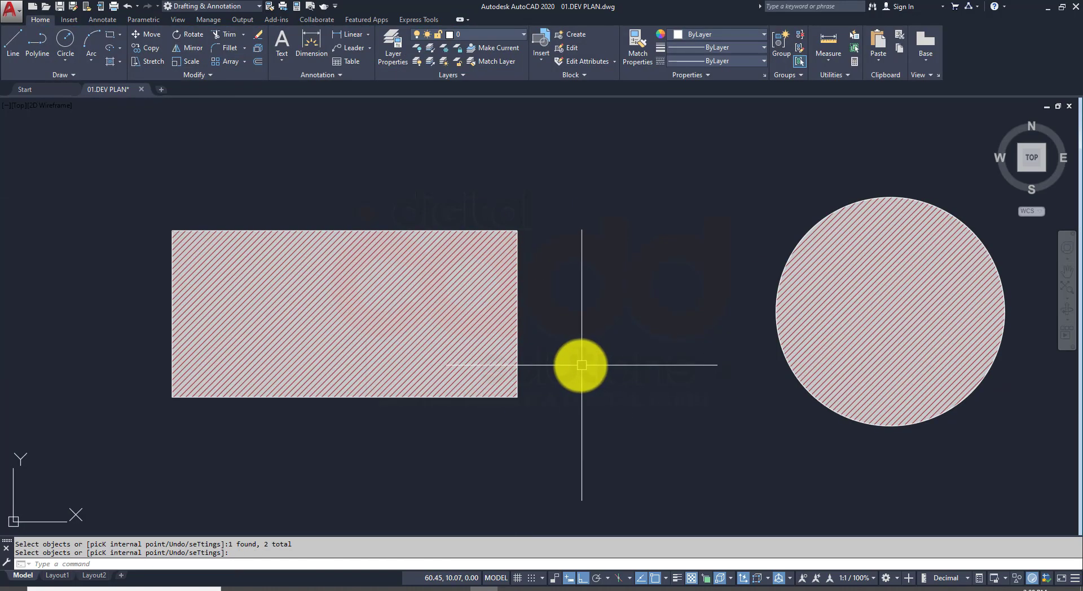
pyautogui.hotkey('ctrl', 'z')
pyautogui.hotkey('ctrl', 'z')
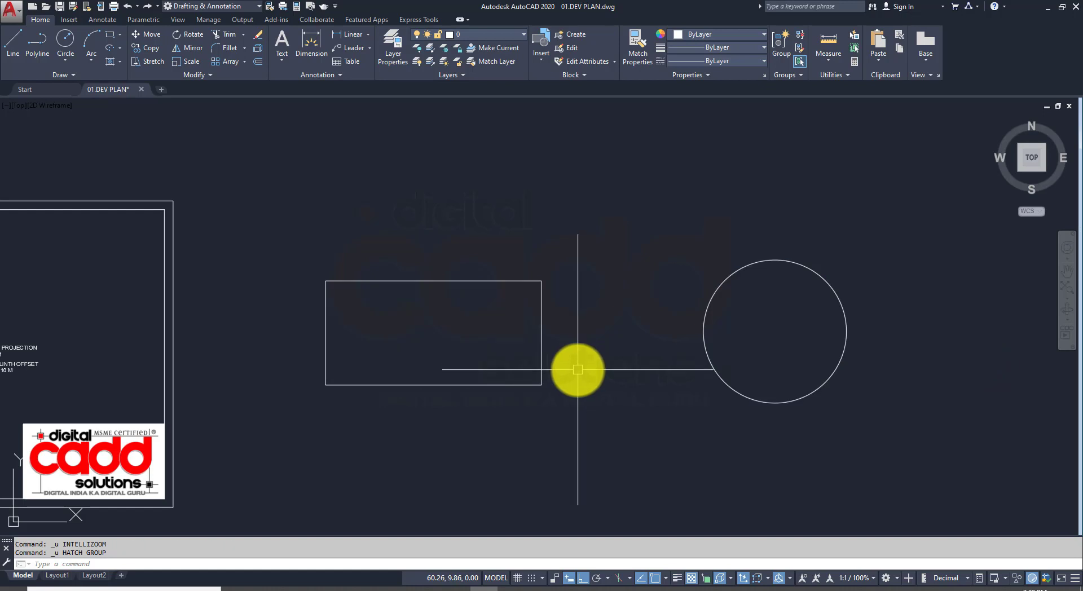
pyautogui.moveTo(579, 367); pyautogui.dragTo(509, 373, button='middle')
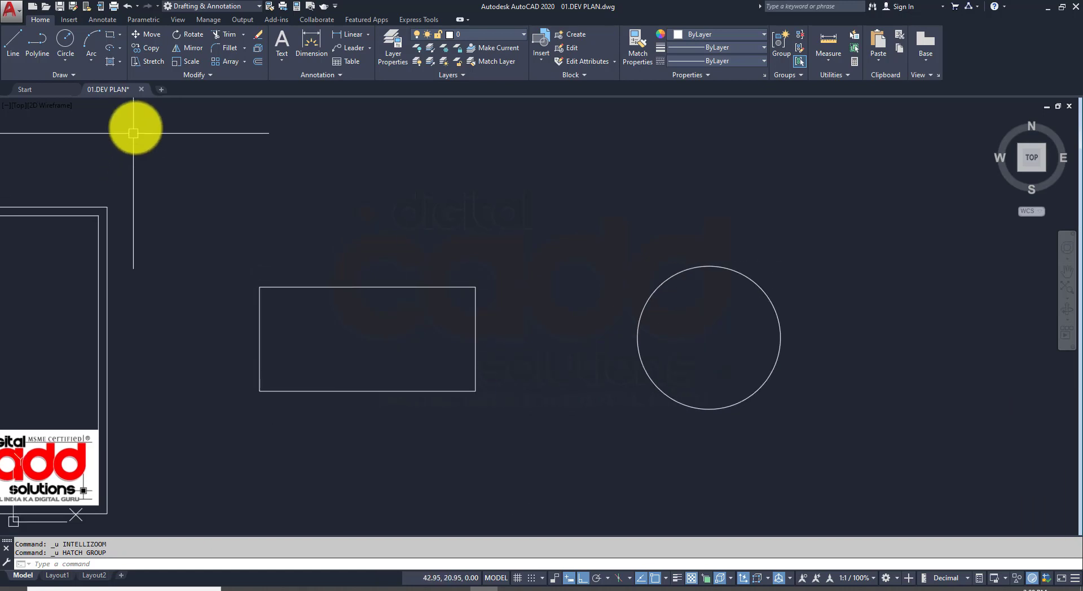
# Step: Apply the red ANSI31 hatch by picking points inside the rectangle and circle
pyautogui.click(121, 63)
pyautogui.click(130, 83)
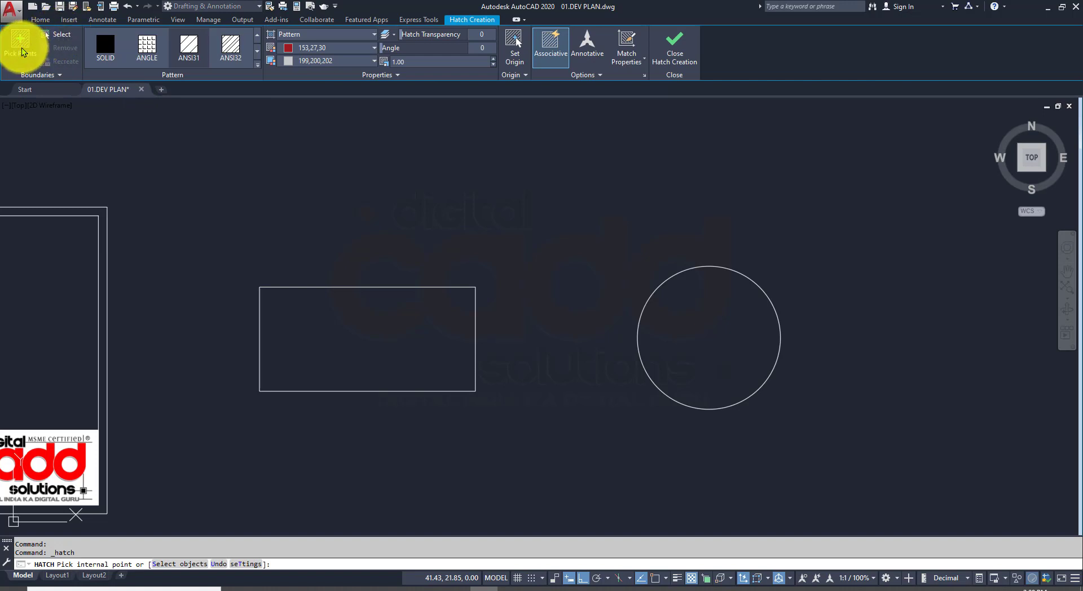
pyautogui.click(423, 327)
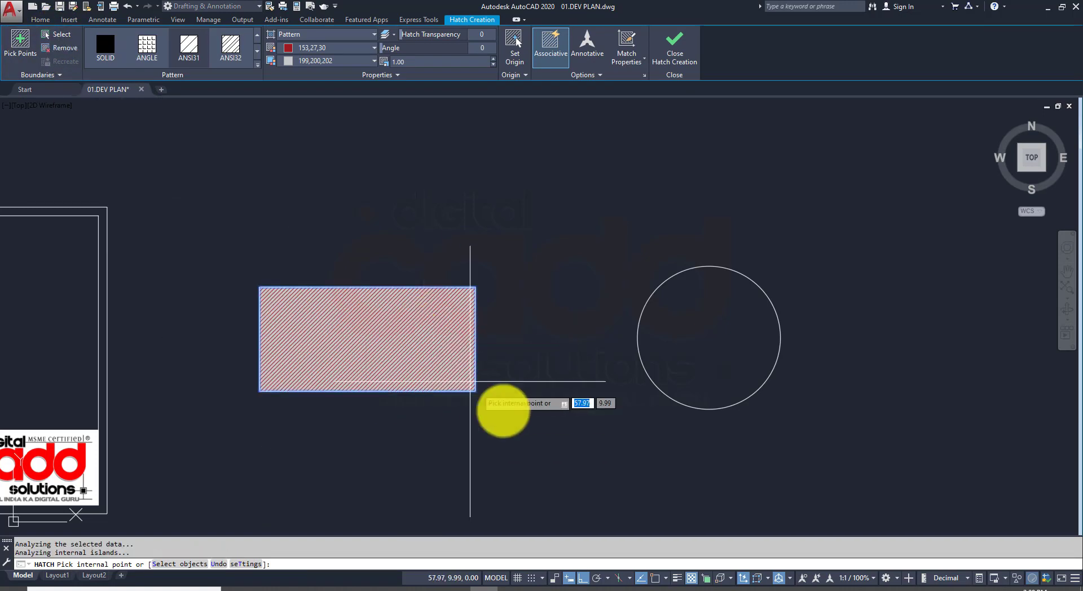
pyautogui.click(728, 353)
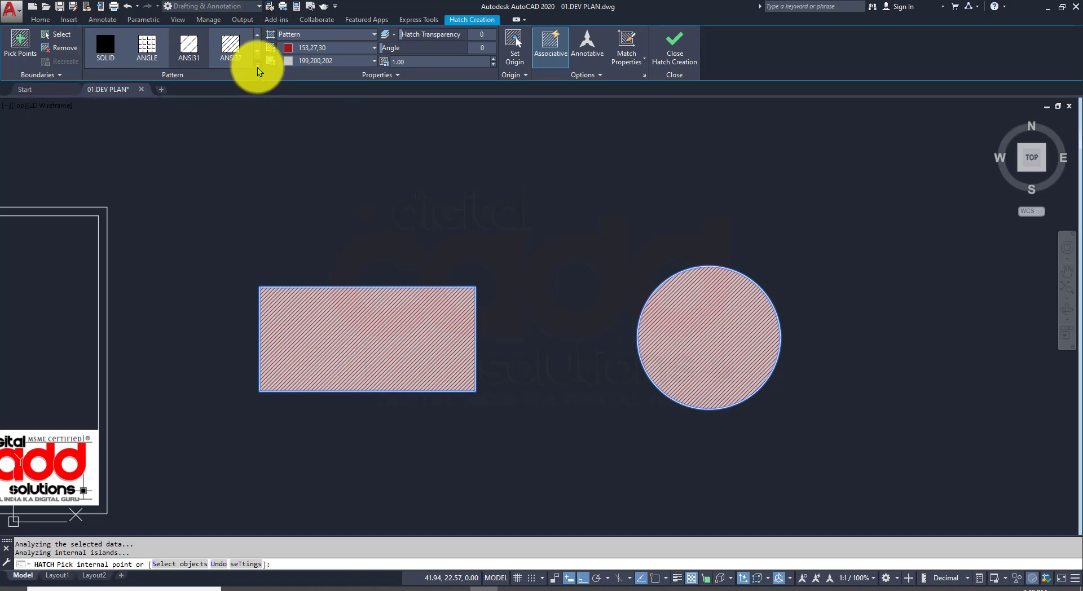
# Step: Browse the pattern gallery, try SOLID and ANSI31, and settle on ANSI32 for both shapes
pyautogui.click(258, 68)
pyautogui.scroll(-2, 171, 121)
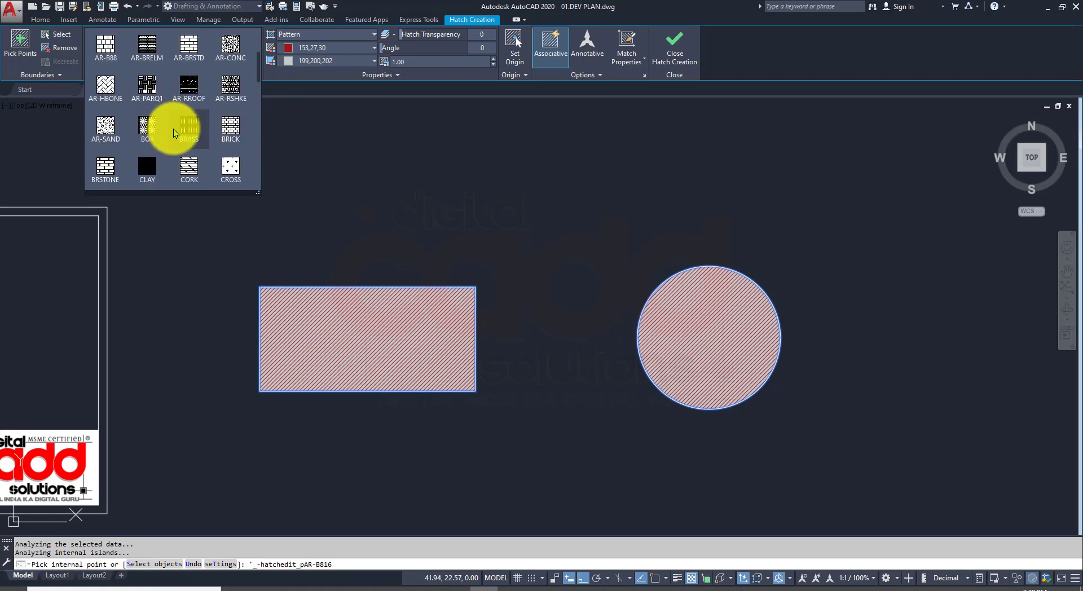
pyautogui.scroll(-3, 169, 135)
pyautogui.scroll(-3, 168, 143)
pyautogui.scroll(-2, 167, 146)
pyautogui.scroll(-2, 167, 144)
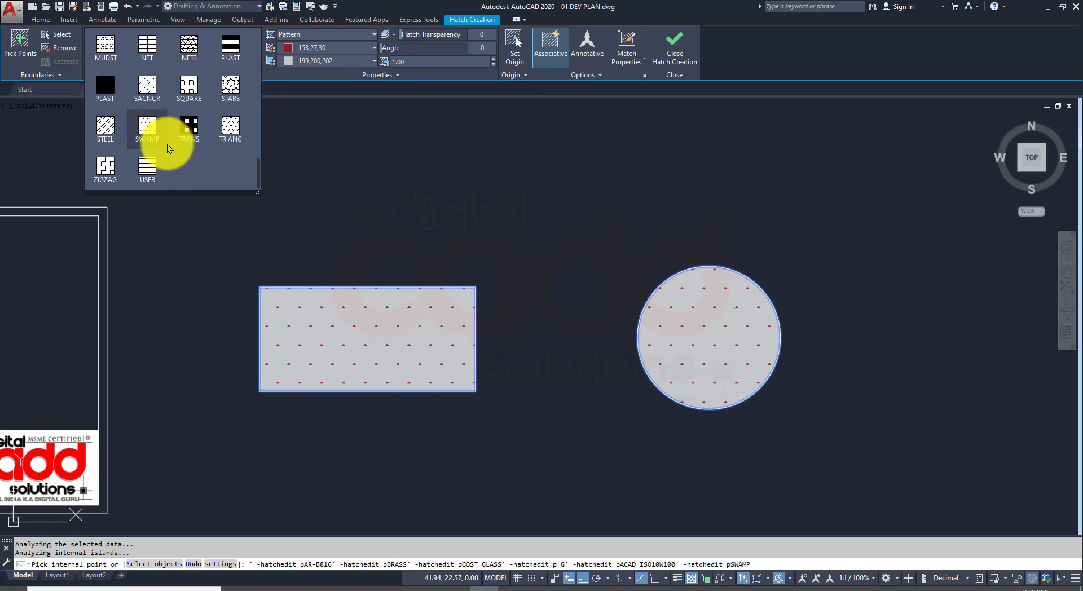
pyautogui.scroll(3, 170, 145)
pyautogui.scroll(2, 171, 144)
pyautogui.scroll(3, 172, 145)
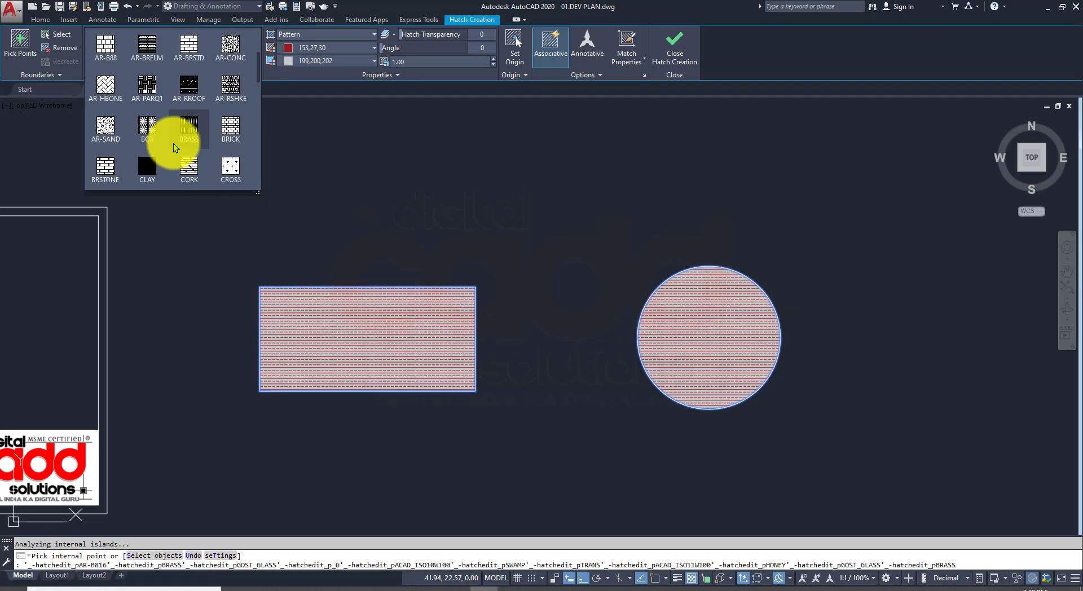
pyautogui.scroll(3, 174, 143)
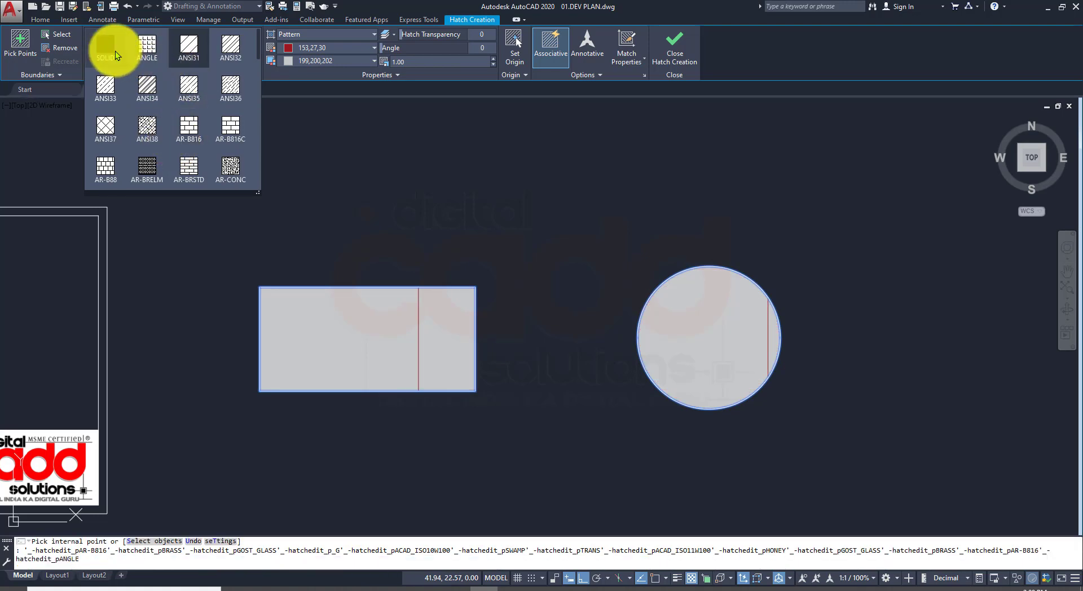
pyautogui.click(106, 49)
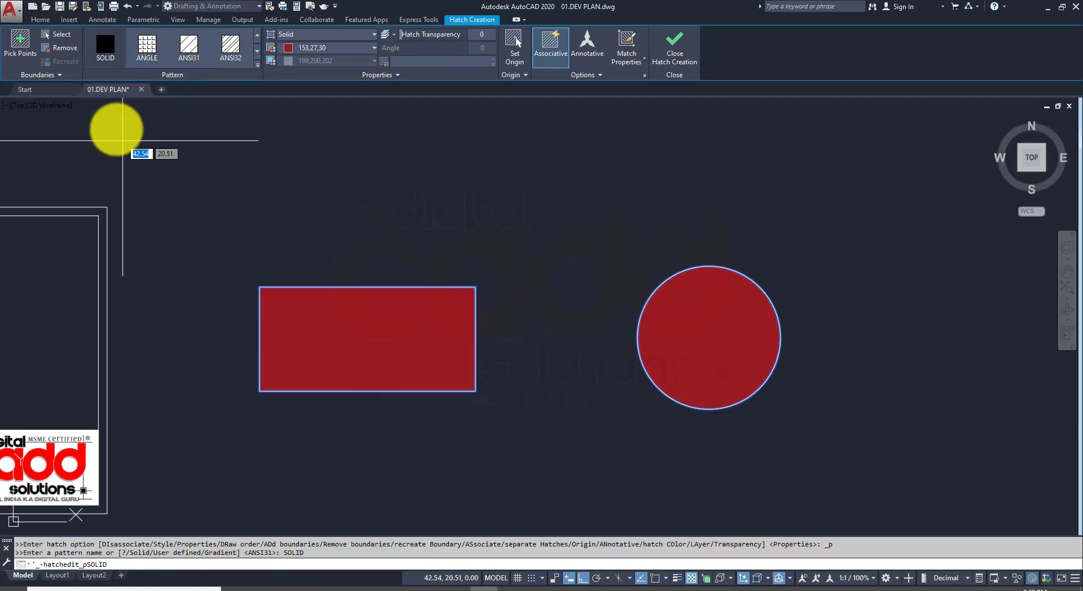
pyautogui.click(188, 44)
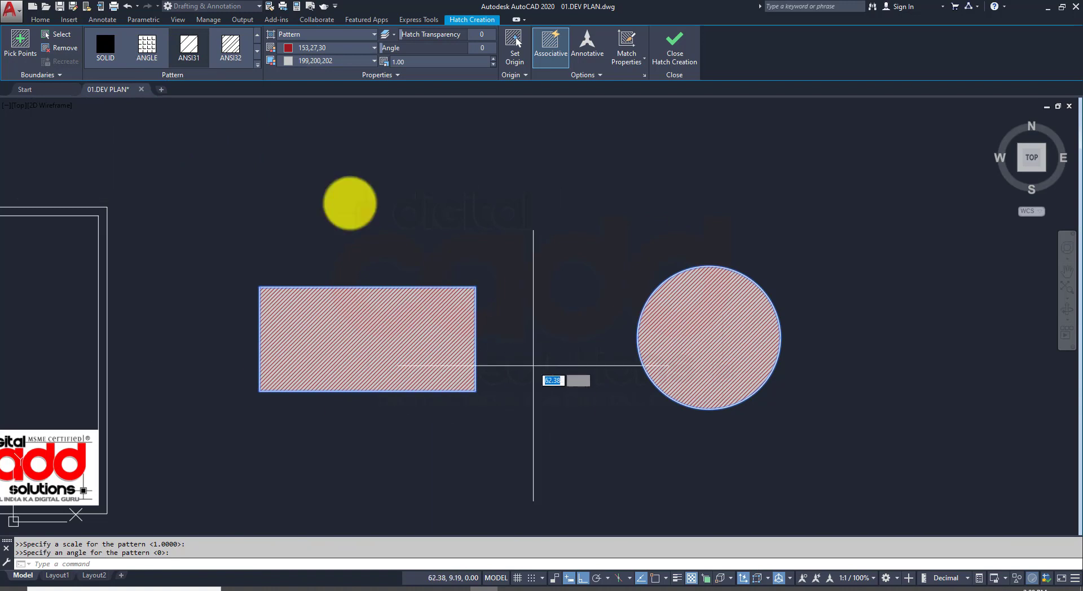
pyautogui.click(225, 50)
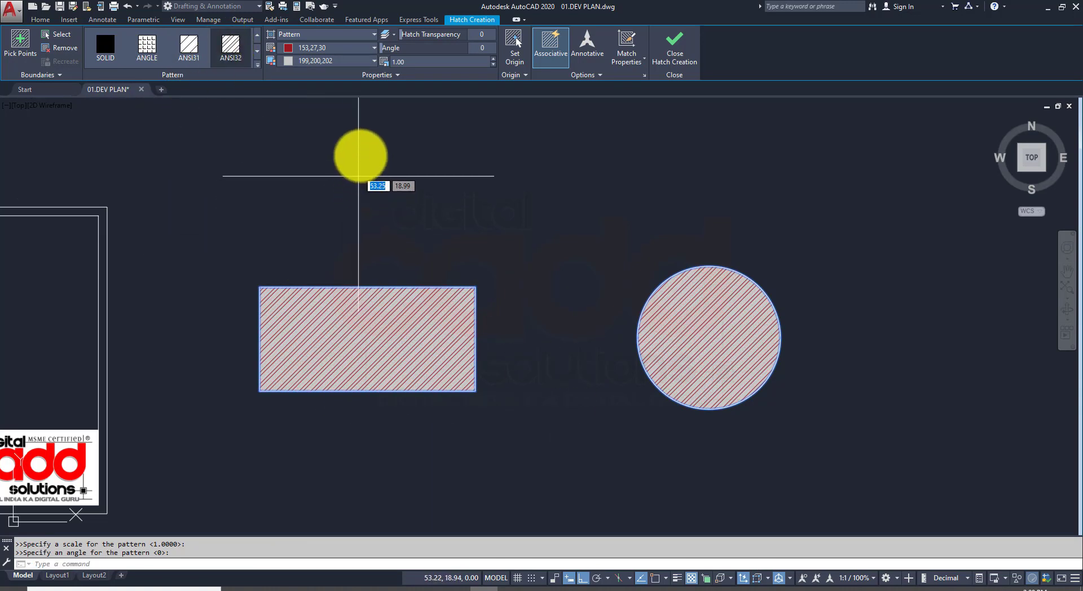
# Step: Set the hatch background colour to blue 39,118,187
pyautogui.click(349, 50)
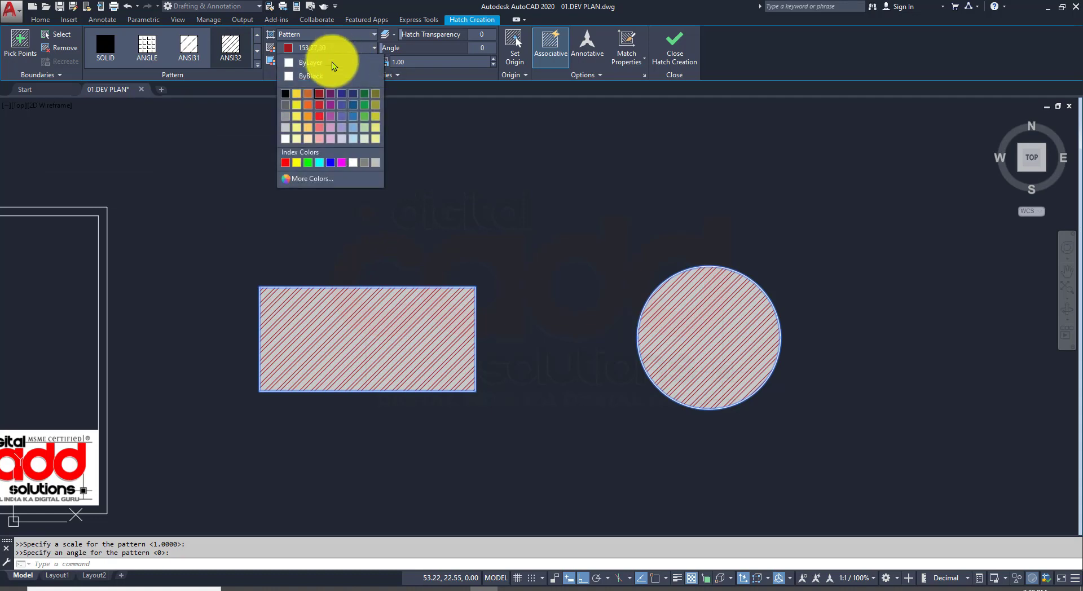
pyautogui.click(314, 97)
pyautogui.click(316, 61)
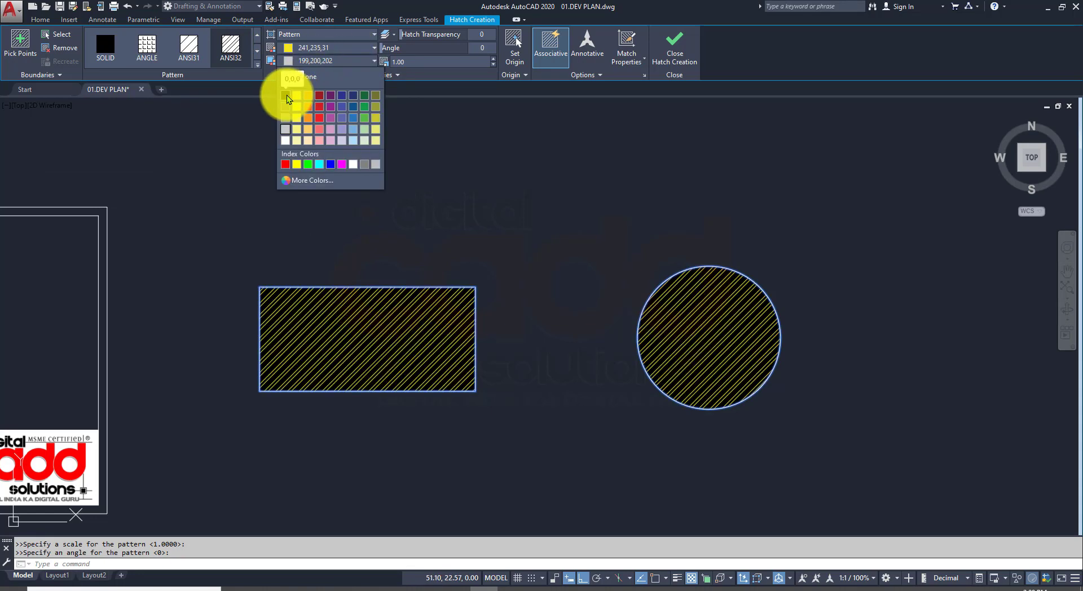
pyautogui.click(354, 119)
# Step: Make the hatch lines red 237,31,36 and commit the hatch
pyautogui.scroll(2, 431, 273)
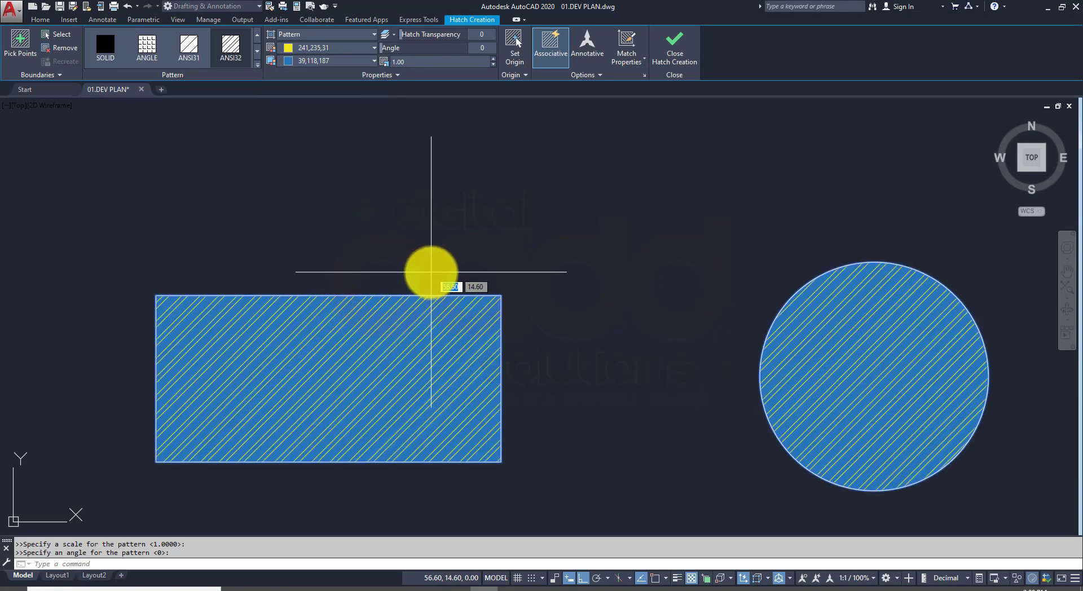
pyautogui.click(322, 48)
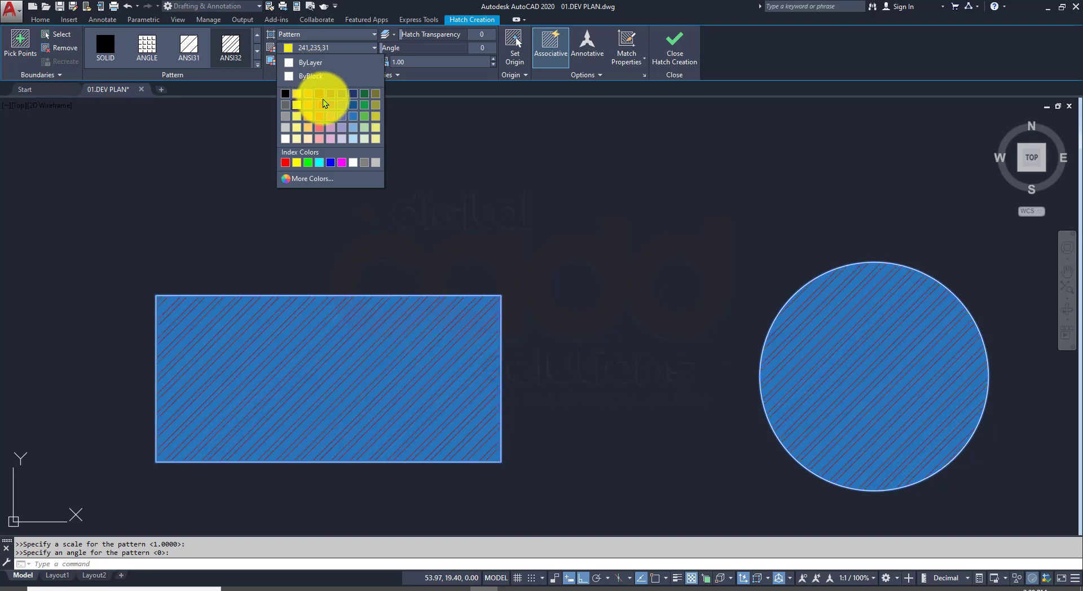
pyautogui.click(320, 119)
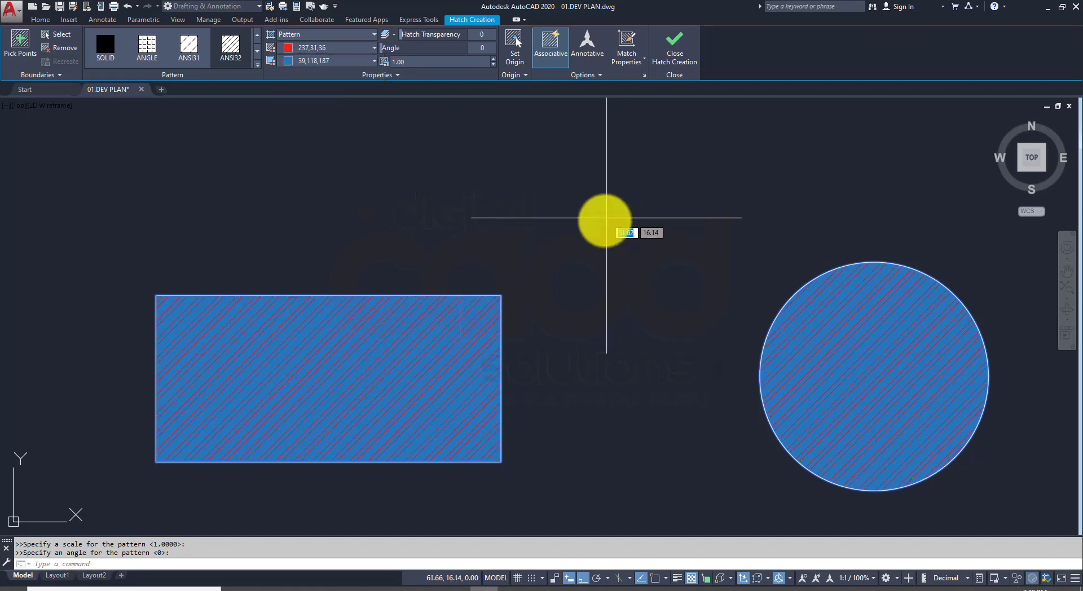
pyautogui.press('Return')
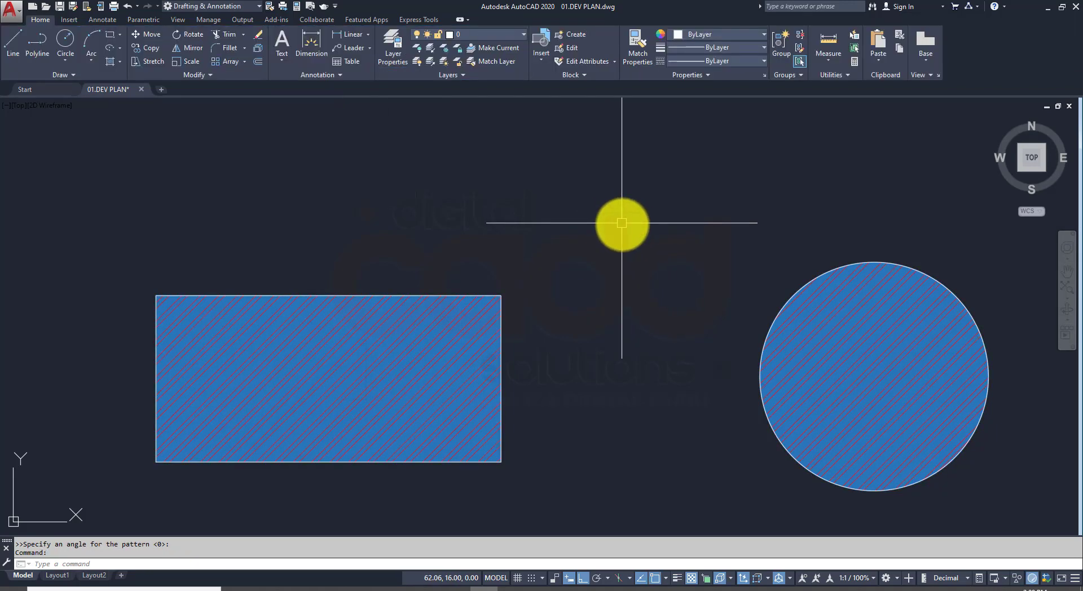
pyautogui.moveTo(759, 474); pyautogui.dragTo(693, 435, button='middle')
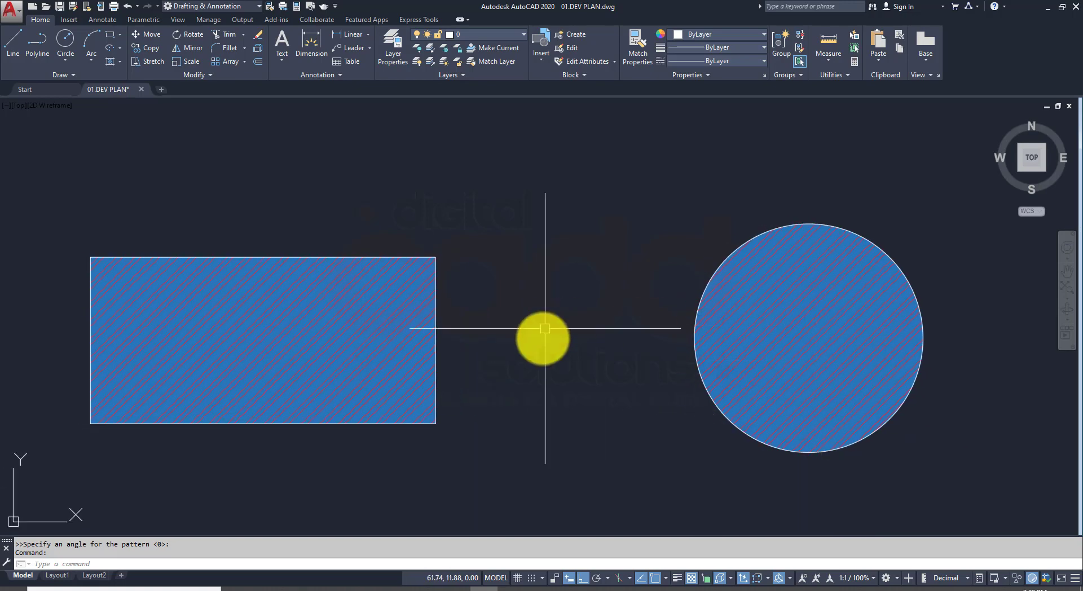
# Step: Change the rectangle's hatch to scale 1.70 with the GRAVEL pattern
pyautogui.click(345, 382)
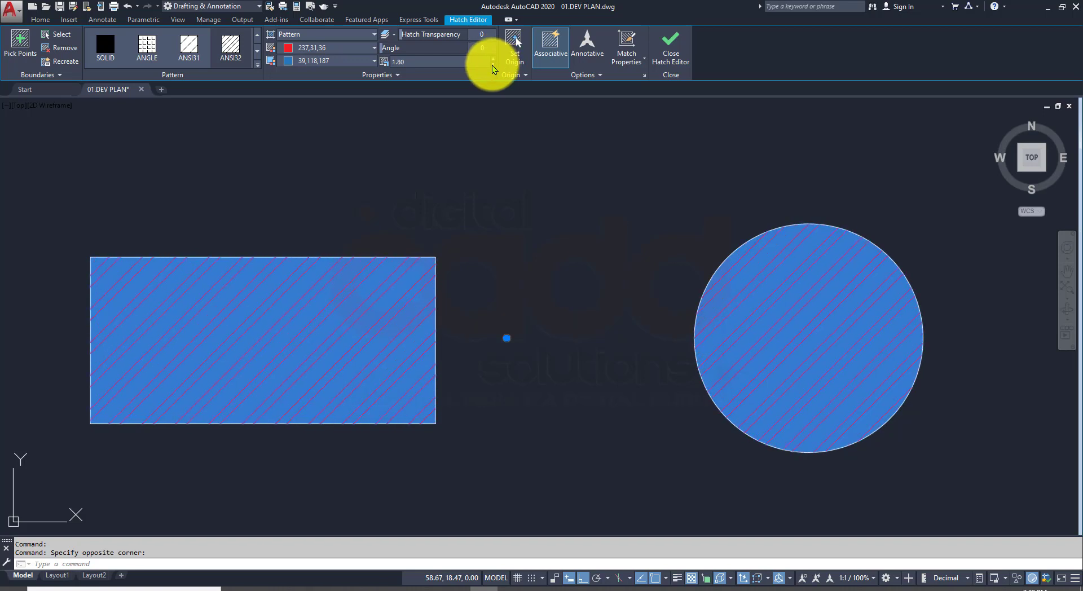
pyautogui.click(493, 65)
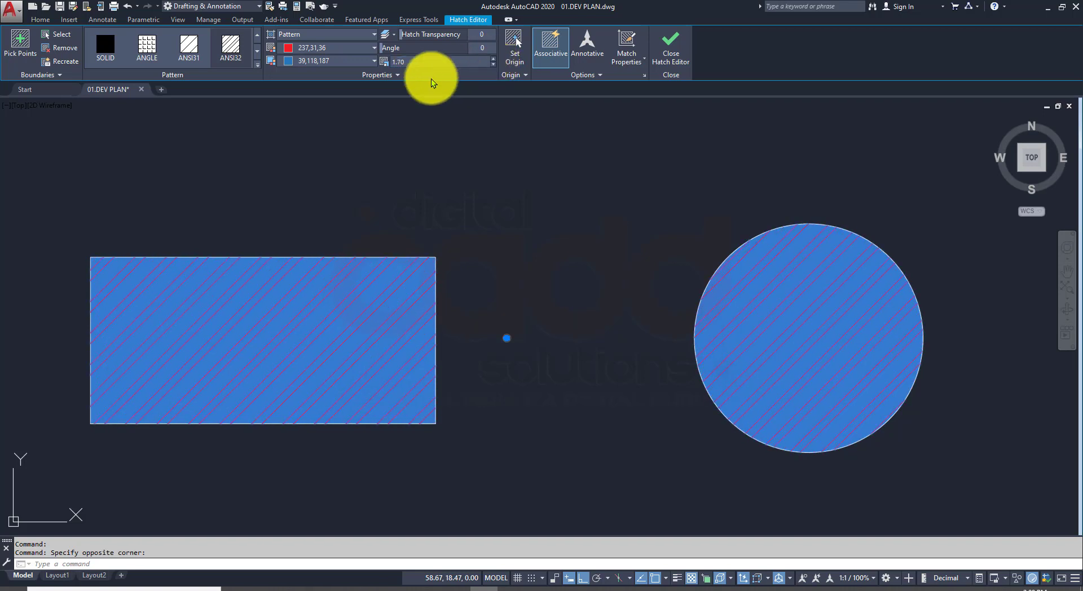
pyautogui.click(258, 65)
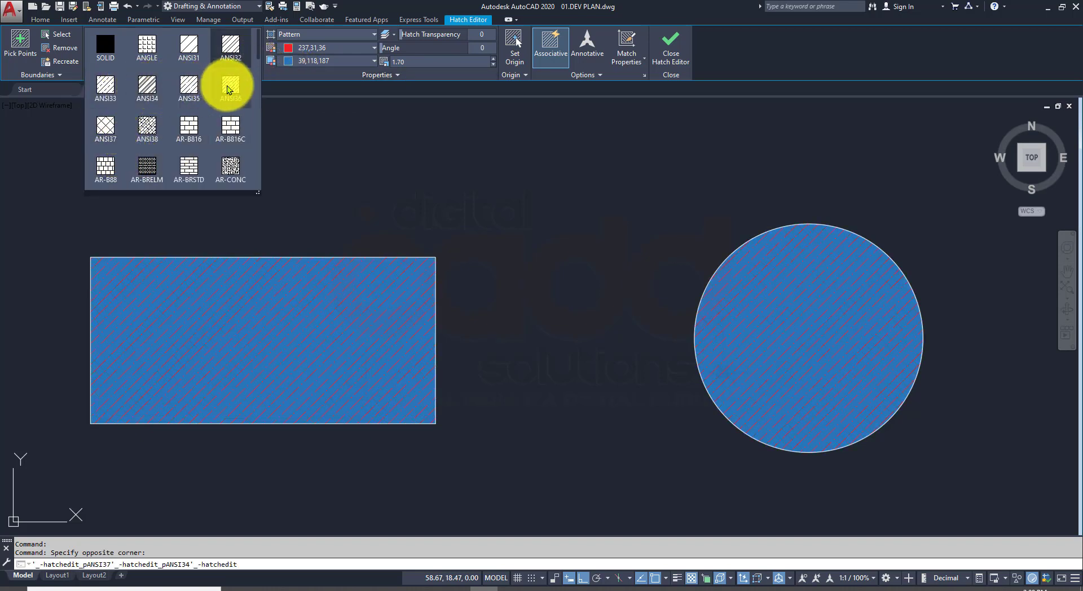
pyautogui.moveTo(260, 52); pyautogui.dragTo(257, 122)
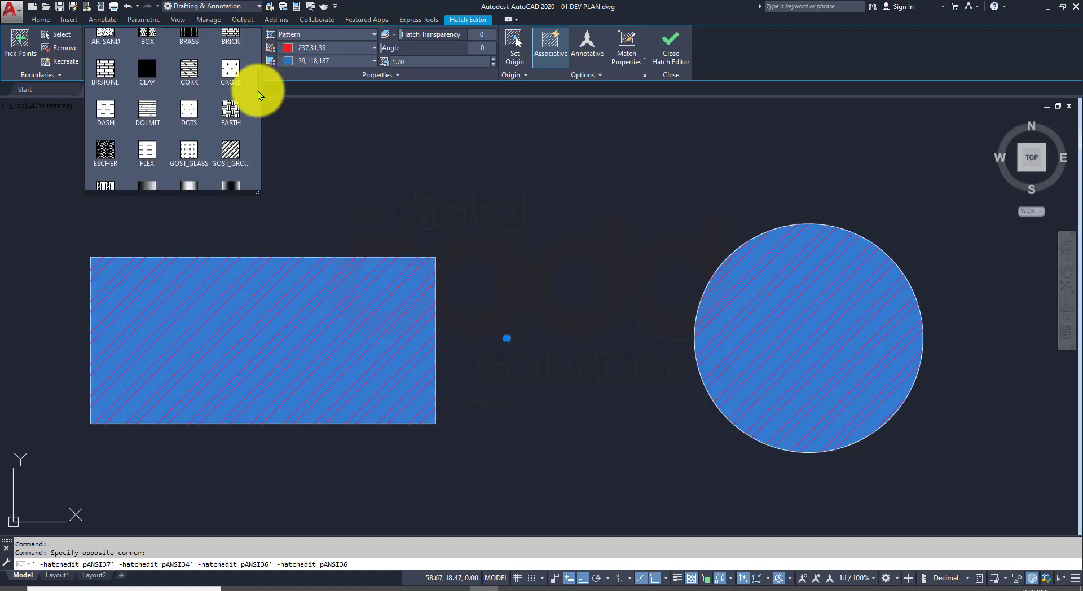
pyautogui.scroll(-2, 258, 121)
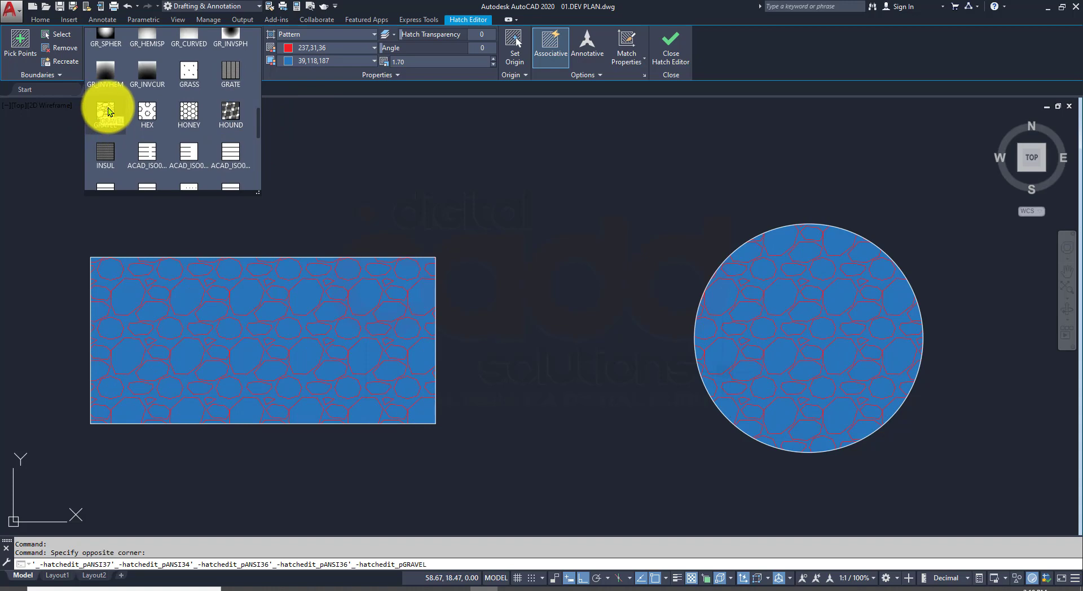
pyautogui.click(107, 107)
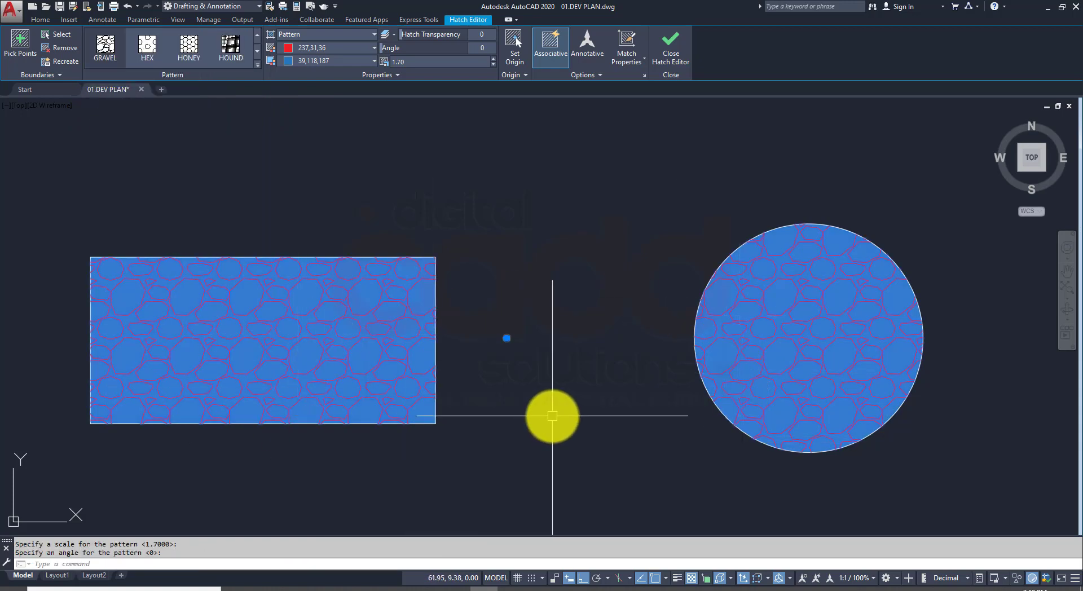
pyautogui.press('Escape')
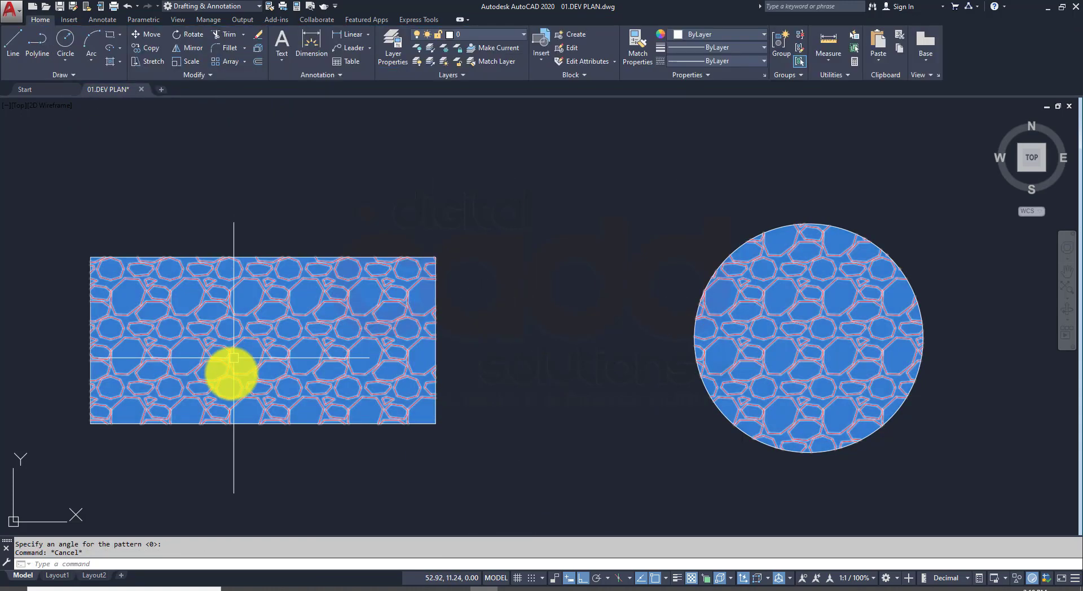
pyautogui.moveTo(367, 367); pyautogui.dragTo(387, 394, button='middle')
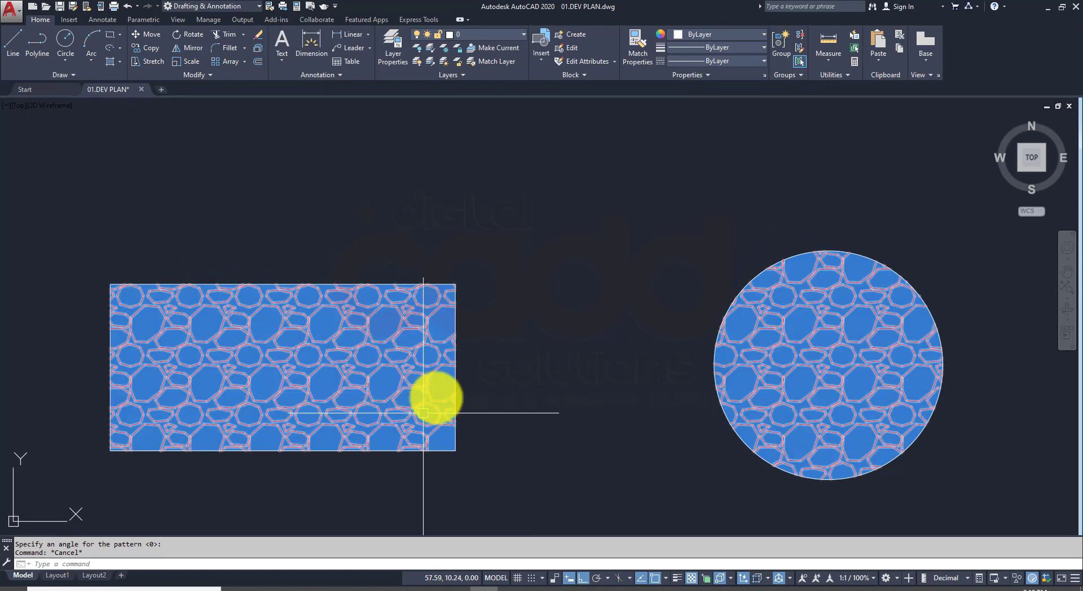
# Step: Switch the selected hatch to the EARTH pattern
pyautogui.click(423, 413)
pyautogui.click(324, 374)
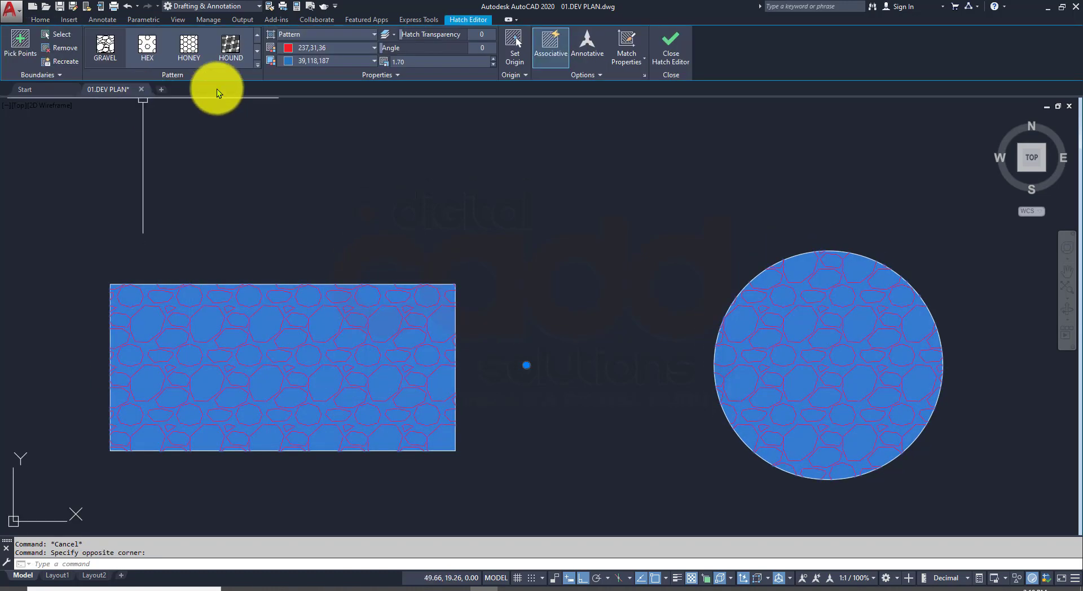
pyautogui.click(262, 65)
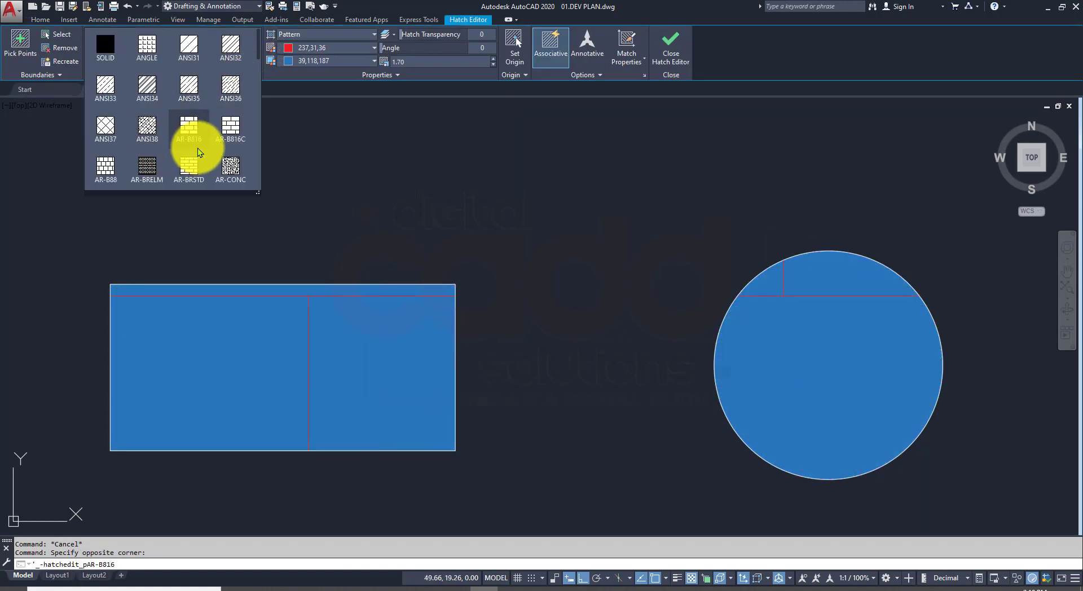
pyautogui.scroll(-5, 209, 143)
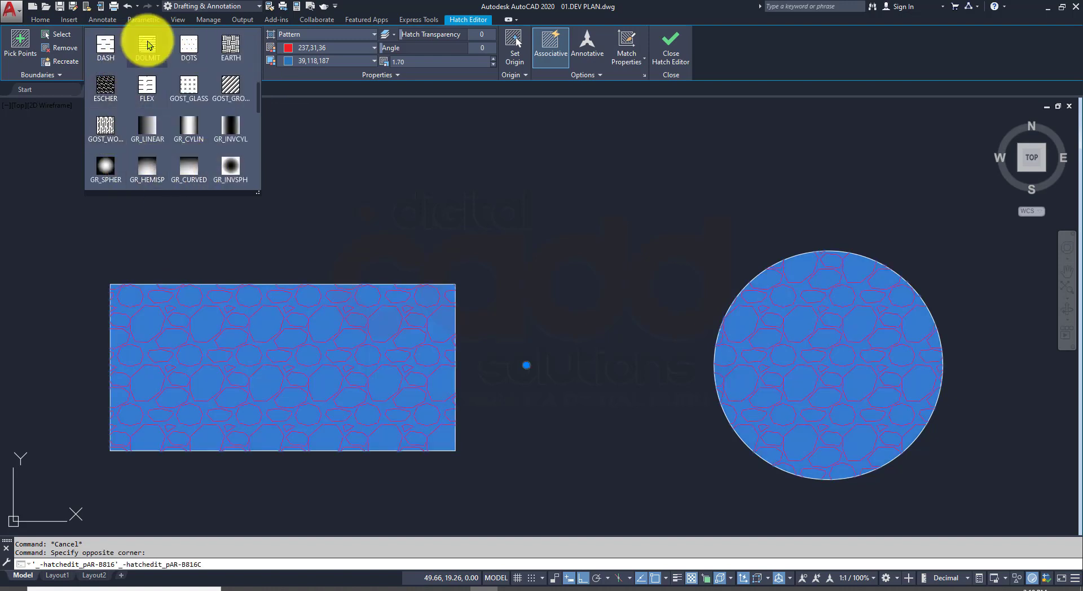
pyautogui.click(229, 49)
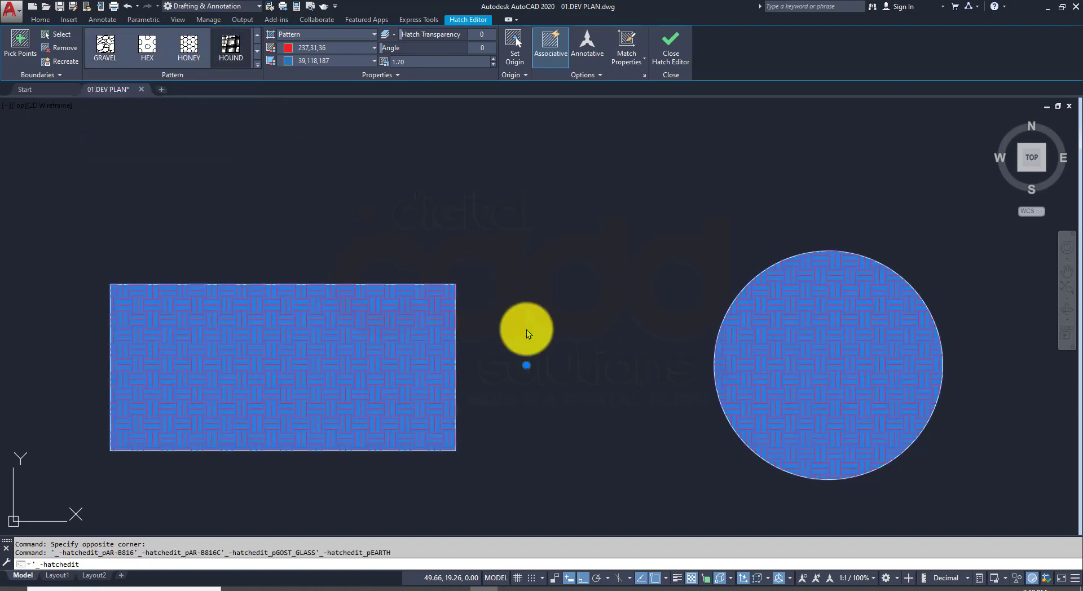
# Step: Set the hatch background to yellow 241,235,31, then reselect the hatch
pyautogui.click(296, 59)
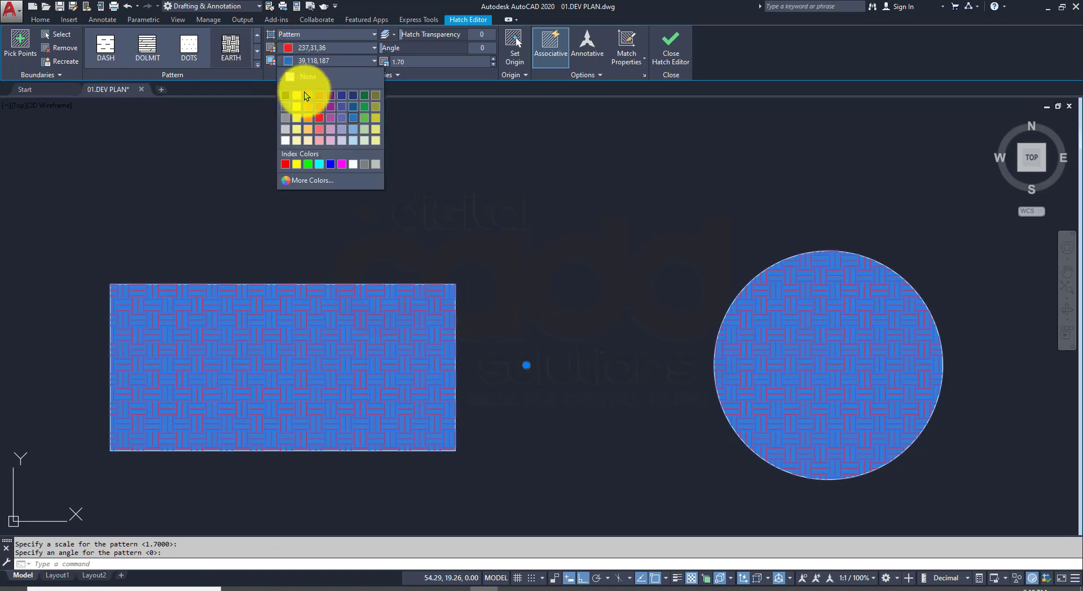
pyautogui.click(299, 104)
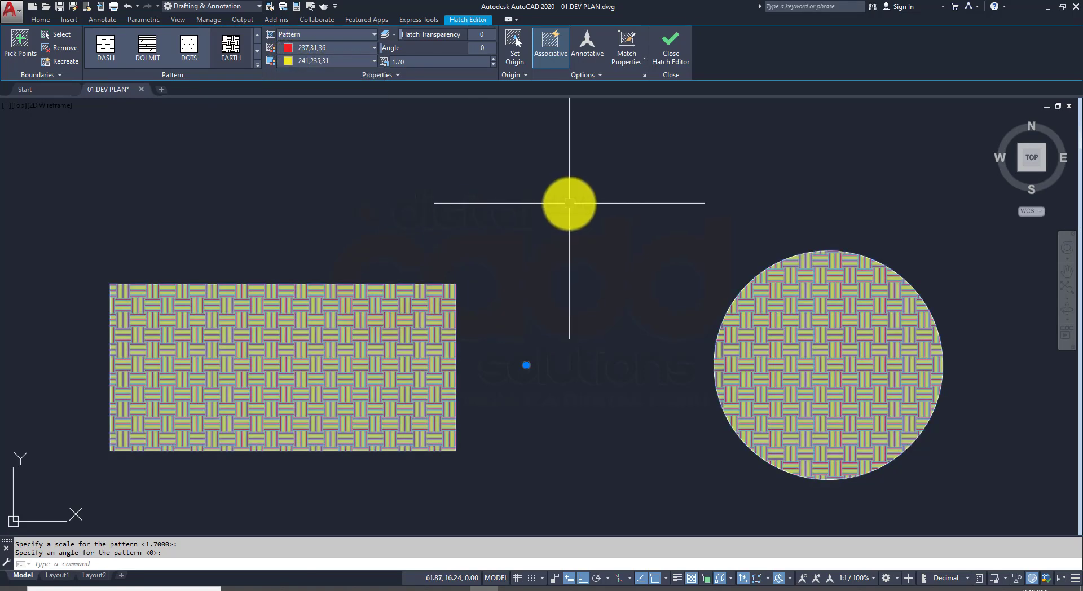
pyautogui.press('Escape')
pyautogui.moveTo(628, 314); pyautogui.dragTo(609, 265, button='middle')
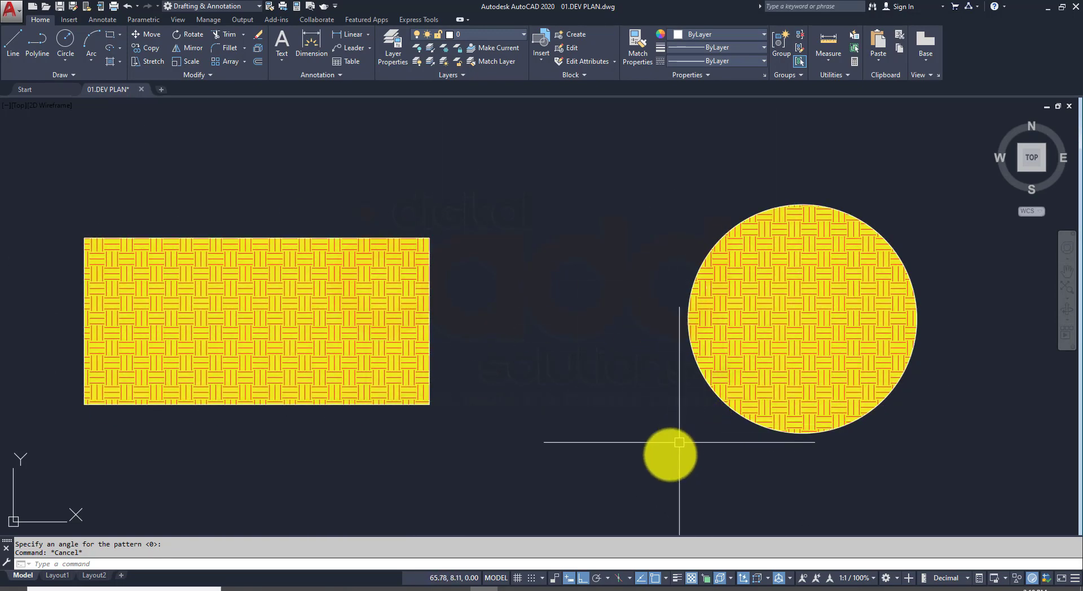
pyautogui.click(386, 377)
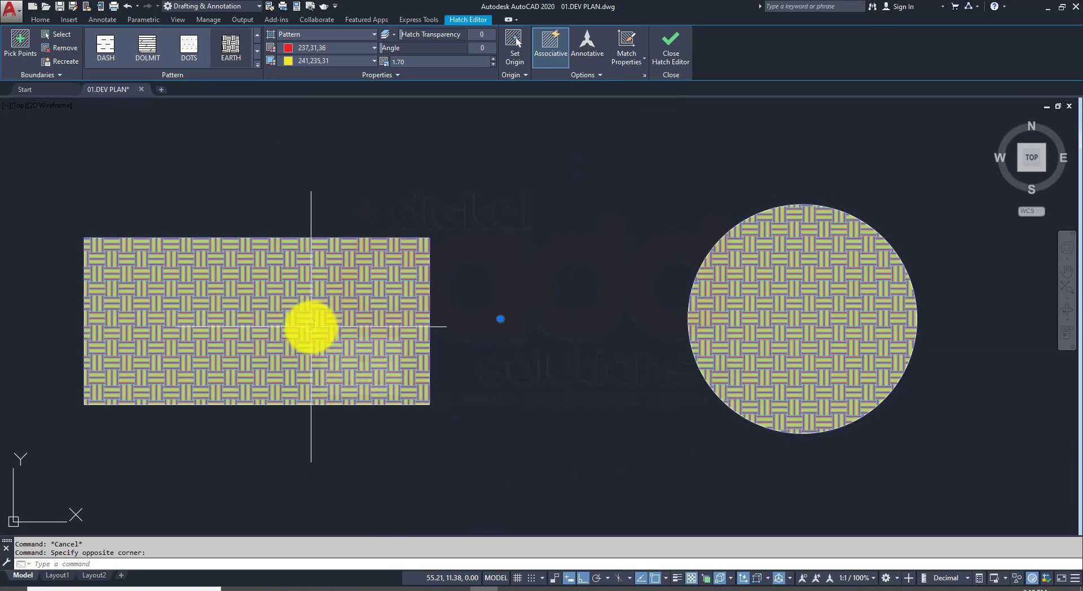
pyautogui.moveTo(310, 326)
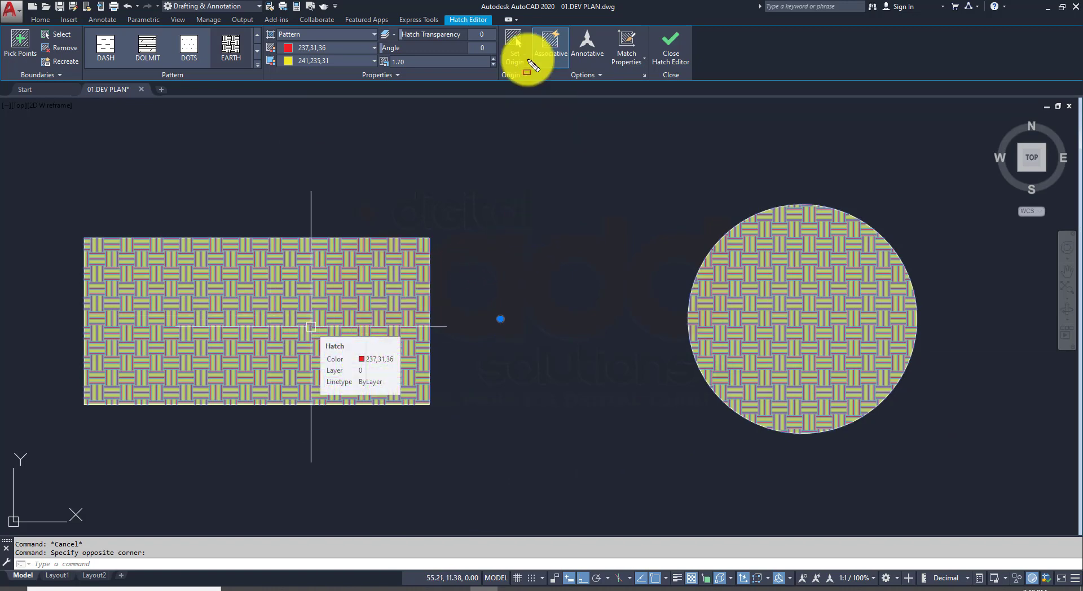
# Step: Use Separate Hatches in the Options panel to split the shared hatch
pyautogui.moveTo(498, 19); pyautogui.dragTo(700, 89)
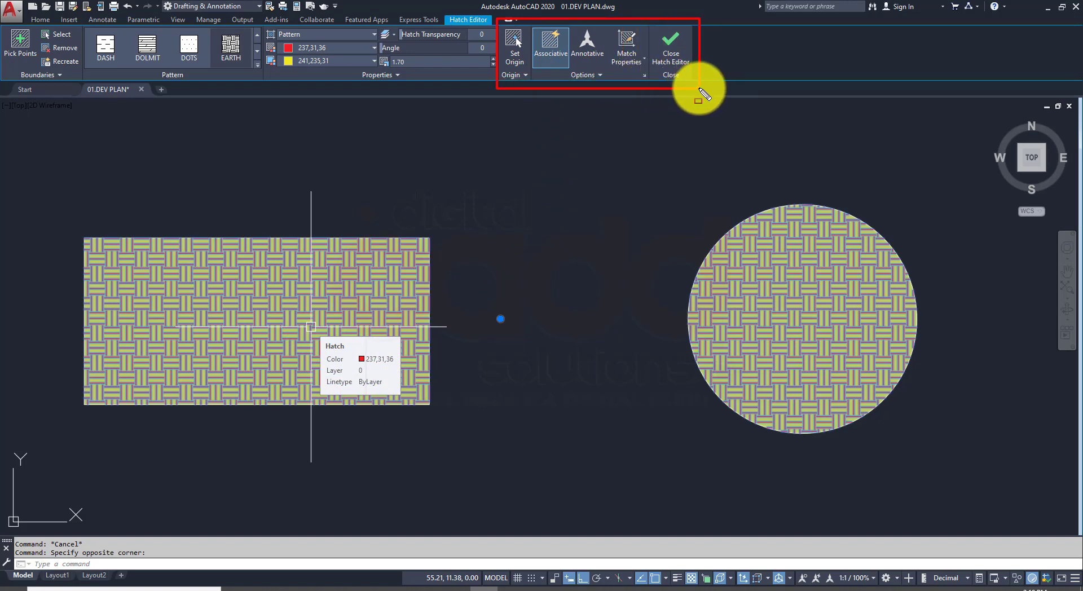
pyautogui.press('Escape')
pyautogui.click(605, 75)
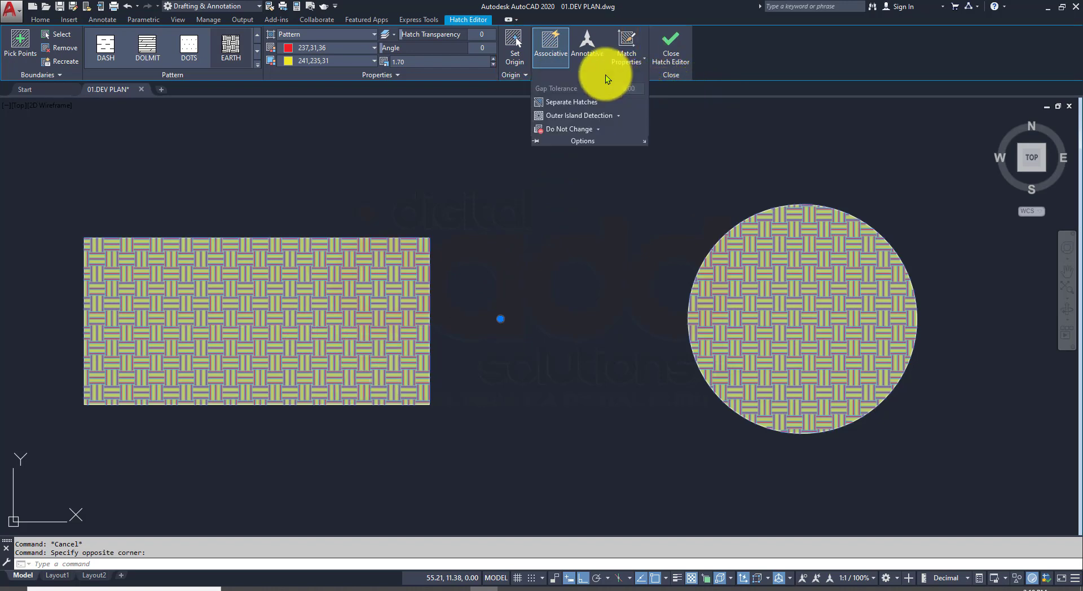
pyautogui.click(567, 102)
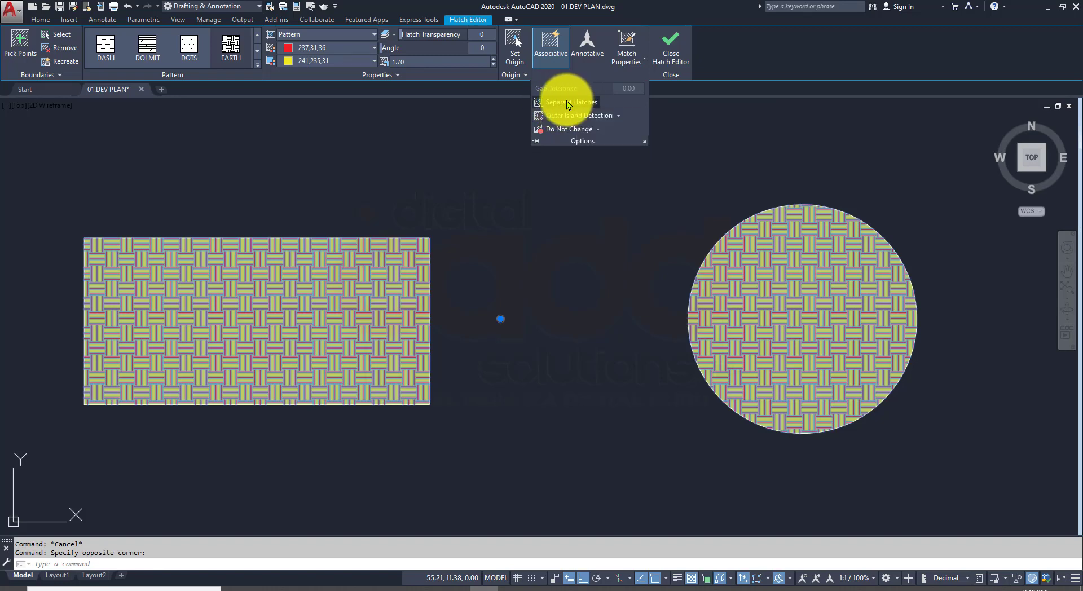
# Step: Check each hatch selects on its own, leaving the circle's hatch selected
pyautogui.click(518, 388)
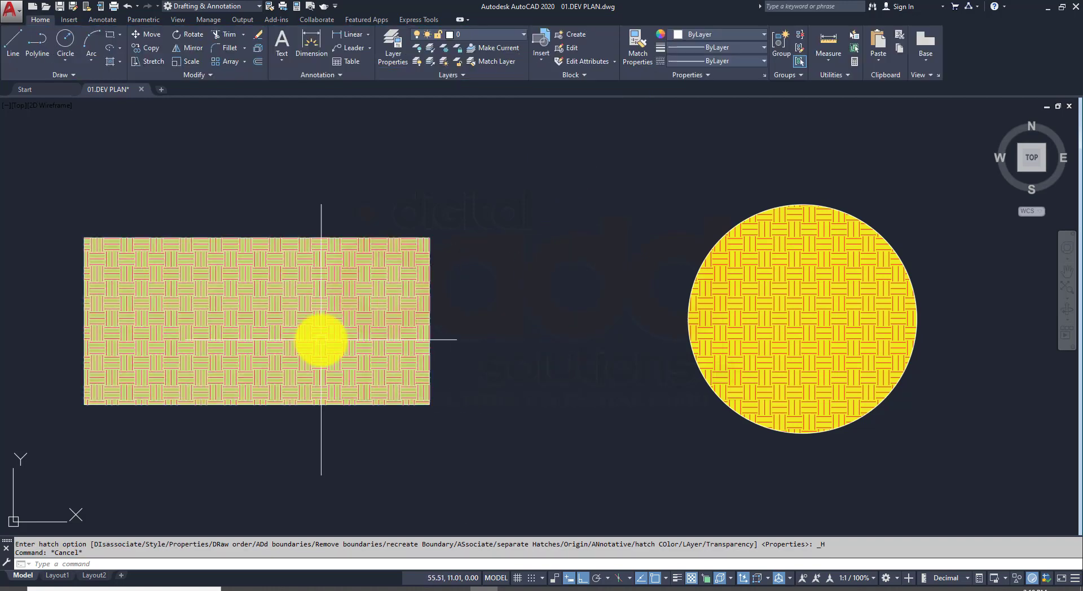
pyautogui.click(319, 338)
pyautogui.press('Escape')
pyautogui.click(813, 310)
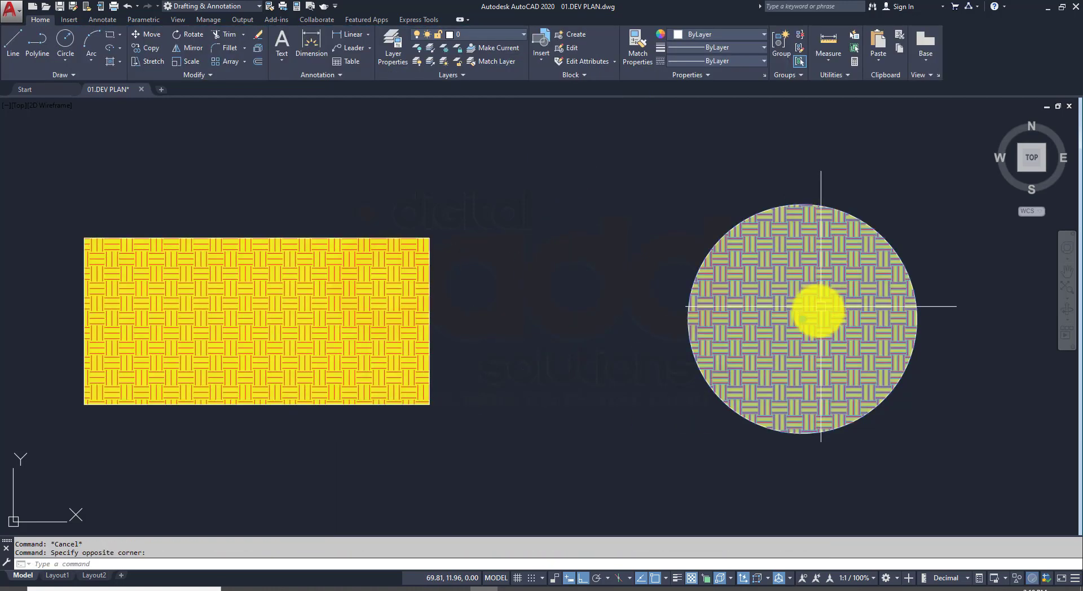
pyautogui.press('Escape')
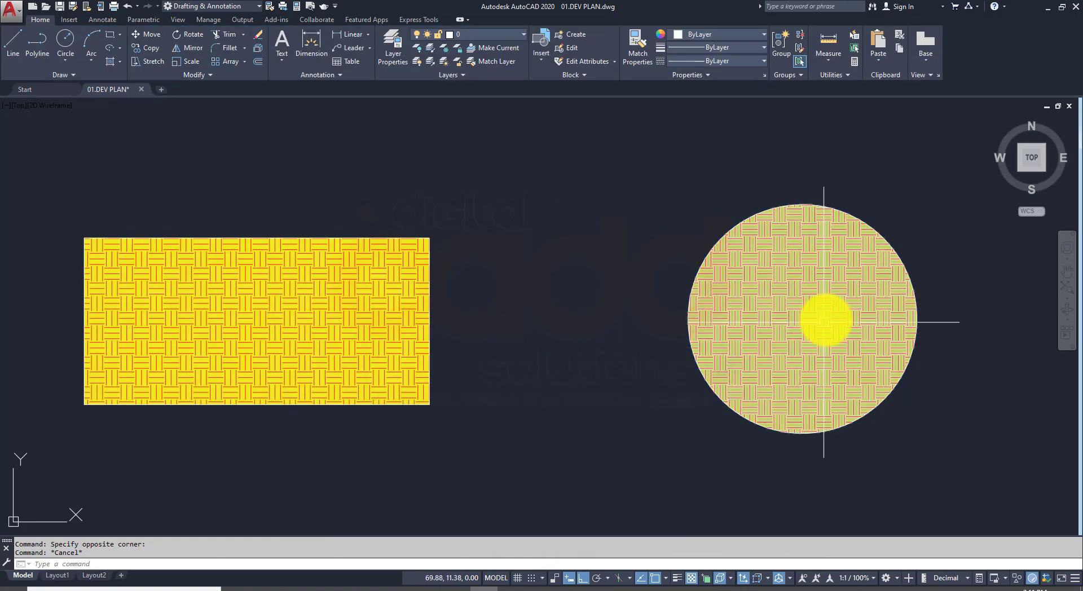
pyautogui.click(822, 318)
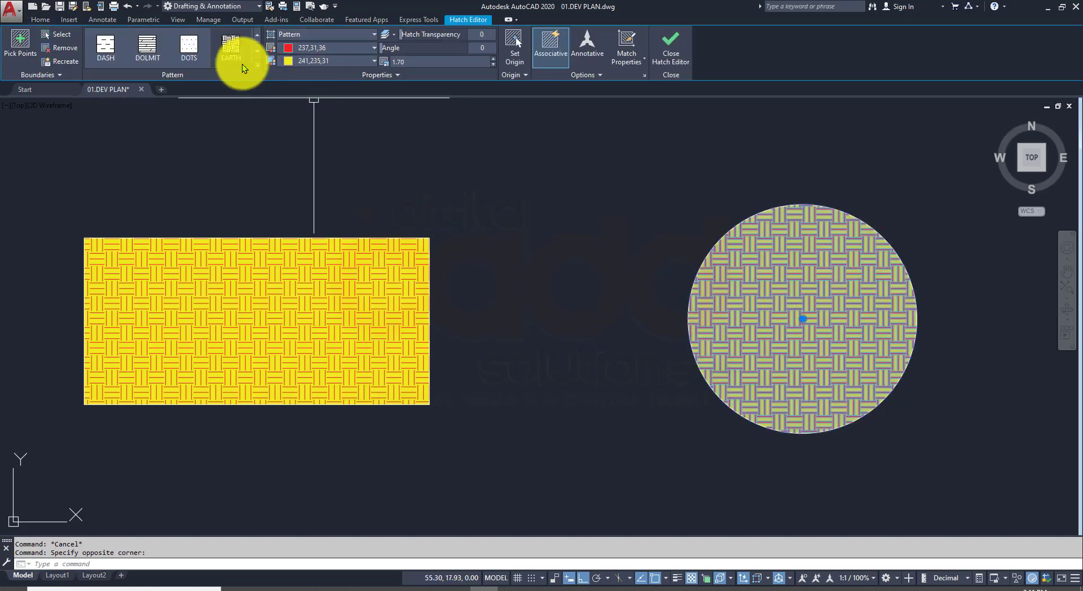
# Step: Give the circle's hatch the ANSI32 pattern
pyautogui.click(257, 66)
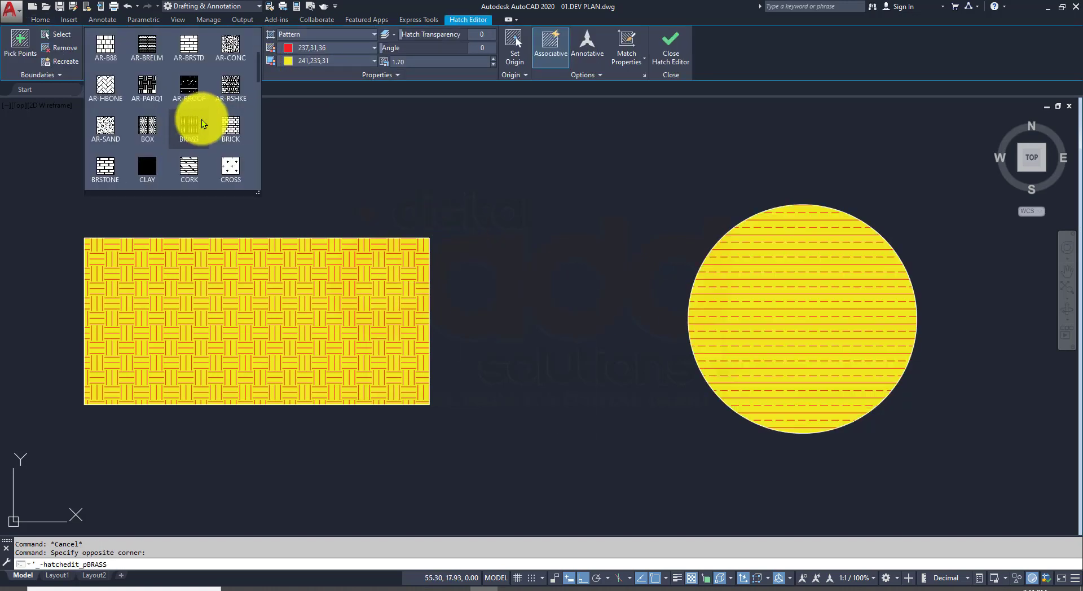
pyautogui.click(230, 45)
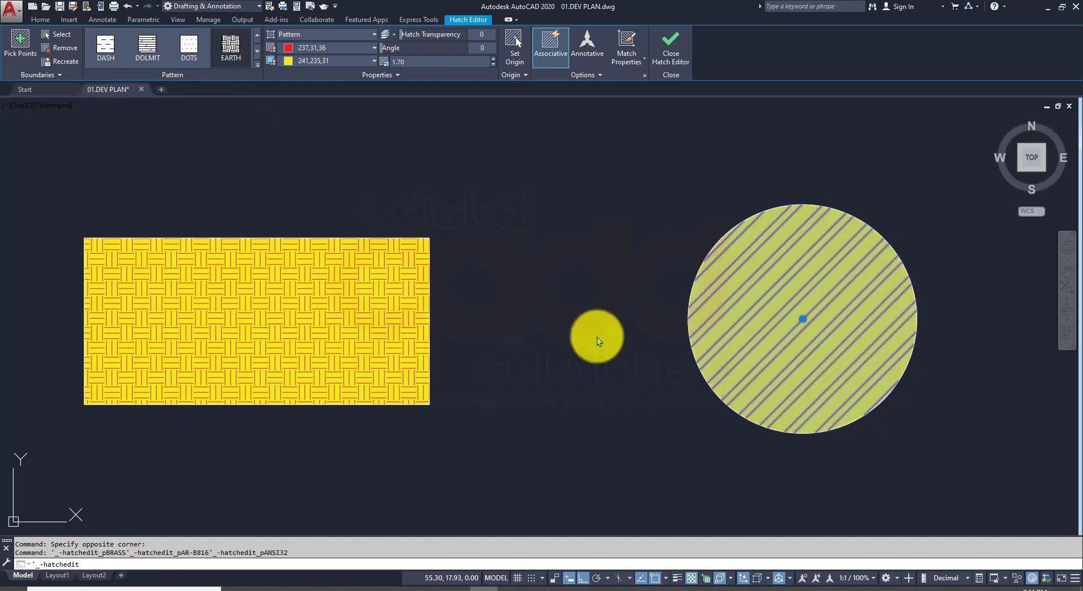
pyautogui.press('Escape')
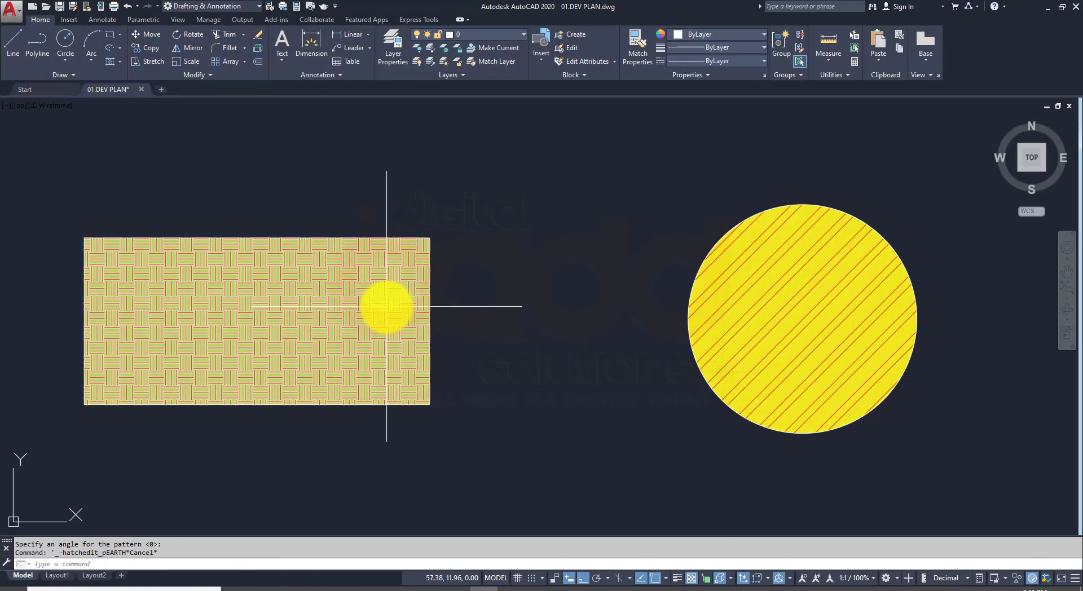
# Step: Window-select both hatches, view the extra options, then reselect the rectangle's hatch
pyautogui.click(386, 306)
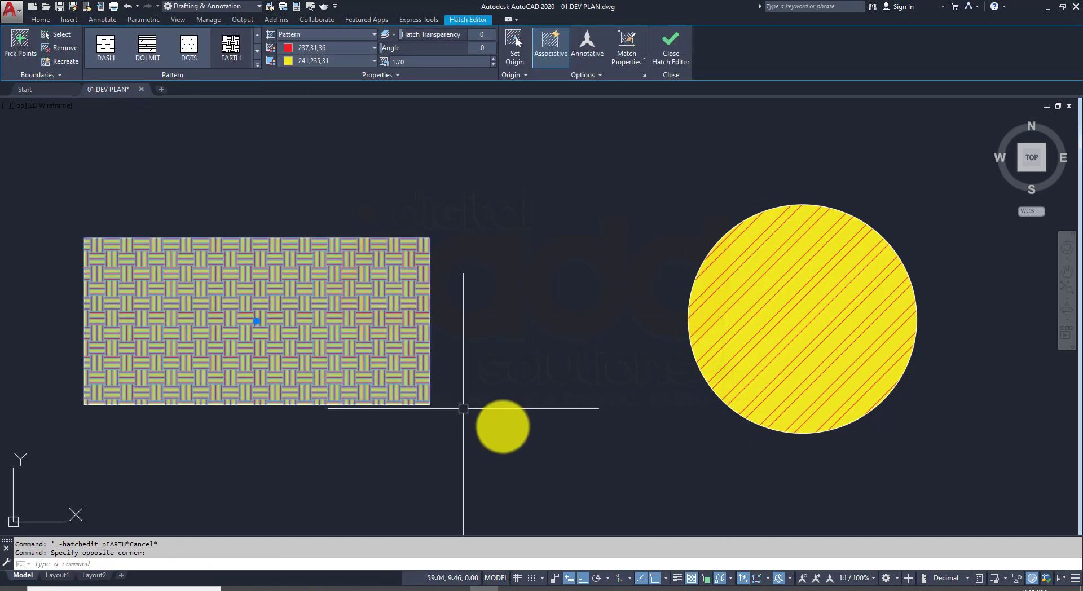
pyautogui.click(686, 412)
pyautogui.click(846, 353)
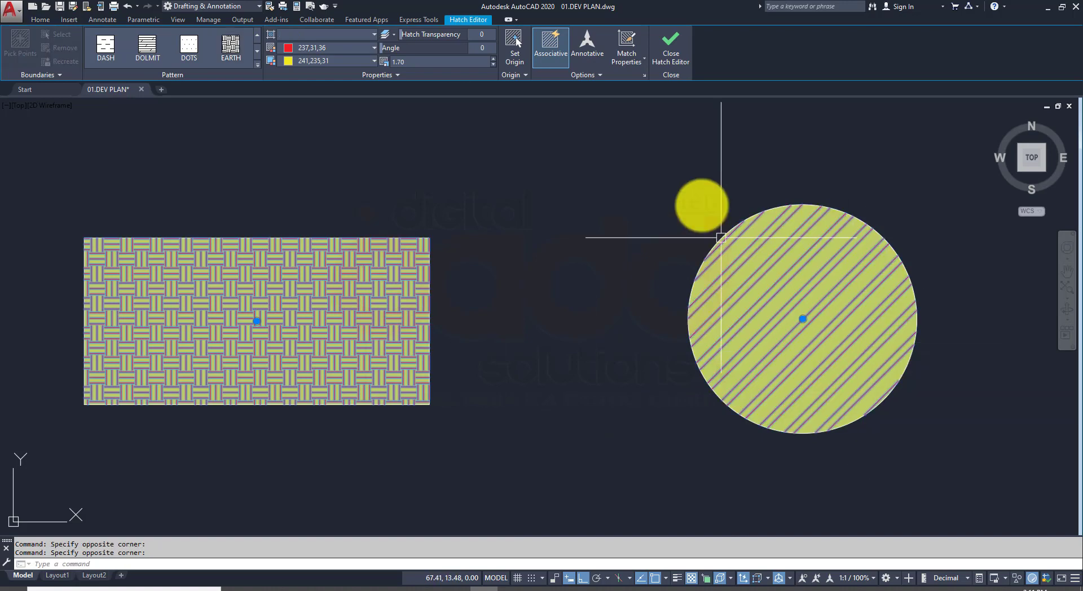
pyautogui.click(599, 70)
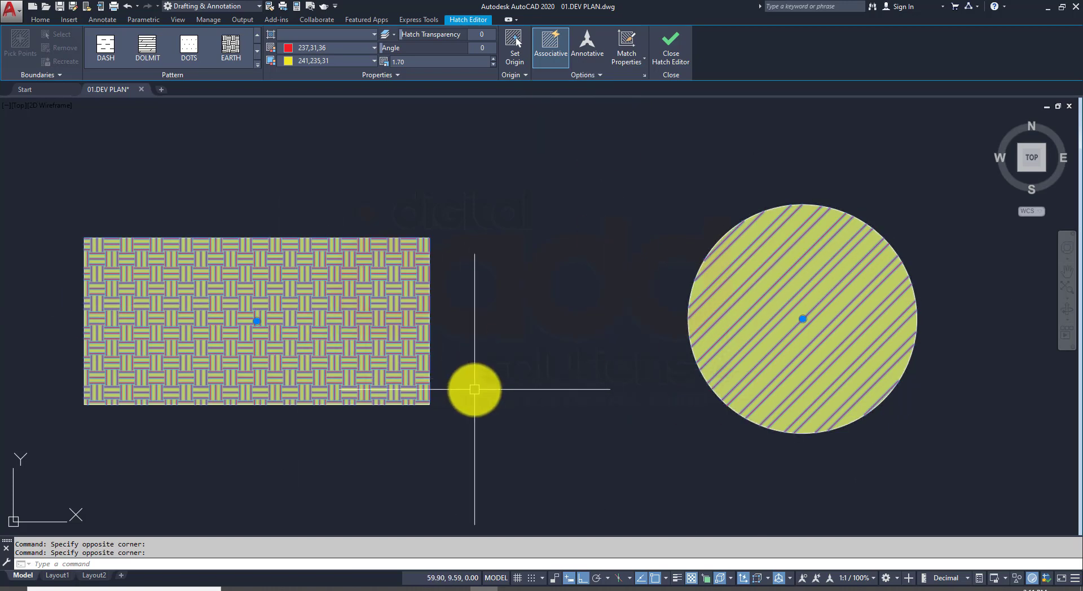
pyautogui.press('Escape')
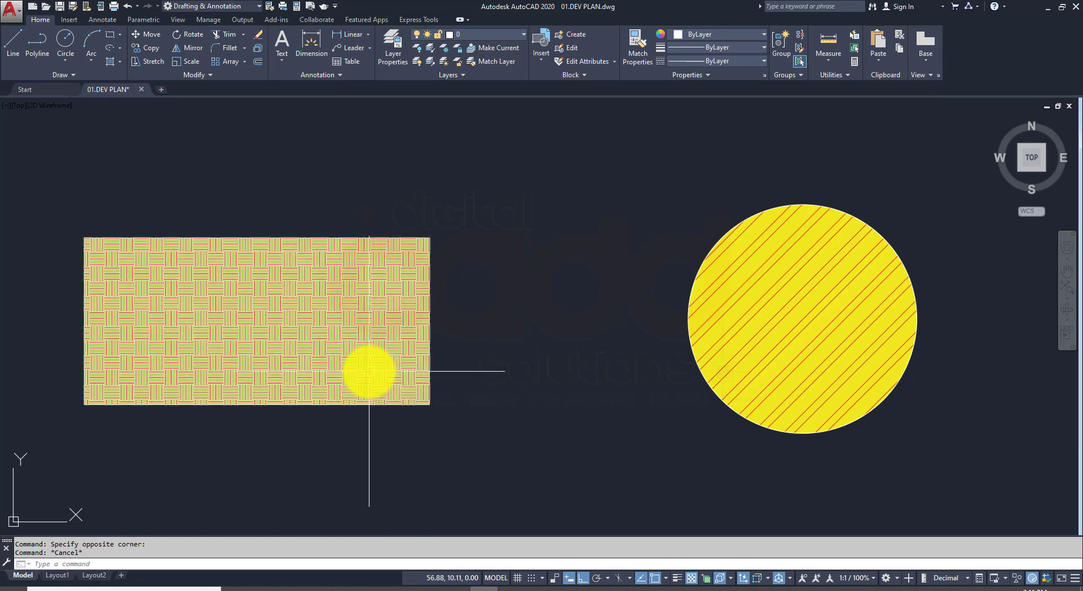
pyautogui.click(365, 356)
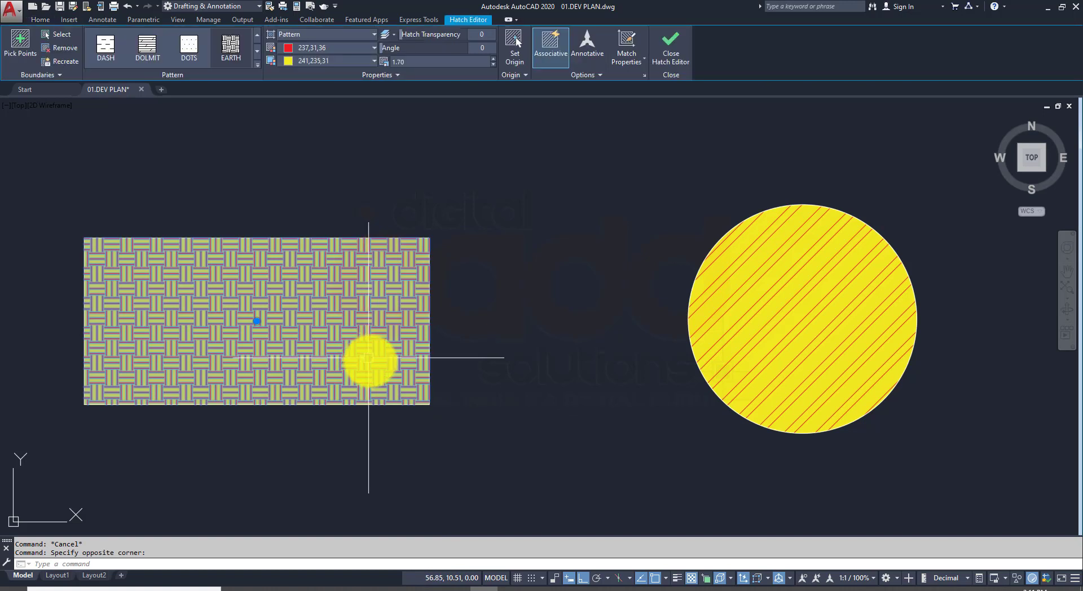
# Step: Keep the rectangle's hatch type as Pattern and change it to ANSI35 diagonal lines
pyautogui.click(367, 32)
pyautogui.click(288, 59)
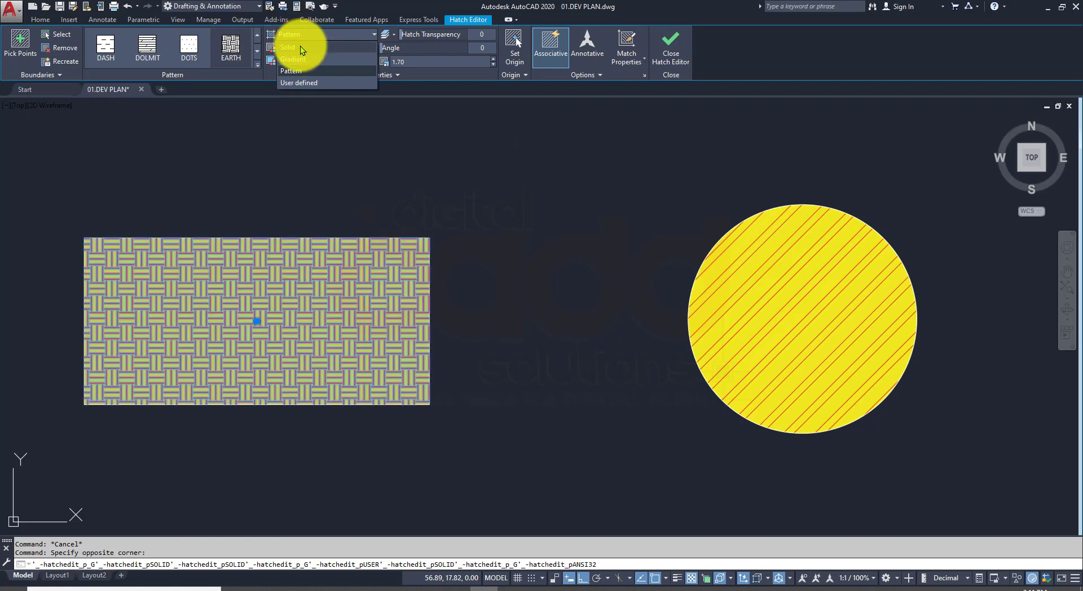
pyautogui.click(231, 99)
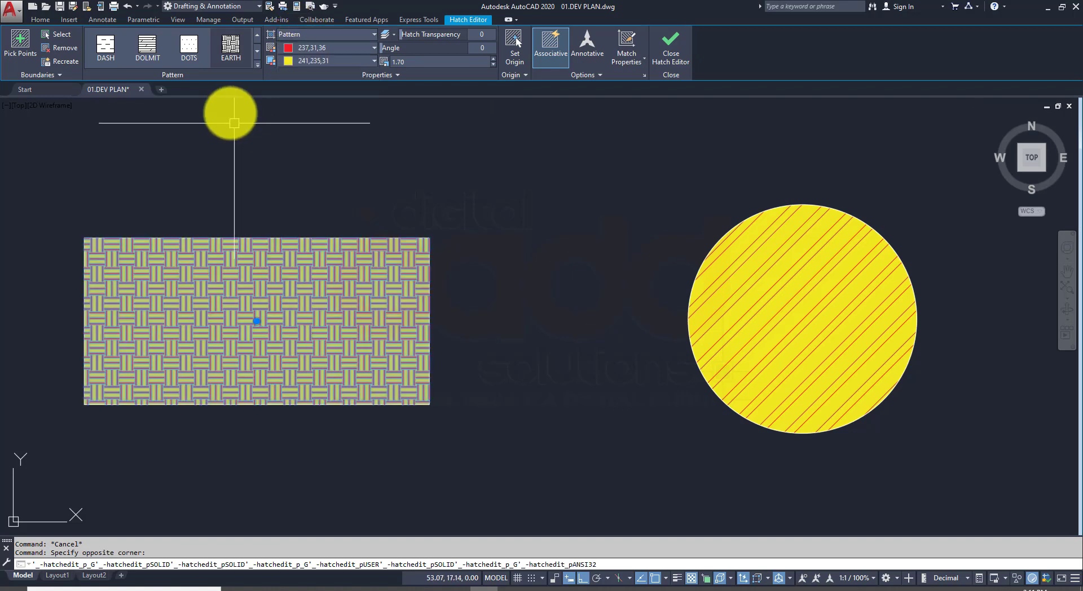
pyautogui.click(260, 69)
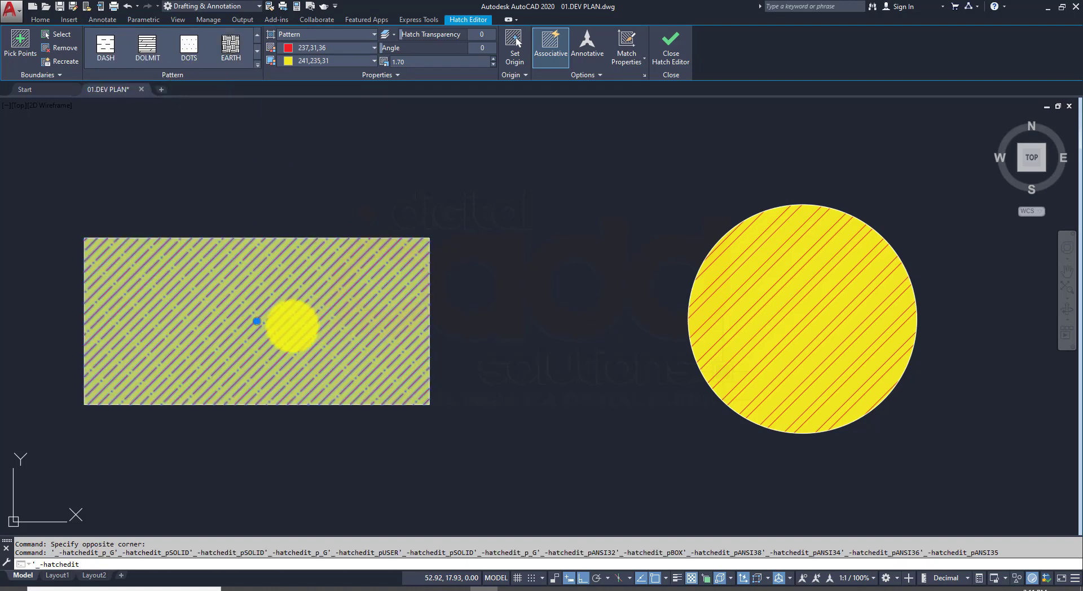
pyautogui.press('Escape')
pyautogui.click(801, 334)
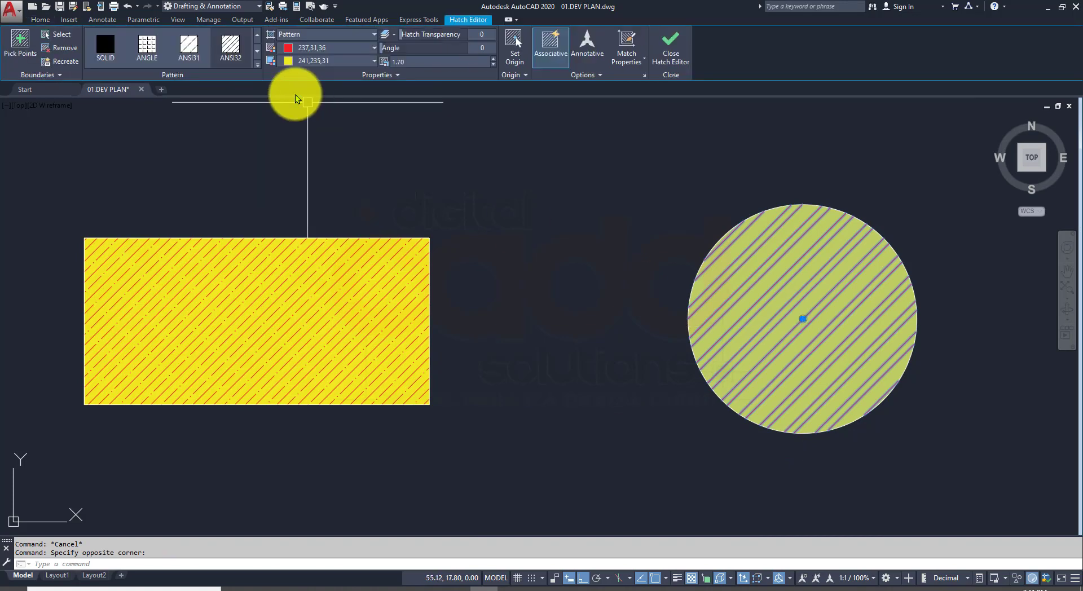
# Step: Apply the AR-B816C brick pattern to the circle's hatch
pyautogui.click(227, 64)
pyautogui.click(255, 65)
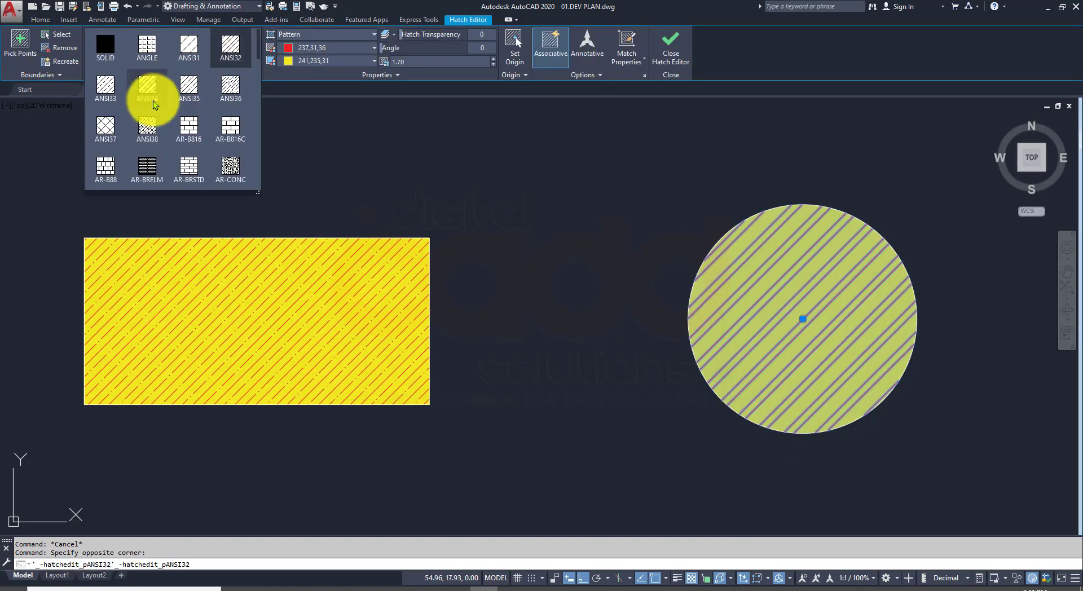
pyautogui.click(233, 131)
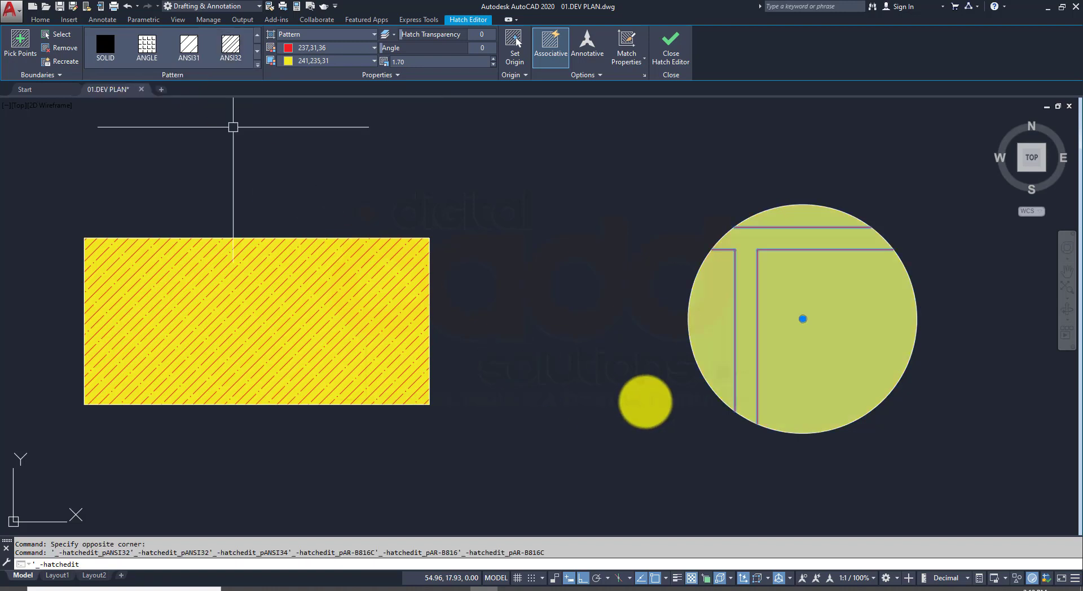
# Step: Reduce the circle hatch's pattern scale to 0.10 and finish editing
pyautogui.click(495, 64)
pyautogui.click(495, 64)
pyautogui.click(494, 65)
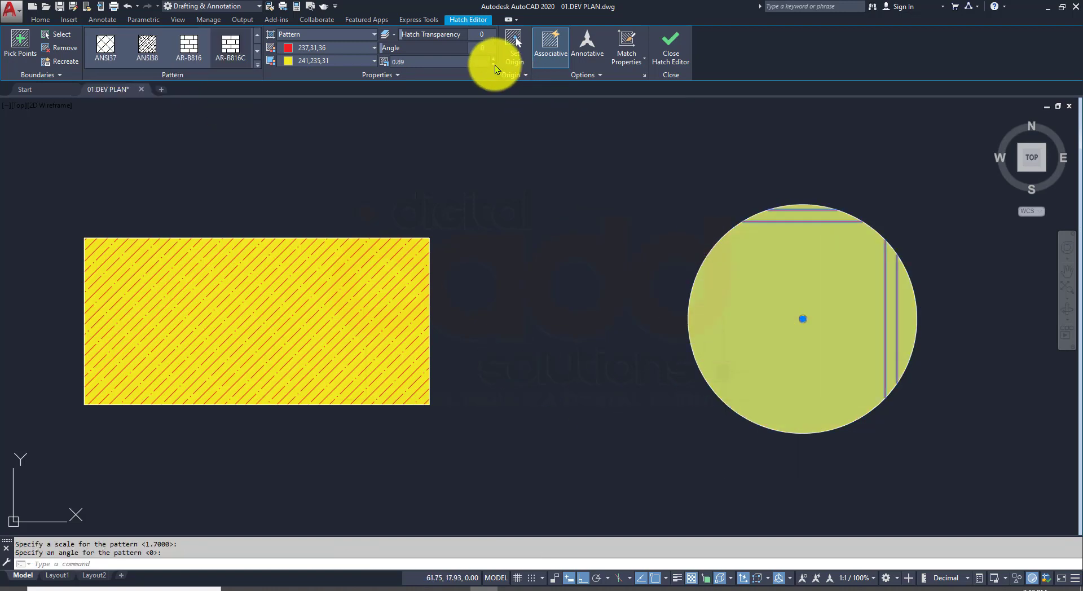
pyautogui.click(494, 65)
pyautogui.click(494, 64)
pyautogui.click(495, 65)
pyautogui.click(495, 65)
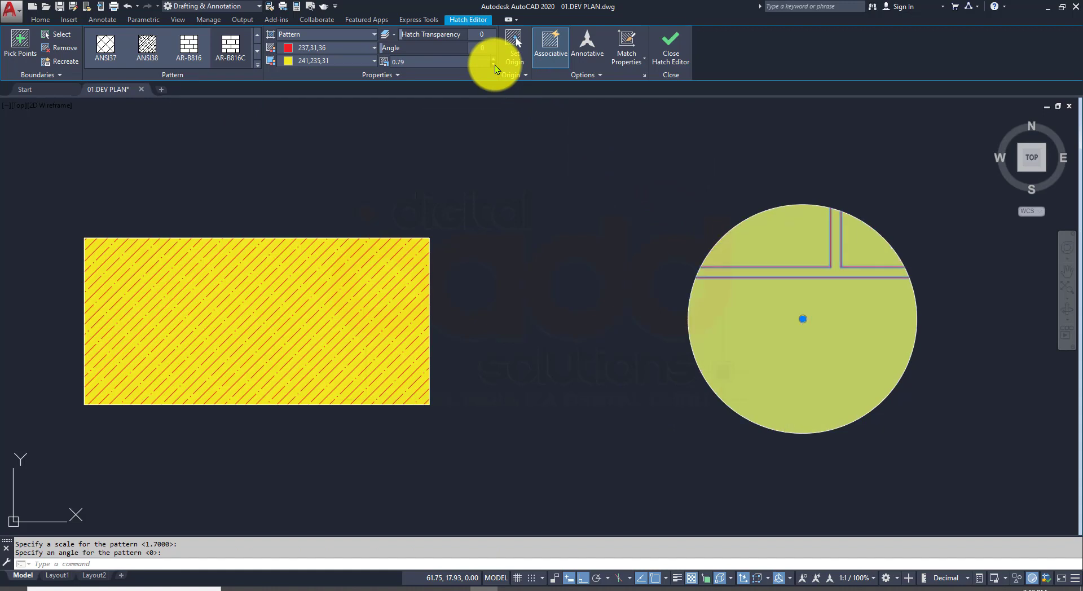
pyautogui.click(495, 65)
pyautogui.click(495, 65)
pyautogui.click(495, 65)
pyautogui.click(495, 65)
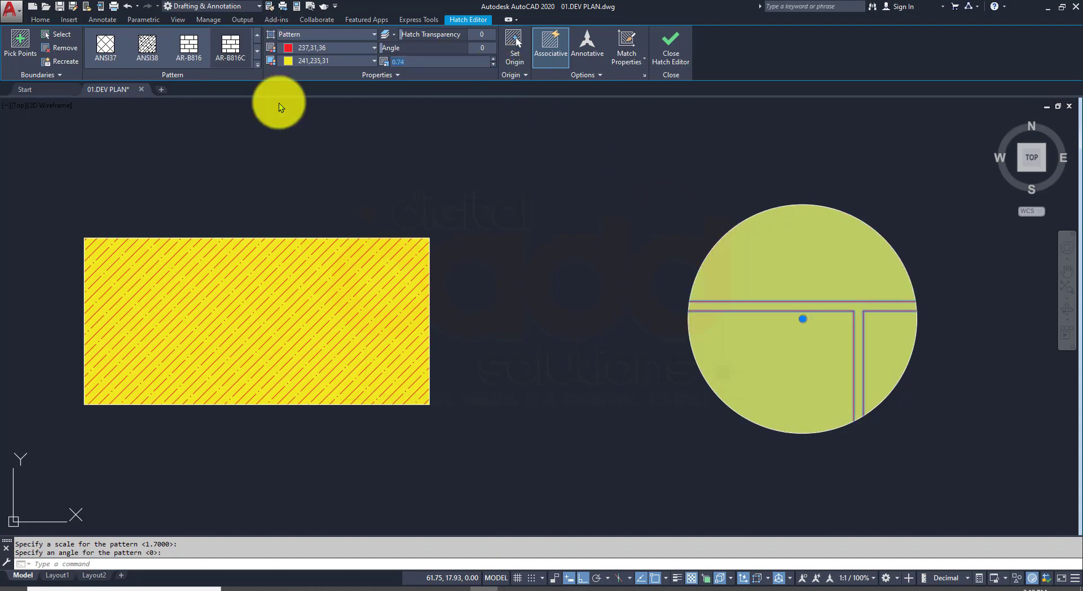
pyautogui.press('BackSpace')
pyautogui.press('Return')
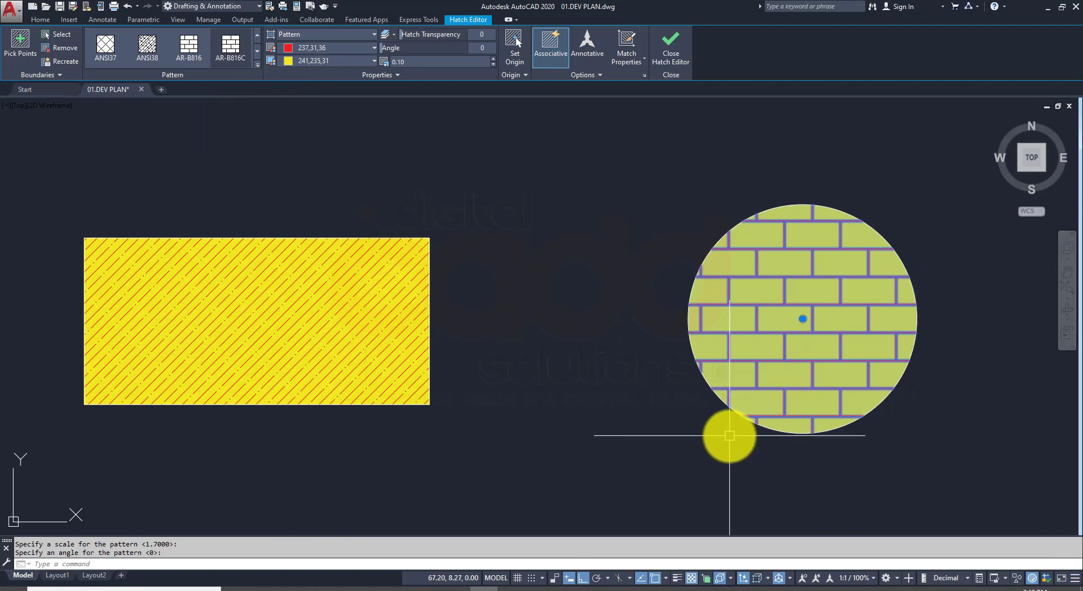
pyautogui.rightClick(698, 430)
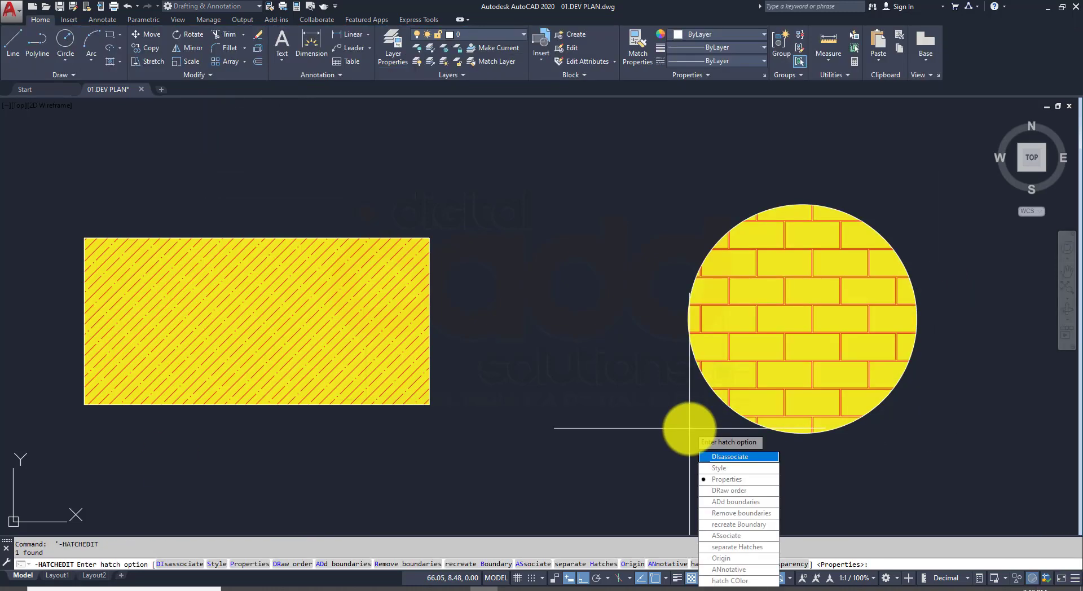
# Step: Select the circle's and rectangle's hatches and delete them
pyautogui.press('Escape')
pyautogui.press('Escape')
pyautogui.moveTo(794, 452); pyautogui.dragTo(842, 406, button='middle')
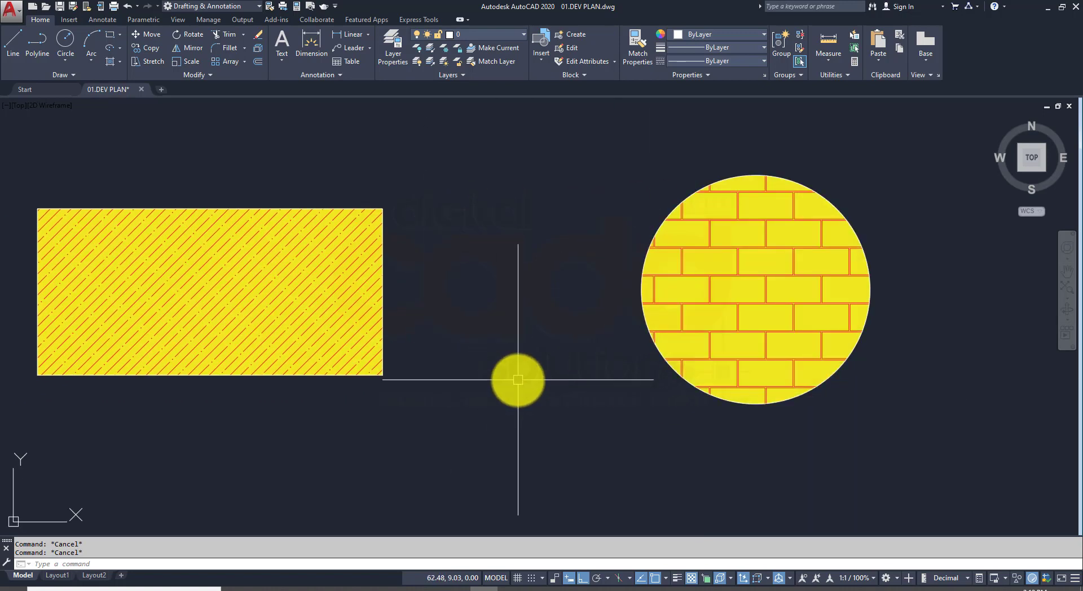
pyautogui.moveTo(464, 313); pyautogui.dragTo(527, 339, button='middle')
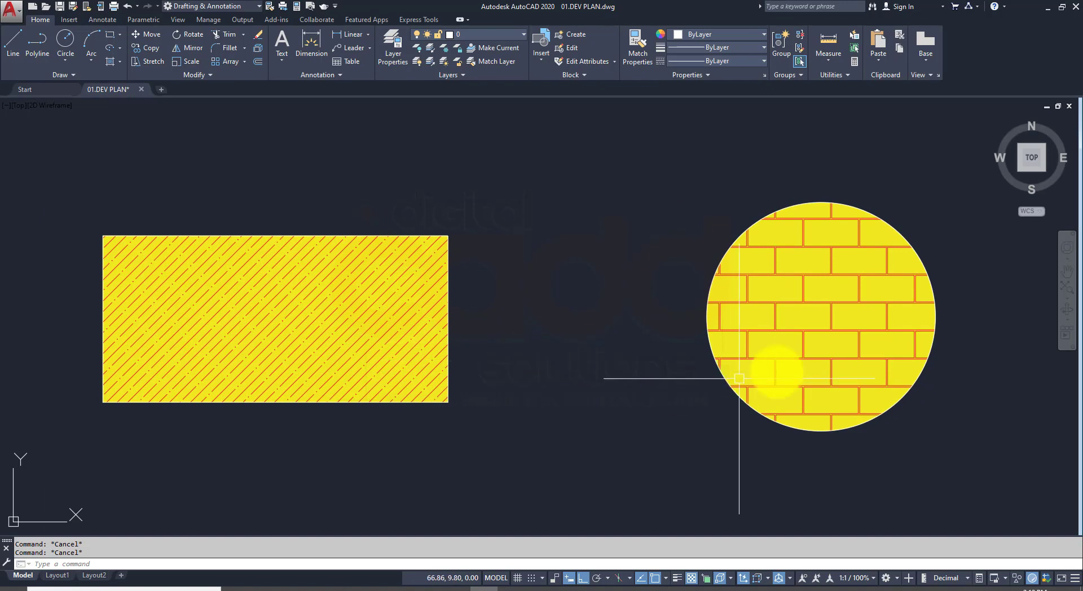
pyautogui.click(813, 321)
pyautogui.click(309, 316)
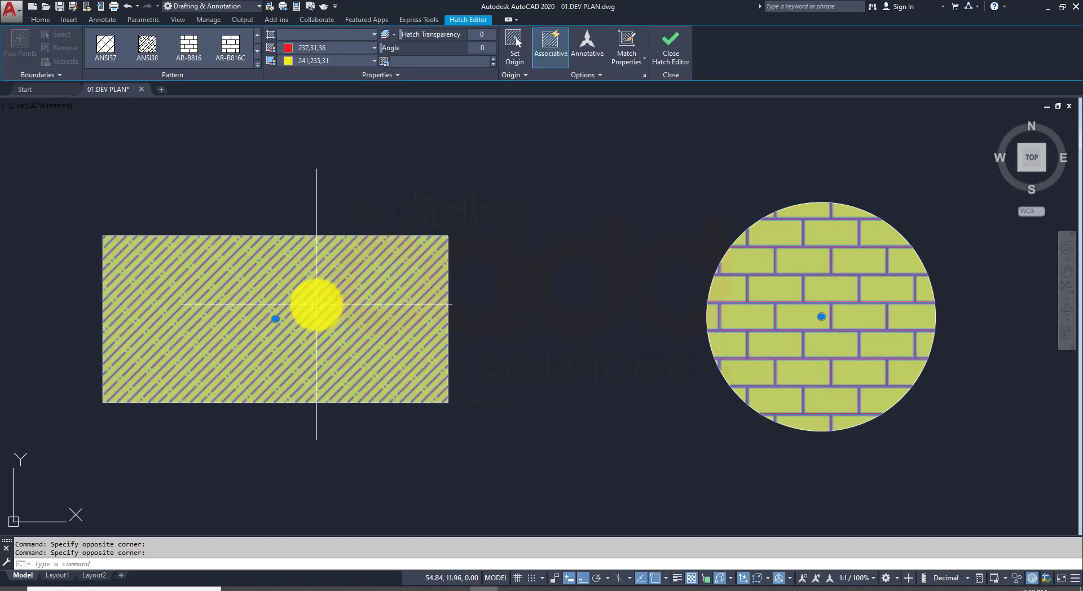
pyautogui.press('Delete')
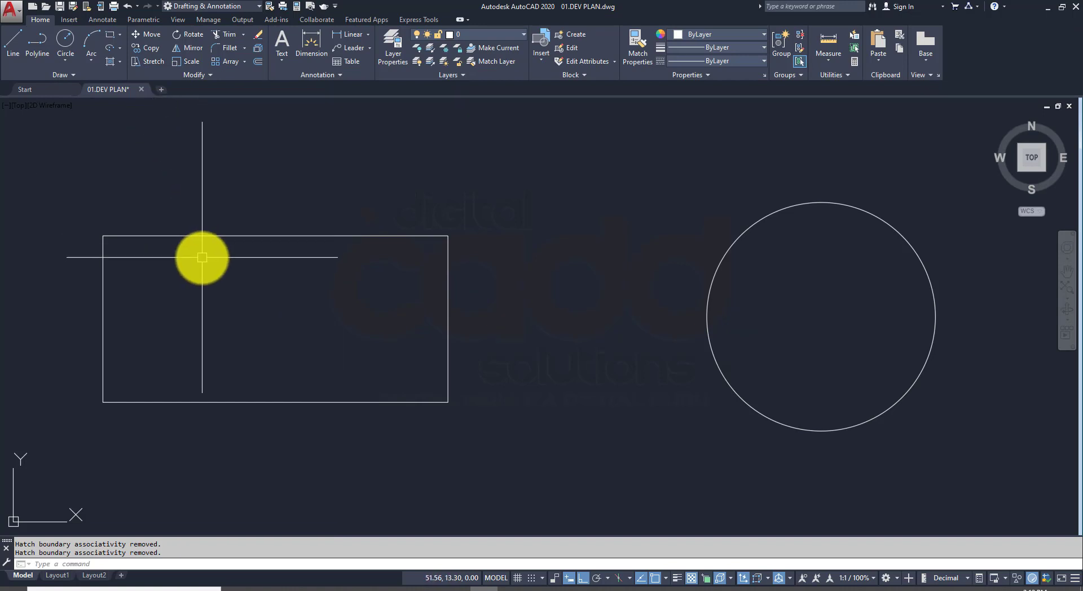
pyautogui.write('H')
# Step: Start a new hatch inside the rectangle and the circle
pyautogui.press('Return')
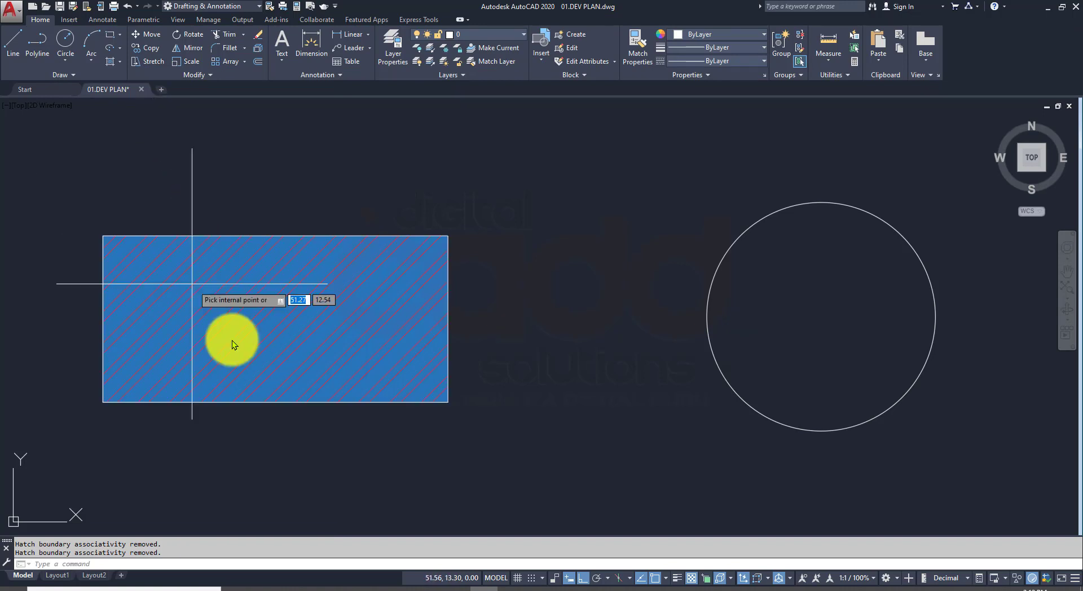
pyautogui.click(232, 340)
pyautogui.click(831, 334)
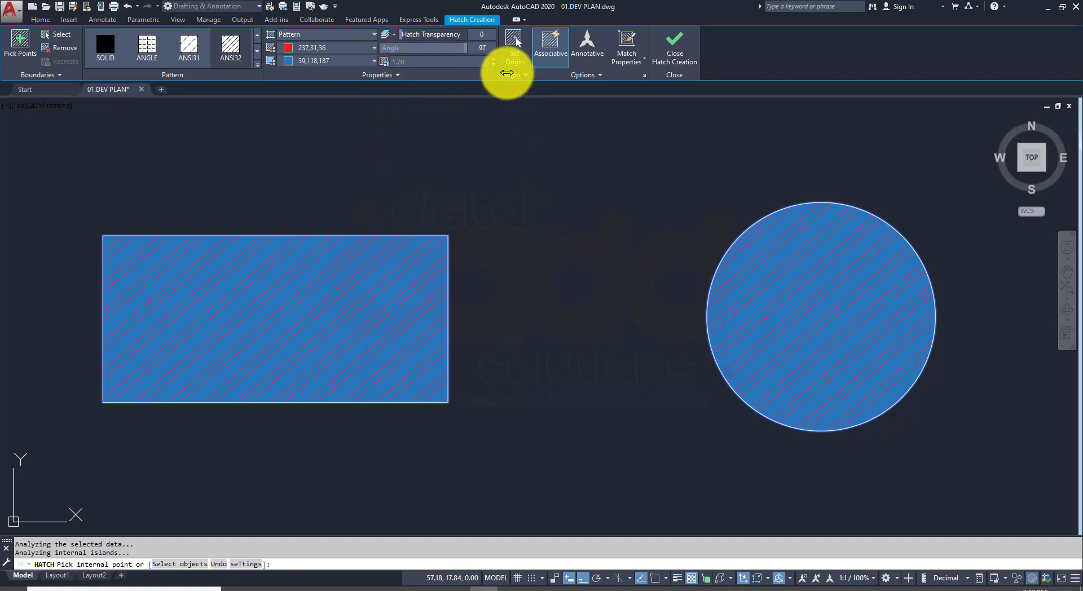
# Step: Set the hatch angle to 90 and finish creating the hatches
pyautogui.moveTo(463, 70); pyautogui.dragTo(412, 66)
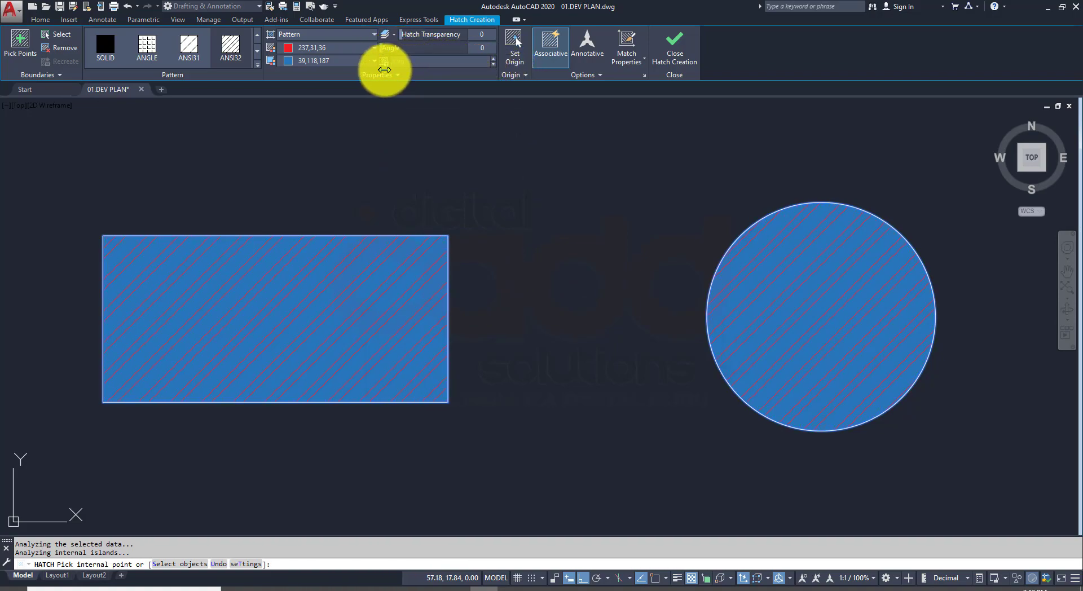
pyautogui.moveTo(505, 60); pyautogui.dragTo(357, 66)
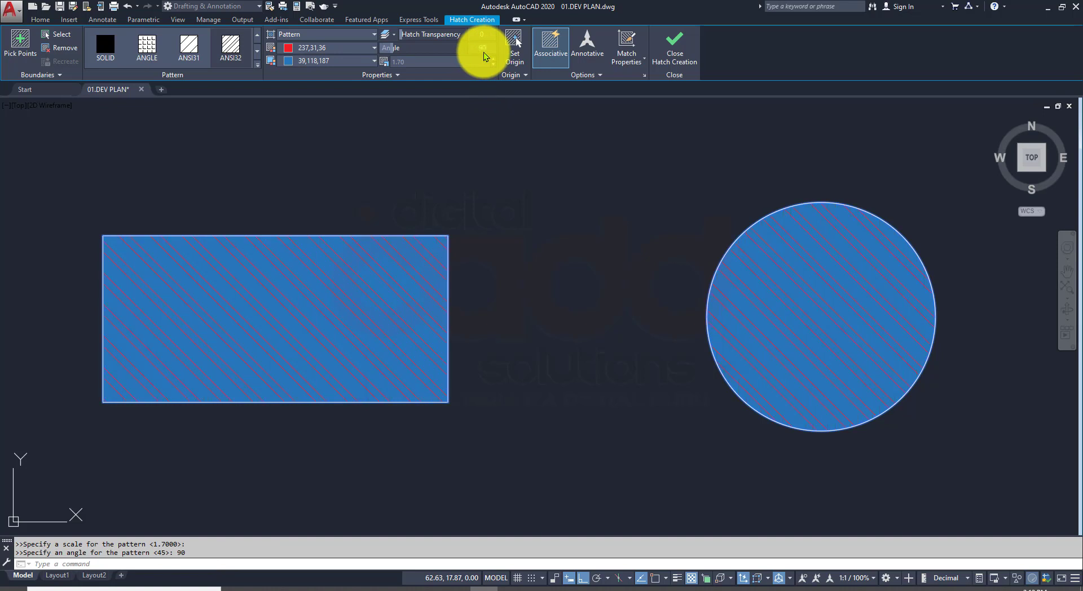
pyautogui.press('Return')
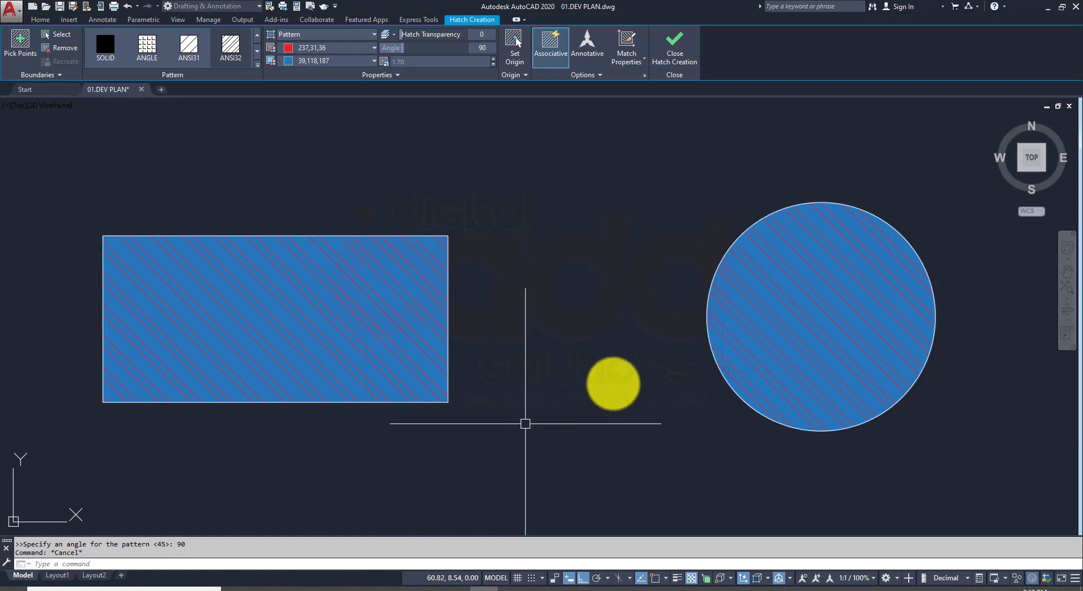
pyautogui.press('Escape')
pyautogui.moveTo(484, 336); pyautogui.dragTo(412, 327, button='middle')
pyautogui.click(339, 334)
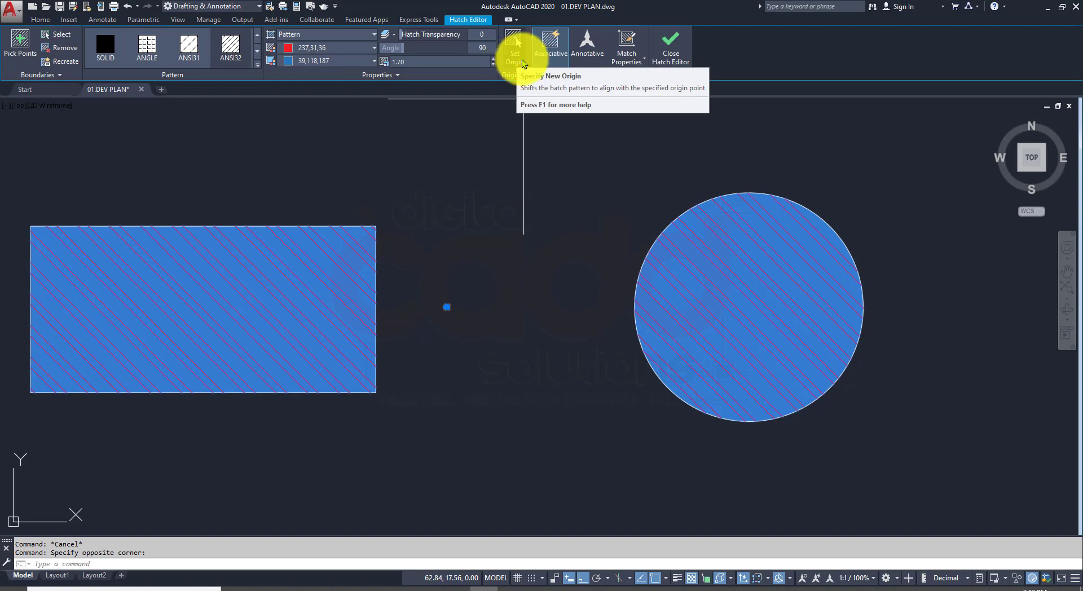
pyautogui.click(556, 52)
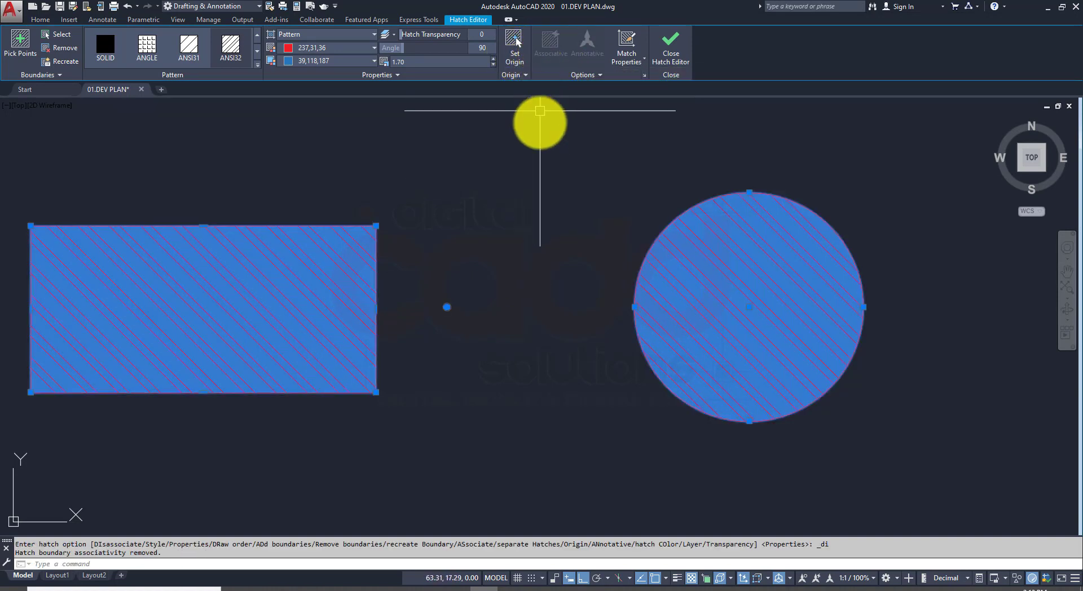
pyautogui.press('Escape')
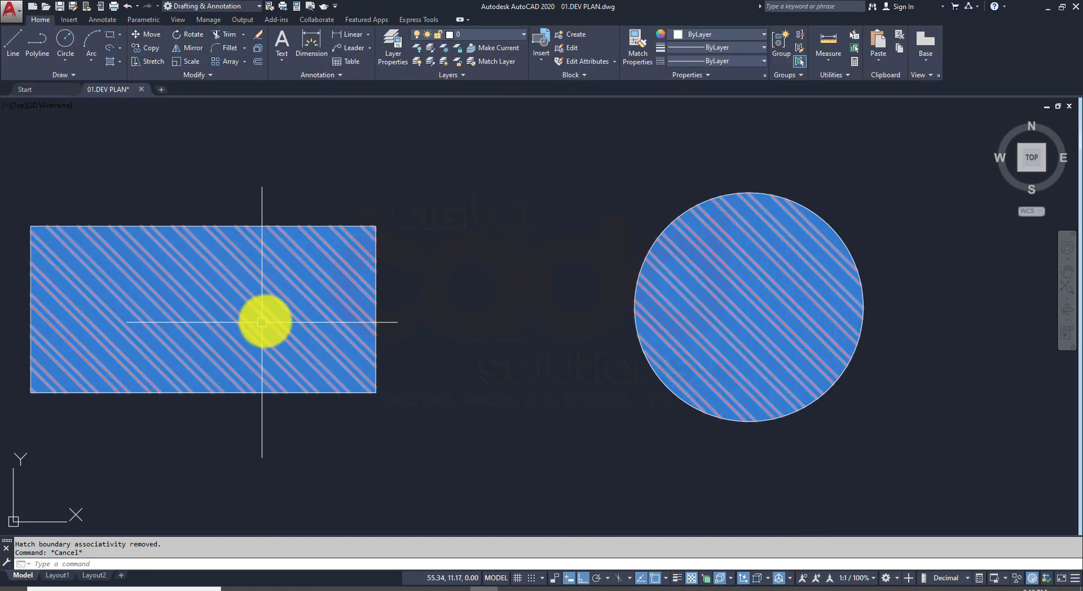
pyautogui.click(261, 323)
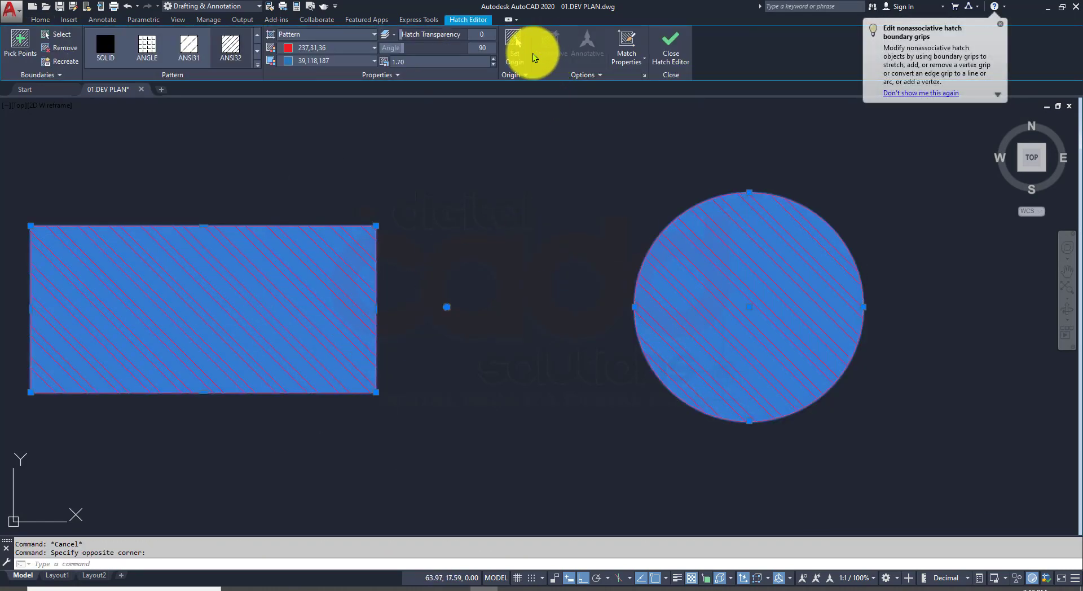
pyautogui.click(514, 56)
pyautogui.press('Escape')
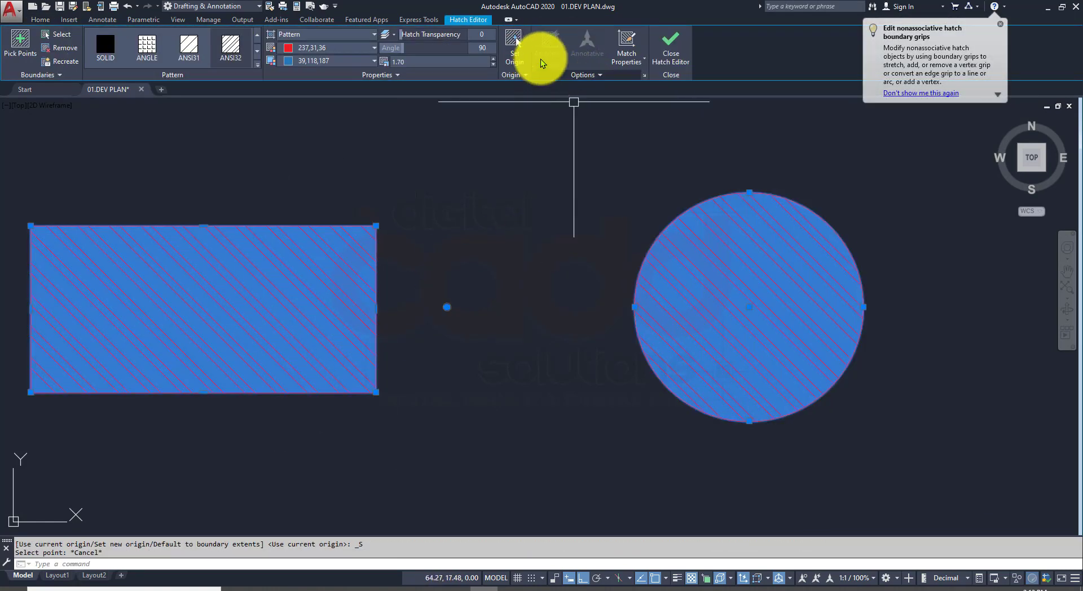
pyautogui.press('Escape')
pyautogui.click(262, 304)
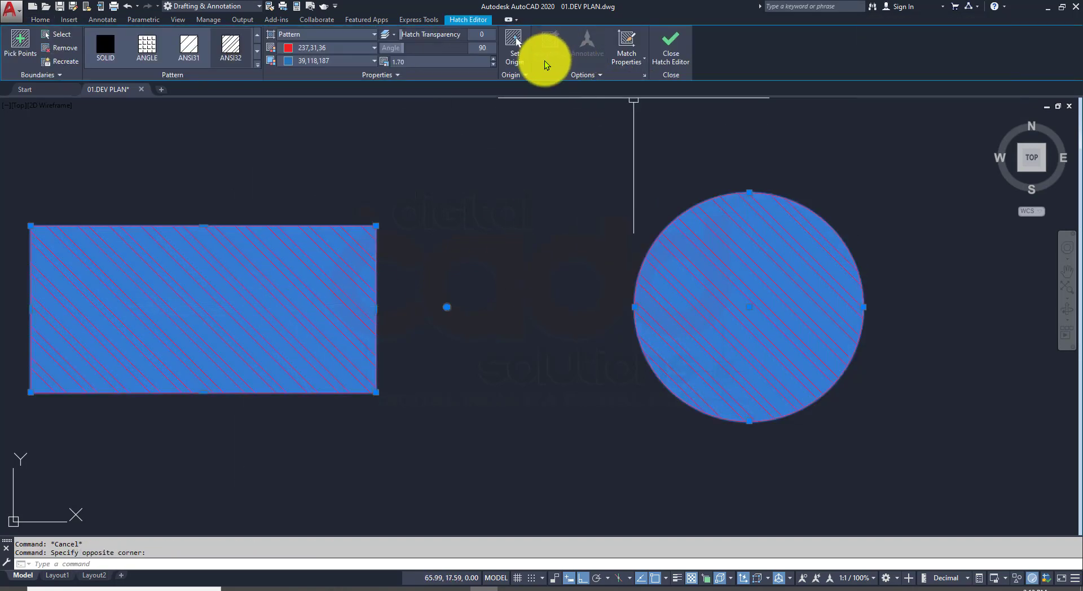
pyautogui.click(665, 59)
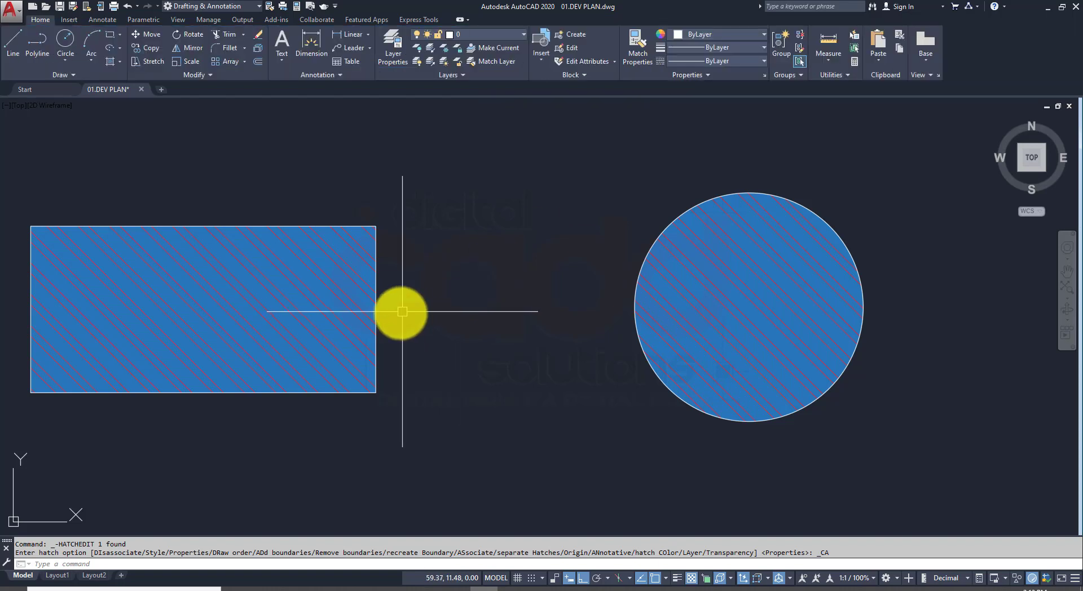
pyautogui.click(303, 309)
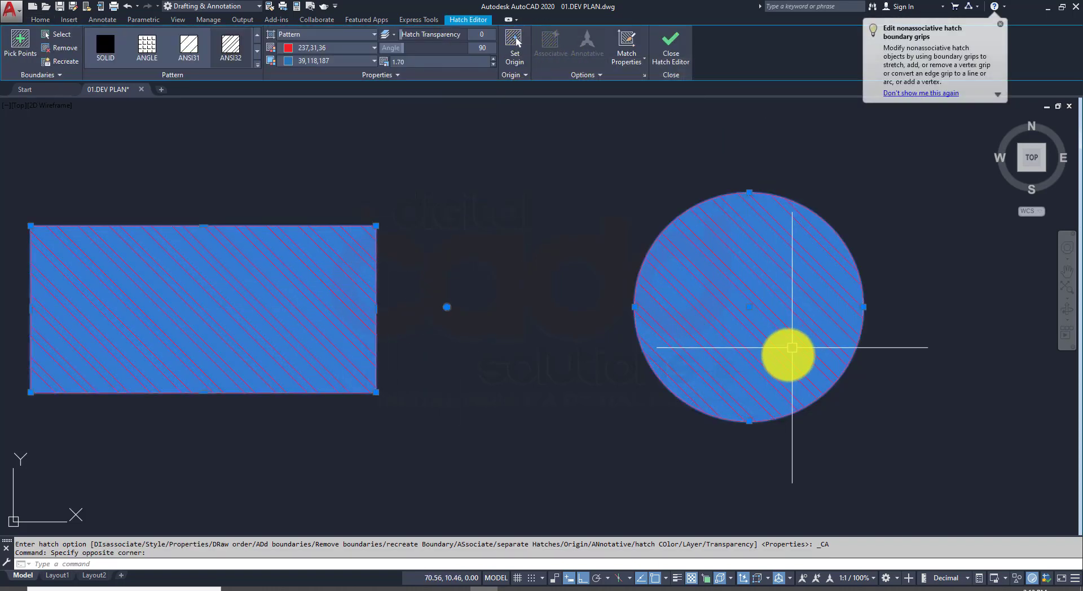
pyautogui.press('Escape')
pyautogui.click(859, 313)
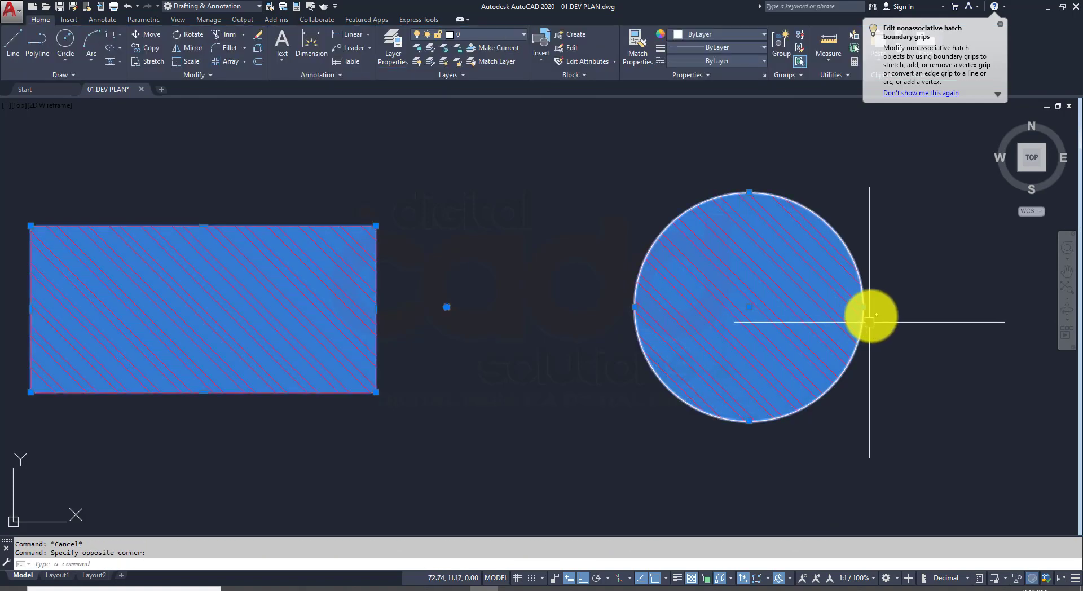
pyautogui.click(869, 307)
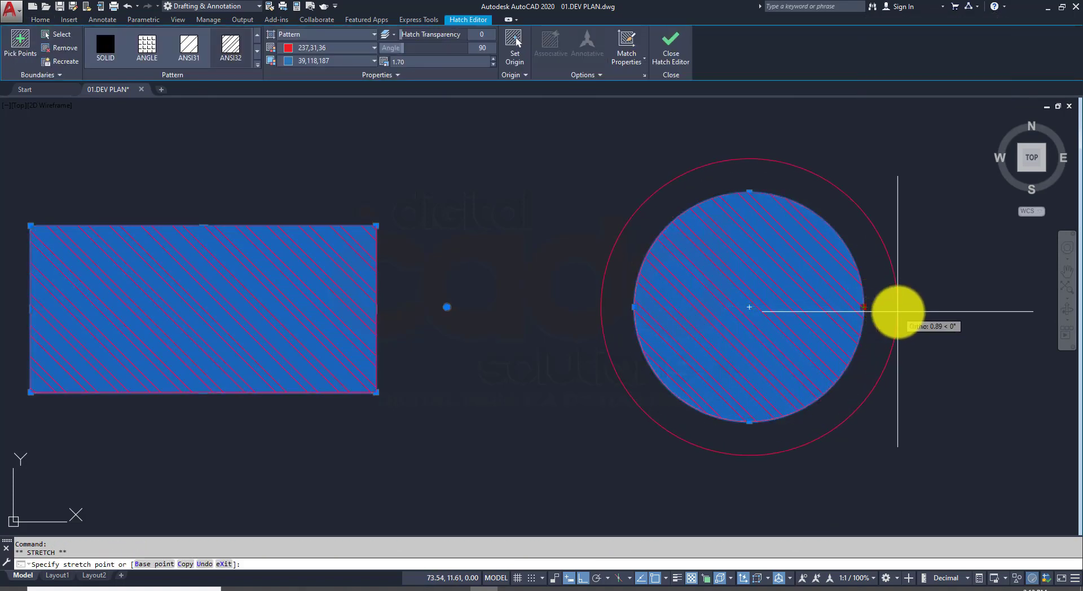
pyautogui.press('Escape')
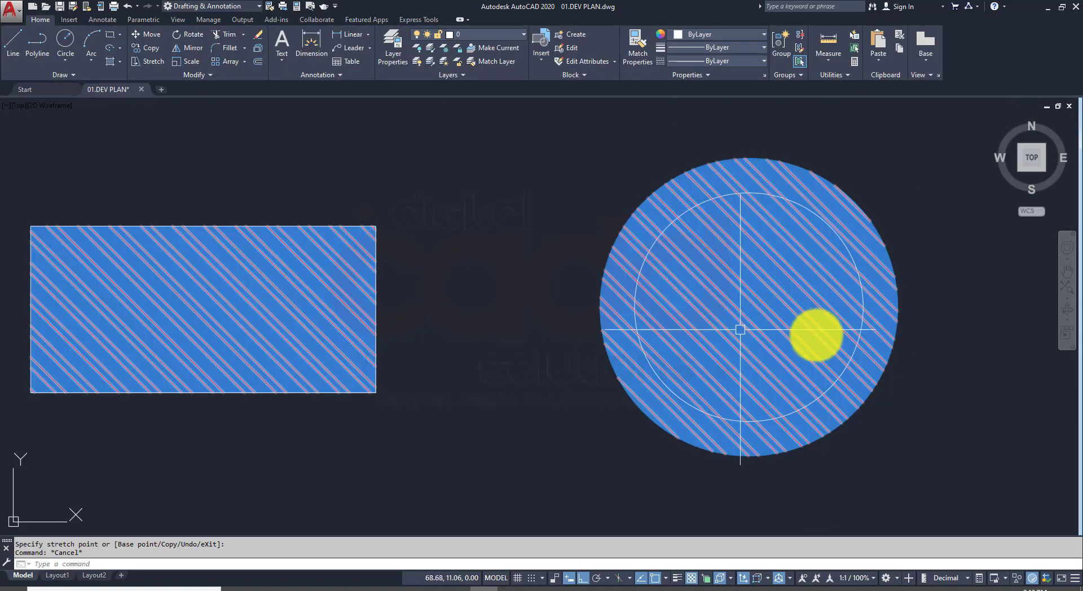
pyautogui.hotkey('ctrl', 'z')
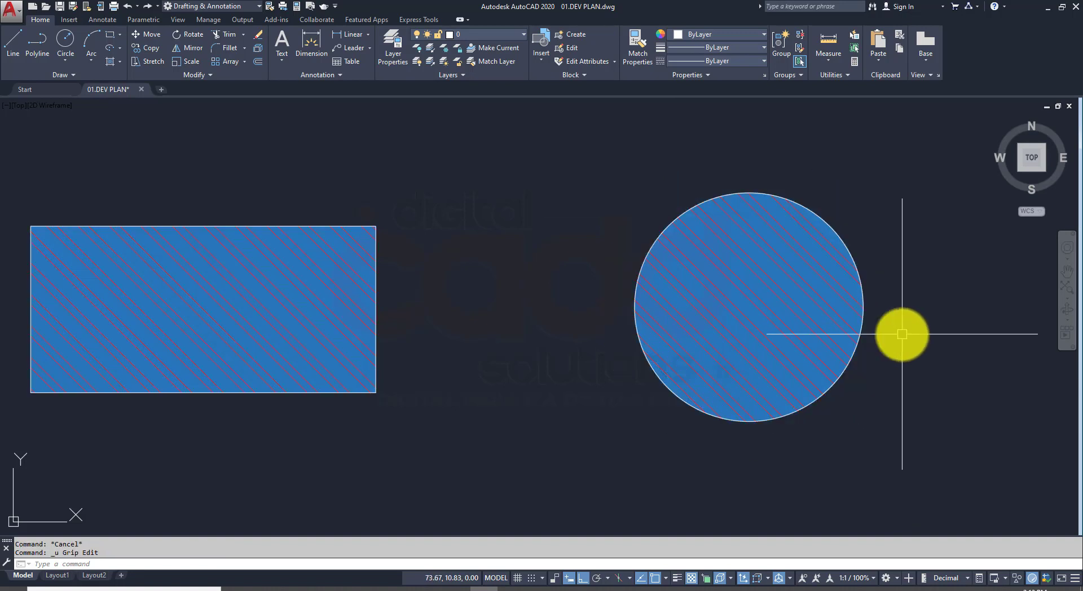
pyautogui.click(866, 309)
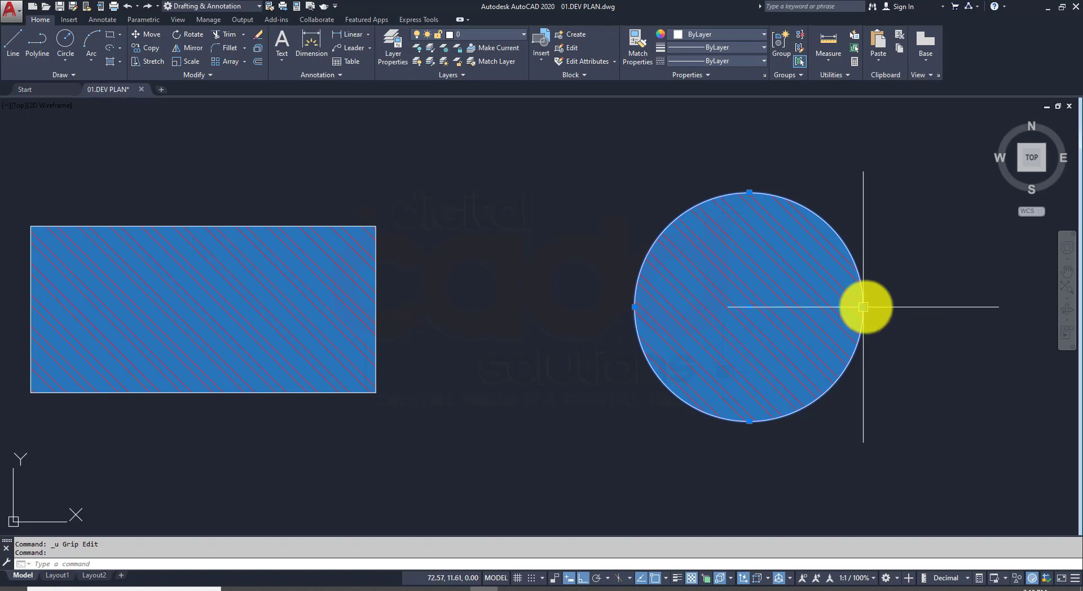
pyautogui.click(942, 307)
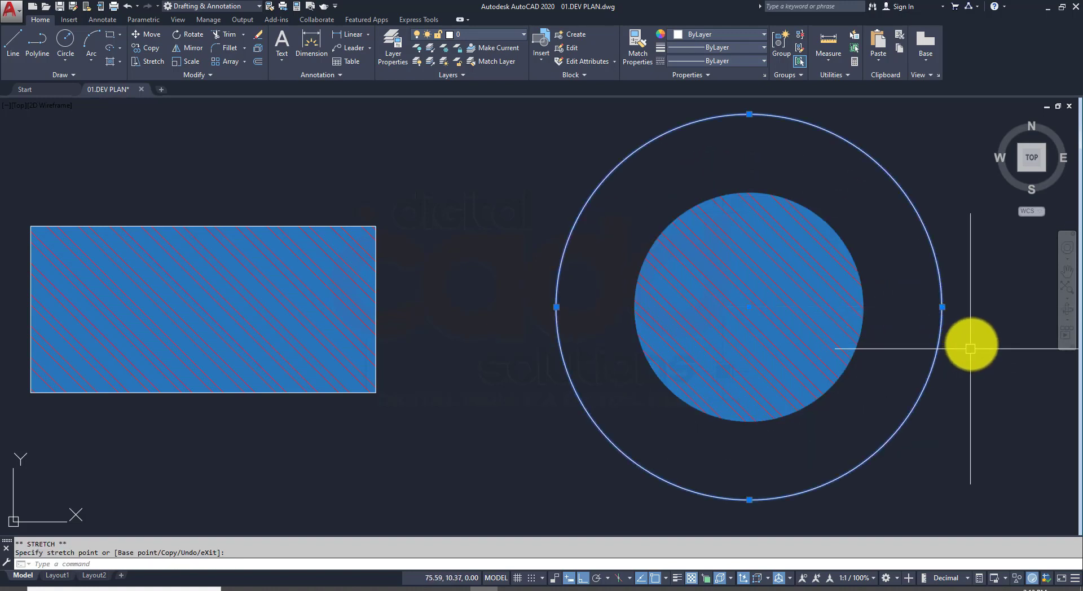
pyautogui.click(971, 345)
pyautogui.press('Escape')
pyautogui.press('Escape')
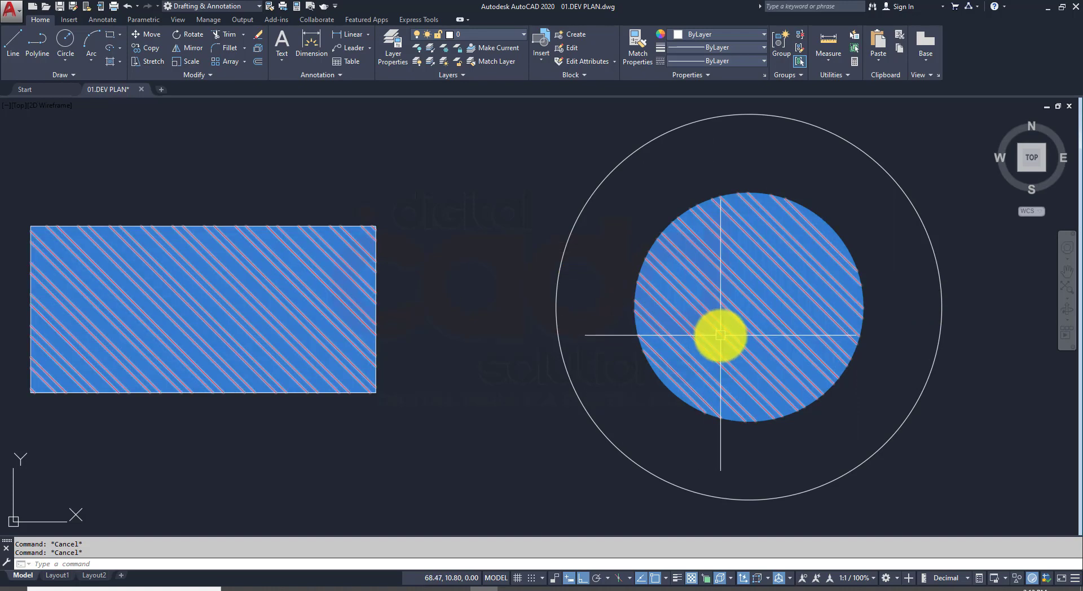
pyautogui.click(940, 323)
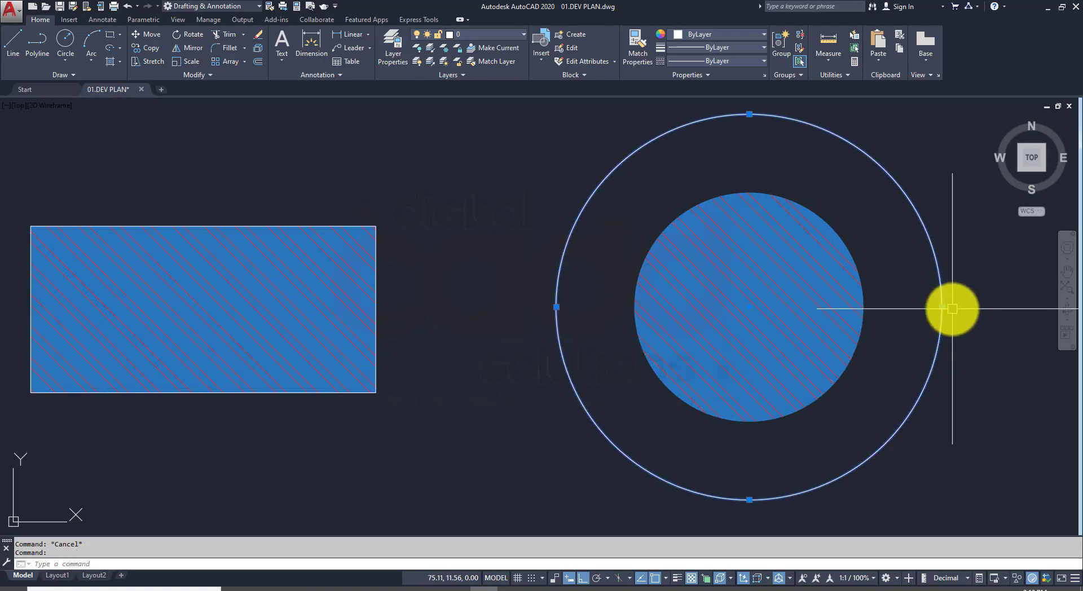
pyautogui.click(942, 307)
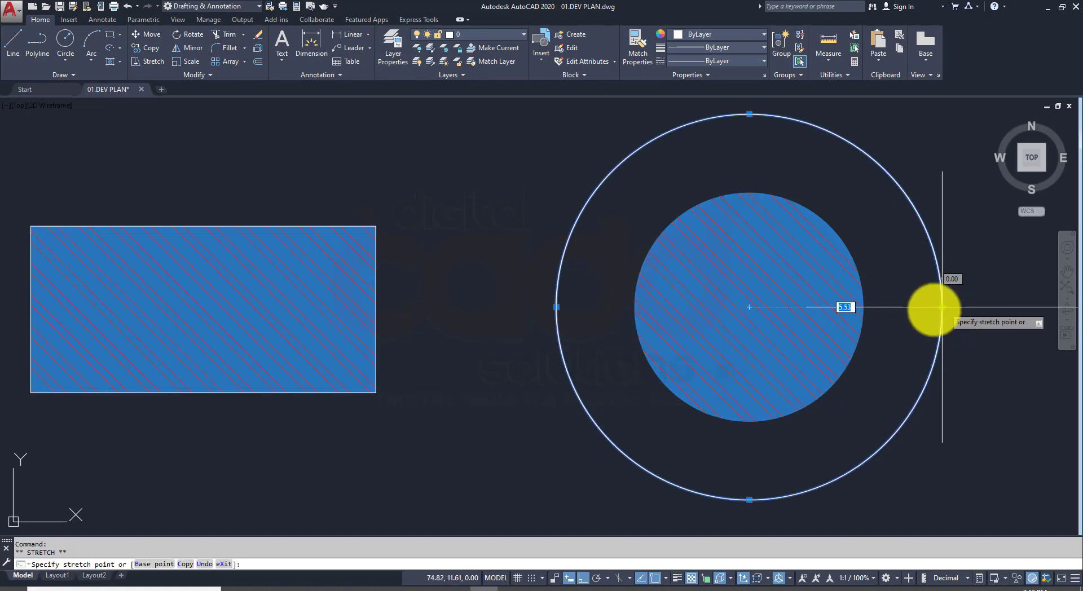
pyautogui.click(825, 308)
pyautogui.press('Escape')
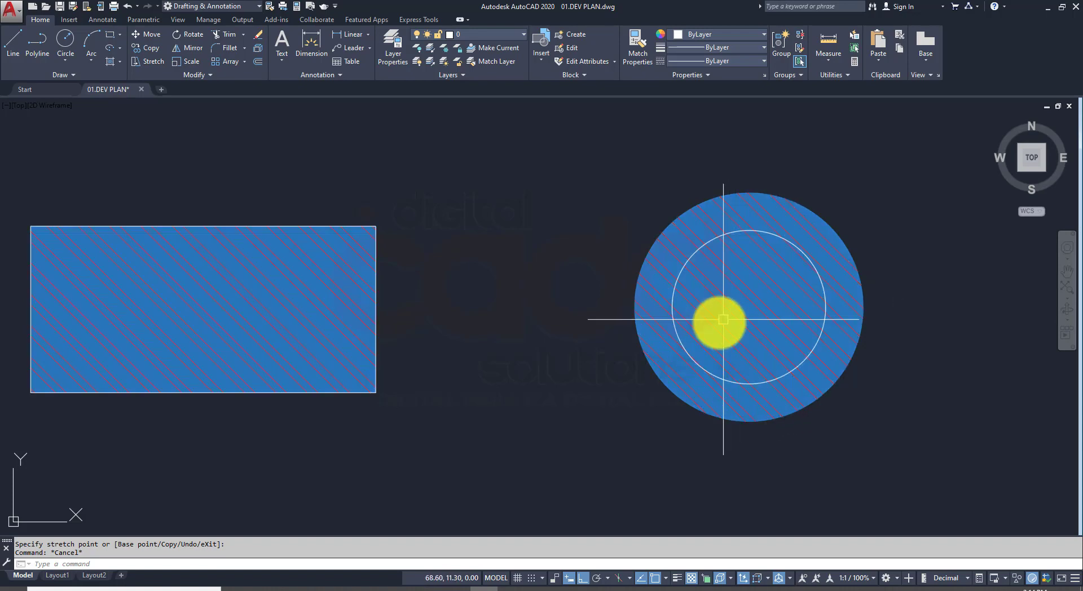
pyautogui.hotkey('ctrl', 'z')
pyautogui.hotkey('ctrl', 'z')
pyautogui.hotkey('ctrl', 'z')
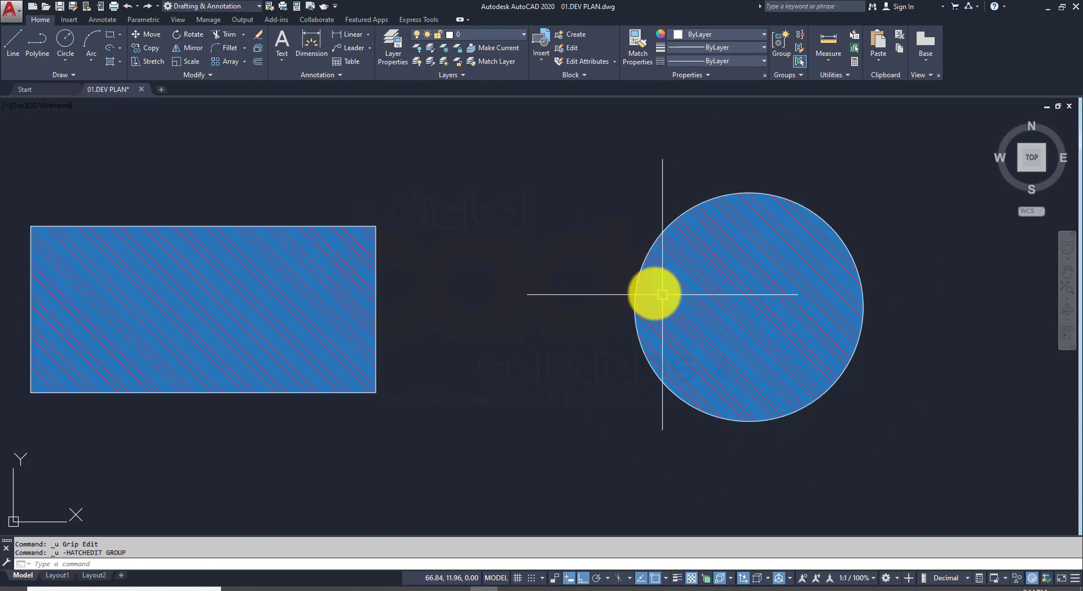
# Step: Delete the old fills and re-hatch the rectangle and circle as associative hatches
pyautogui.click(692, 292)
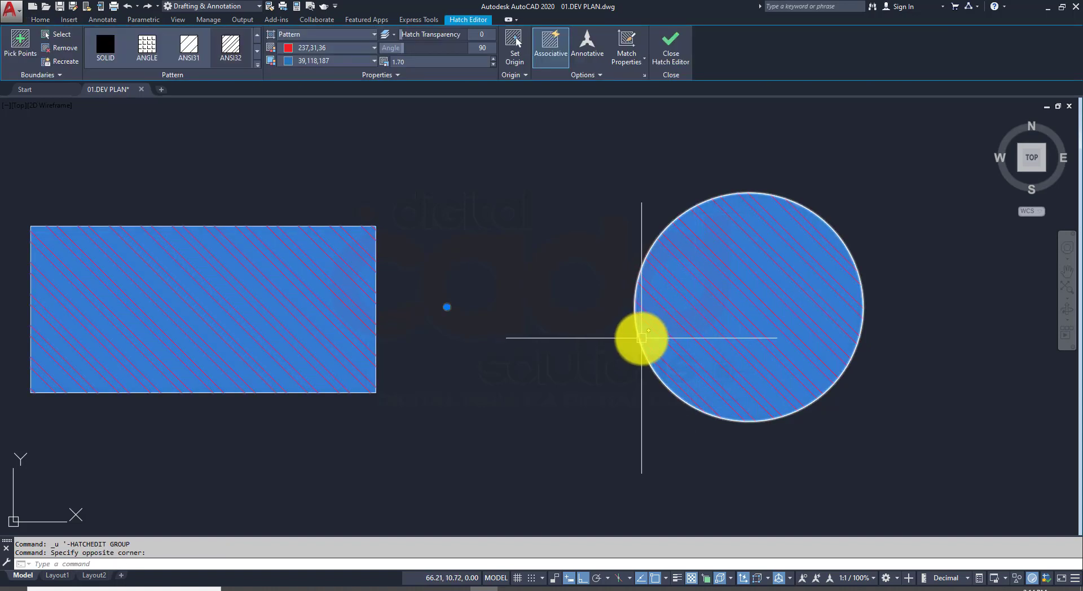
pyautogui.press('Delete')
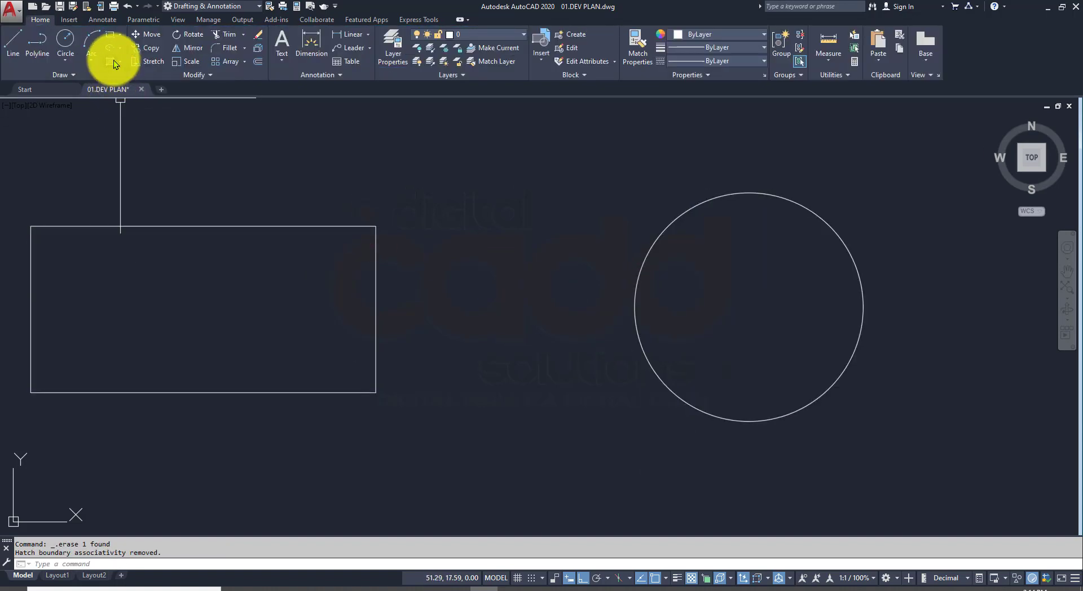
pyautogui.click(114, 60)
pyautogui.click(230, 328)
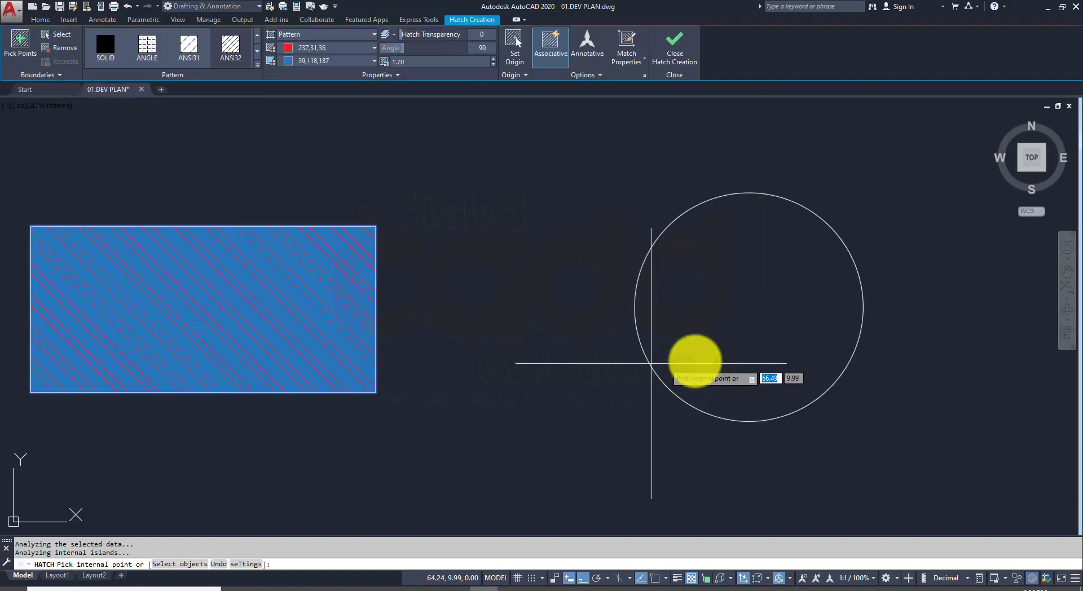
pyautogui.click(700, 344)
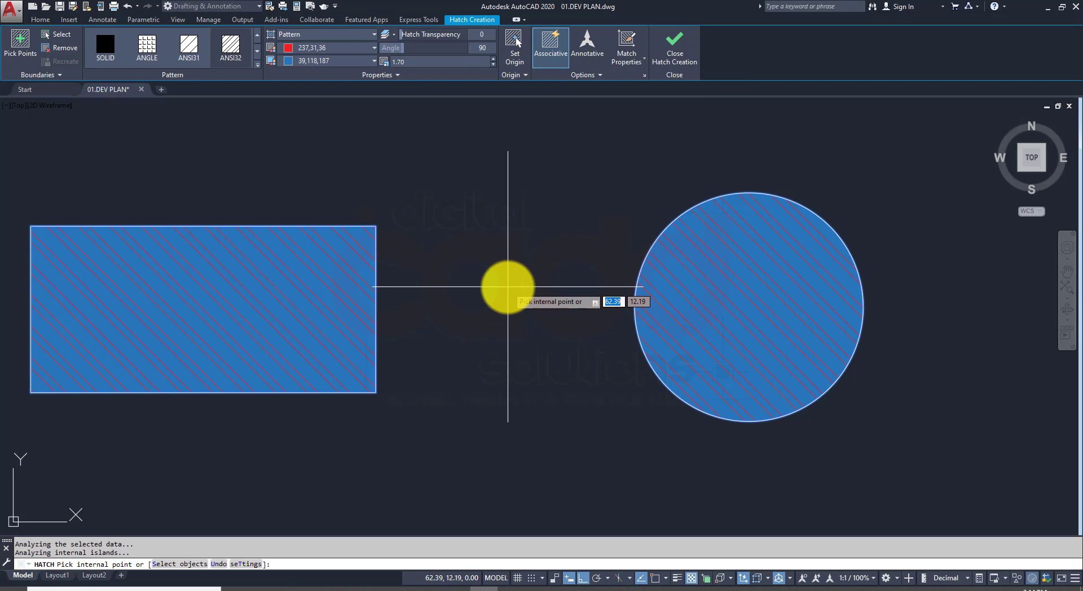
pyautogui.press('Return')
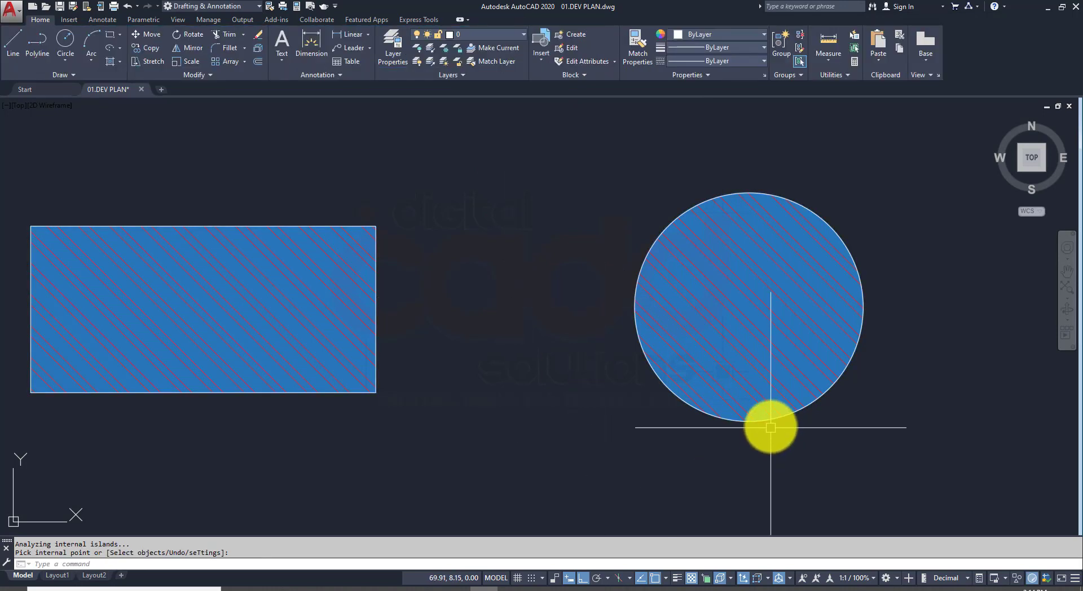
# Step: Enlarge, then shrink the circle with its quadrant grips so its hatch follows the boundary
pyautogui.click(769, 420)
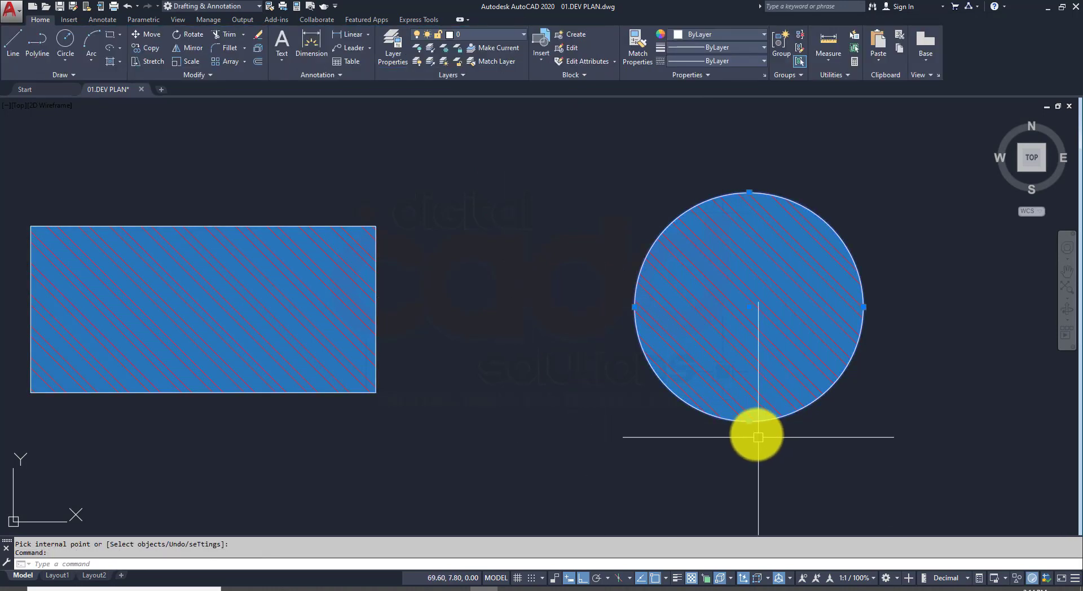
pyautogui.click(749, 421)
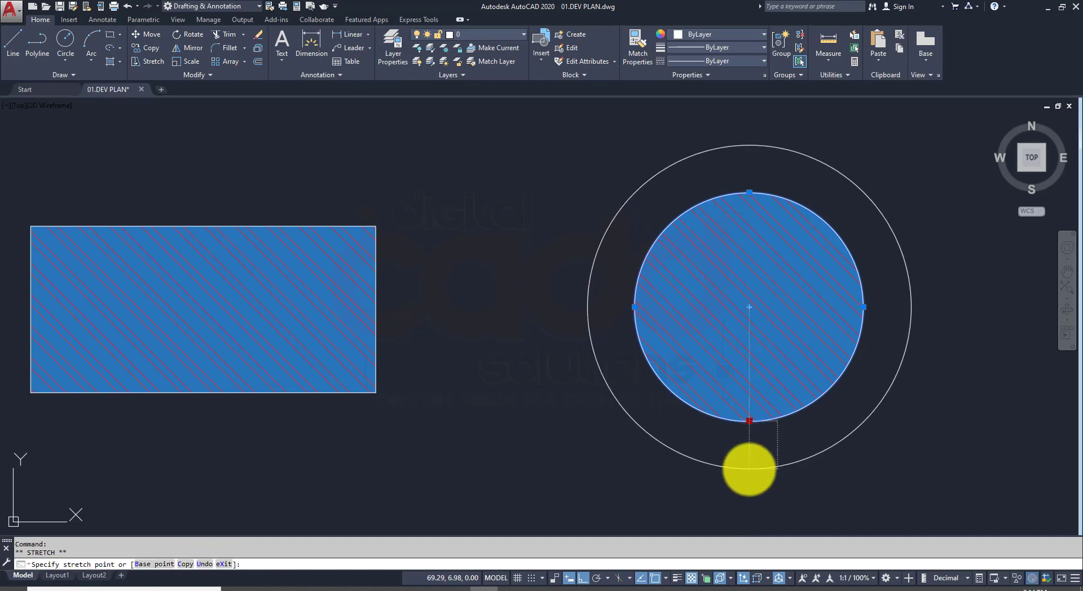
pyautogui.click(749, 469)
pyautogui.press('Escape')
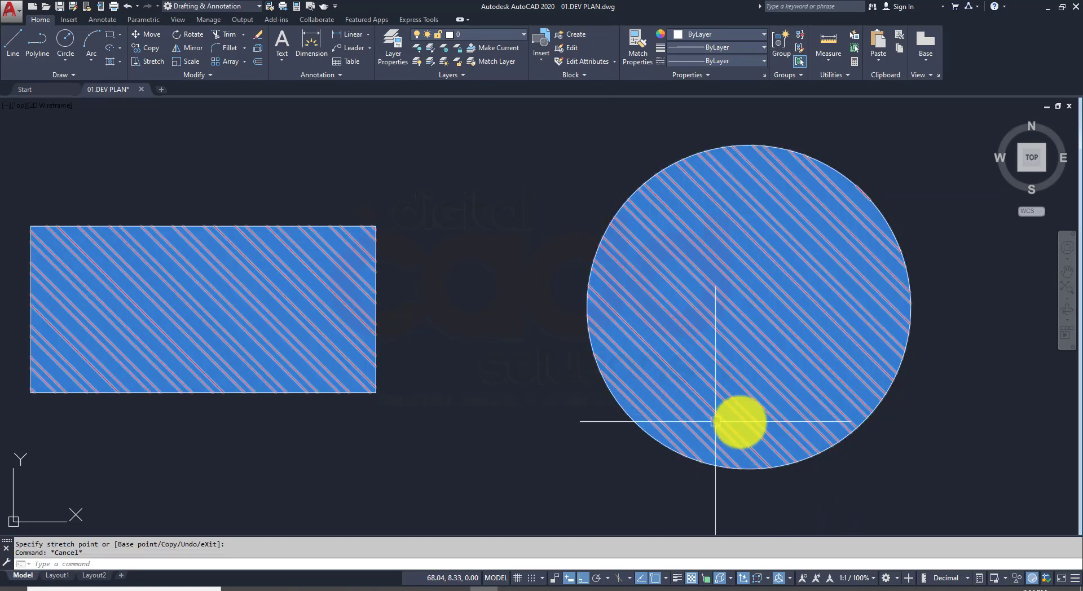
pyautogui.moveTo(757, 353); pyautogui.dragTo(643, 352, button='middle')
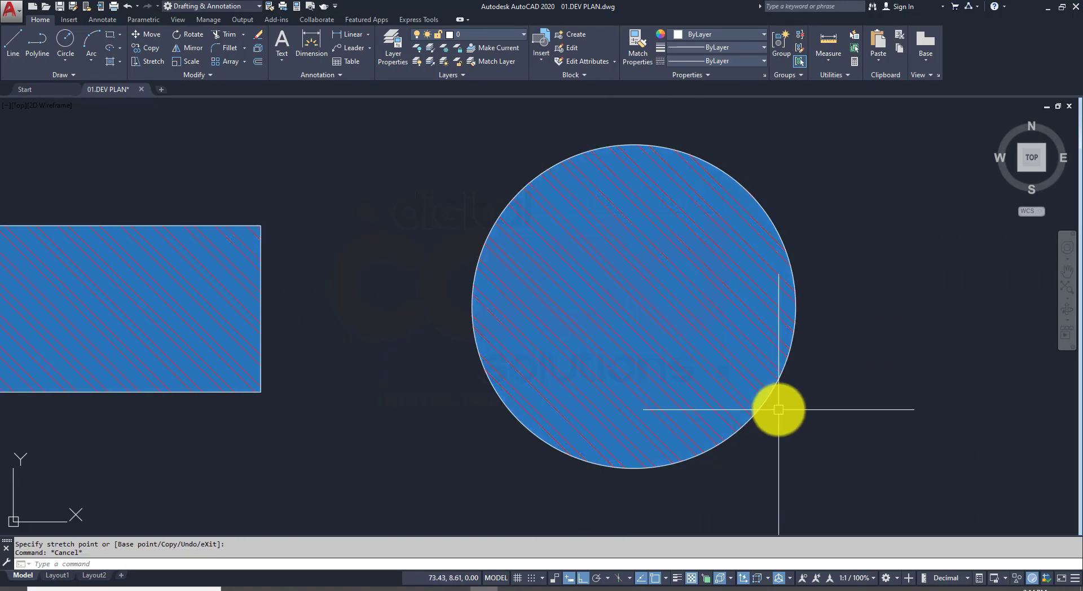
pyautogui.click(777, 393)
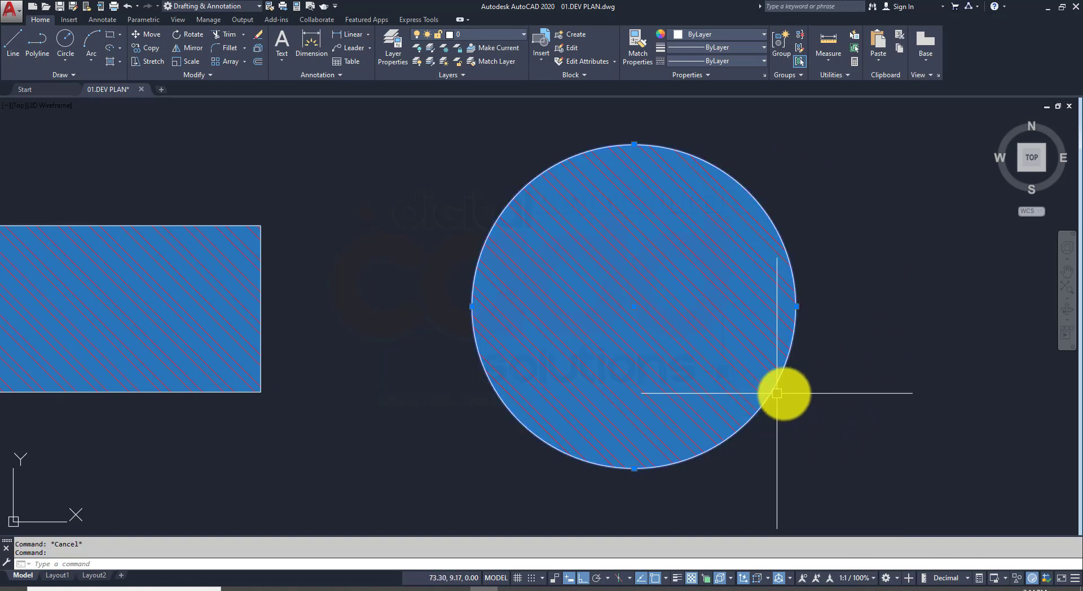
pyautogui.click(796, 307)
pyautogui.click(717, 306)
pyautogui.press('Escape')
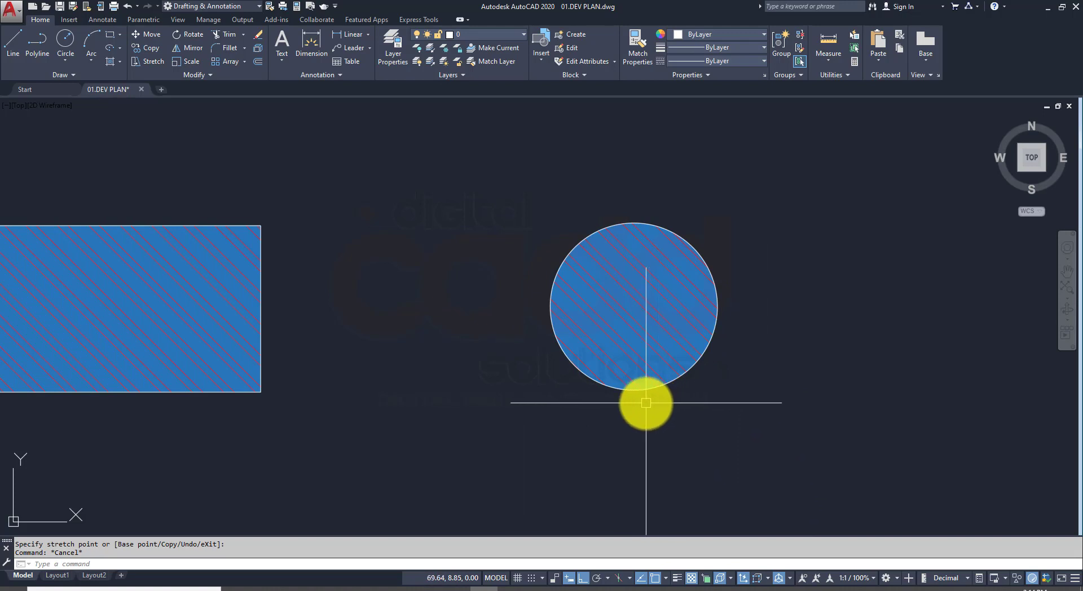
pyautogui.click(648, 316)
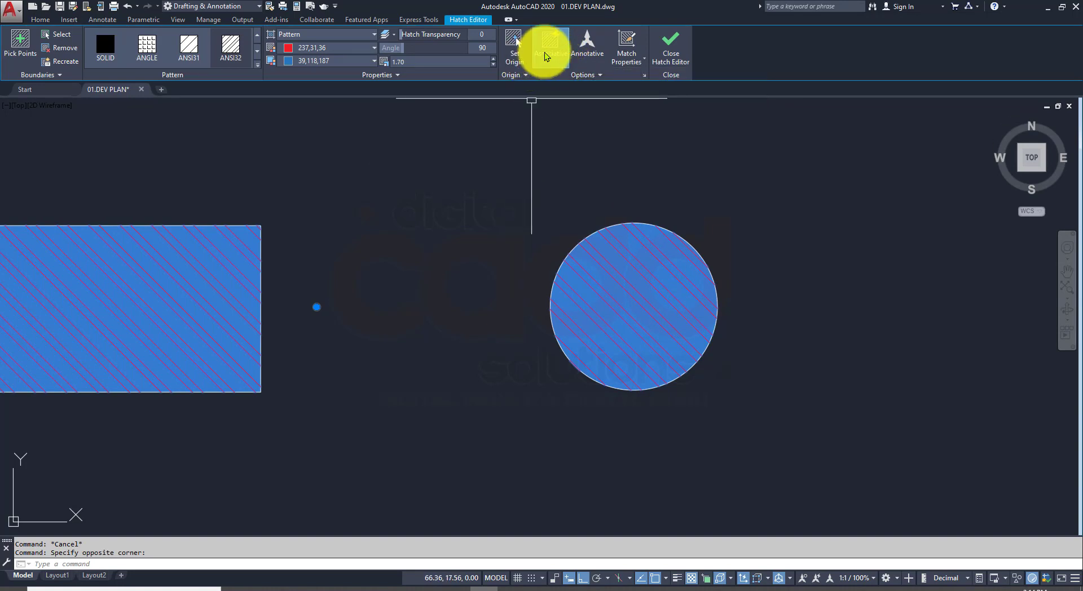
# Step: Try removing the hatch's associativity, then undo that change and reselect the hatch
pyautogui.click(546, 53)
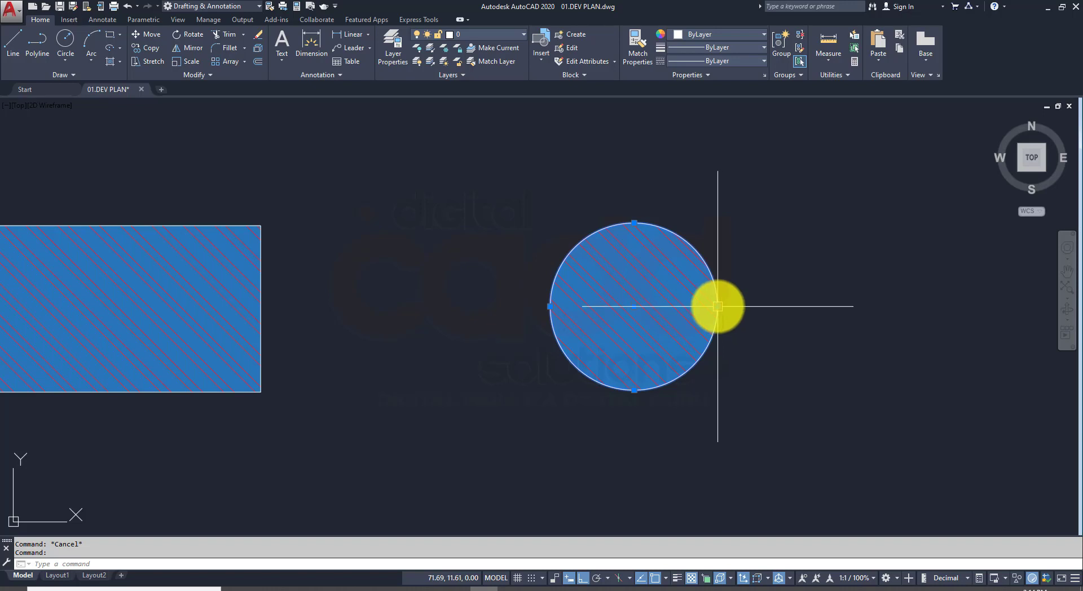
pyautogui.click(717, 307)
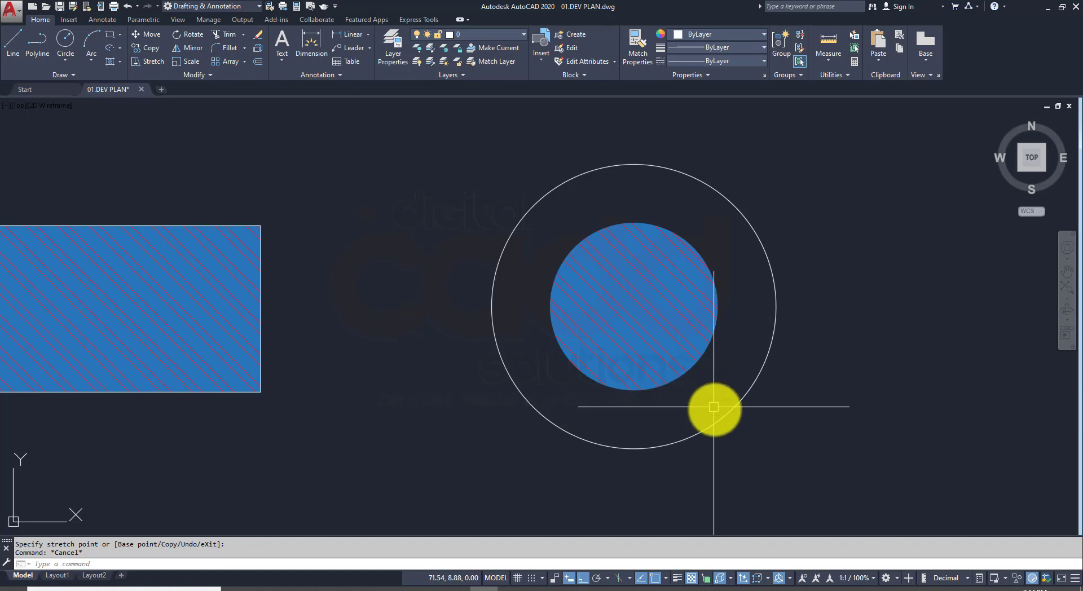
pyautogui.hotkey('ctrl', 'z')
pyautogui.hotkey('ctrl', 'z')
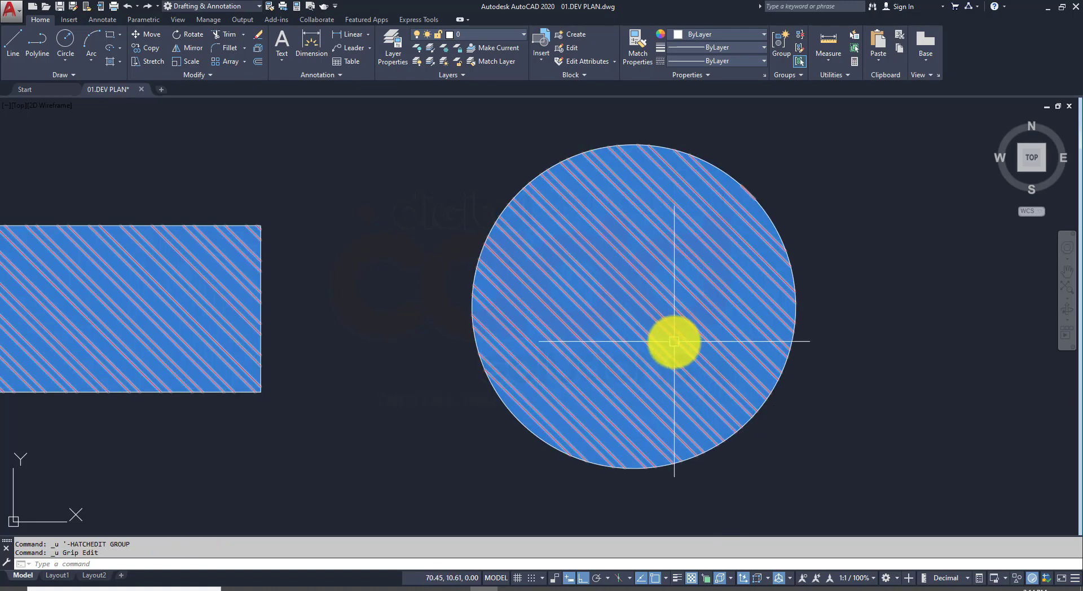
pyautogui.click(674, 341)
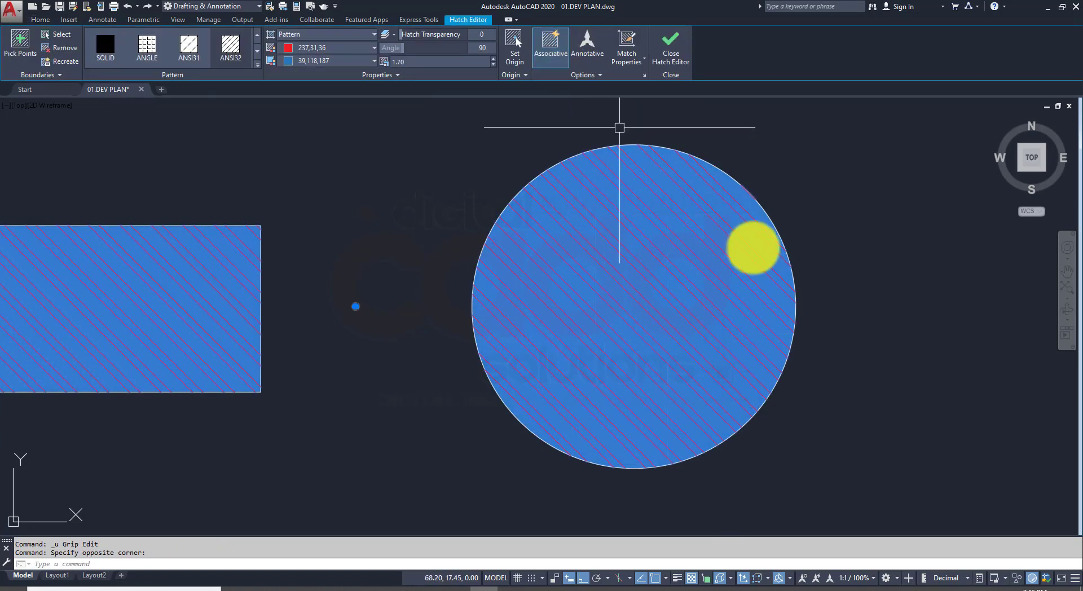
# Step: Drag the circle's right quadrant grip to a larger radius, letting its associative hatch resize
pyautogui.click(796, 273)
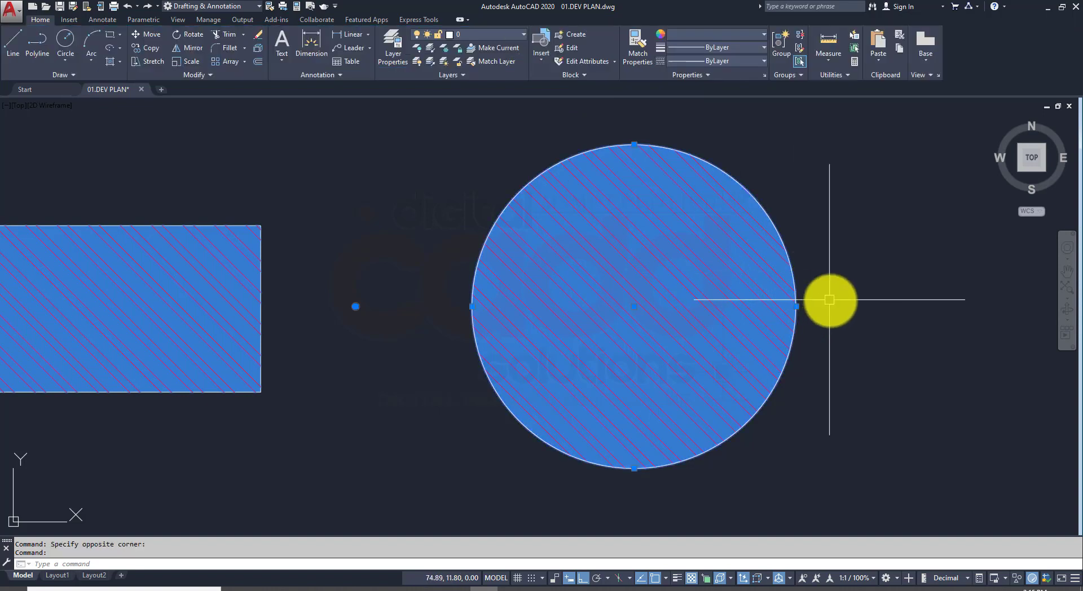
pyautogui.click(796, 306)
pyautogui.click(751, 308)
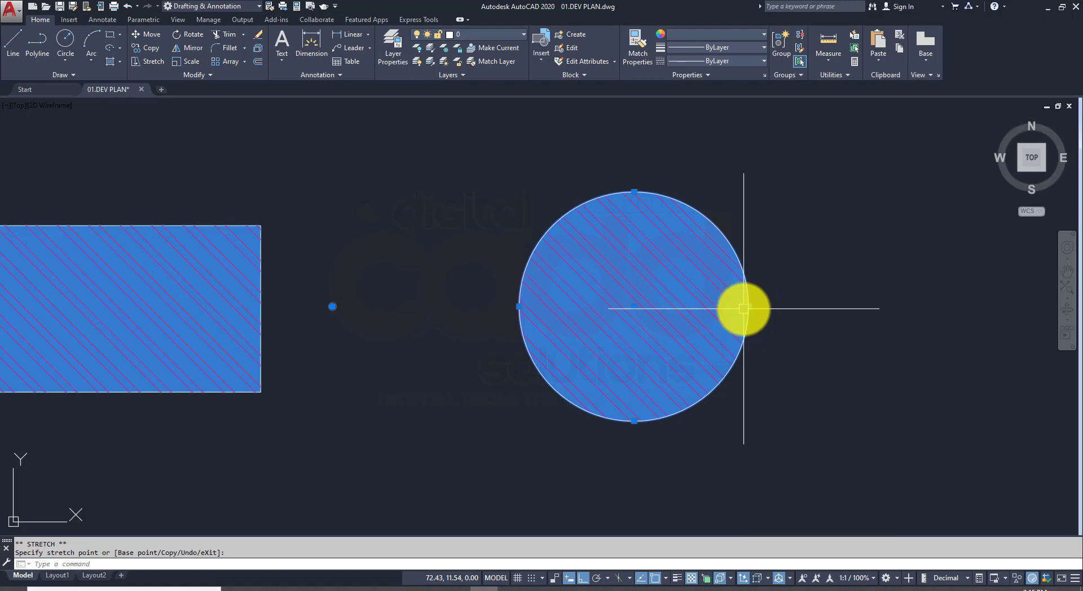
pyautogui.click(854, 307)
pyautogui.scroll(-2, 666, 353)
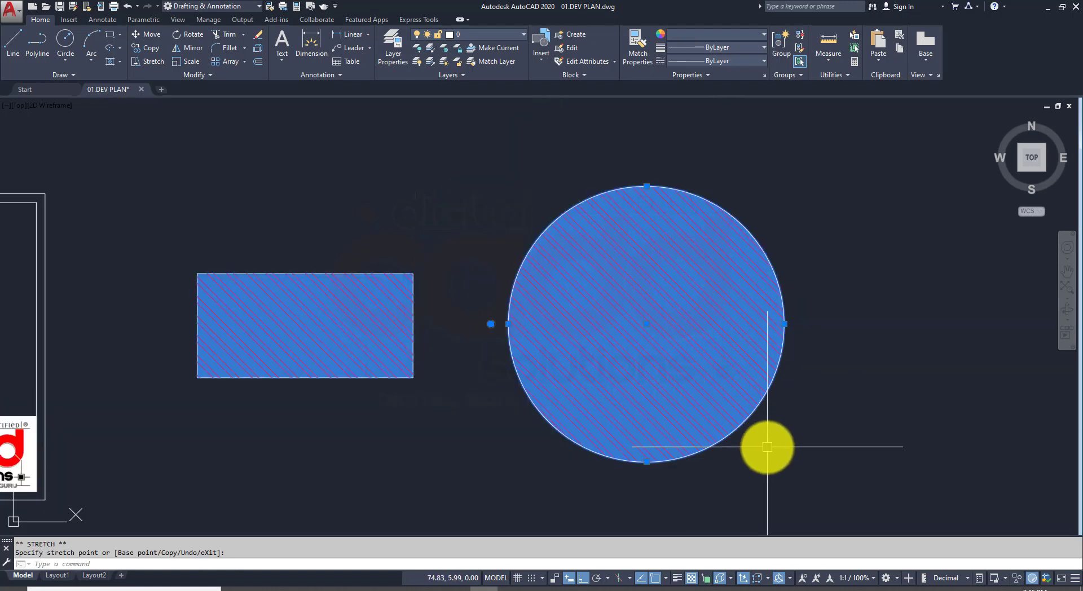
pyautogui.press('Escape')
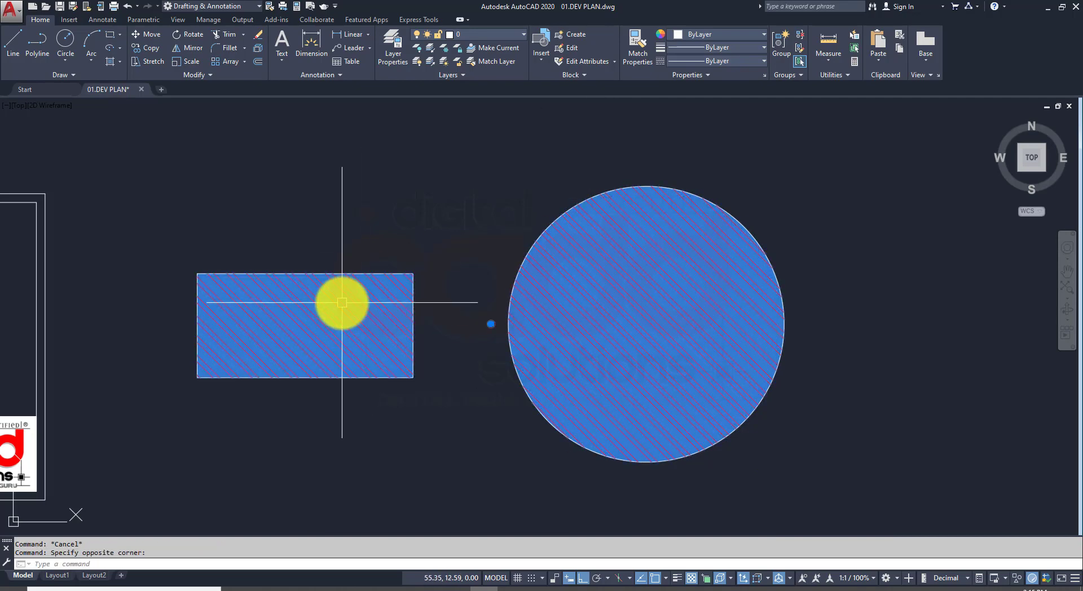
pyautogui.click(342, 303)
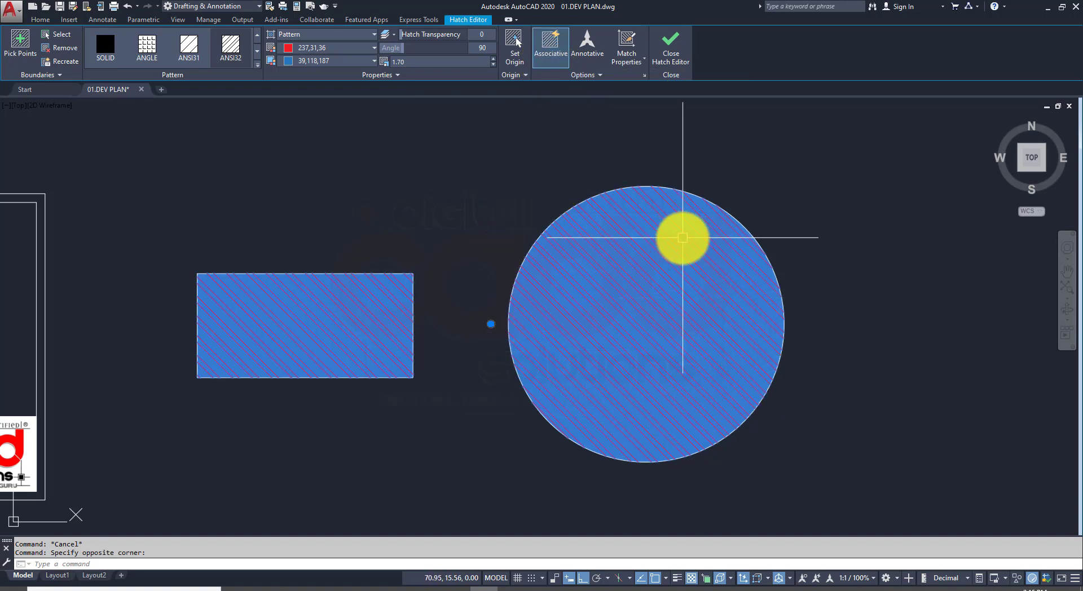
# Step: Stretch the rectangle's bottom edge down and turn off Associative on its hatch
pyautogui.press('Escape')
pyautogui.click(323, 375)
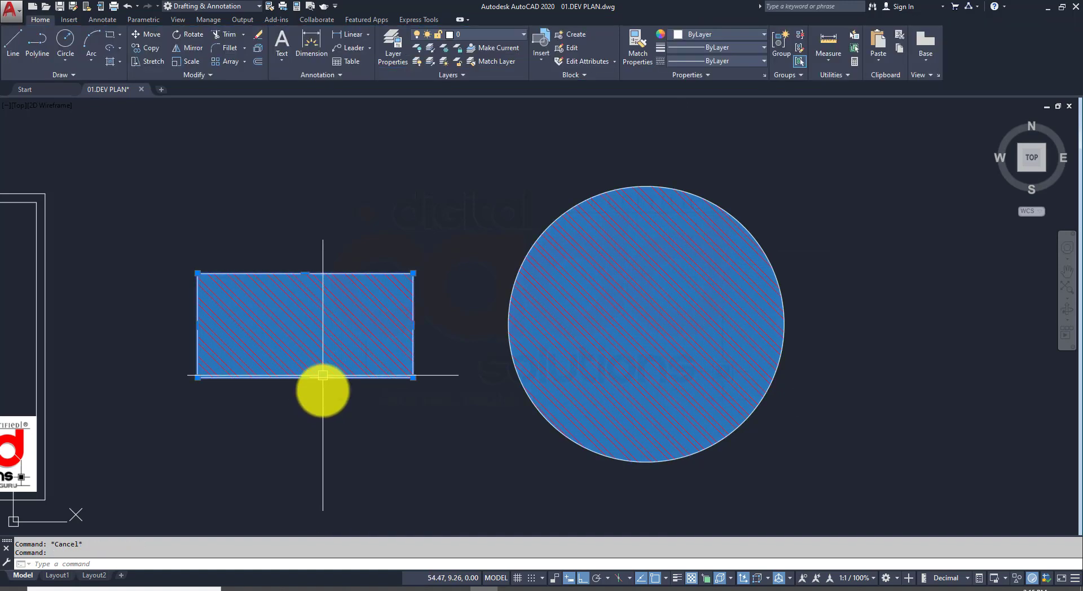
pyautogui.click(323, 375)
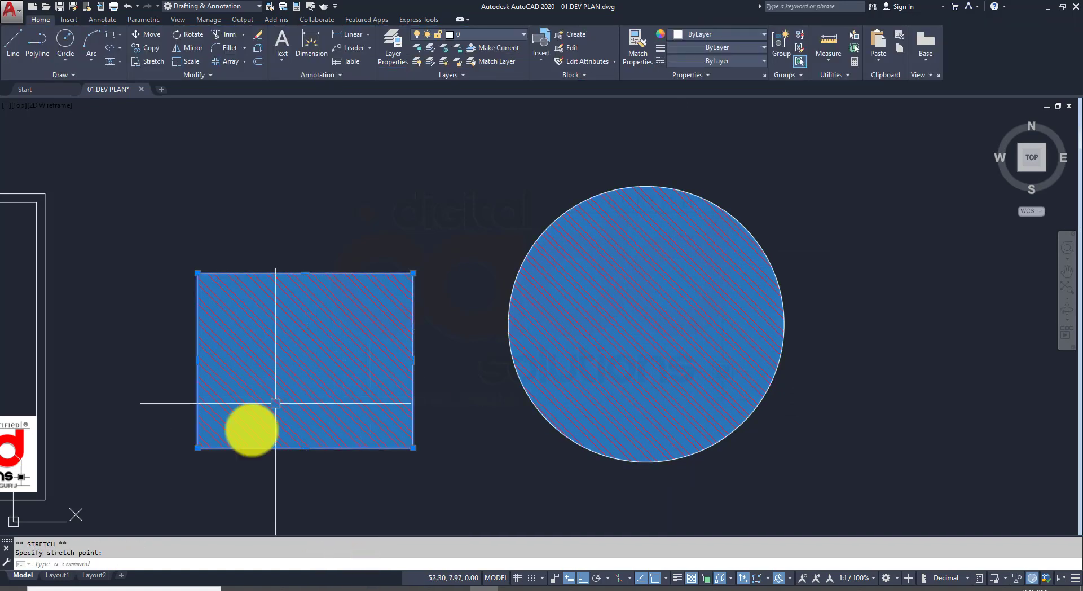
pyautogui.press('Escape')
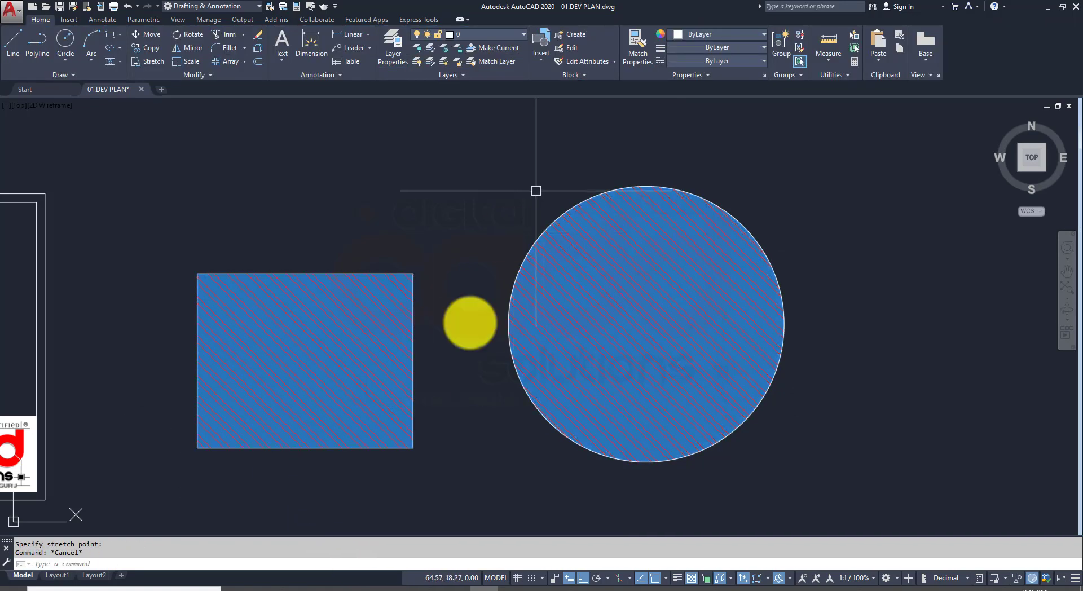
pyautogui.click(351, 370)
pyautogui.click(550, 49)
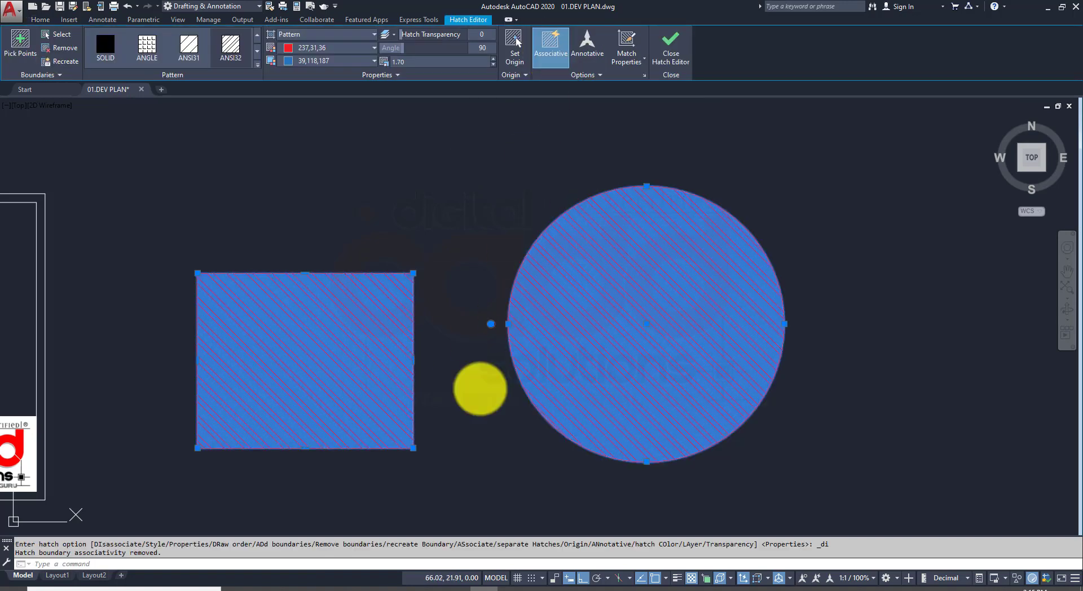
pyautogui.press('Escape')
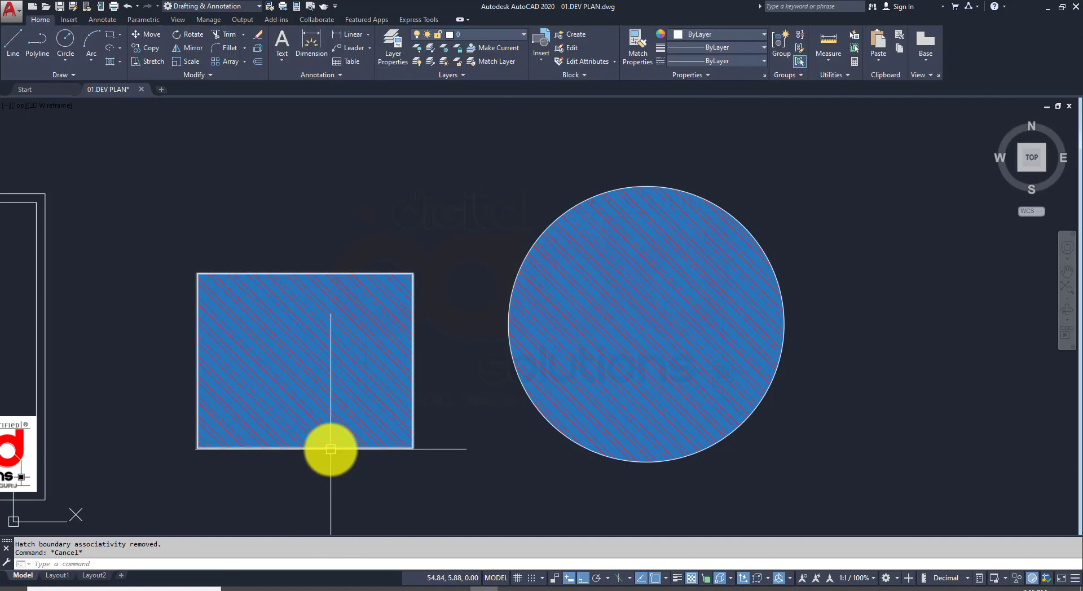
# Step: Stretch the rectangle's bottom edge lower, leaving the non-associative hatch unchanged
pyautogui.click(330, 455)
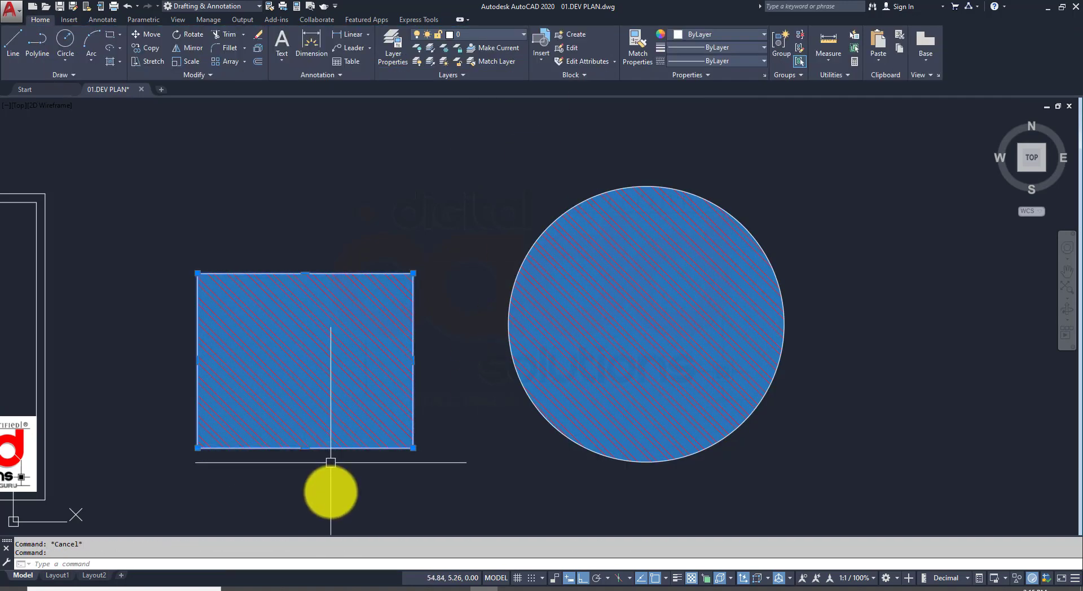
pyautogui.click(306, 448)
pyautogui.click(305, 500)
pyautogui.press('Escape')
pyautogui.moveTo(354, 510); pyautogui.dragTo(392, 452, button='middle')
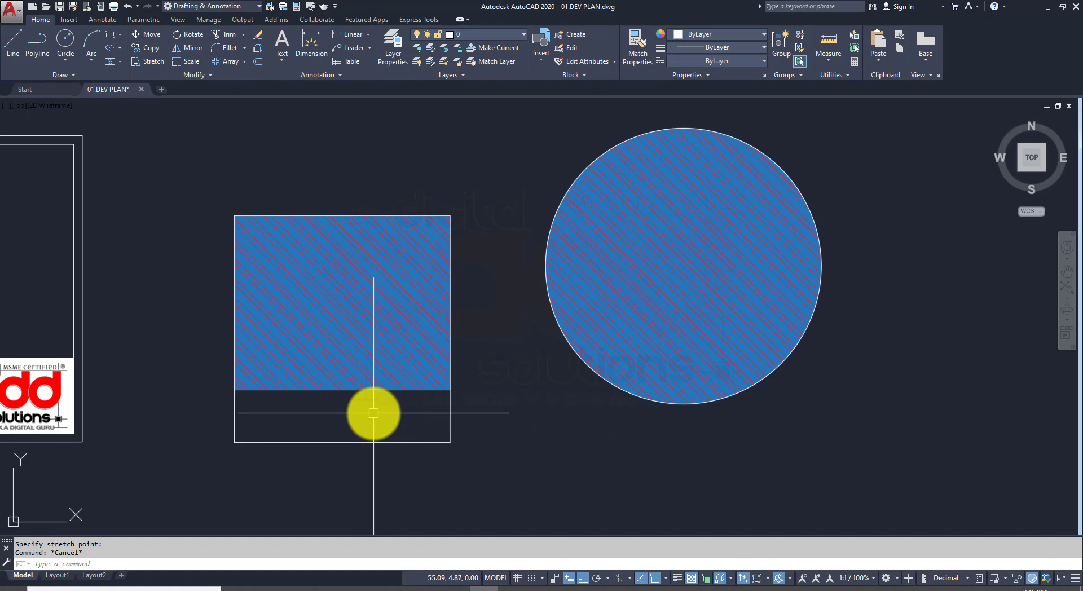
# Step: Stretch the hatch's own bottom grip to the boundary, then undo that edit
pyautogui.click(380, 392)
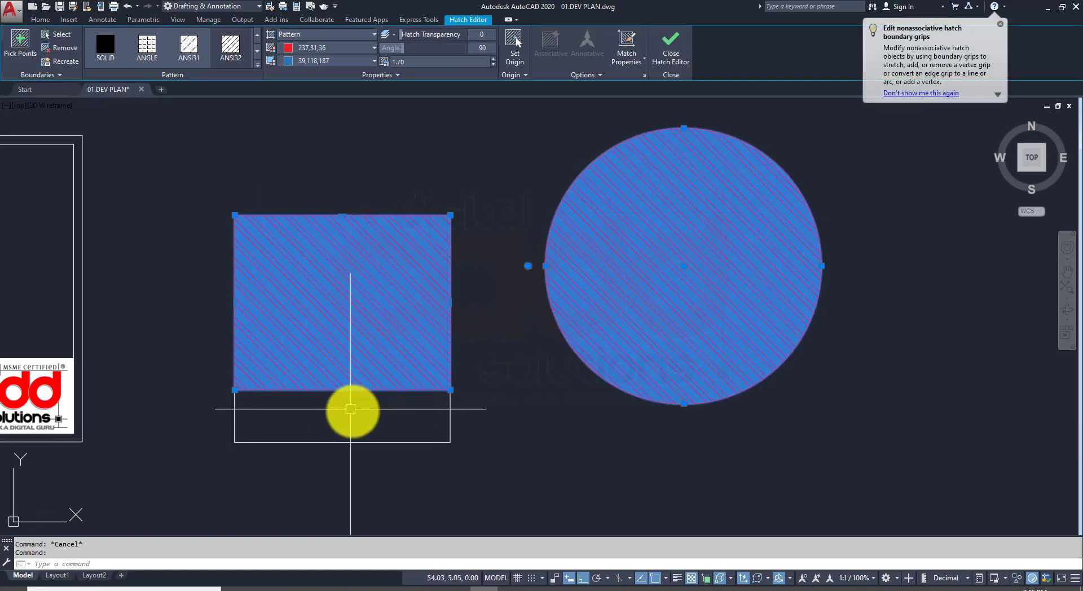
pyautogui.click(342, 389)
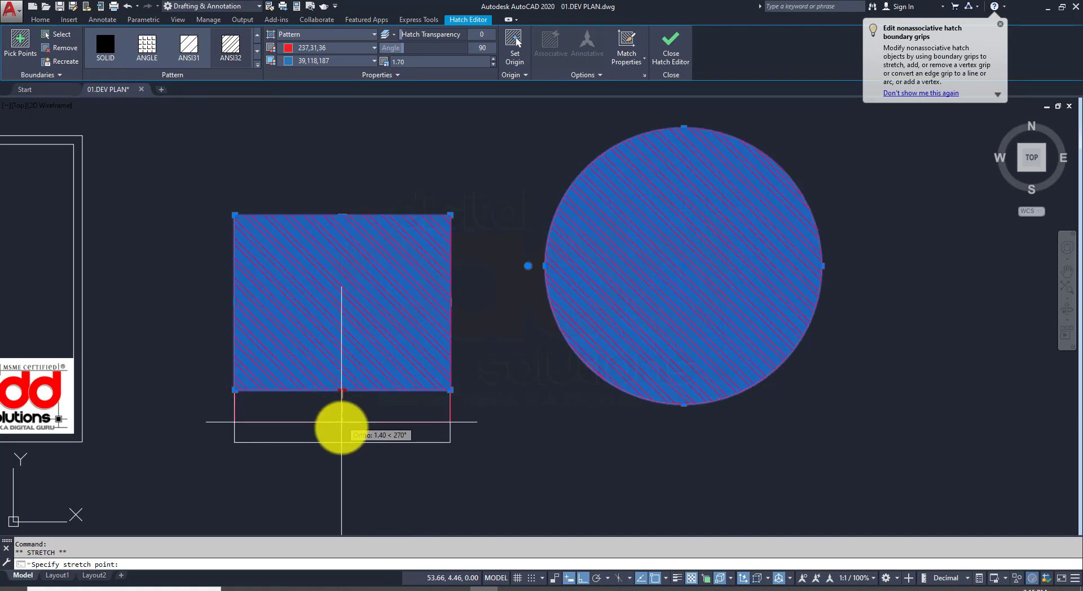
pyautogui.press('Escape')
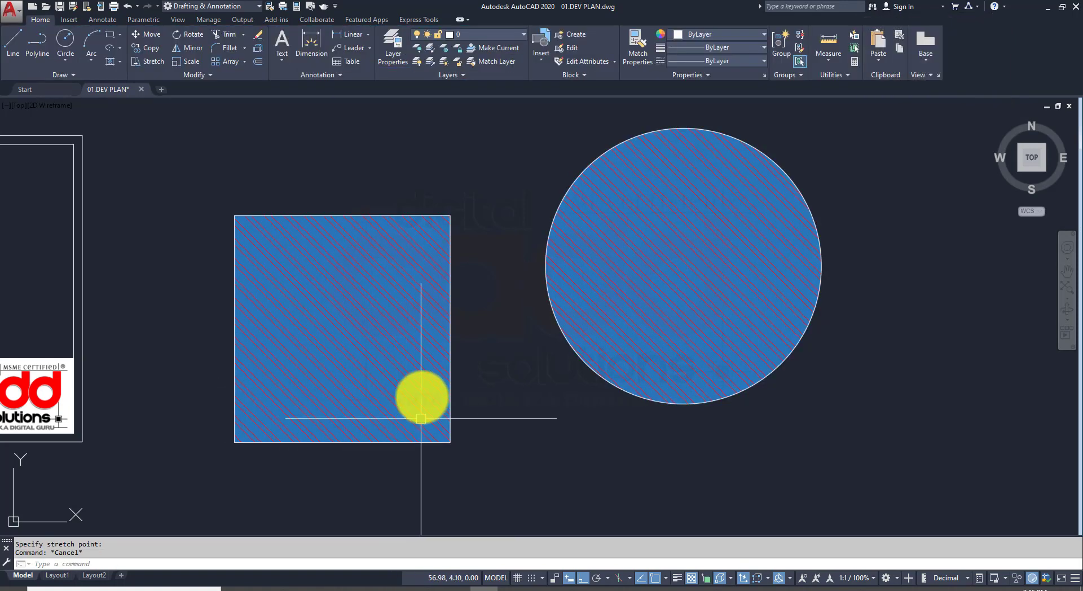
pyautogui.rightClick(398, 407)
pyautogui.hotkey('ctrl', 'z')
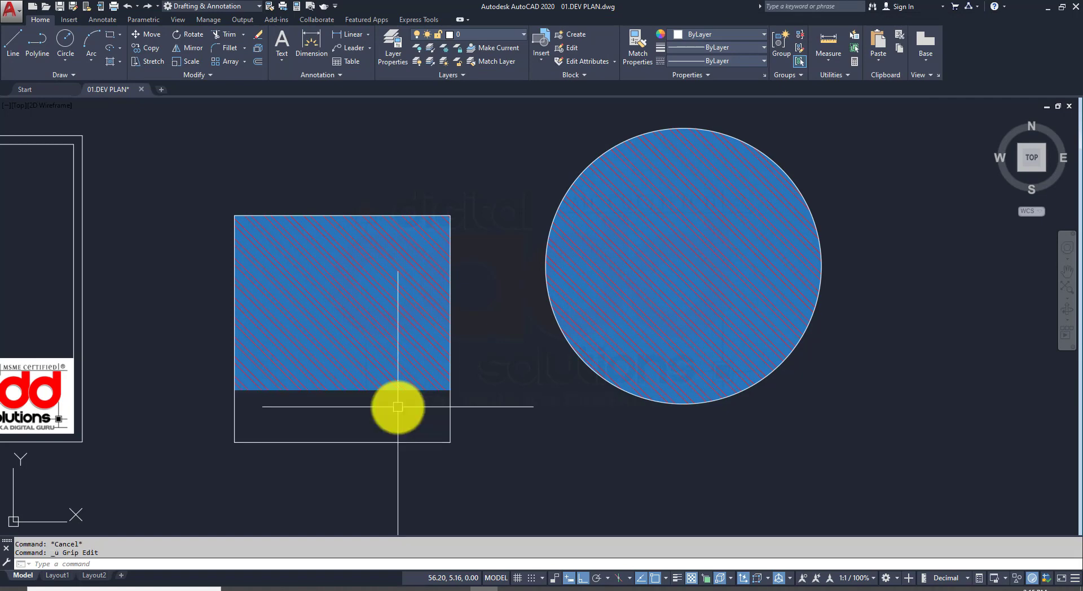
pyautogui.moveTo(398, 407); pyautogui.dragTo(361, 465, button='middle')
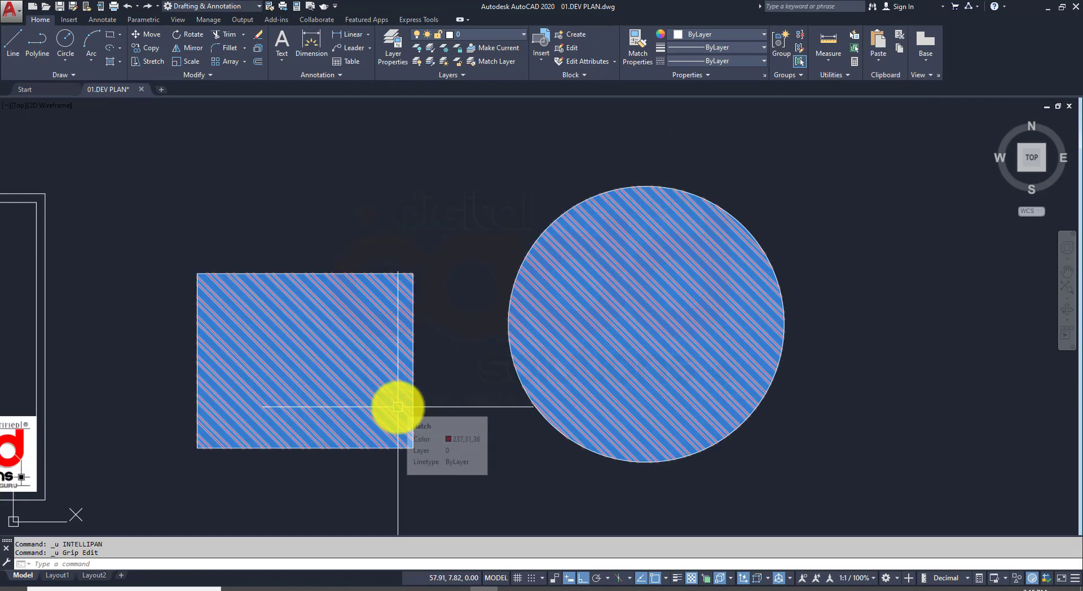
pyautogui.click(398, 407)
# Step: Return the rectangle to its shorter height and turn on Annotative for the circle's hatch
pyautogui.click(357, 341)
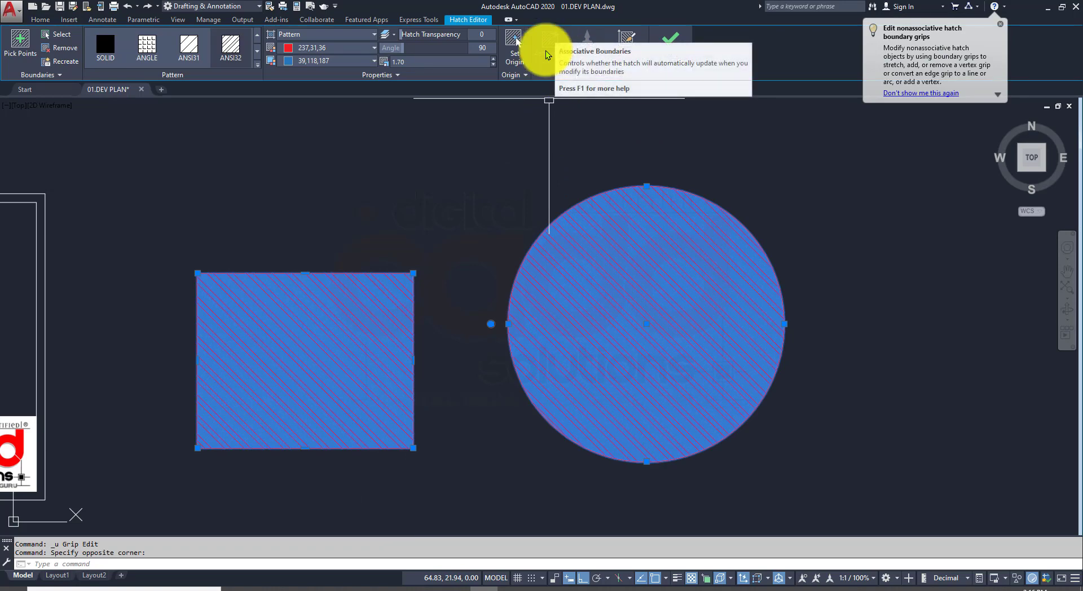
pyautogui.press('Escape')
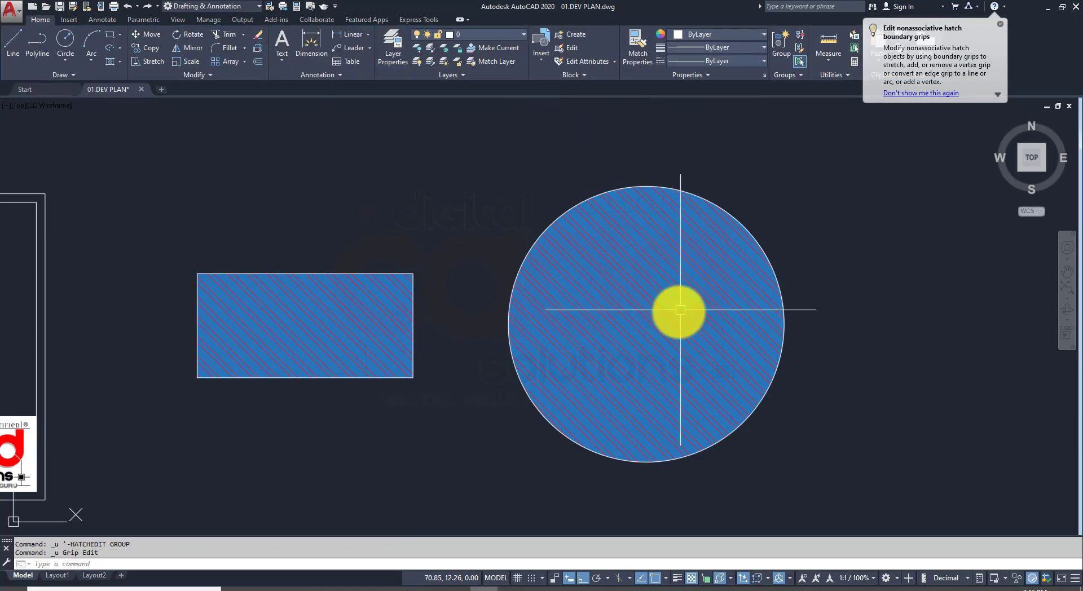
pyautogui.click(673, 321)
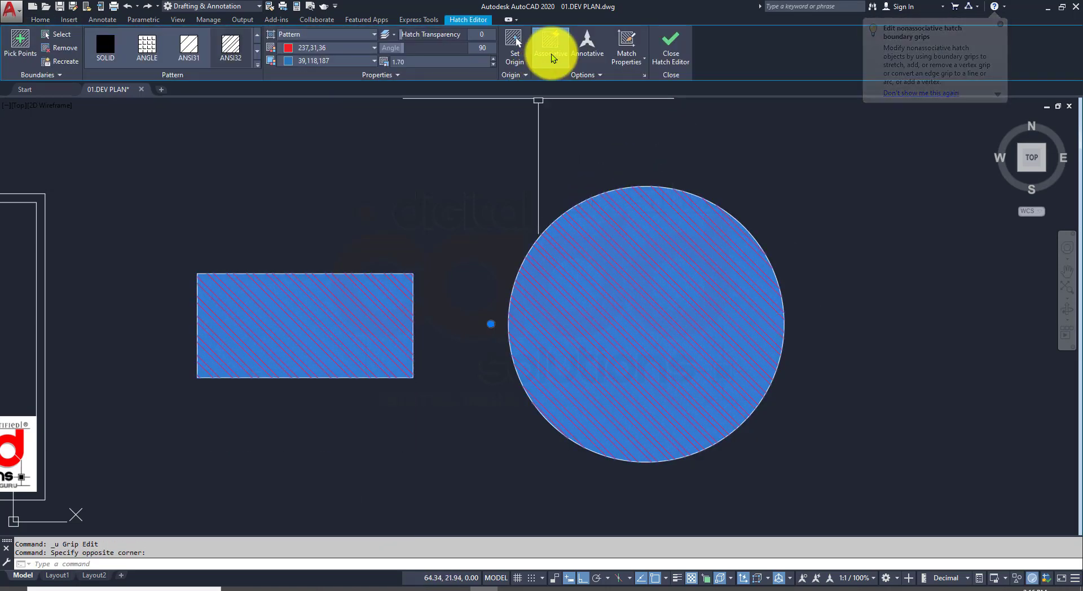
pyautogui.click(593, 46)
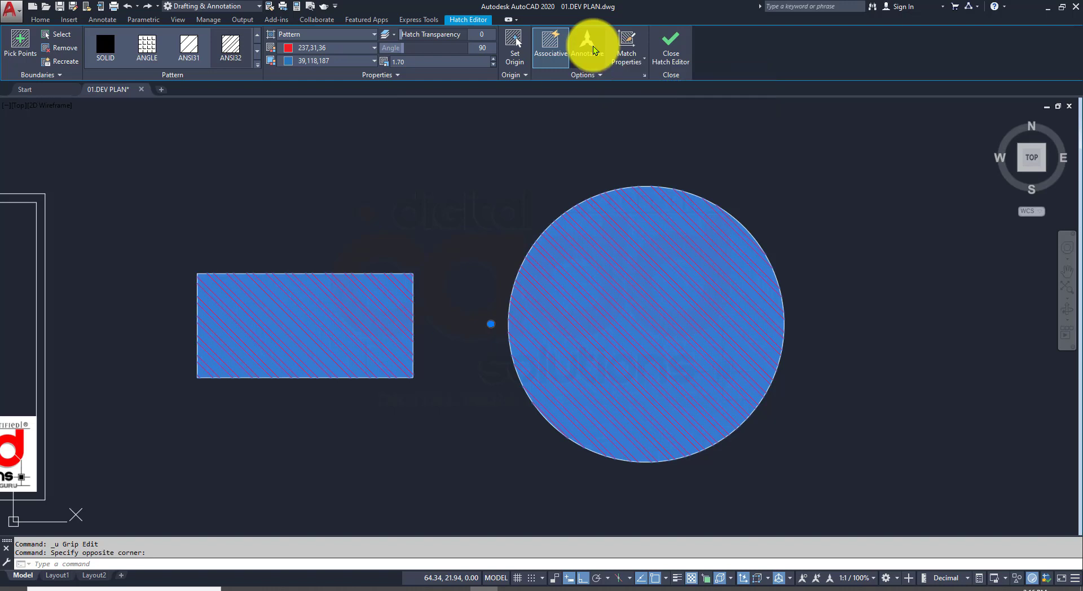
pyautogui.moveTo(822, 348); pyautogui.dragTo(821, 323, button='middle')
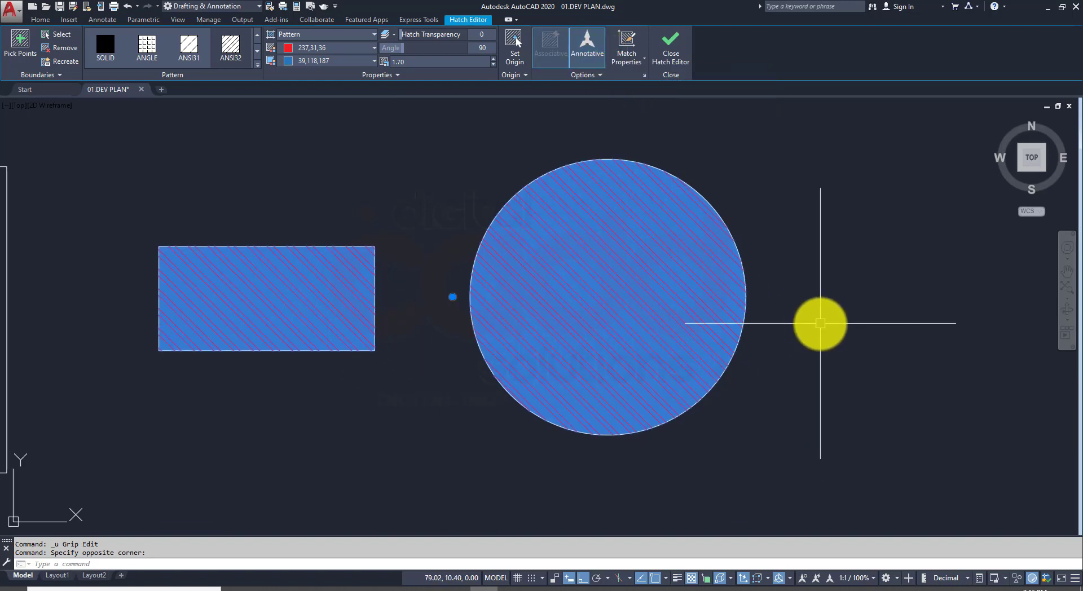
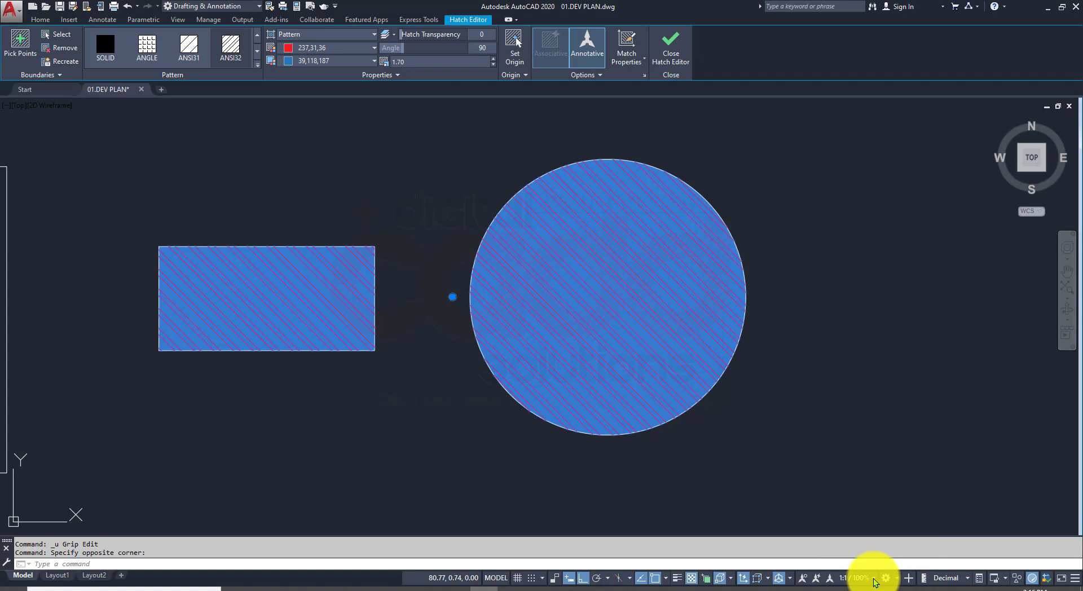
# Step: Try a 1:2 annotation scale and a hatch scale edit, then undo the changes
pyautogui.click(874, 579)
pyautogui.click(866, 253)
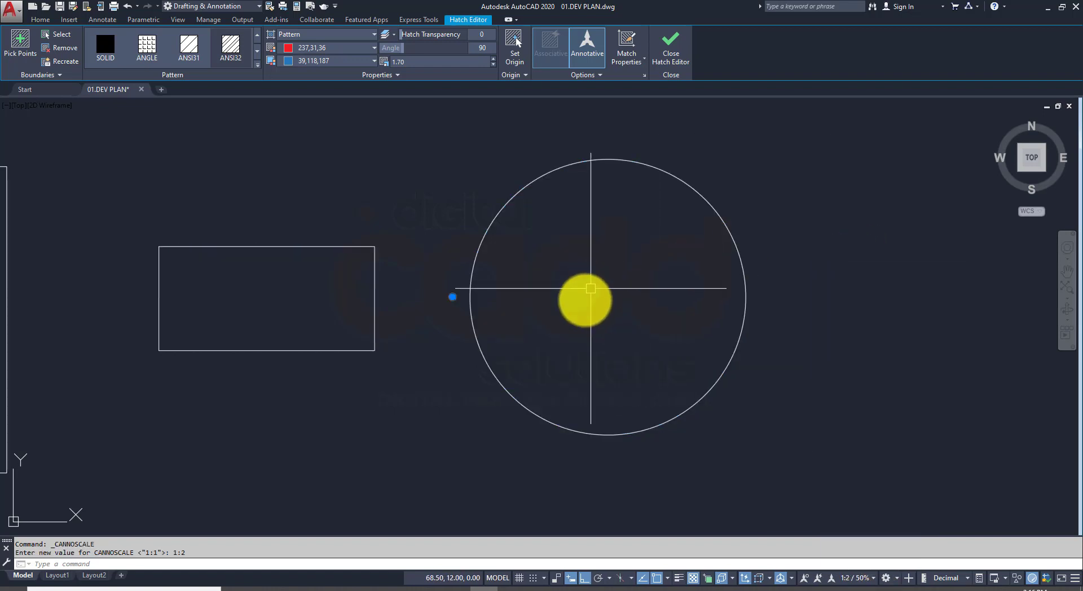
pyautogui.scroll(-2, 592, 305)
pyautogui.scroll(2, 617, 310)
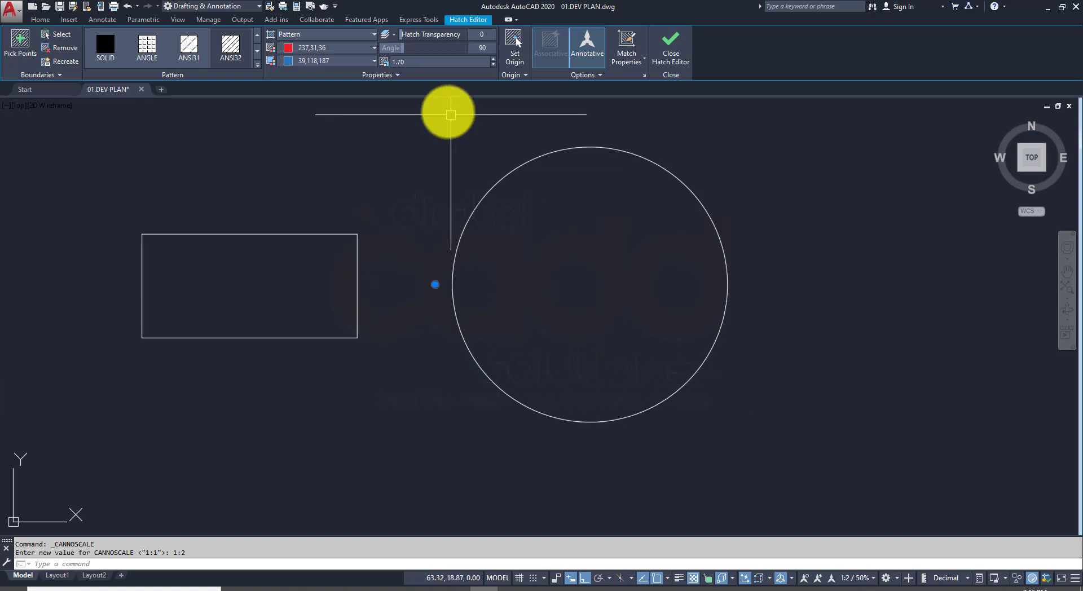
pyautogui.click(419, 62)
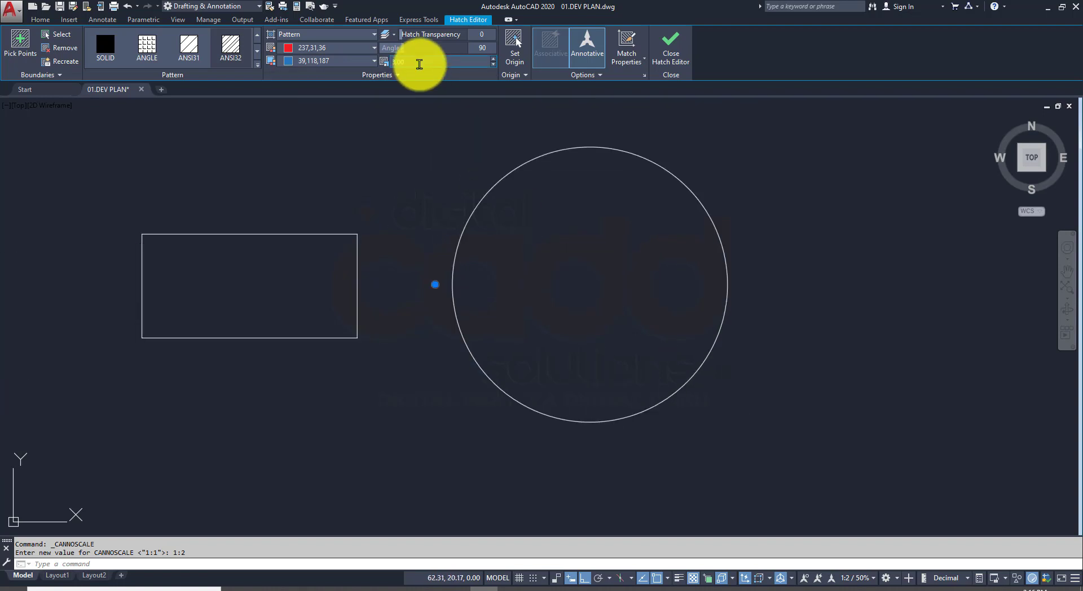
pyautogui.press('Escape')
pyautogui.scroll(-3, 617, 340)
pyautogui.click(616, 338)
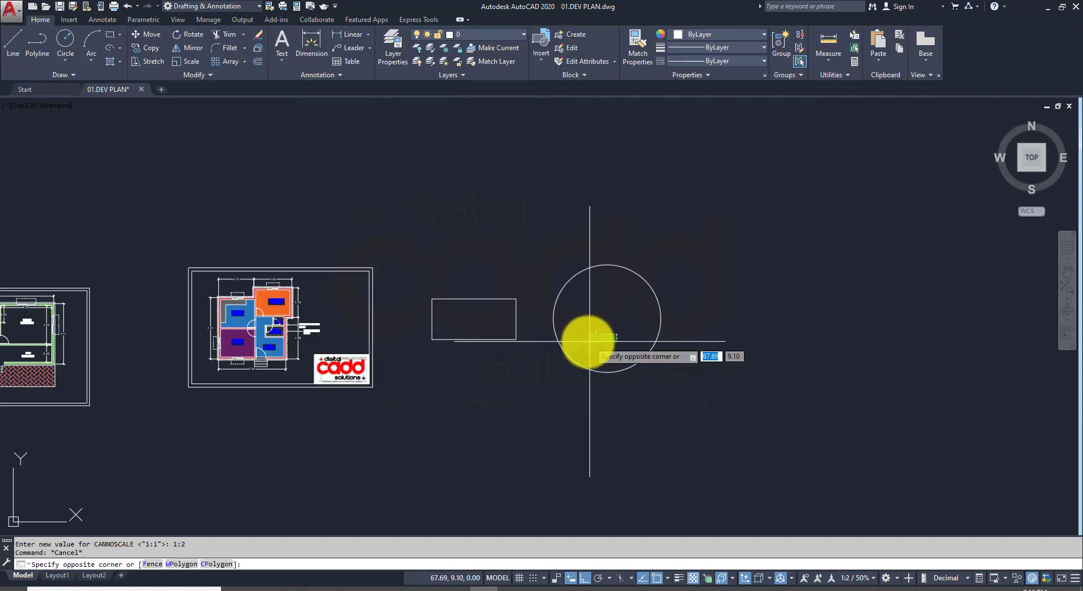
pyautogui.hotkey('ctrl', 'z')
pyautogui.hotkey('ctrl', 'z')
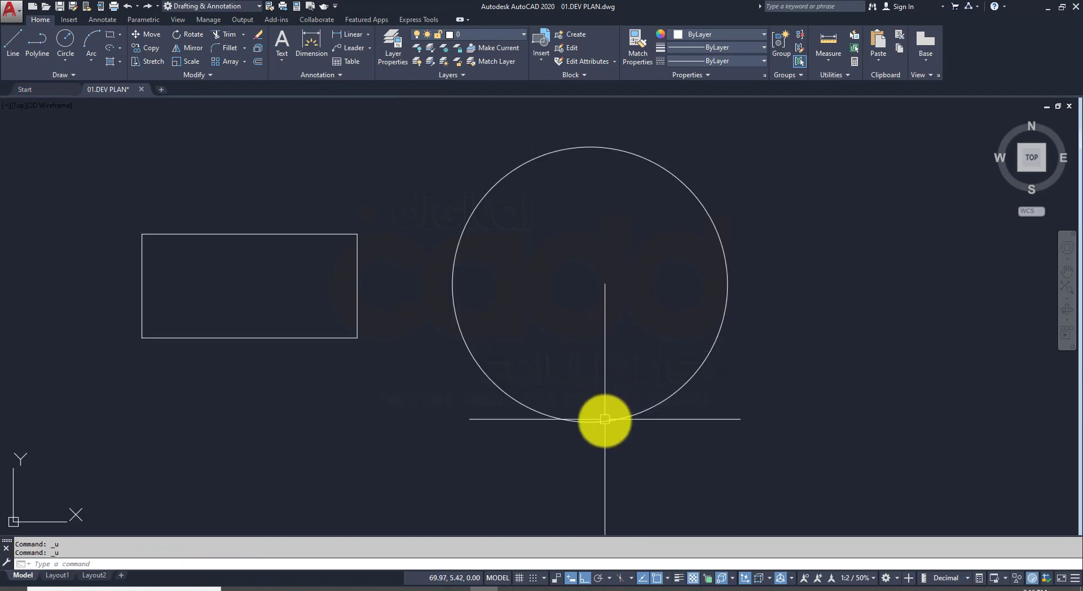
pyautogui.hotkey('ctrl', 'z')
pyautogui.hotkey('ctrl', 'z')
pyautogui.hotkey('ctrl', 'z')
pyautogui.hotkey('ctrl', 'z')
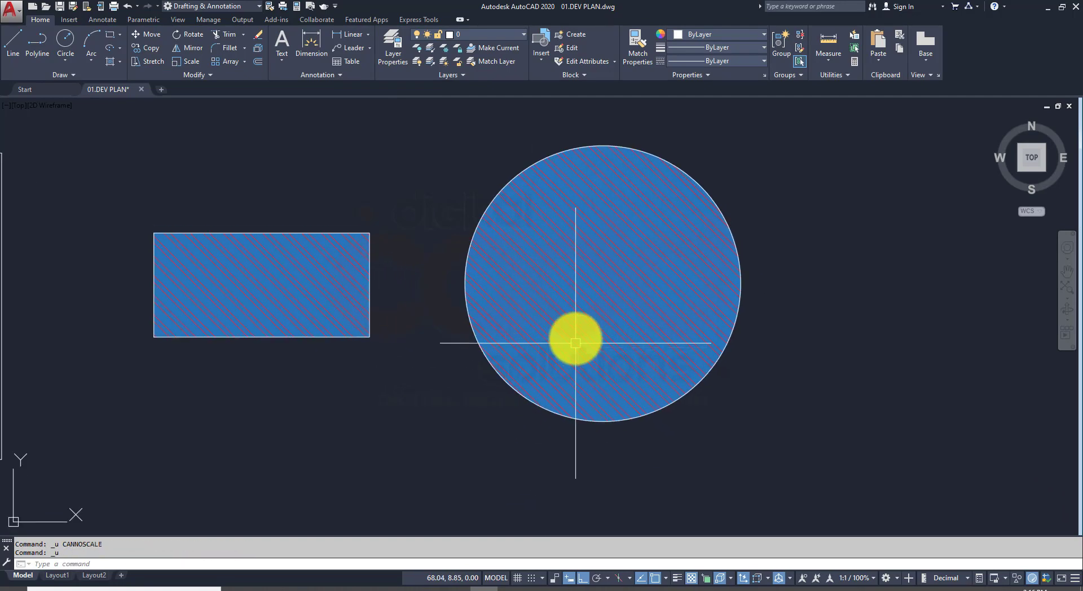
# Step: Make the hatch annotative, test a 1:5 annotation scale, then undo it
pyautogui.click(576, 343)
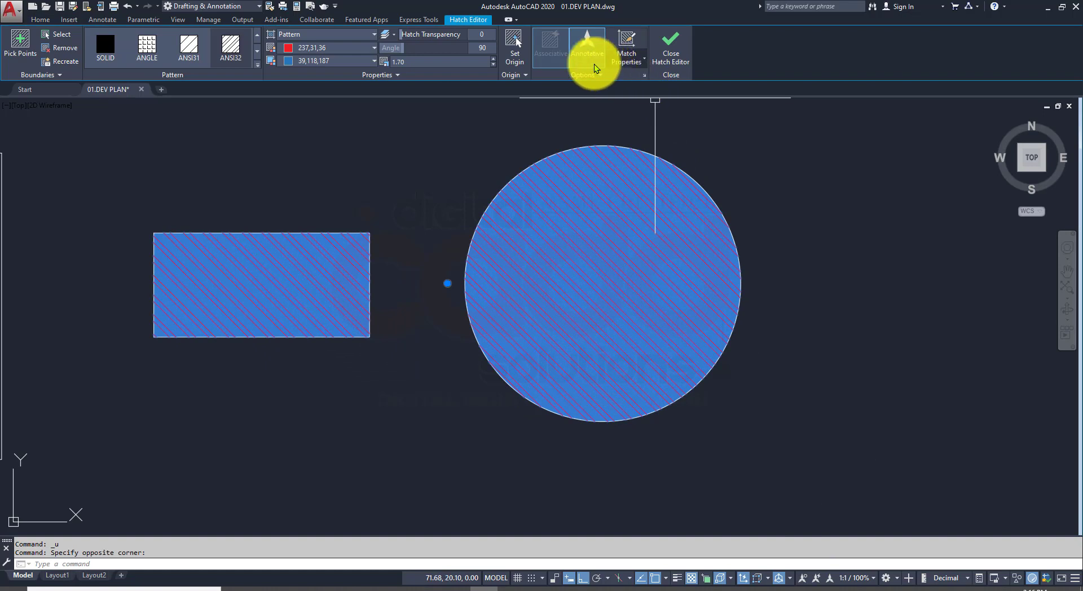
pyautogui.click(594, 66)
pyautogui.click(874, 578)
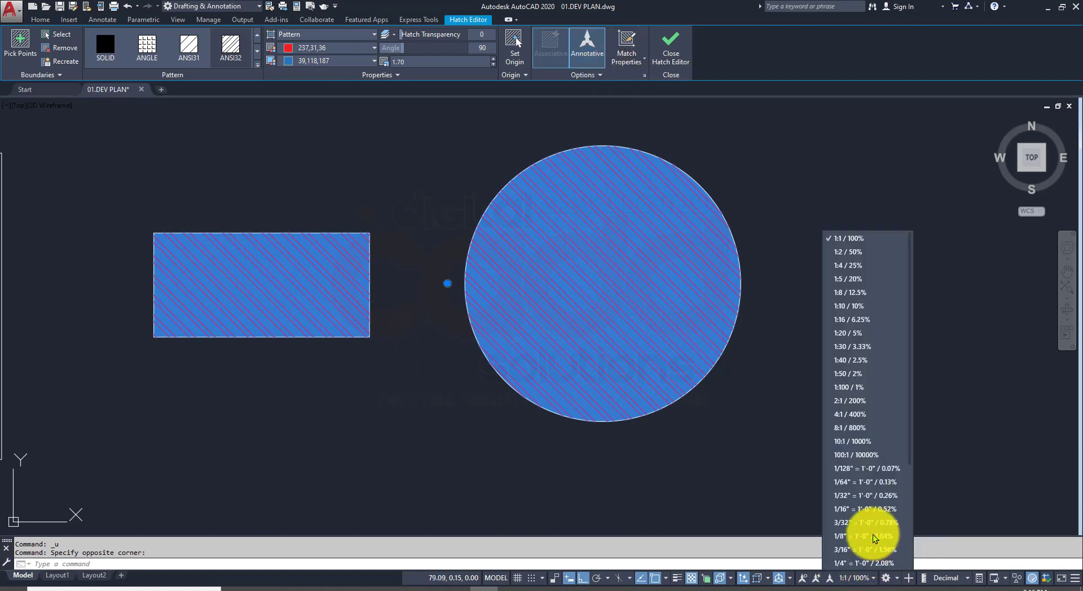
pyautogui.click(865, 277)
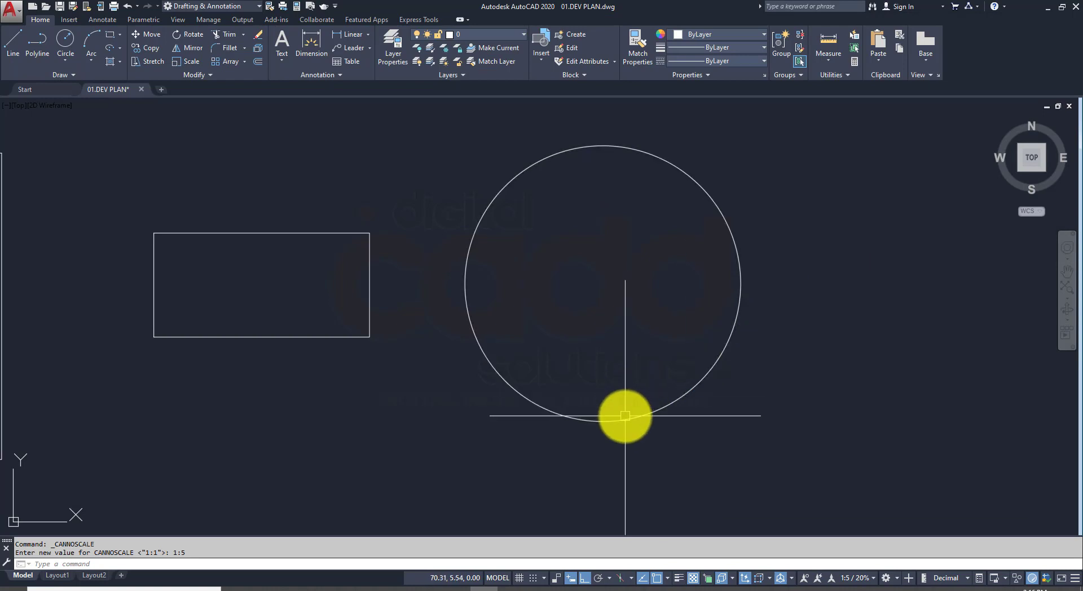
pyautogui.hotkey('ctrl', 'z')
# Step: Erase the hatched rectangle and circle, leaving only the floor plans
pyautogui.click(643, 451)
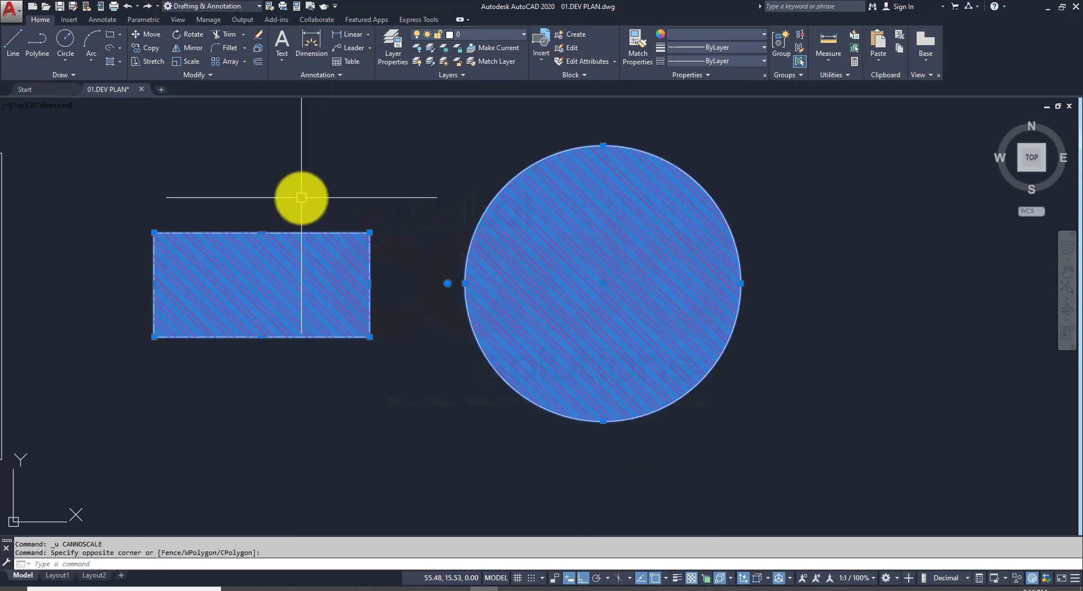
pyautogui.press('Delete')
pyautogui.scroll(-2, 363, 249)
pyautogui.scroll(-2, 226, 169)
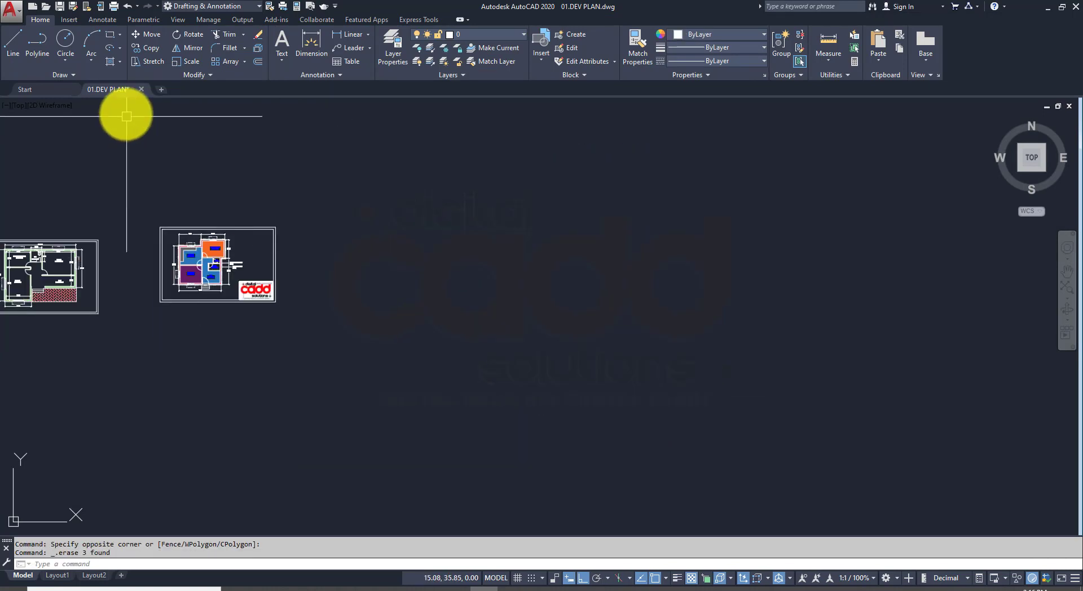
# Step: Draw a new rectangle beside the floor plan
pyautogui.click(110, 38)
pyautogui.click(443, 298)
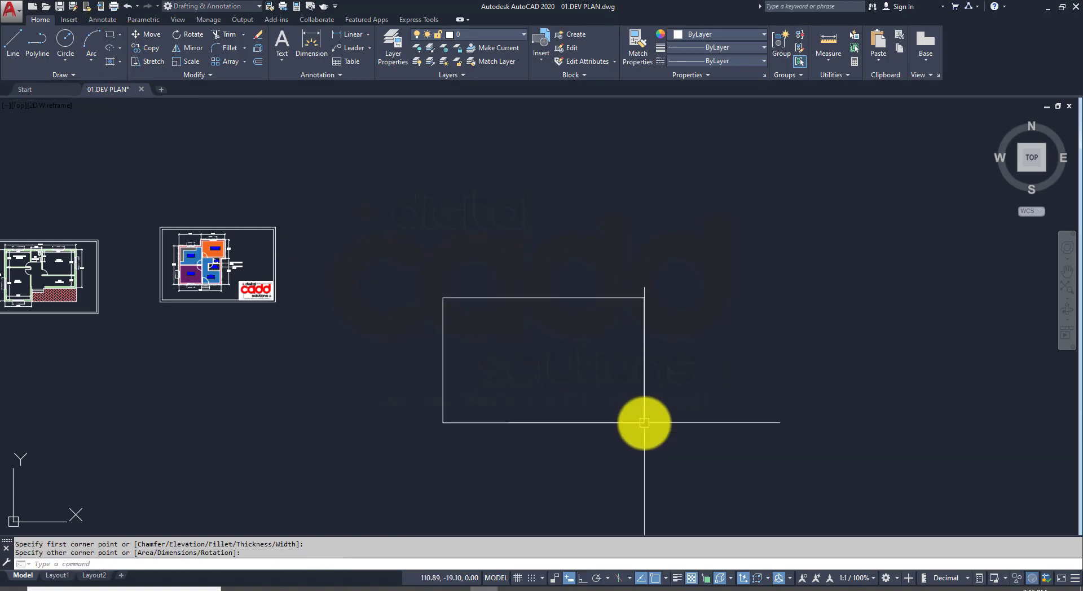
pyautogui.click(644, 423)
pyautogui.moveTo(740, 467); pyautogui.dragTo(569, 425, button='middle')
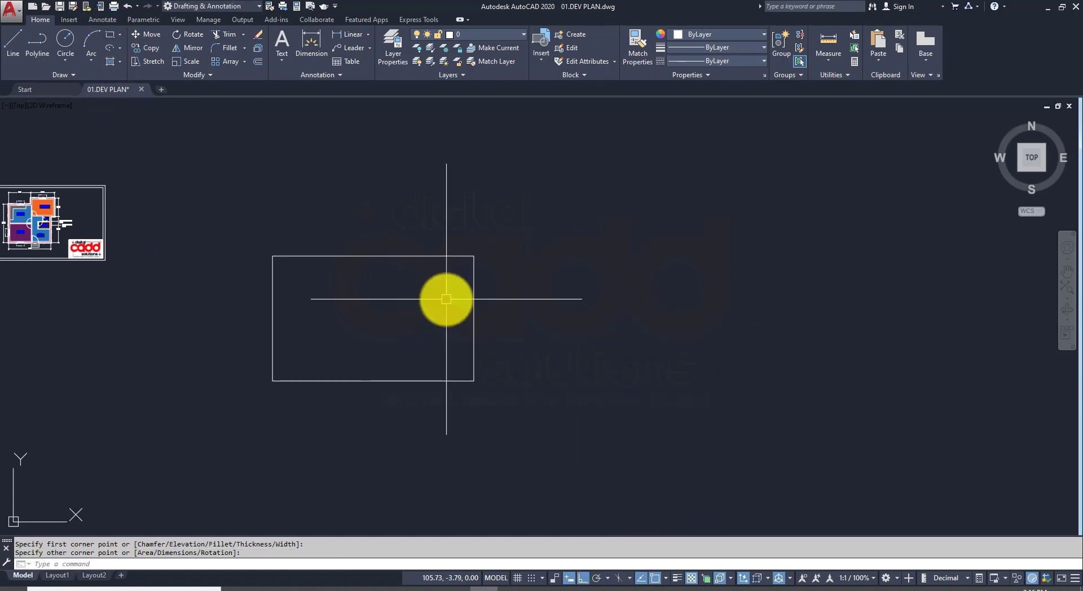
pyautogui.press('Return')
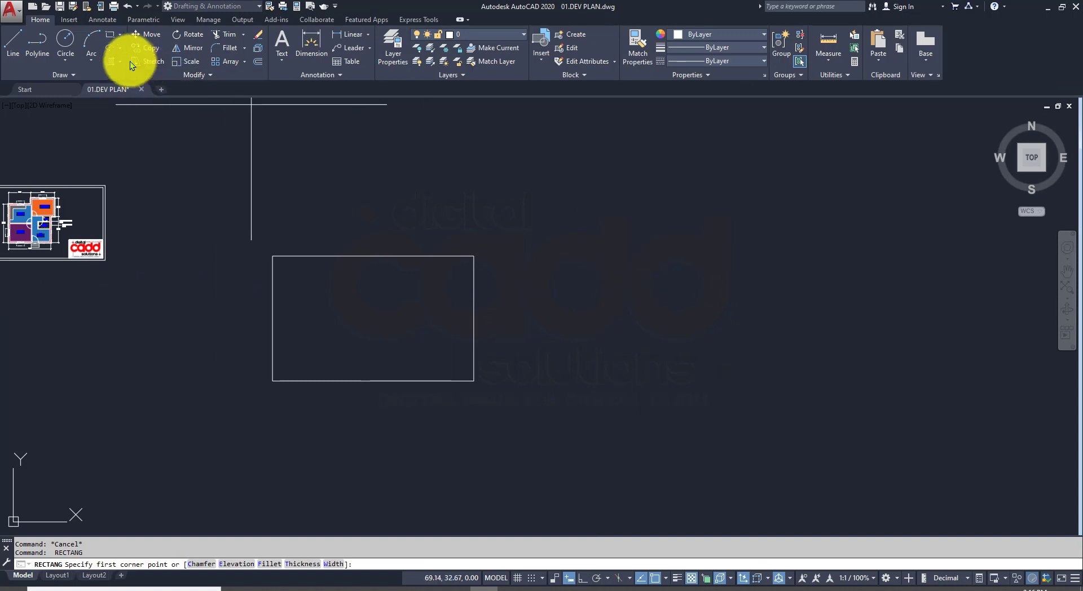
pyautogui.press('Escape')
# Step: Draw a circle right of the rectangle and start hatching inside the rectangle
pyautogui.click(63, 39)
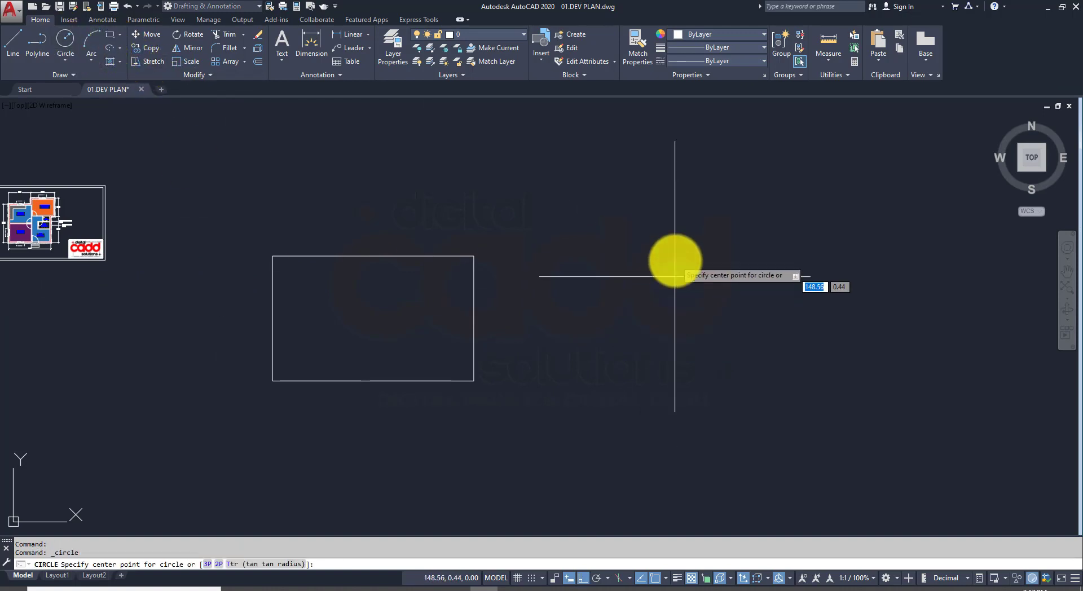
pyautogui.click(675, 260)
pyautogui.click(704, 360)
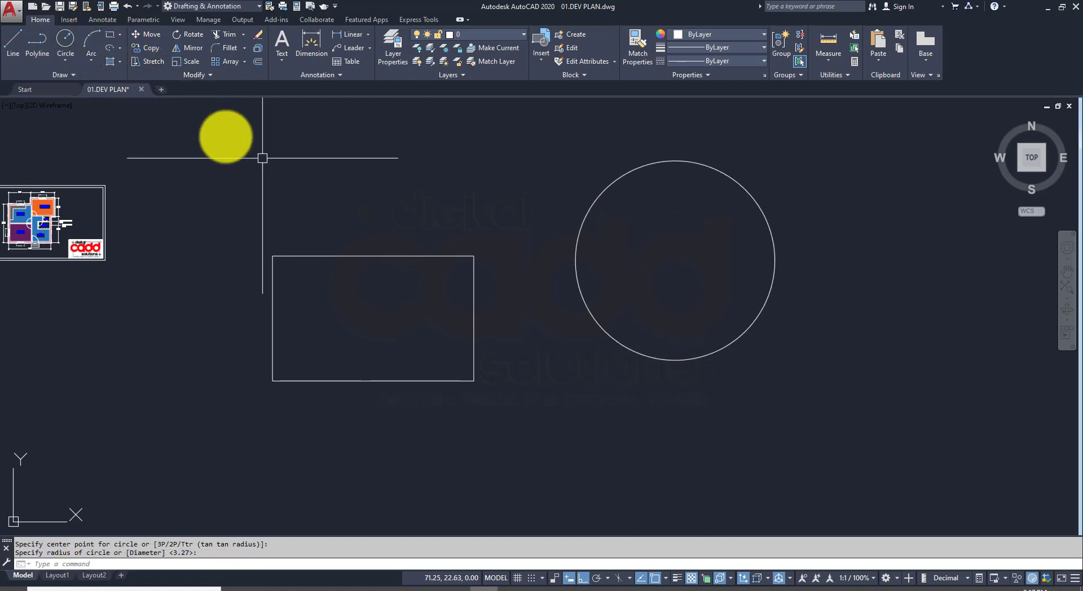
pyautogui.click(110, 61)
pyautogui.click(392, 320)
# Step: Add the circle to the hatch, make it annotative and try a 10:1 annotation scale
pyautogui.click(653, 273)
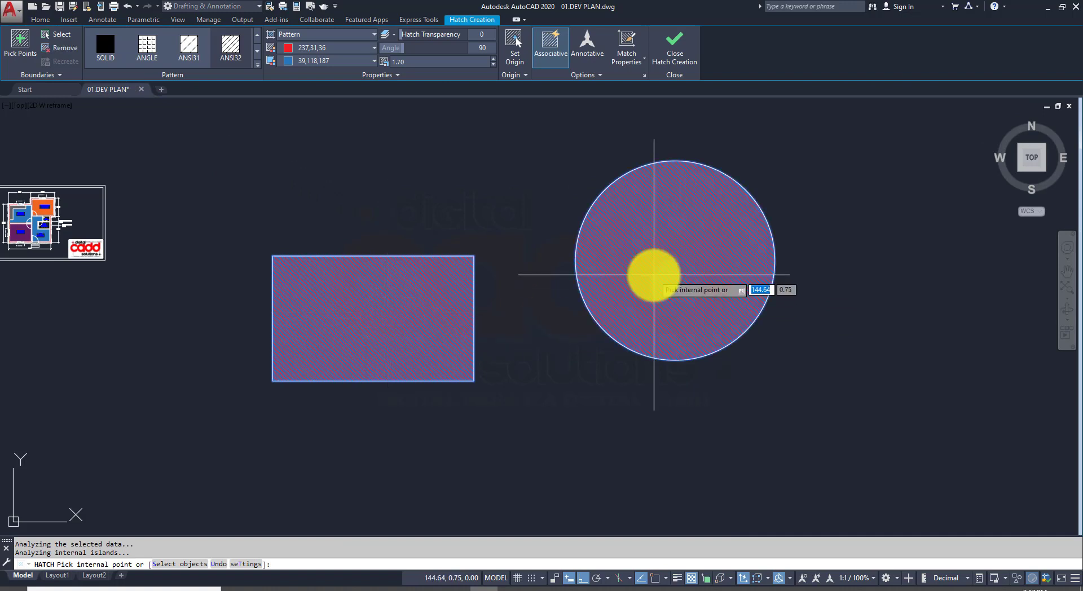
pyautogui.press('Return')
pyautogui.click(726, 271)
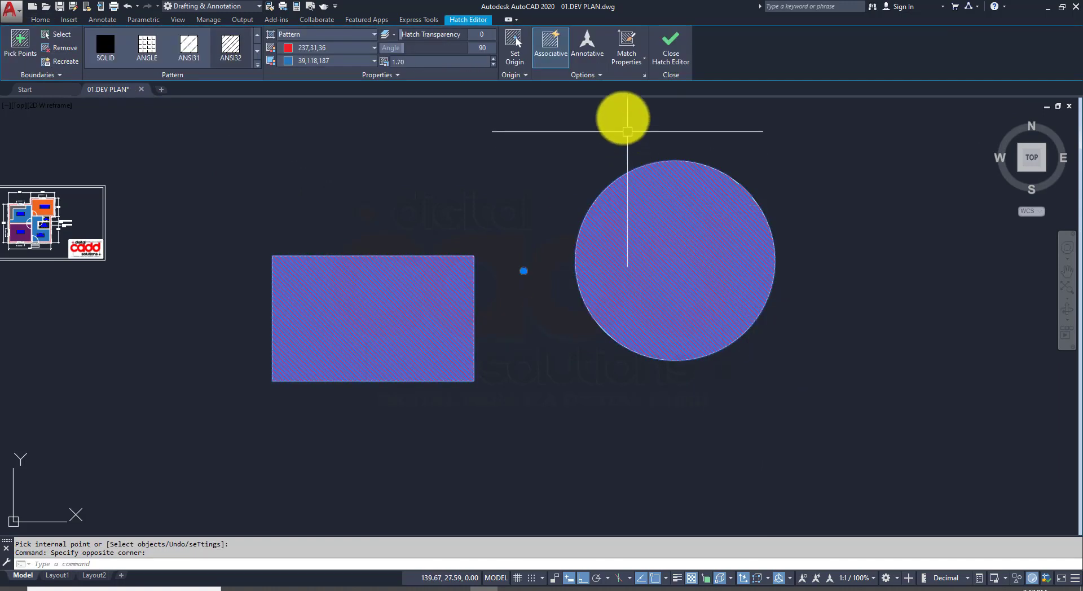
pyautogui.click(595, 56)
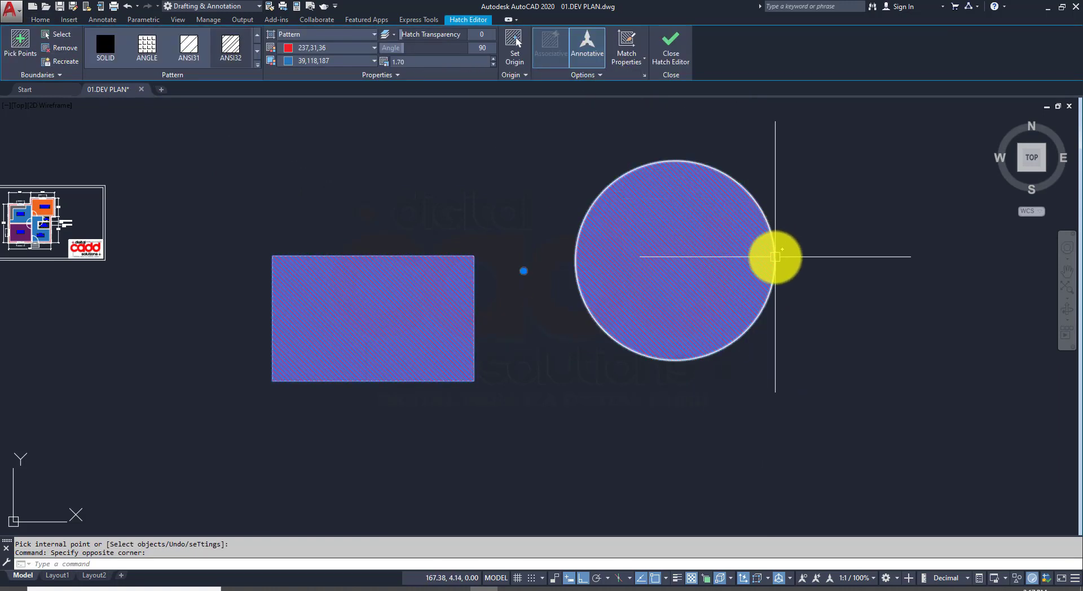
pyautogui.click(873, 581)
pyautogui.click(863, 441)
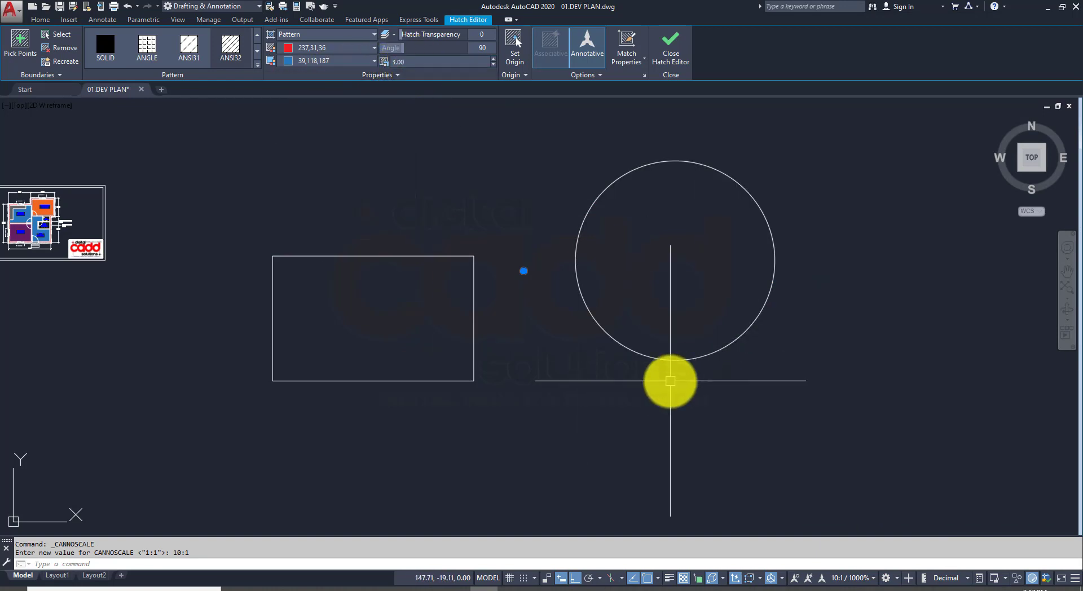
# Step: Set the hatch angle to 0 and scale to 0.10, with annotation scale back at 1:1
pyautogui.moveTo(402, 47); pyautogui.dragTo(321, 47)
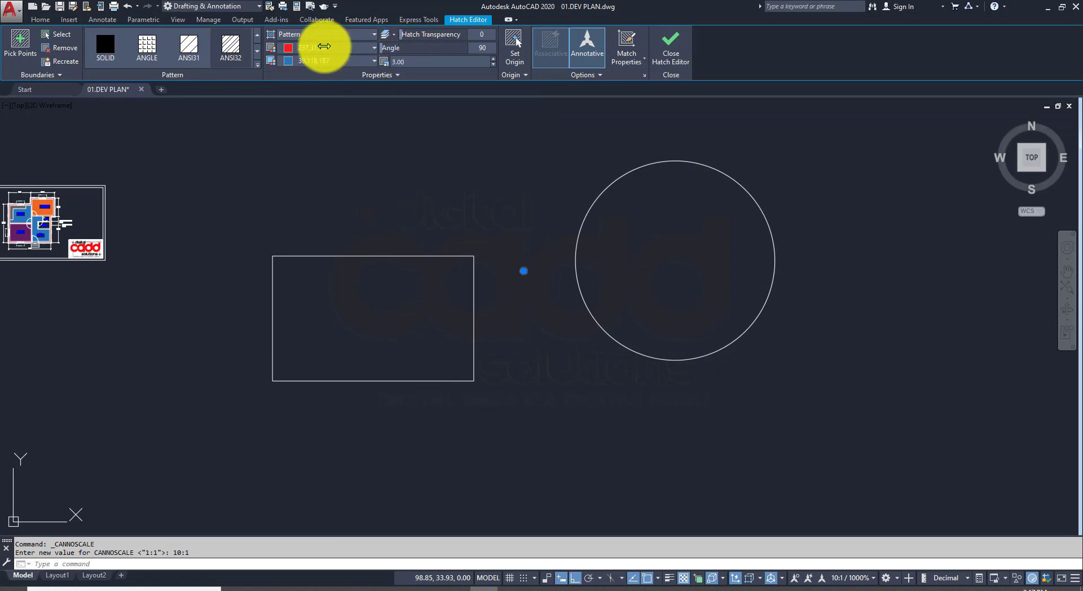
pyautogui.write('0.1')
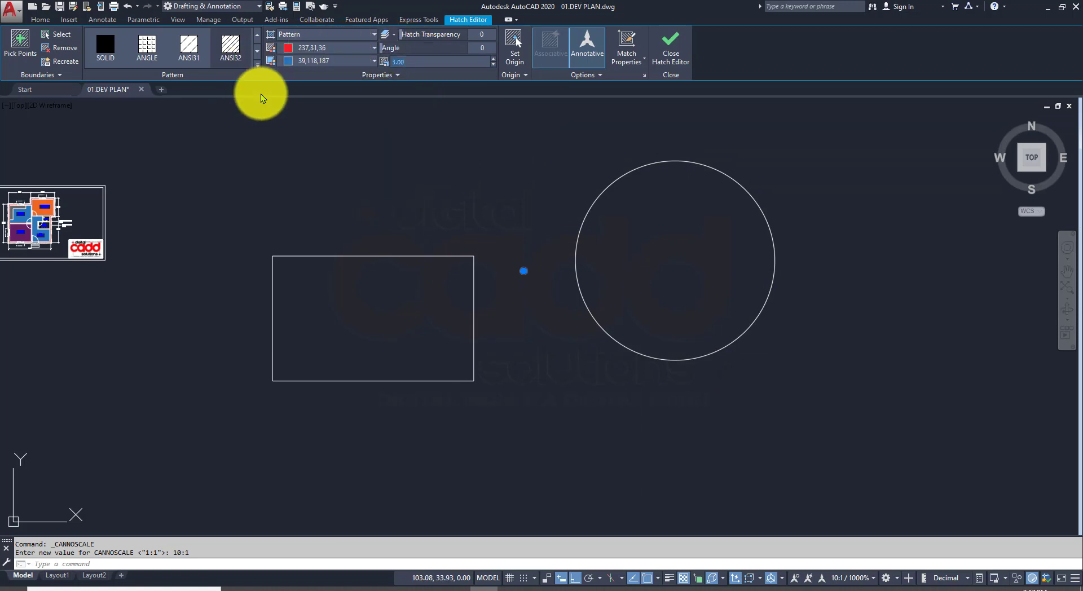
pyautogui.press('Return')
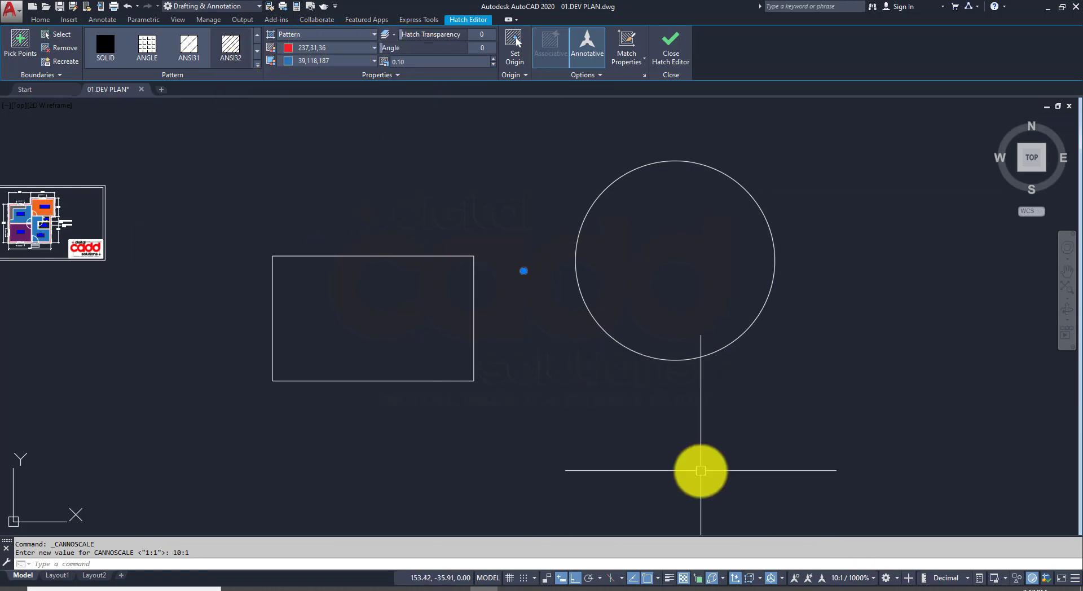
pyautogui.click(879, 581)
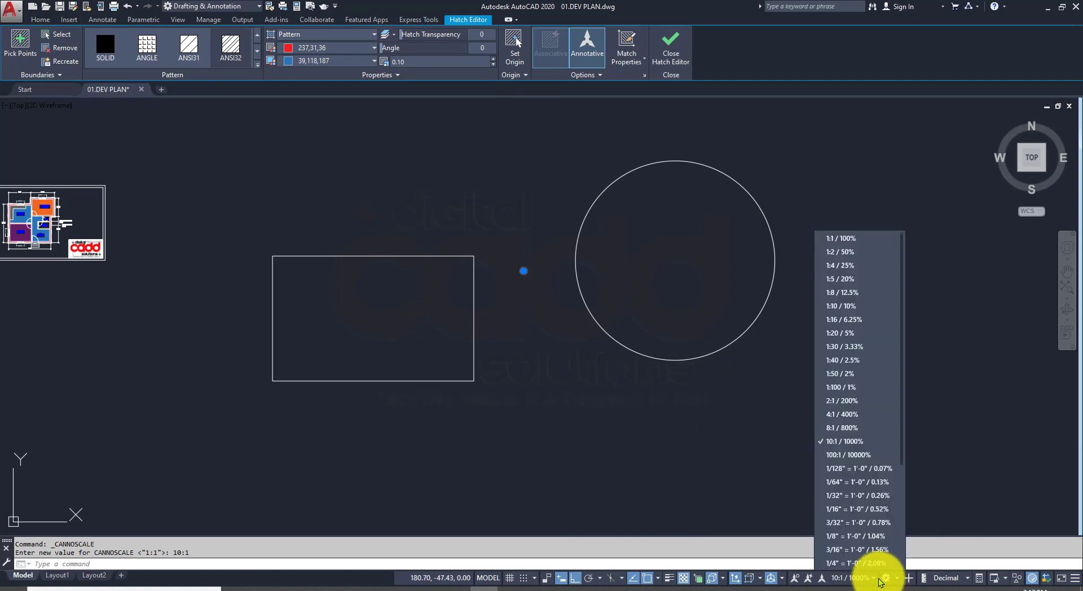
pyautogui.click(845, 244)
pyautogui.click(791, 363)
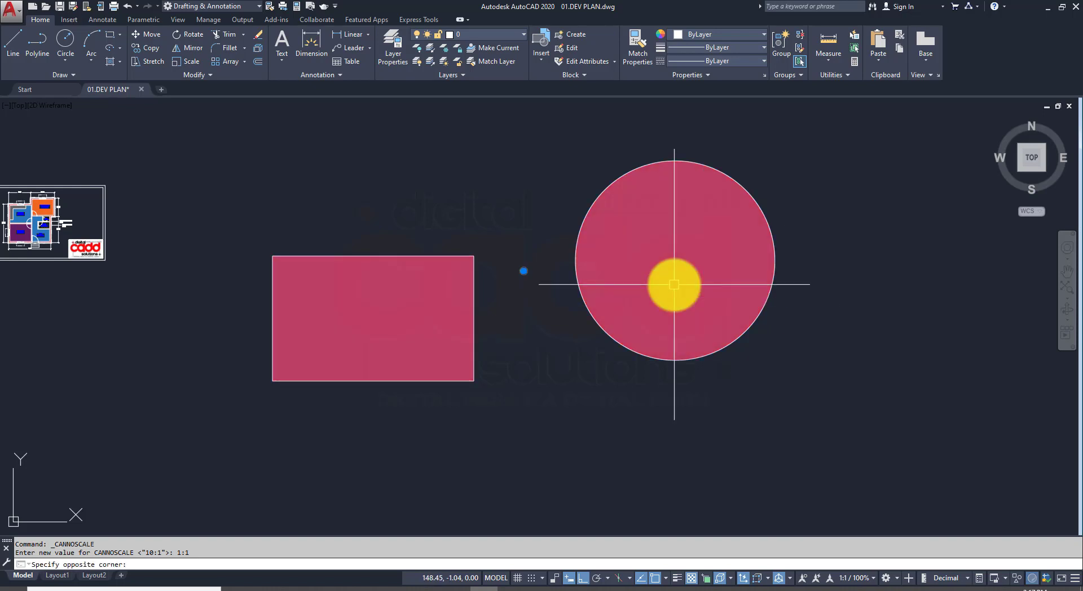
pyautogui.click(200, 65)
pyautogui.click(157, 61)
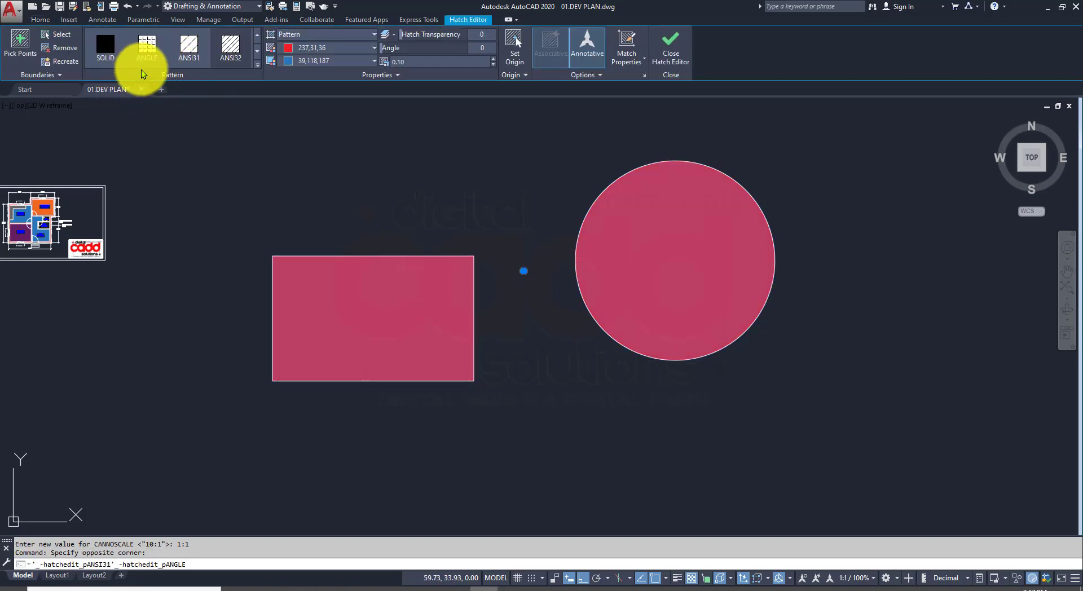
pyautogui.click(147, 61)
pyautogui.click(145, 51)
pyautogui.write('2')
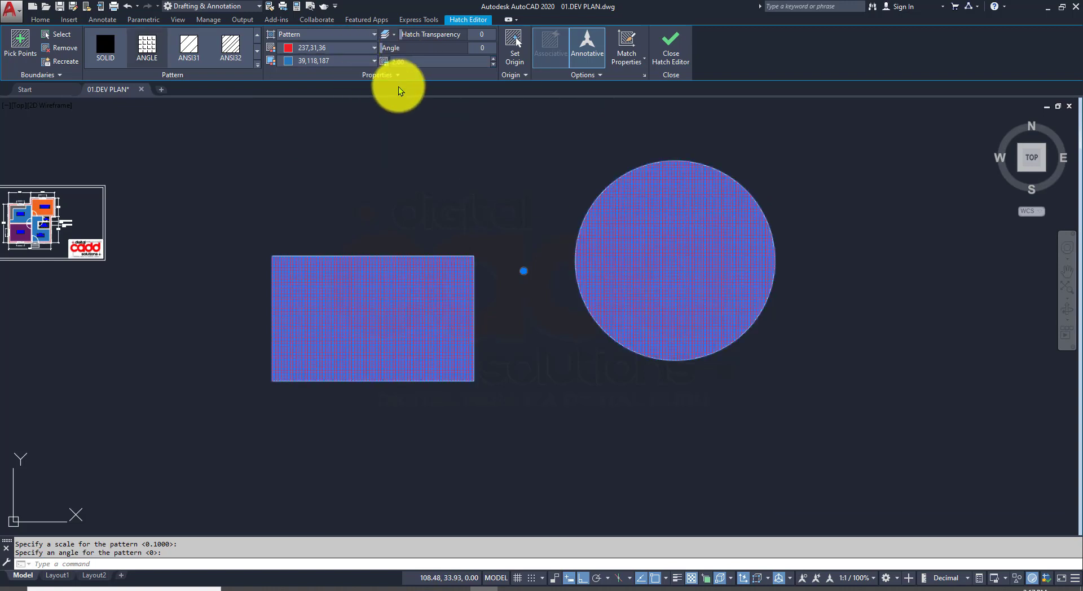
pyautogui.write('3')
pyautogui.press('Return')
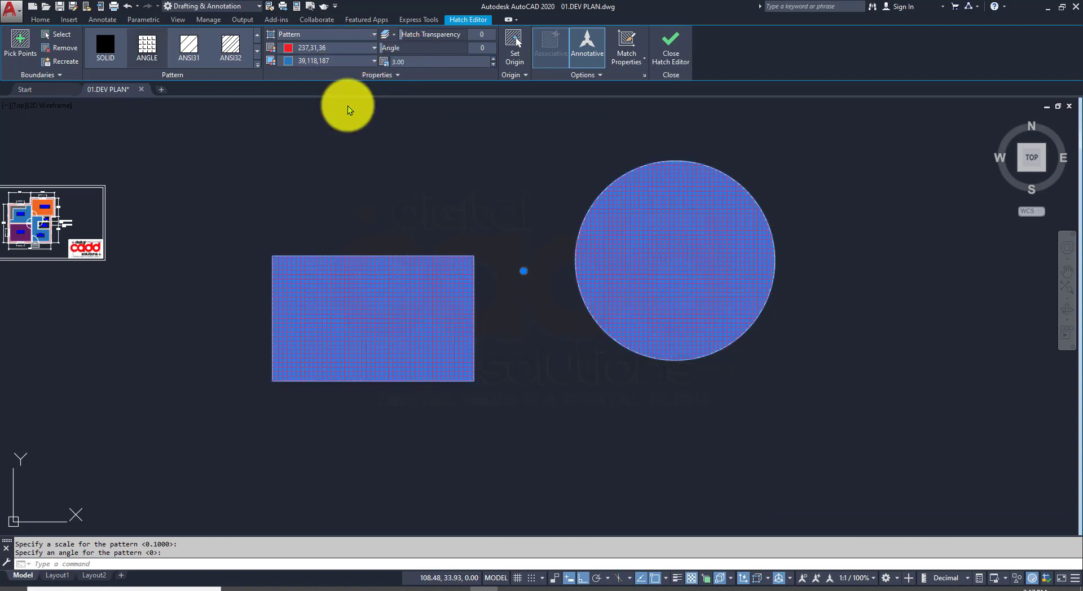
pyautogui.click(992, 507)
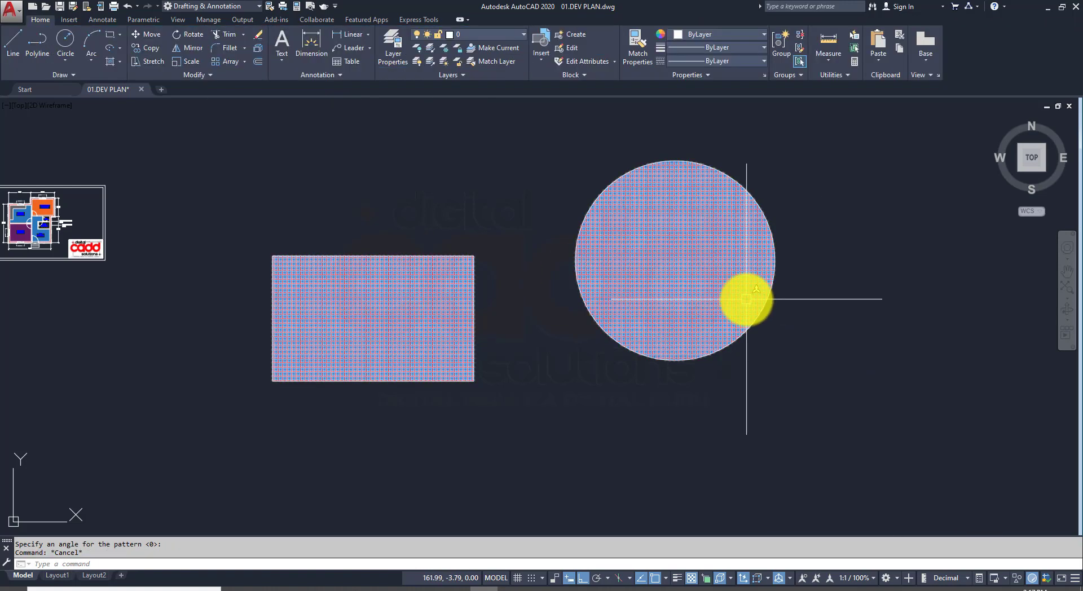
pyautogui.click(747, 299)
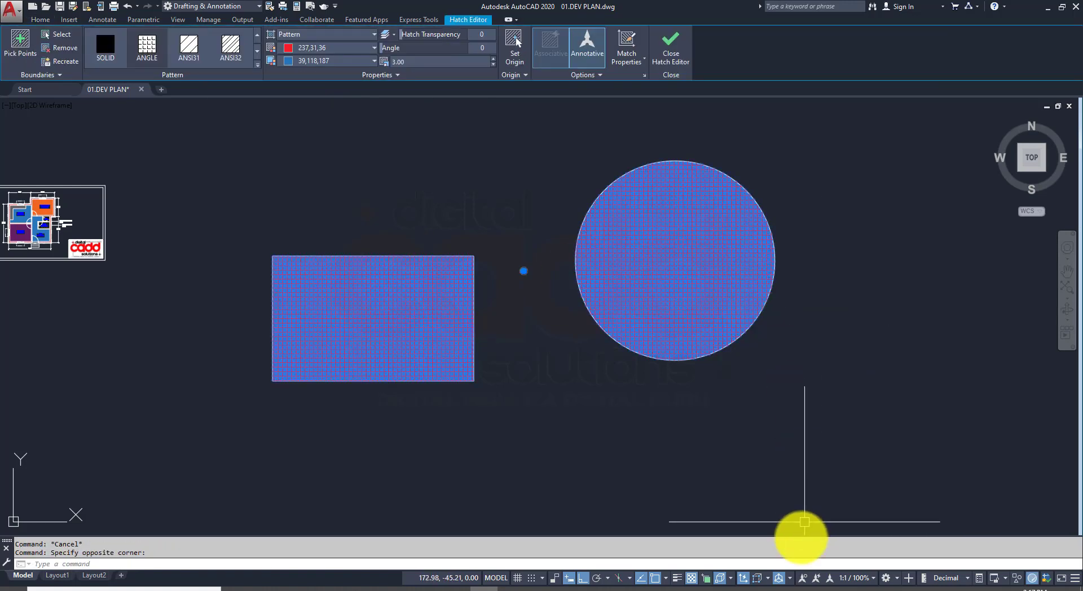
pyautogui.click(873, 581)
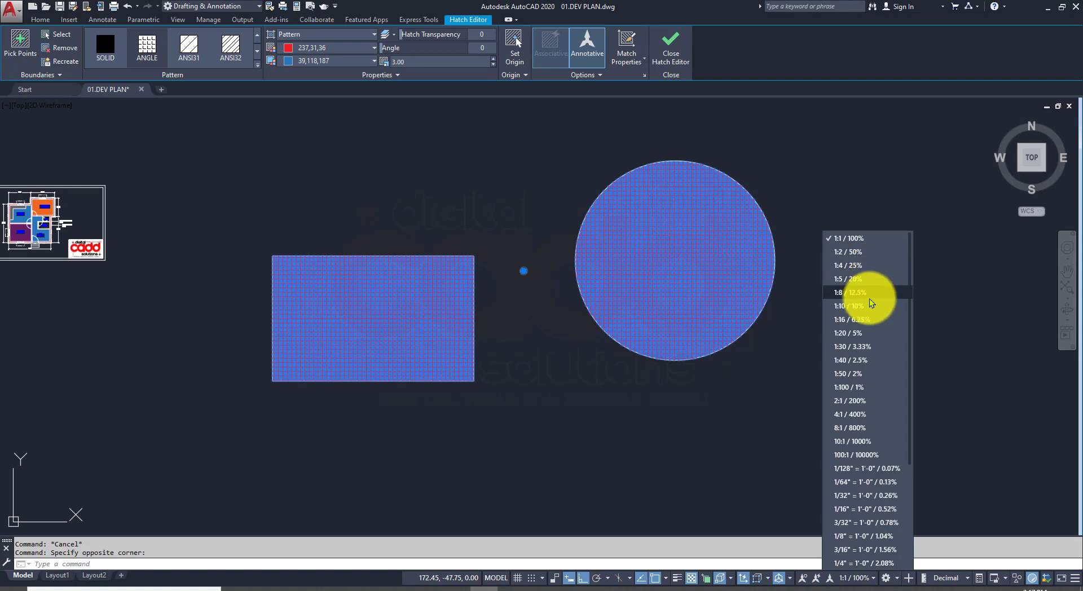
pyautogui.click(865, 401)
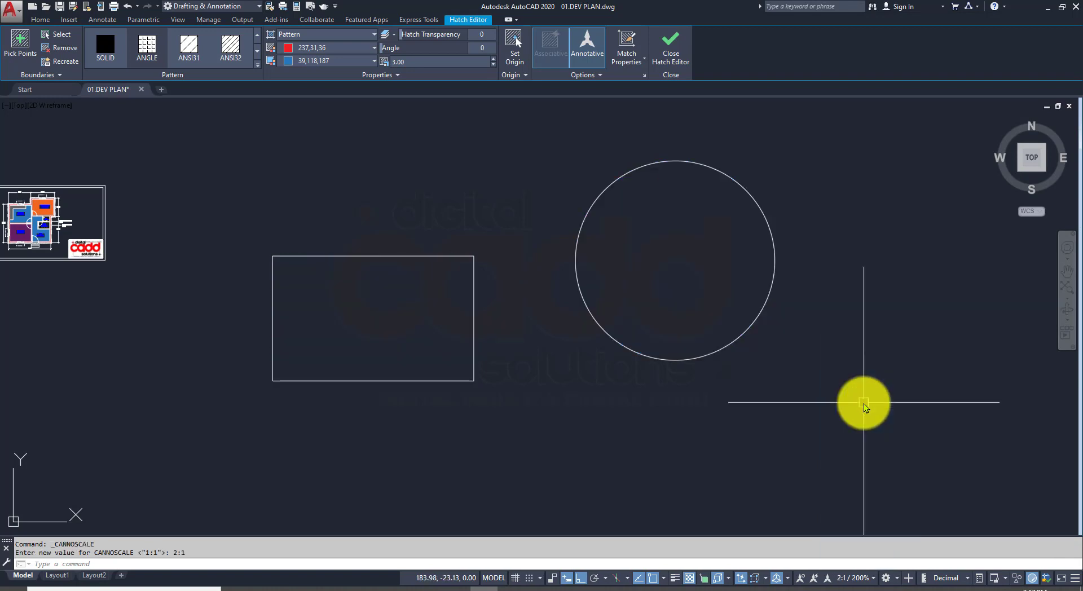
pyautogui.click(701, 357)
pyautogui.press('Escape')
pyautogui.hotkey('ctrl', 'z')
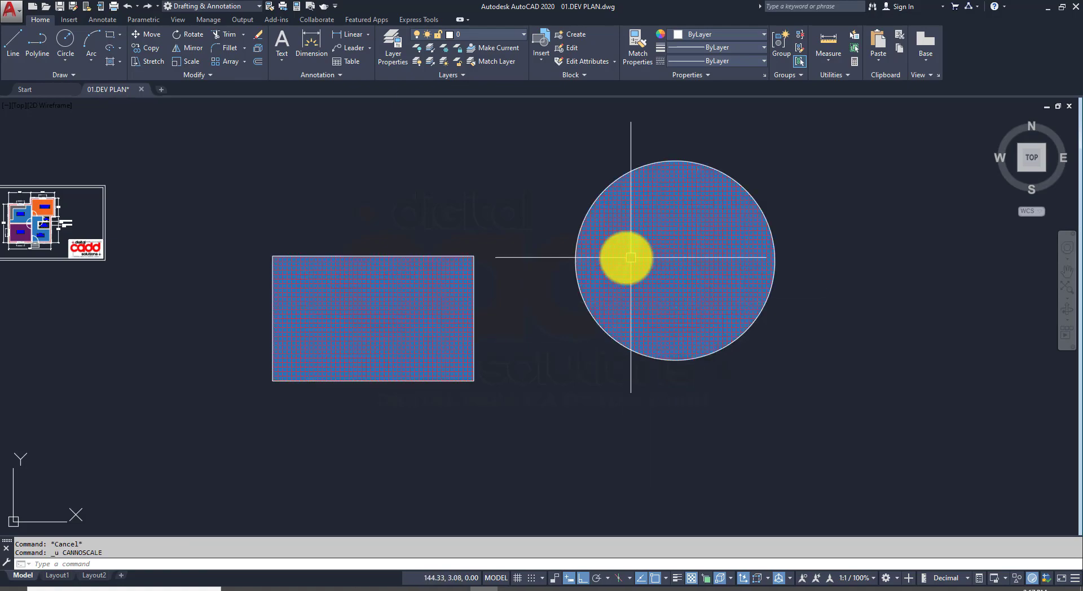
pyautogui.scroll(2, 666, 277)
pyautogui.moveTo(665, 277); pyautogui.dragTo(527, 268, button='middle')
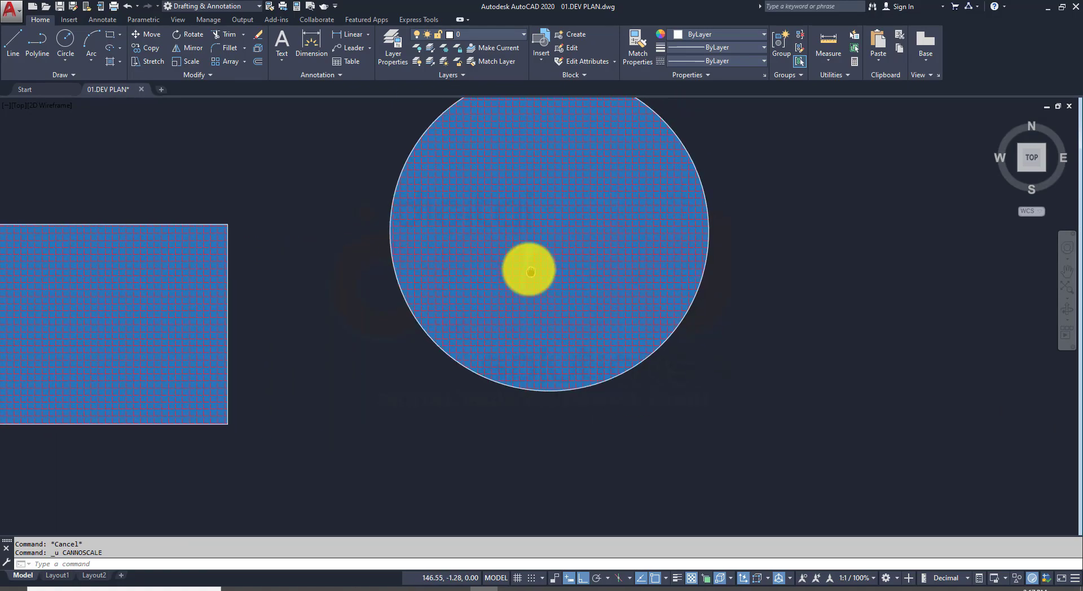
pyautogui.scroll(-2, 551, 280)
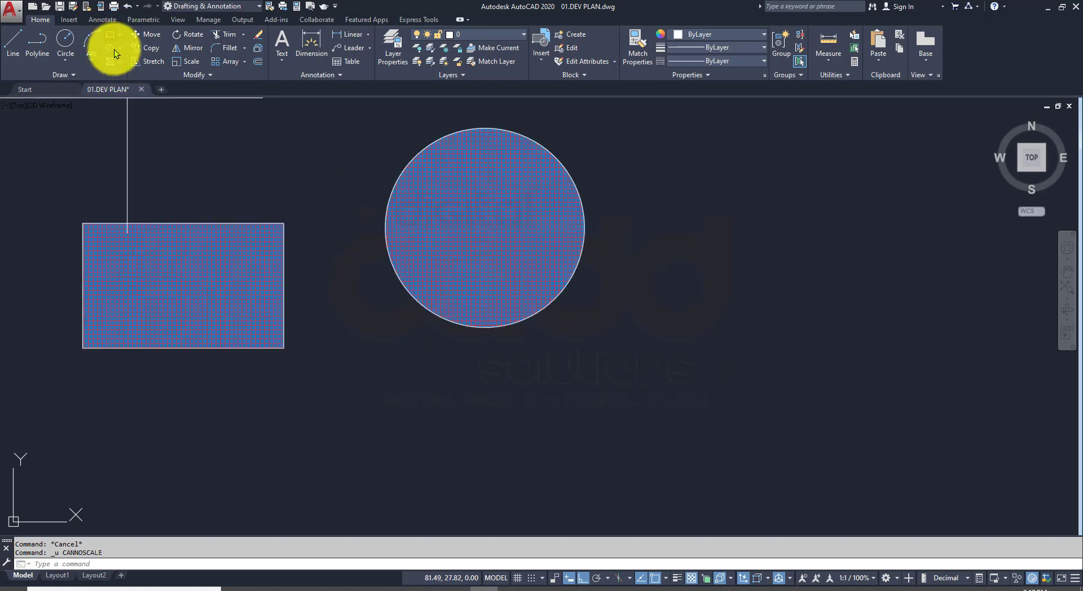
# Step: Draw a third rectangle at the lower right and start hatching inside it
pyautogui.click(110, 34)
pyautogui.click(764, 334)
pyautogui.click(973, 490)
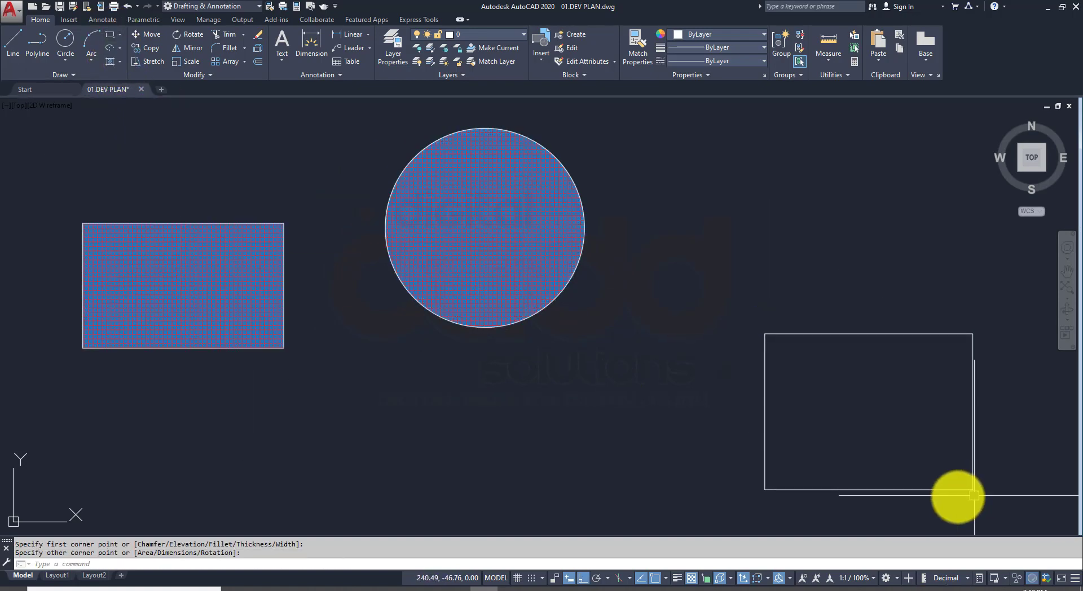
pyautogui.click(114, 63)
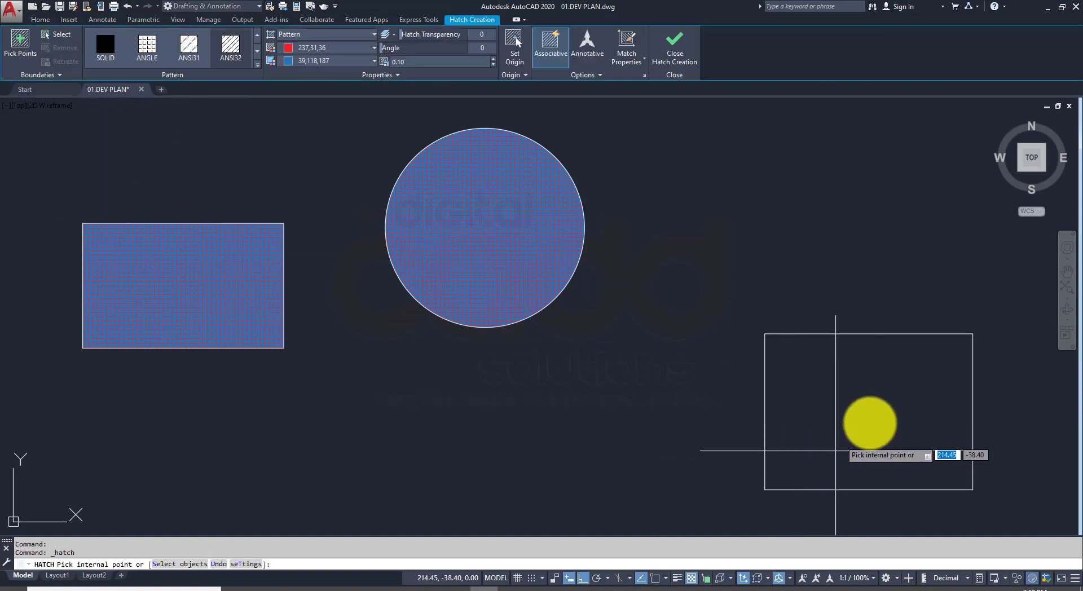
pyautogui.click(865, 425)
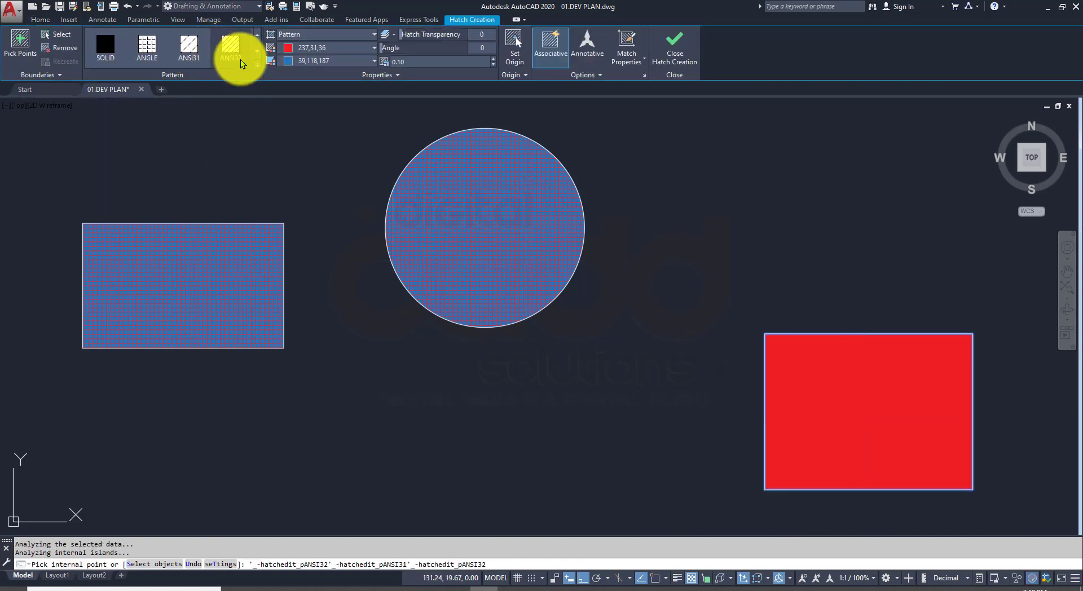
# Step: Give the new rectangle's hatch the AR-HBONE herringbone pattern at scale 2.00
pyautogui.click(257, 66)
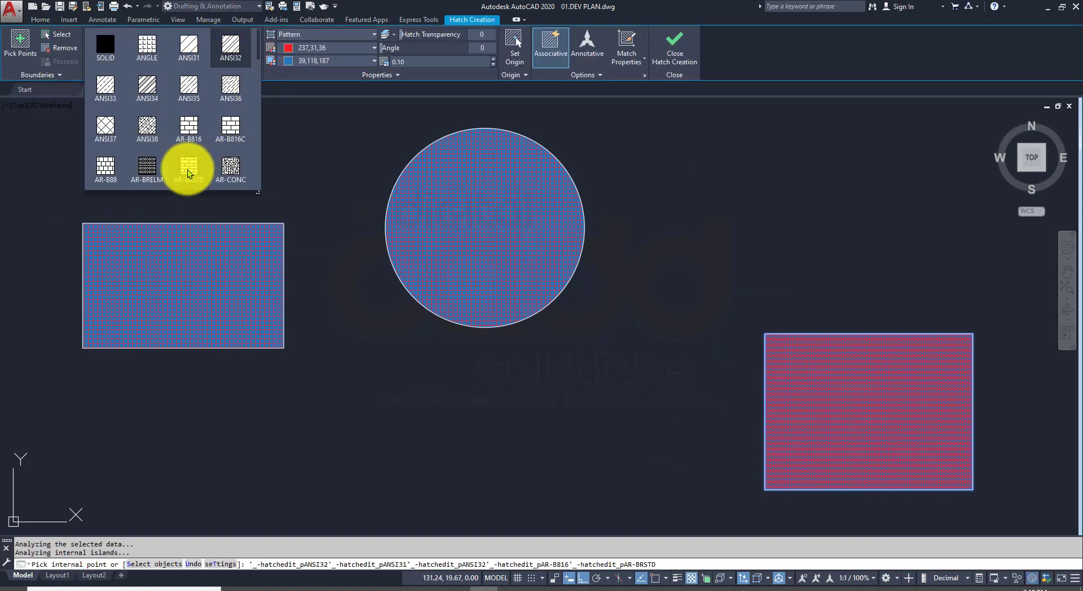
pyautogui.scroll(-4, 179, 173)
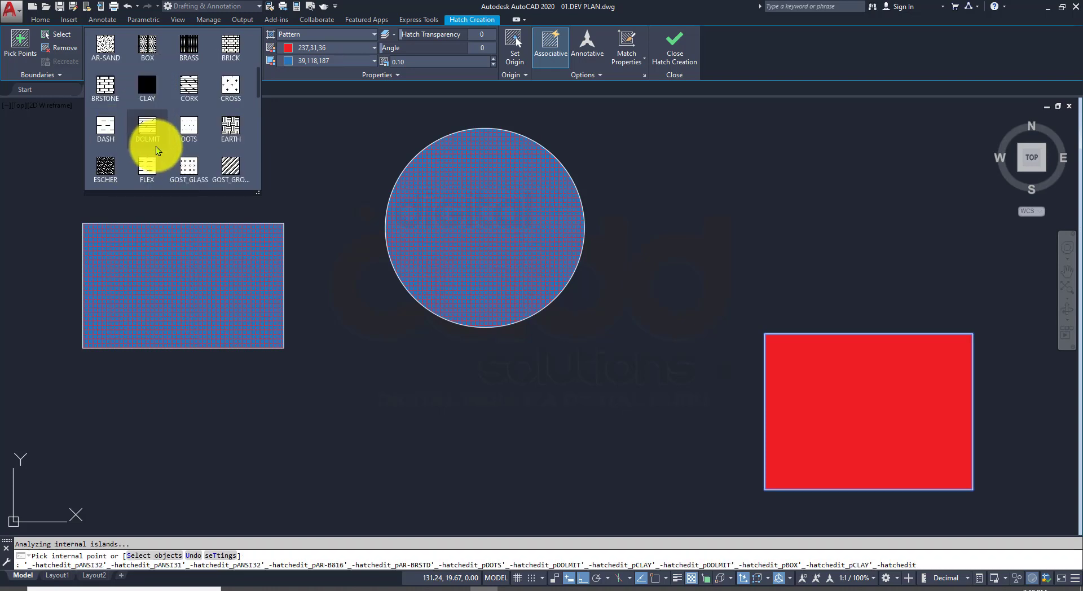
pyautogui.scroll(1, 131, 117)
pyautogui.click(110, 87)
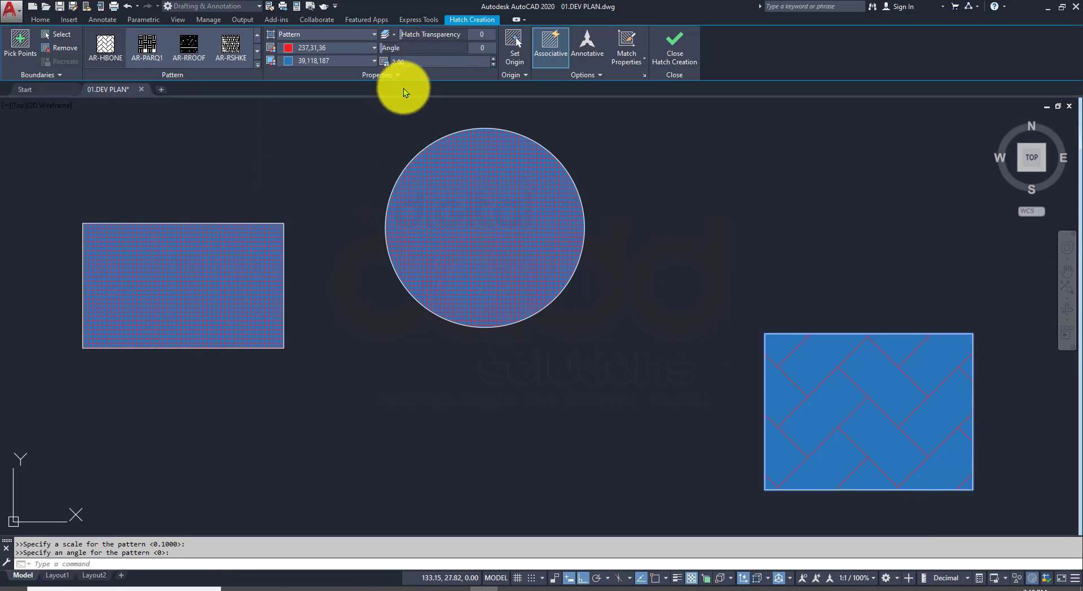
pyautogui.press('Escape')
pyautogui.press('Escape')
pyautogui.moveTo(722, 423); pyautogui.dragTo(655, 426, button='middle')
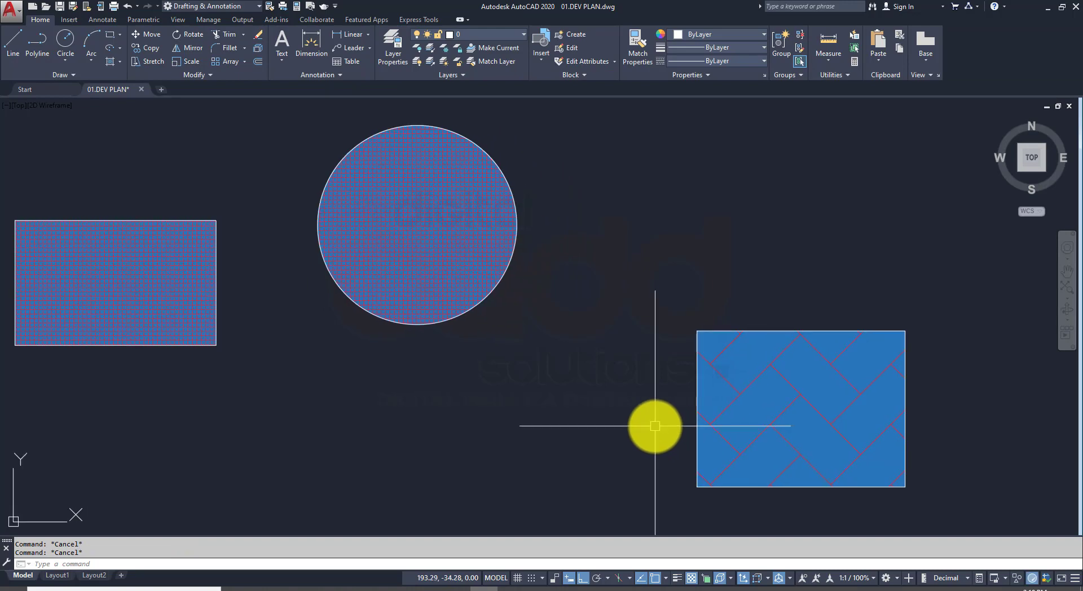
pyautogui.click(834, 285)
# Step: Attempt matching properties between the herringbone and grid hatches, undoing the wrong results
pyautogui.click(855, 401)
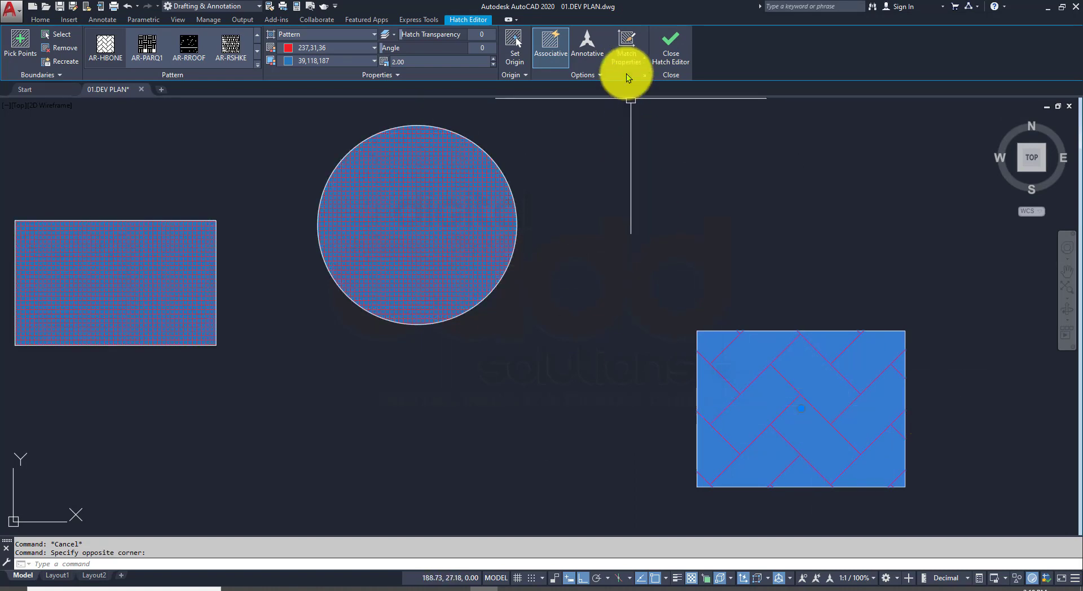
pyautogui.click(627, 38)
pyautogui.click(459, 236)
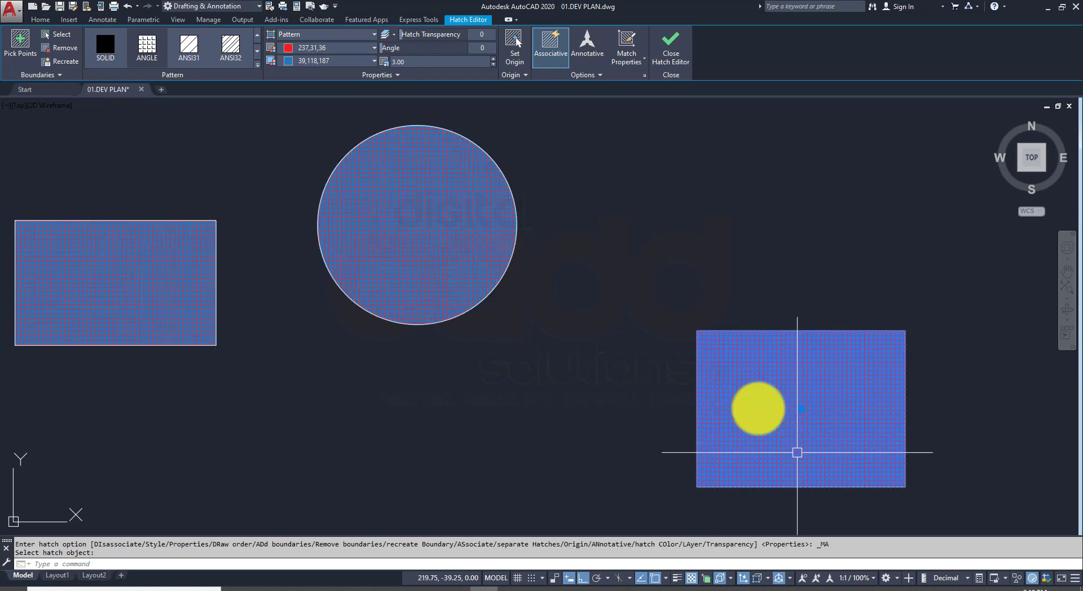
pyautogui.hotkey('ctrl', 'z')
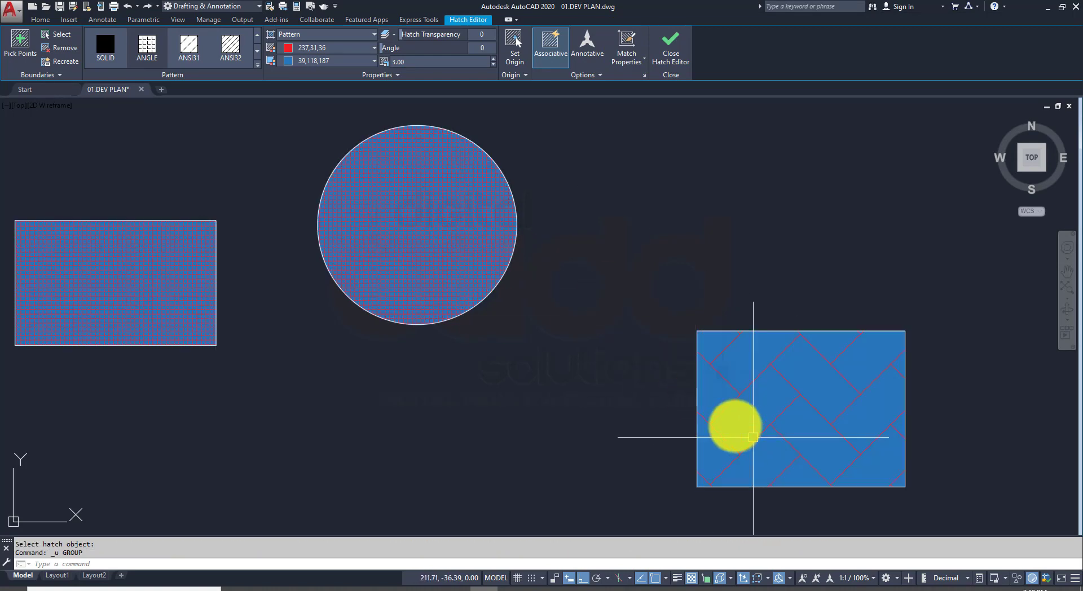
pyautogui.click(423, 245)
pyautogui.click(424, 244)
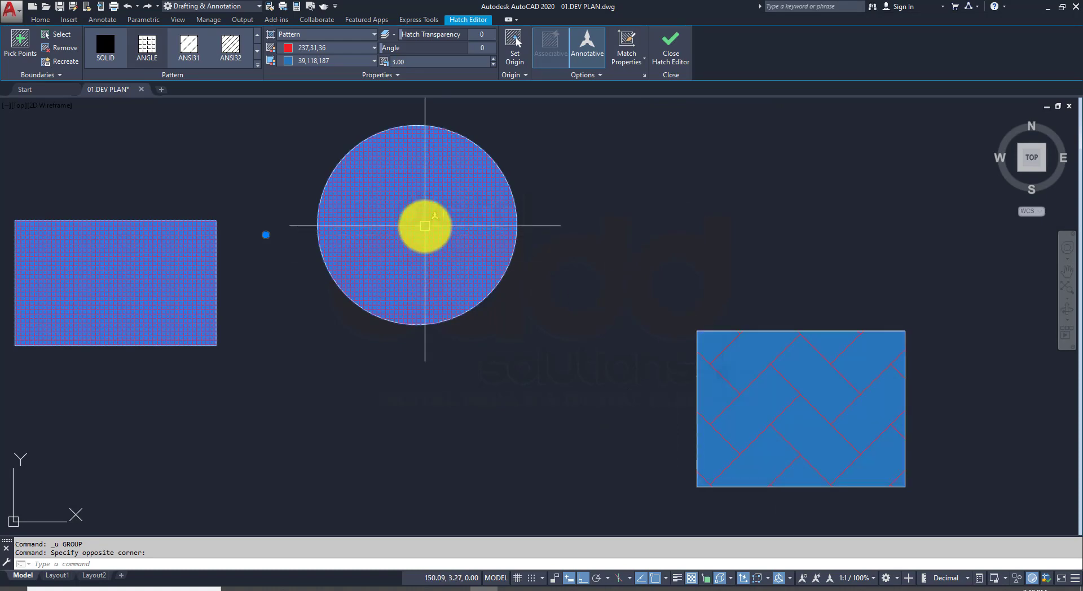
pyautogui.click(625, 44)
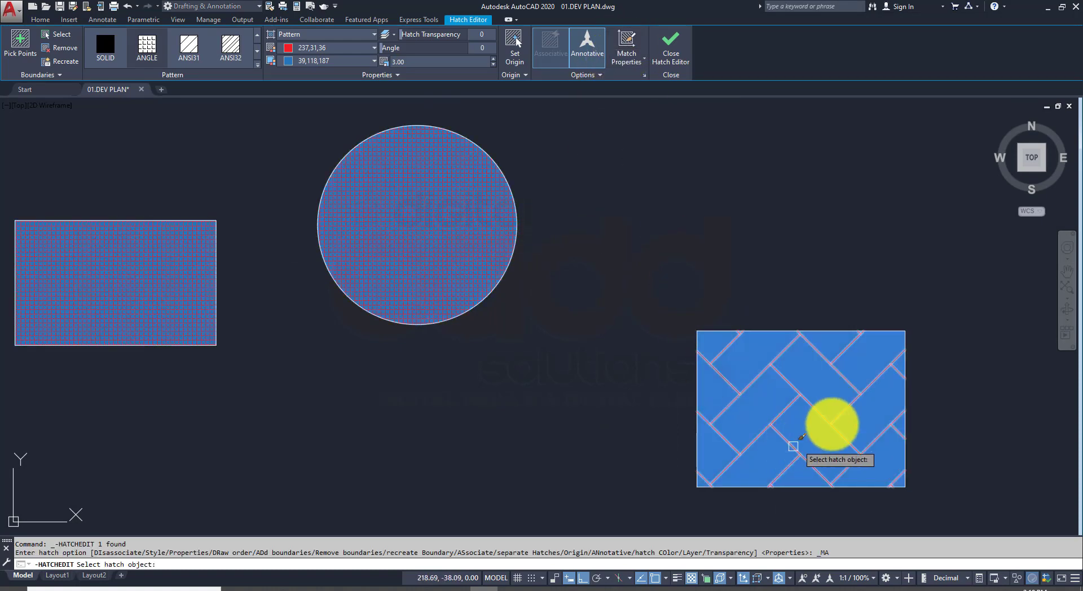
pyautogui.click(830, 427)
pyautogui.moveTo(335, 258); pyautogui.dragTo(371, 272, button='middle')
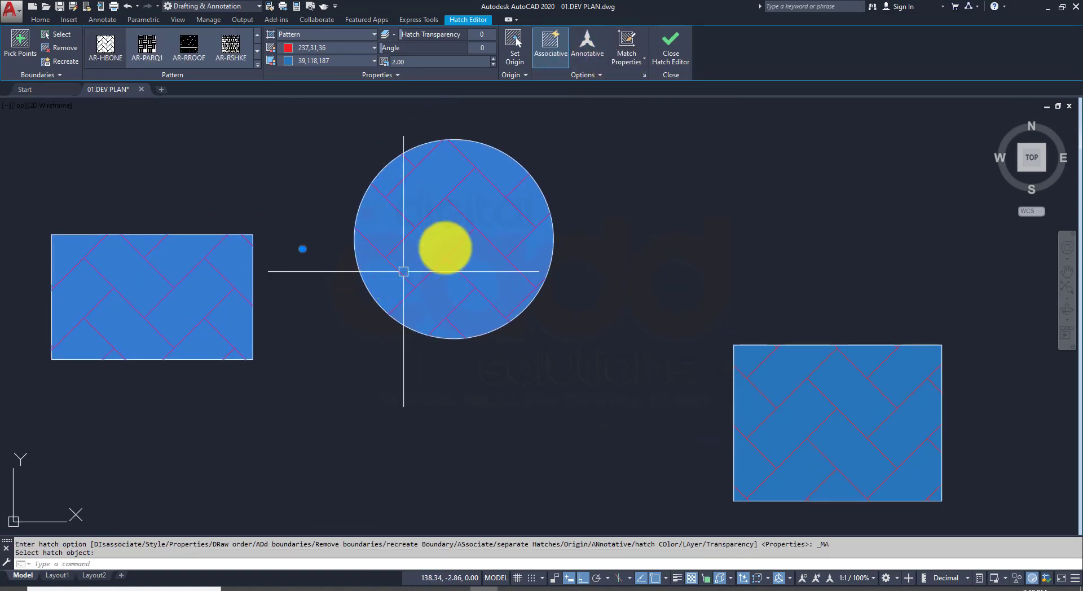
pyautogui.press('Escape')
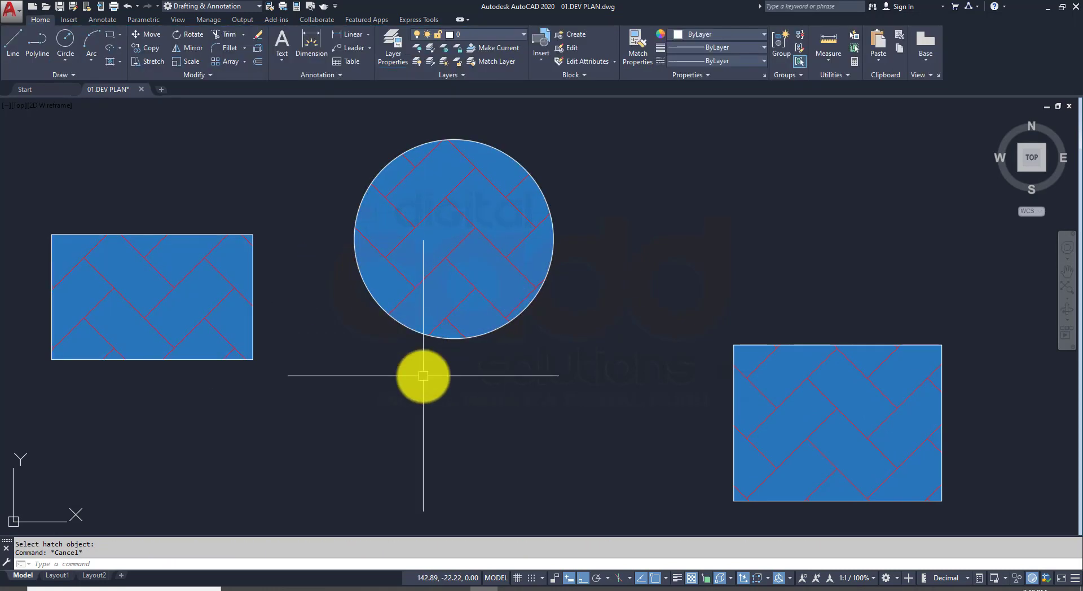
pyautogui.hotkey('ctrl', 'z')
pyautogui.hotkey('ctrl', 'z')
pyautogui.write('MA')
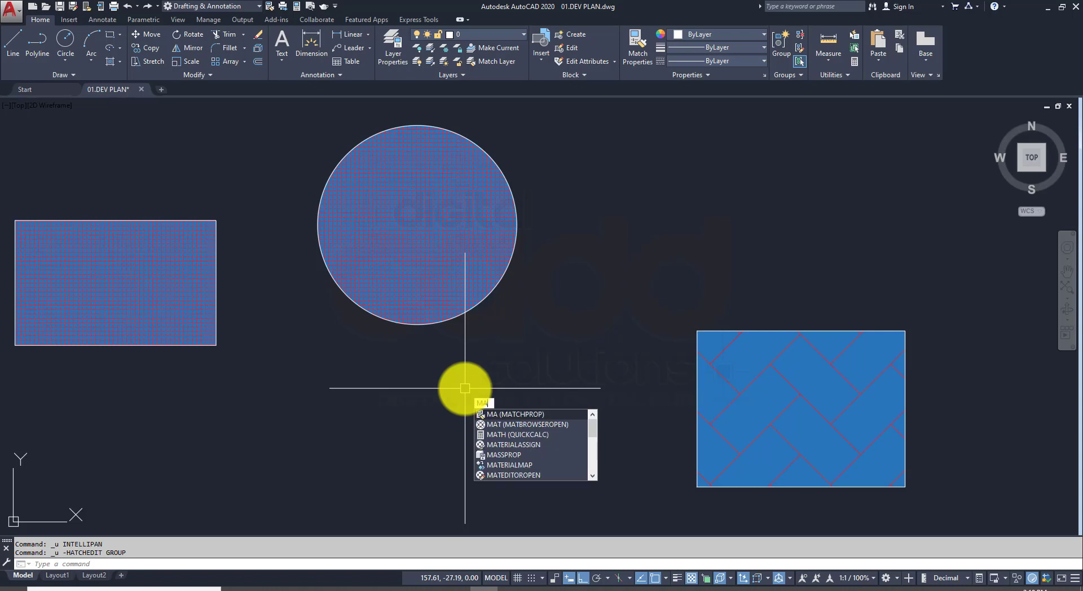
# Step: Match the circle and left rectangle hatches to the lower-right herringbone hatch
pyautogui.press('Return')
pyautogui.click(758, 415)
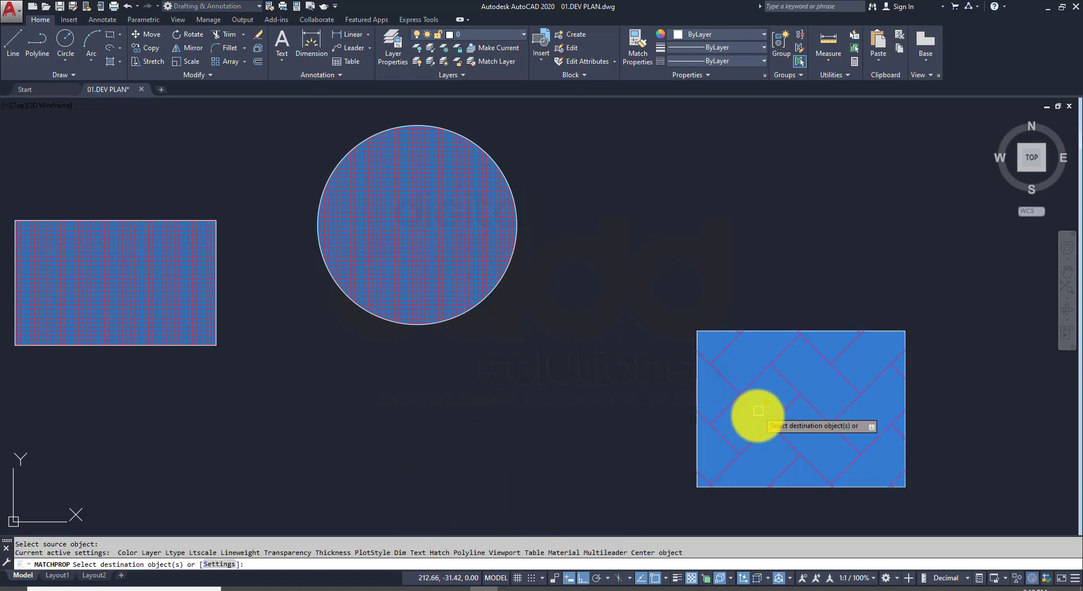
pyautogui.click(422, 258)
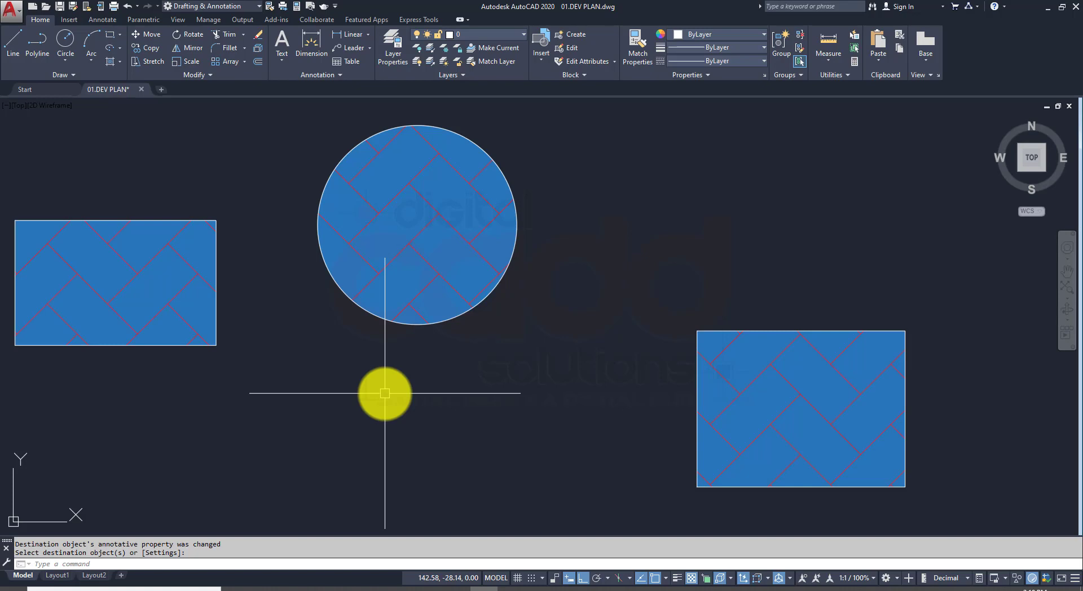
pyautogui.moveTo(368, 376); pyautogui.dragTo(405, 398, button='middle')
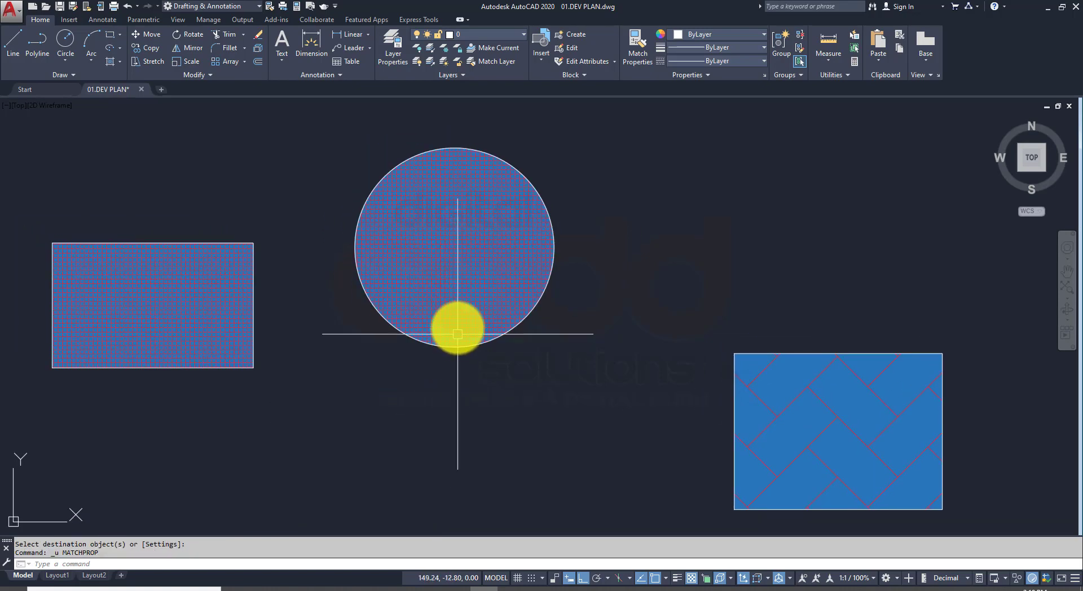
pyautogui.click(462, 314)
pyautogui.click(462, 313)
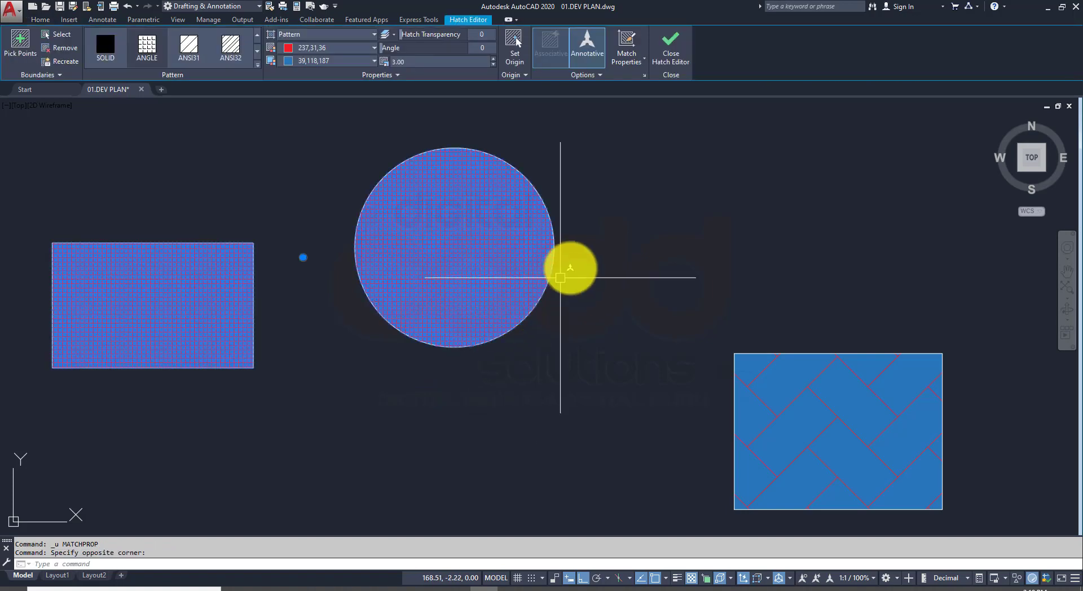
pyautogui.click(621, 41)
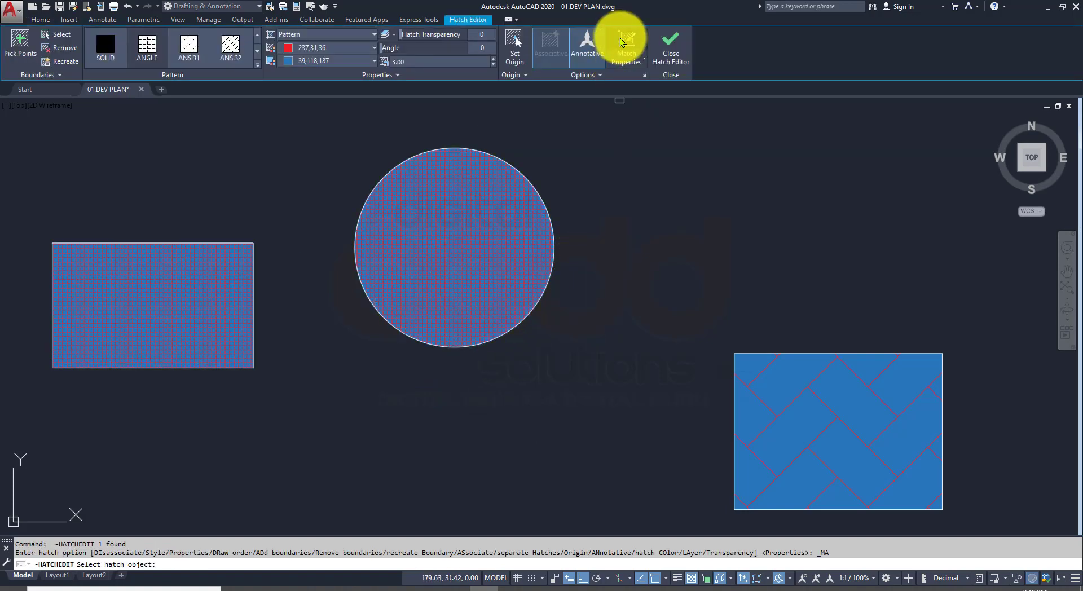
pyautogui.click(855, 438)
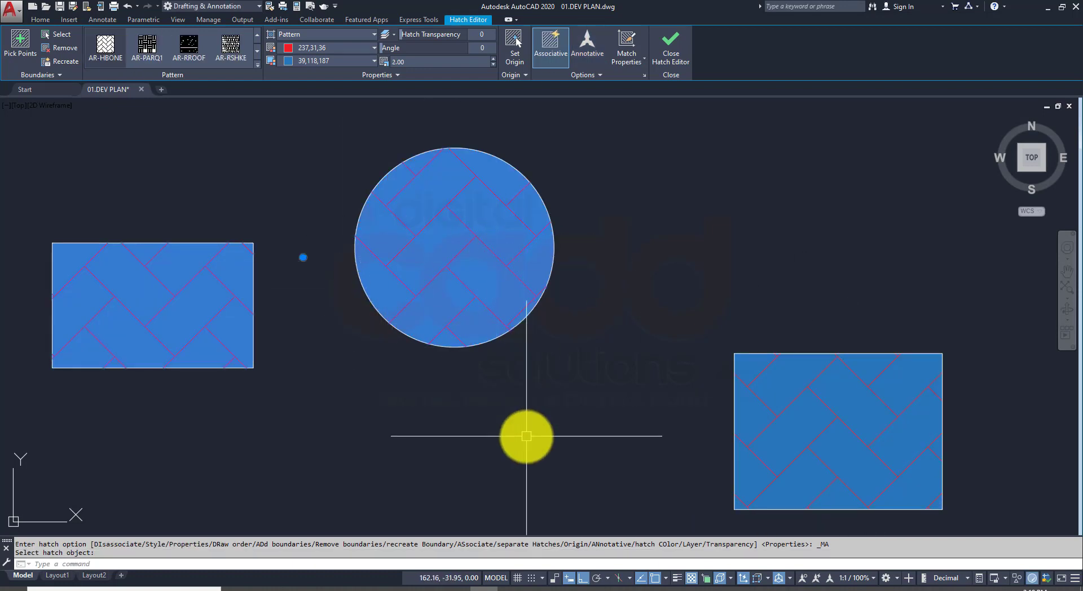
pyautogui.press('Escape')
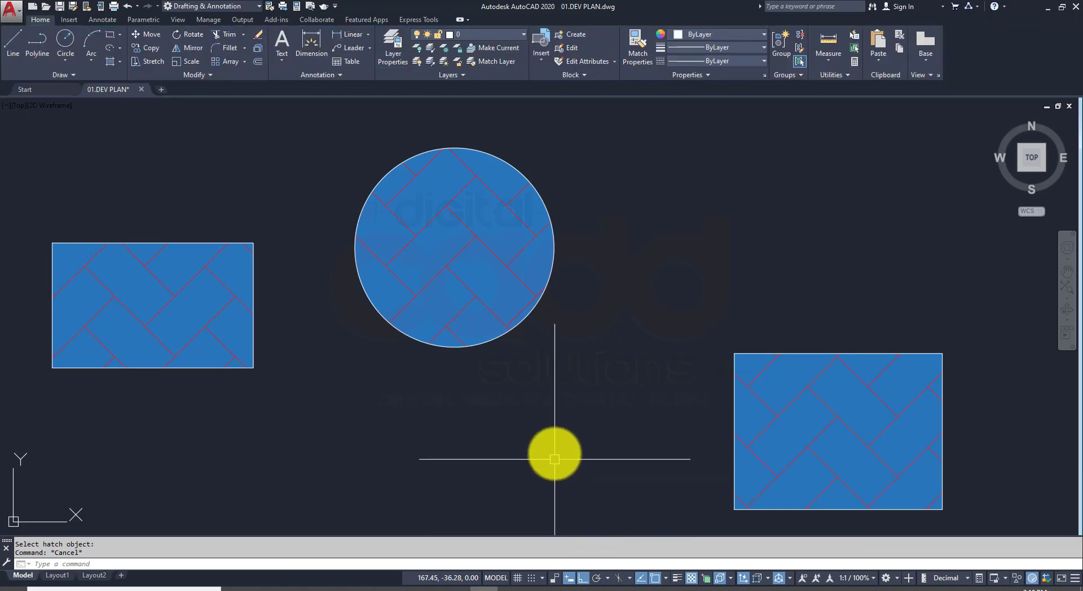
pyautogui.moveTo(552, 451)
pyautogui.mouseDown(button='middle')
pyautogui.moveTo(520, 399)
pyautogui.moveTo(612, 392)
pyautogui.moveTo(713, 449)
pyautogui.moveTo(701, 435)
pyautogui.mouseUp(button='middle')
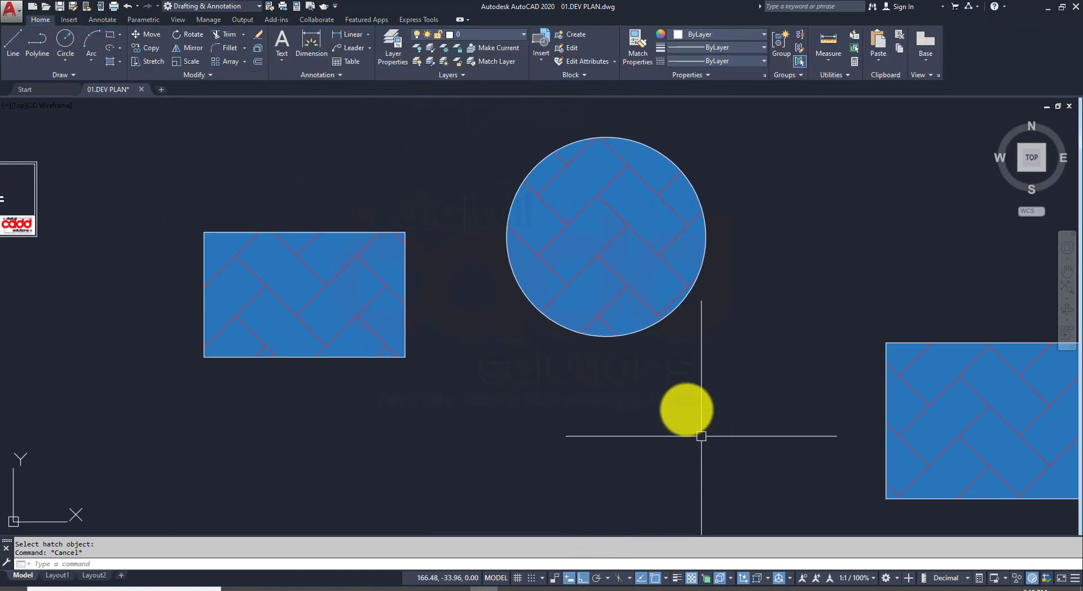
# Step: Erase the three herringbone hatches
pyautogui.click(455, 246)
pyautogui.click(342, 307)
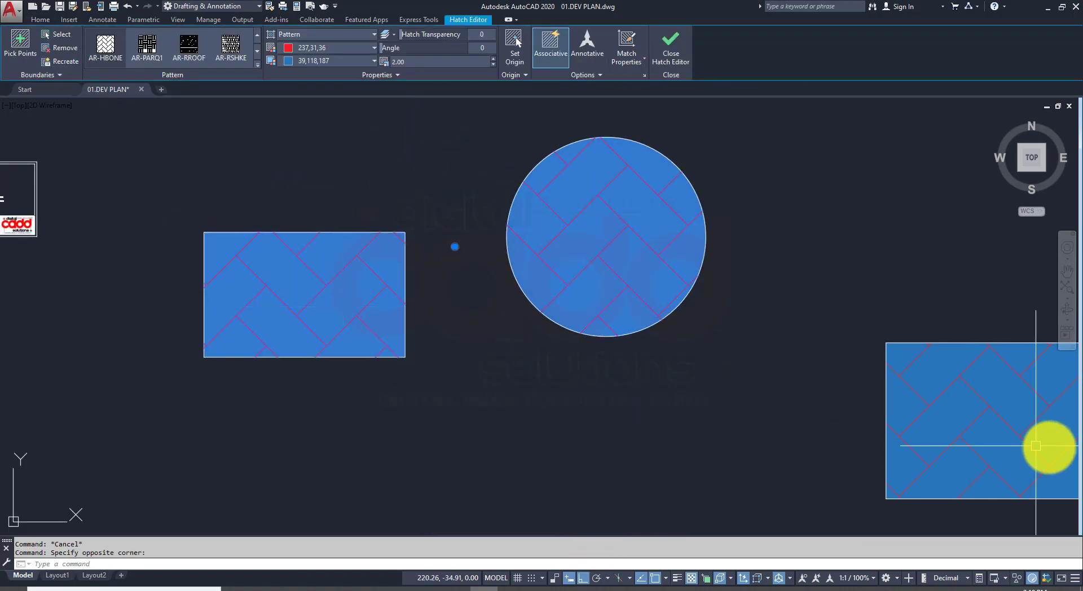
pyautogui.click(990, 420)
pyautogui.write('E')
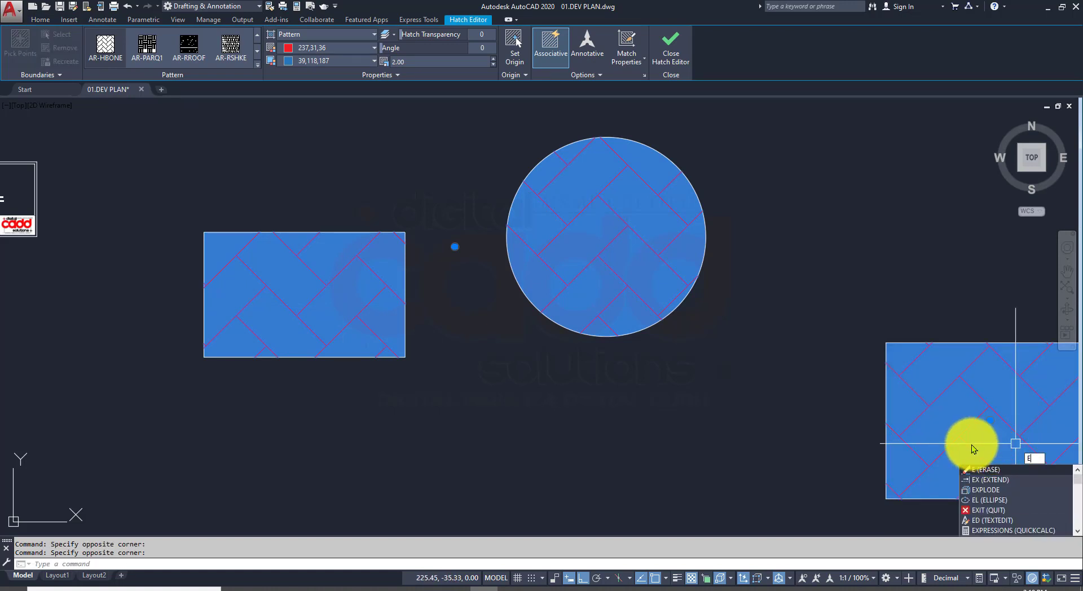
pyautogui.press('Return')
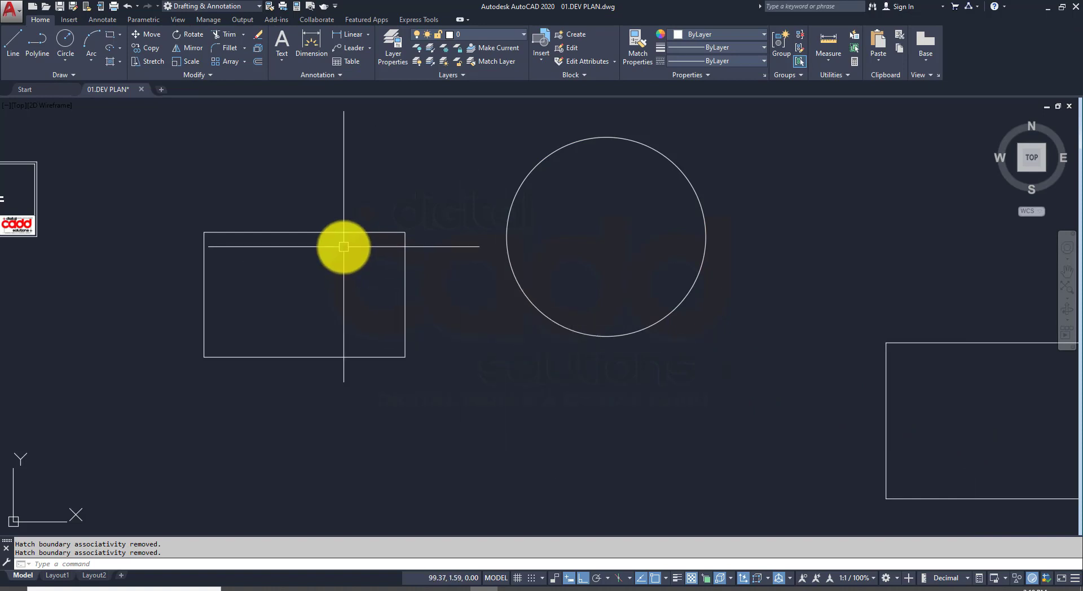
# Step: Draw a small and a larger concentric circle inside the left rectangle
pyautogui.click(66, 39)
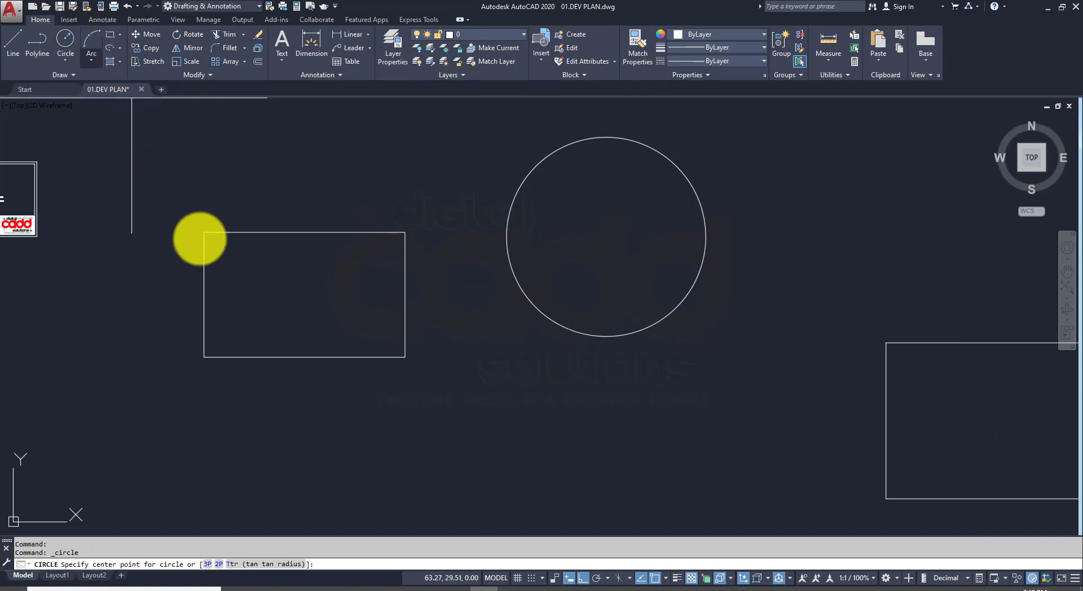
pyautogui.scroll(2, 259, 278)
pyautogui.click(316, 304)
pyautogui.click(345, 344)
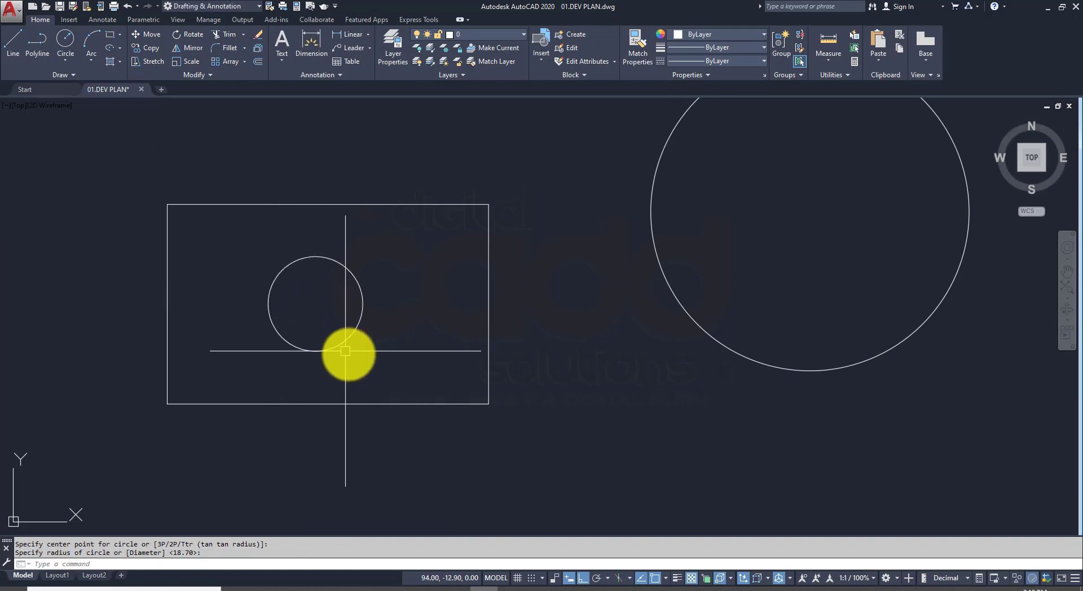
pyautogui.press('Return')
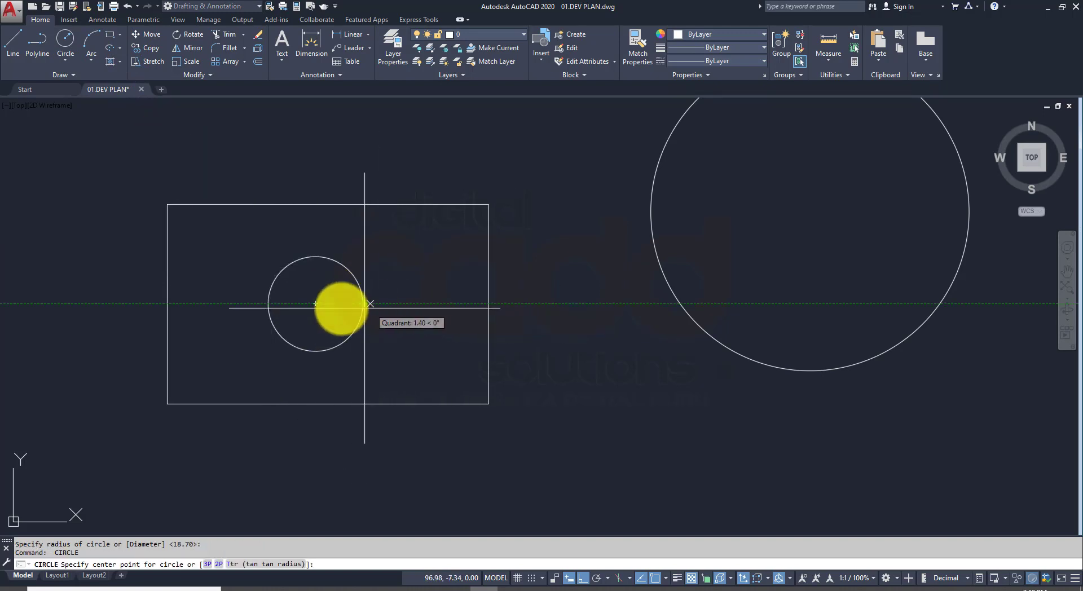
pyautogui.click(316, 304)
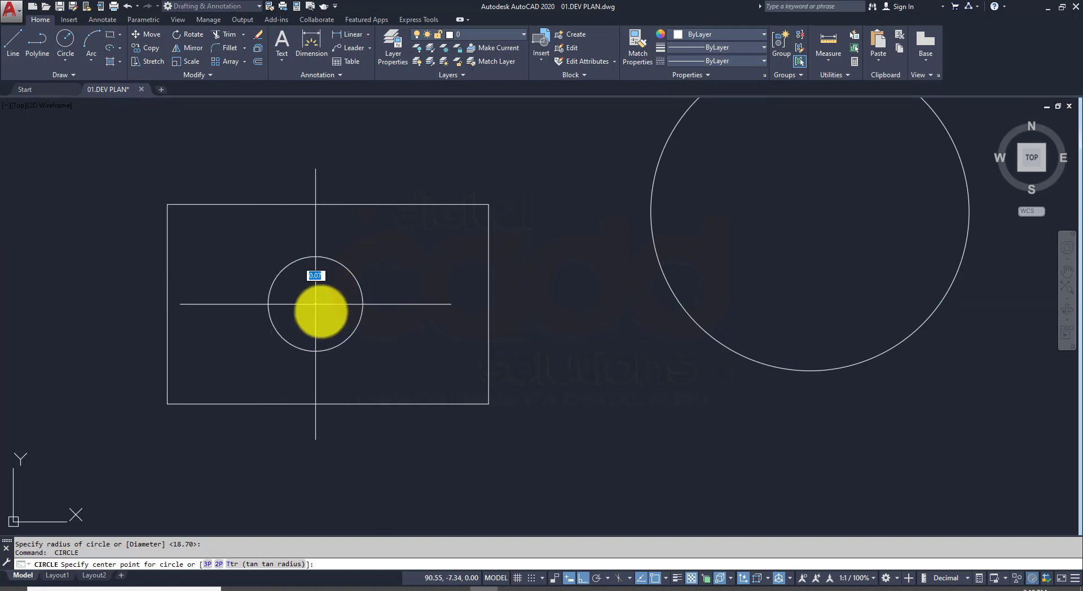
pyautogui.click(394, 354)
pyautogui.moveTo(439, 216); pyautogui.dragTo(423, 269, button='middle')
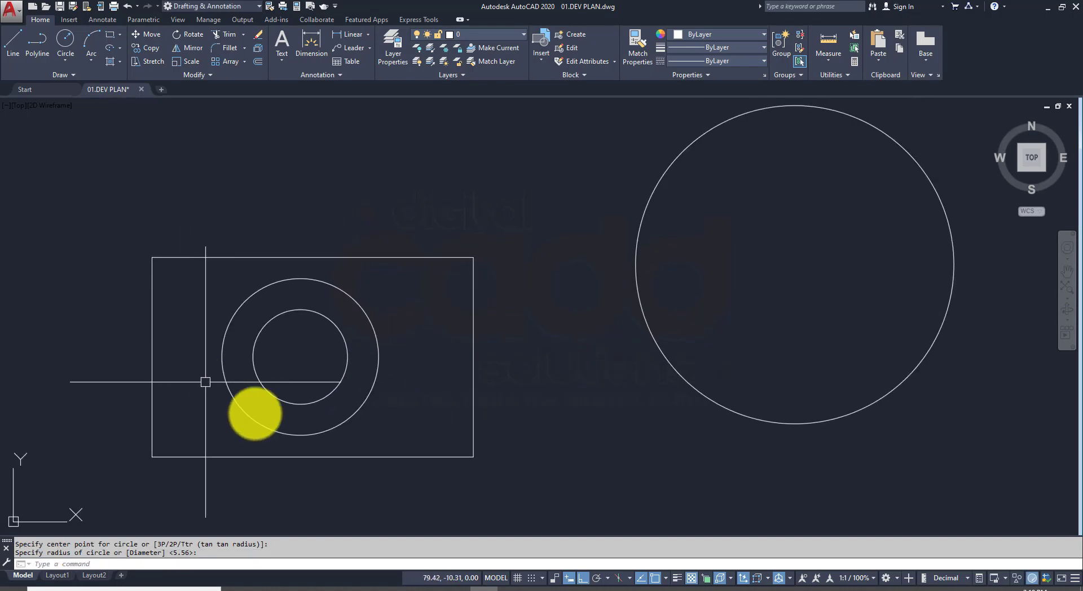
pyautogui.click(109, 38)
pyautogui.scroll(2, 276, 333)
# Step: Draw a small rectangle near the circles' centre
pyautogui.click(276, 325)
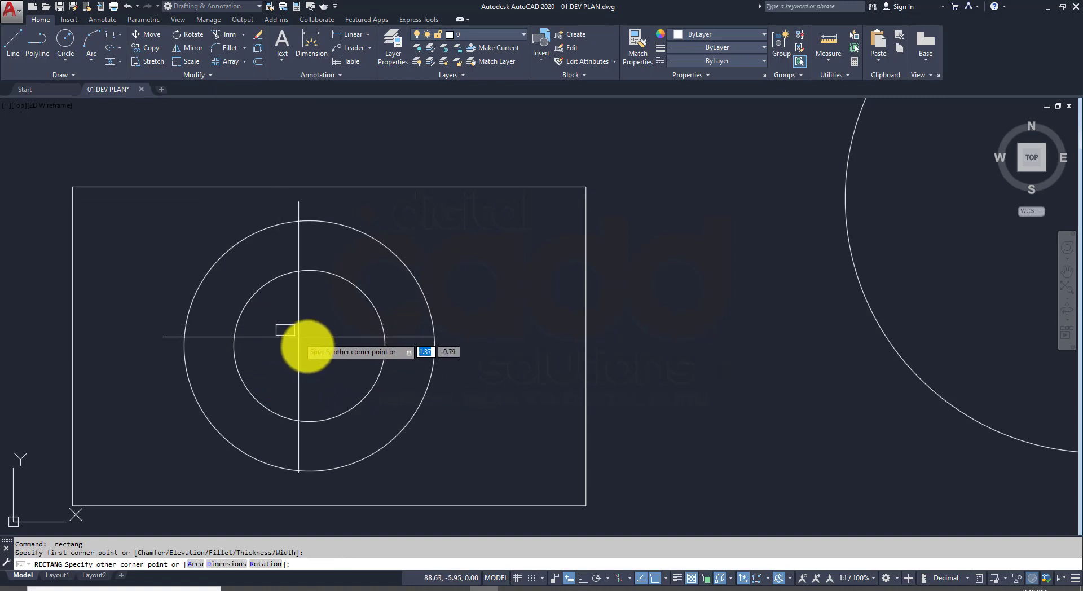
pyautogui.click(349, 374)
pyautogui.scroll(-2, 347, 374)
pyautogui.scroll(-2, 431, 383)
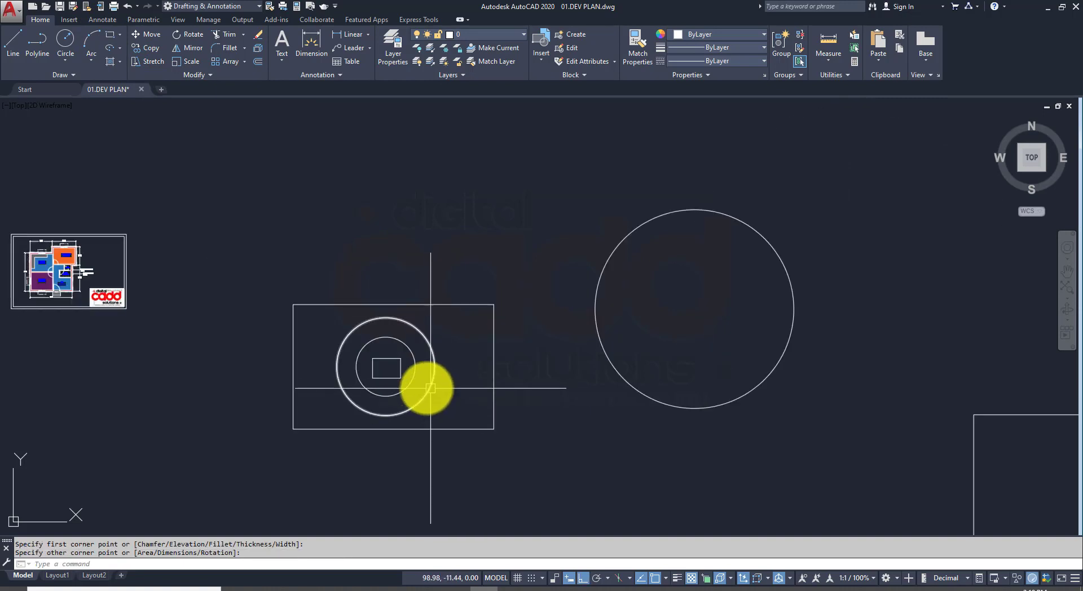
pyautogui.scroll(2, 418, 382)
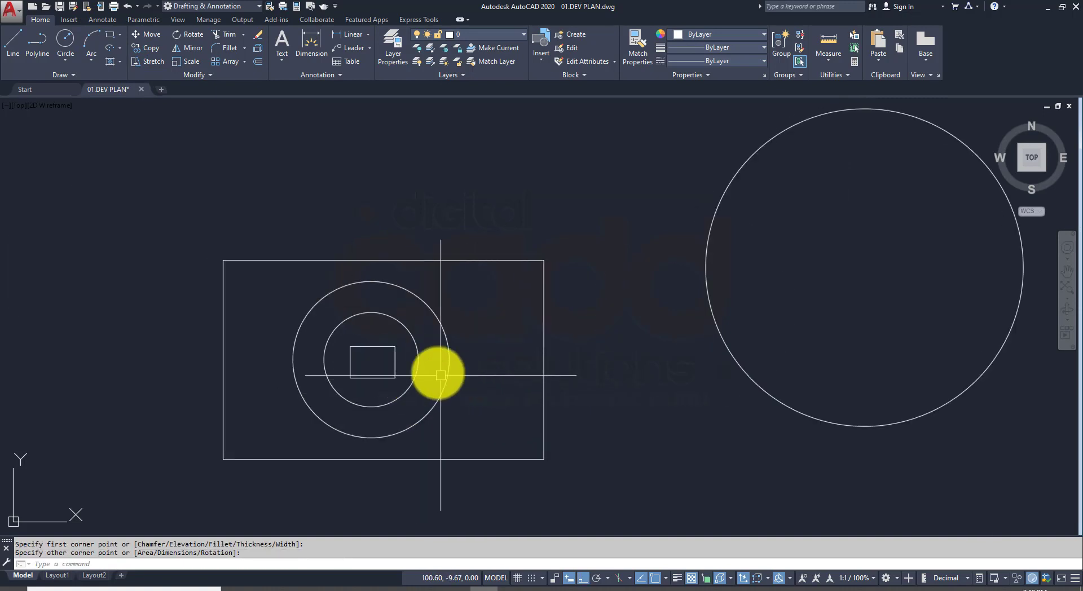
# Step: Move the small rectangle with M so it sits centred within the circles
pyautogui.click(389, 378)
pyautogui.scroll(2, 391, 379)
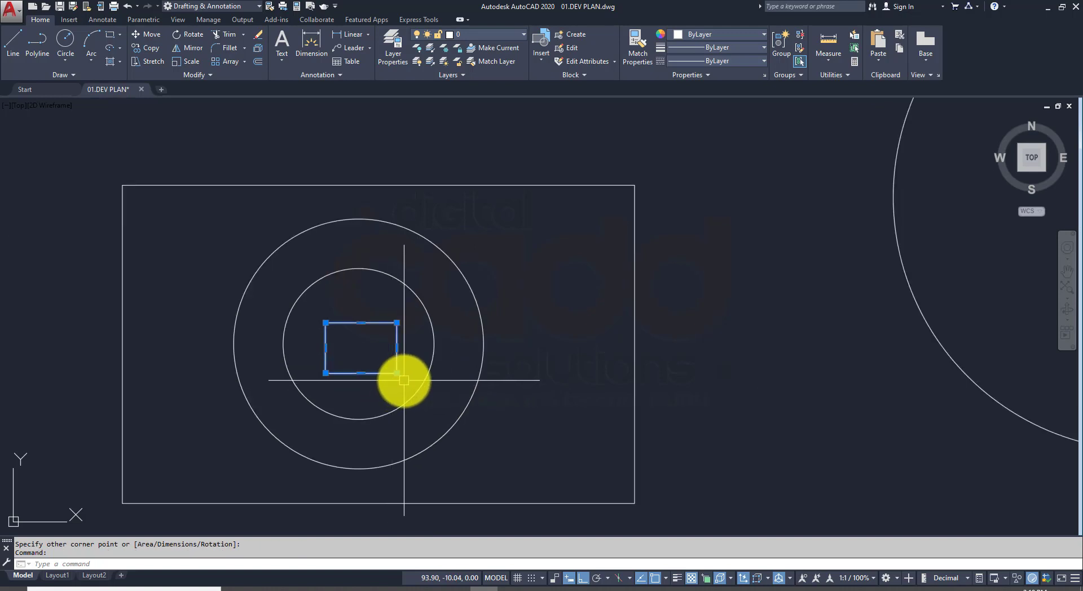
pyautogui.write('m')
pyautogui.press('Return')
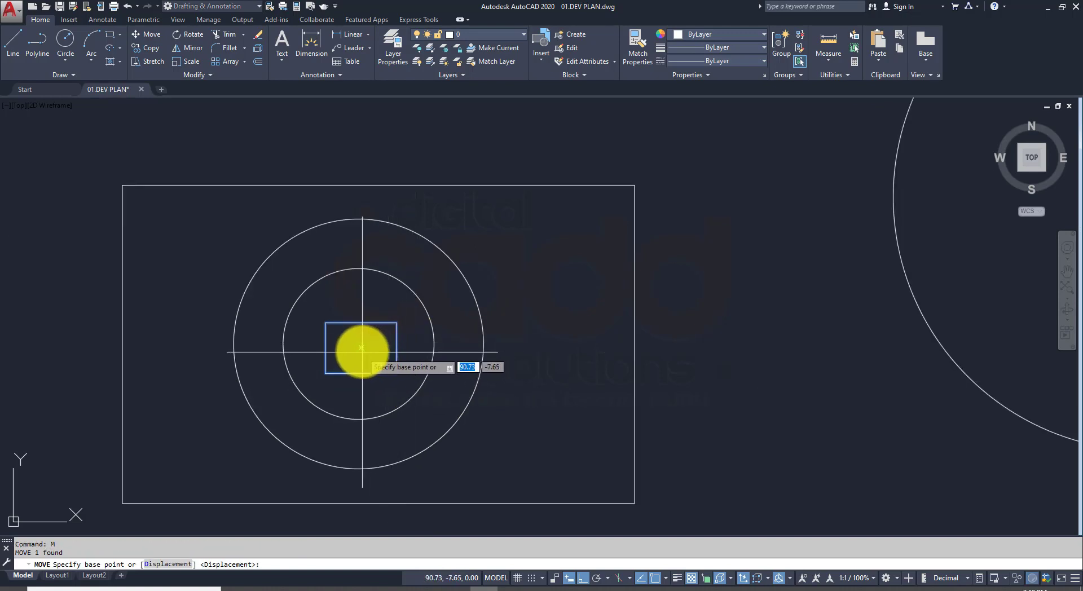
pyautogui.click(362, 348)
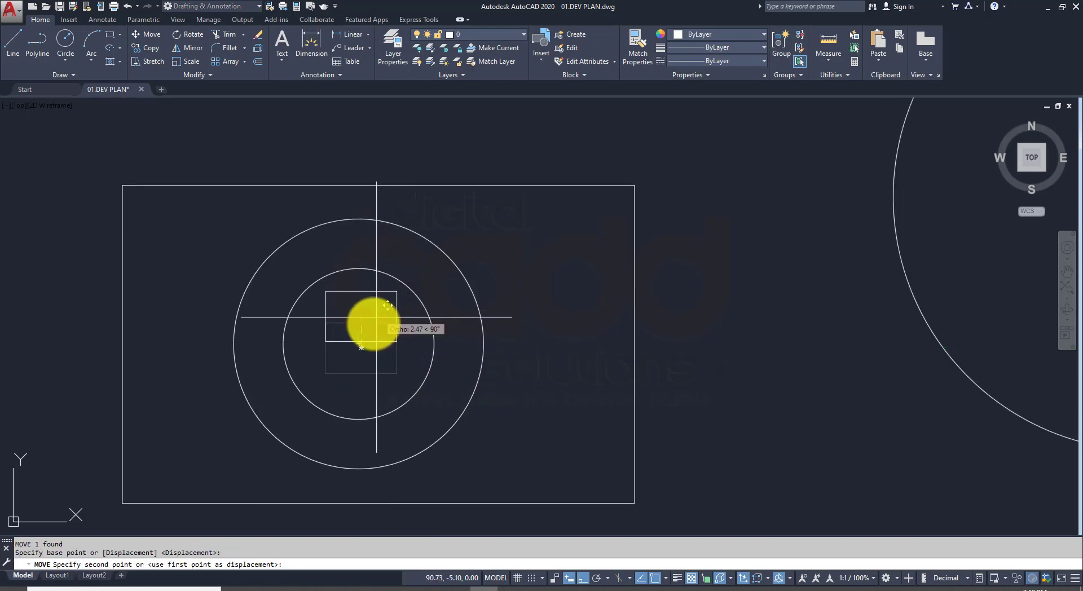
pyautogui.scroll(3, 359, 345)
pyautogui.scroll(5, 406, 271)
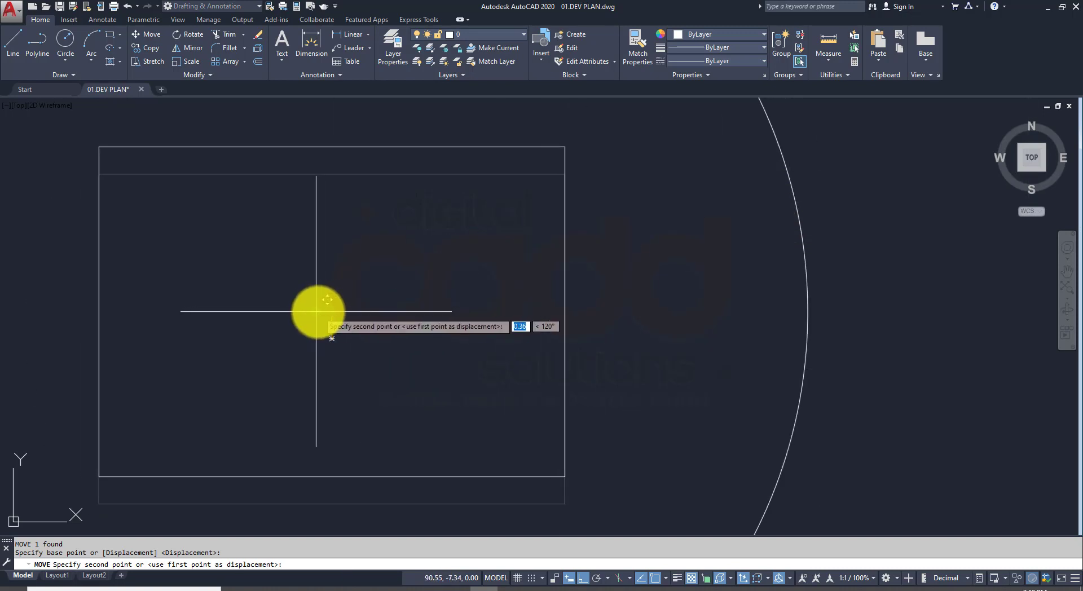
pyautogui.click(317, 311)
pyautogui.scroll(2, 375, 321)
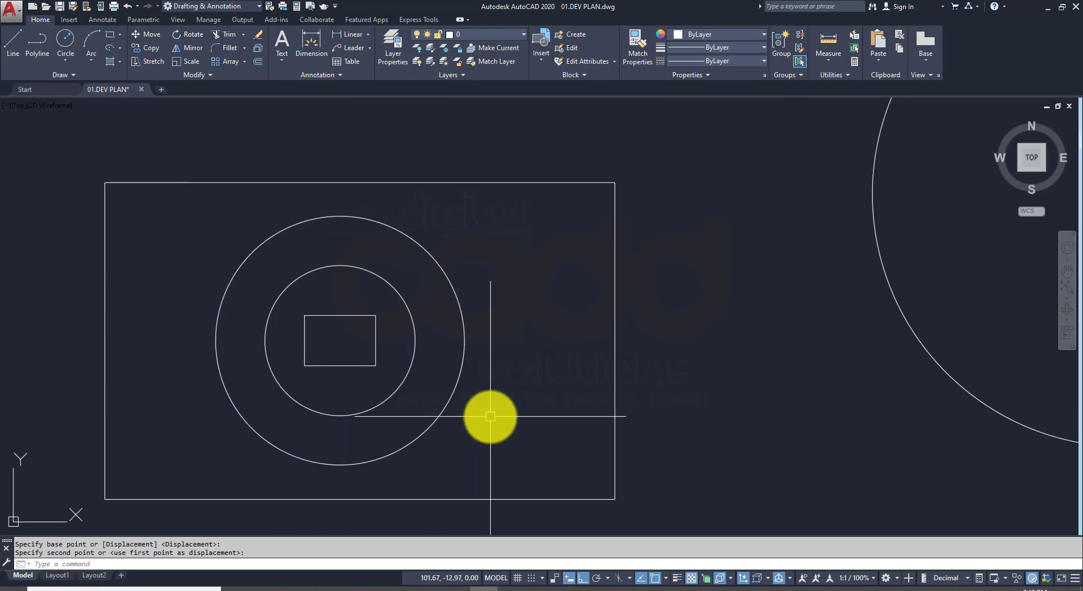
pyautogui.click(122, 63)
pyautogui.click(127, 81)
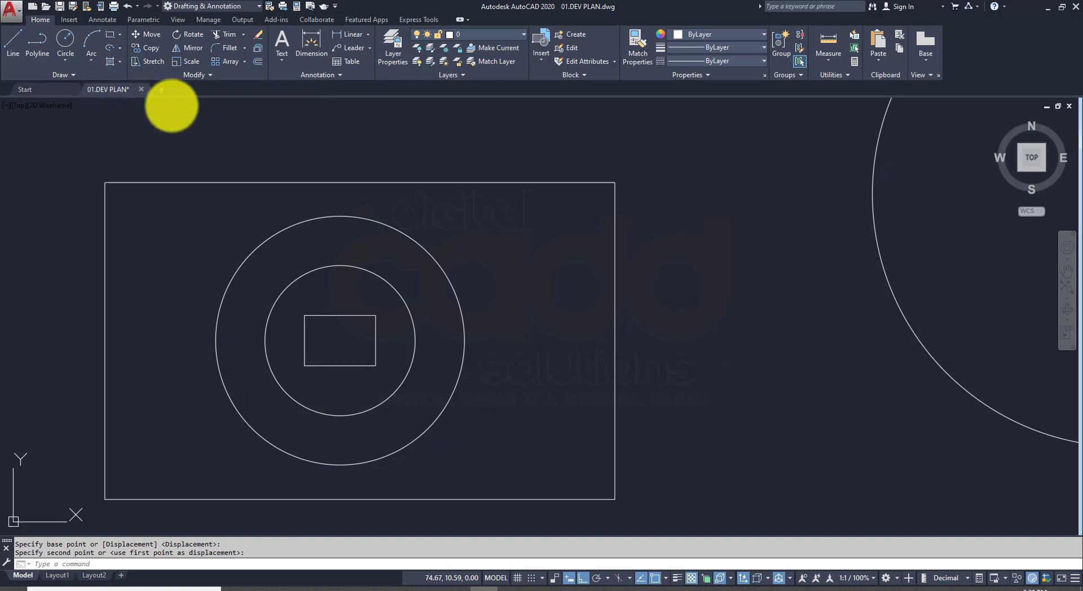
# Step: Hatch the band outside the outer circle with ANSI31, scale 4.70, yellow background
pyautogui.click(512, 292)
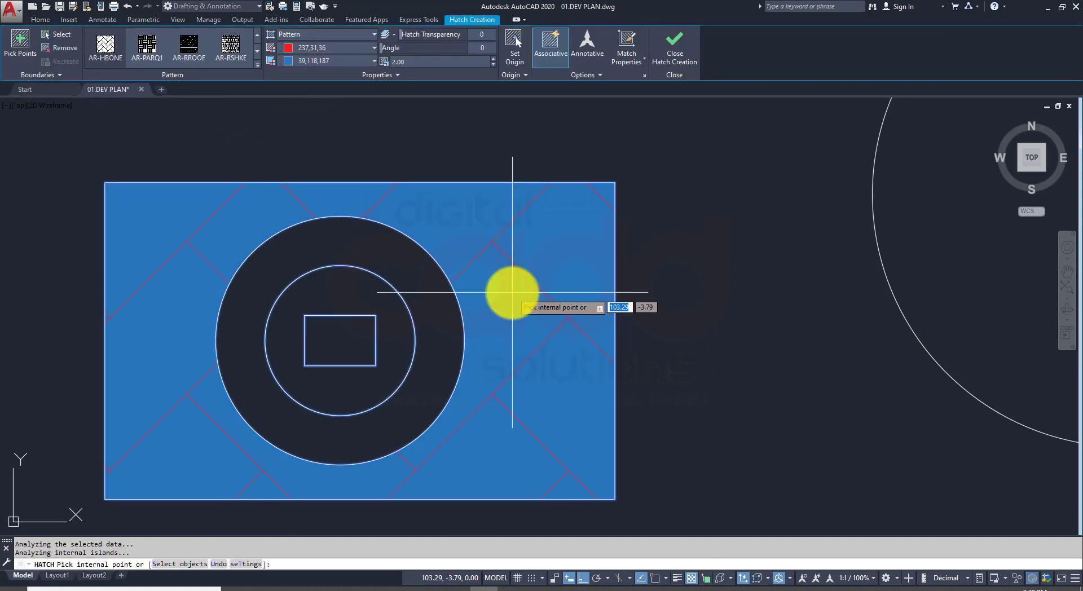
pyautogui.click(191, 66)
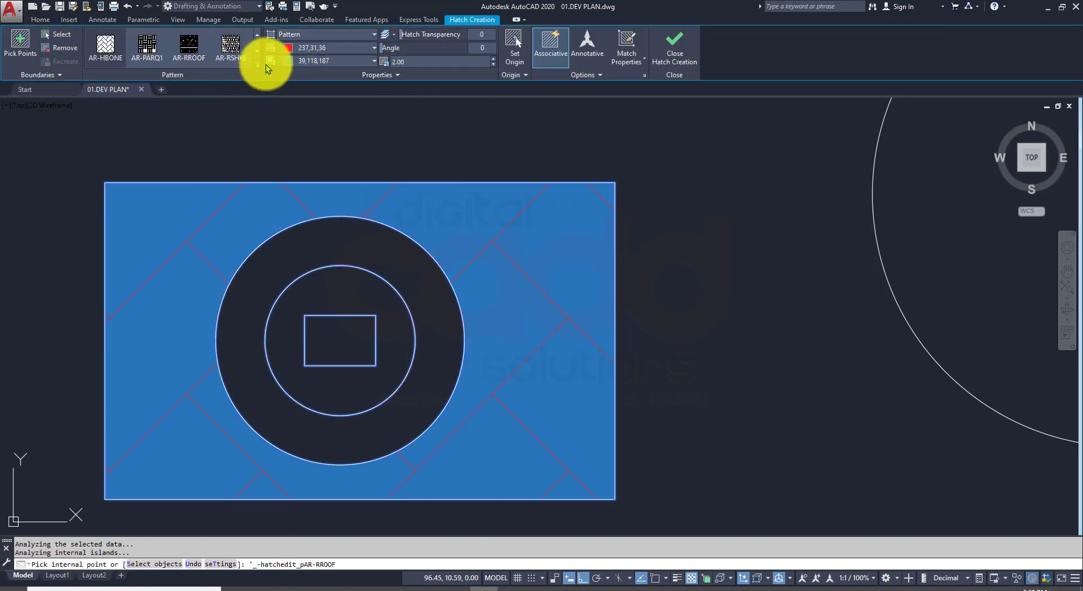
pyautogui.click(257, 66)
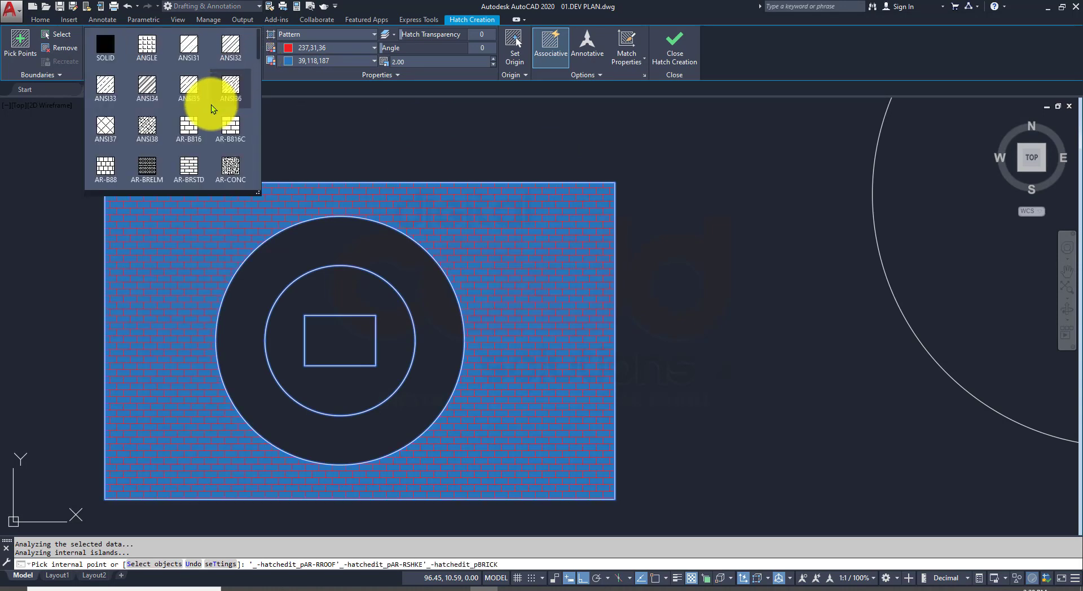
pyautogui.click(188, 41)
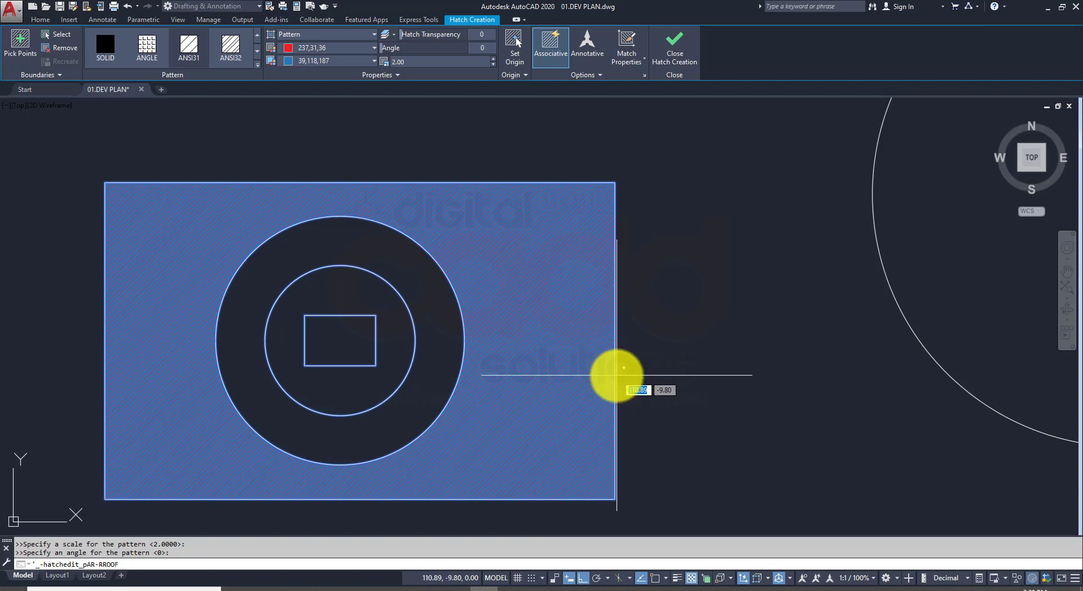
pyautogui.click(493, 60)
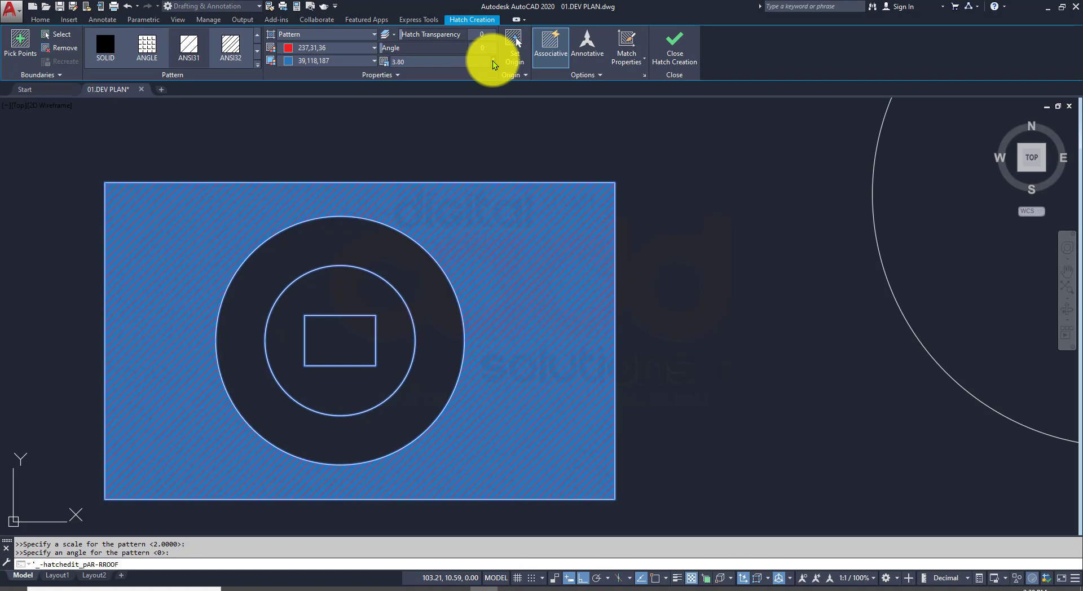
pyautogui.doubleClick(492, 60)
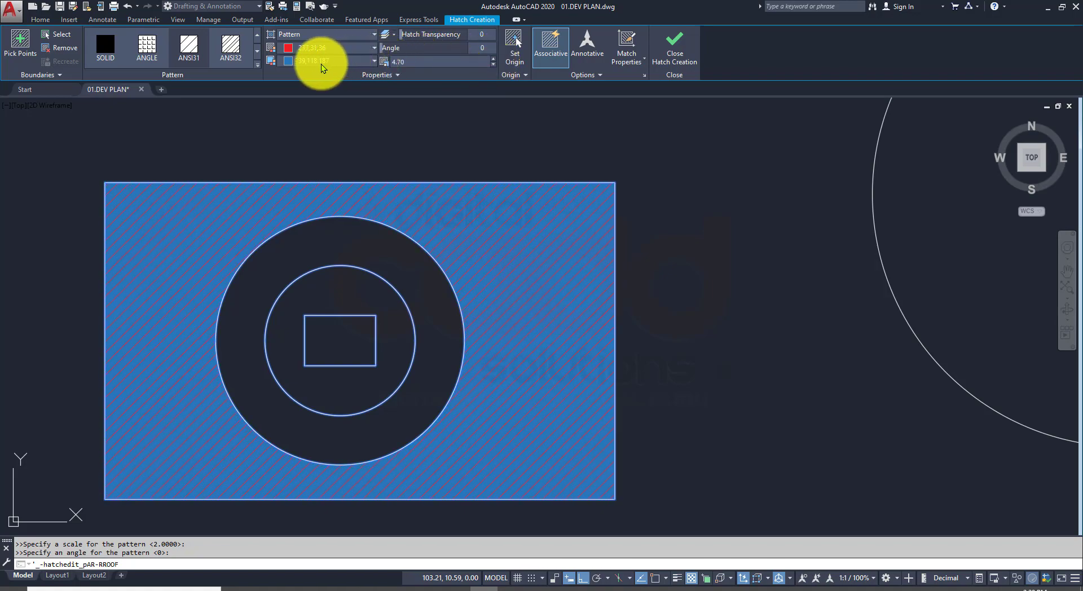
pyautogui.click(306, 62)
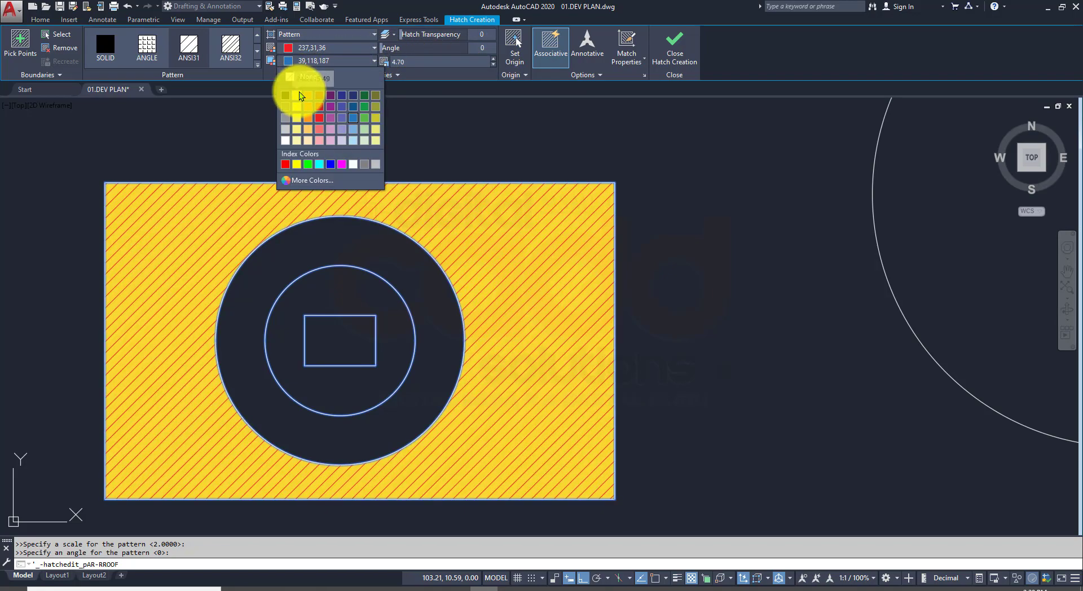
pyautogui.click(299, 92)
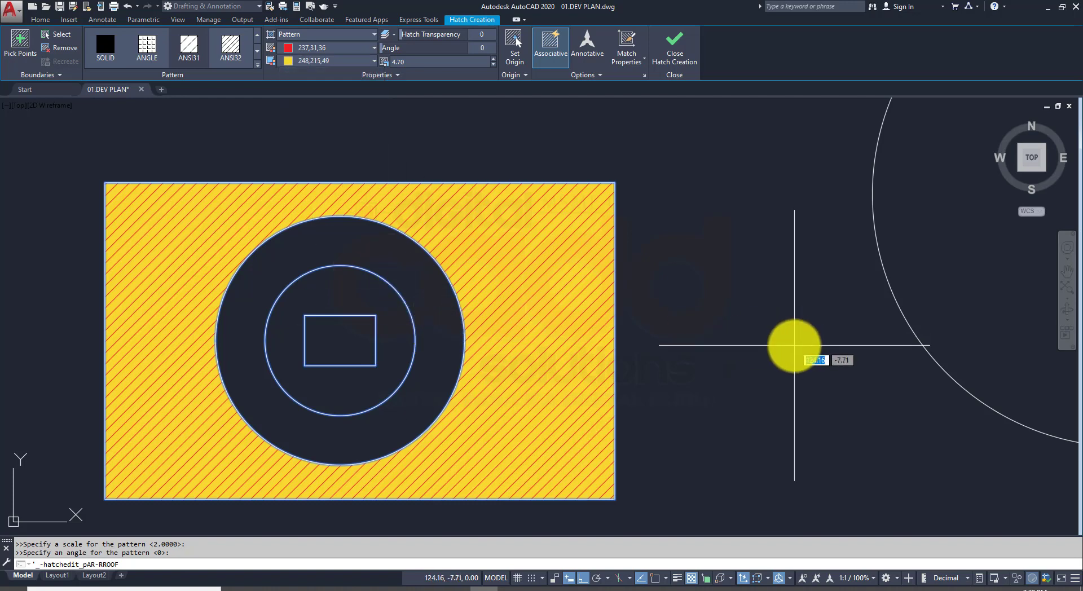
pyautogui.press('Return')
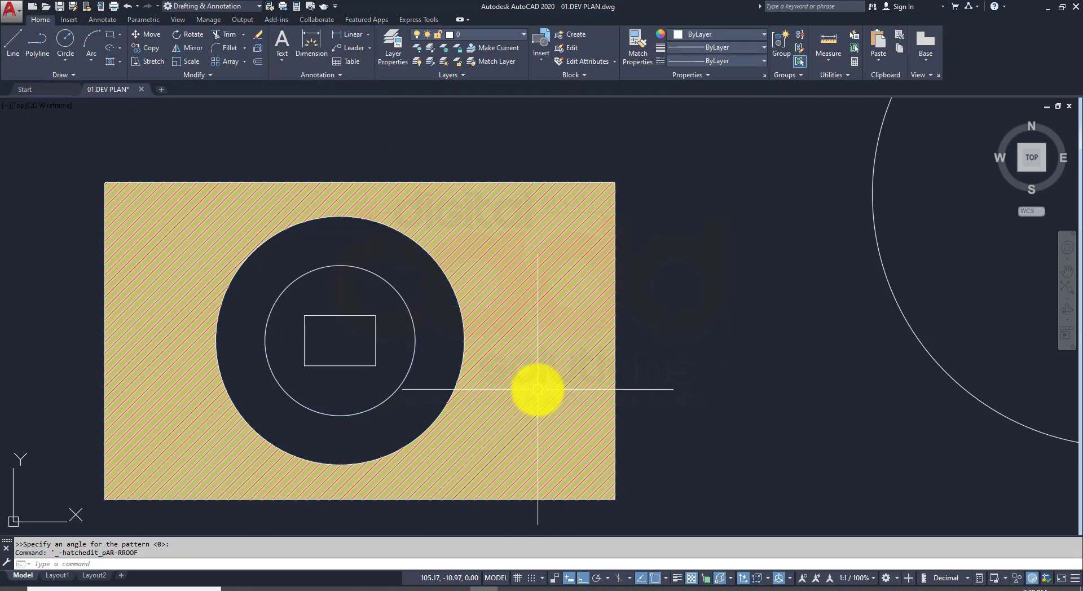
# Step: Select the rectangle's hatch and browse its island detection options without changing them
pyautogui.click(537, 389)
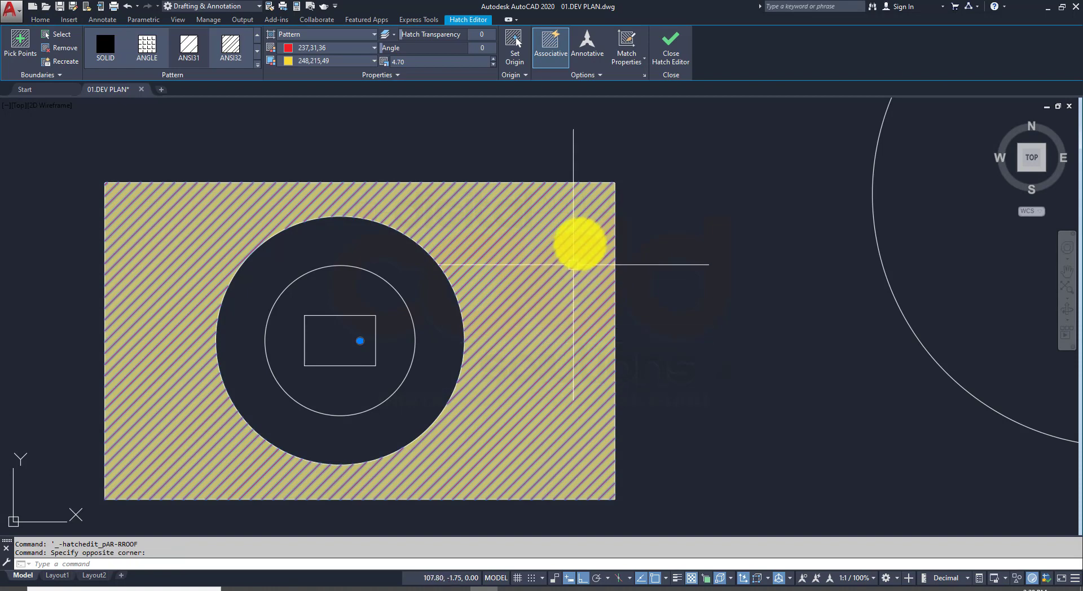
pyautogui.click(596, 77)
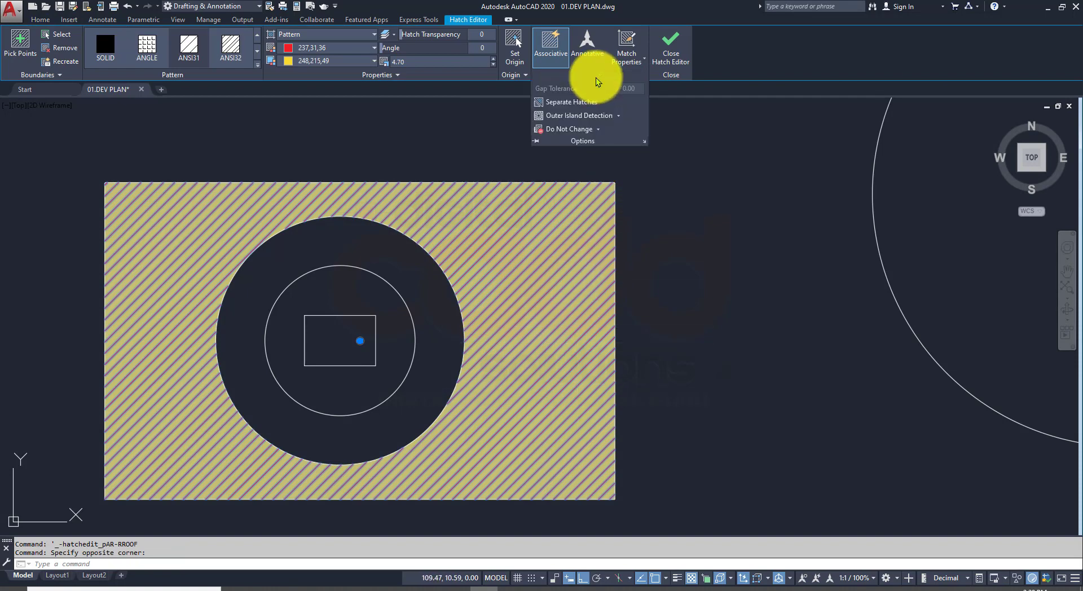
pyautogui.click(620, 116)
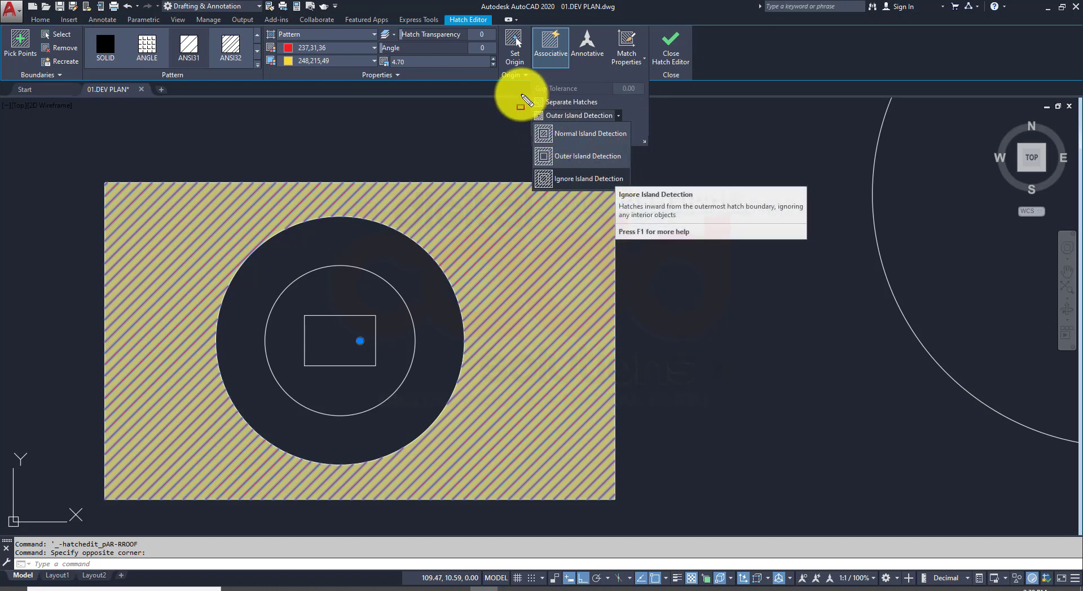
pyautogui.moveTo(521, 96); pyautogui.dragTo(635, 196)
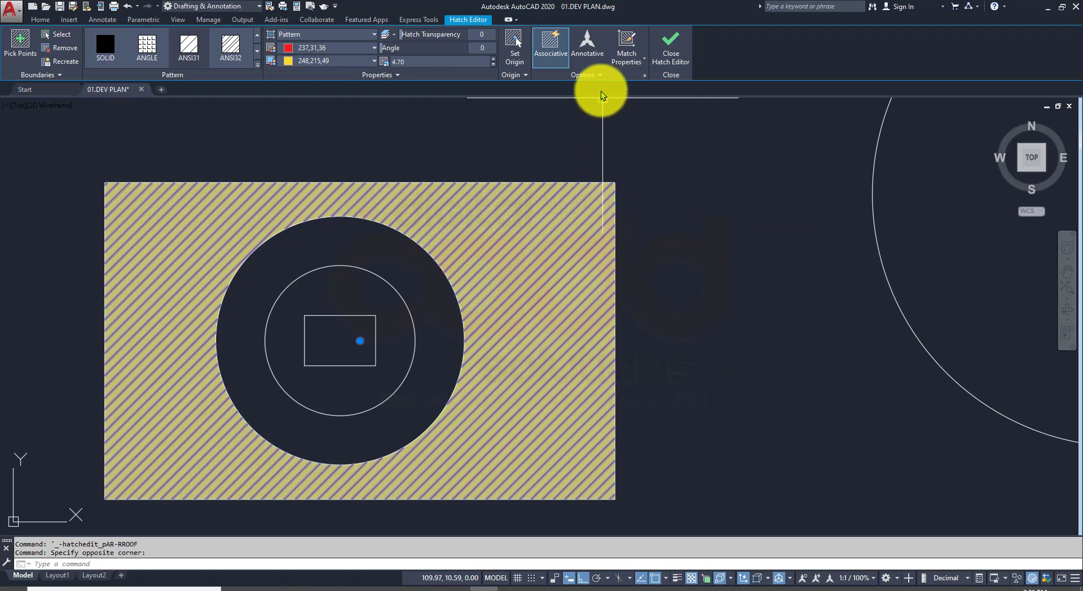
pyautogui.click(600, 74)
pyautogui.press('Escape')
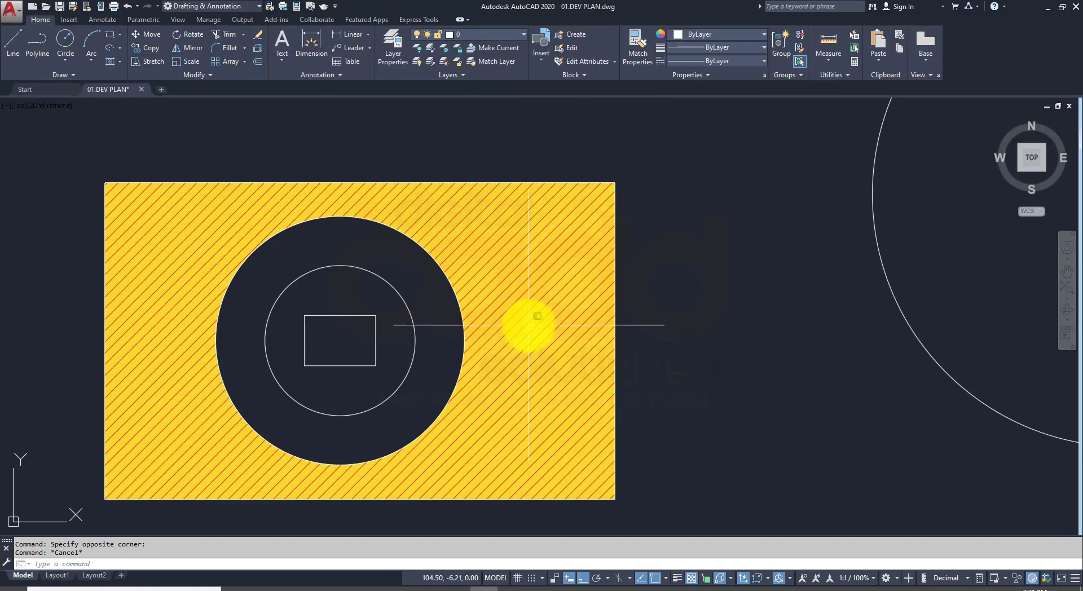
pyautogui.click(518, 339)
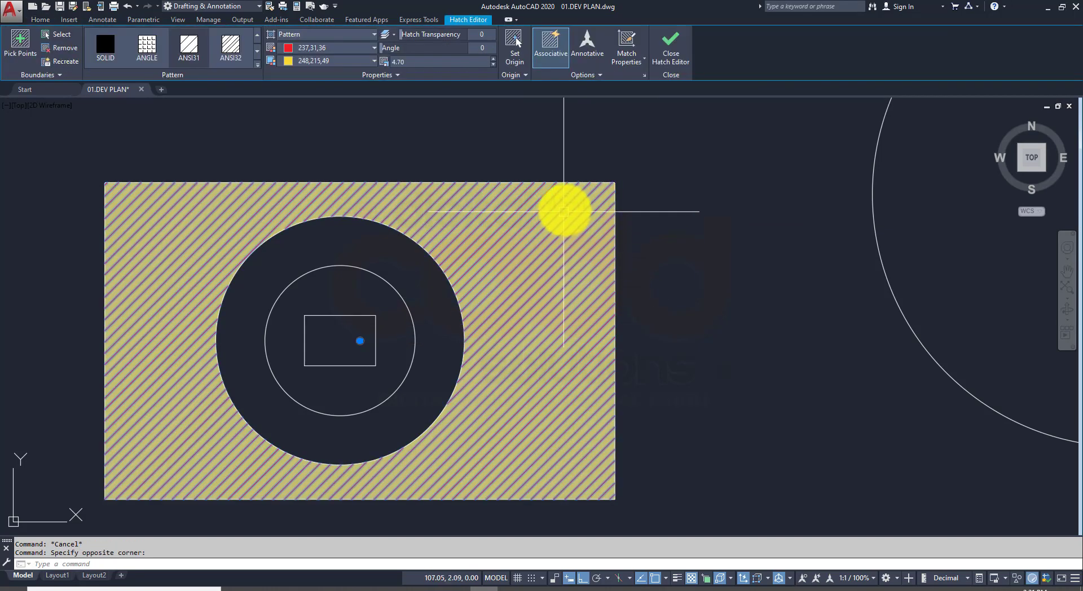
# Step: Set the hatch to Normal island detection so the inner circle gets hatched
pyautogui.click(610, 78)
pyautogui.click(621, 115)
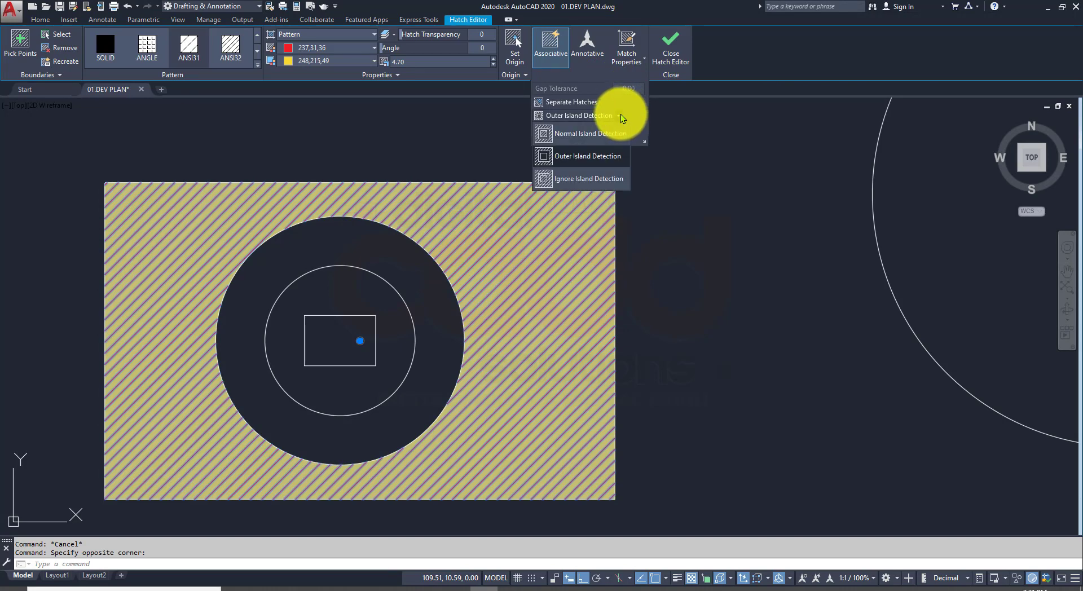
pyautogui.click(585, 134)
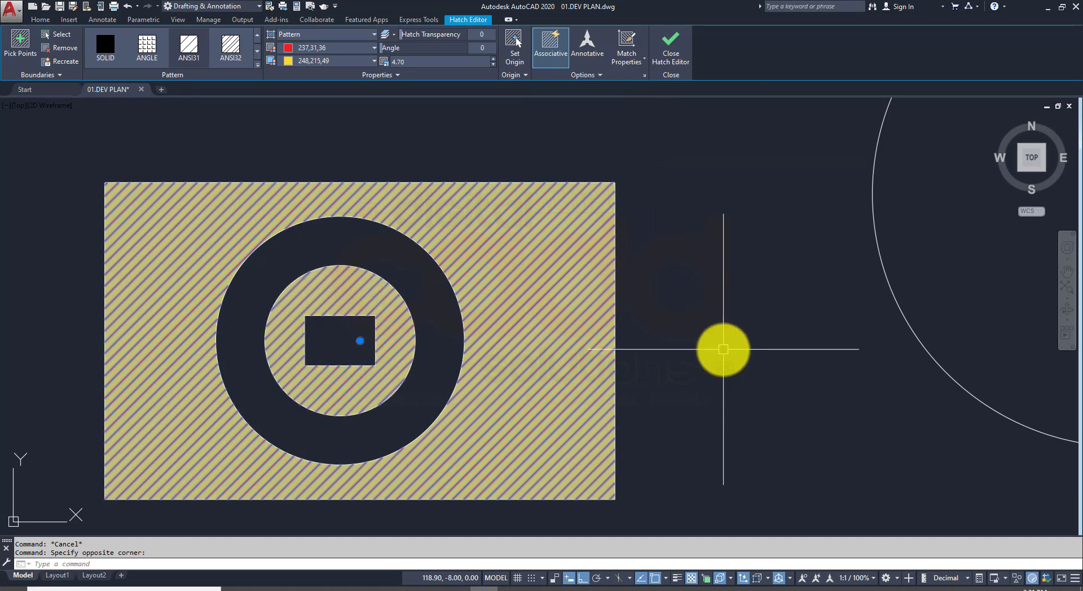
pyautogui.press('Escape')
pyautogui.moveTo(679, 339); pyautogui.dragTo(713, 339, button='middle')
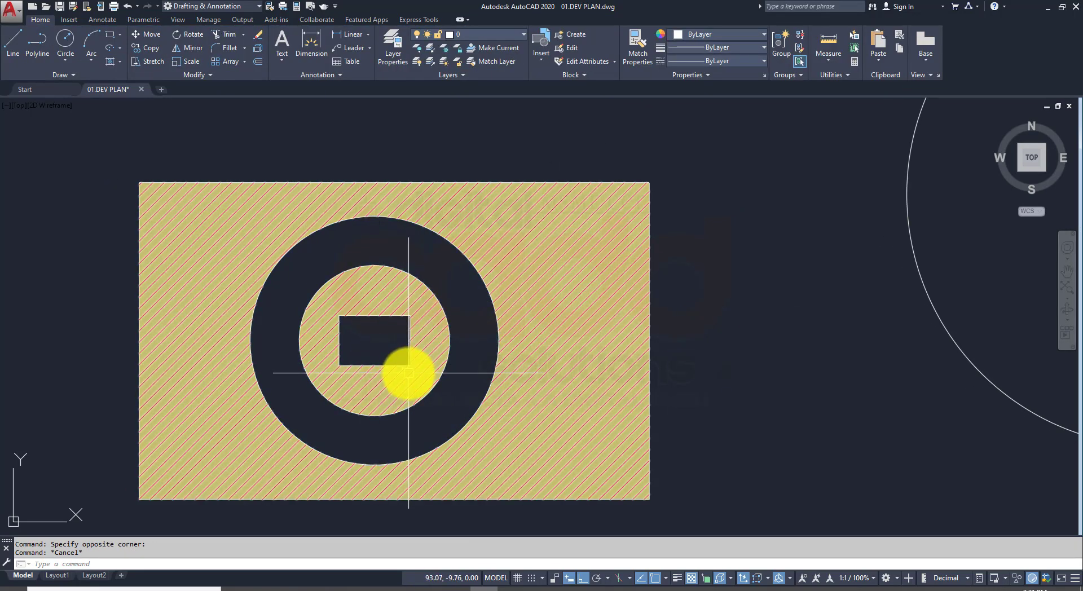
pyautogui.moveTo(408, 374)
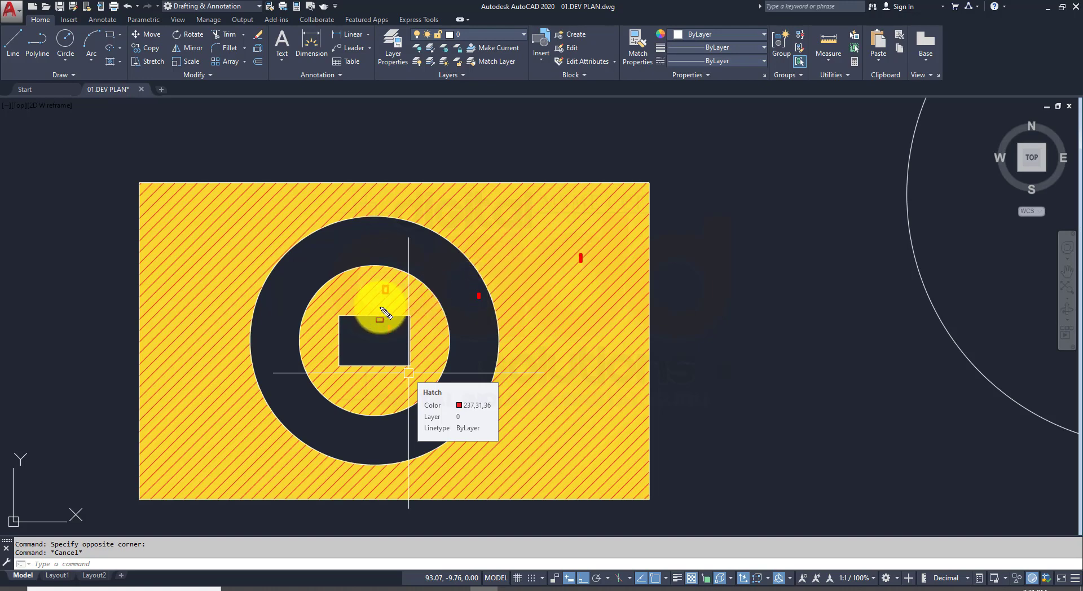
# Step: Switch the rectangle's hatch to Outer island detection
pyautogui.moveTo(408, 373); pyautogui.dragTo(591, 370)
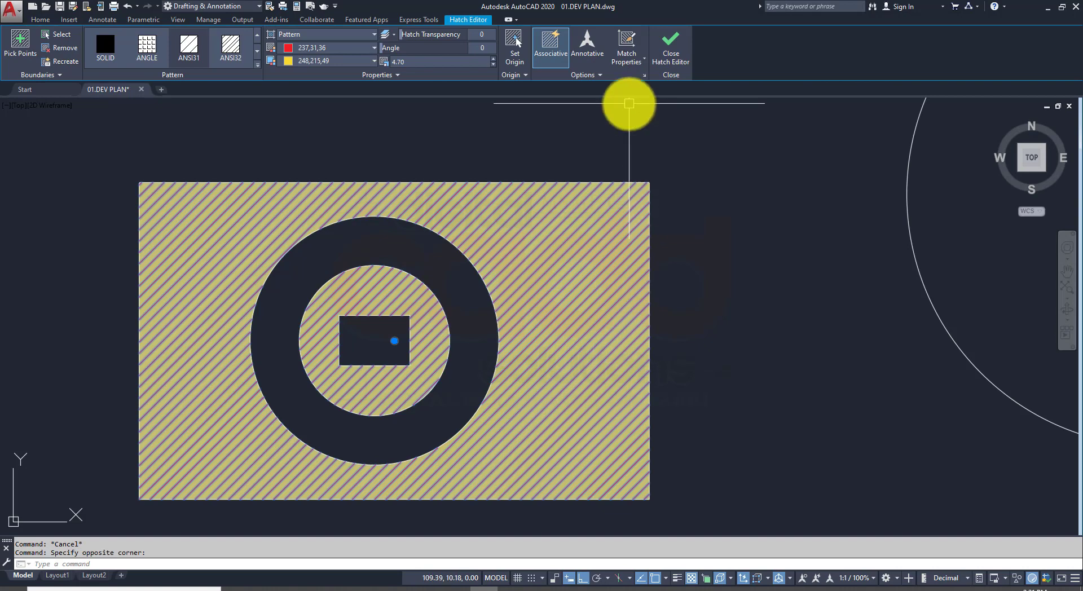
pyautogui.click(600, 75)
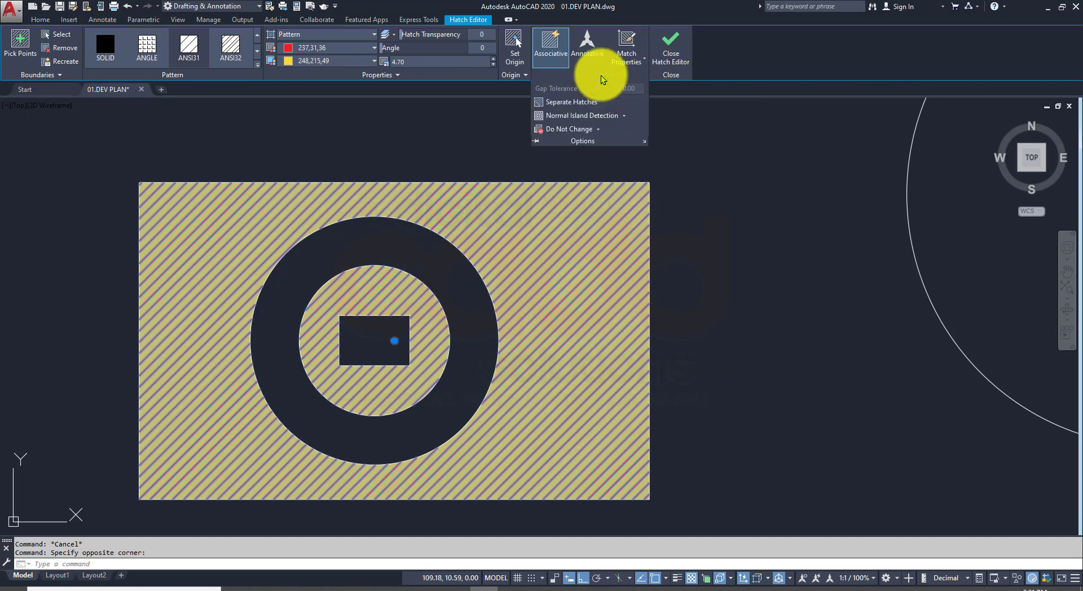
pyautogui.click(625, 117)
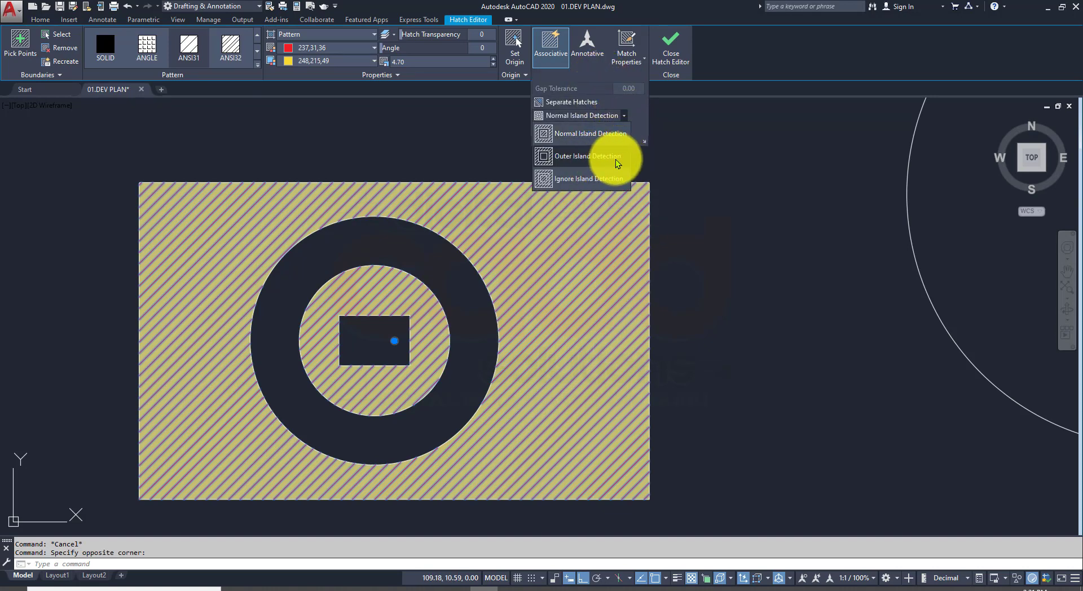
pyautogui.click(594, 165)
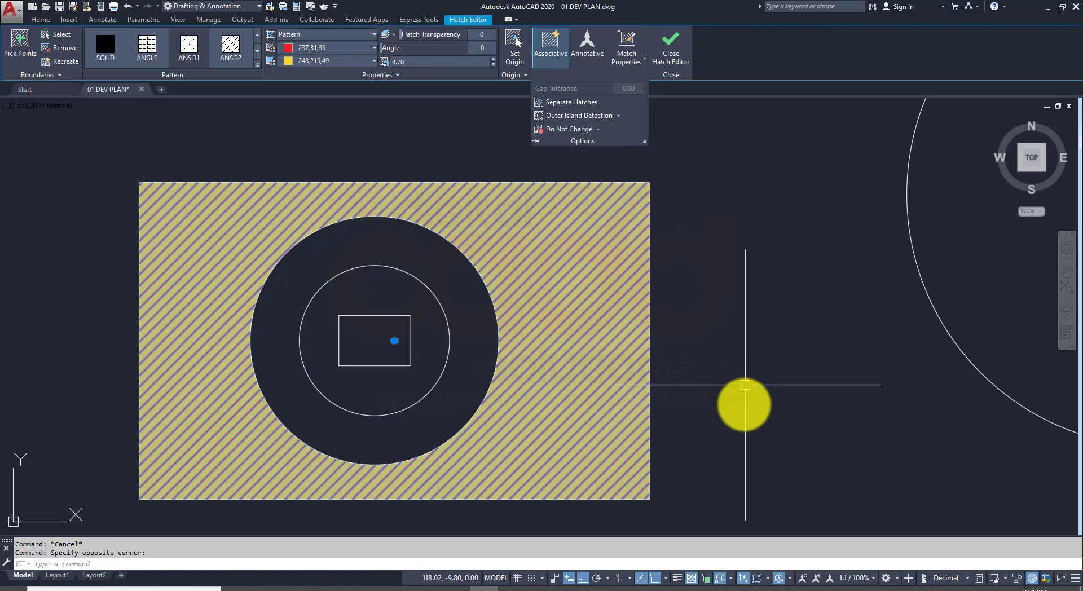
pyautogui.press('Escape')
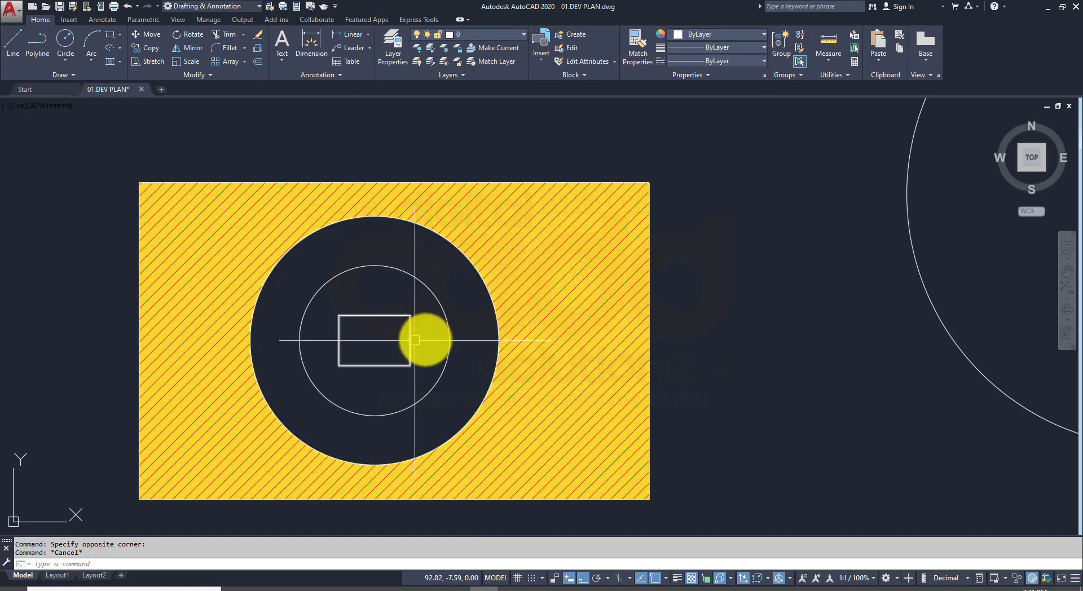
# Step: Change the hatch to Ignore island detection so it covers circles and small rectangle
pyautogui.click(535, 295)
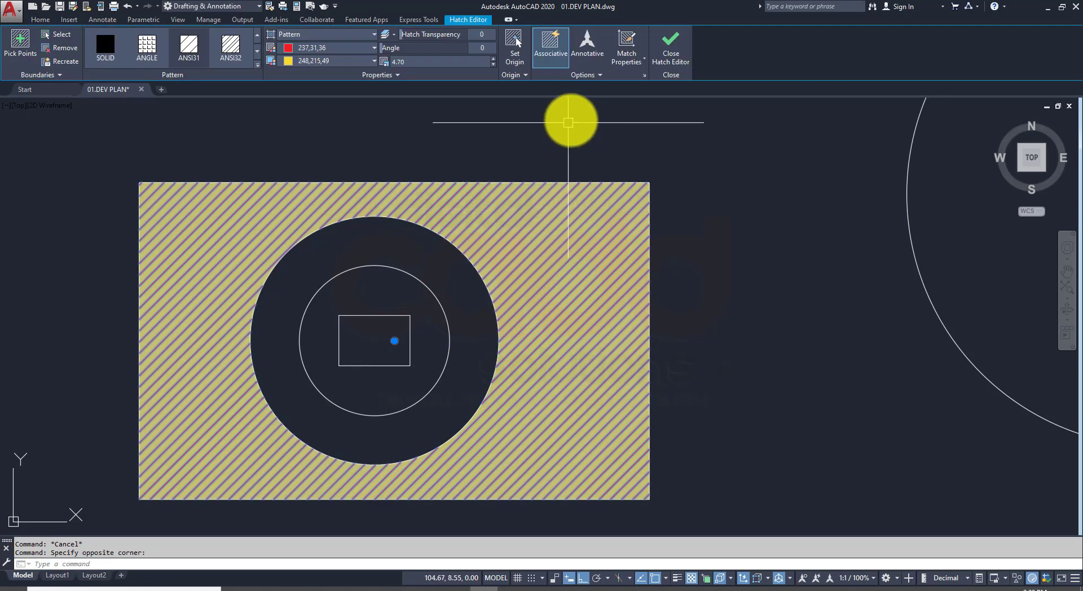
pyautogui.click(590, 82)
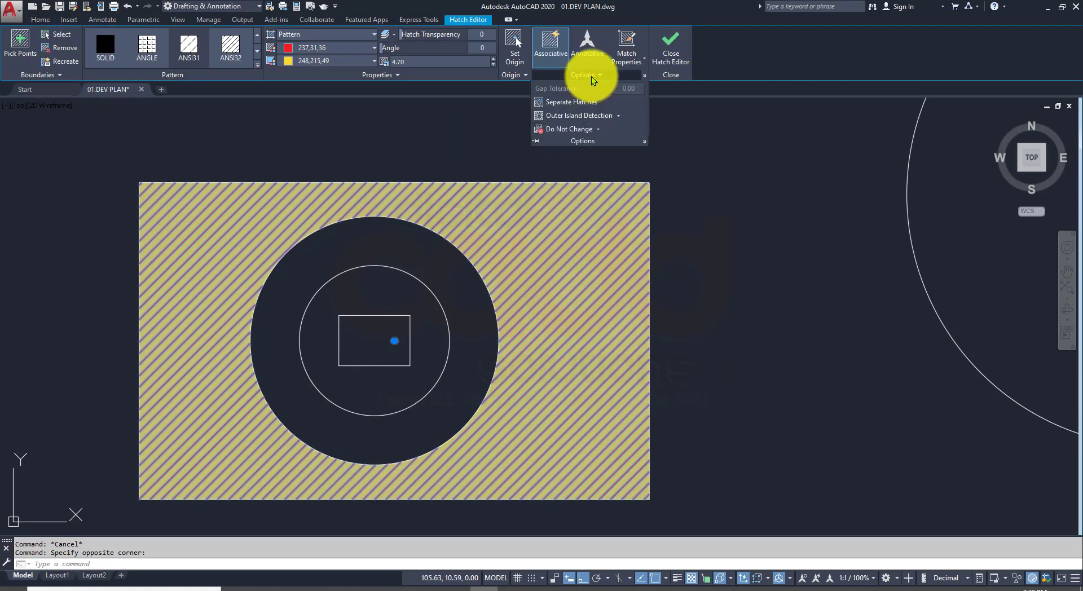
pyautogui.click(621, 117)
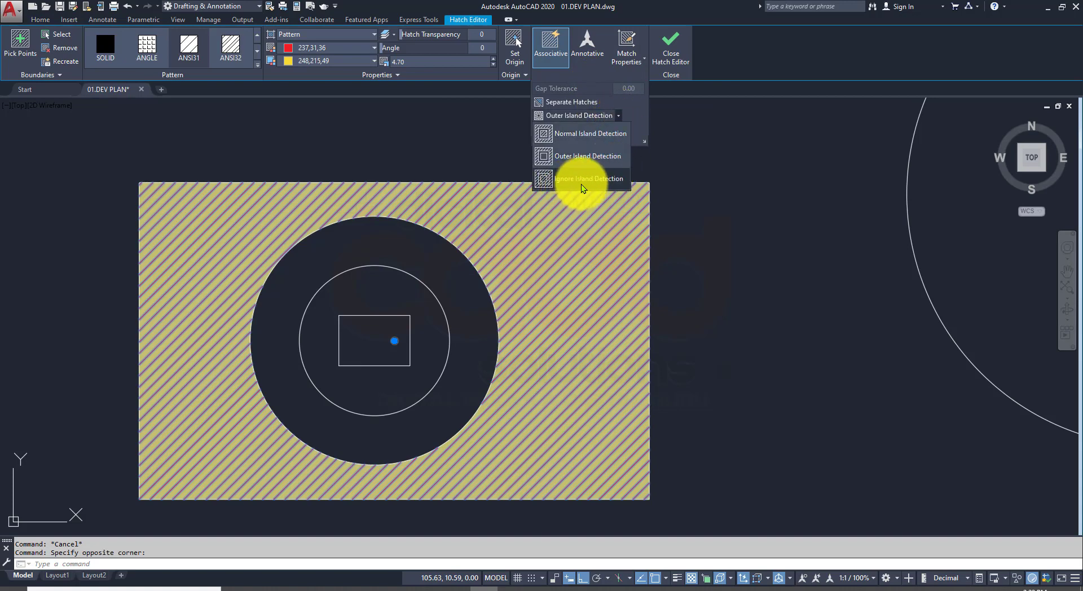
pyautogui.click(596, 181)
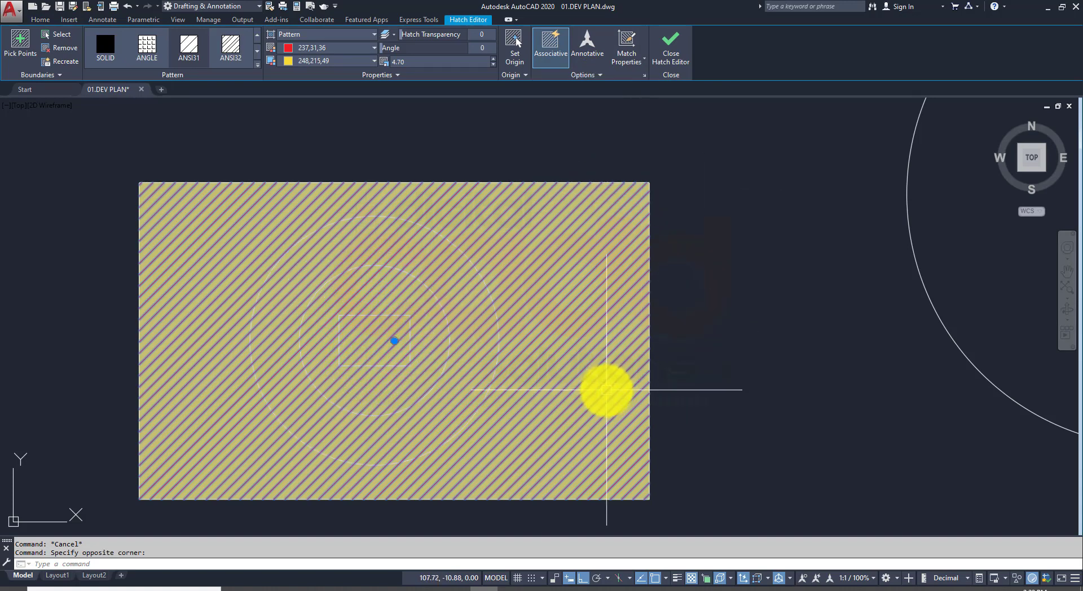
pyautogui.press('Escape')
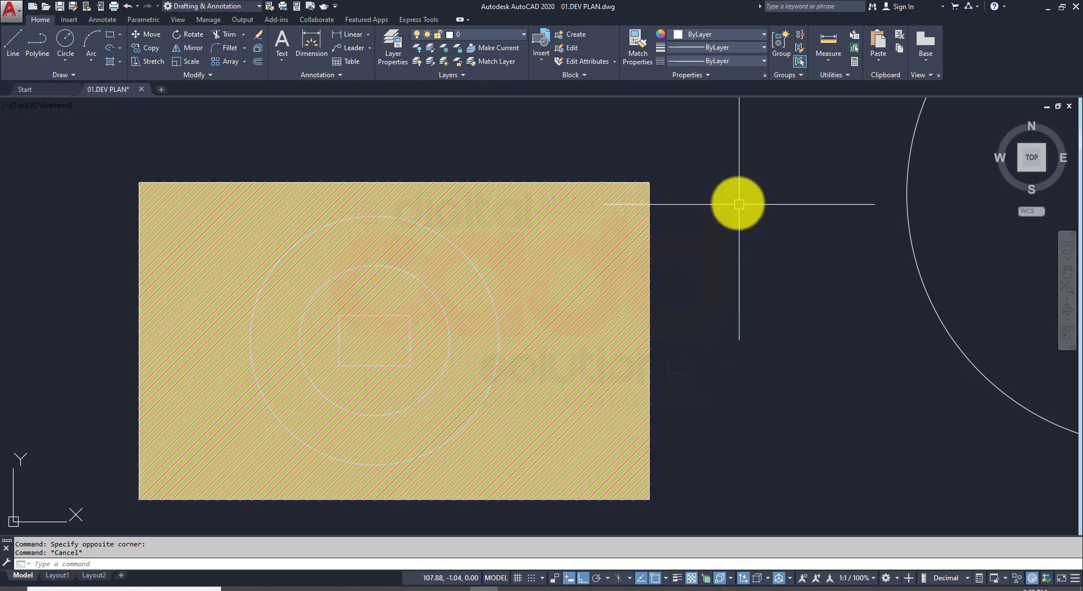
# Step: Navigate back to the hatched rectangle and select its hatch for editing
pyautogui.scroll(-6, 725, 208)
pyautogui.moveTo(510, 207); pyautogui.dragTo(542, 300, button='middle')
pyautogui.scroll(2, 490, 259)
pyautogui.scroll(2, 486, 264)
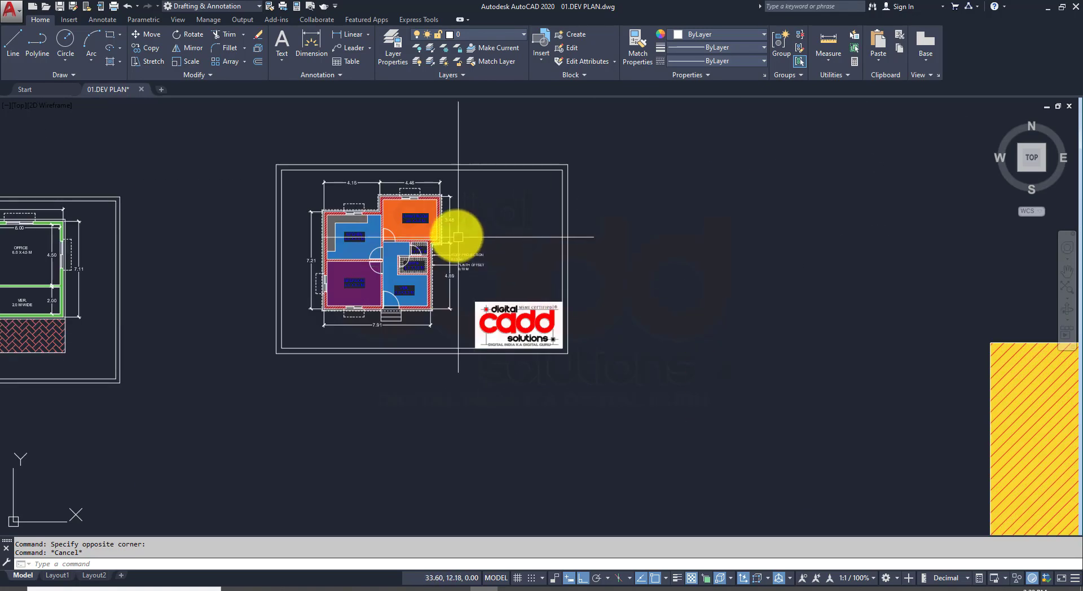
pyautogui.scroll(2, 460, 235)
pyautogui.scroll(2, 361, 203)
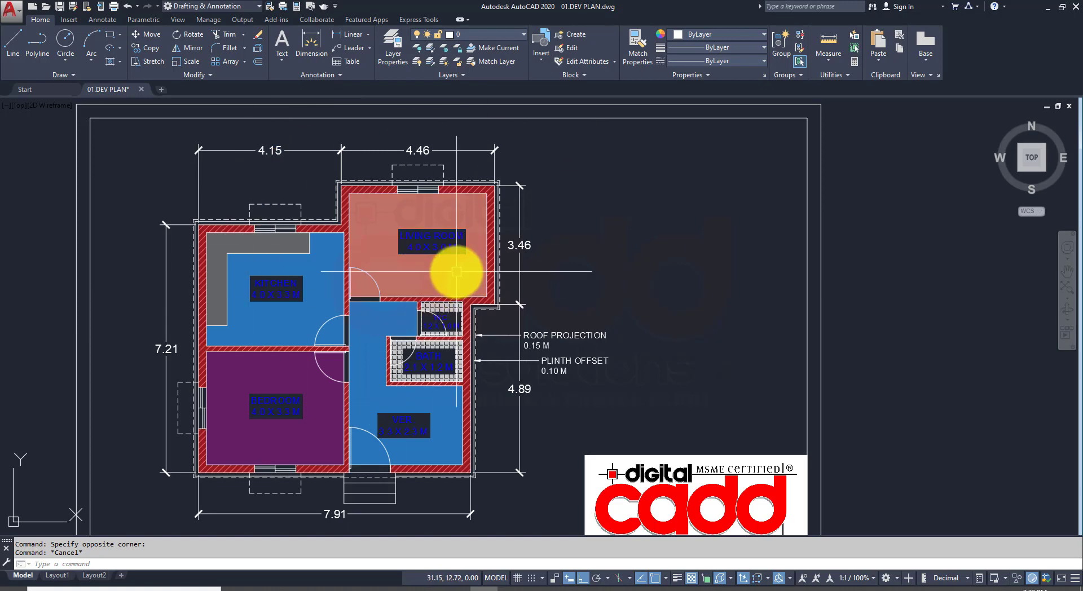
pyautogui.scroll(-2, 547, 301)
pyautogui.moveTo(756, 379); pyautogui.dragTo(273, 232, button='middle')
pyautogui.scroll(-2, 268, 232)
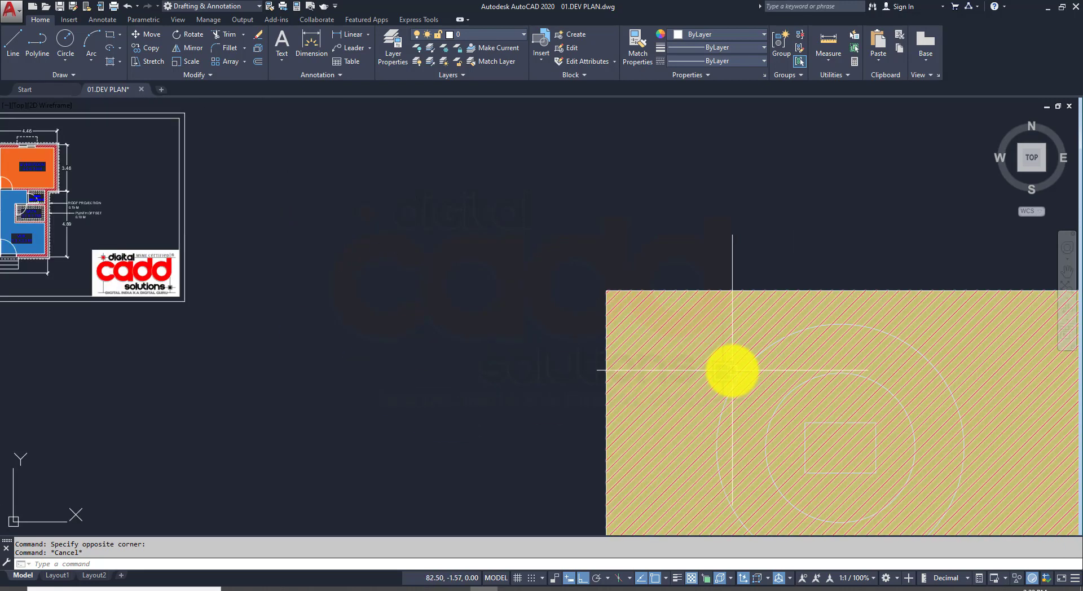
pyautogui.moveTo(732, 371); pyautogui.dragTo(418, 262, button='middle')
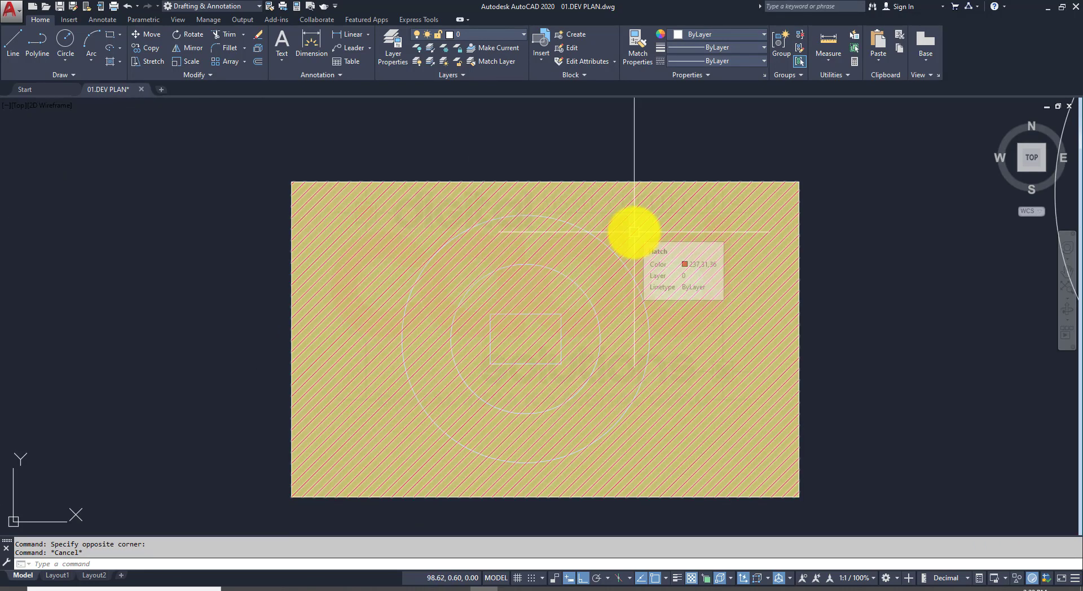
pyautogui.scroll(-2, 590, 280)
pyautogui.moveTo(584, 284); pyautogui.dragTo(537, 307, button='middle')
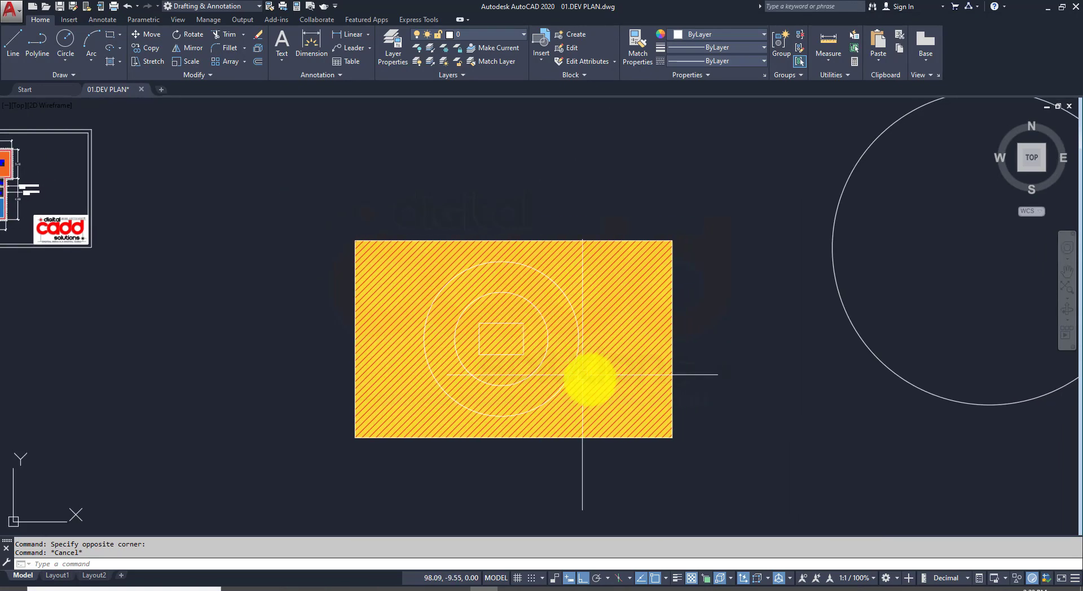
pyautogui.click(606, 392)
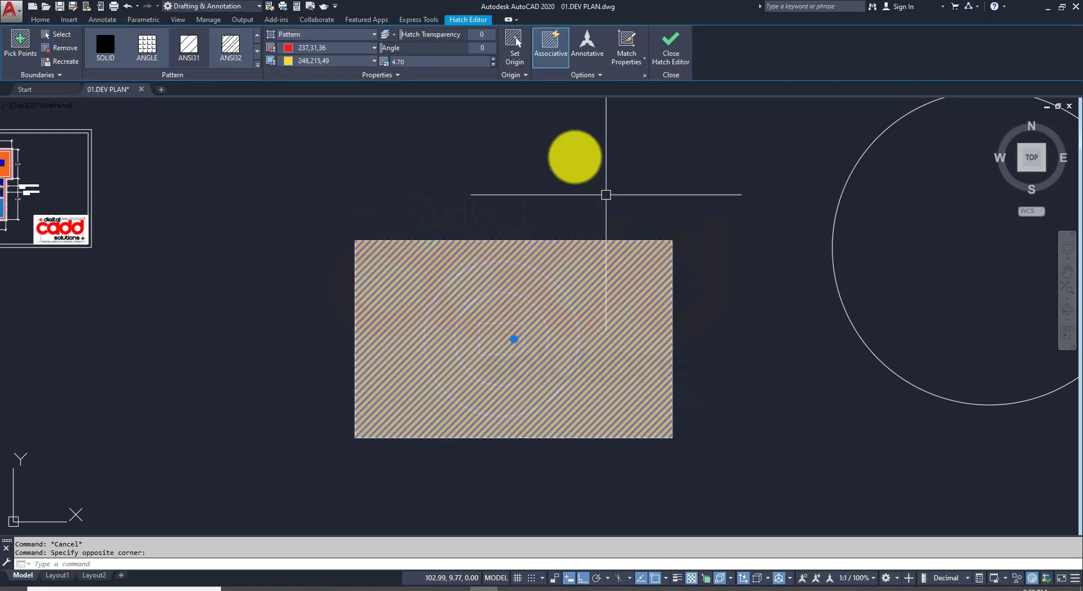
# Step: Switch the hatch's island detection through Normal and Ignore, leaving it on Outer
pyautogui.click(598, 76)
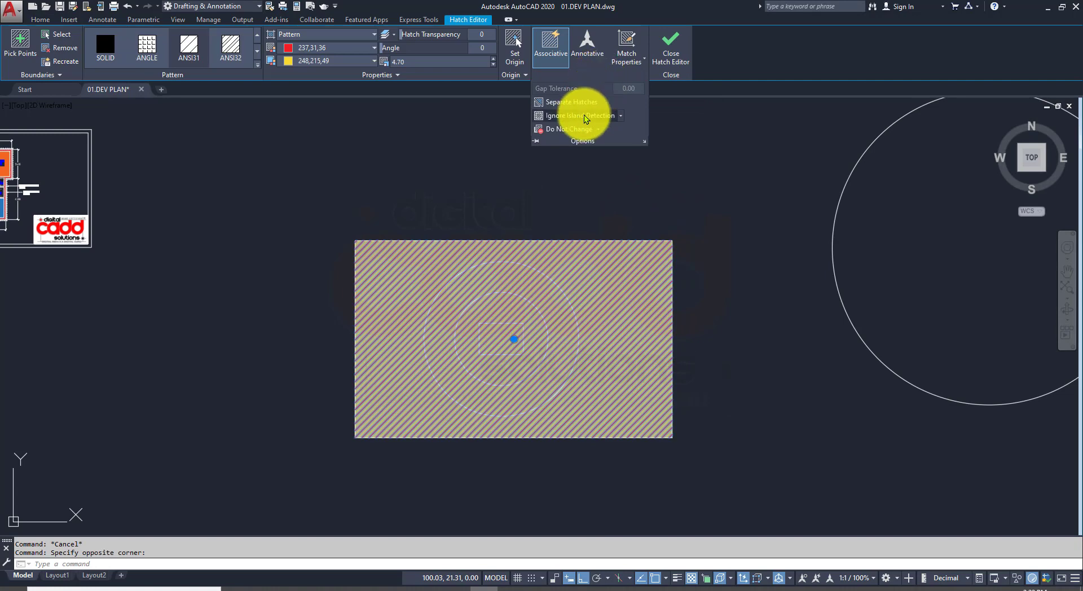
pyautogui.click(621, 116)
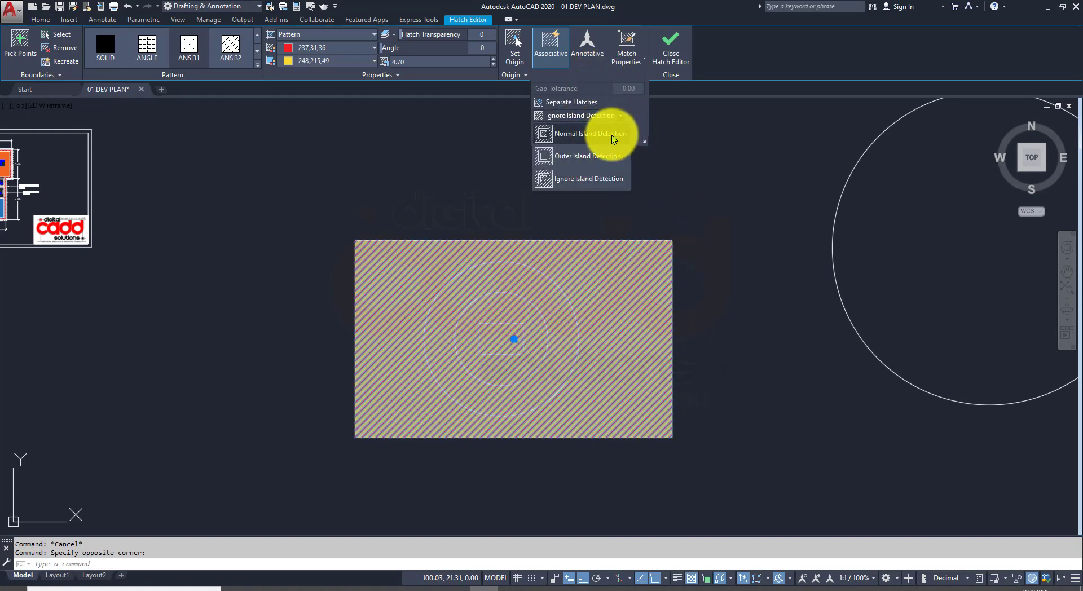
pyautogui.click(609, 134)
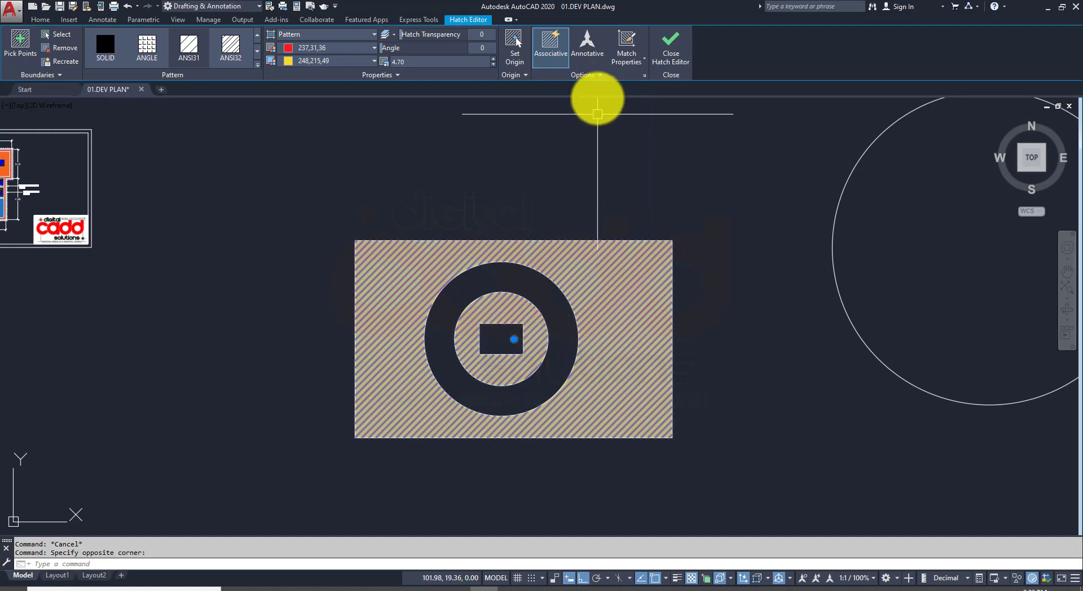
pyautogui.click(608, 78)
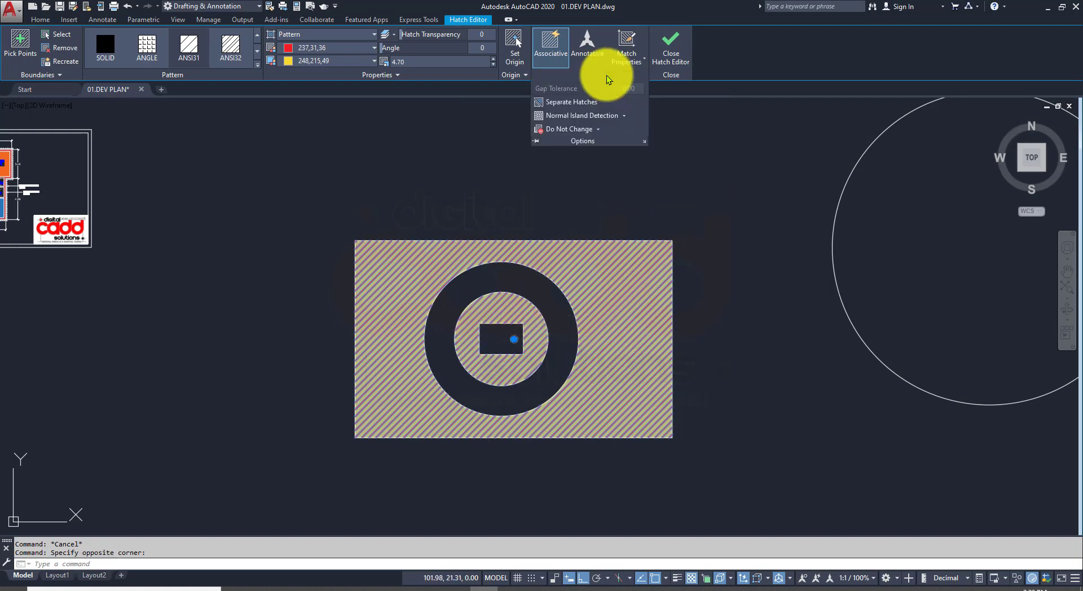
pyautogui.click(623, 116)
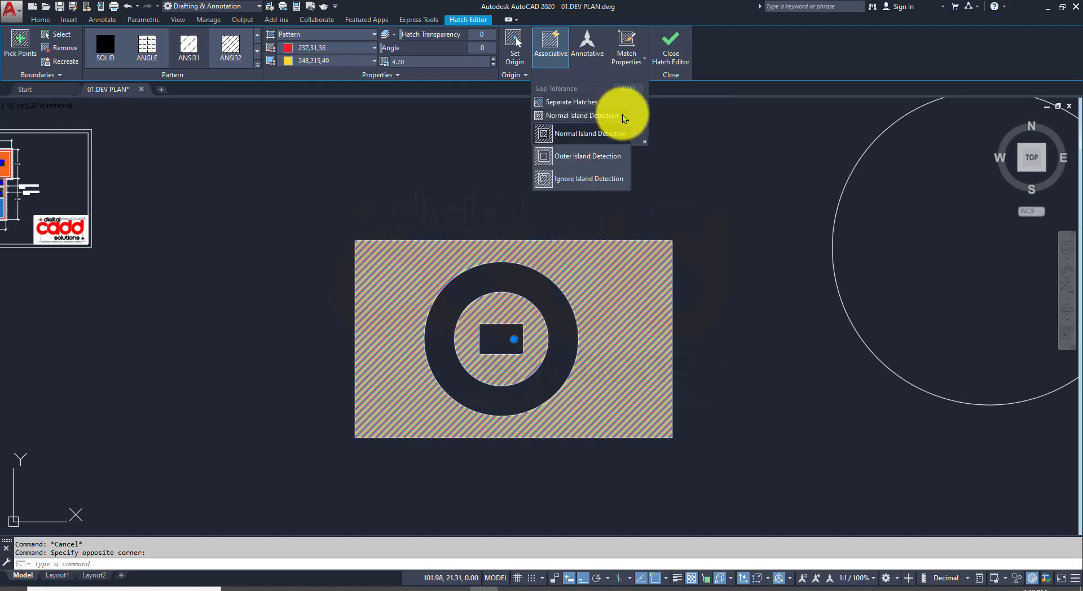
pyautogui.click(572, 181)
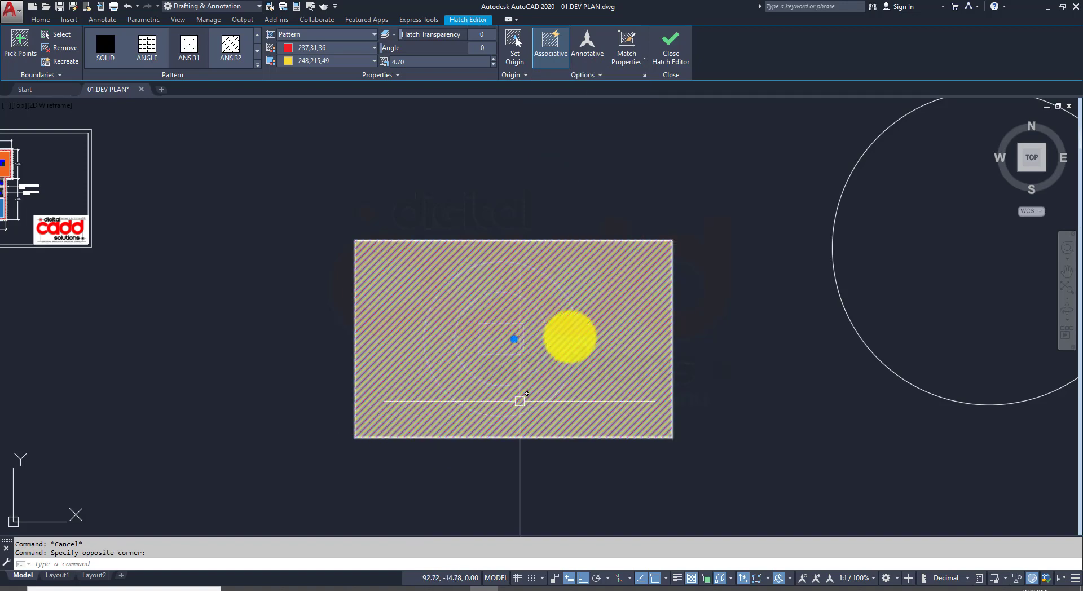
pyautogui.click(601, 79)
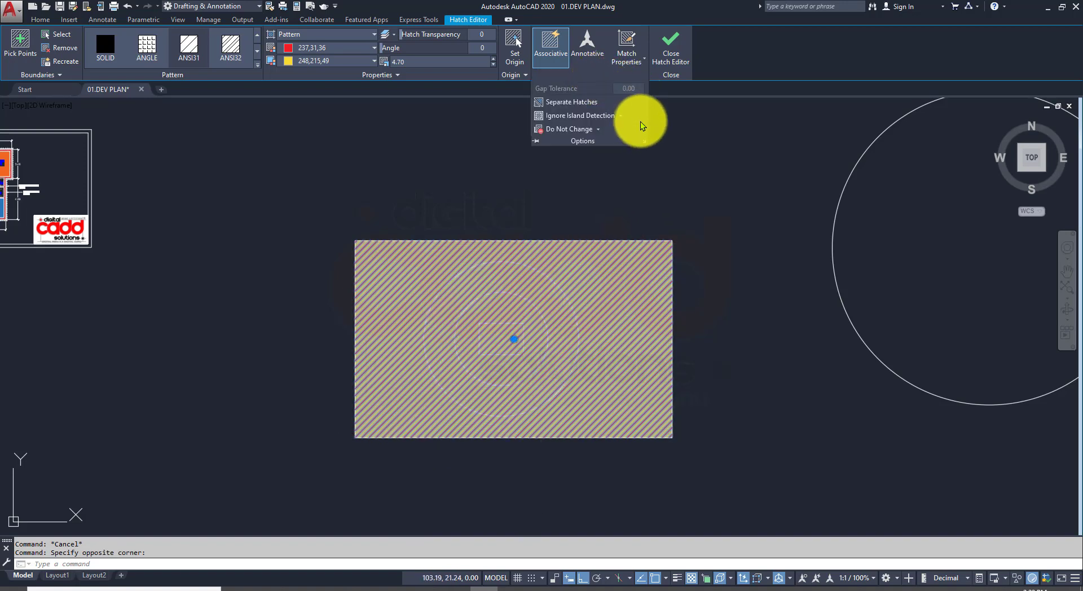
pyautogui.click(623, 117)
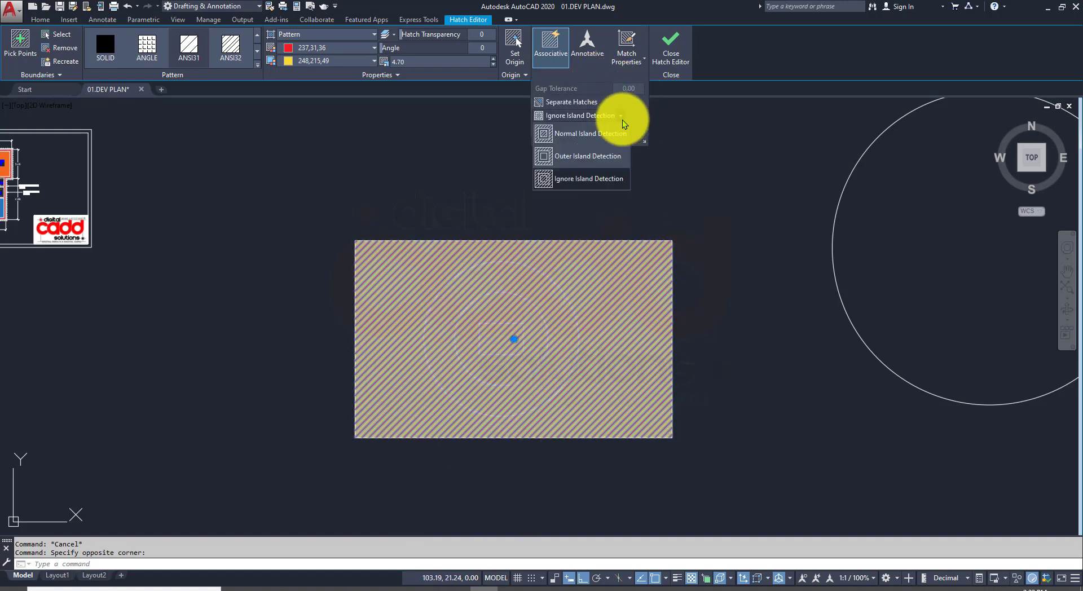
pyautogui.click(602, 161)
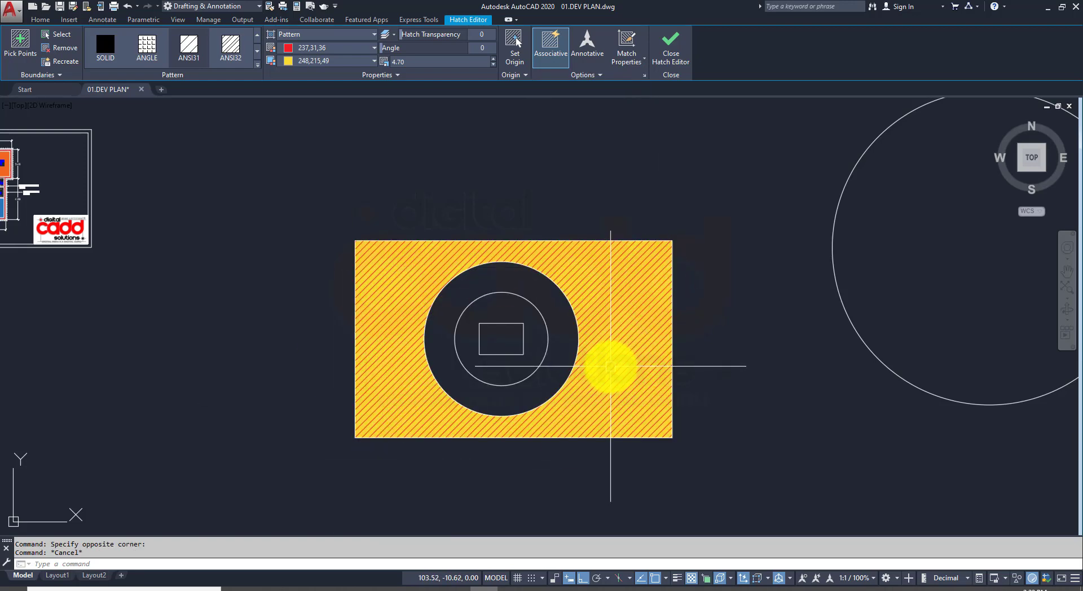
pyautogui.press('Escape')
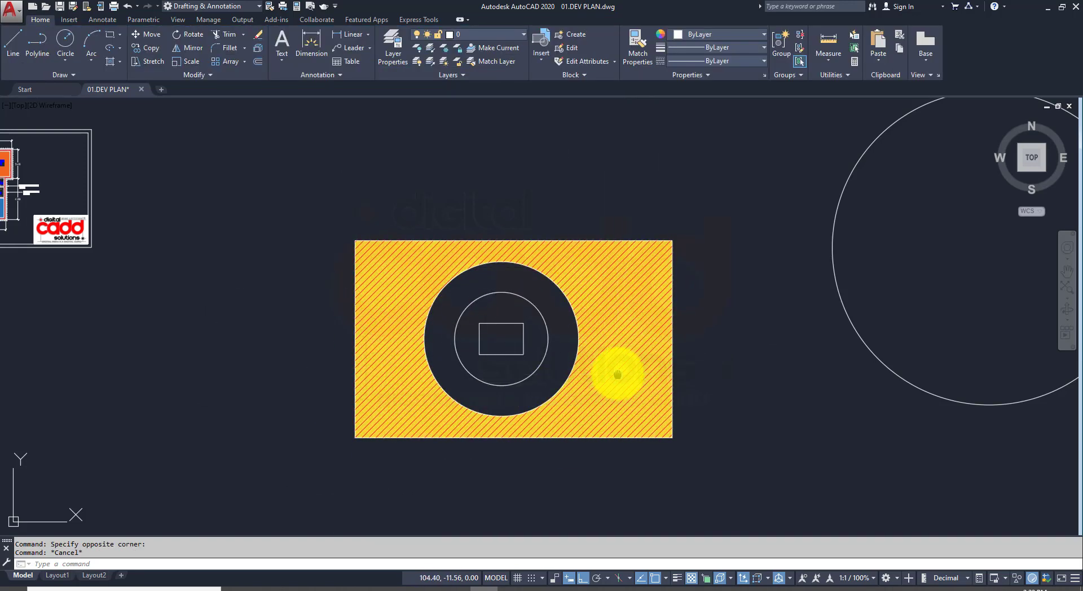
pyautogui.moveTo(618, 374); pyautogui.dragTo(484, 375, button='middle')
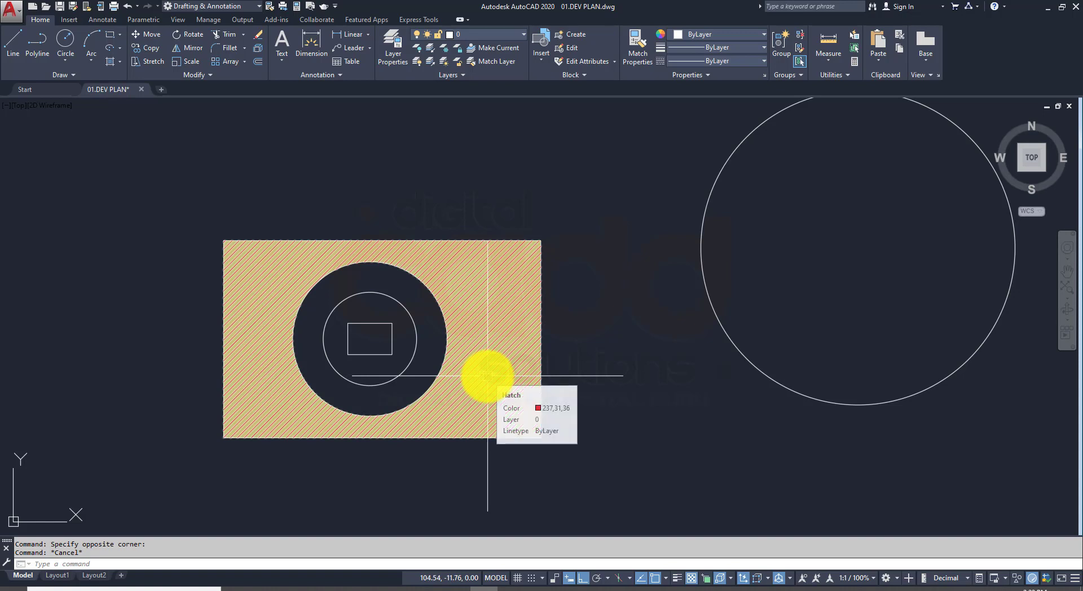
pyautogui.click(518, 587)
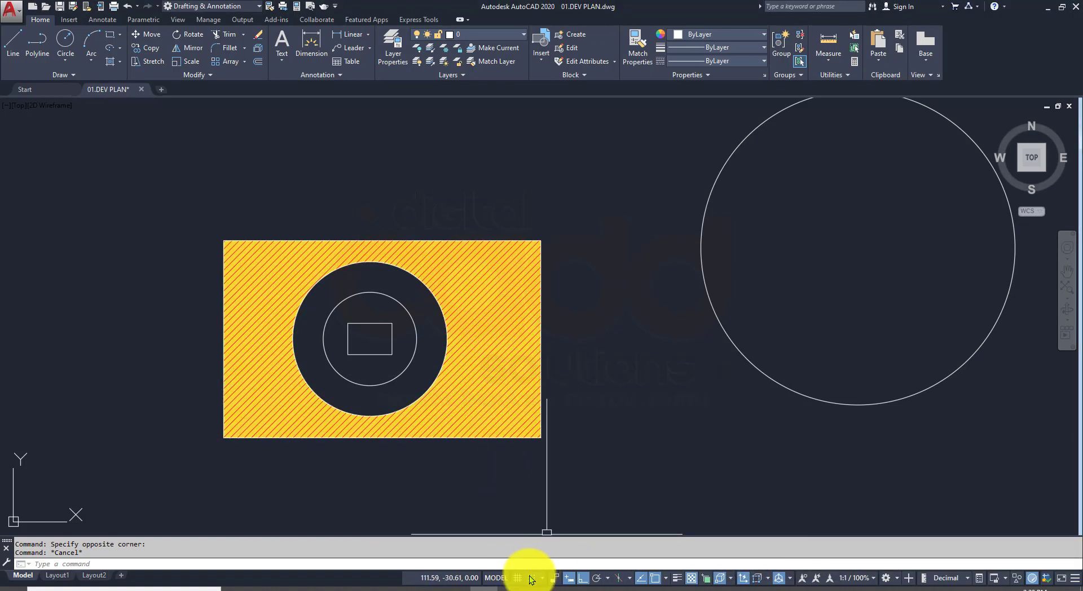
pyautogui.moveTo(522, 587)
pyautogui.click(512, 588)
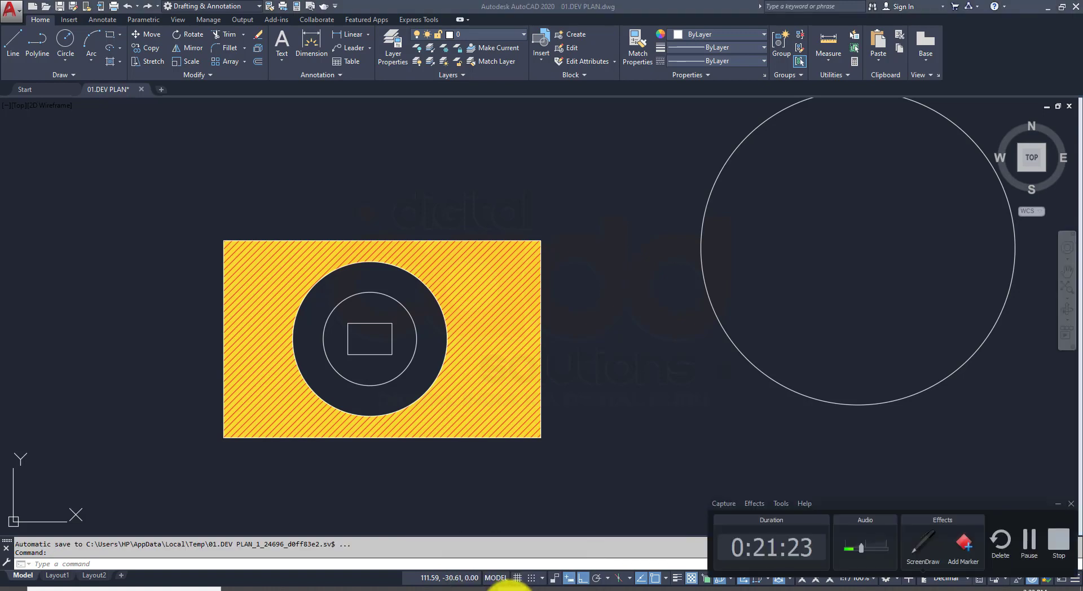
pyautogui.moveTo(571, 339)
pyautogui.mouseDown(button='middle')
pyautogui.moveTo(399, 307)
pyautogui.moveTo(455, 387)
pyautogui.mouseUp(button='middle')
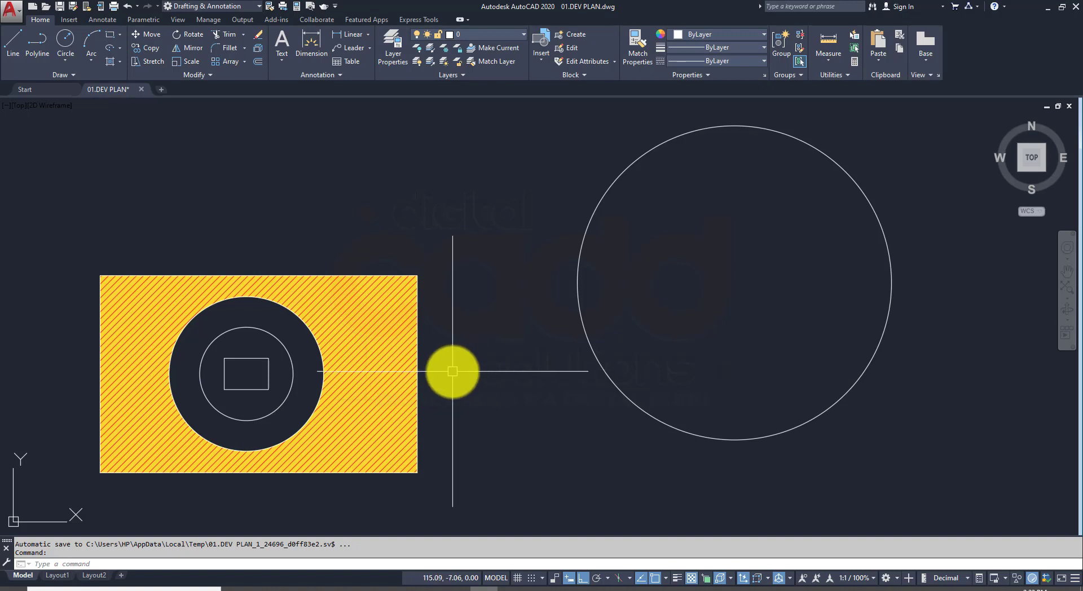
pyautogui.click(370, 343)
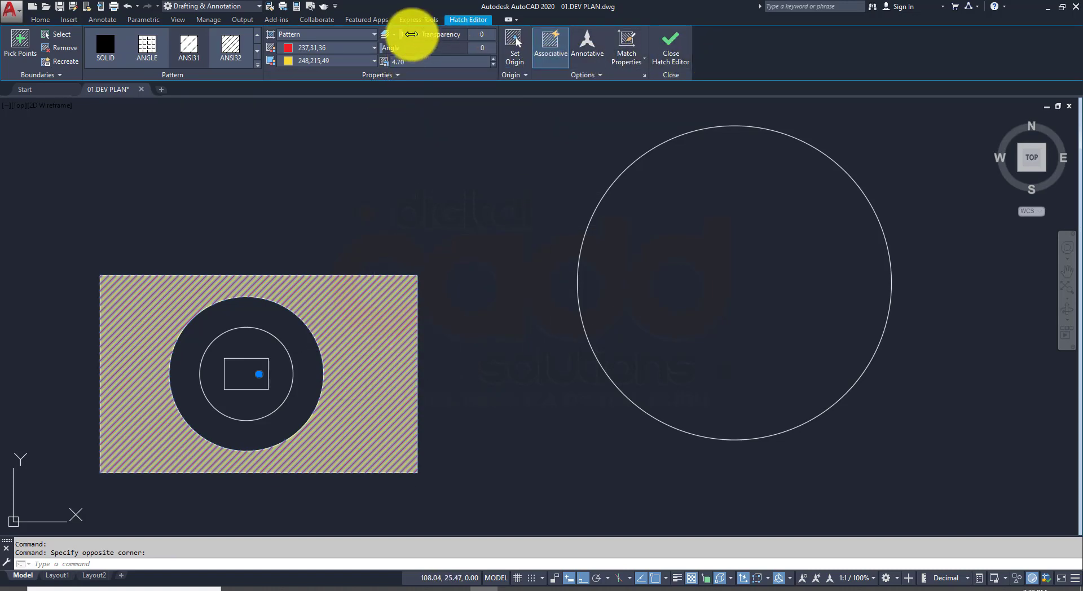
pyautogui.moveTo(412, 34)
pyautogui.mouseDown()
pyautogui.moveTo(473, 39)
pyautogui.moveTo(363, 34)
pyautogui.moveTo(488, 26)
pyautogui.moveTo(340, 38)
pyautogui.moveTo(501, 28)
pyautogui.moveTo(387, 43)
pyautogui.moveTo(491, 53)
pyautogui.moveTo(342, 53)
pyautogui.moveTo(554, 70)
pyautogui.moveTo(339, 66)
pyautogui.mouseUp()
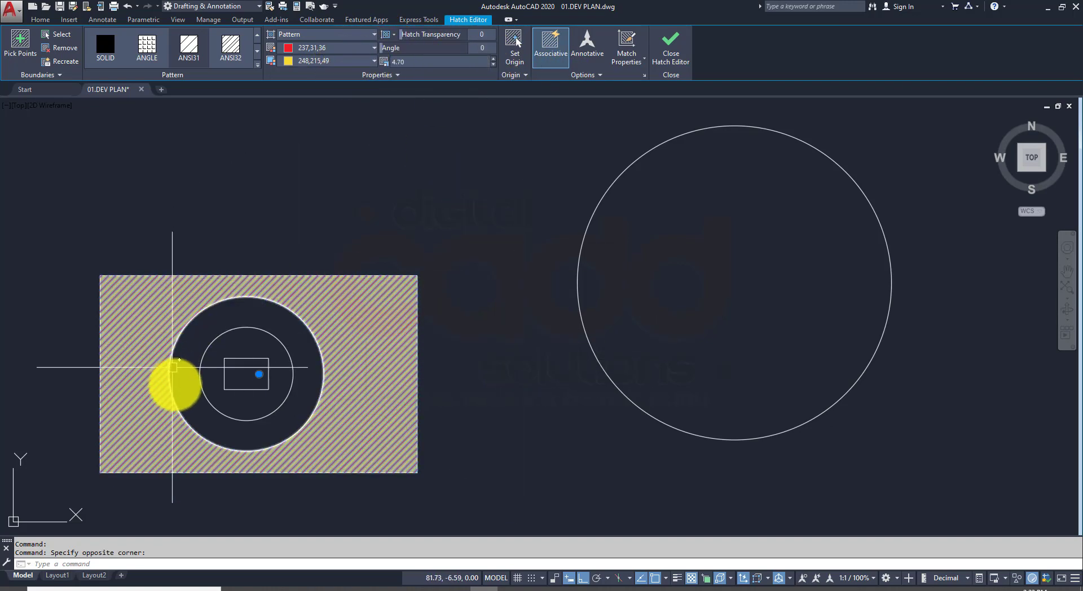
pyautogui.press('Escape')
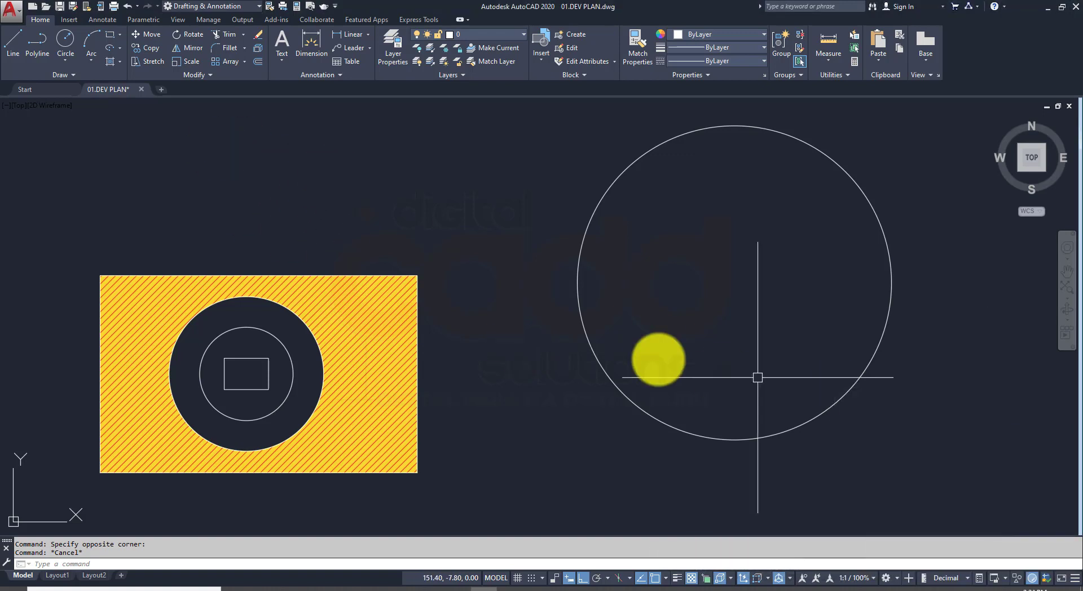
pyautogui.scroll(-2, 624, 325)
pyautogui.moveTo(537, 381); pyautogui.dragTo(301, 288, button='middle')
pyautogui.scroll(-3, 423, 310)
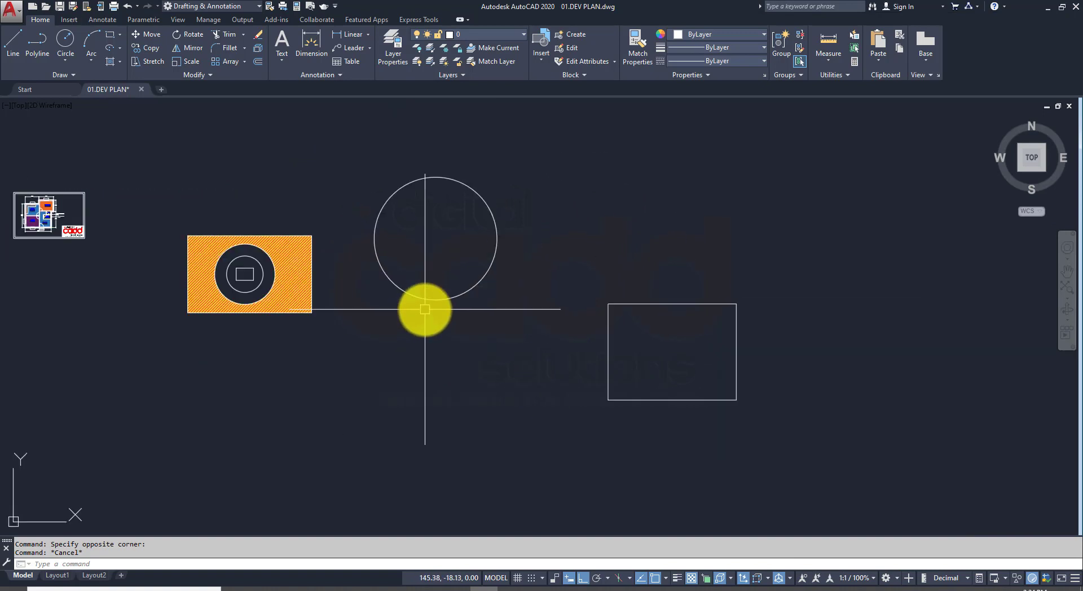
pyautogui.scroll(3, 589, 352)
pyautogui.moveTo(589, 352); pyautogui.dragTo(391, 344, button='middle')
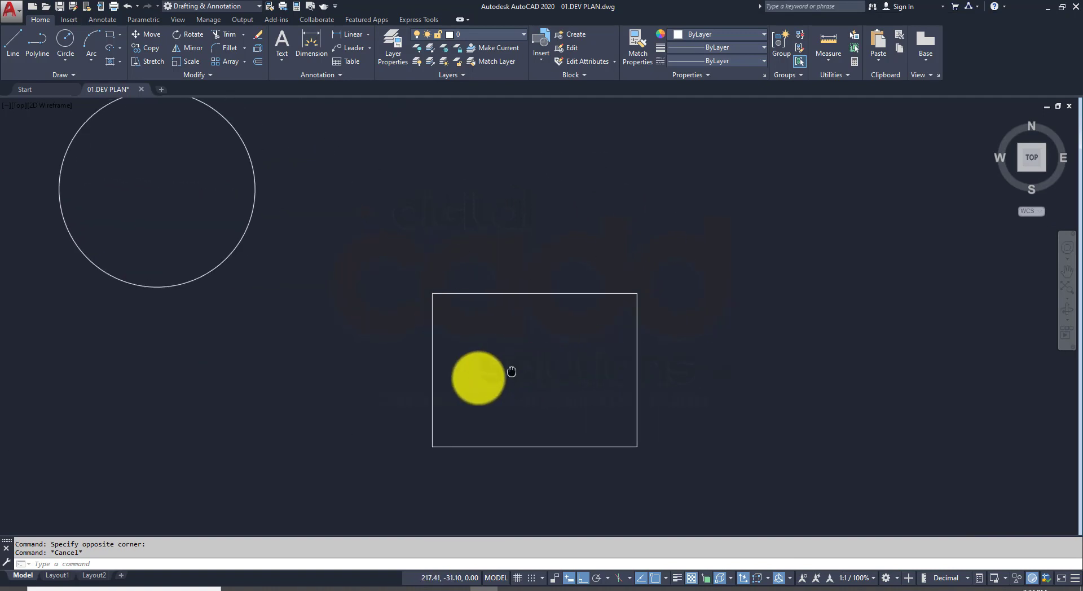
pyautogui.click(120, 61)
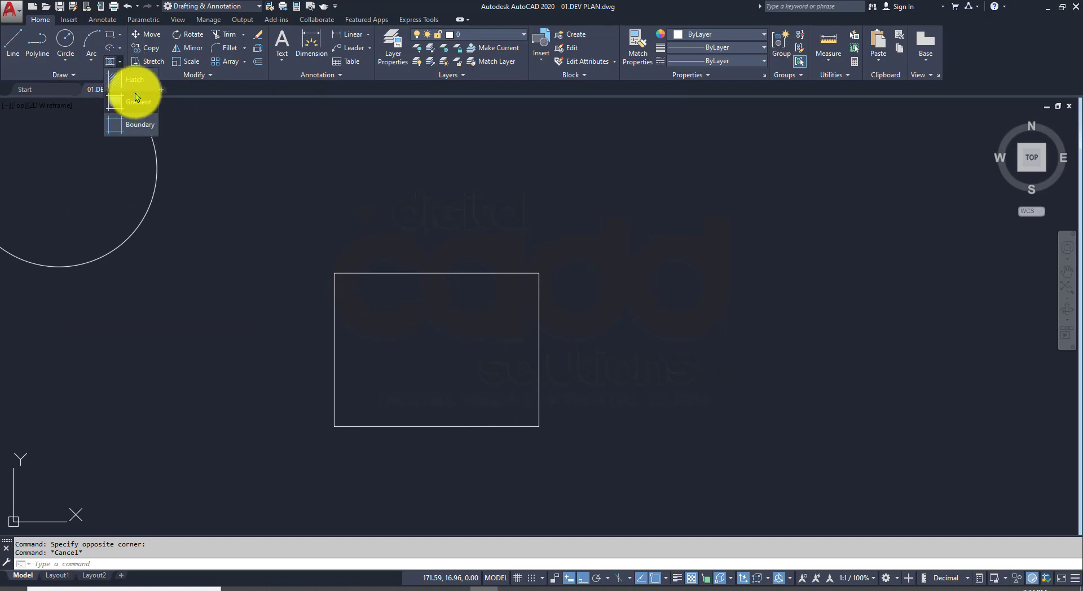
pyautogui.click(144, 79)
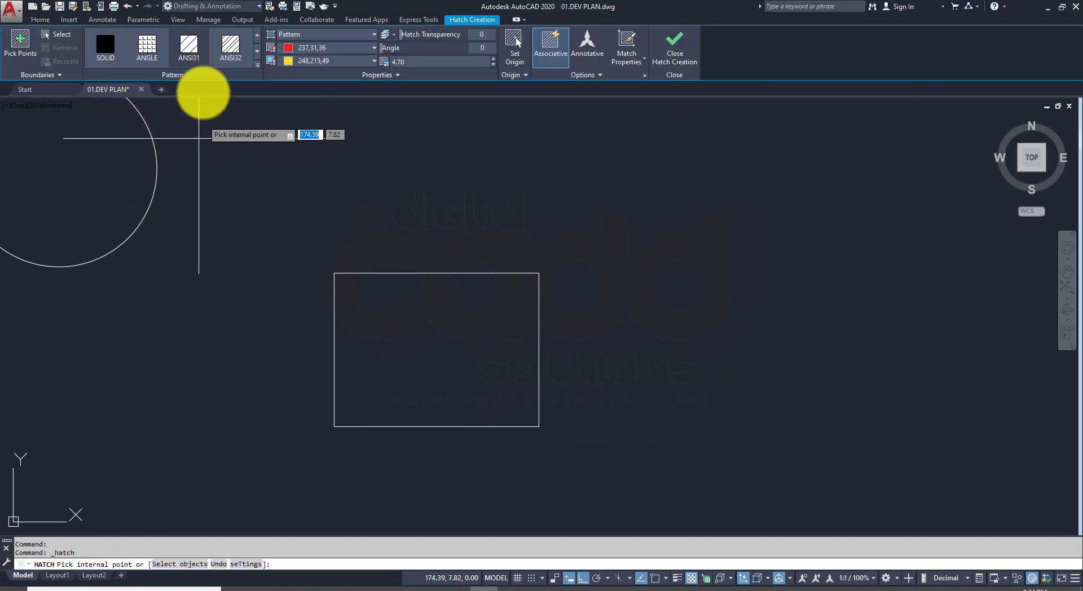
pyautogui.click(259, 66)
pyautogui.scroll(-3, 229, 186)
pyautogui.scroll(-4, 226, 180)
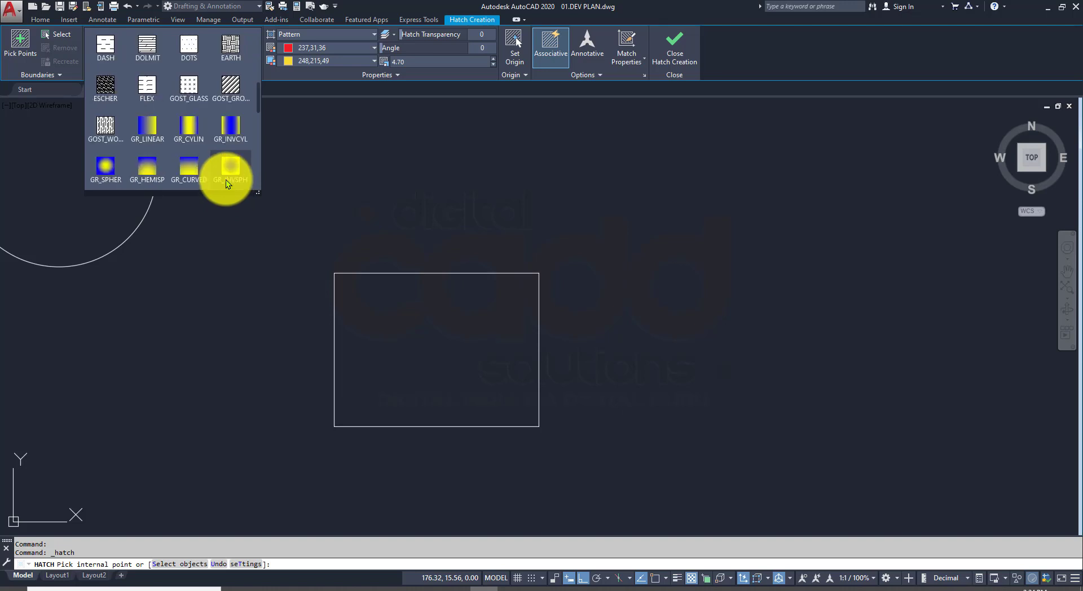
pyautogui.scroll(-3, 226, 174)
pyautogui.scroll(5, 225, 174)
pyautogui.scroll(5, 237, 165)
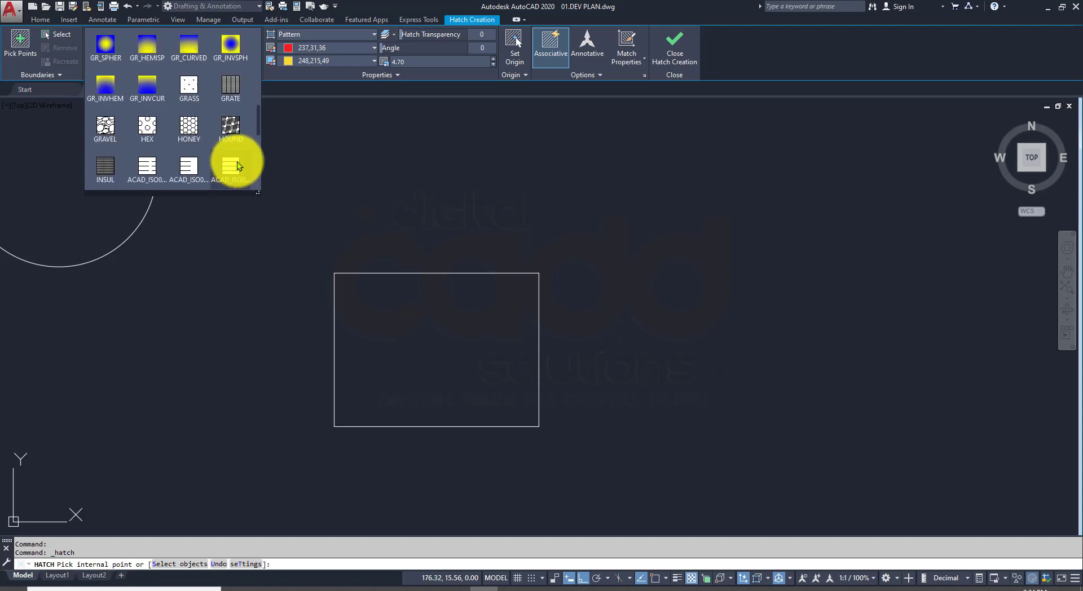
pyautogui.scroll(-3, 236, 161)
pyautogui.scroll(3, 237, 161)
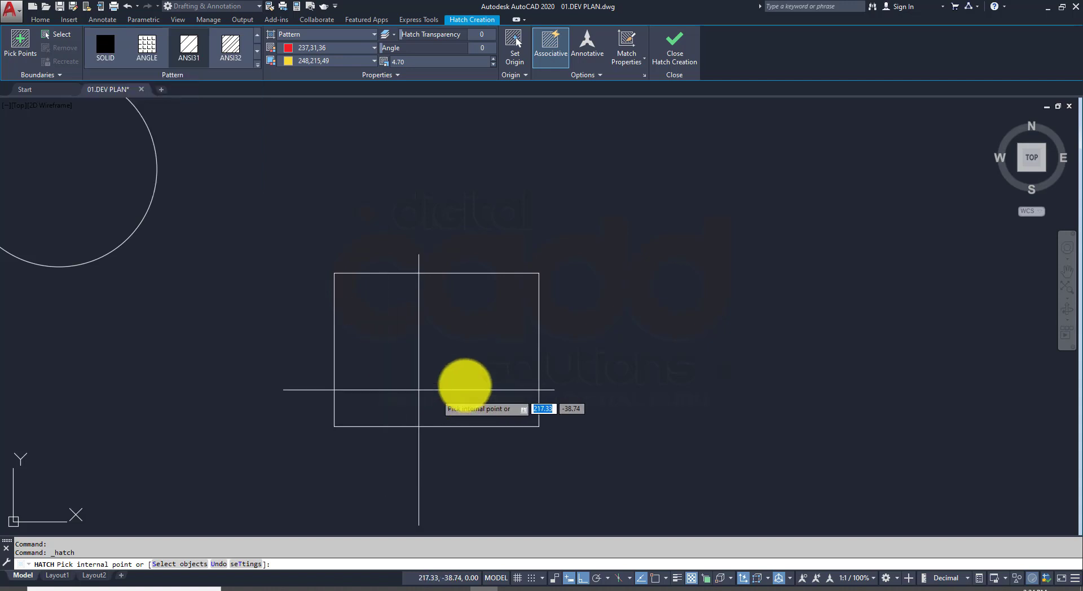
pyautogui.press('Escape')
pyautogui.moveTo(437, 331)
pyautogui.mouseDown(button='middle')
pyautogui.moveTo(406, 346)
pyautogui.moveTo(457, 354)
pyautogui.mouseUp(button='middle')
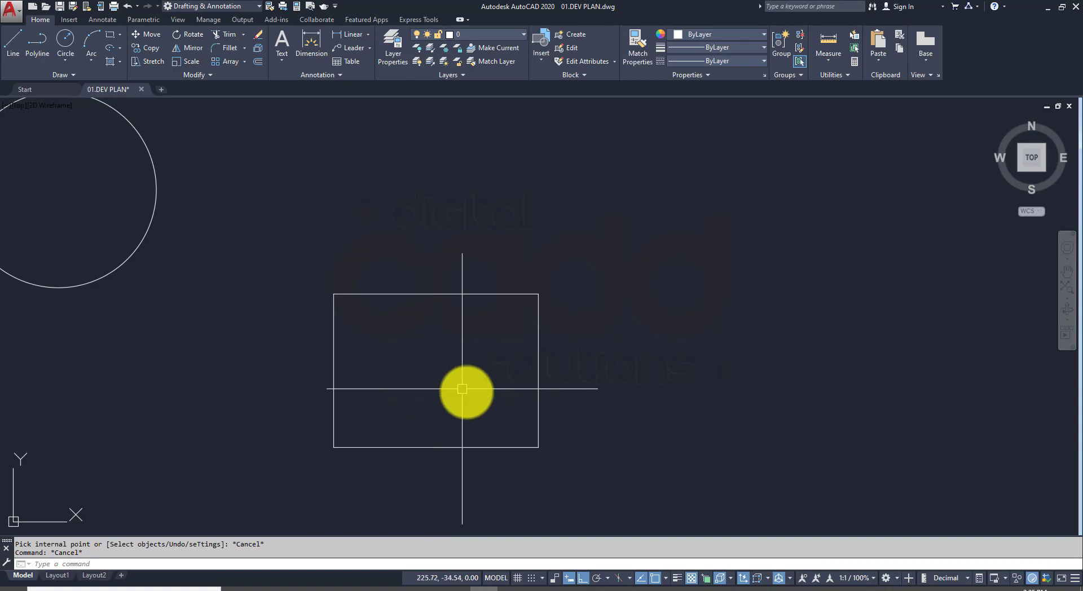
pyautogui.moveTo(484, 374); pyautogui.dragTo(536, 368, button='middle')
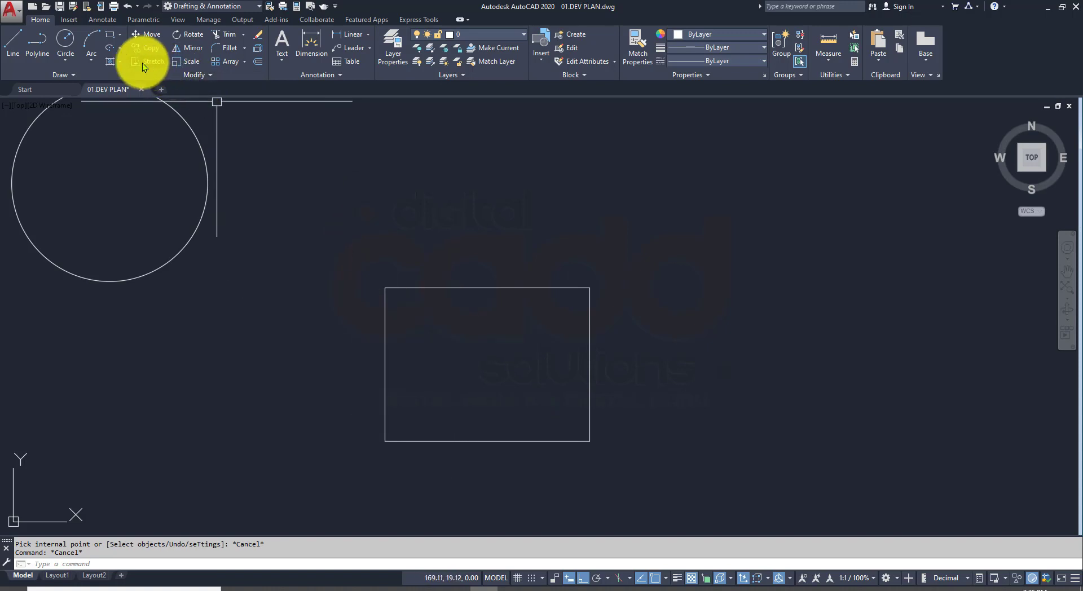
# Step: Open the hatch, gradient and boundary drop-down, then dismiss it
pyautogui.click(121, 61)
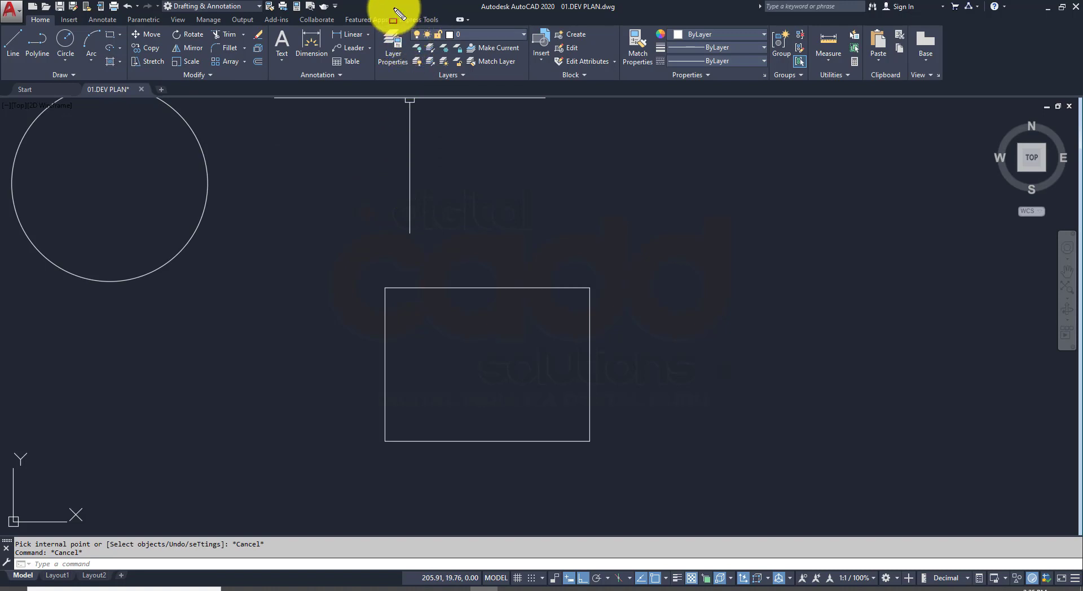
pyautogui.moveTo(393, 8); pyautogui.dragTo(449, 32)
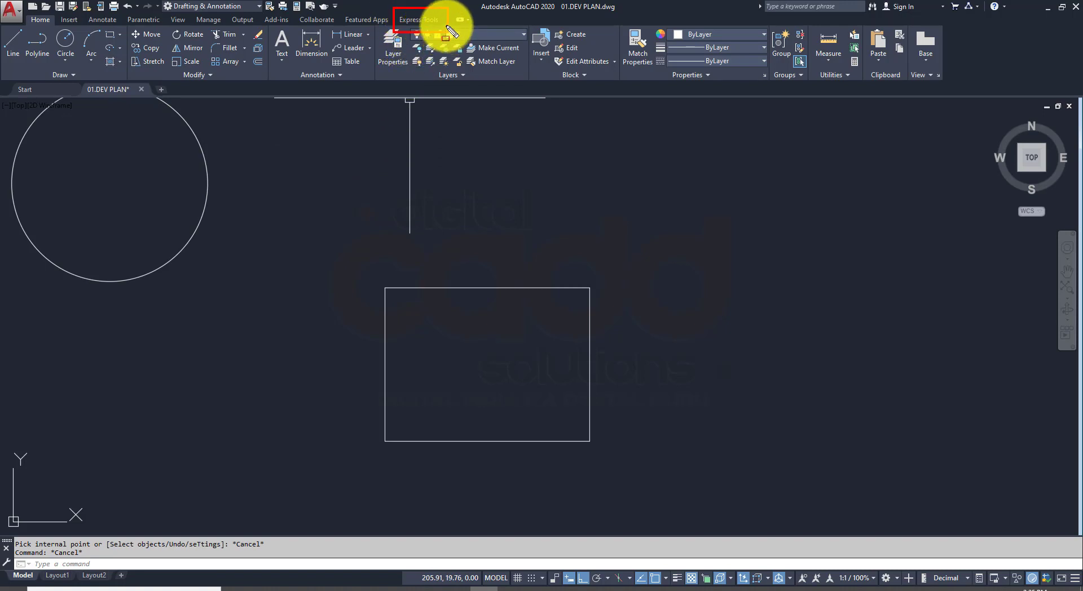
pyautogui.press('Escape')
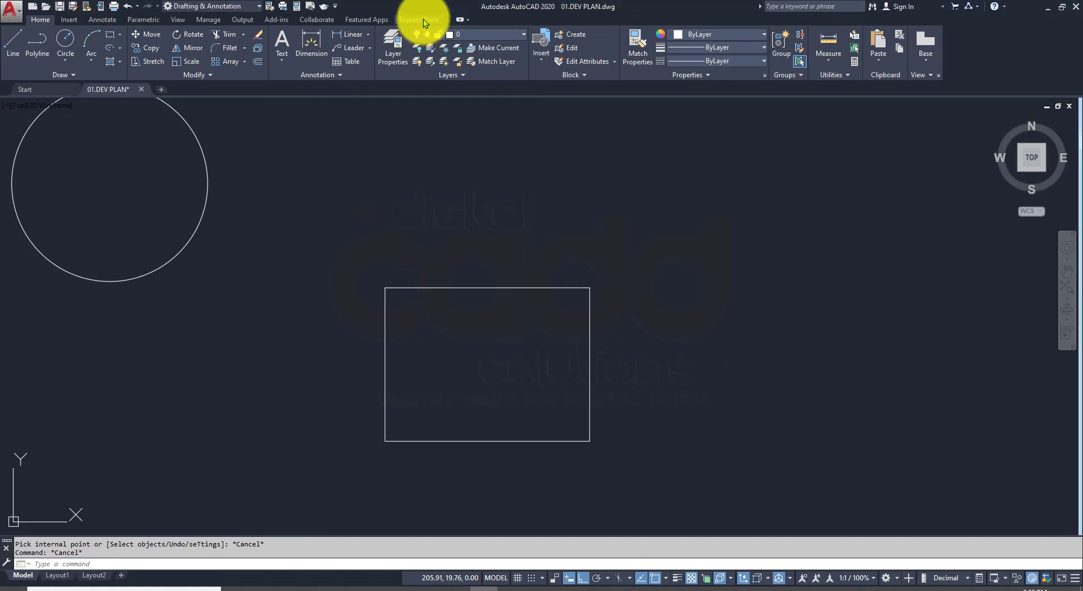
# Step: Launch Super Hatch from Express Tools, move its dialog aside, and bring up the Chrome texture search
pyautogui.click(423, 19)
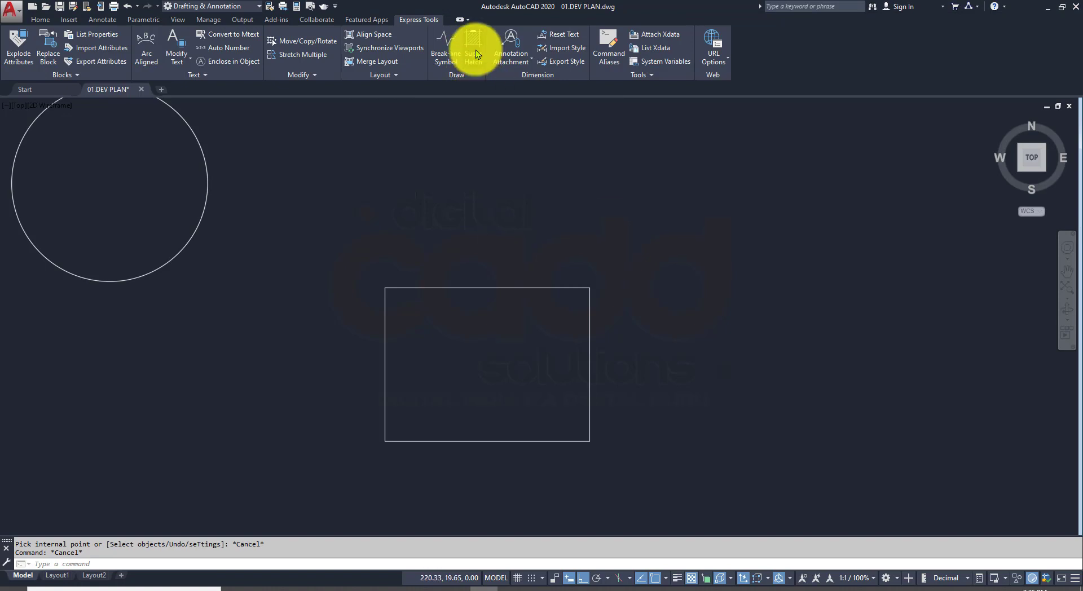
pyautogui.click(474, 50)
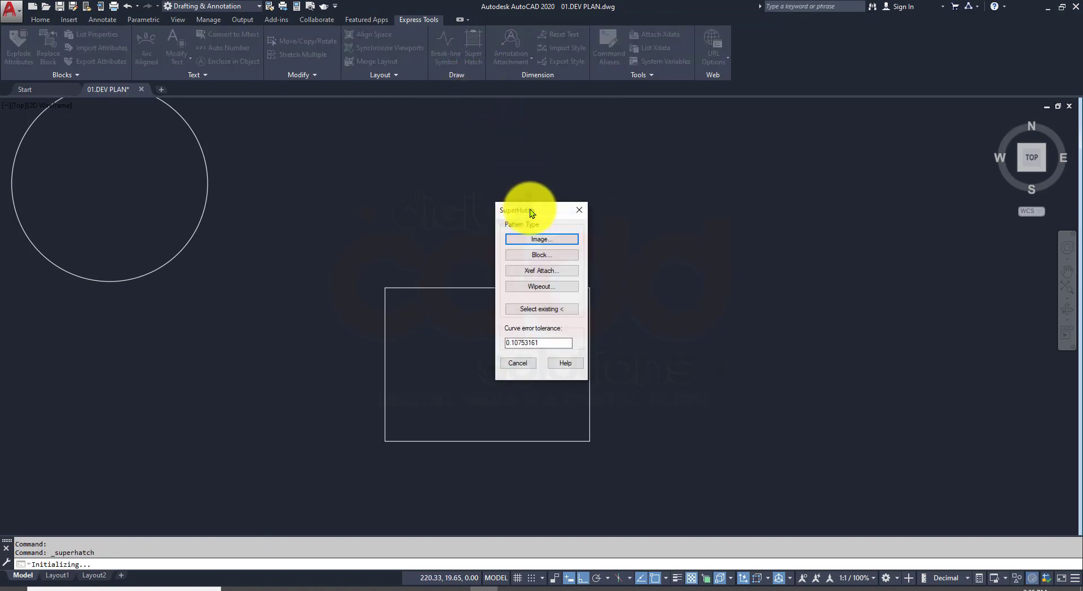
pyautogui.moveTo(530, 208); pyautogui.dragTo(675, 187)
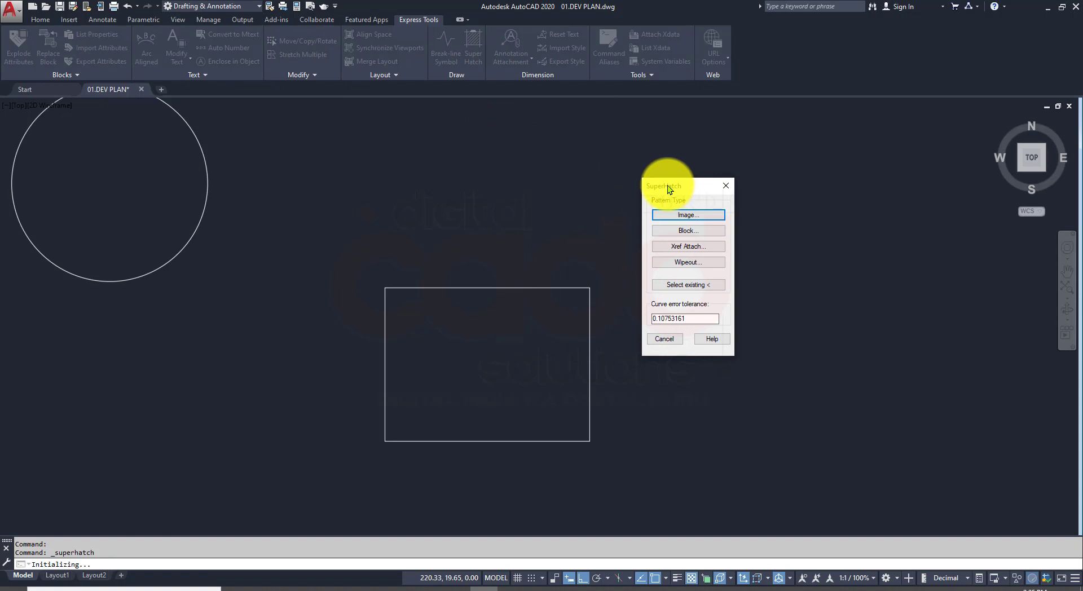
pyautogui.moveTo(634, 159)
pyautogui.mouseDown()
pyautogui.moveTo(755, 402)
pyautogui.moveTo(741, 366)
pyautogui.mouseUp()
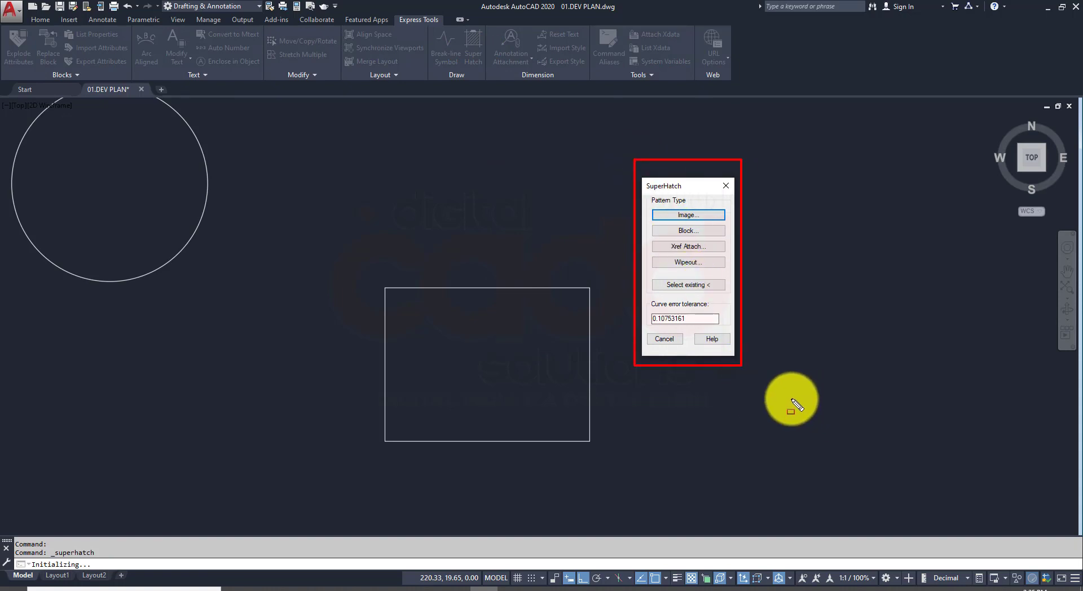
pyautogui.press('Escape')
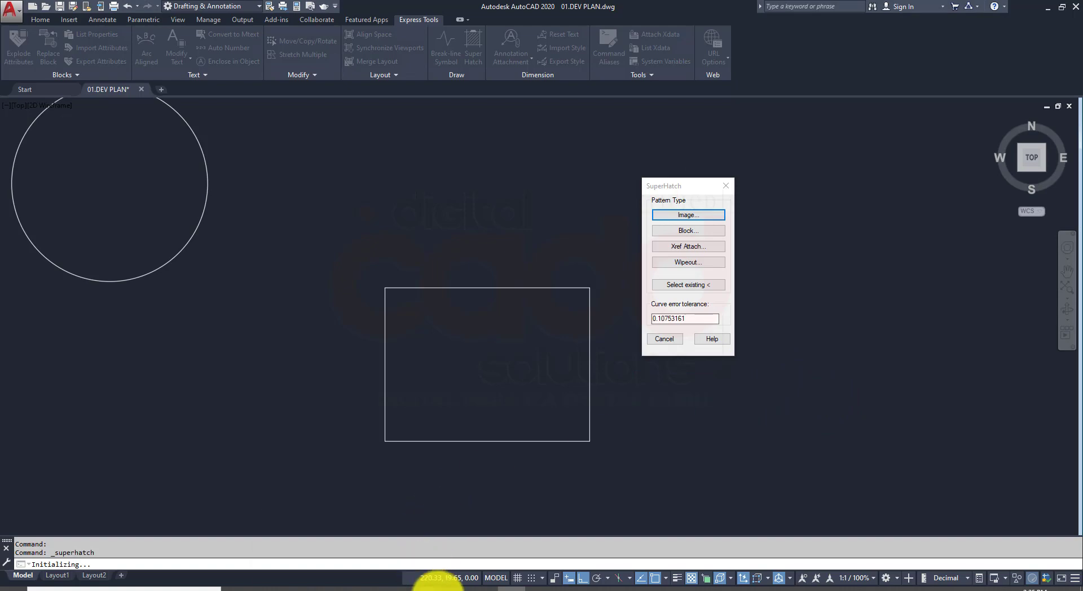
pyautogui.click(337, 544)
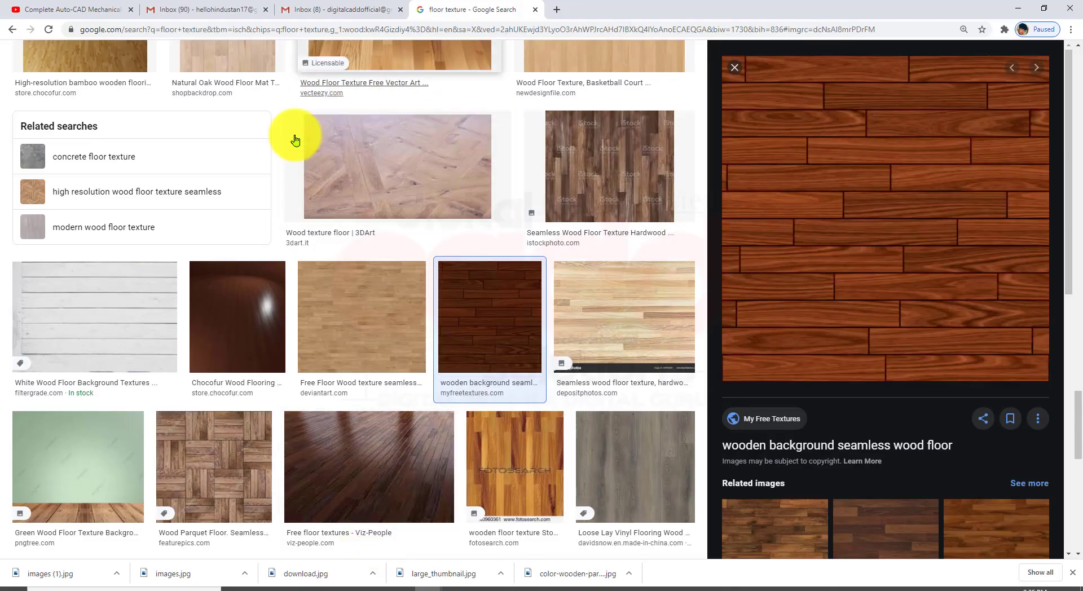
# Step: Filter the floor texture image results to grey and preview the grey parquet texture
pyautogui.scroll(7, 534, 314)
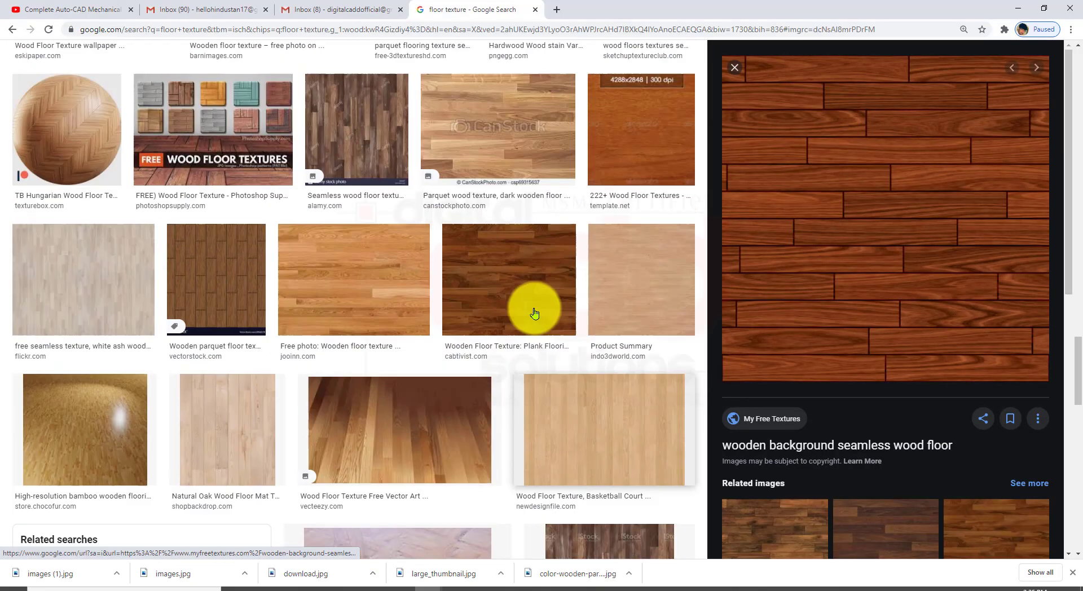
pyautogui.scroll(5, 534, 314)
pyautogui.scroll(5, 524, 320)
pyautogui.scroll(5, 515, 346)
pyautogui.scroll(5, 516, 373)
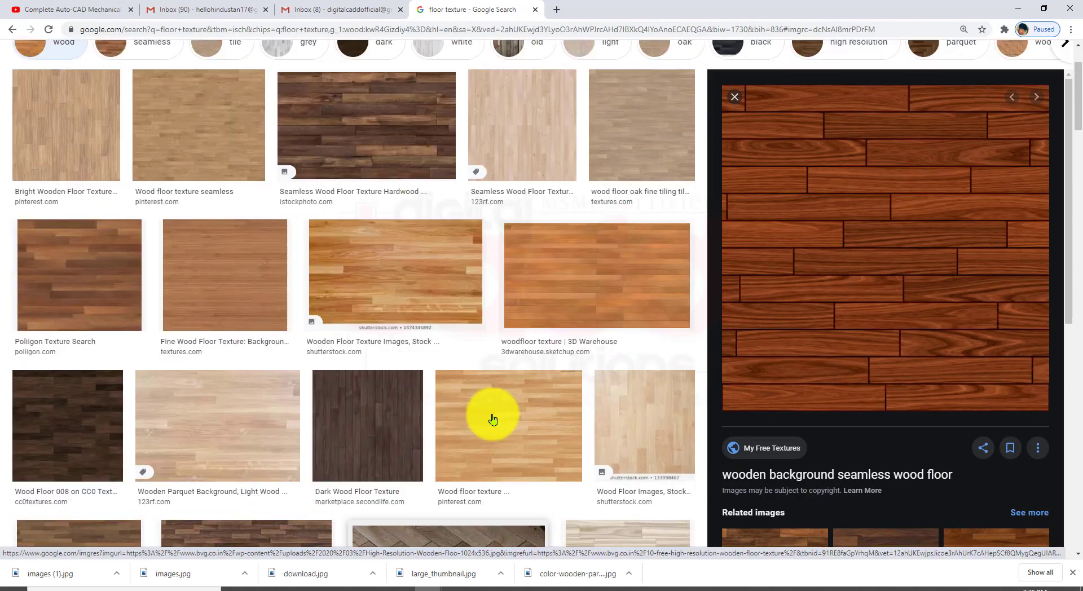
pyautogui.scroll(3, 493, 418)
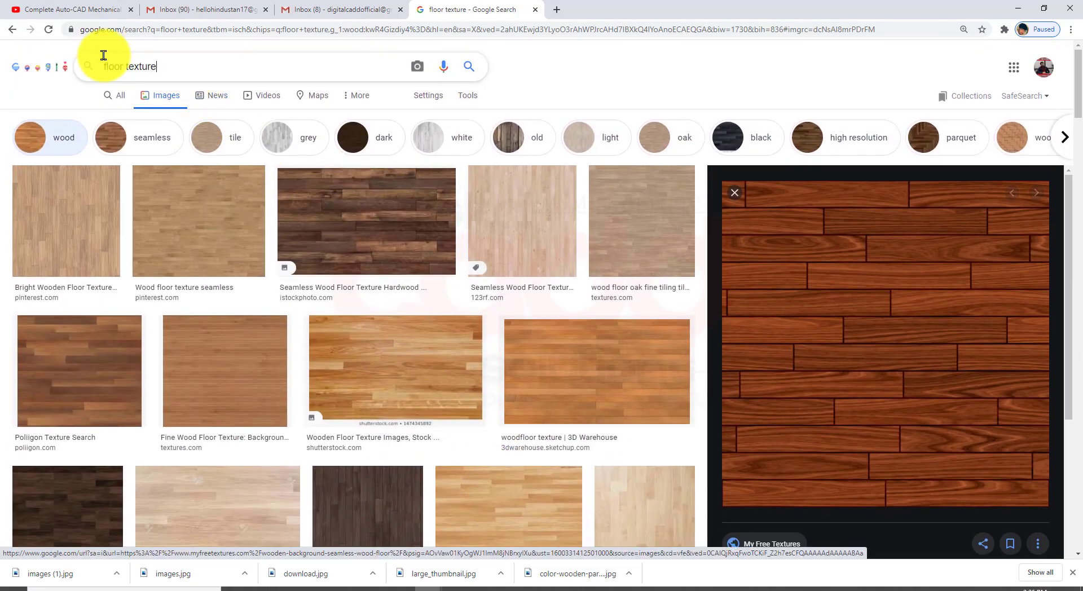
pyautogui.tripleClick(103, 54)
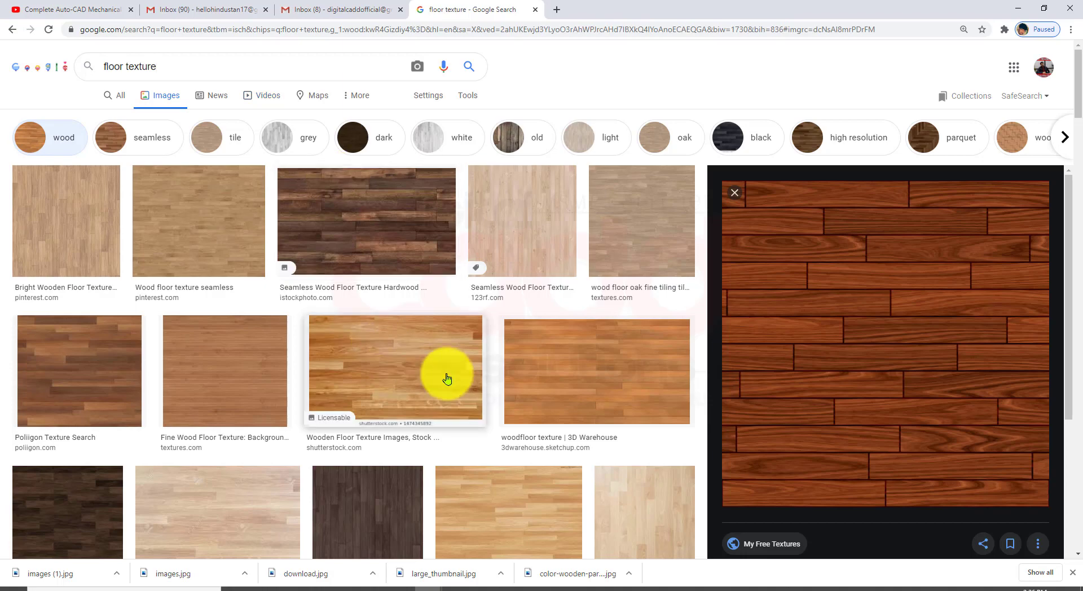
pyautogui.scroll(-4, 447, 378)
pyautogui.scroll(-4, 435, 379)
pyautogui.scroll(5, 435, 380)
pyautogui.scroll(4, 446, 384)
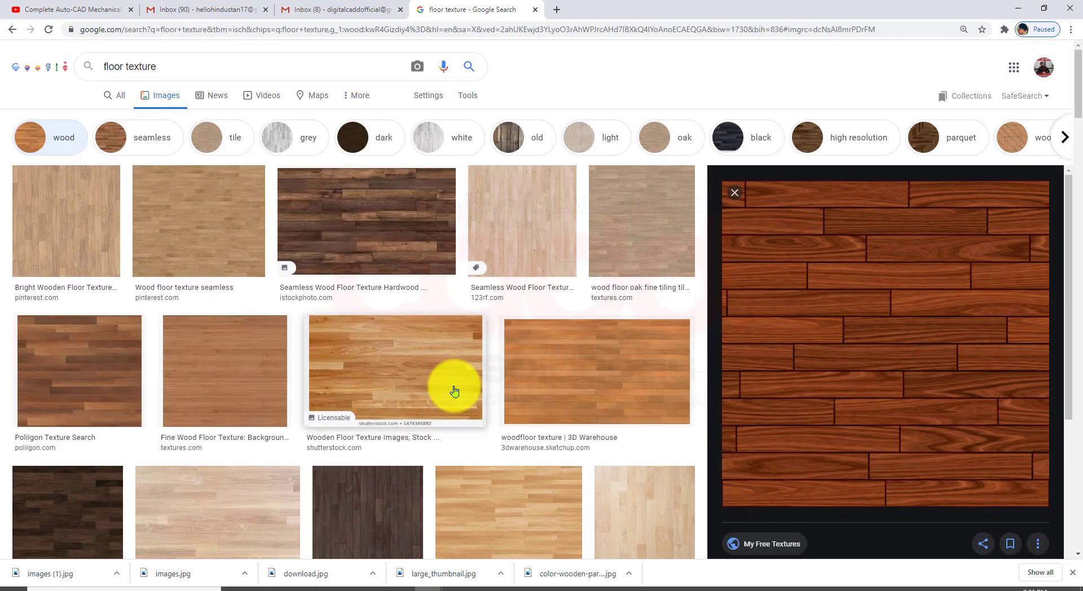
pyautogui.click(307, 137)
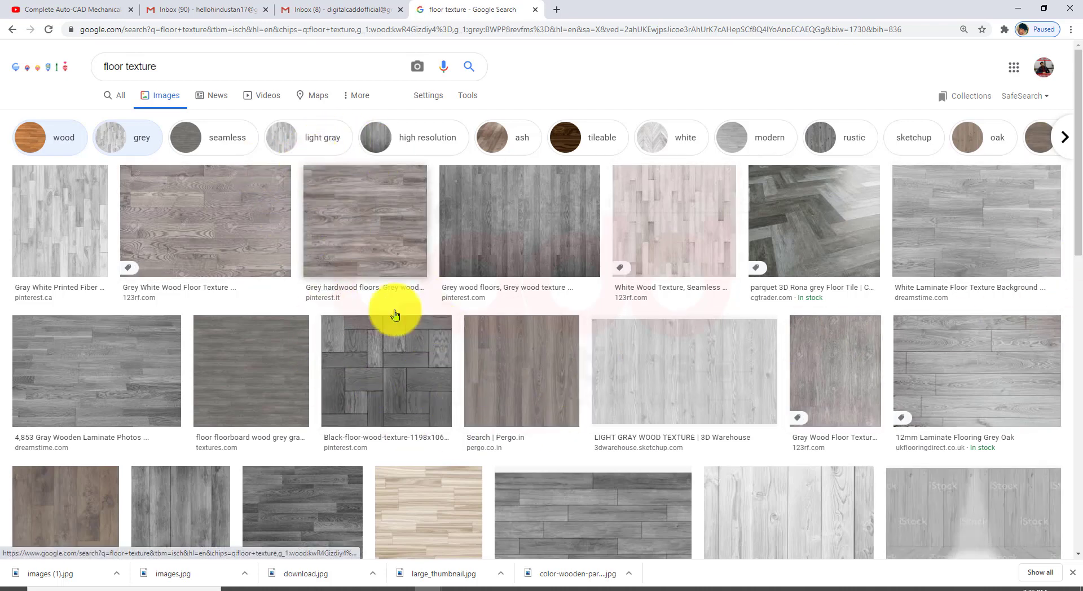
pyautogui.click(405, 386)
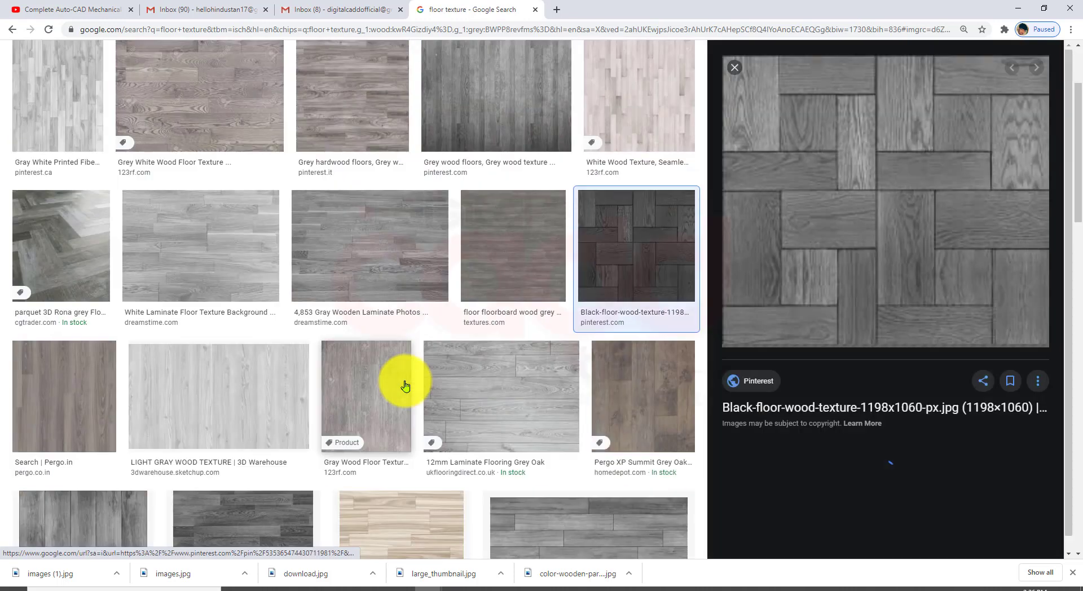
# Step: Save the grey parquet image into the Desktop IMAGE folder and minimize Chrome
pyautogui.rightClick(878, 216)
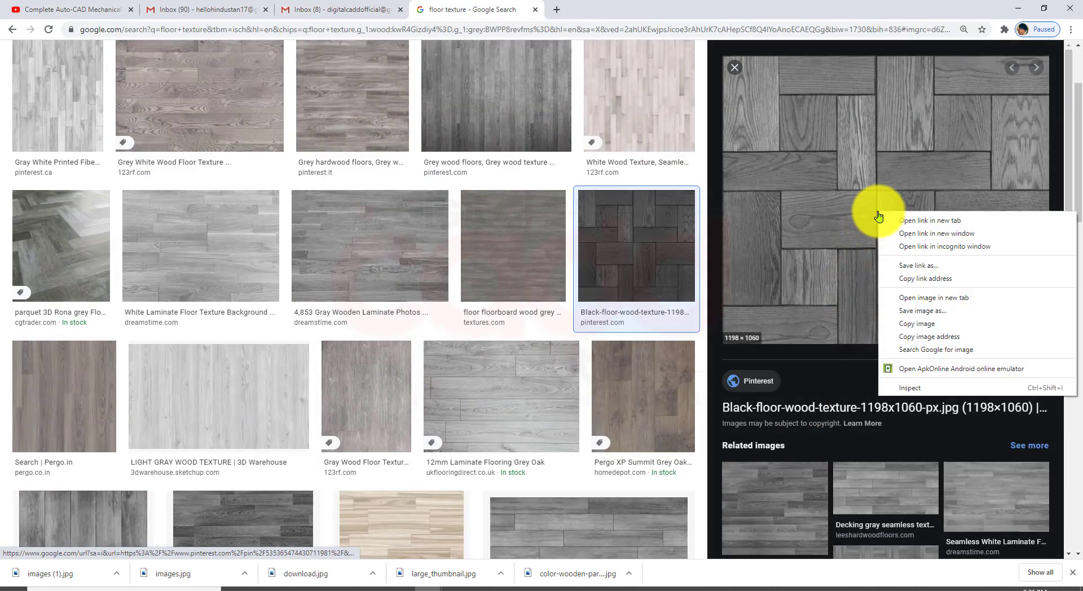
pyautogui.click(923, 314)
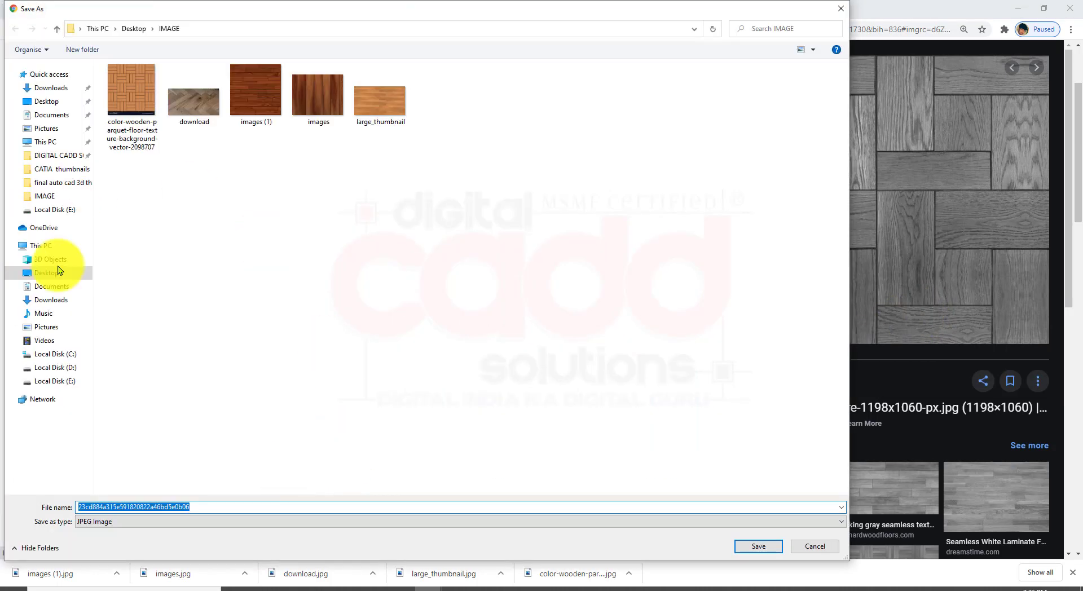
pyautogui.click(758, 547)
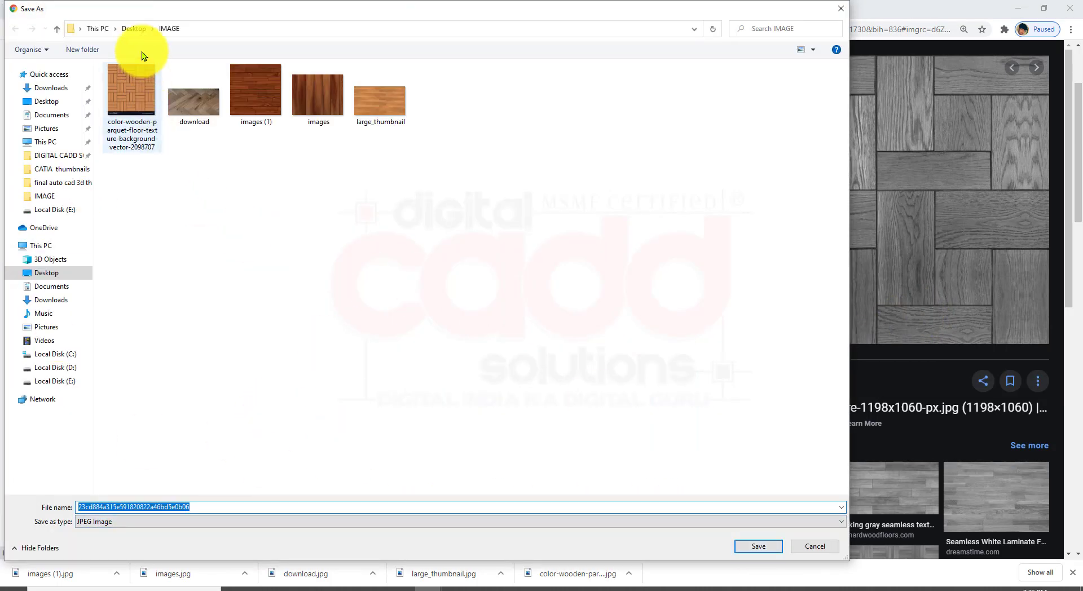
pyautogui.click(180, 35)
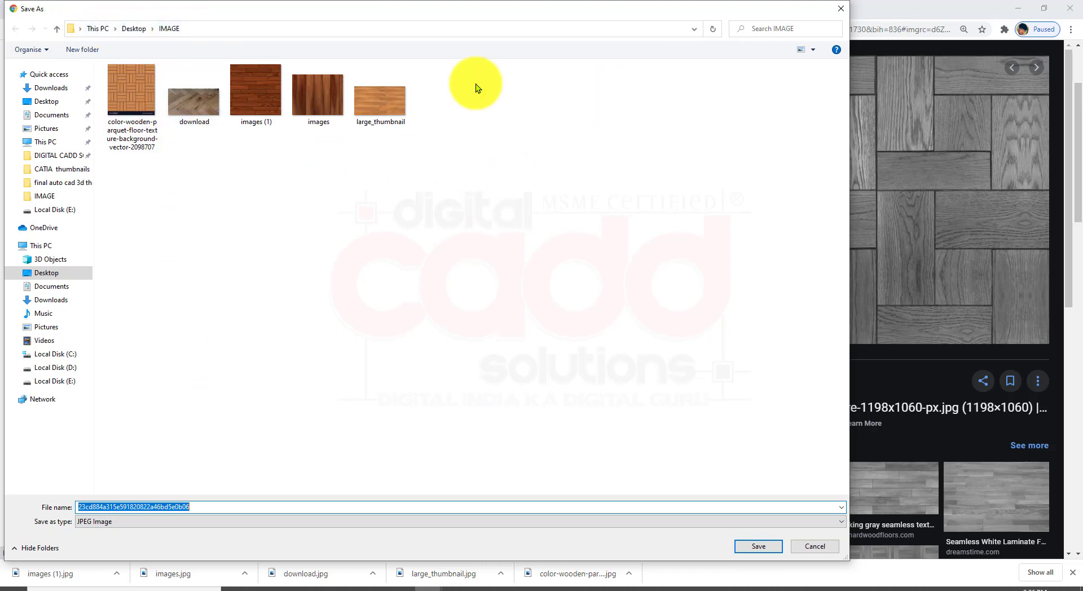
pyautogui.click(773, 546)
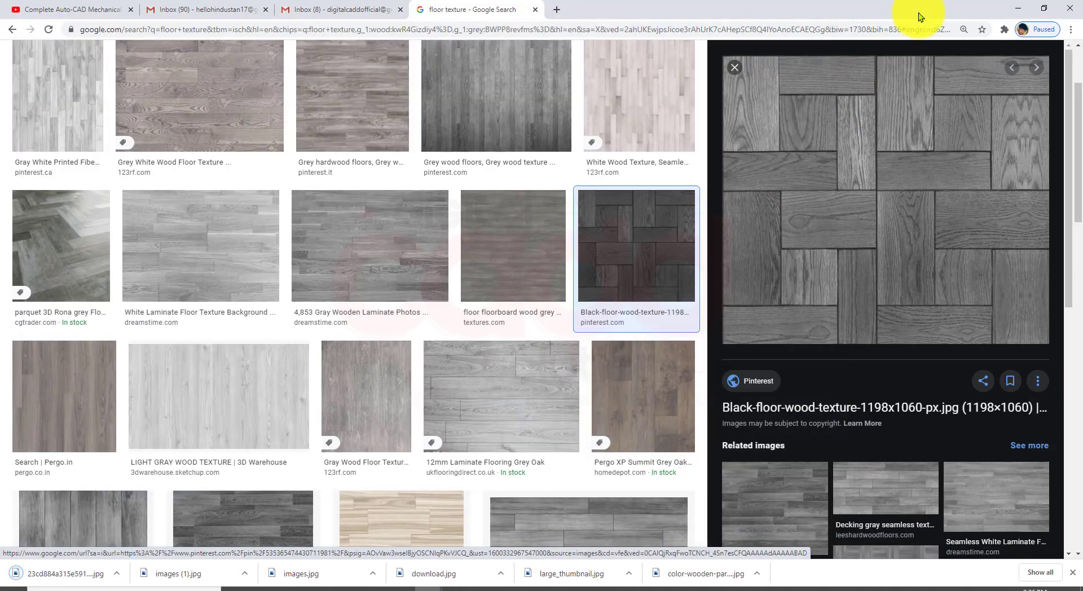
pyautogui.click(1019, 9)
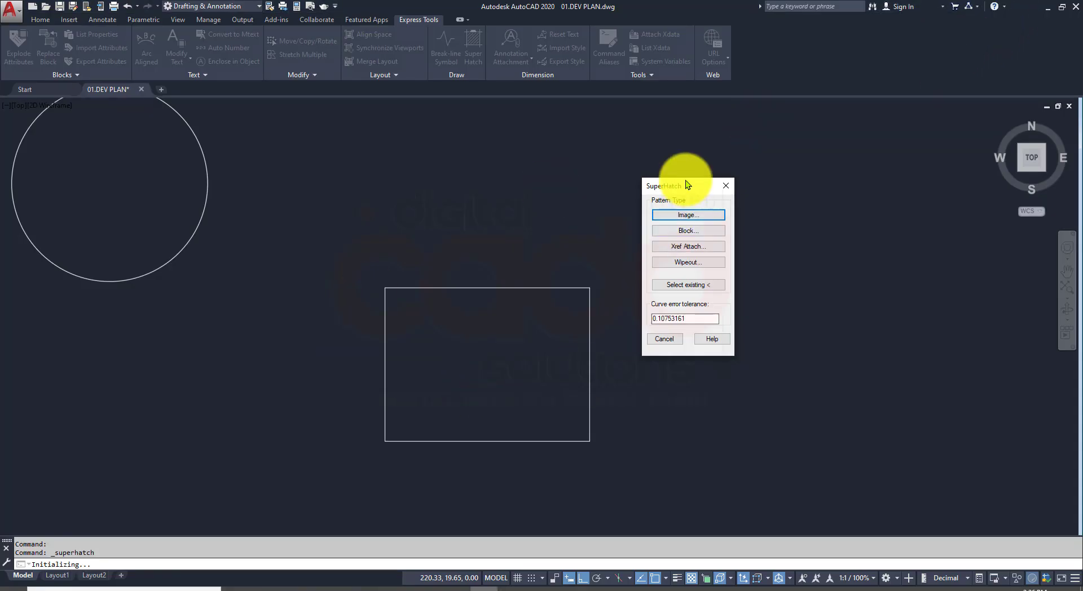
# Step: Close the SuperHatch dialog, pan to the floor plan rooms, and relaunch Super Hatch from Express Tools
pyautogui.click(725, 185)
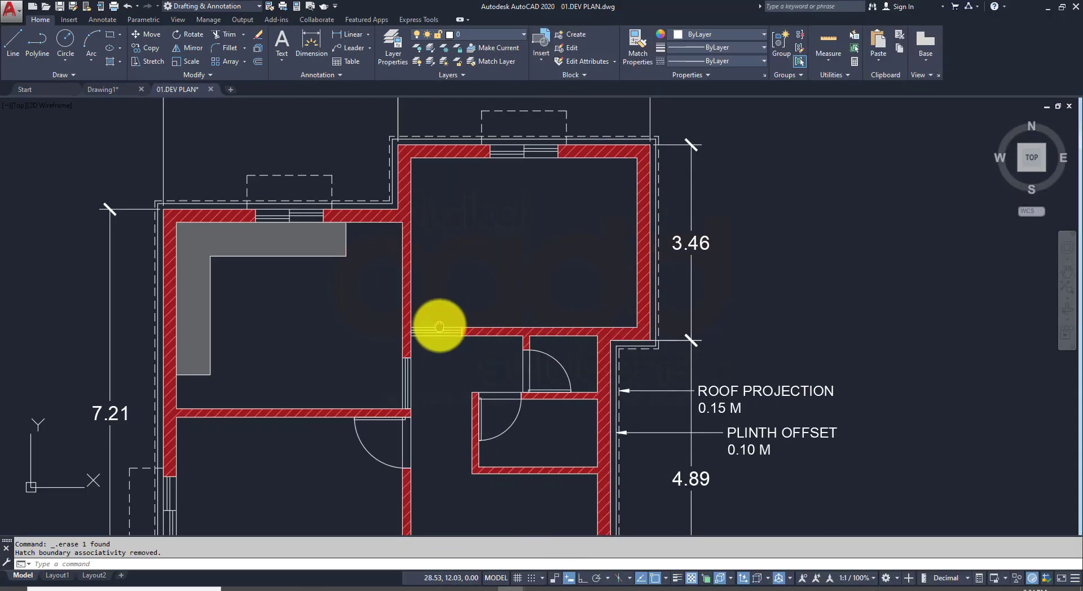
pyautogui.moveTo(424, 303)
pyautogui.mouseDown(button='middle')
pyautogui.moveTo(429, 154)
pyautogui.moveTo(452, 362)
pyautogui.moveTo(388, 359)
pyautogui.moveTo(347, 382)
pyautogui.mouseUp(button='middle')
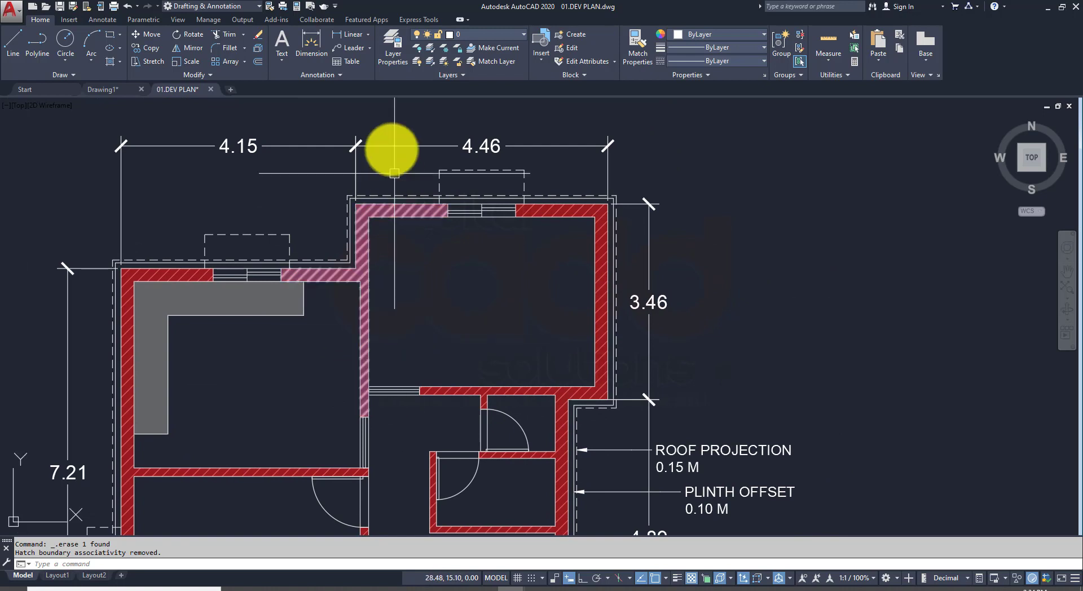
pyautogui.click(408, 17)
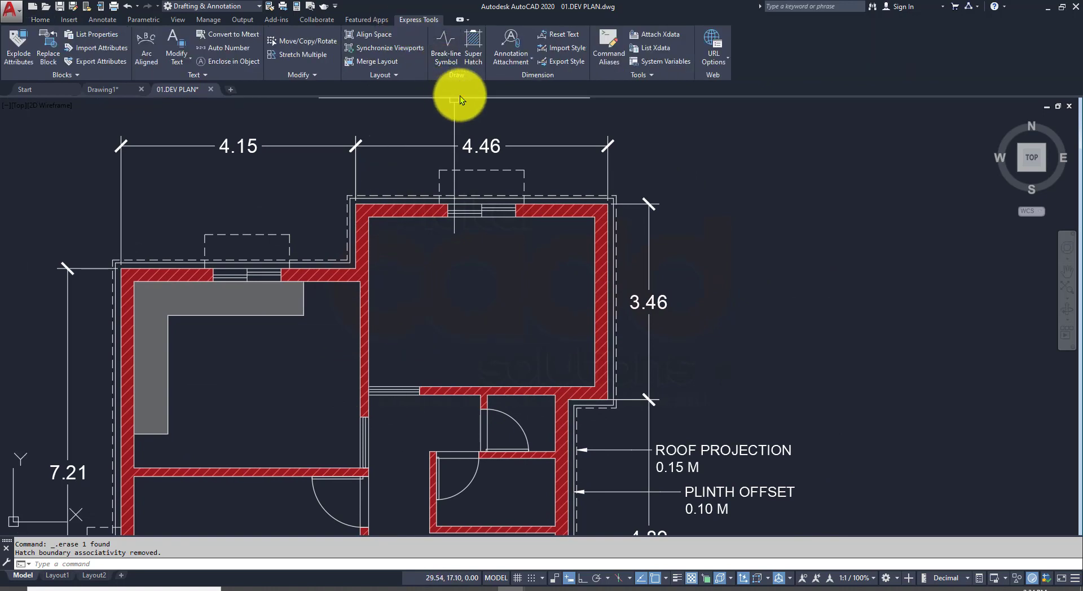
pyautogui.click(478, 52)
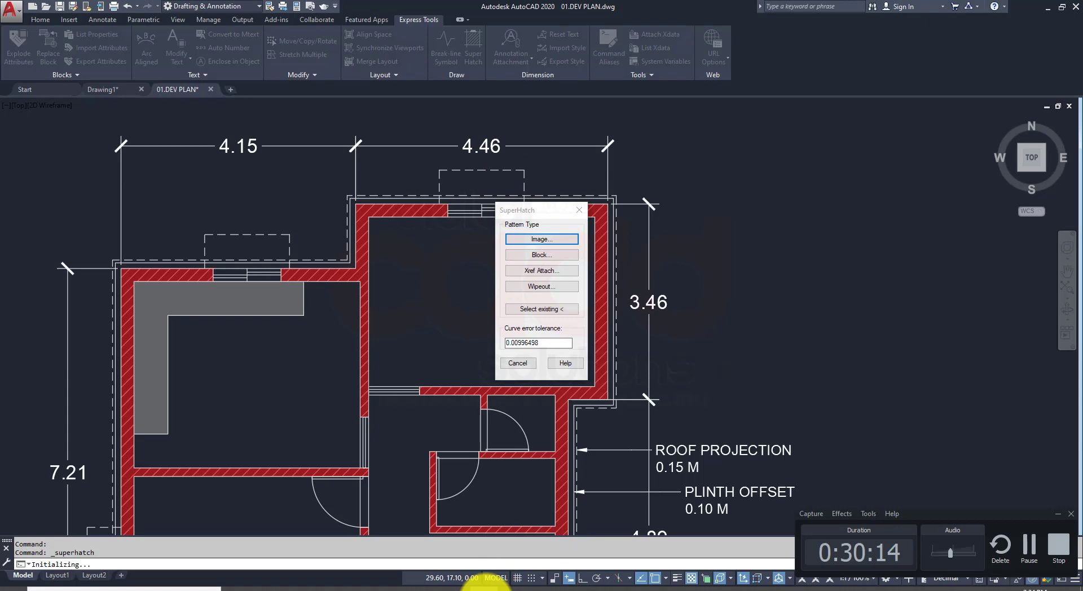
# Step: Attach the 'images (1)' wood-plank texture from the IMAGE folder as the SuperHatch image
pyautogui.click(536, 240)
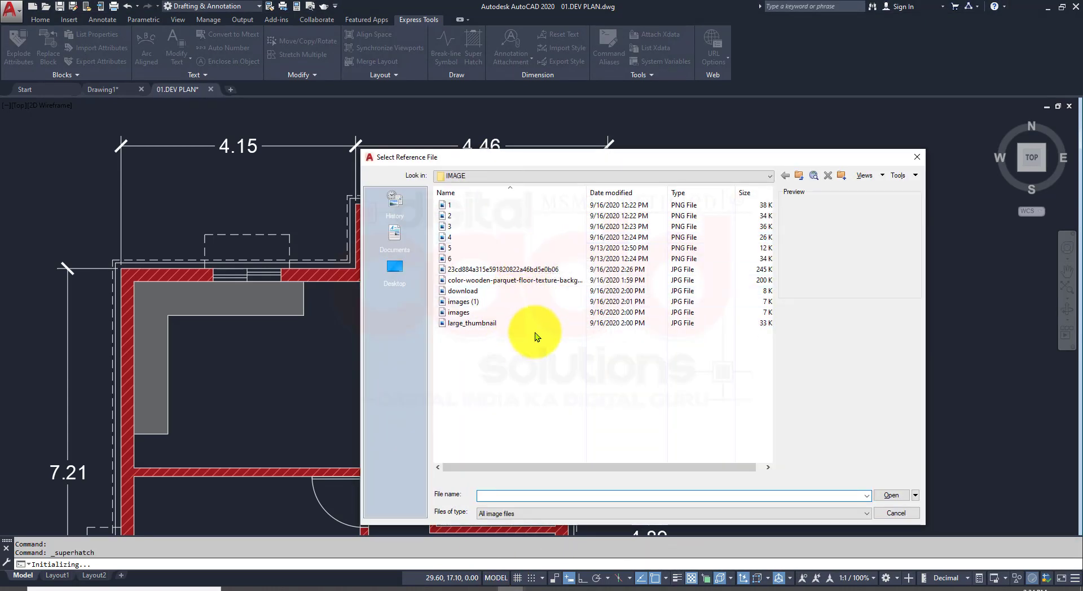
pyautogui.click(547, 381)
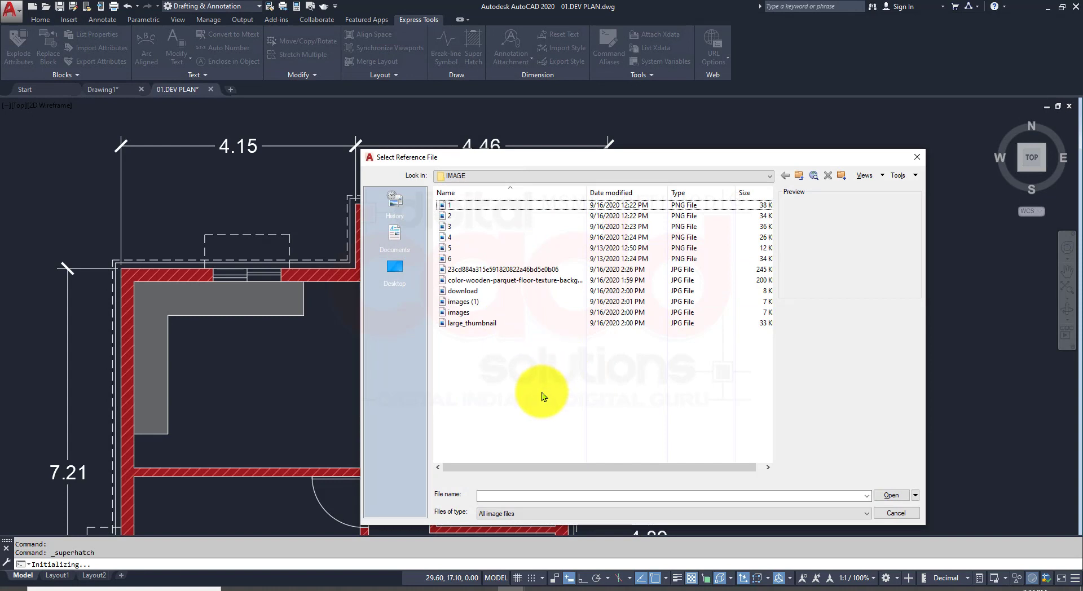
pyautogui.click(462, 278)
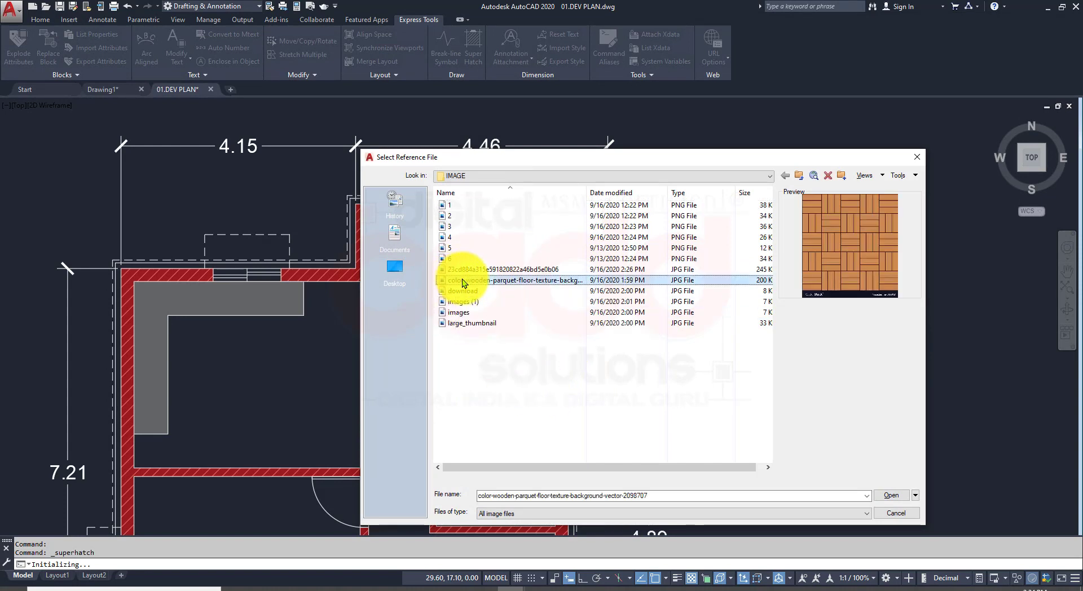
pyautogui.click(465, 290)
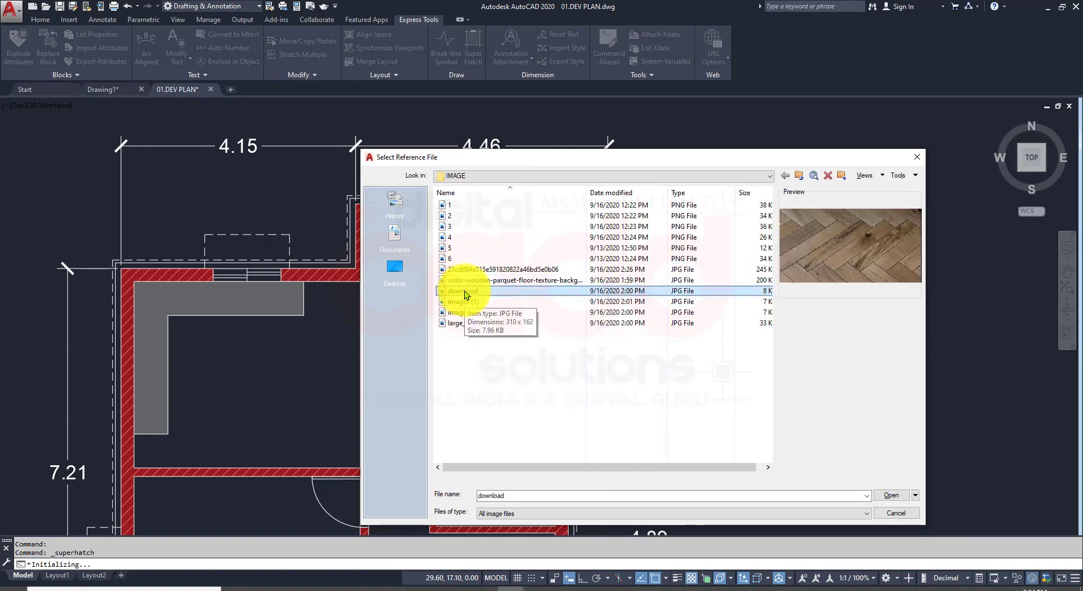
pyautogui.click(467, 302)
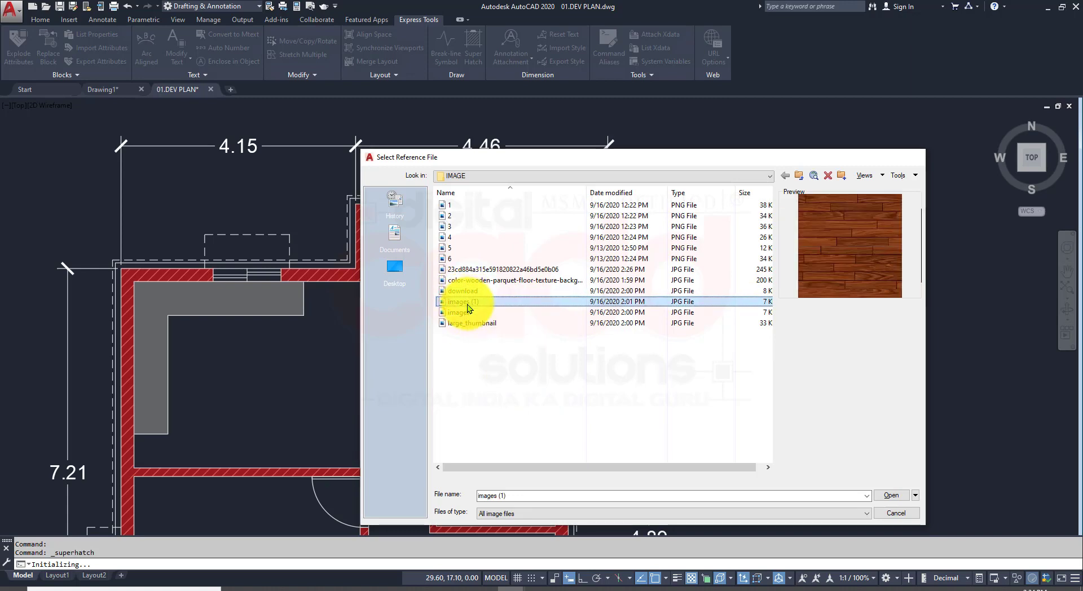
pyautogui.doubleClick(468, 304)
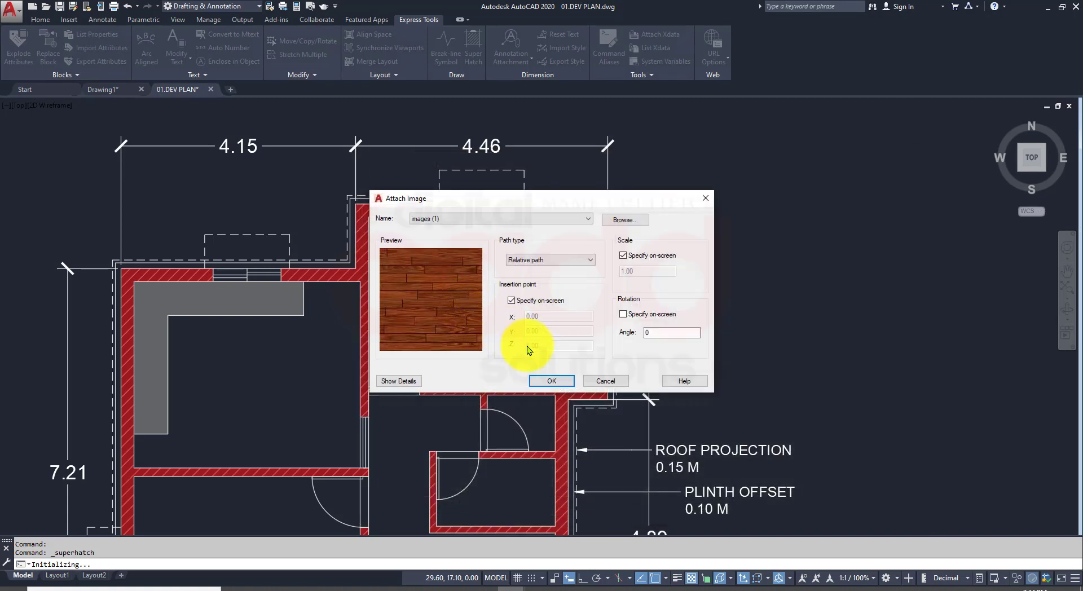
pyautogui.click(538, 382)
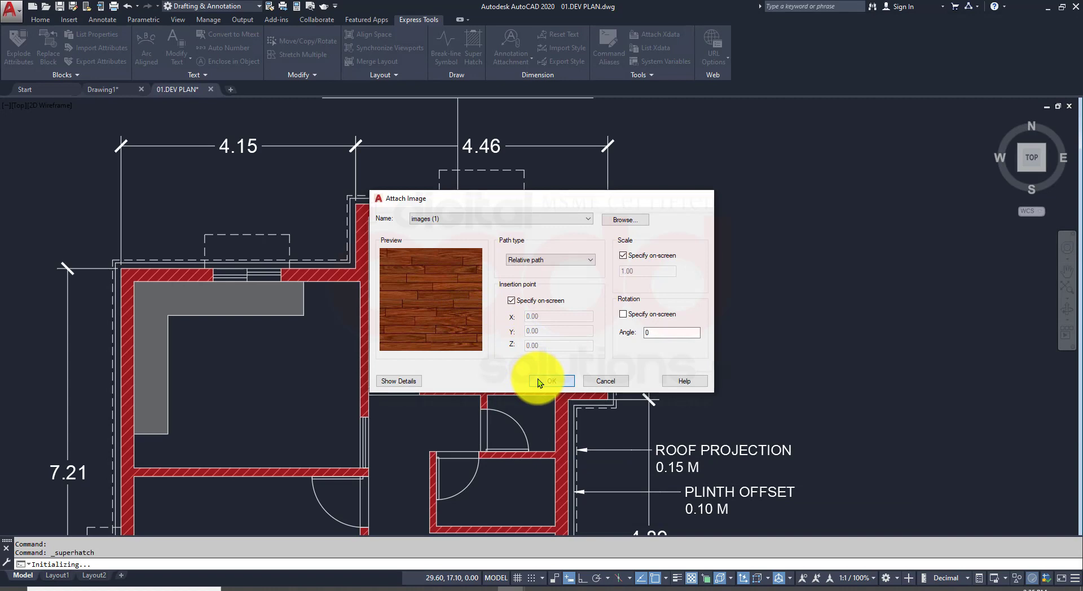
pyautogui.scroll(6, 401, 373)
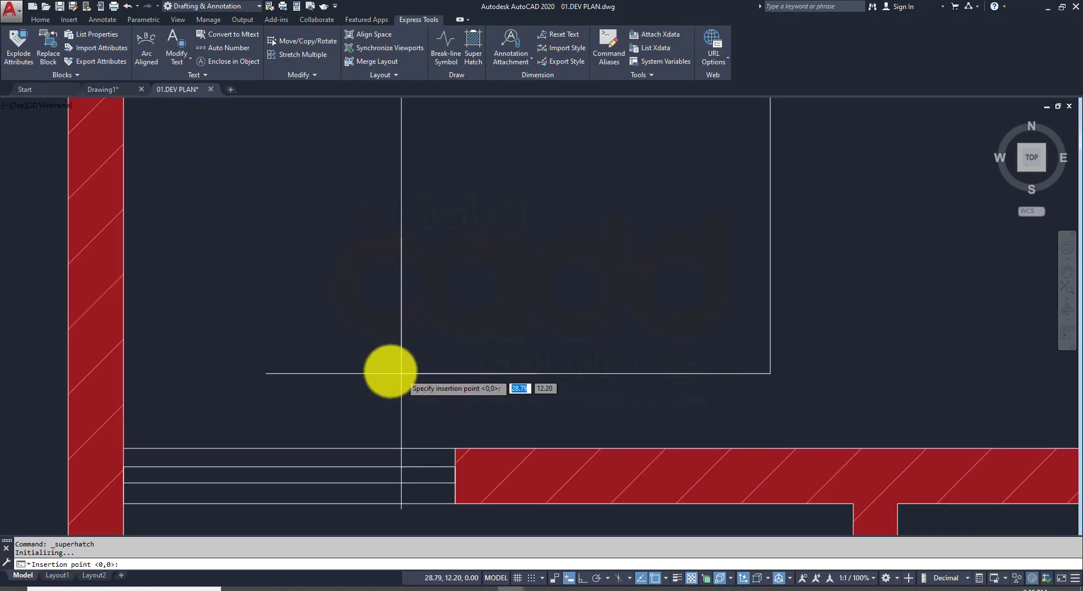
# Step: Place the wood image at the wall corner with scale 1 and pick the room interior
pyautogui.click(123, 448)
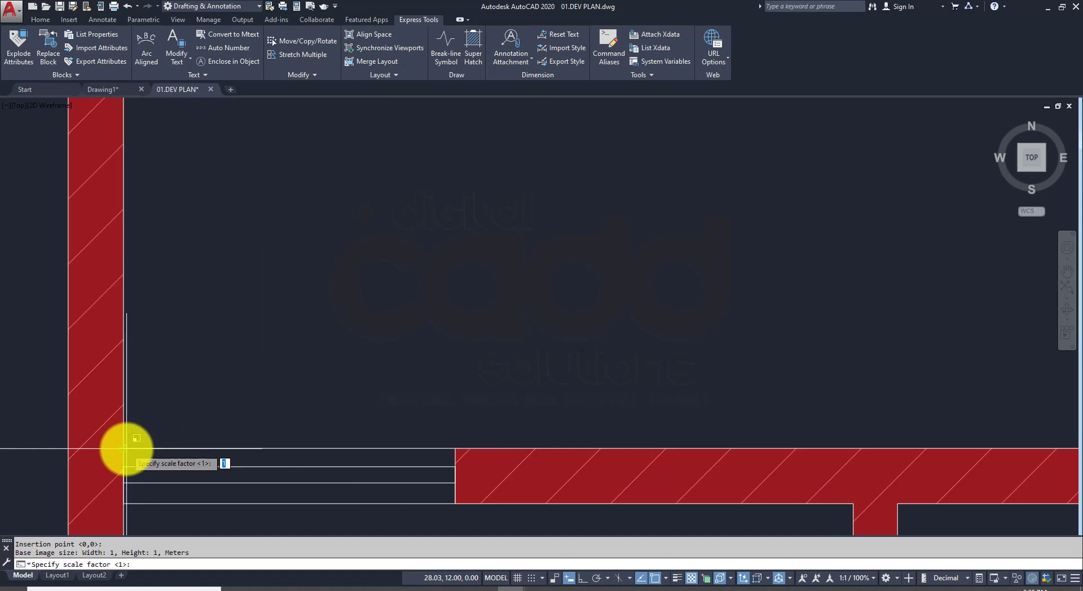
pyautogui.scroll(-5, 485, 308)
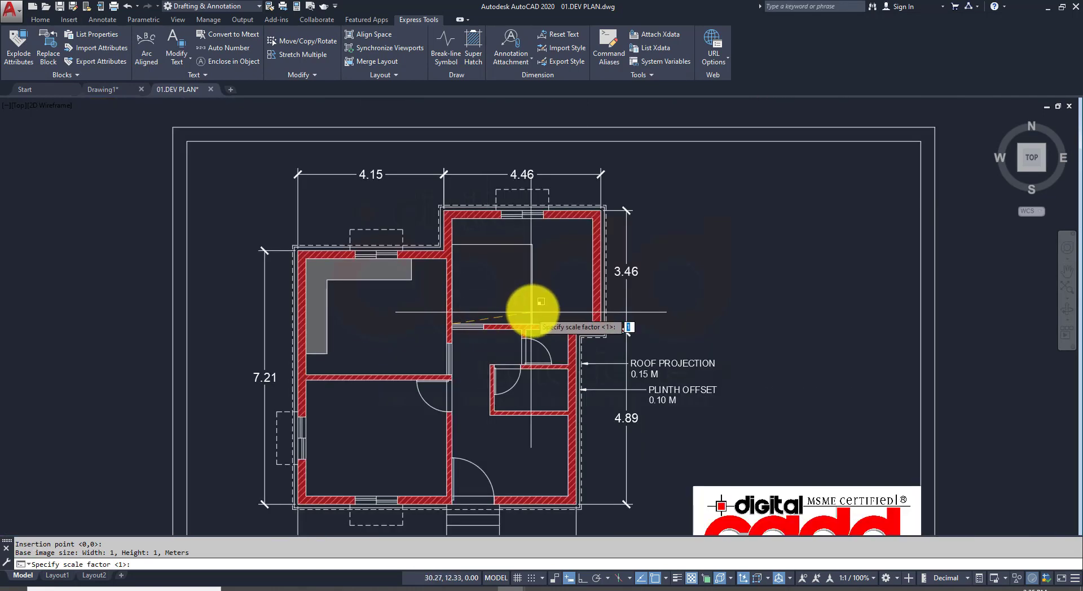
pyautogui.scroll(4, 570, 248)
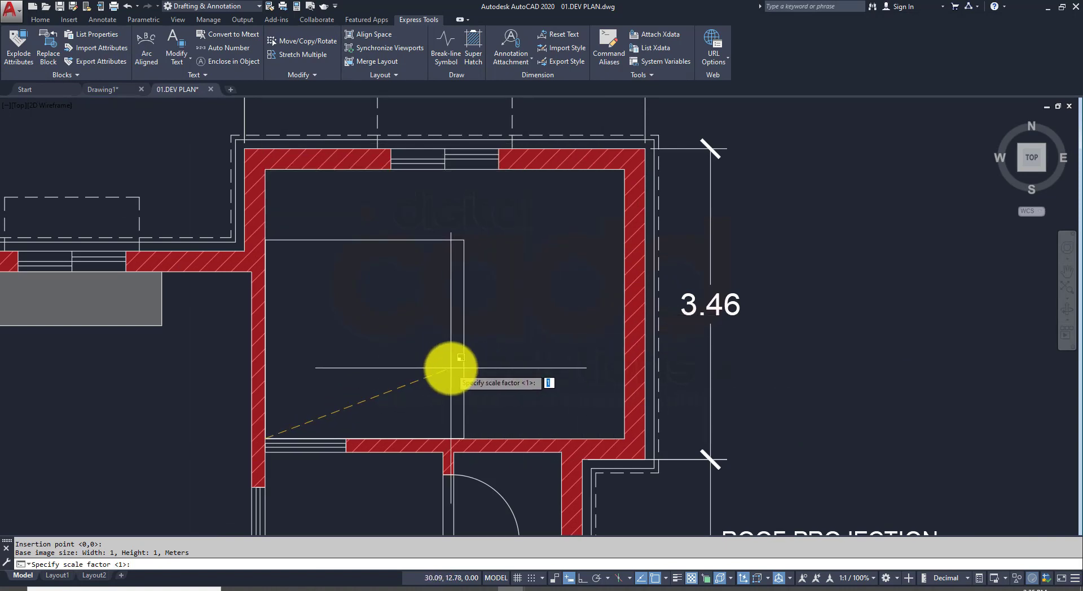
pyautogui.press('Return')
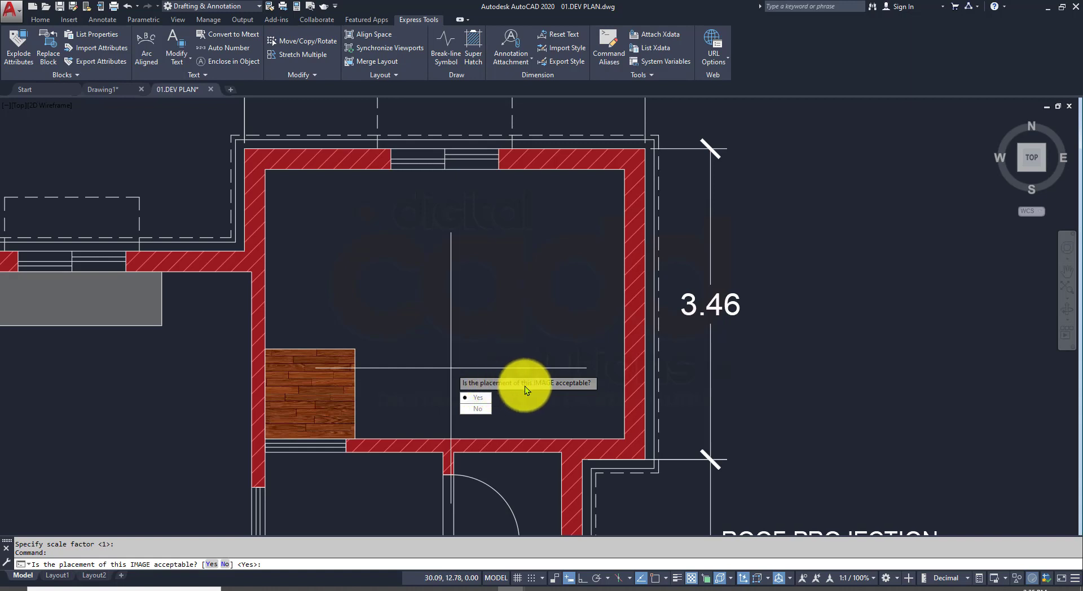
pyautogui.click(481, 397)
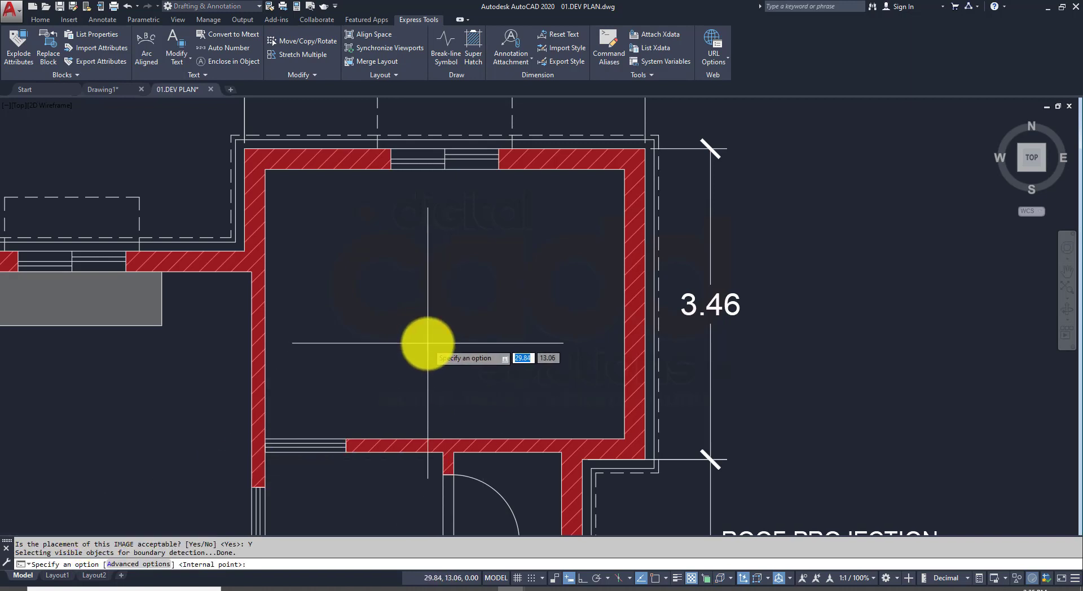
pyautogui.click(458, 317)
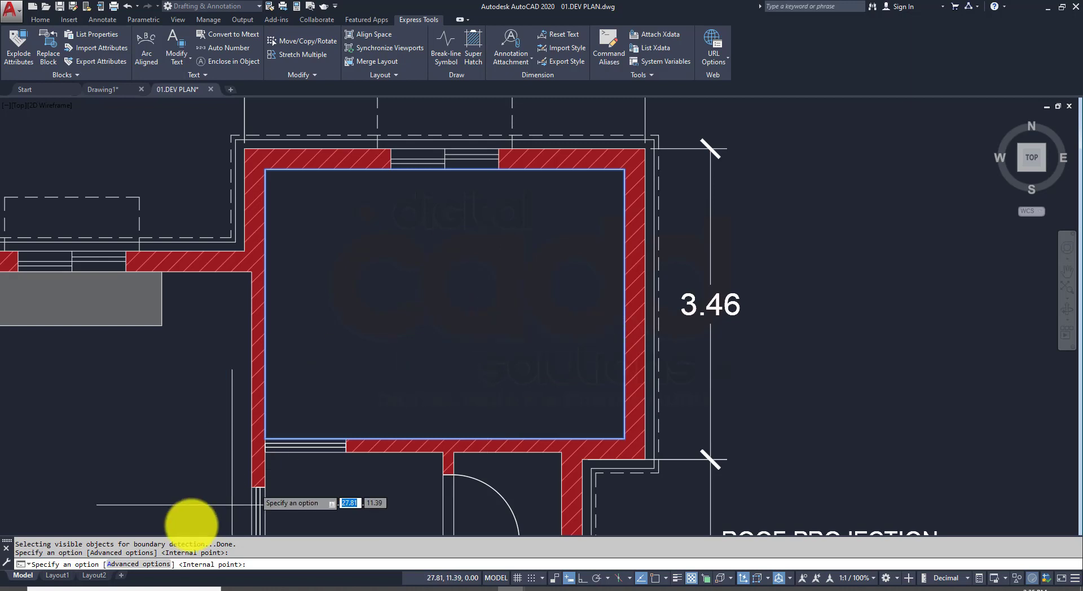
# Step: Cancel the unfinished fill and restart Super Hatch with the Image option
pyautogui.click(157, 564)
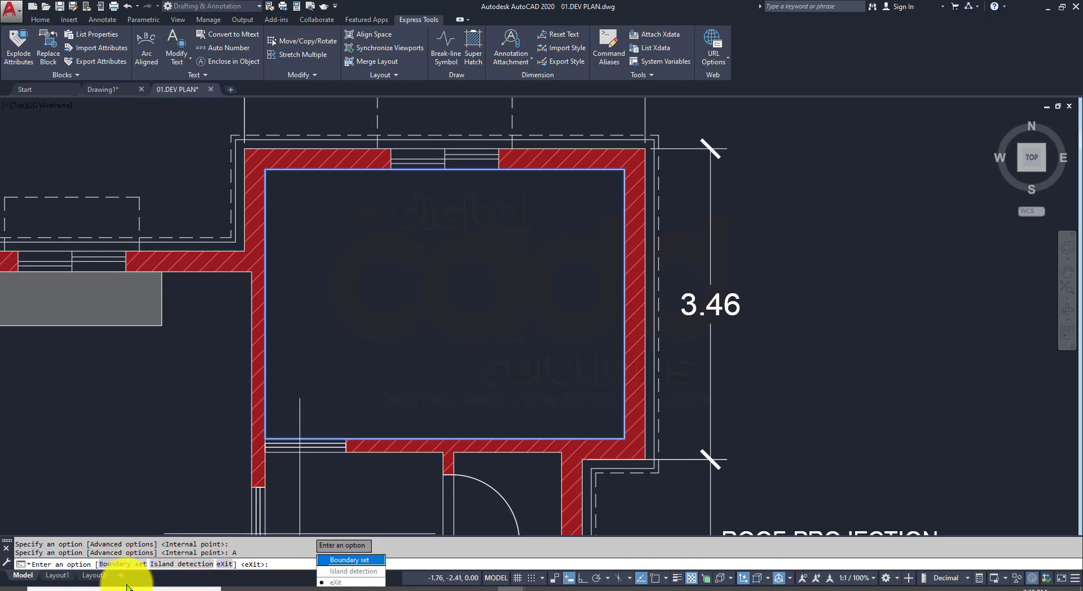
pyautogui.press('Escape')
pyautogui.scroll(-3, 416, 350)
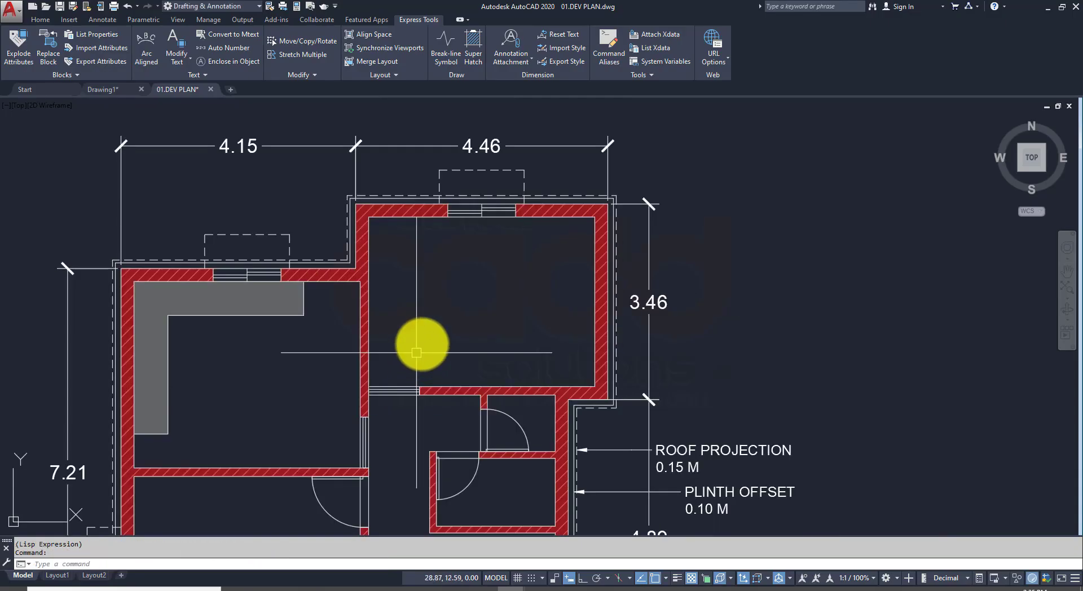
pyautogui.scroll(1, 400, 357)
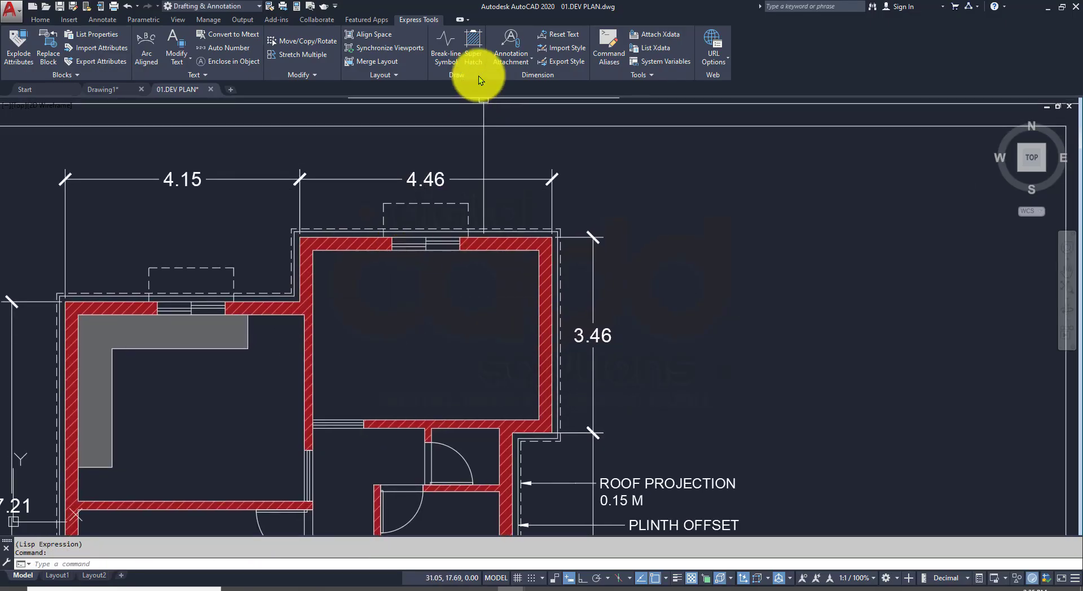
pyautogui.click(470, 50)
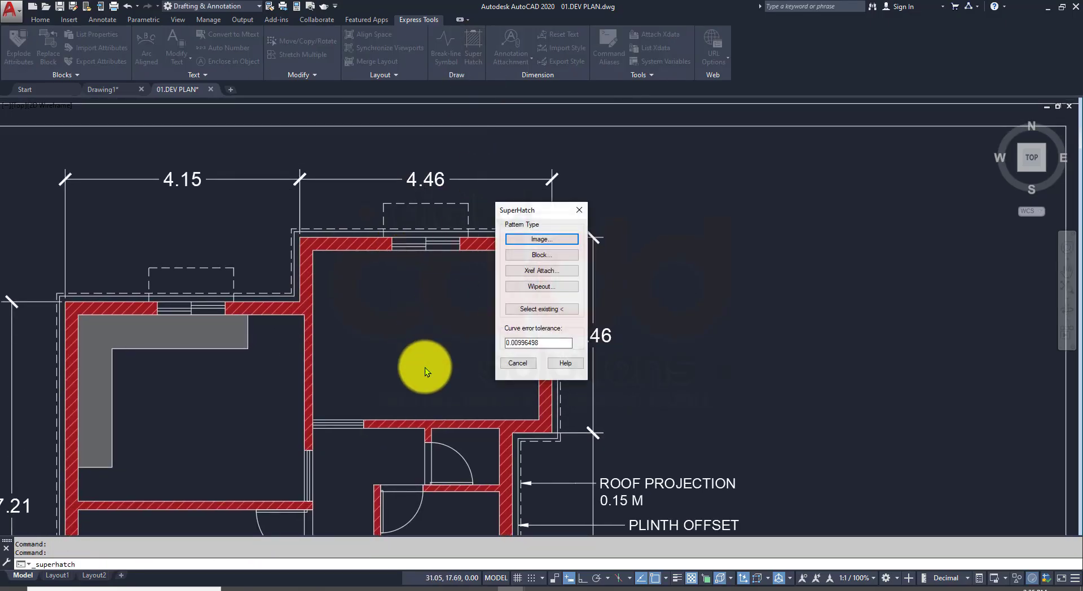
pyautogui.click(518, 242)
# Step: Attach 'images (1)' and place it at the wall corner at the default scale
pyautogui.click(479, 303)
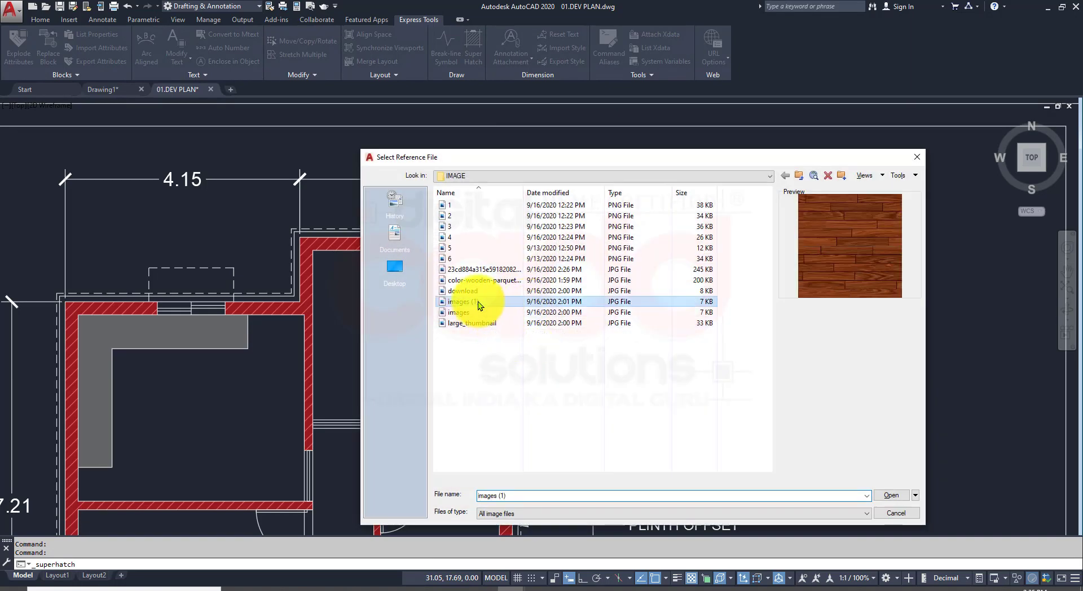
pyautogui.doubleClick(478, 301)
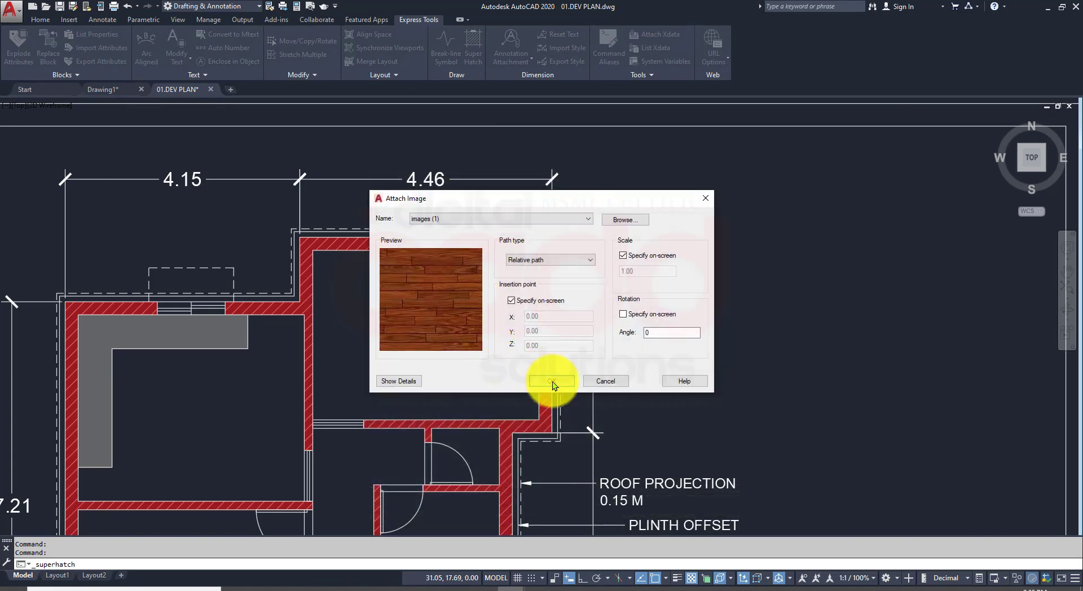
pyautogui.click(553, 381)
pyautogui.scroll(3, 339, 410)
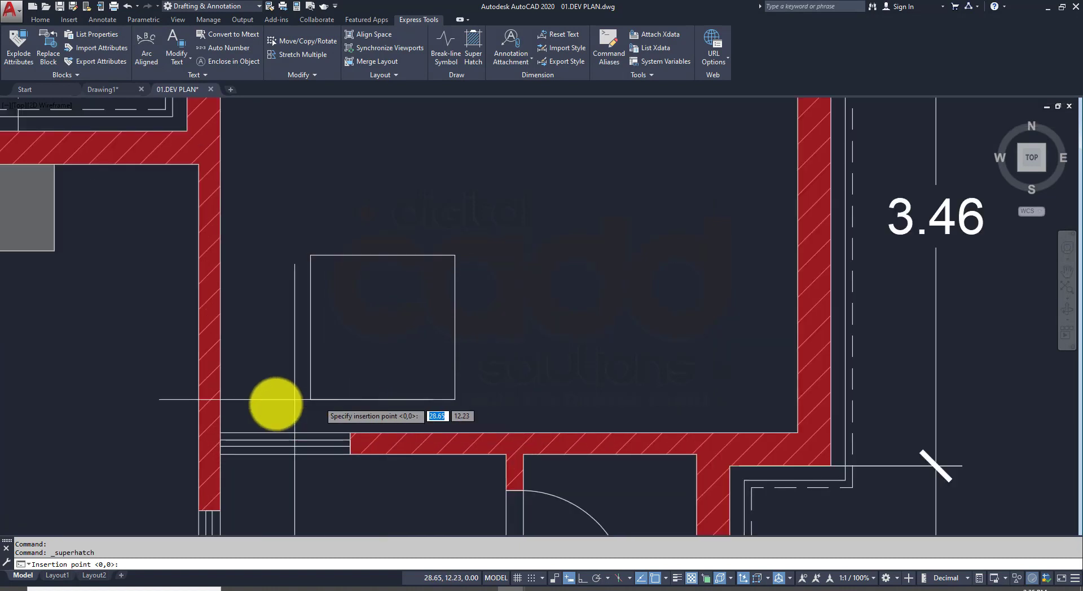
pyautogui.click(220, 433)
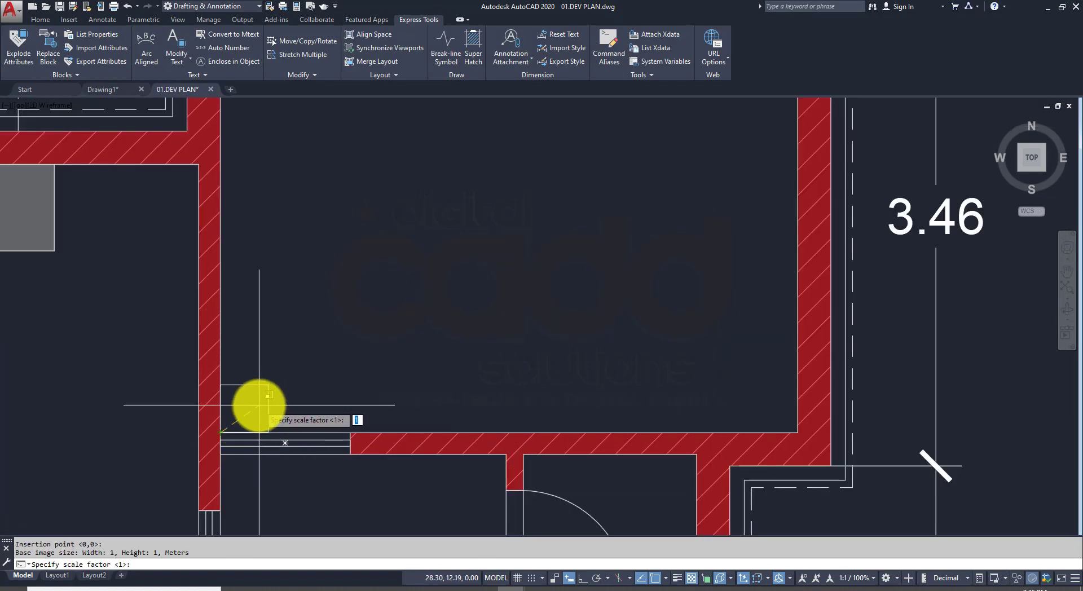
pyautogui.press('Return')
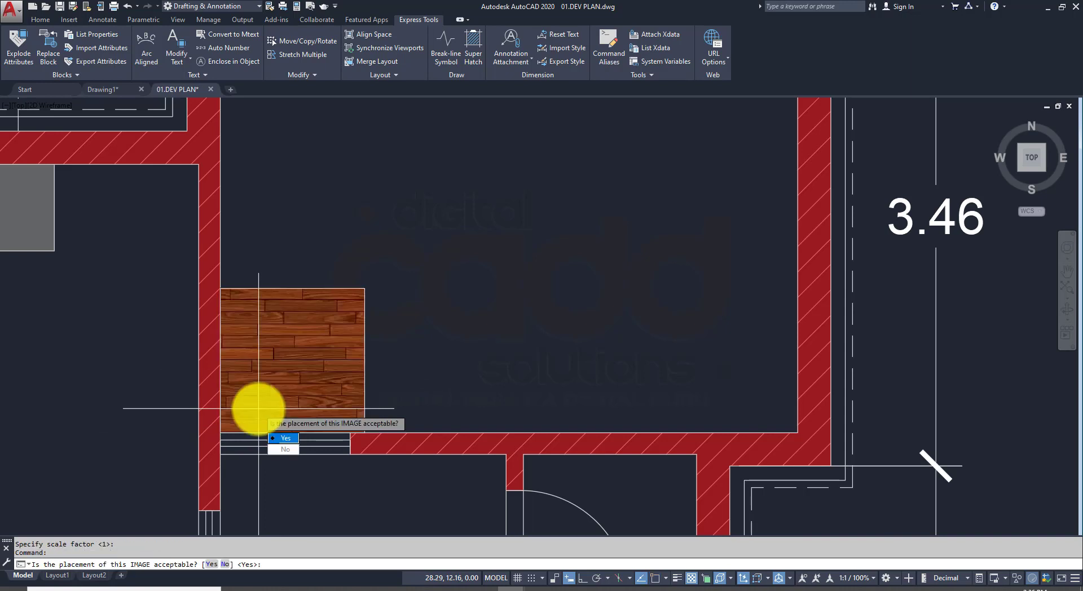
pyautogui.click(279, 438)
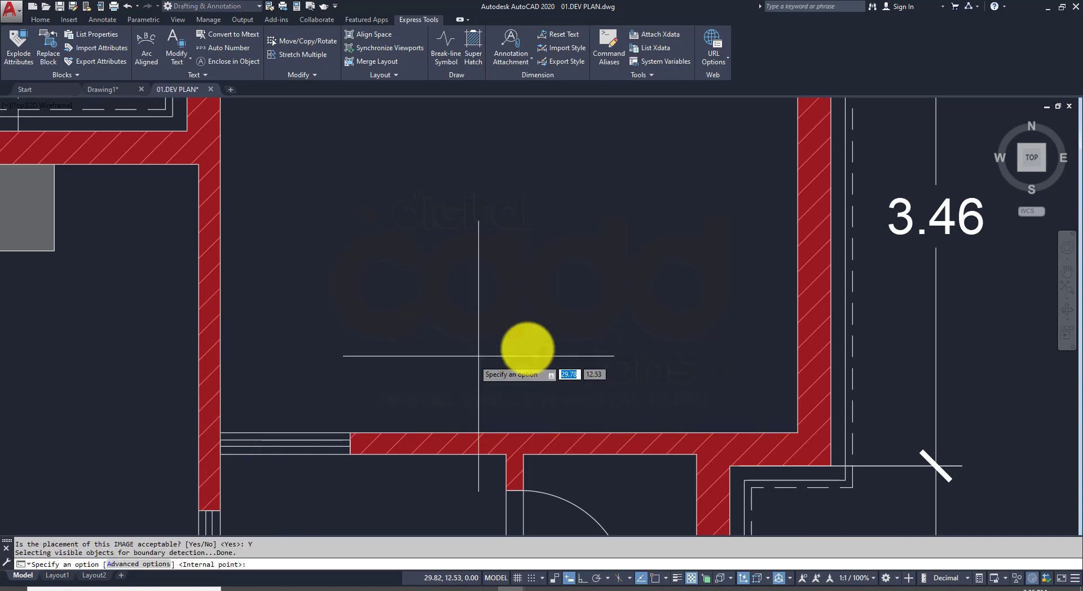
# Step: Fill the upper 4.46 by 3.46 room with the wood planks and view the result
pyautogui.click(585, 304)
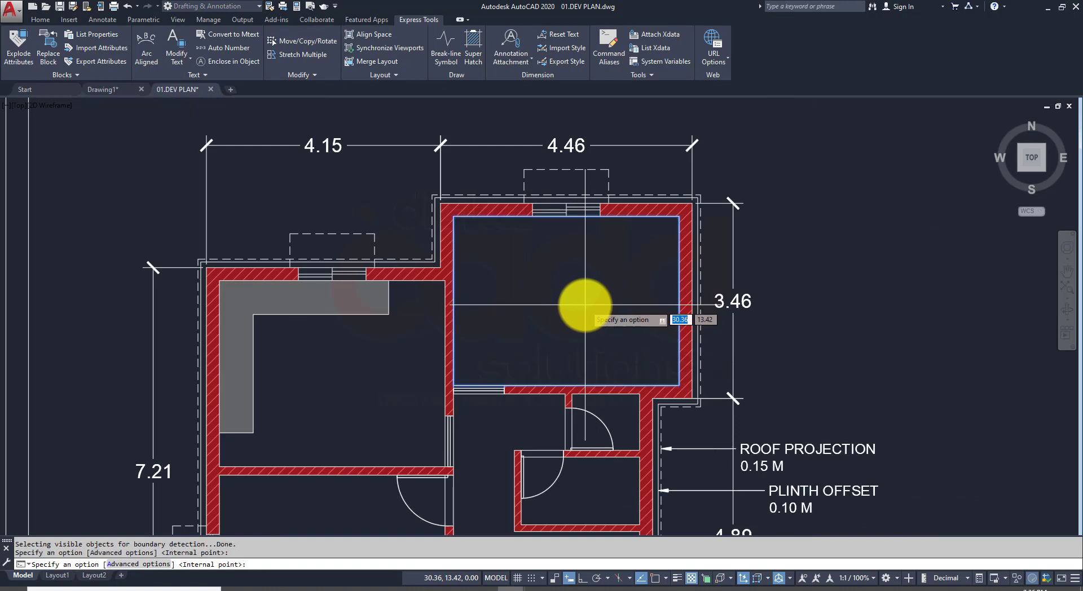
pyautogui.press('Return')
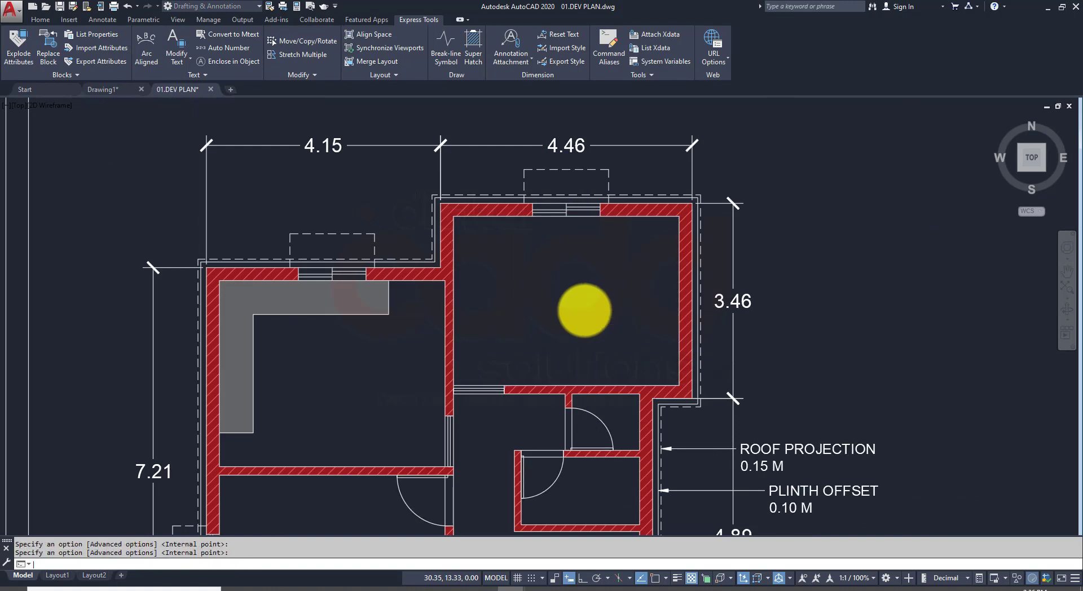
pyautogui.scroll(2, 783, 275)
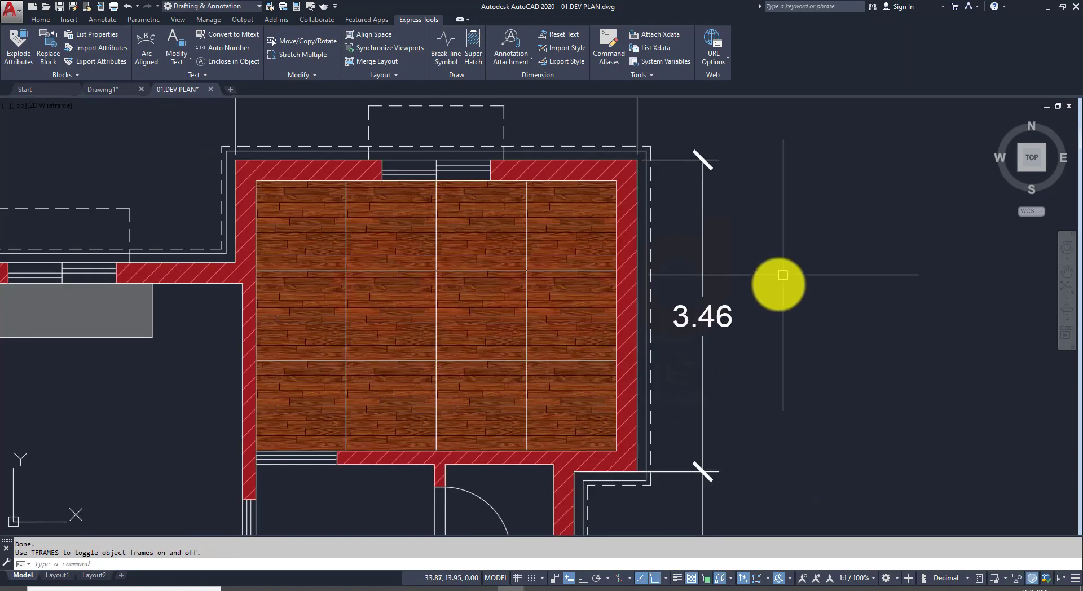
pyautogui.scroll(3, 827, 380)
pyautogui.moveTo(686, 283)
pyautogui.mouseDown(button='middle')
pyautogui.moveTo(839, 406)
pyautogui.moveTo(839, 358)
pyautogui.mouseUp(button='middle')
pyautogui.scroll(-4, 902, 399)
pyautogui.moveTo(902, 399)
pyautogui.mouseDown(button='middle')
pyautogui.moveTo(753, 285)
pyautogui.moveTo(805, 259)
pyautogui.moveTo(774, 305)
pyautogui.mouseUp(button='middle')
pyautogui.scroll(3, 545, 256)
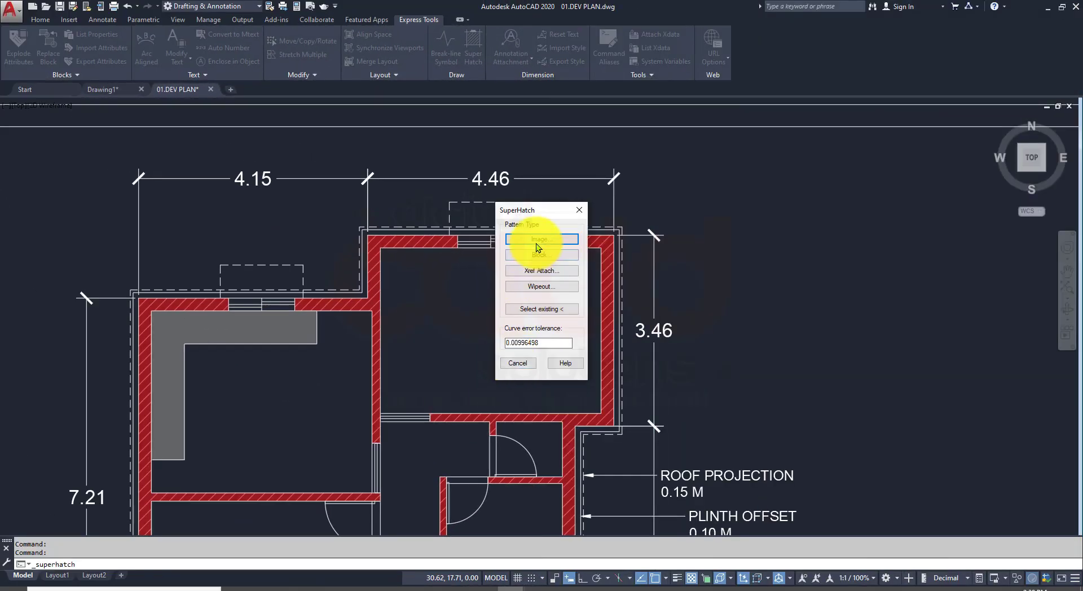
# Step: Attach the color-wooden-parquet file as the SuperHatch image pattern
pyautogui.click(536, 242)
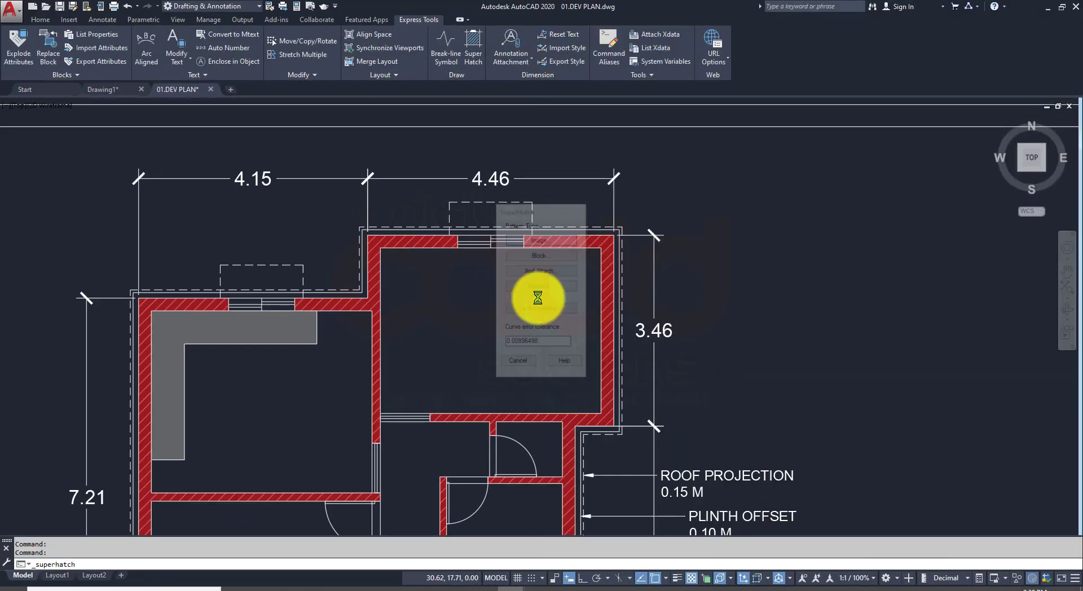
pyautogui.click(470, 280)
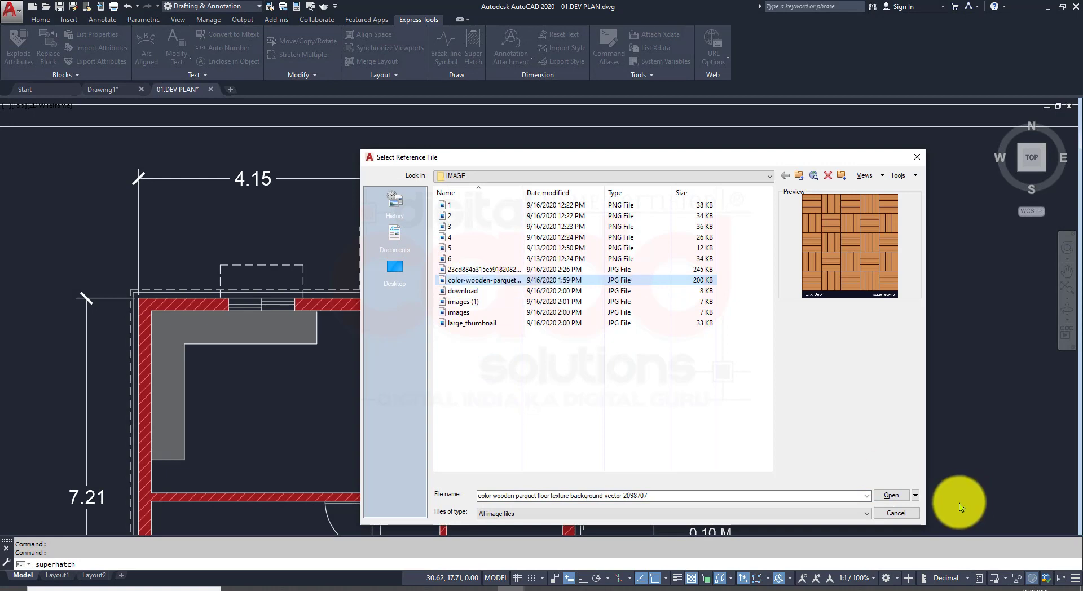
pyautogui.click(892, 495)
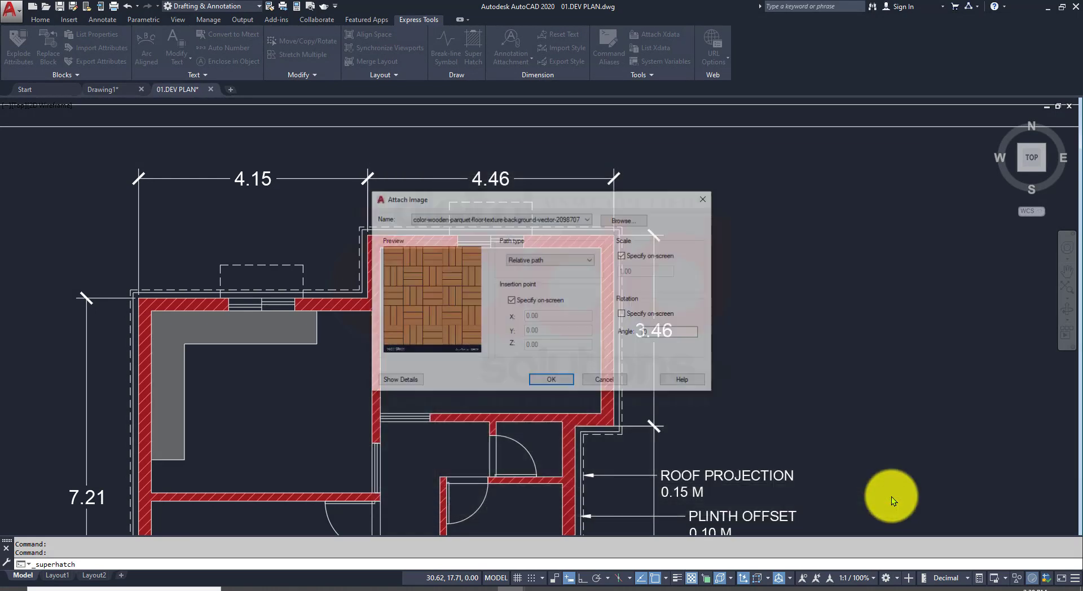
pyautogui.click(538, 389)
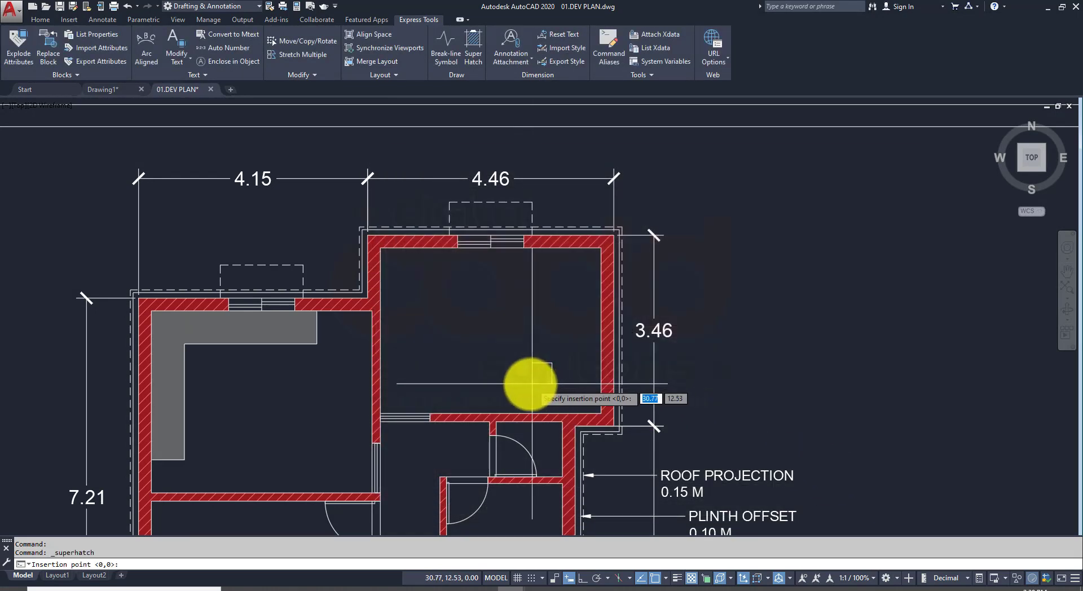
pyautogui.scroll(4, 373, 396)
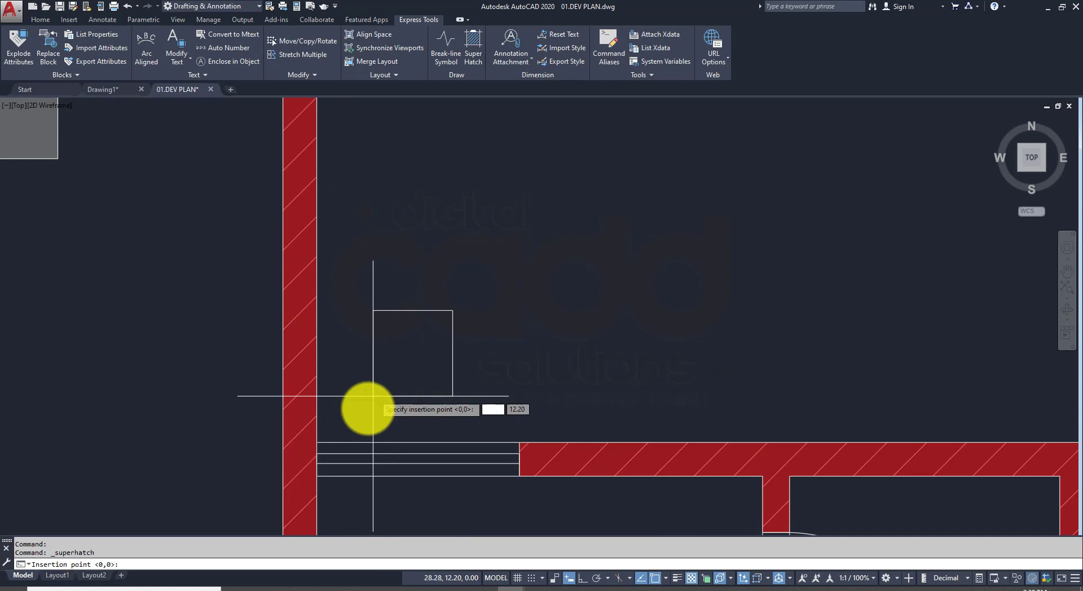
# Step: Place the parquet at the wall corner at default scale and fill the 4.46 by 3.46 room
pyautogui.click(317, 442)
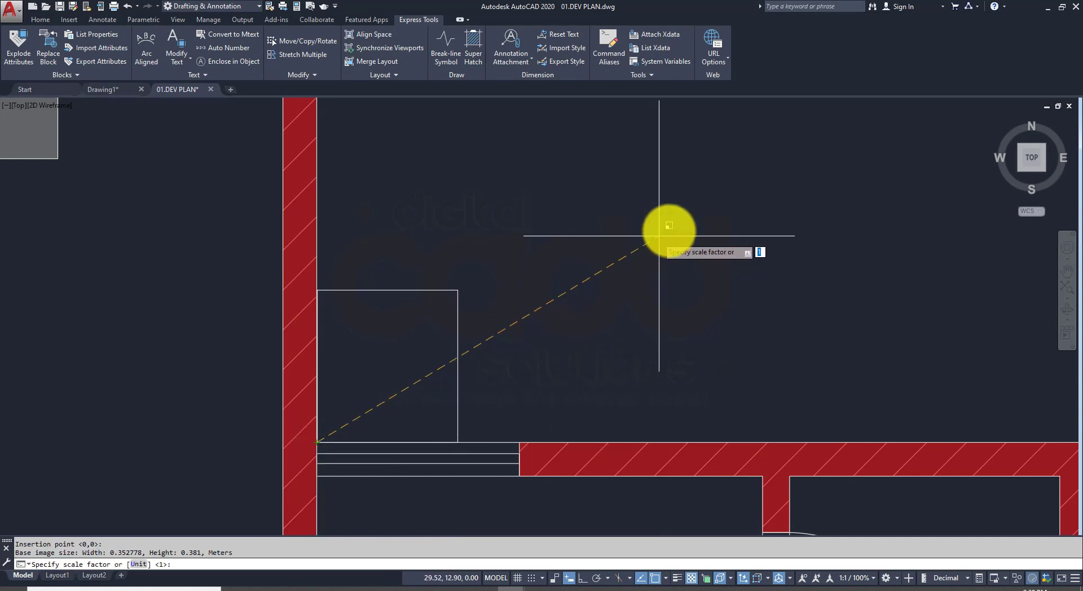
pyautogui.scroll(-1, 768, 207)
pyautogui.scroll(-1, 629, 271)
pyautogui.scroll(-1, 618, 286)
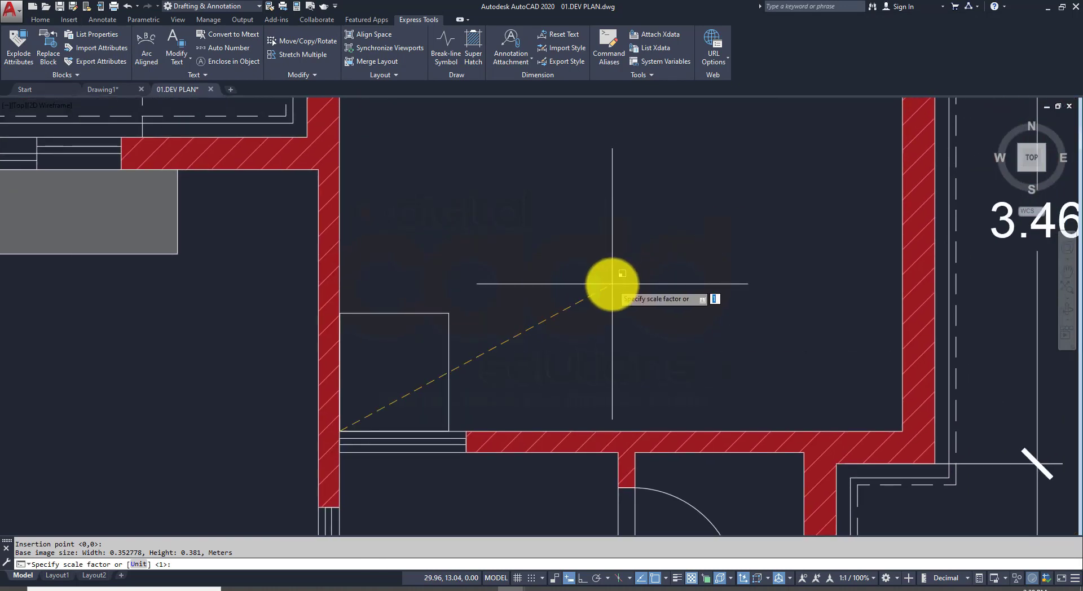
pyautogui.scroll(-1, 616, 280)
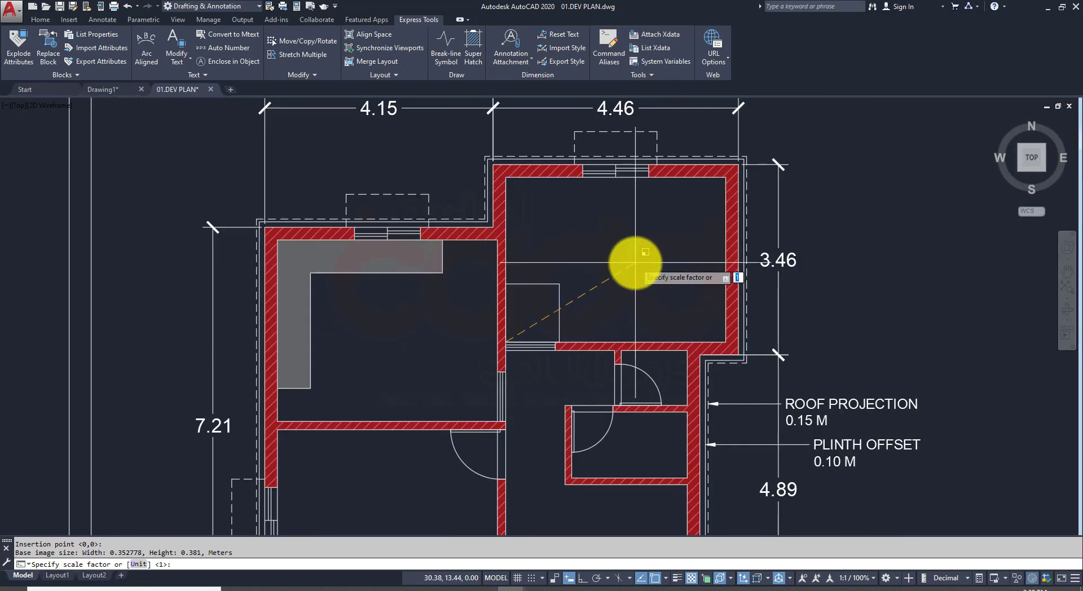
pyautogui.press('Return')
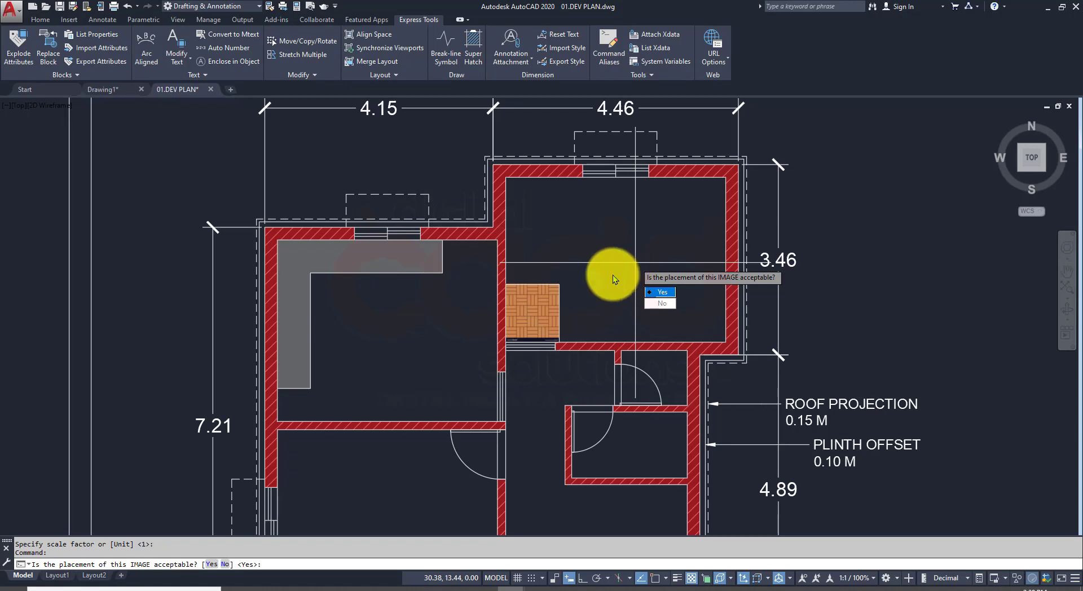
pyautogui.click(653, 293)
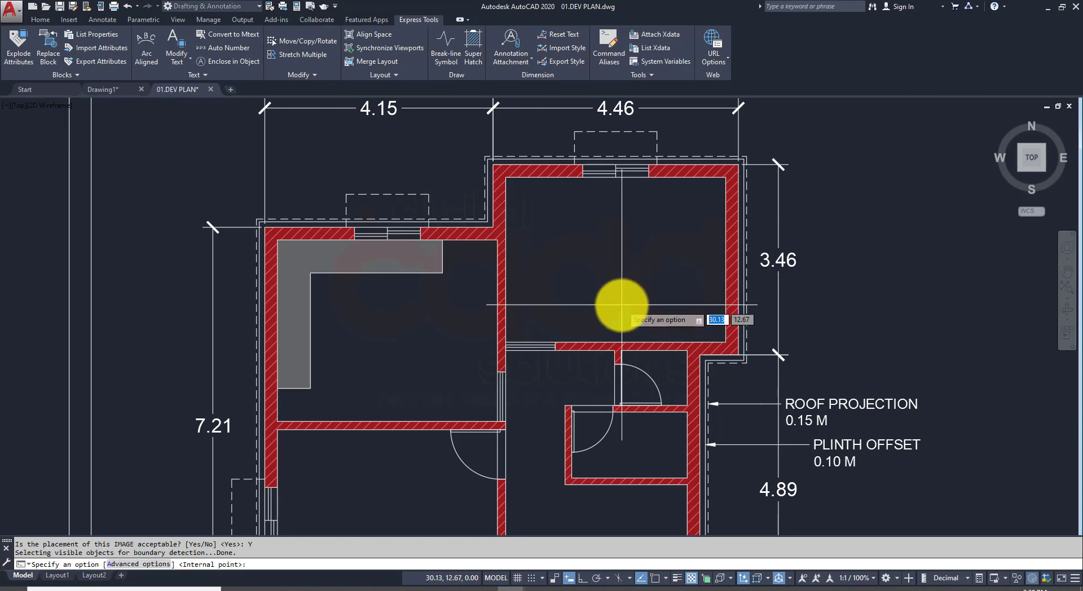
pyautogui.click(651, 264)
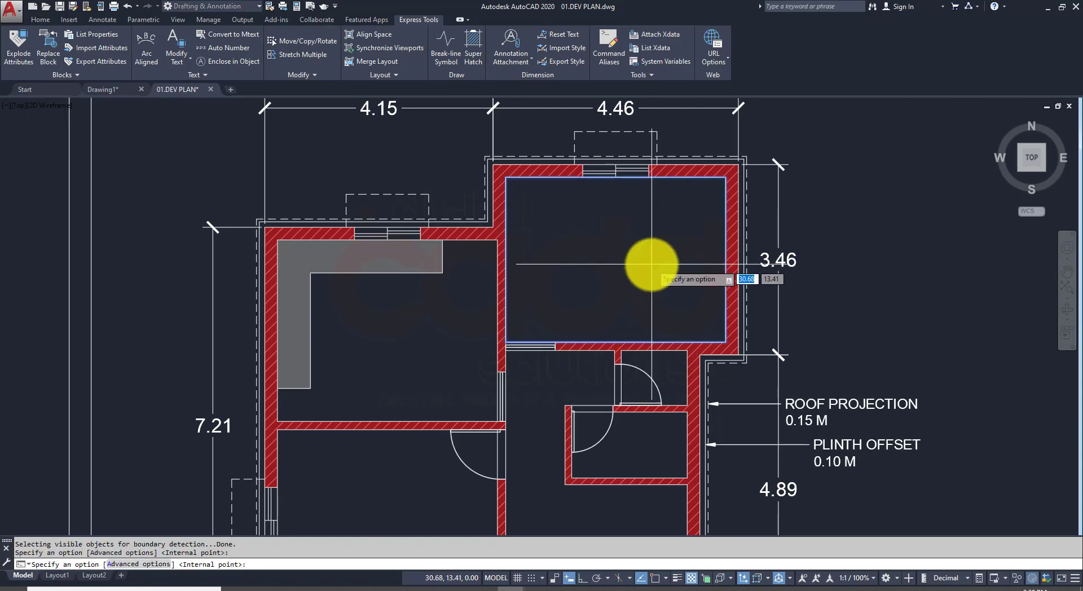
pyautogui.press('Return')
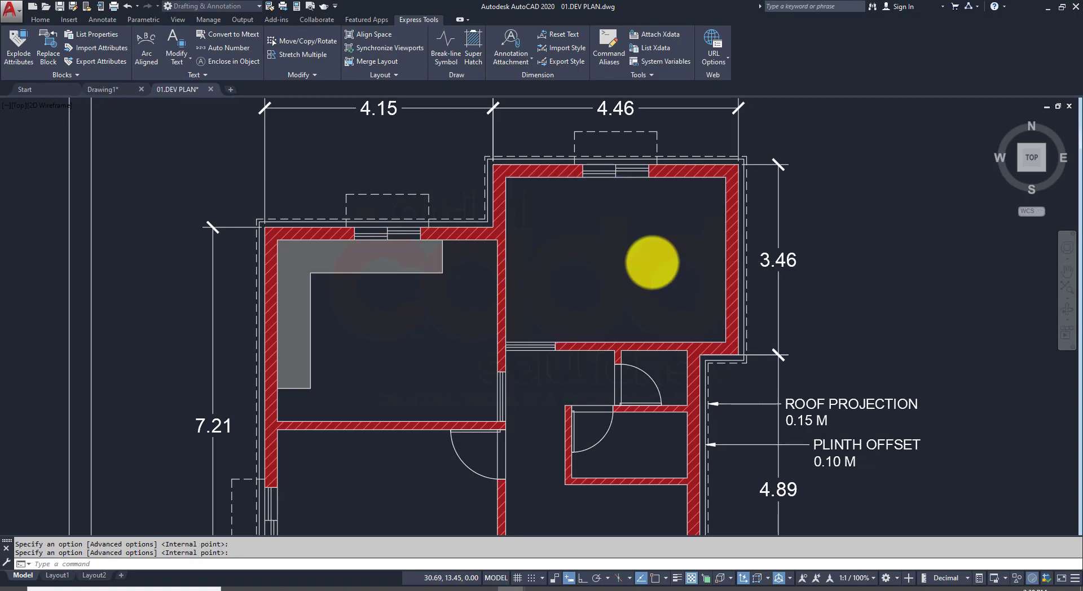
# Step: Delete the door at the lower room's entrance and pan down to the lower rooms
pyautogui.scroll(8, 658, 215)
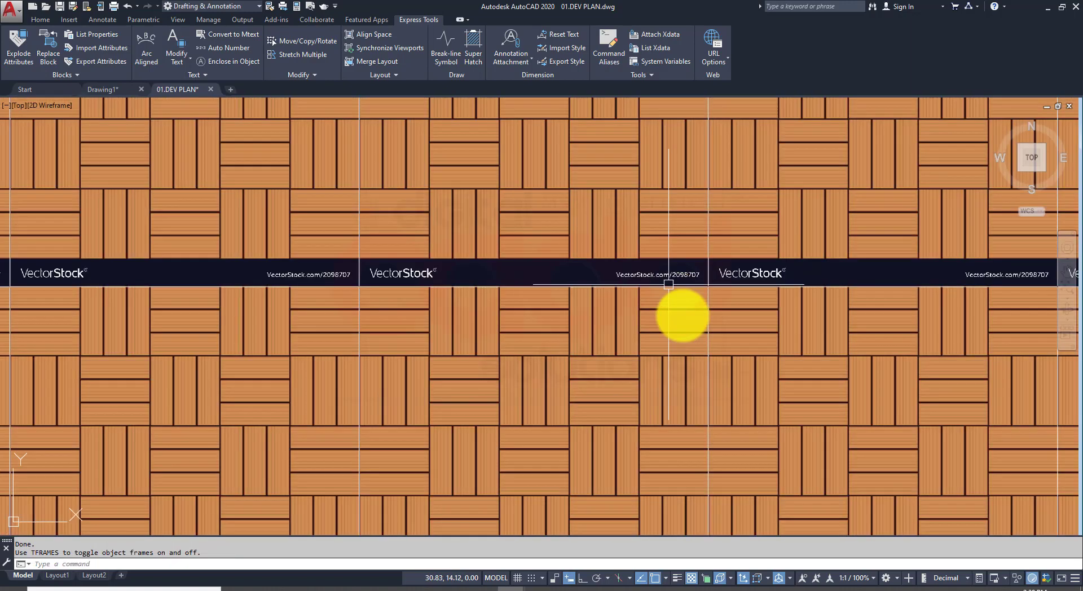
pyautogui.scroll(-5, 467, 341)
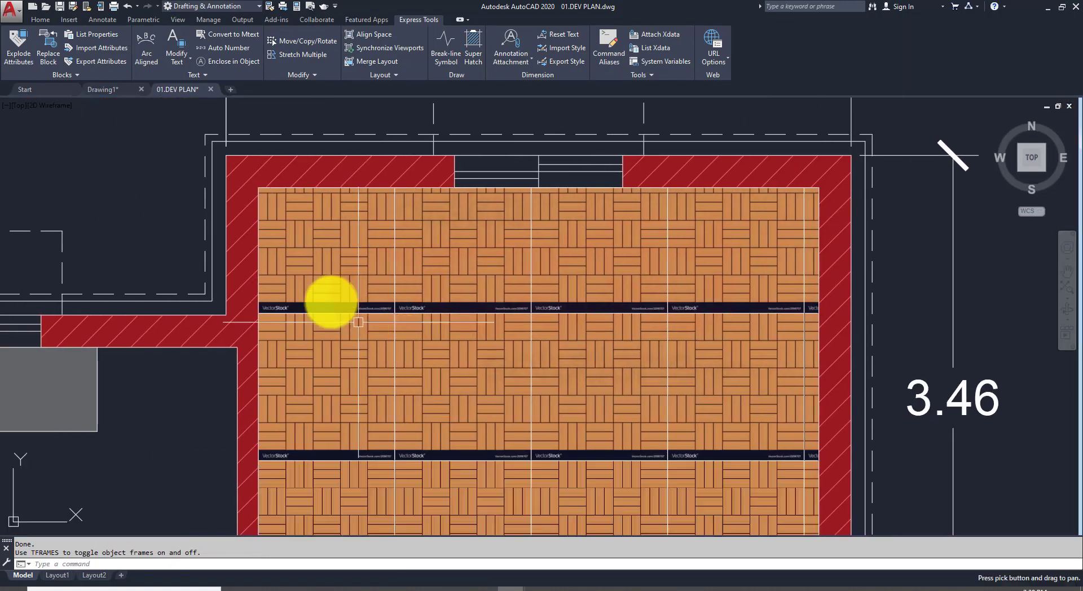
pyautogui.scroll(7, 224, 338)
pyautogui.scroll(-5, 446, 350)
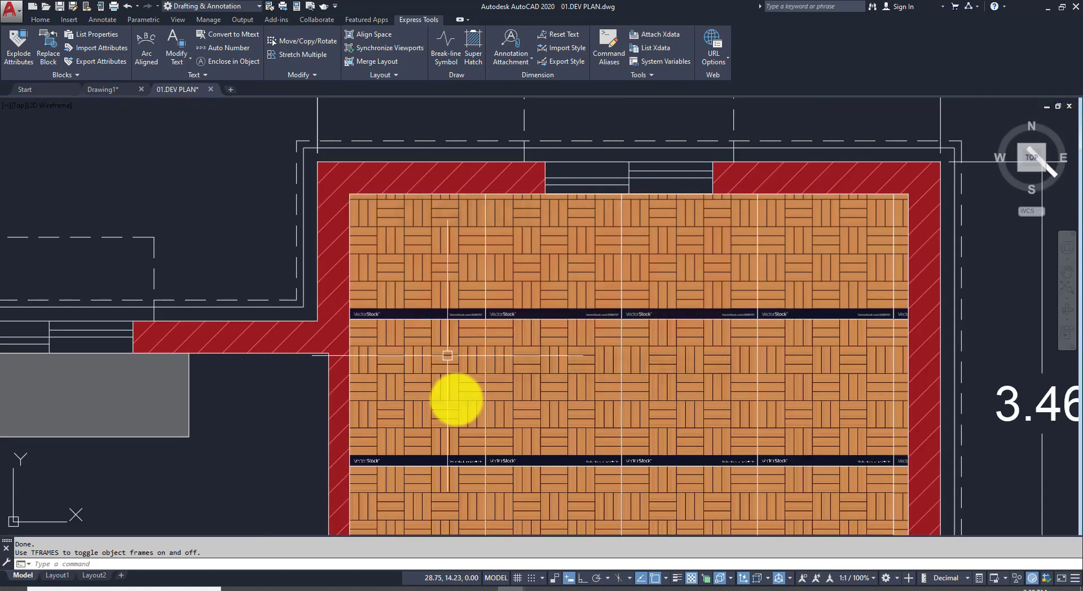
pyautogui.scroll(-2, 609, 363)
pyautogui.moveTo(674, 443)
pyautogui.mouseDown(button='middle')
pyautogui.moveTo(639, 418)
pyautogui.moveTo(561, 273)
pyautogui.moveTo(520, 249)
pyautogui.mouseUp(button='middle')
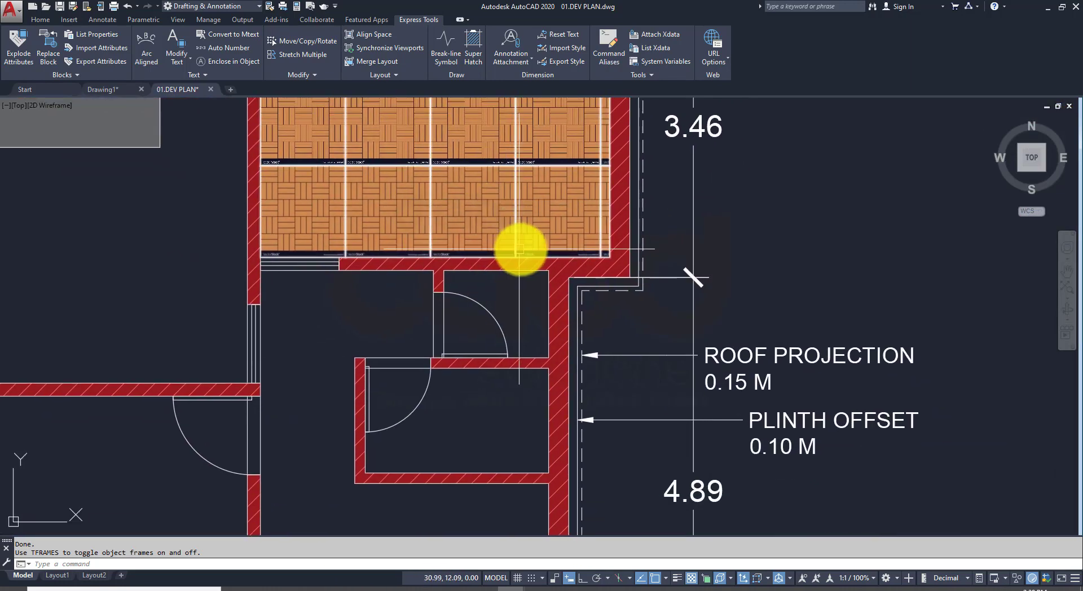
pyautogui.scroll(-4, 496, 423)
pyautogui.scroll(2, 489, 331)
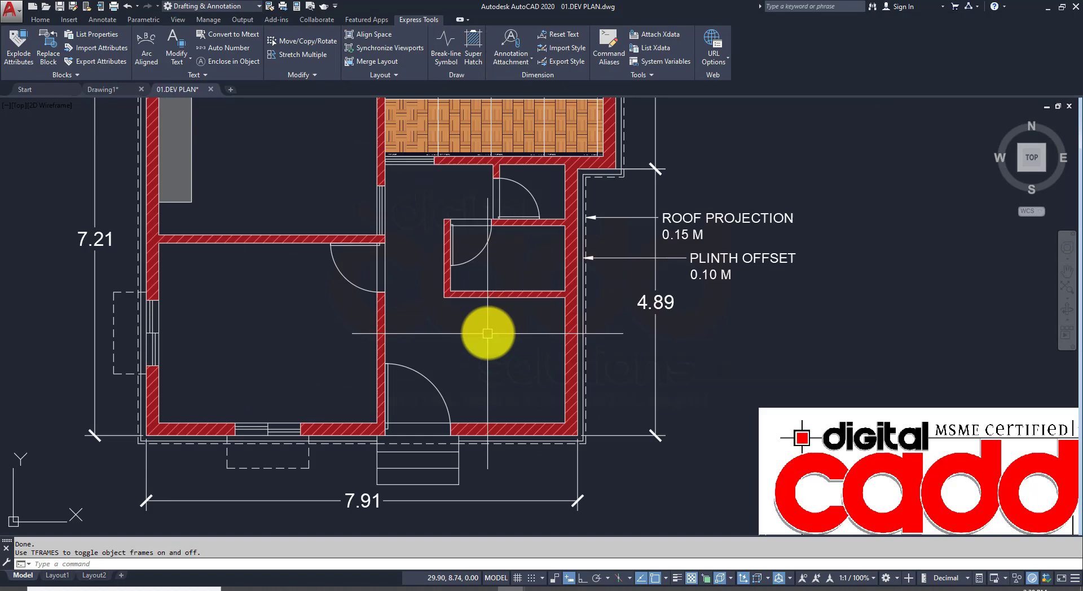
pyautogui.click(429, 389)
pyautogui.scroll(4, 372, 468)
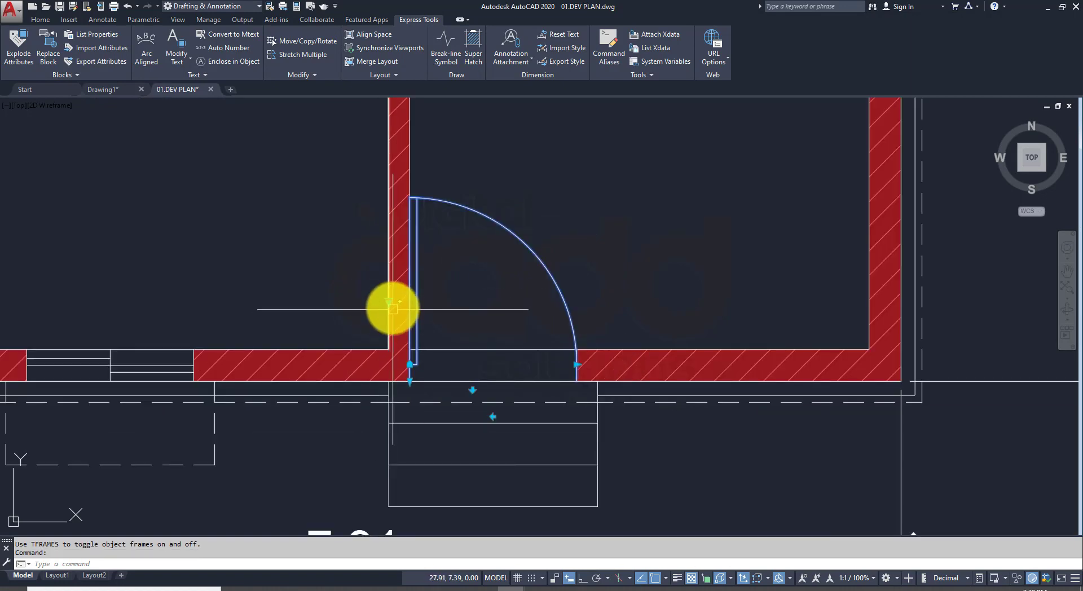
pyautogui.press('Delete')
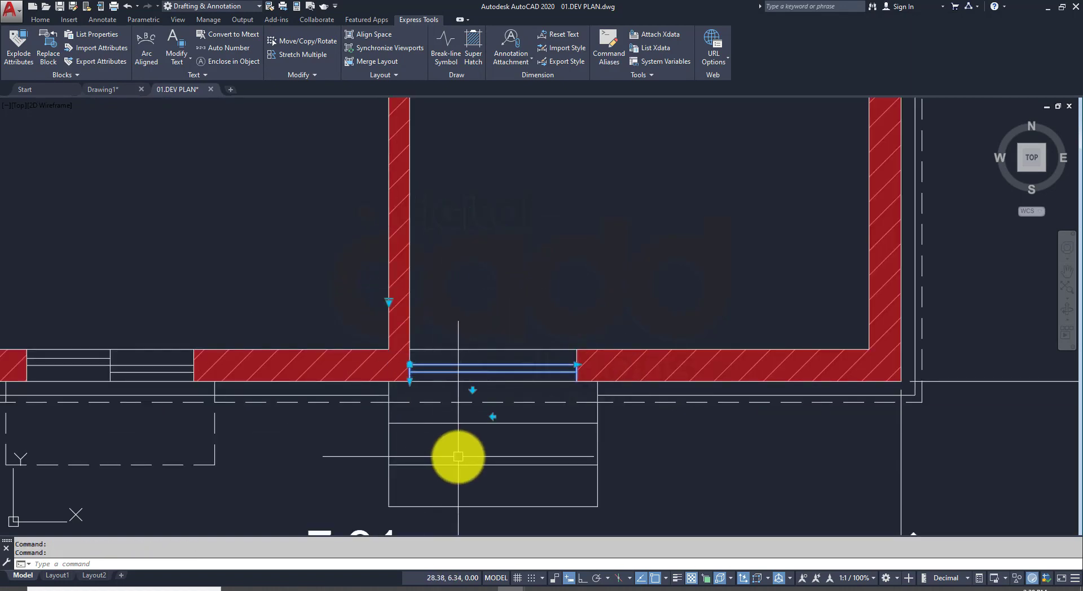
pyautogui.scroll(-4, 460, 455)
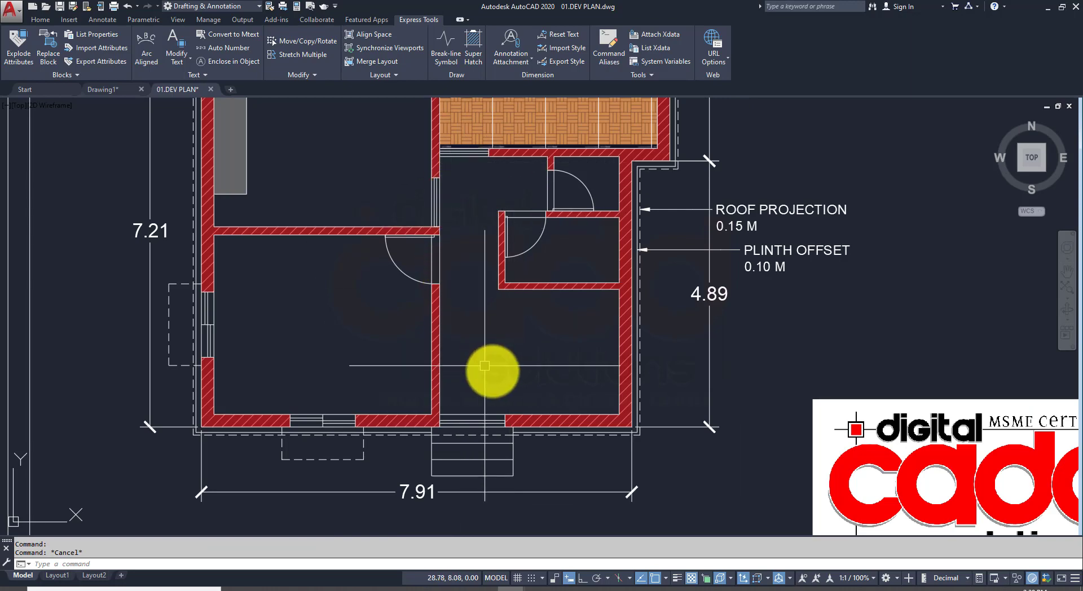
pyautogui.moveTo(491, 373)
pyautogui.mouseDown(button='middle')
pyautogui.moveTo(404, 416)
pyautogui.moveTo(445, 446)
pyautogui.mouseUp(button='middle')
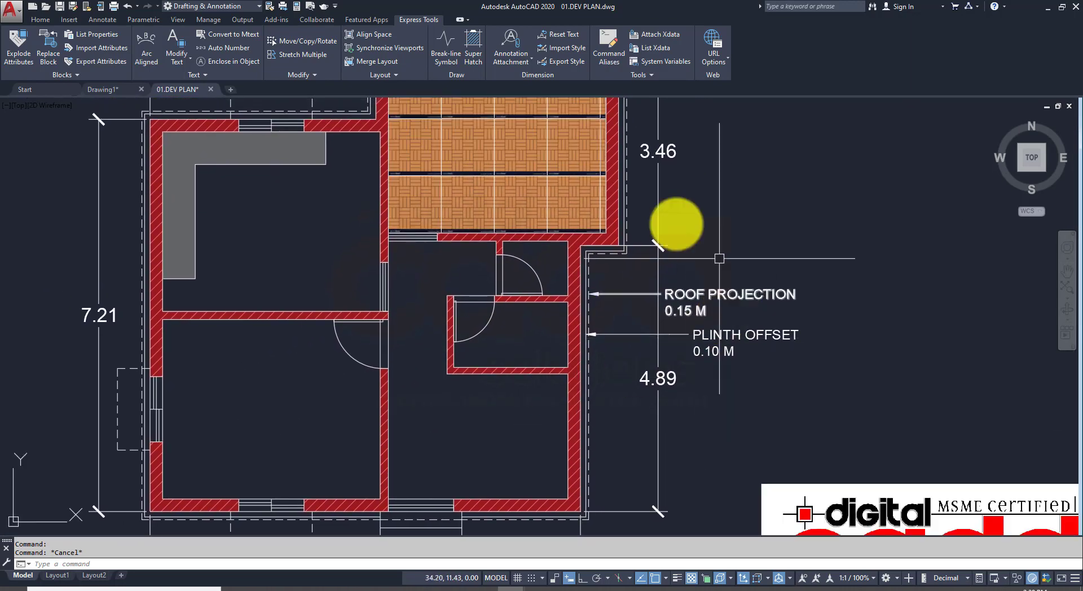
# Step: Attach the herringbone 'download' image through Super Hatch and size it at the lower room's wall corner
pyautogui.click(469, 58)
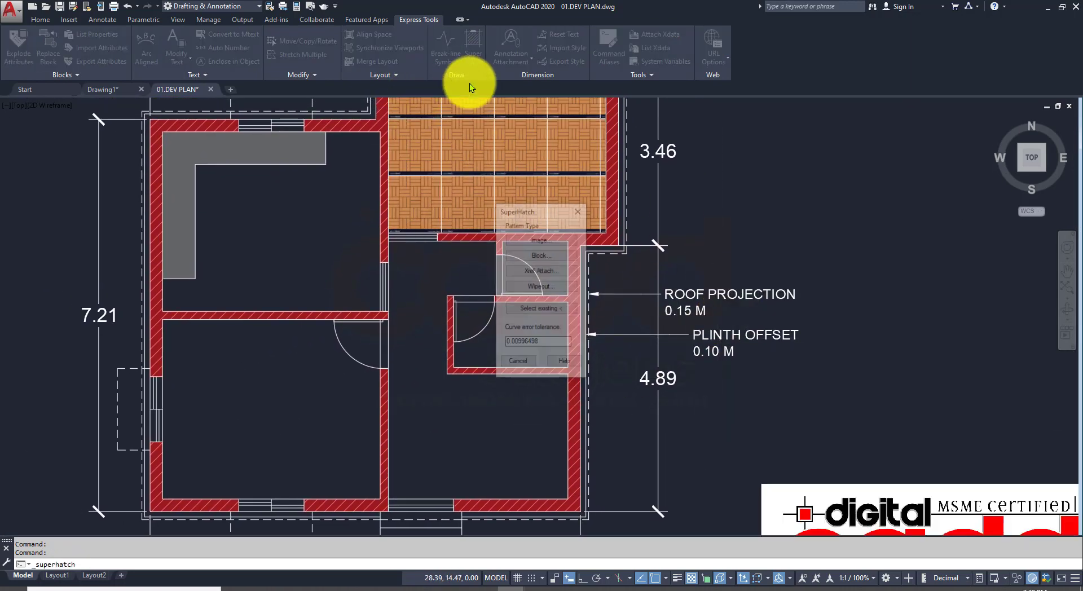
pyautogui.click(551, 240)
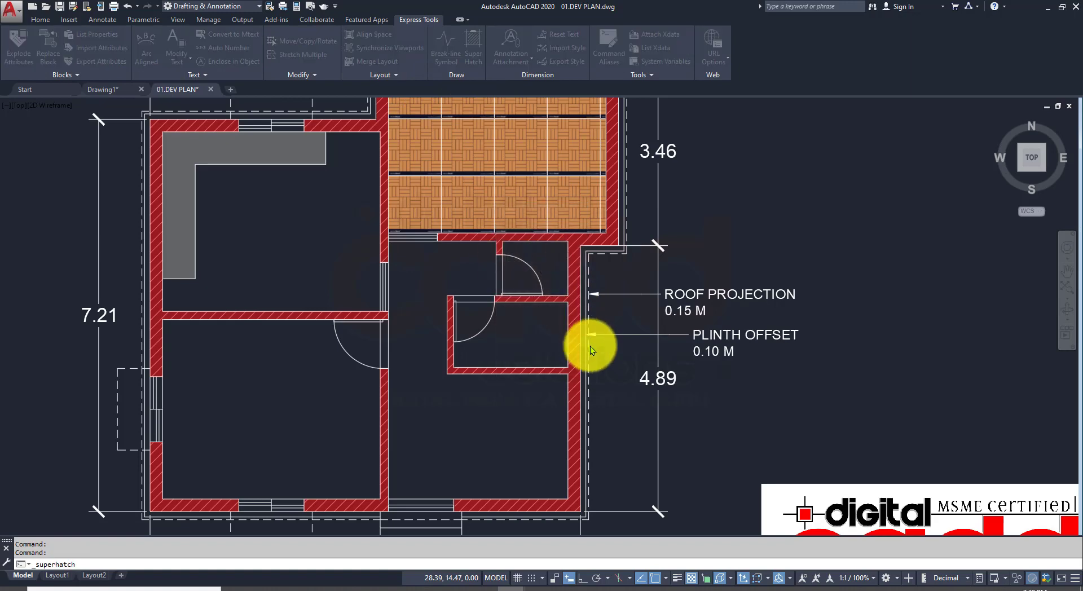
pyautogui.click(463, 267)
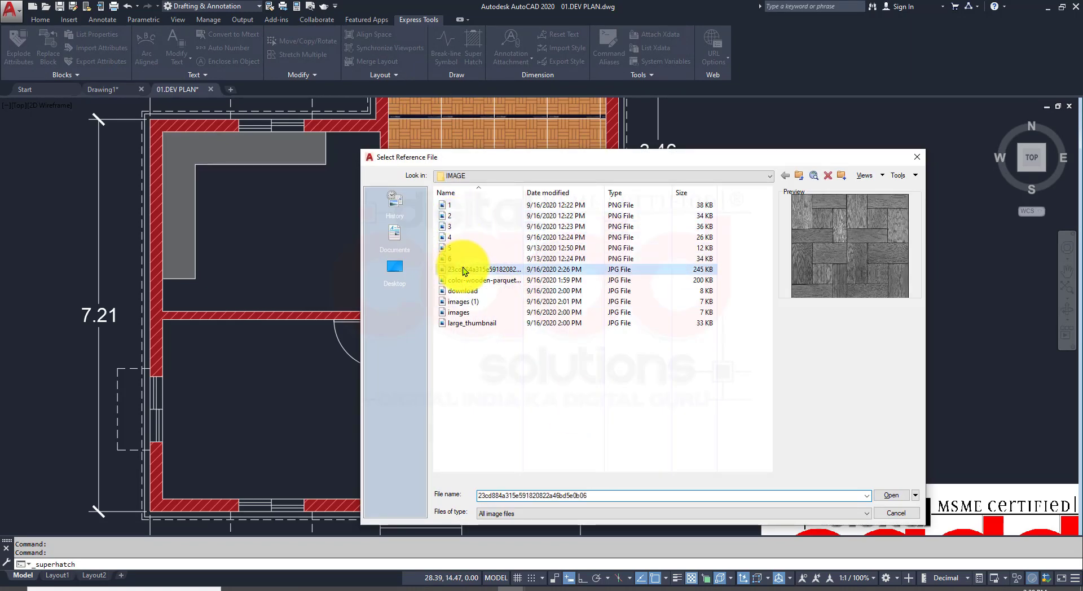
pyautogui.click(462, 280)
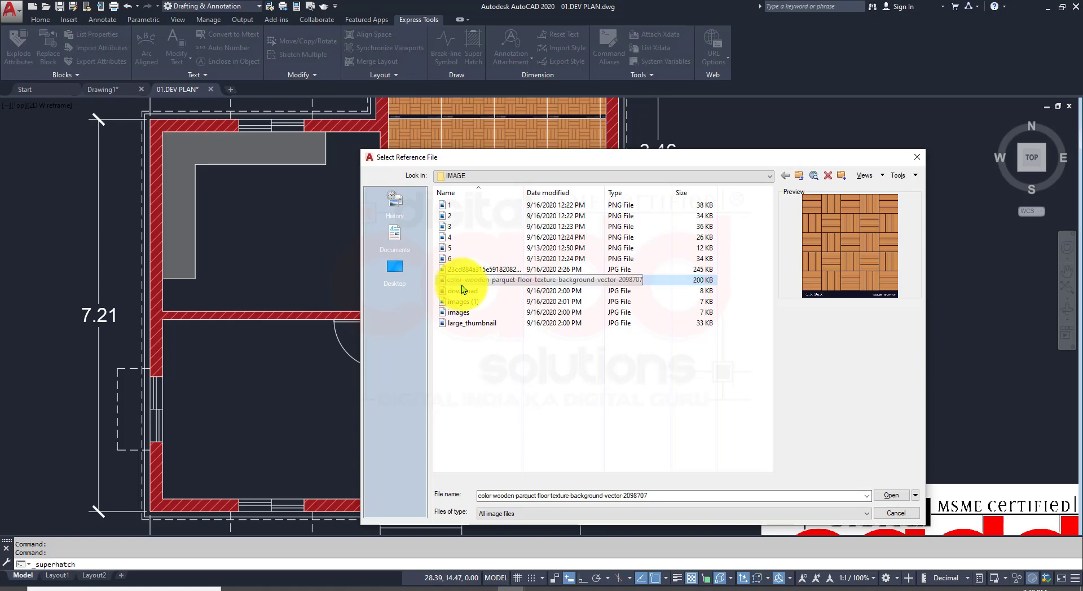
pyautogui.click(462, 291)
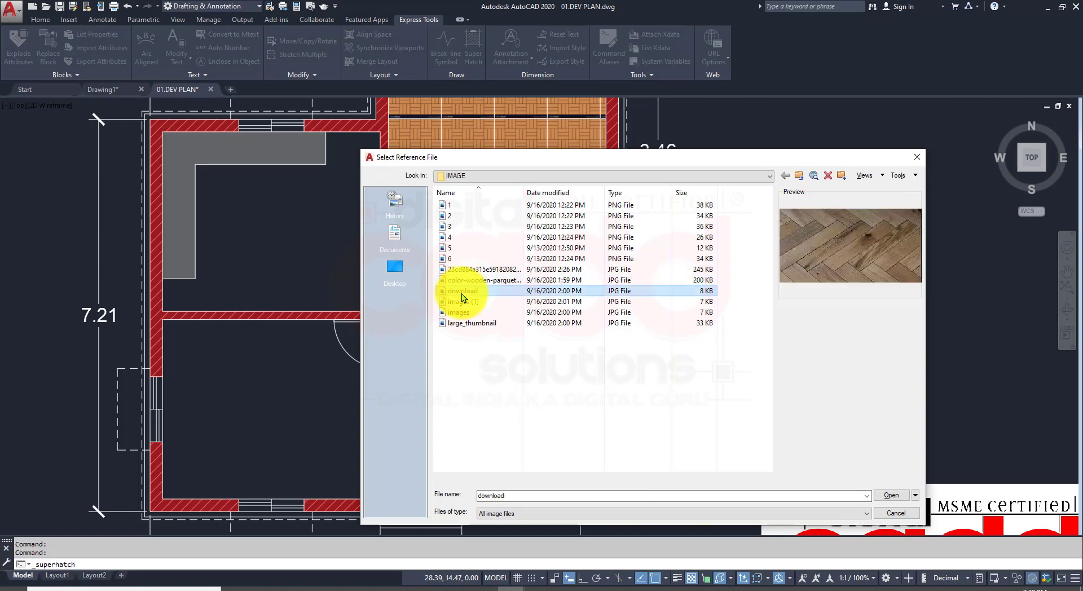
pyautogui.click(889, 496)
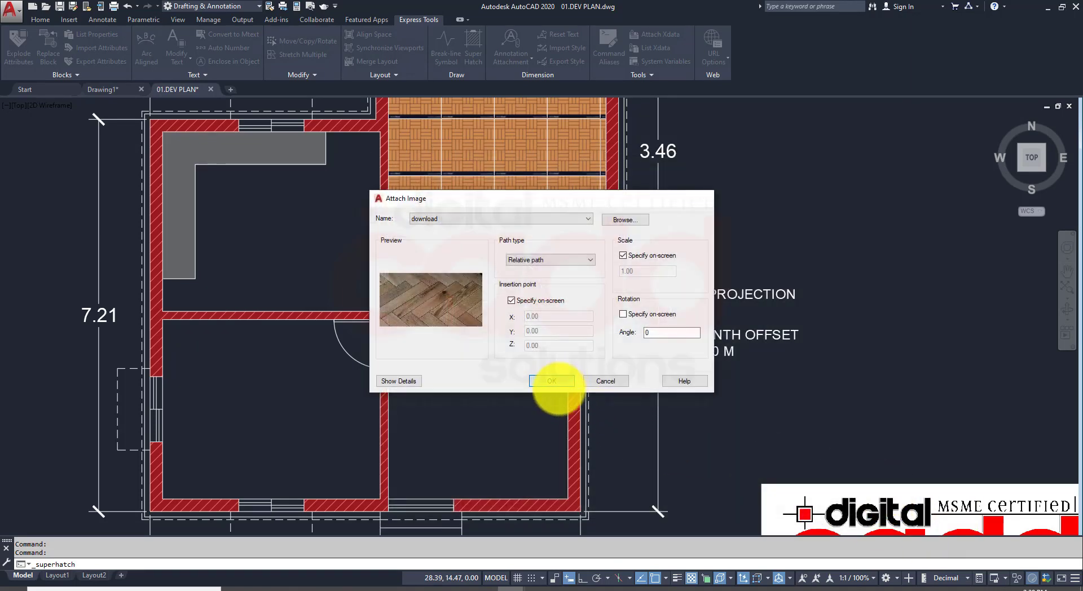
pyautogui.click(556, 384)
pyautogui.scroll(4, 435, 485)
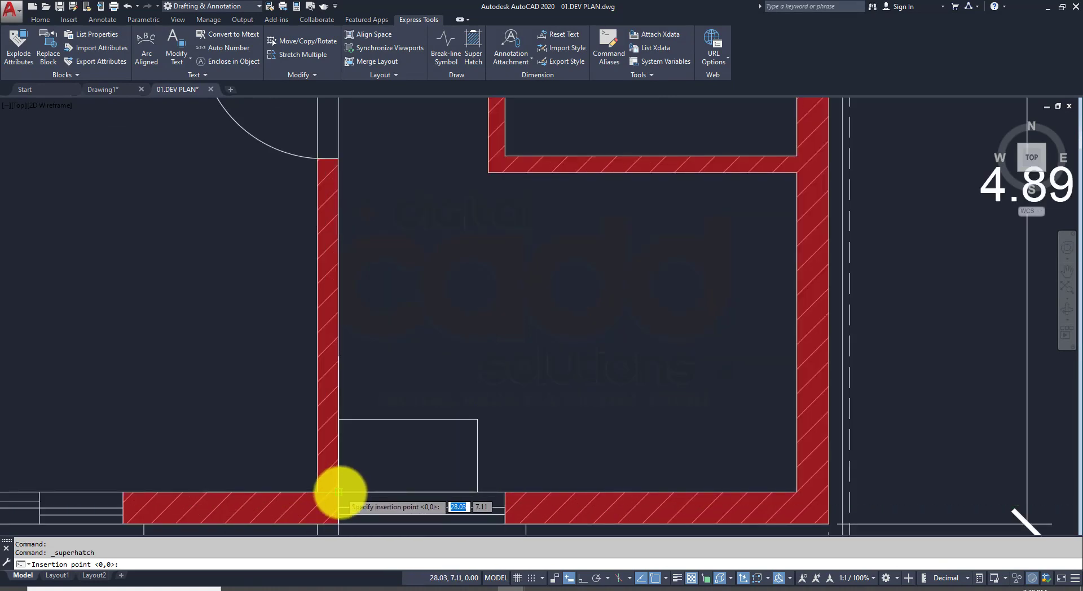
pyautogui.click(504, 414)
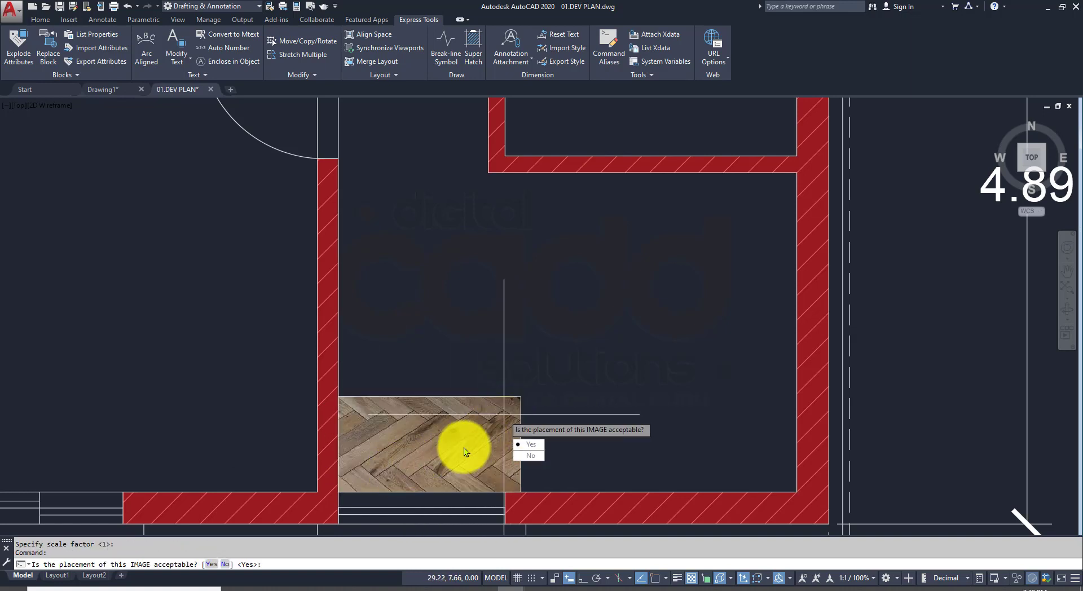
# Step: Accept the herringbone wood image and fill the central passage with it
pyautogui.click(522, 448)
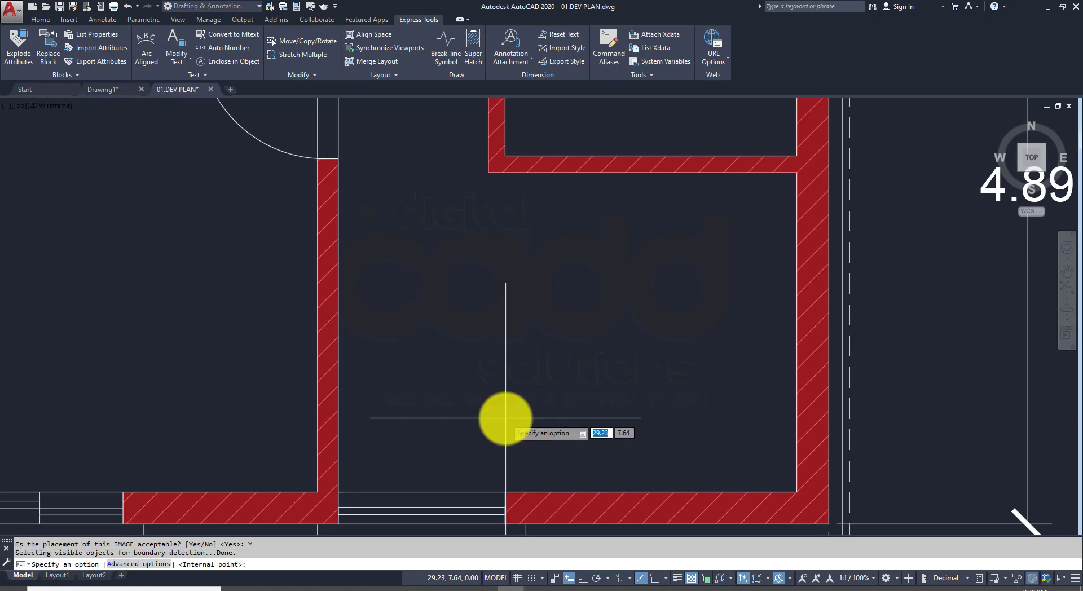
pyautogui.scroll(-2, 589, 315)
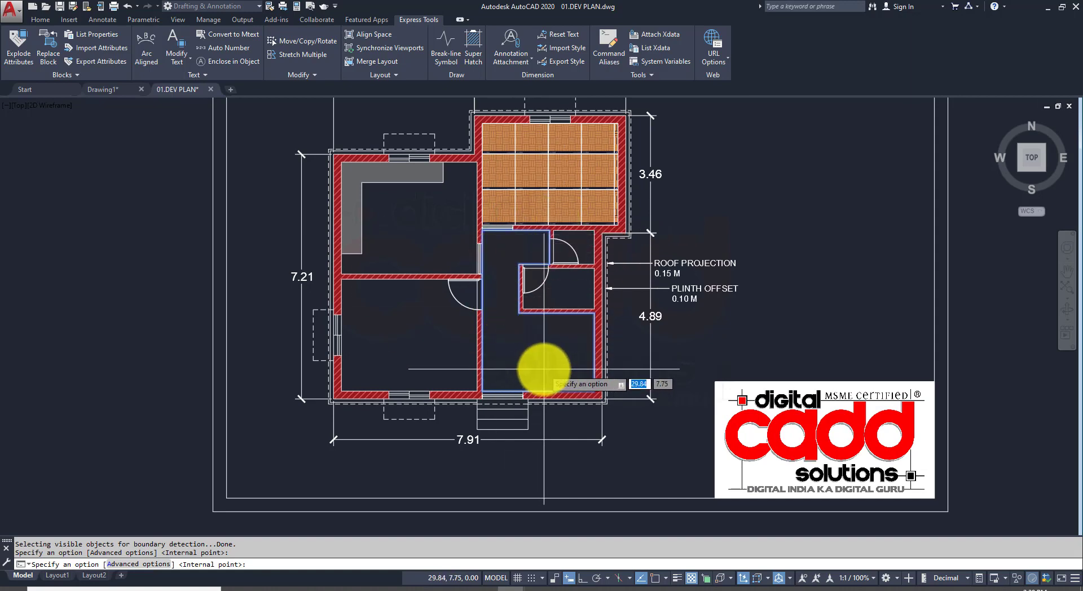
pyautogui.press('Return')
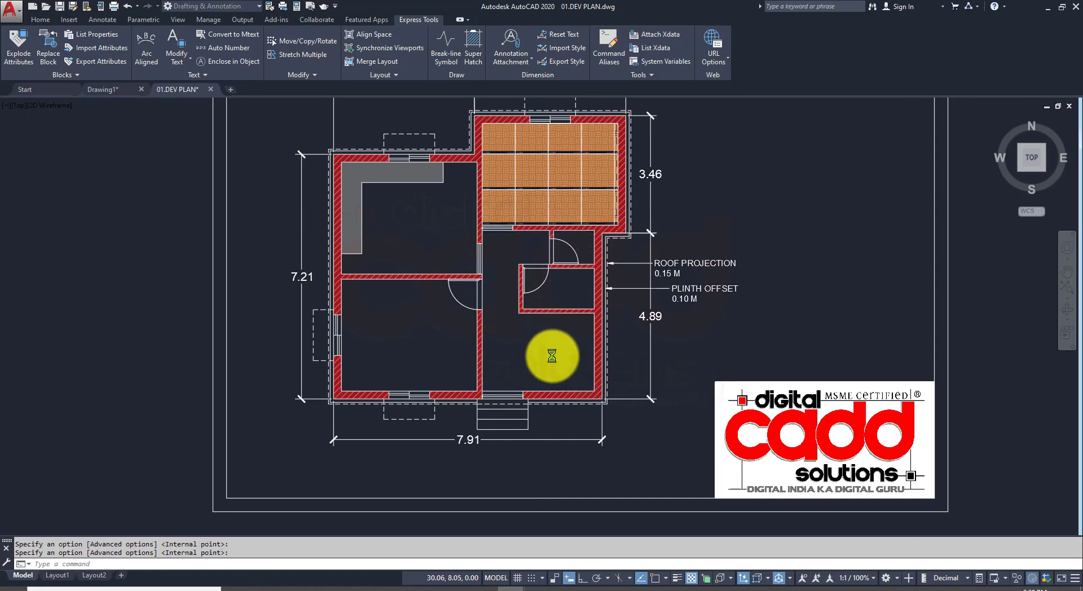
# Step: Pan and zoom across the plan to inspect the herringbone passage and the orange parquet room
pyautogui.scroll(6, 579, 351)
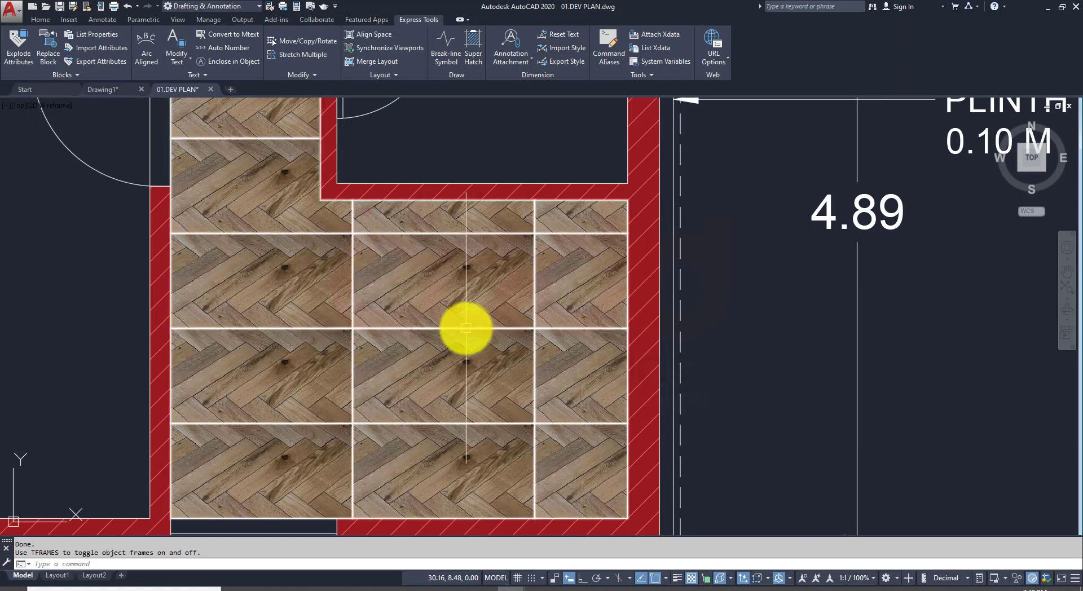
pyautogui.moveTo(466, 329); pyautogui.dragTo(619, 511, button='middle')
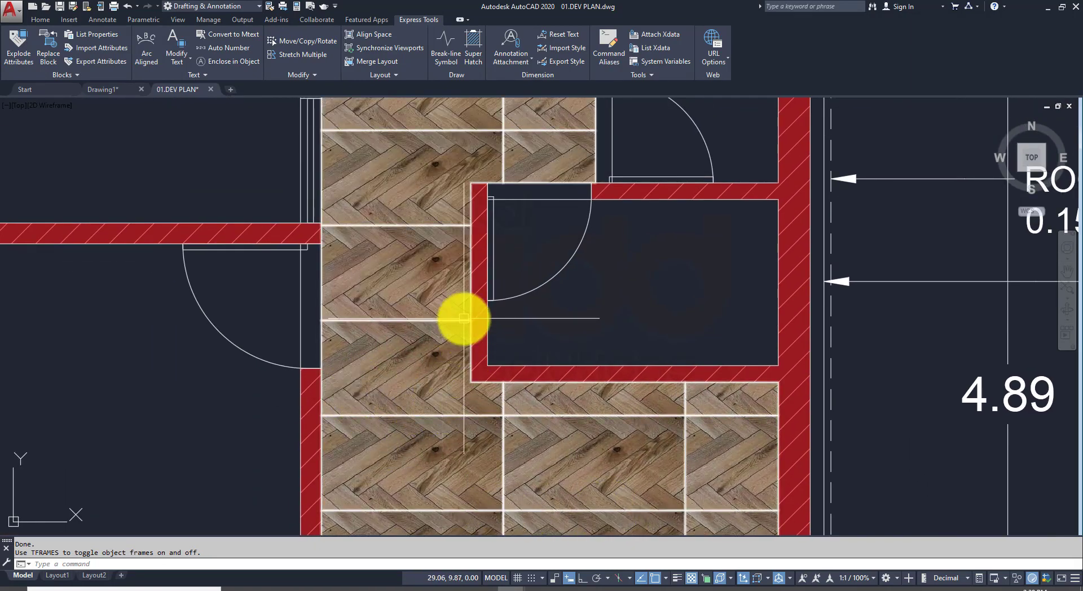
pyautogui.scroll(-2, 464, 319)
pyautogui.scroll(-1, 590, 330)
pyautogui.scroll(-1, 585, 271)
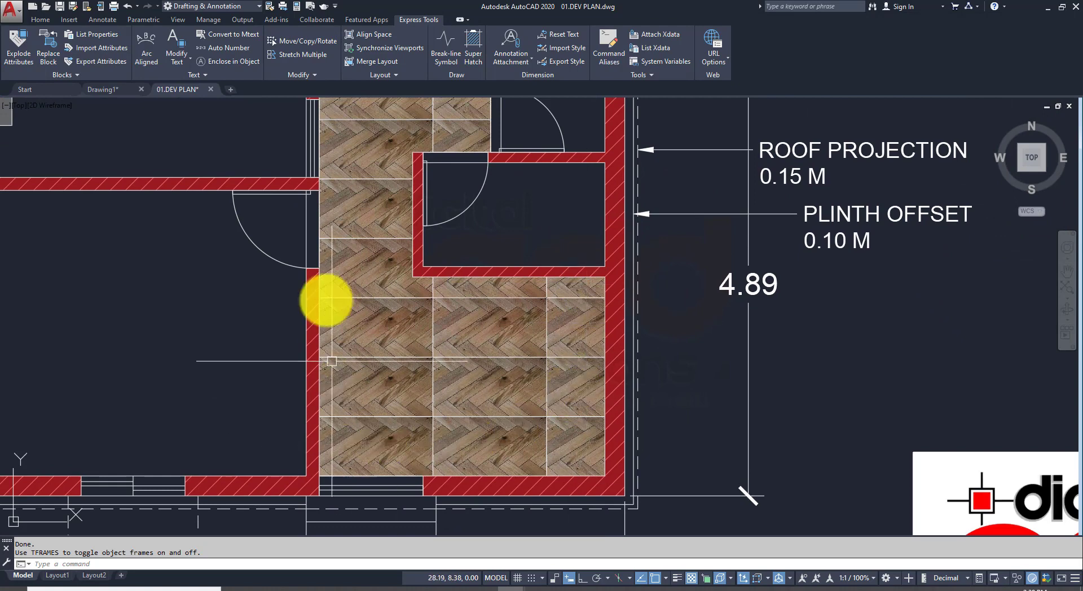
pyautogui.moveTo(455, 153); pyautogui.dragTo(469, 300, button='middle')
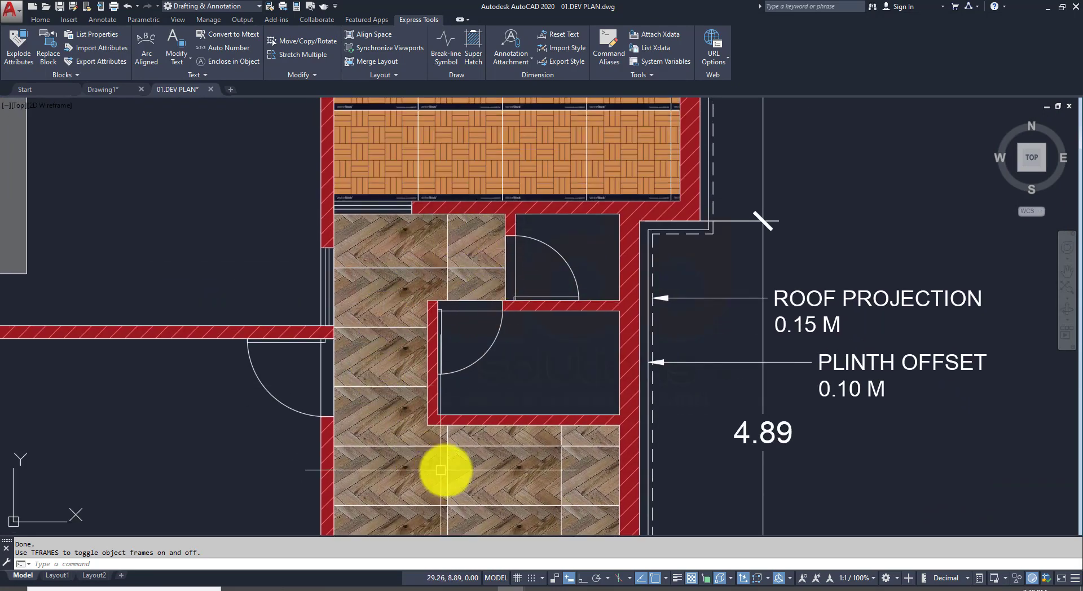
pyautogui.moveTo(440, 470); pyautogui.dragTo(460, 342, button='middle')
pyautogui.scroll(-2, 460, 341)
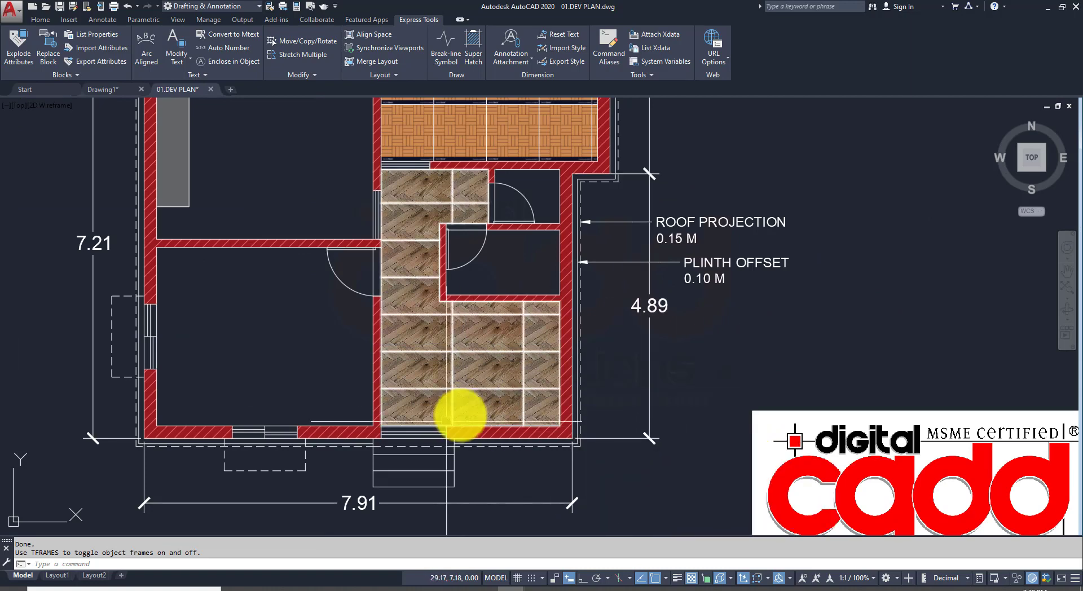
pyautogui.scroll(2, 462, 406)
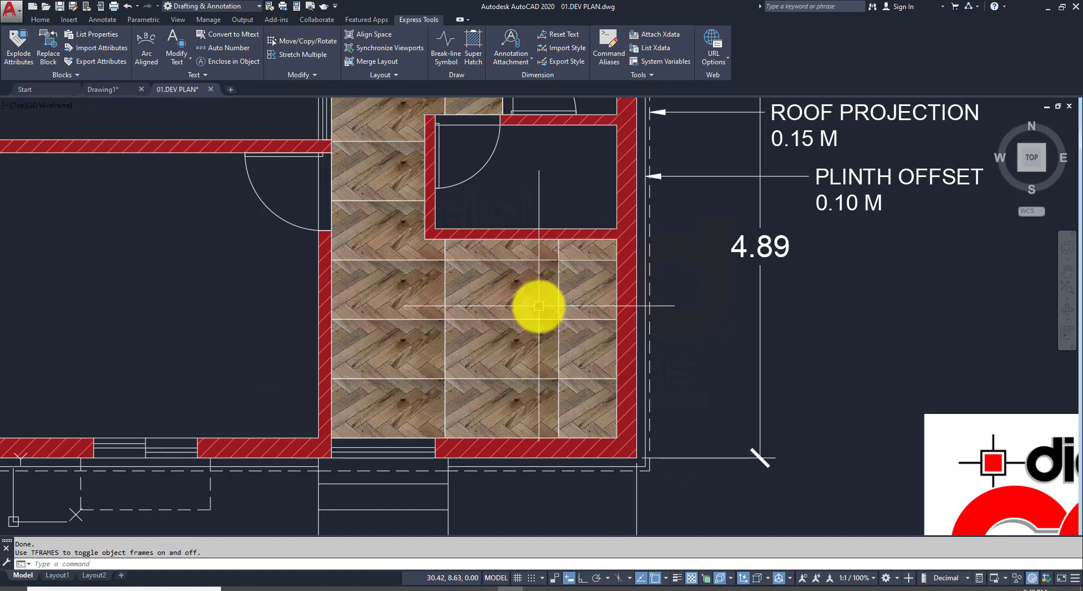
pyautogui.scroll(-5, 544, 343)
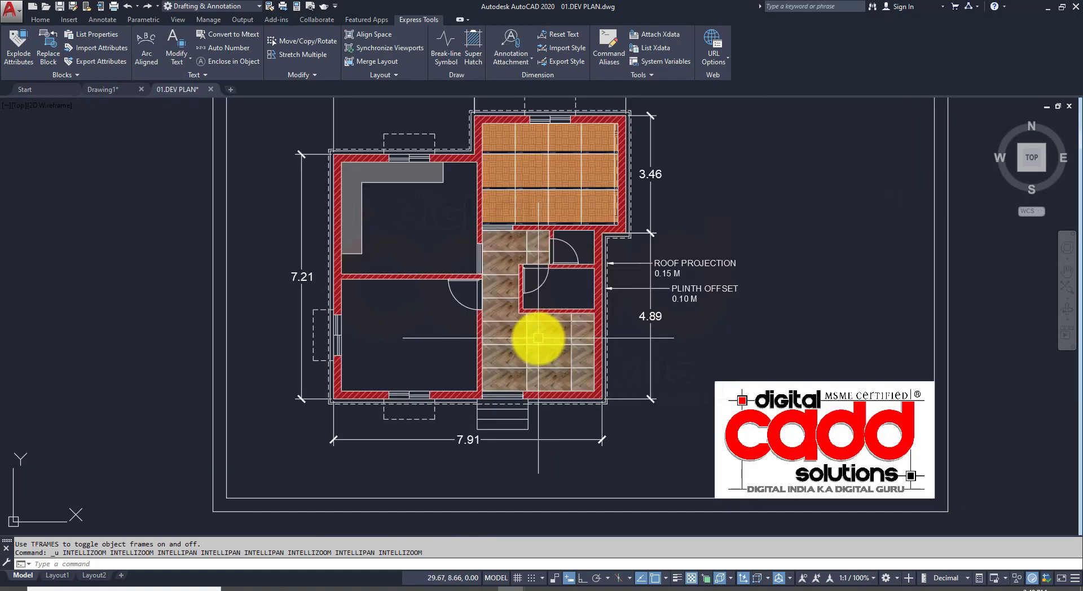
pyautogui.scroll(3, 521, 261)
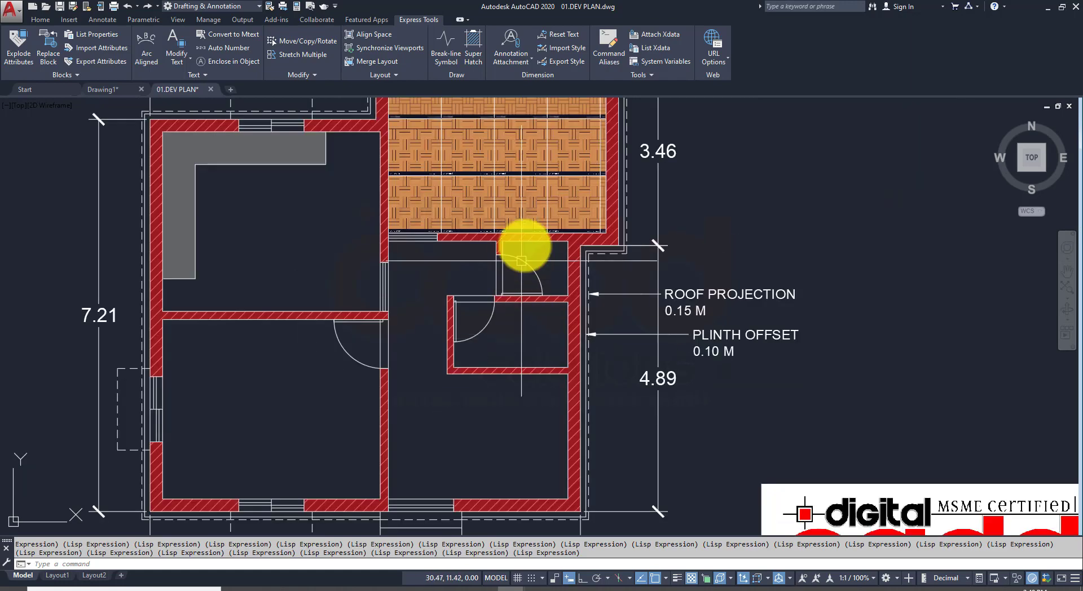
# Step: Start SuperHatch and load the grey parquet image 23cd884a JPG as the pattern
pyautogui.click(472, 52)
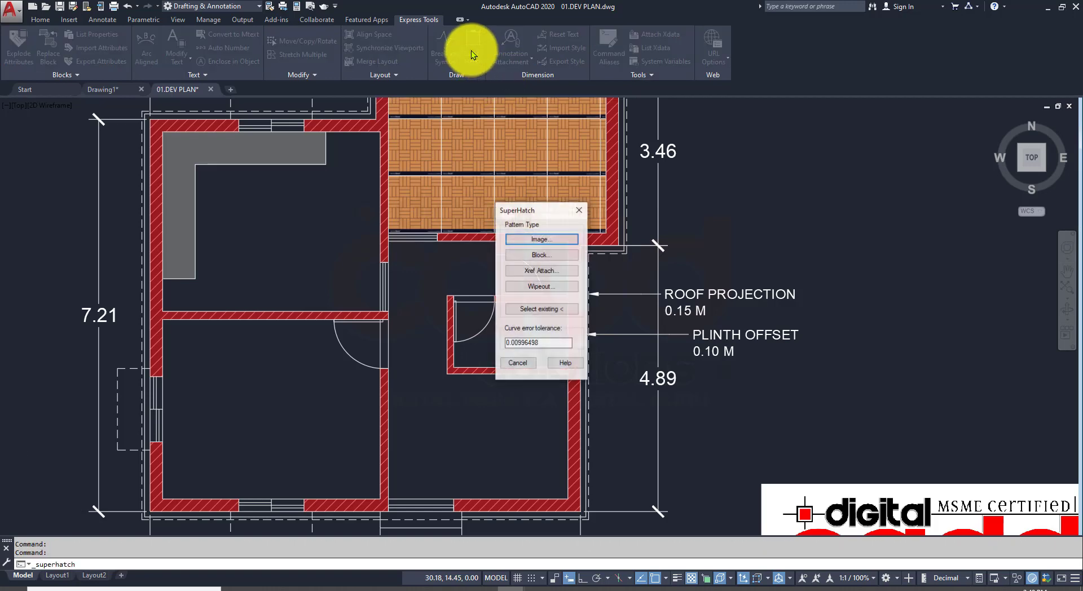
pyautogui.click(531, 241)
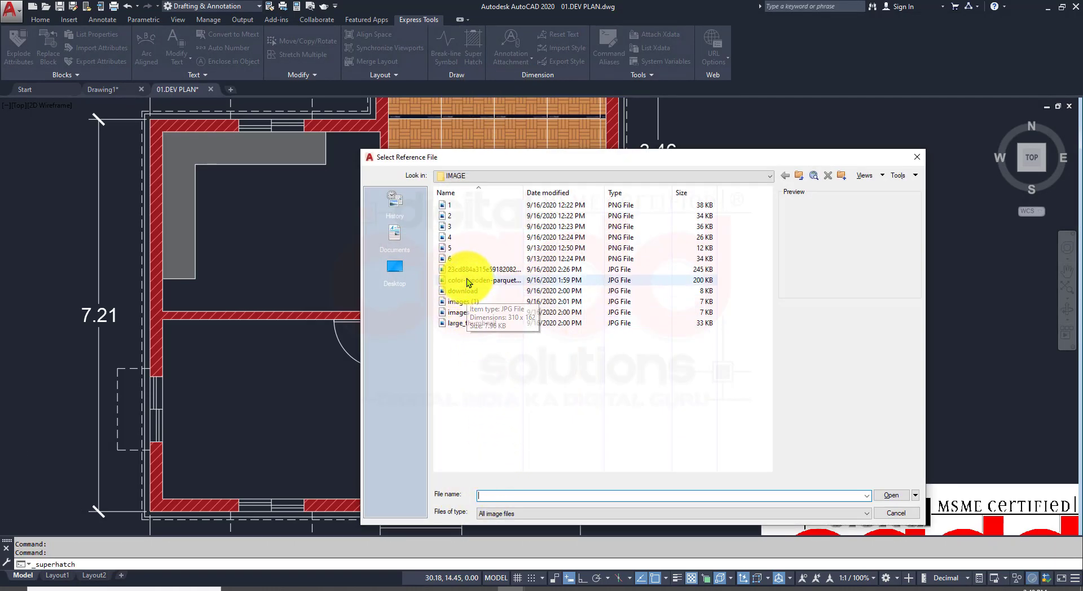
pyautogui.click(466, 271)
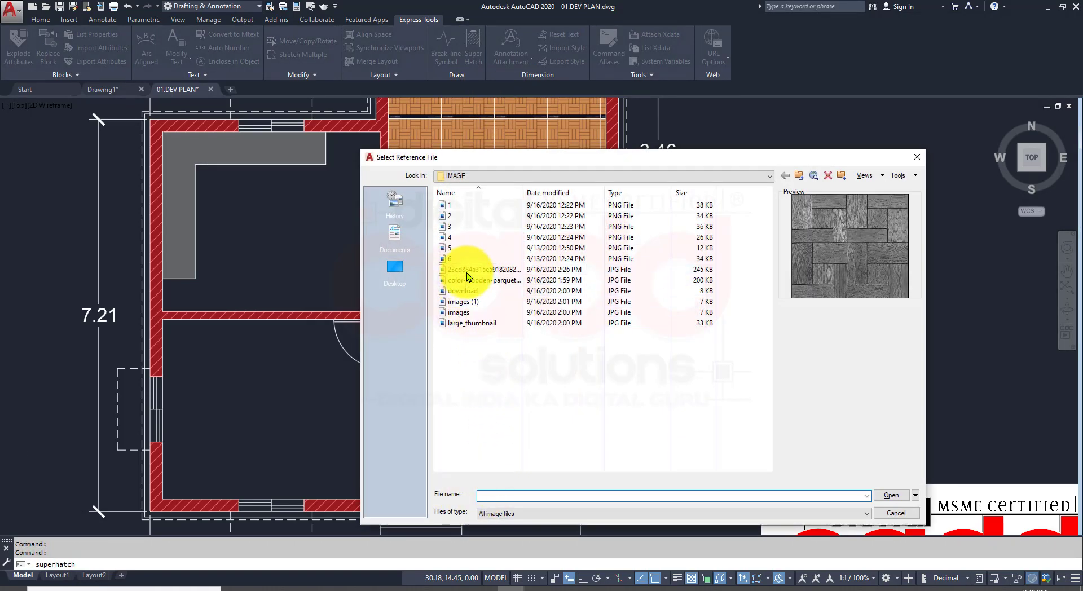
pyautogui.click(878, 497)
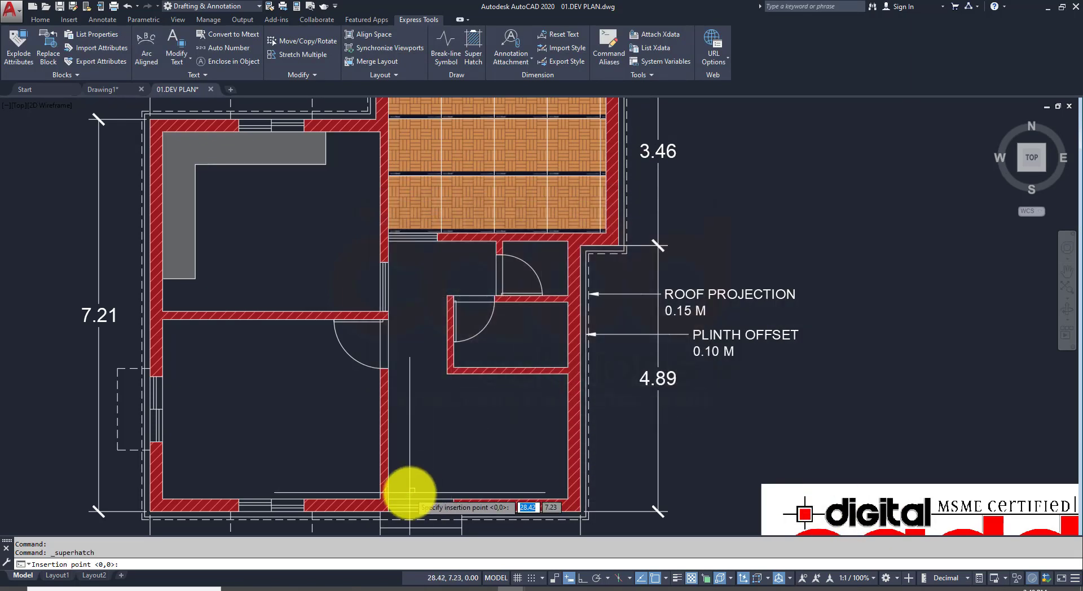
# Step: Place the grey parquet image at the passage's lower wall corner at a small scale and accept it
pyautogui.scroll(5, 395, 499)
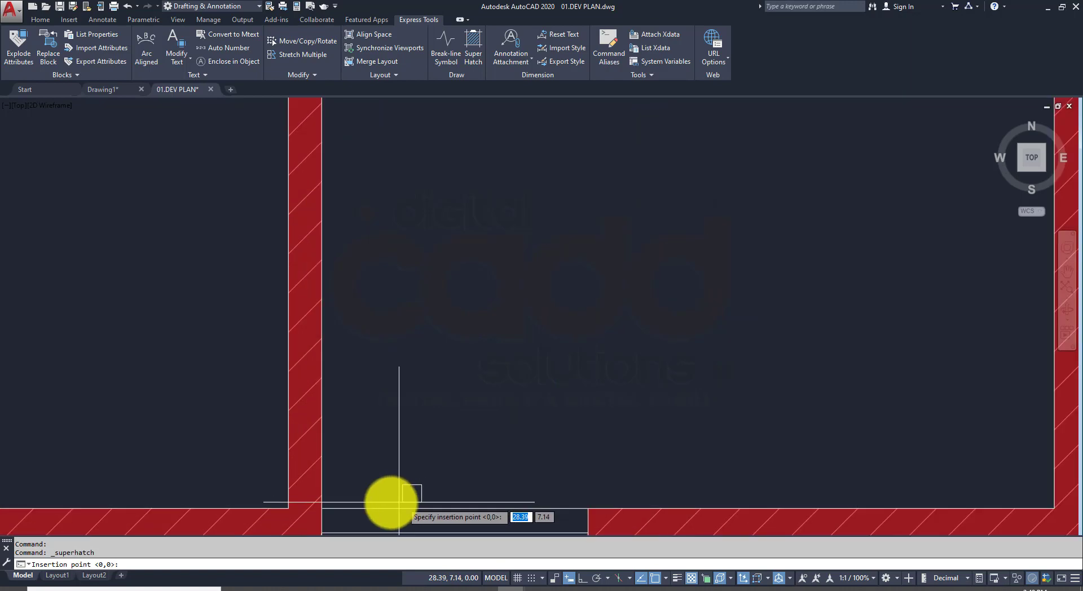
pyautogui.click(321, 507)
pyautogui.scroll(-3, 515, 407)
pyautogui.scroll(-3, 515, 406)
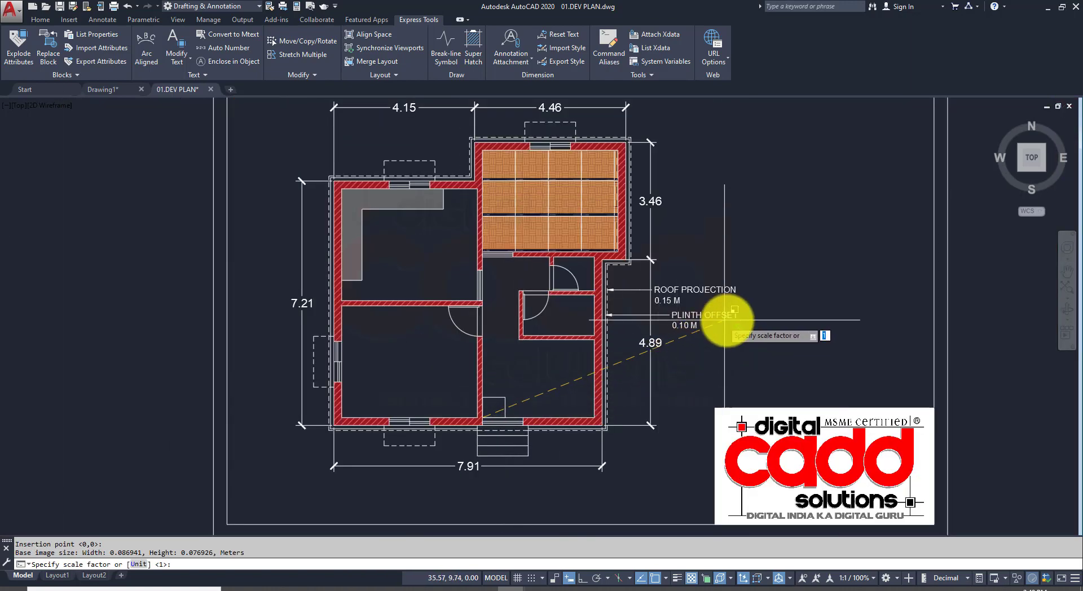
pyautogui.scroll(3, 728, 316)
pyautogui.scroll(-3, 753, 311)
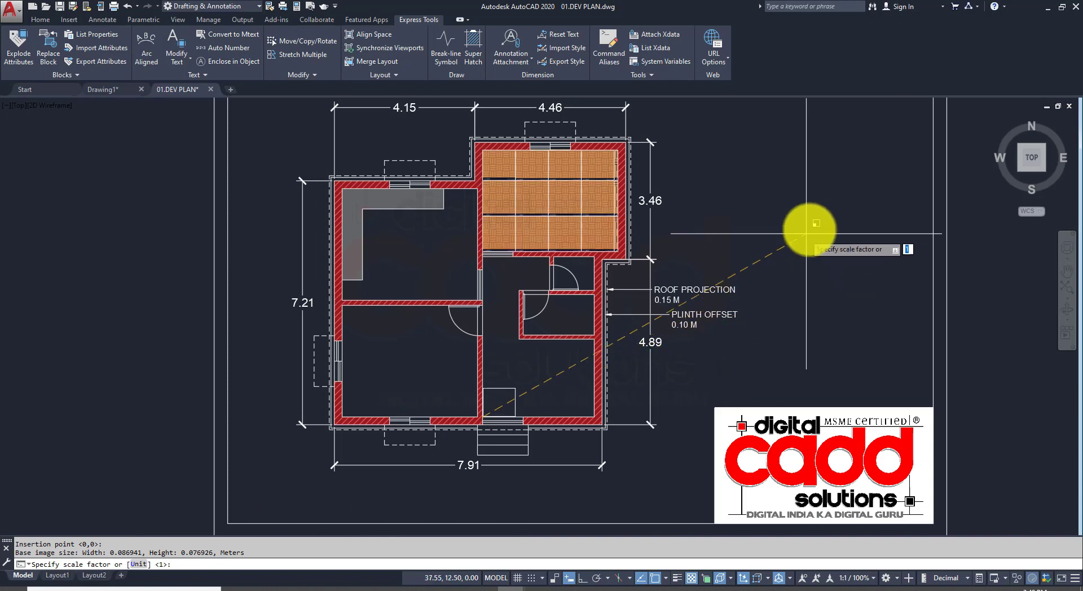
pyautogui.click(912, 149)
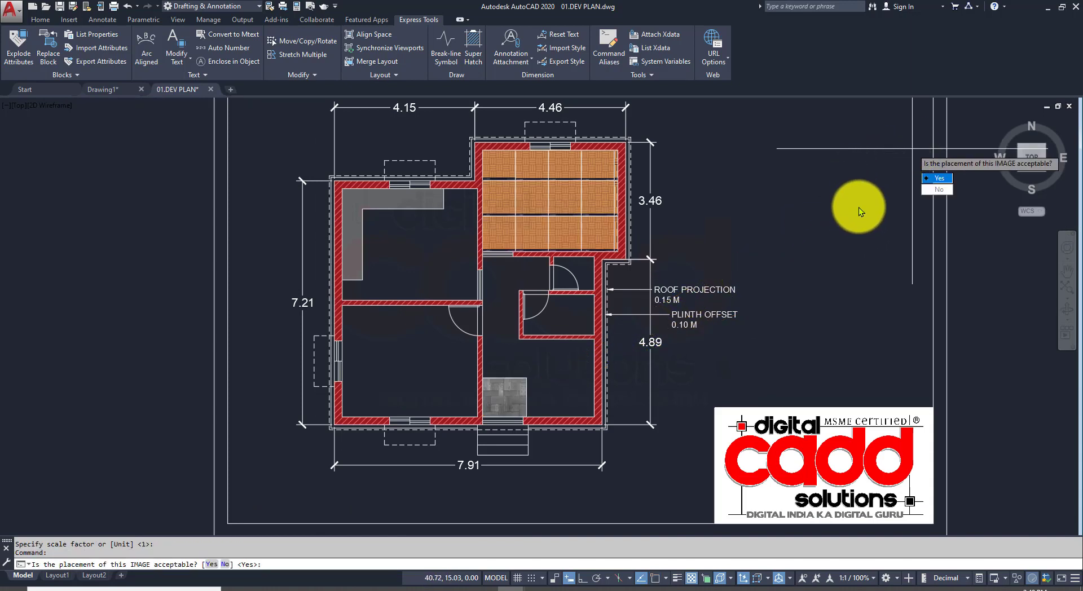
pyautogui.click(921, 178)
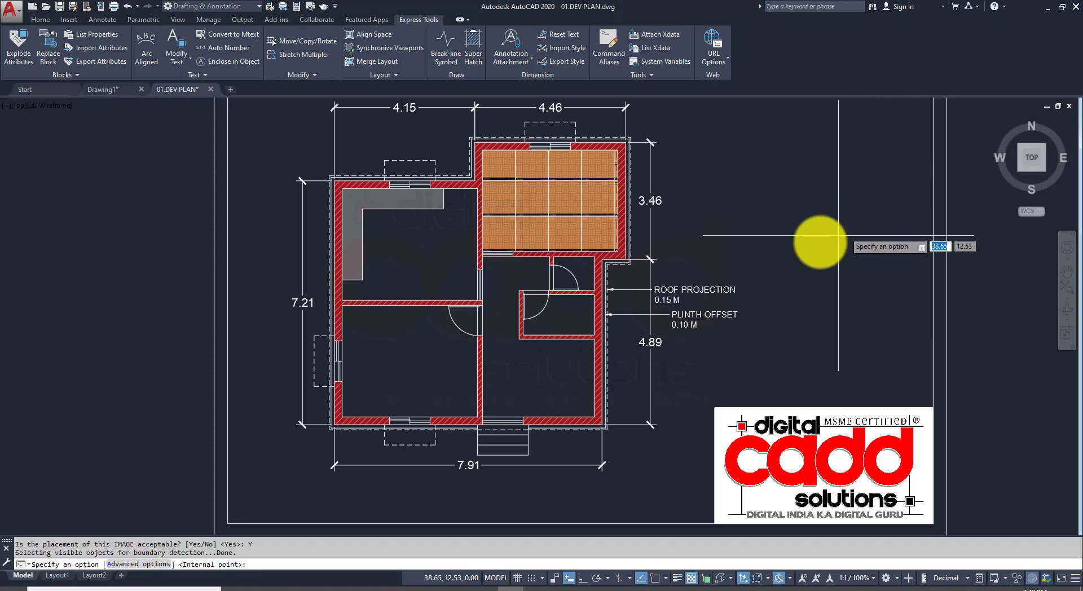
# Step: Fill the lower-middle passage with the grey parquet image
pyautogui.click(544, 382)
pyautogui.press('Return')
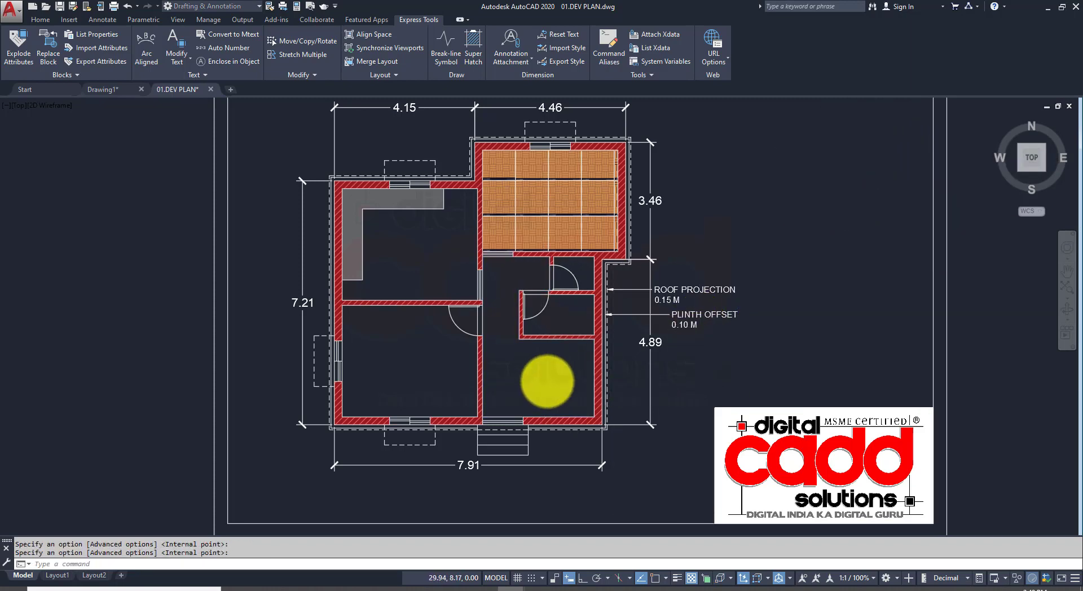
pyautogui.scroll(4, 562, 395)
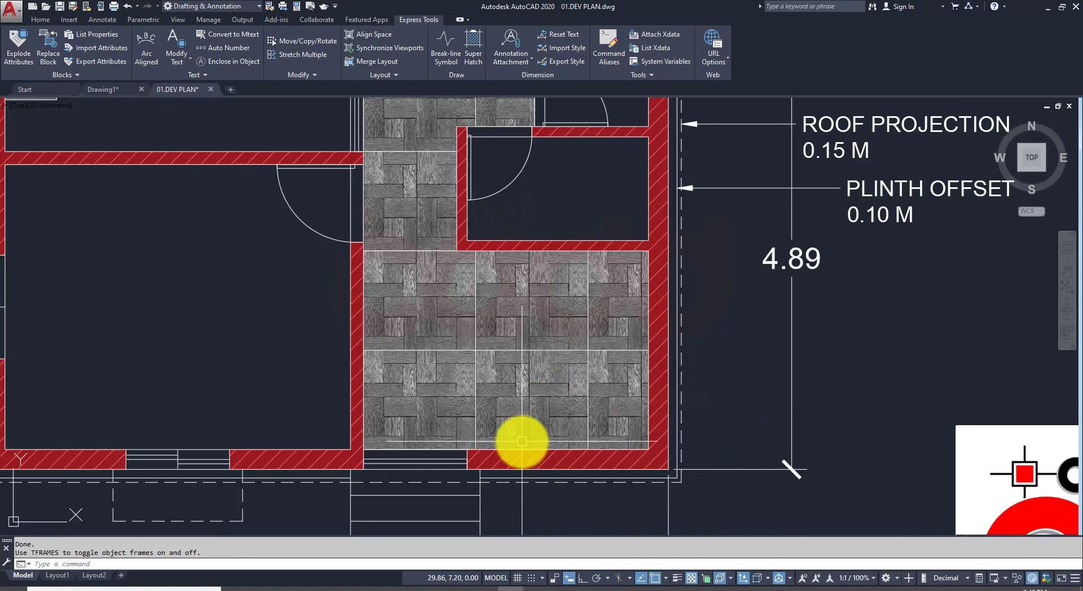
# Step: Pan and zoom around the plan to inspect the new fill and expose empty space beside it
pyautogui.scroll(3, 520, 442)
pyautogui.scroll(-2, 396, 416)
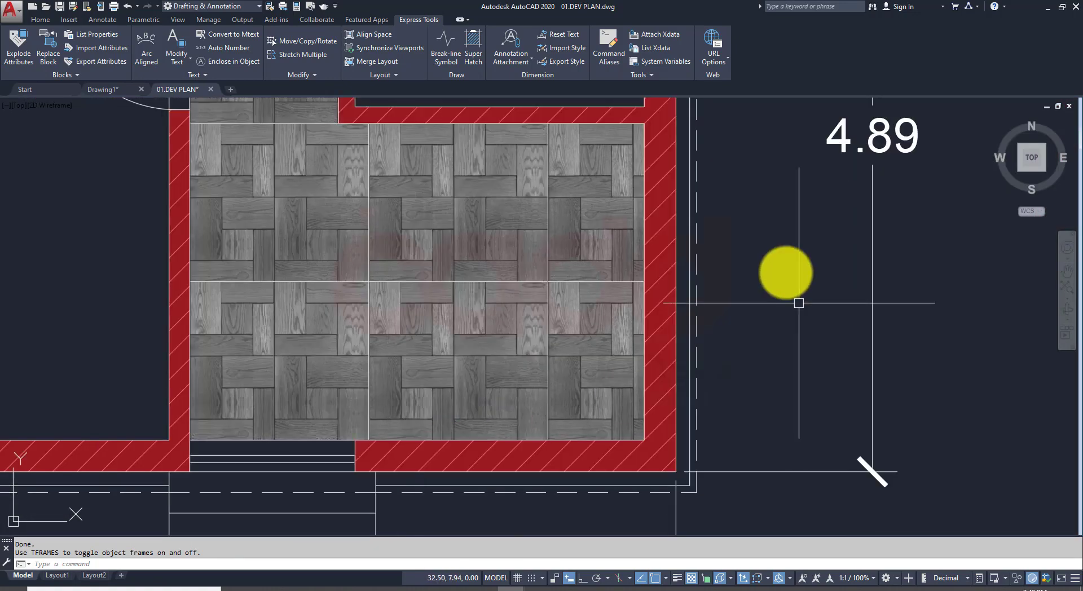
pyautogui.moveTo(793, 276); pyautogui.dragTo(800, 416, button='middle')
pyautogui.scroll(-2, 787, 353)
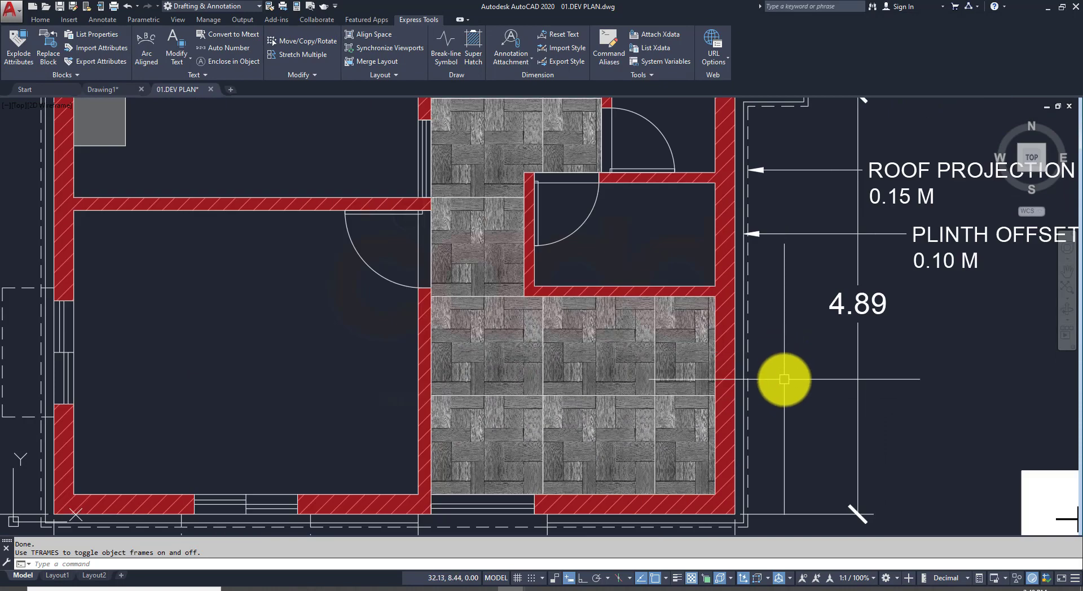
pyautogui.moveTo(783, 379); pyautogui.dragTo(750, 423, button='middle')
pyautogui.scroll(2, 696, 465)
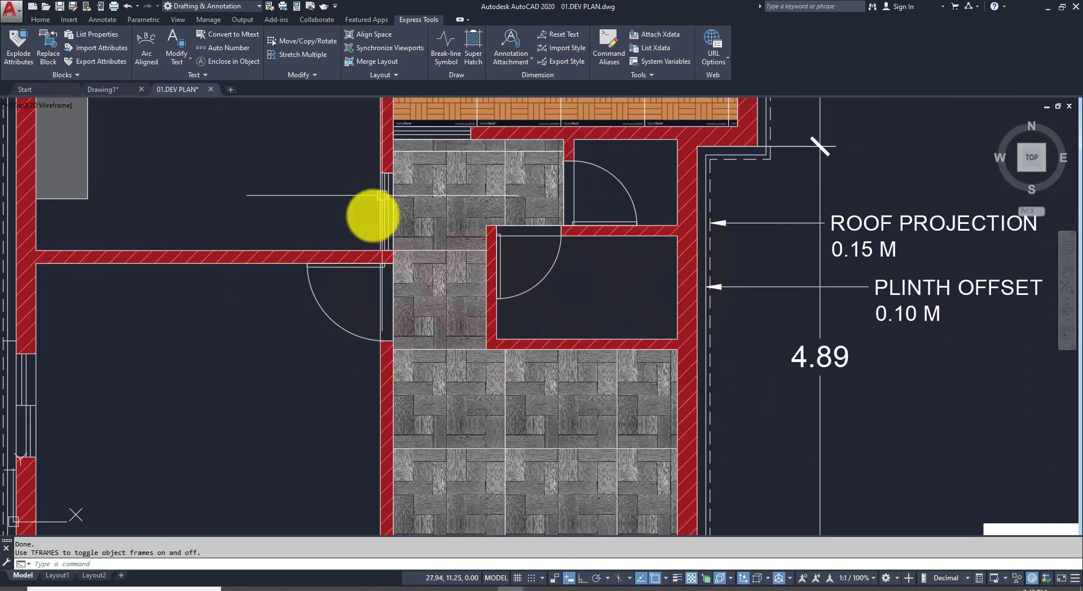
pyautogui.moveTo(587, 454)
pyautogui.mouseDown(button='middle')
pyautogui.moveTo(411, 314)
pyautogui.moveTo(490, 366)
pyautogui.mouseUp(button='middle')
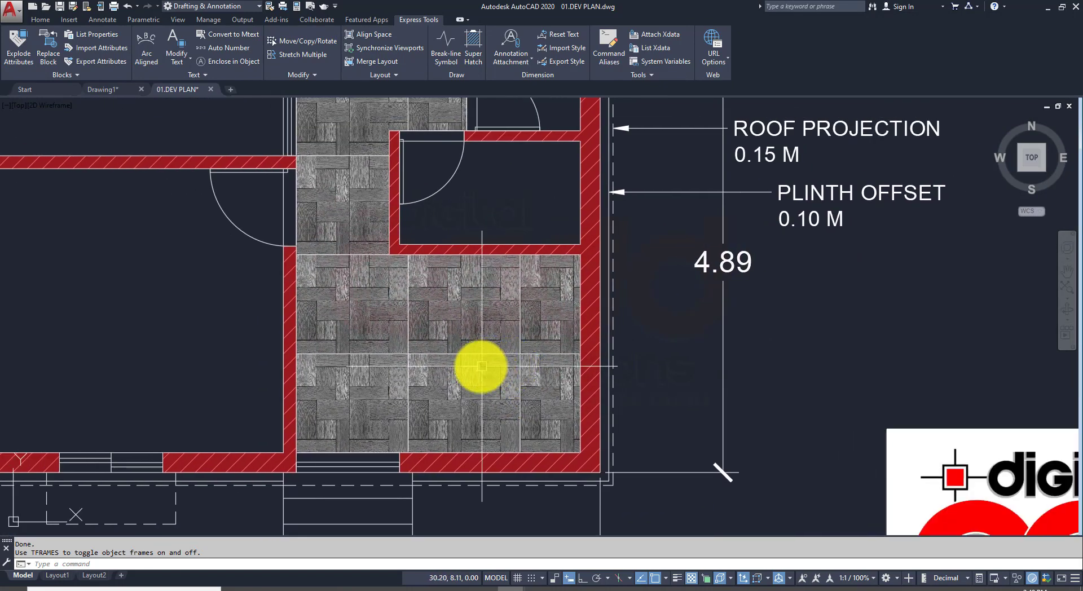
pyautogui.scroll(-4, 477, 368)
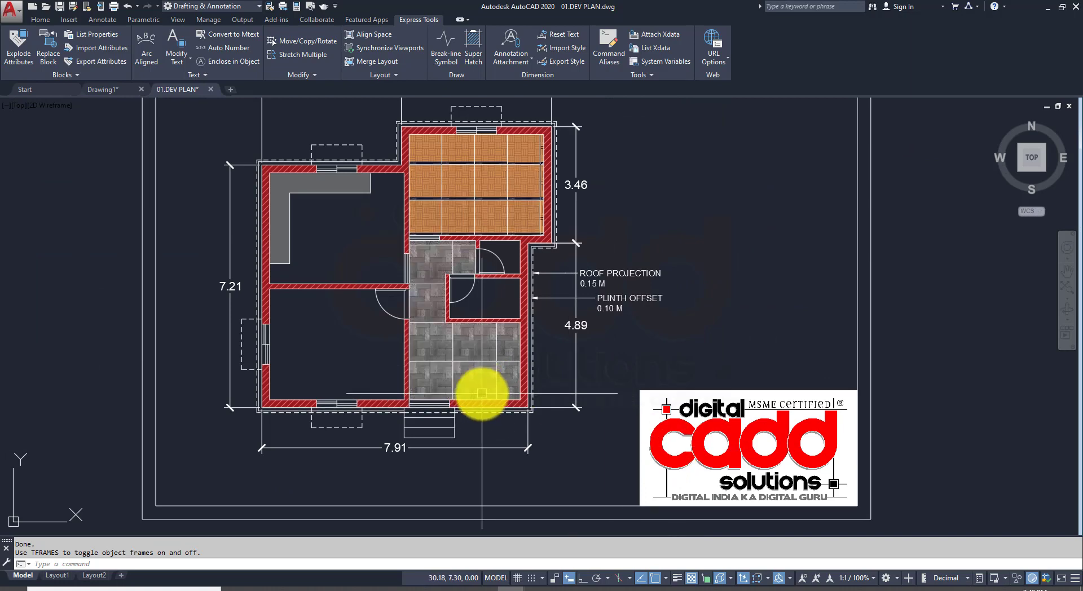
pyautogui.moveTo(824, 375); pyautogui.dragTo(536, 398, button='middle')
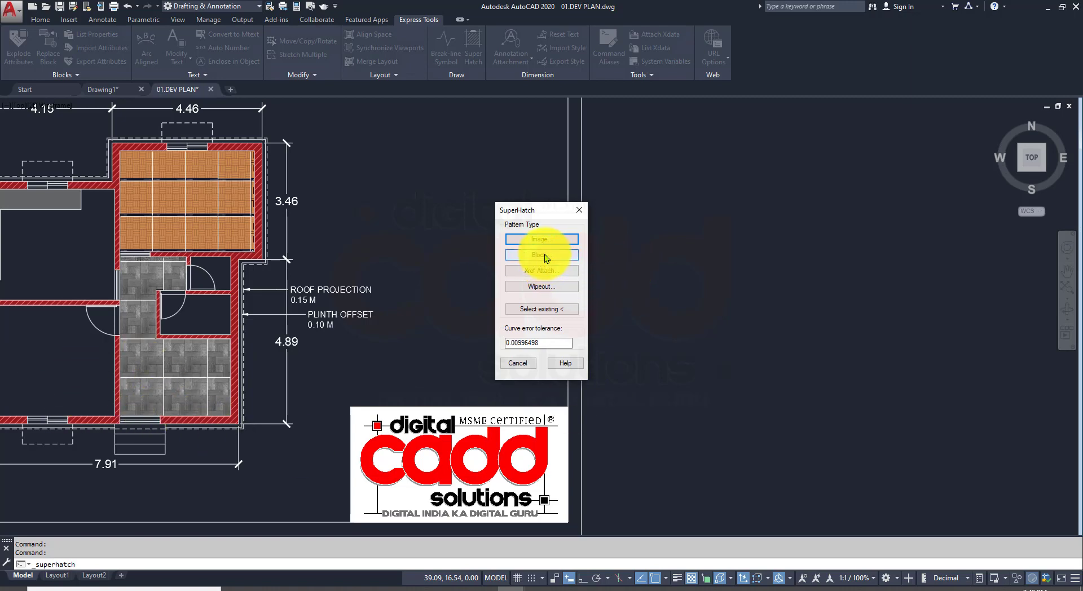
# Step: Cancel SuperHatch and start a rectangle with 0.25 chamfer distances
pyautogui.press('Escape')
pyautogui.press('Escape')
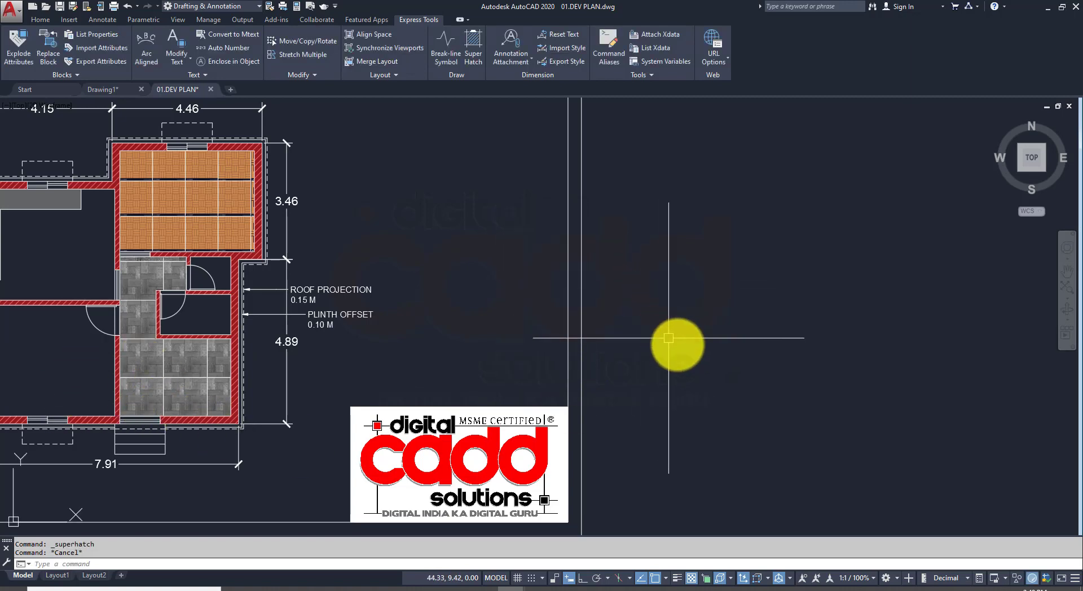
pyautogui.moveTo(677, 338); pyautogui.dragTo(579, 334, button='middle')
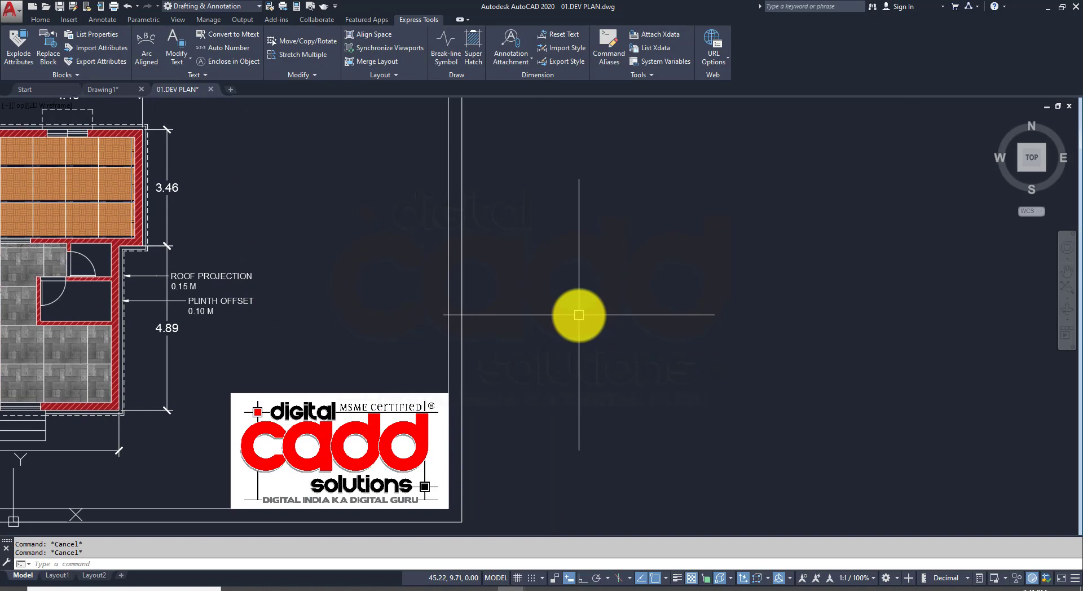
pyautogui.click(37, 19)
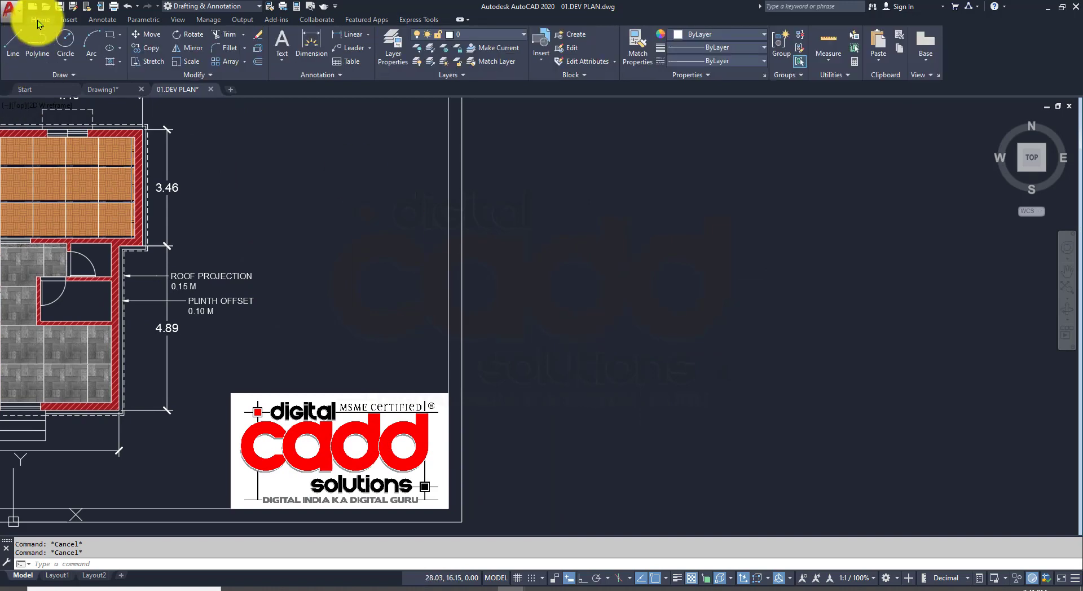
pyautogui.click(111, 35)
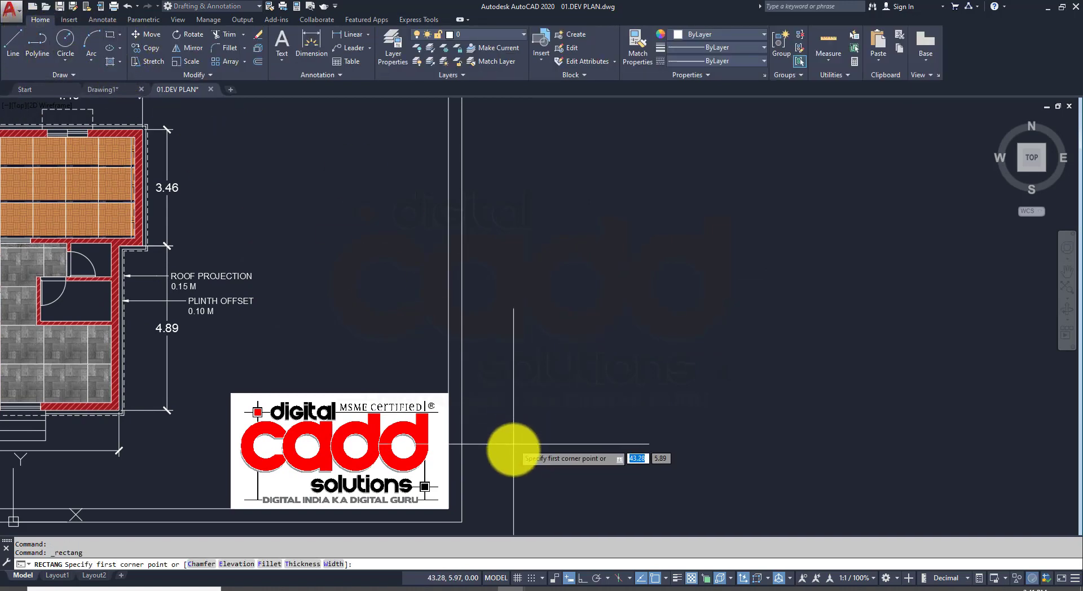
pyautogui.click(208, 564)
pyautogui.write('0.25')
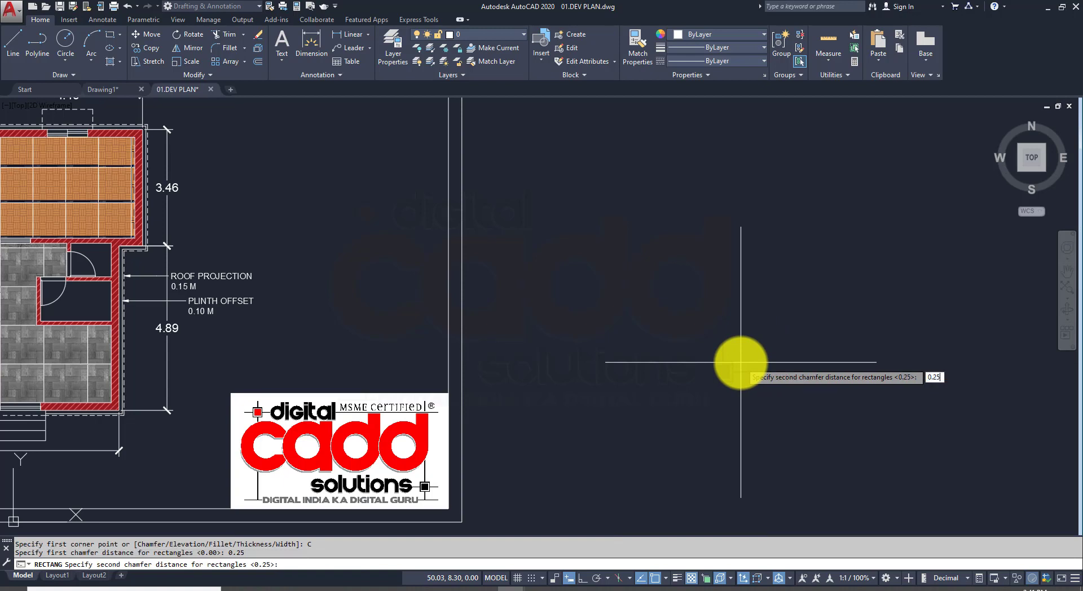
pyautogui.press('Return')
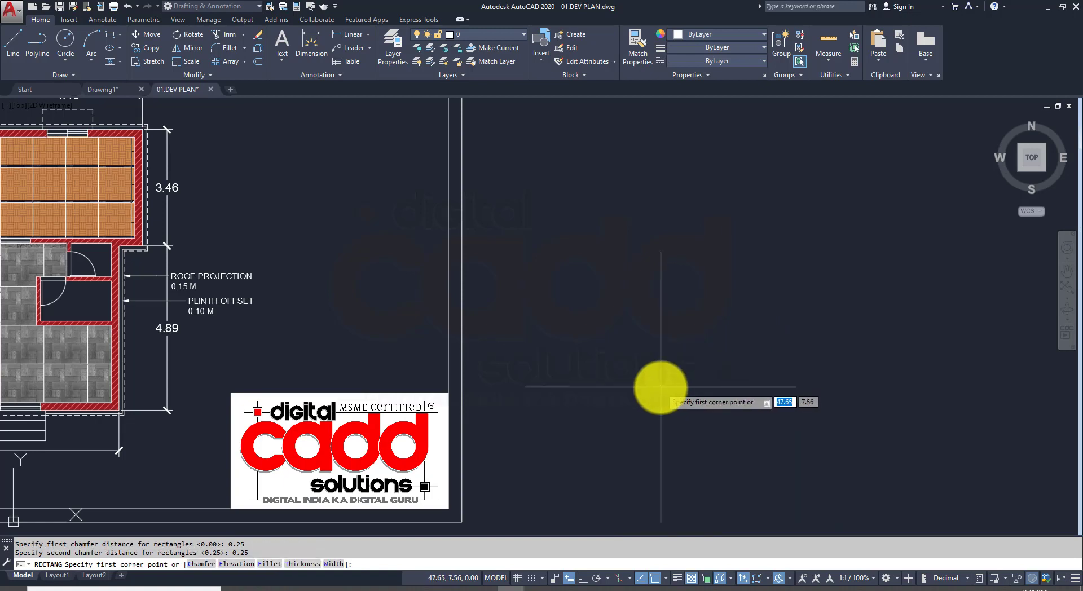
# Step: Draw a trial 0.5 by 0.5 chamfered square in empty space, then undo it
pyautogui.click(676, 441)
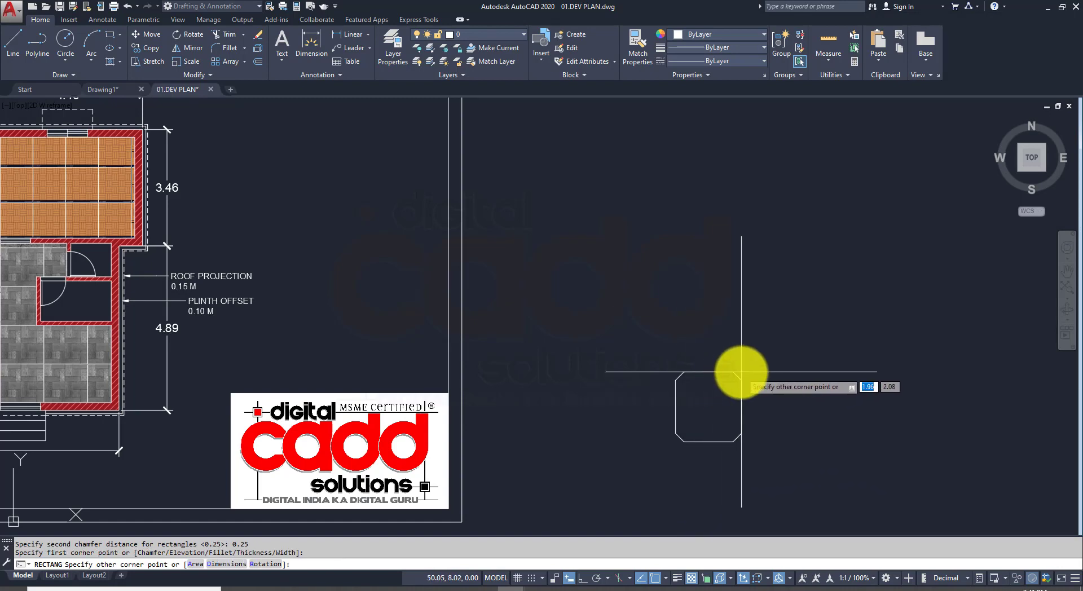
pyautogui.scroll(2, 739, 390)
pyautogui.moveTo(694, 393); pyautogui.dragTo(697, 345, button='middle')
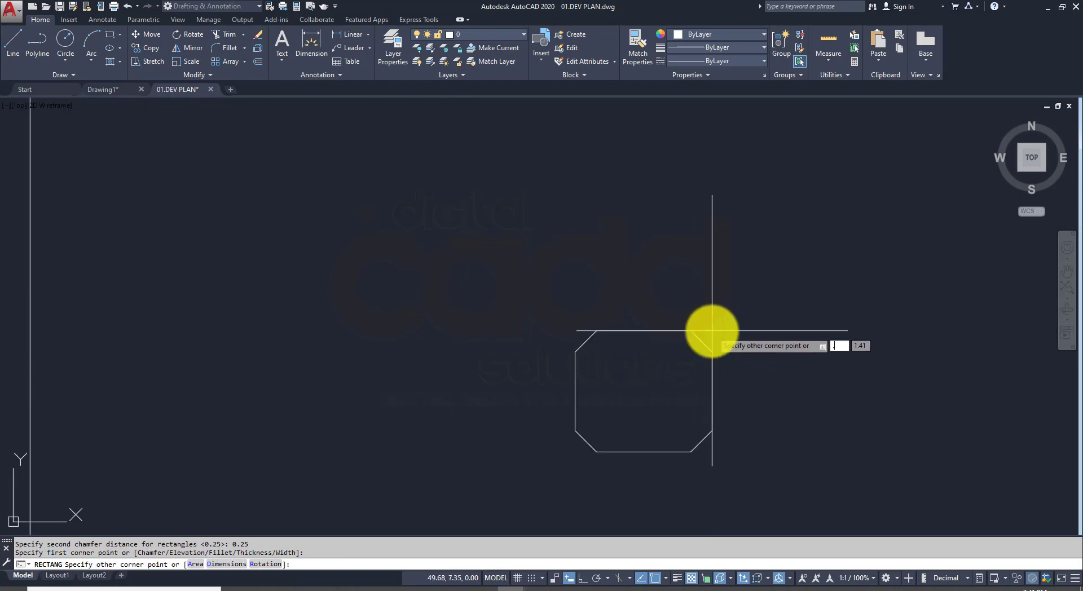
pyautogui.write('.5')
pyautogui.press('Tab')
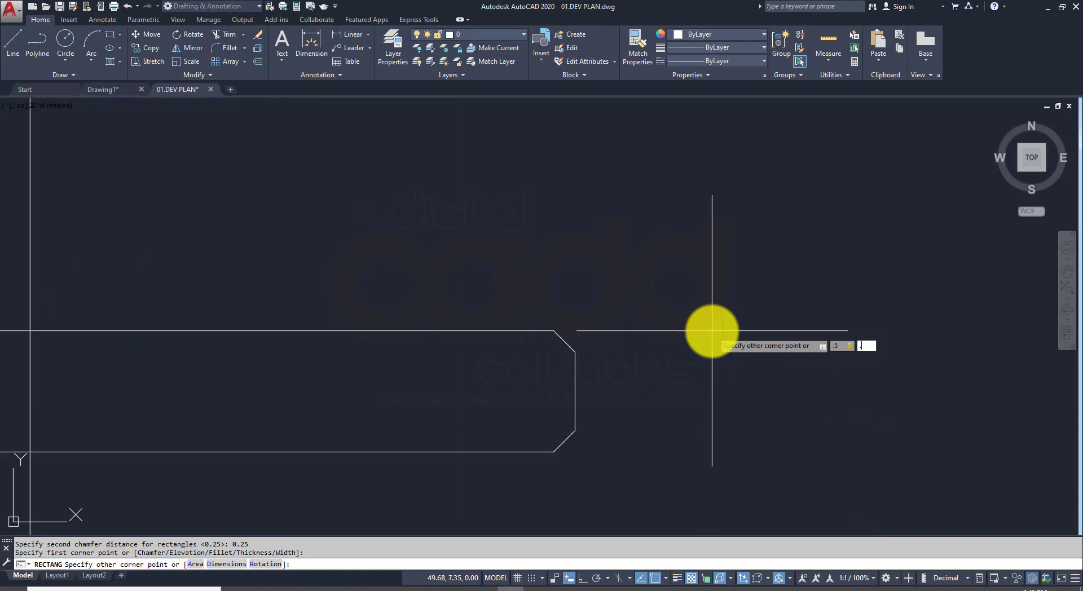
pyautogui.press('Return')
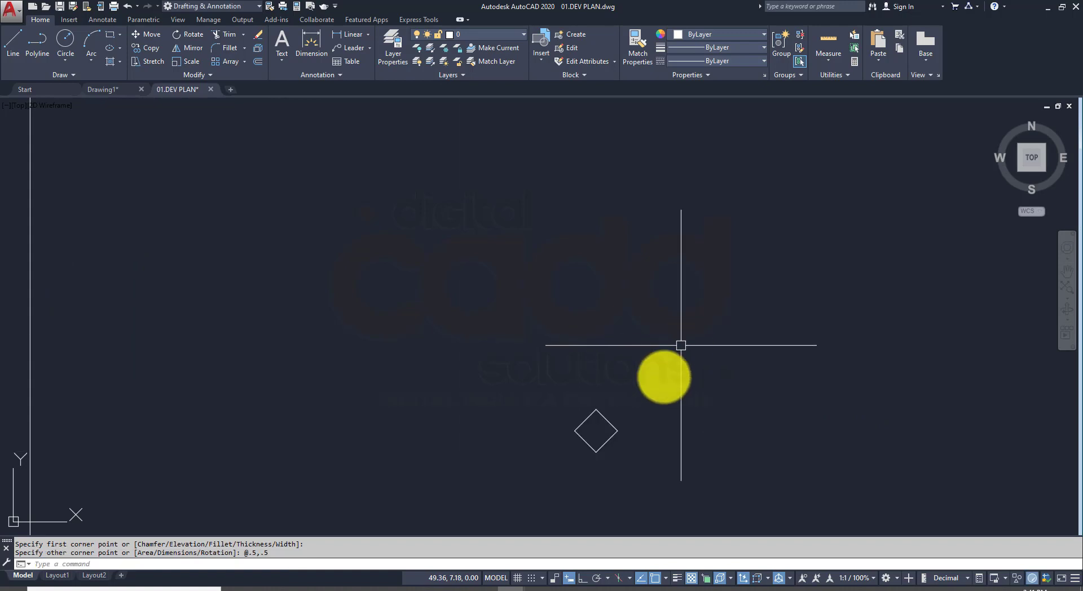
pyautogui.hotkey('ctrl', 'z')
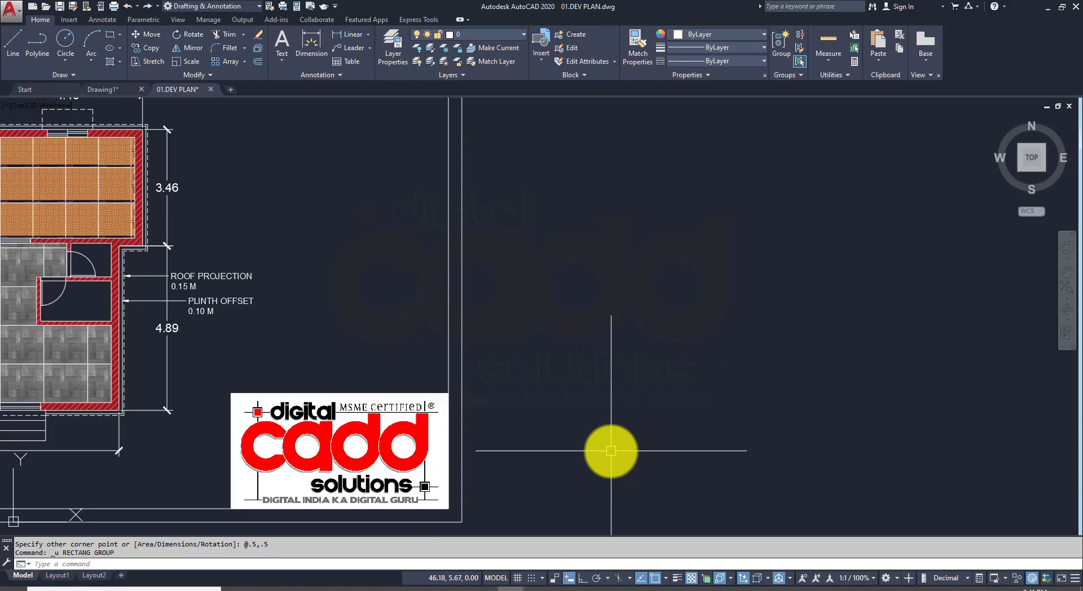
# Step: Draw a 1 by 1 rectangle with 0.25 chamfers right of the plan, forming an octagon
pyautogui.click(111, 36)
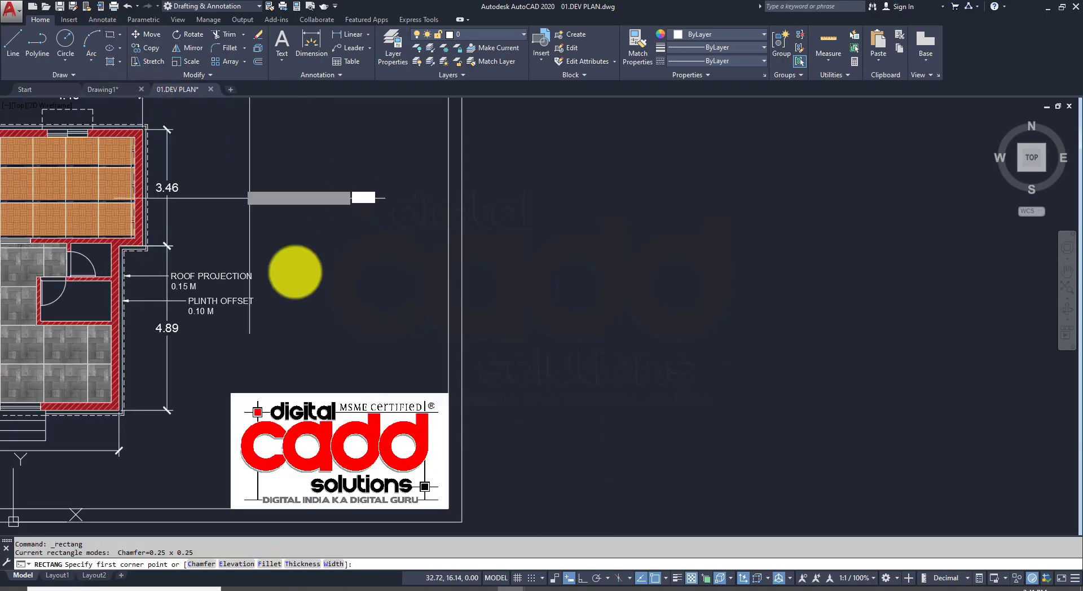
pyautogui.click(203, 563)
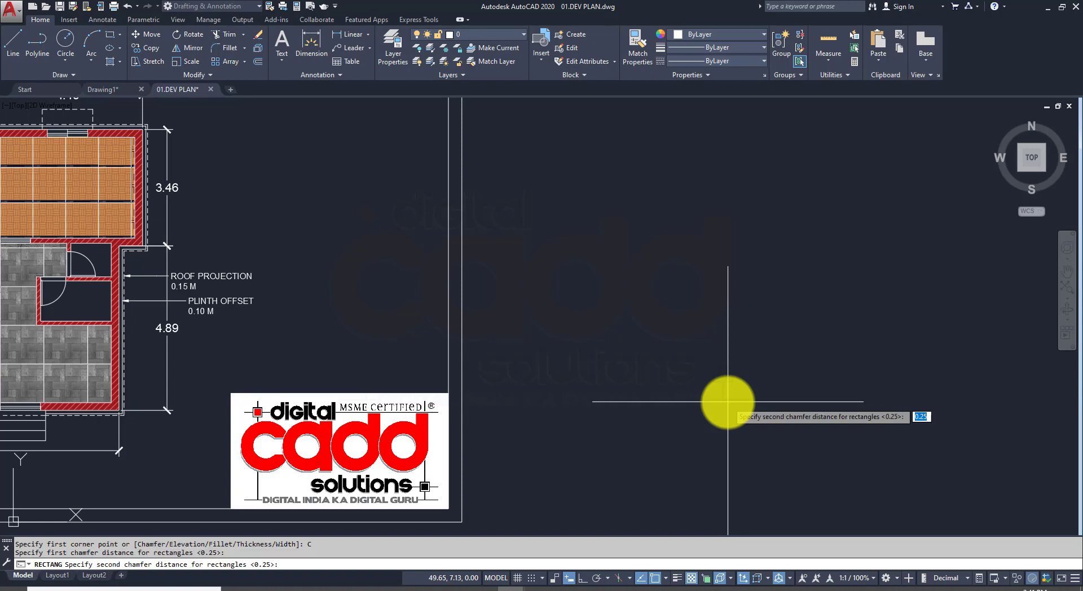
pyautogui.press('Return')
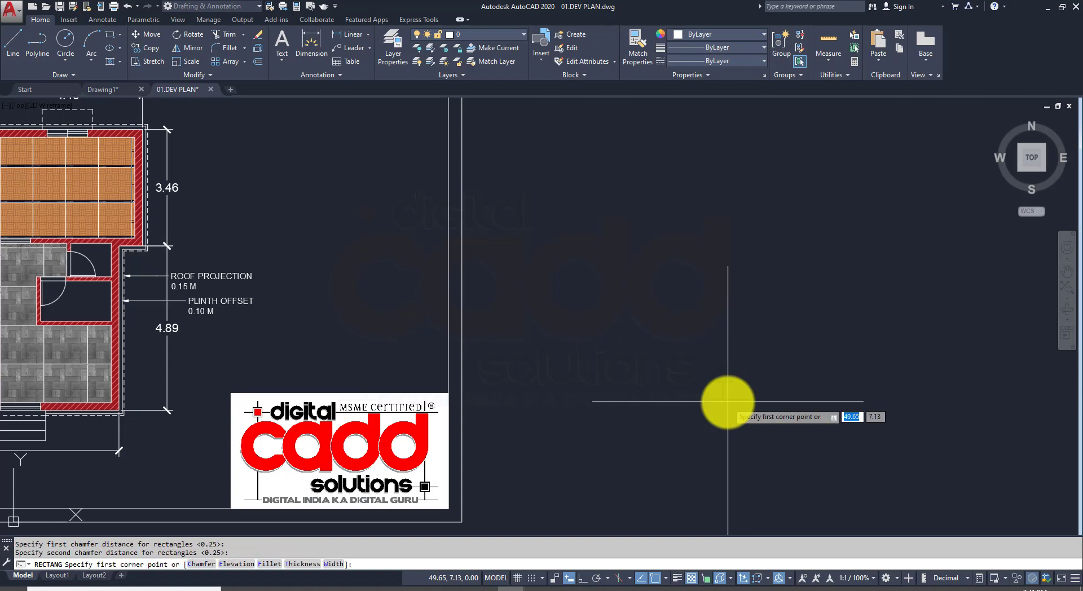
pyautogui.click(688, 444)
pyautogui.write('1')
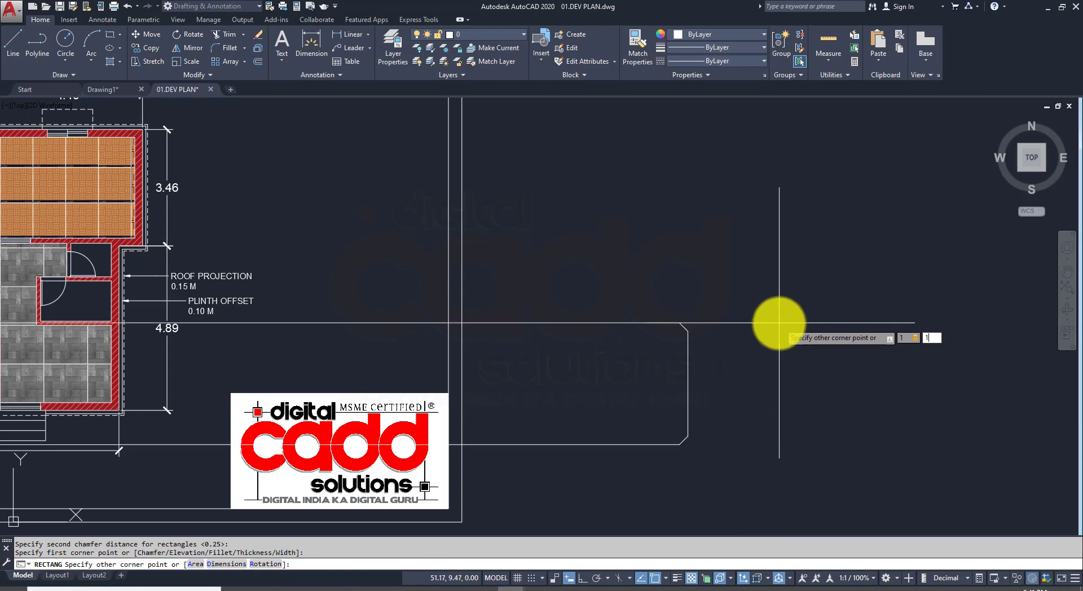
pyautogui.press('Return')
pyautogui.scroll(3, 706, 406)
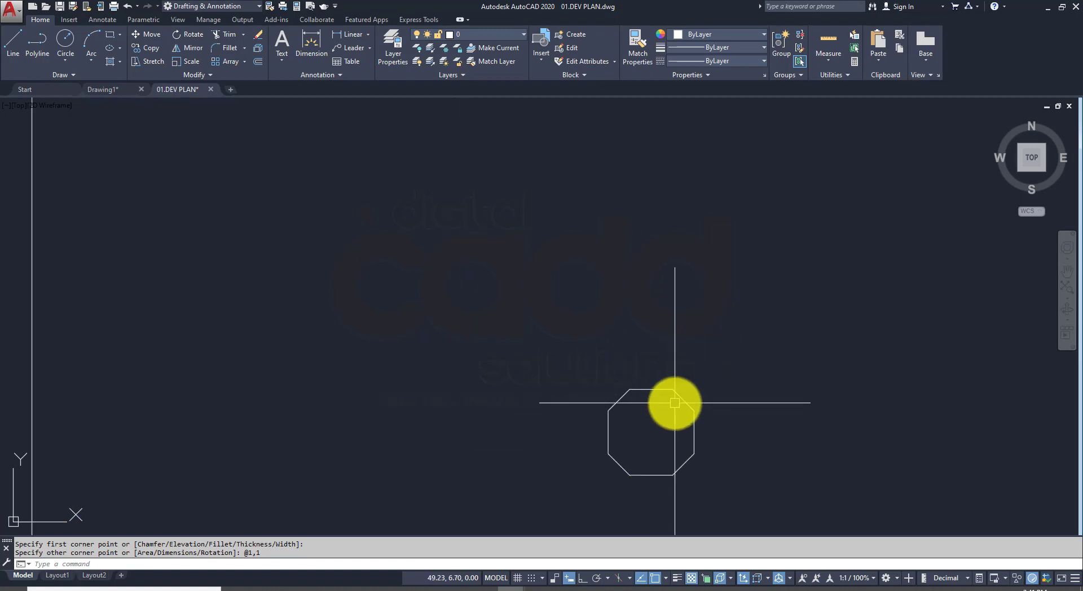
pyautogui.scroll(-3, 694, 398)
pyautogui.scroll(3, 686, 451)
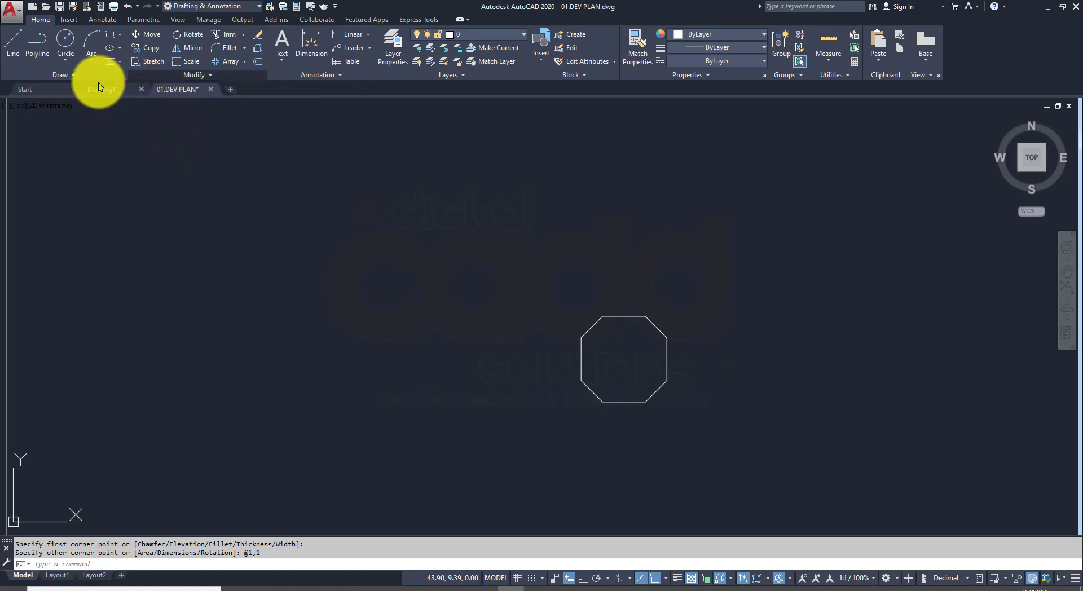
# Step: Fill the octagon with a SOLID hatch in dark red (153,27,30)
pyautogui.click(110, 61)
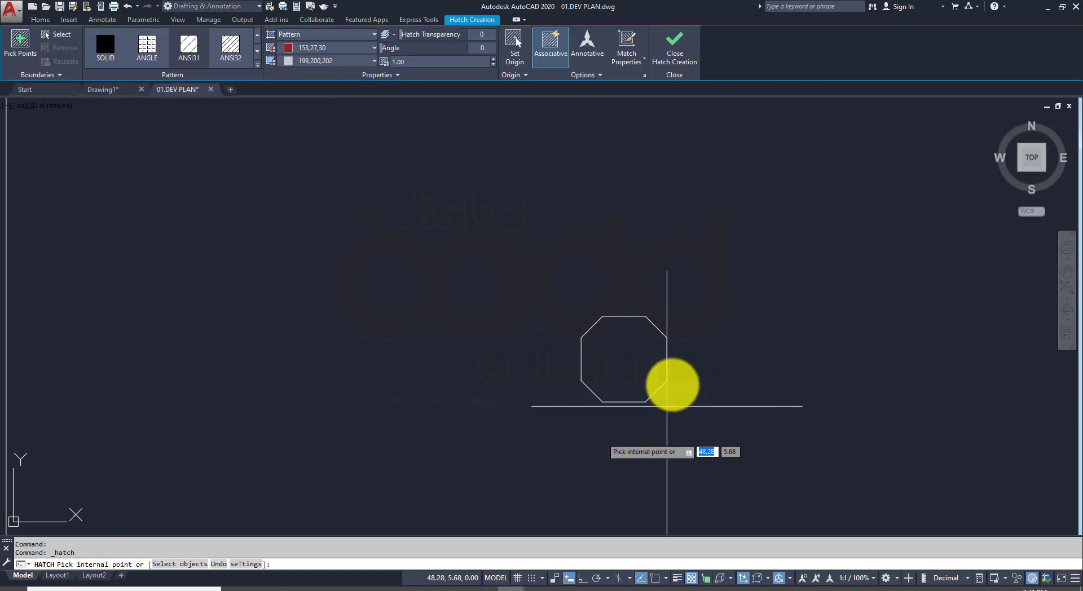
pyautogui.click(116, 55)
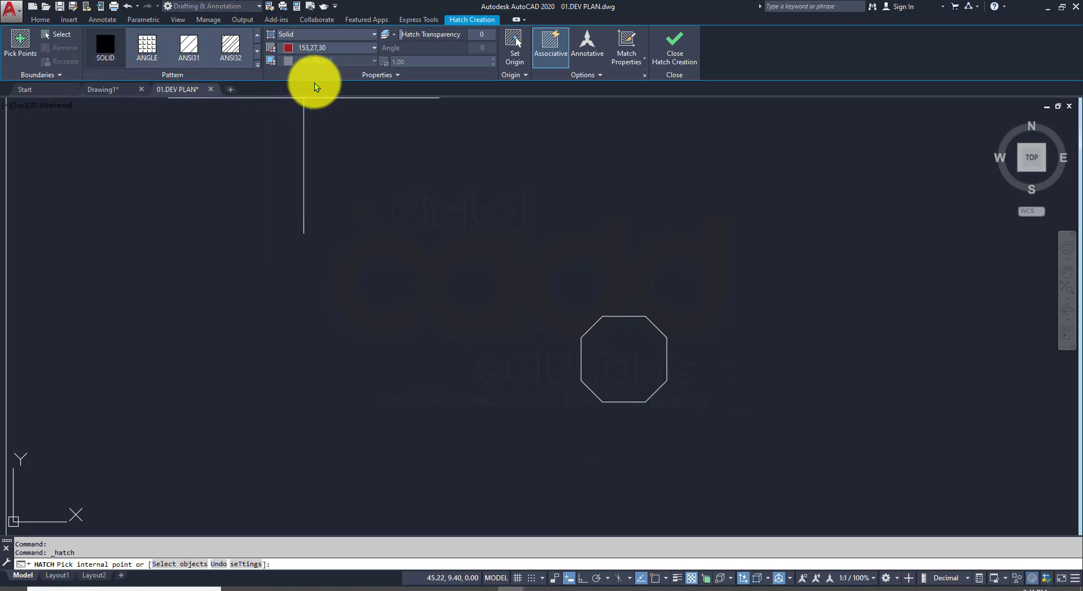
pyautogui.click(627, 366)
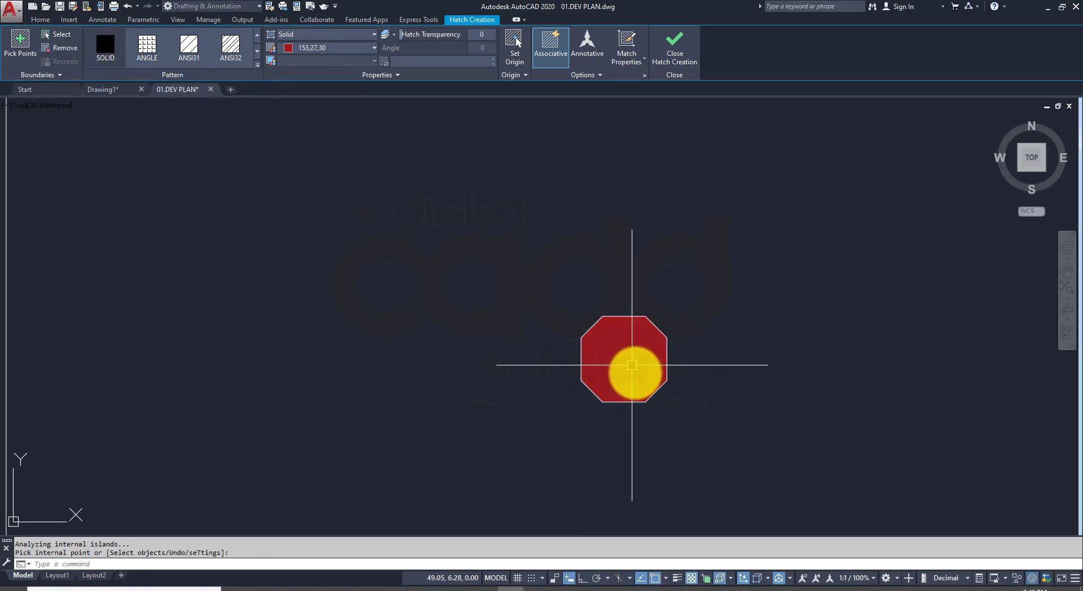
pyautogui.press('Return')
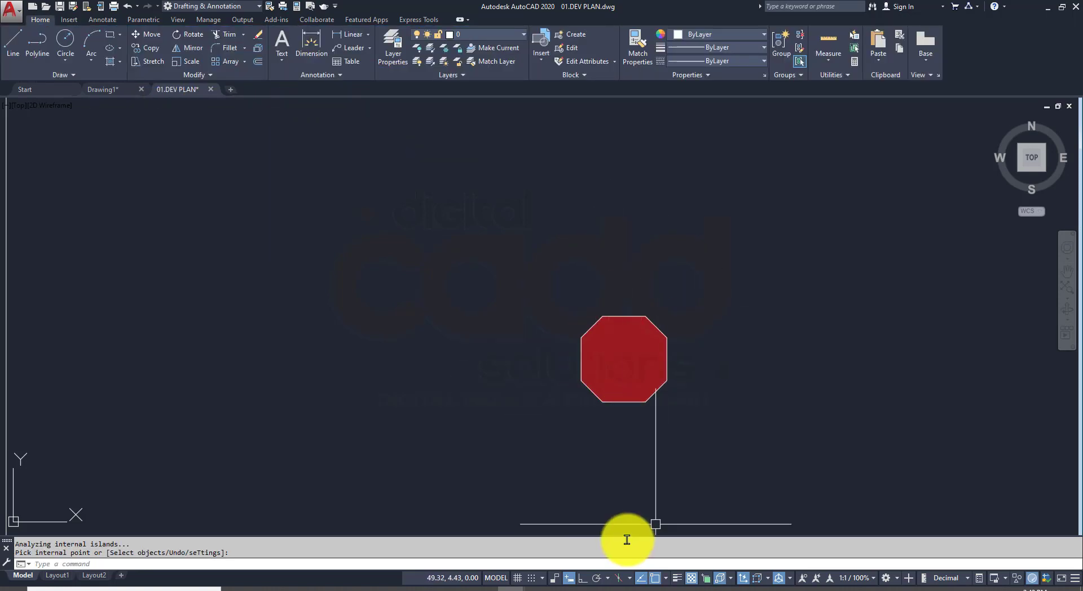
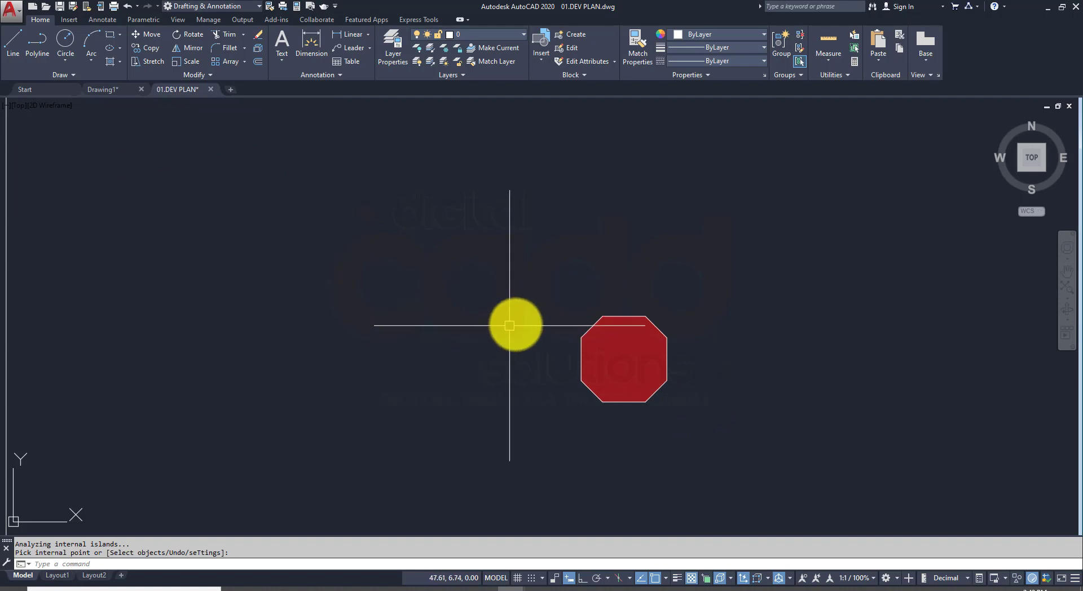
# Step: Window-select the red octagon and its outline, then save them as block MY TILE based at the lower-left corner
pyautogui.scroll(-8, 516, 316)
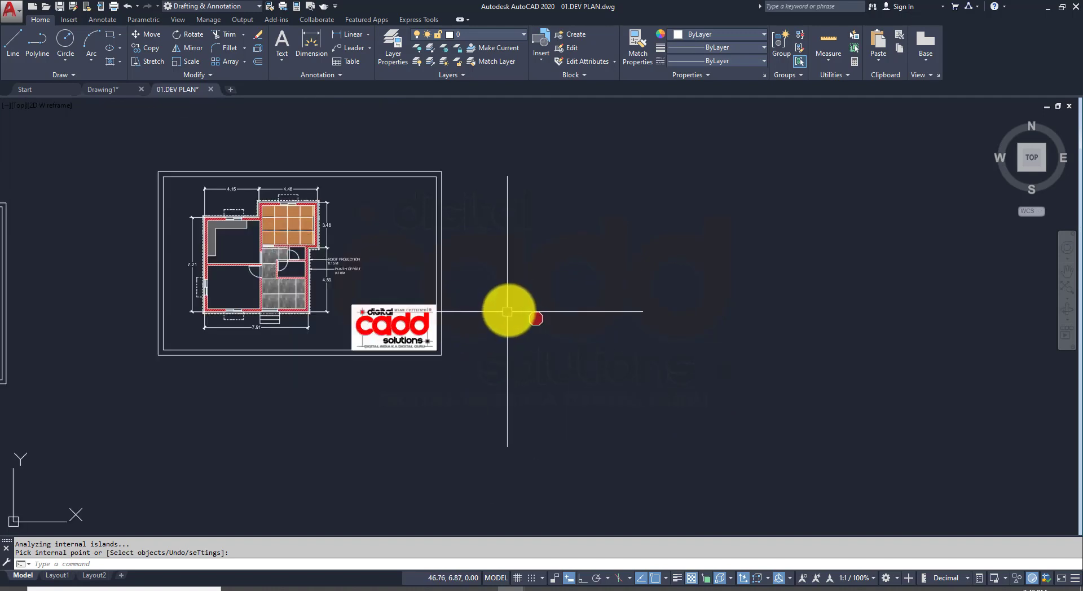
pyautogui.scroll(2, 508, 310)
pyautogui.scroll(4, 508, 310)
pyautogui.scroll(6, 620, 342)
pyautogui.scroll(-4, 653, 350)
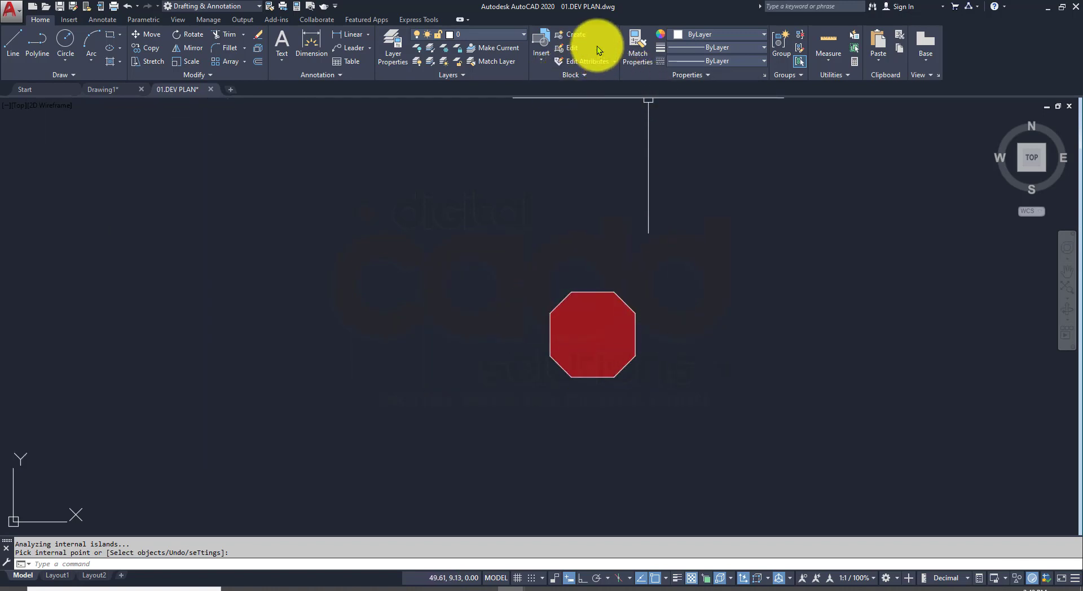
pyautogui.click(580, 35)
pyautogui.write('MY TILE')
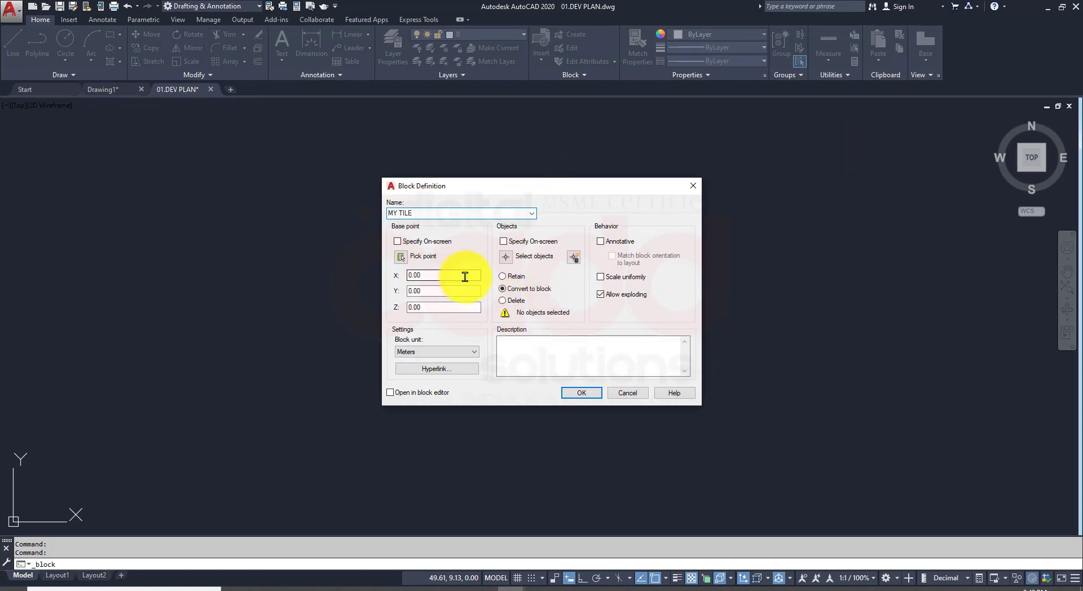
pyautogui.click(509, 259)
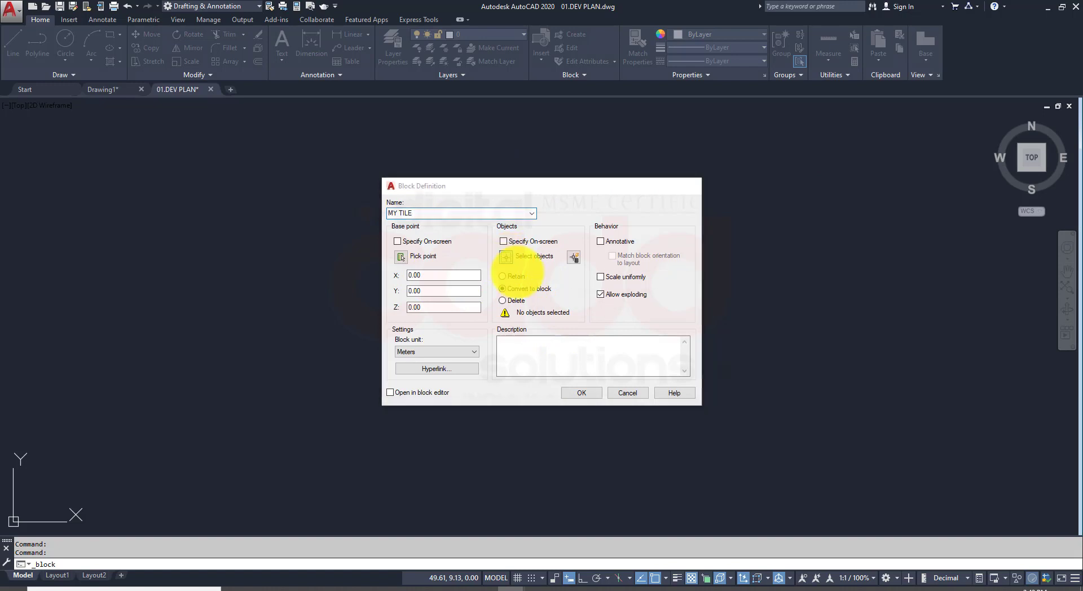
pyautogui.click(691, 272)
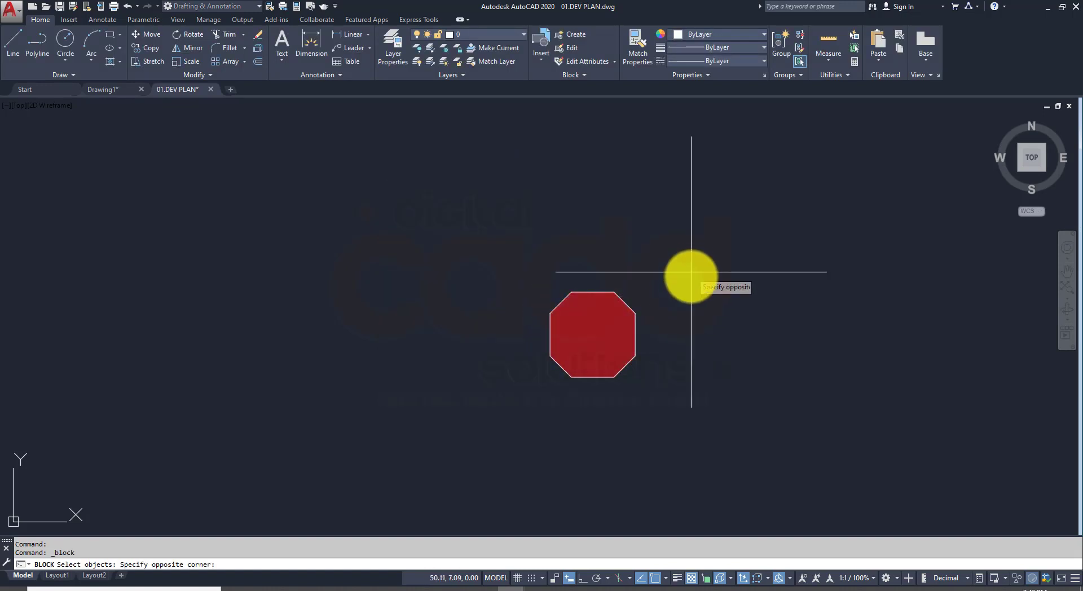
pyautogui.click(518, 409)
pyautogui.press('Return')
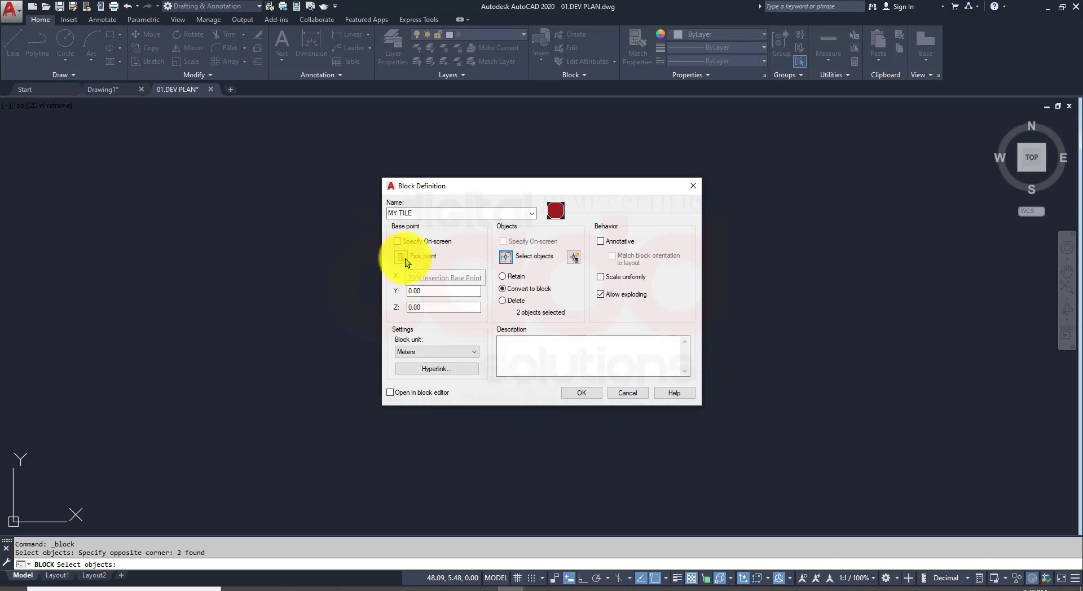
pyautogui.click(405, 258)
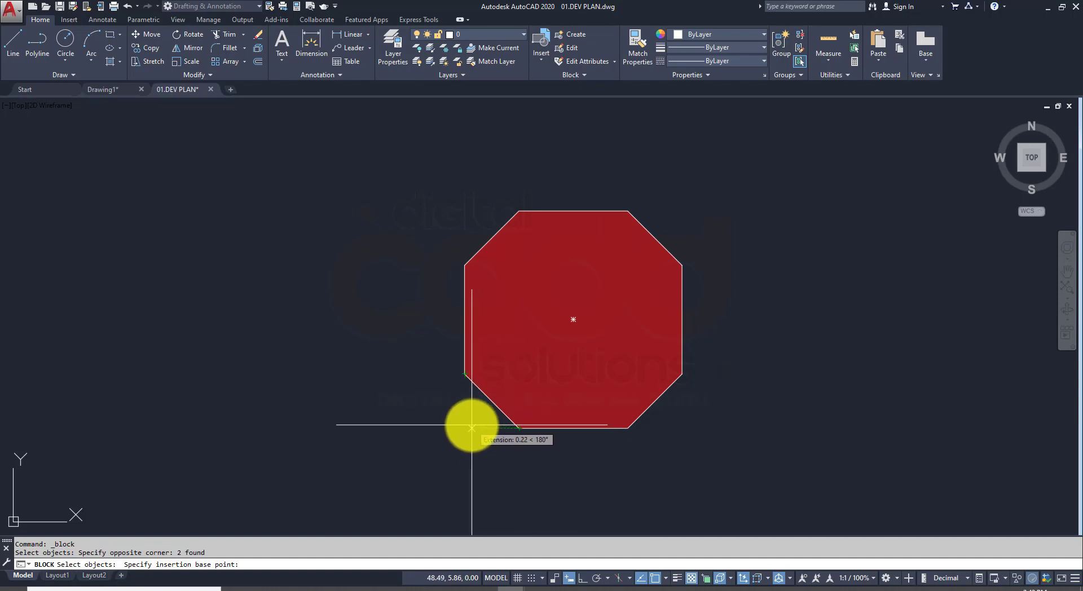
pyautogui.click(465, 428)
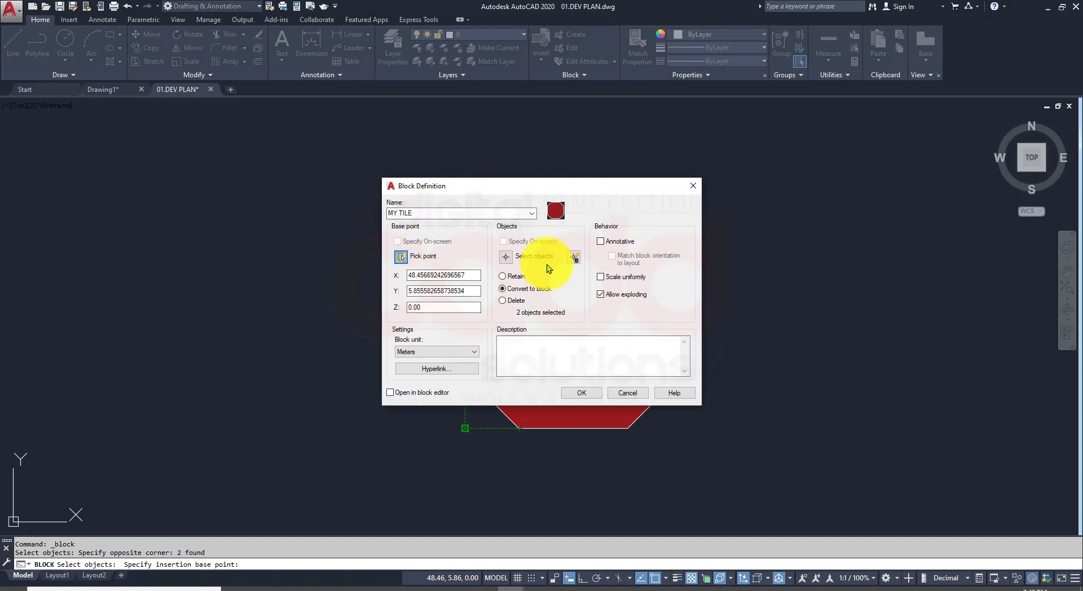
pyautogui.click(571, 394)
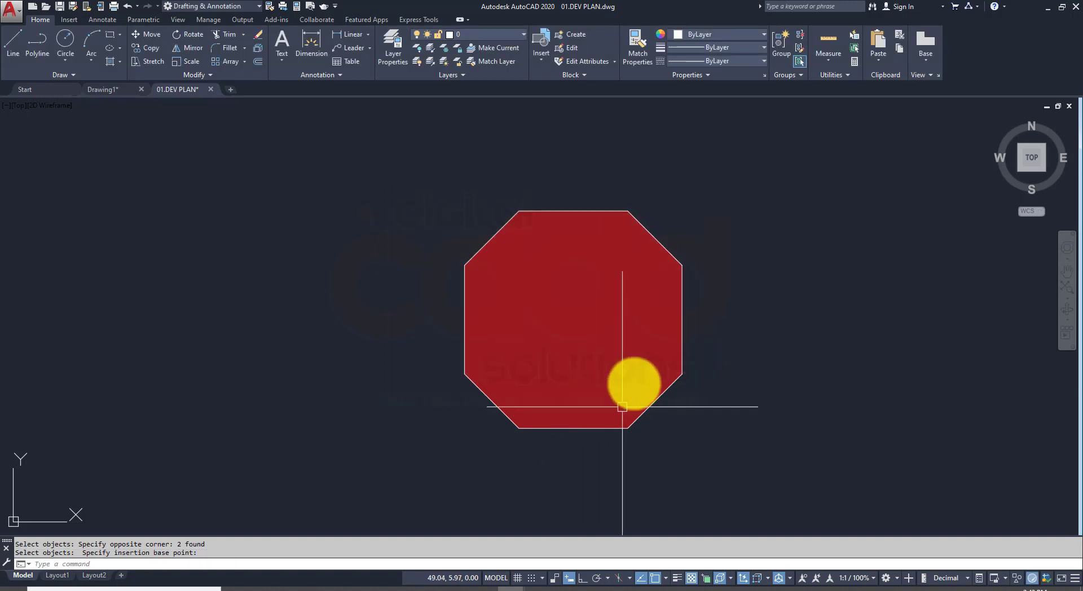
# Step: Set the lower-left room's door to its Closed opening state
pyautogui.click(729, 211)
pyautogui.click(585, 329)
pyautogui.press('Escape')
pyautogui.scroll(-5, 581, 333)
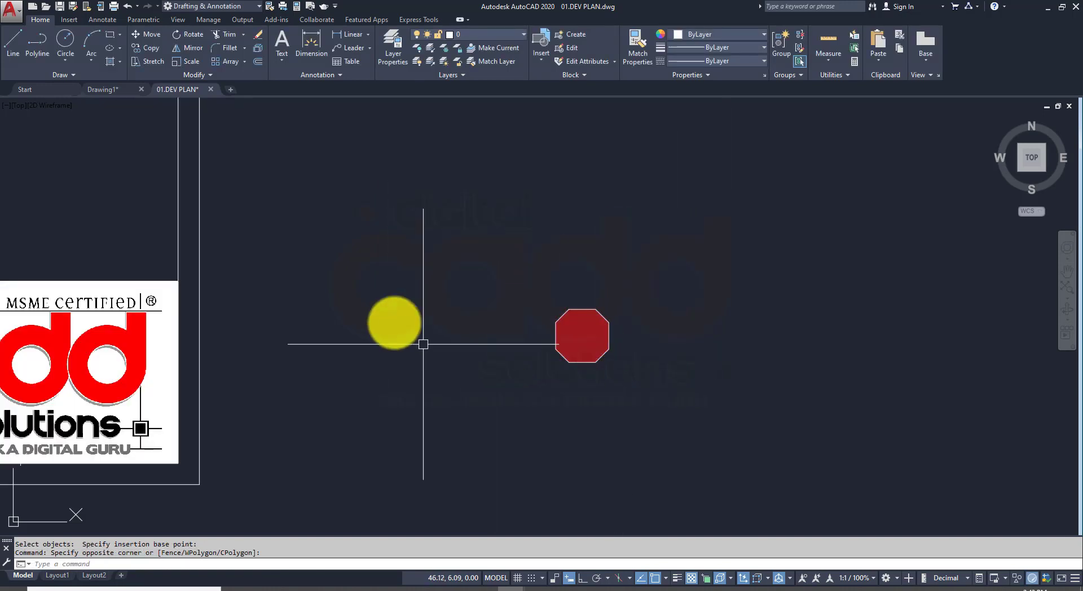
pyautogui.scroll(4, 997, 368)
pyautogui.scroll(-1, 903, 370)
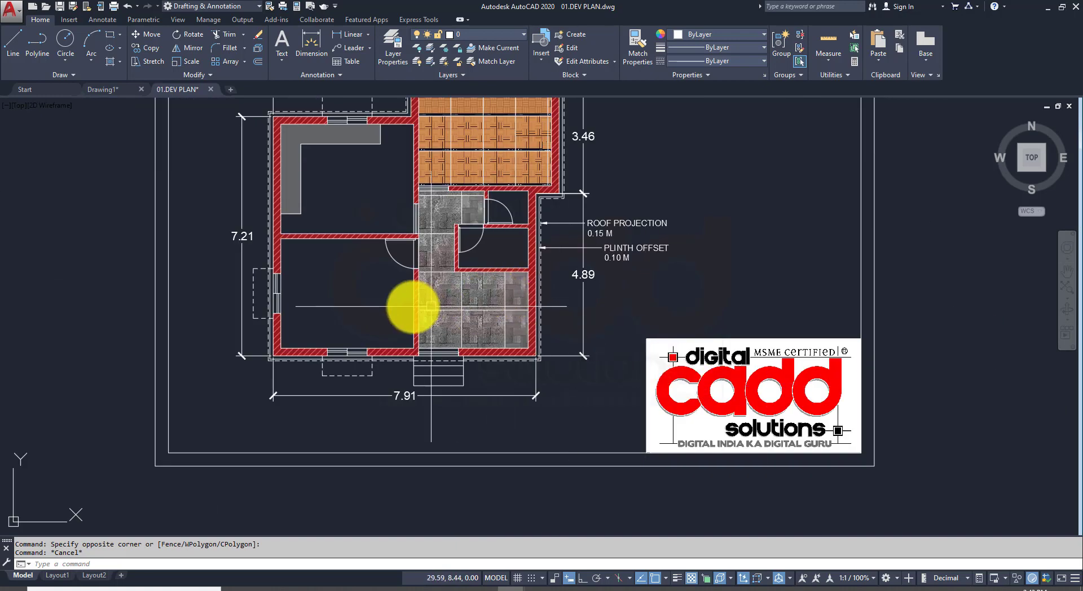
pyautogui.scroll(4, 377, 290)
pyautogui.click(424, 224)
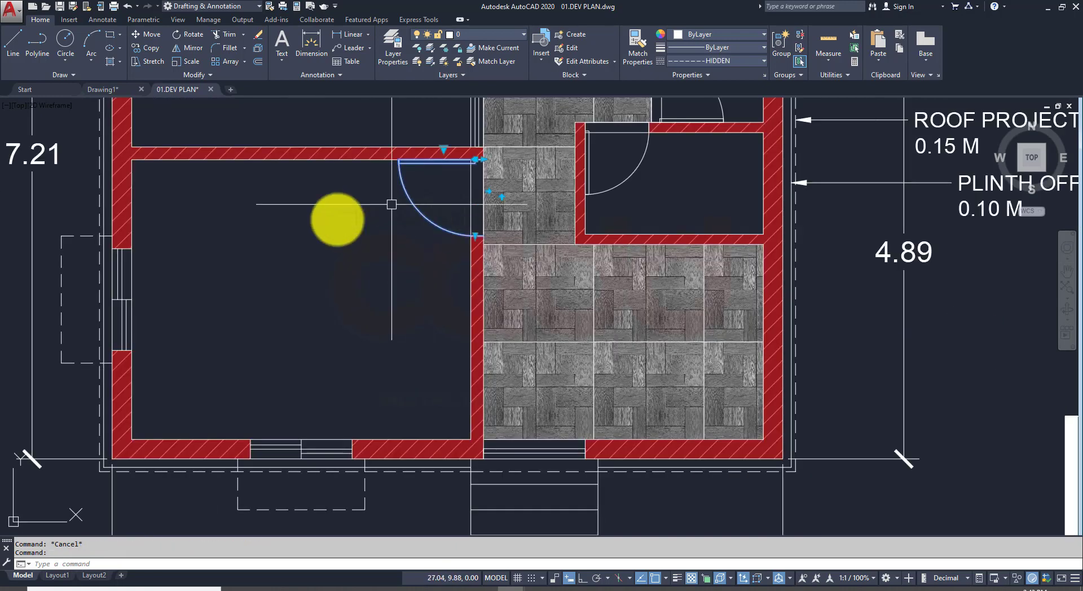
pyautogui.click(443, 149)
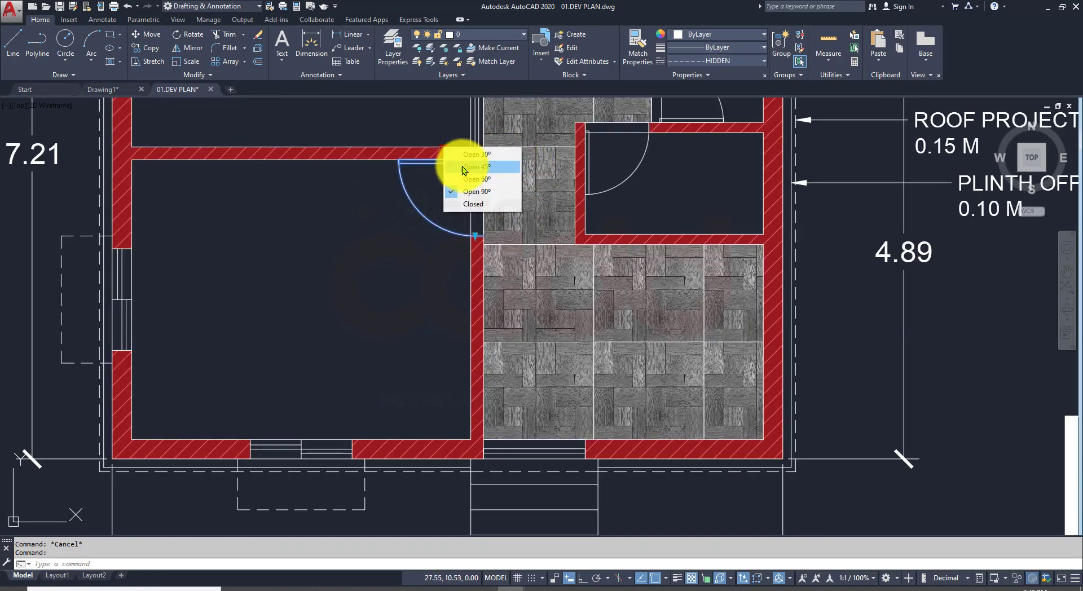
pyautogui.click(480, 204)
pyautogui.press('Escape')
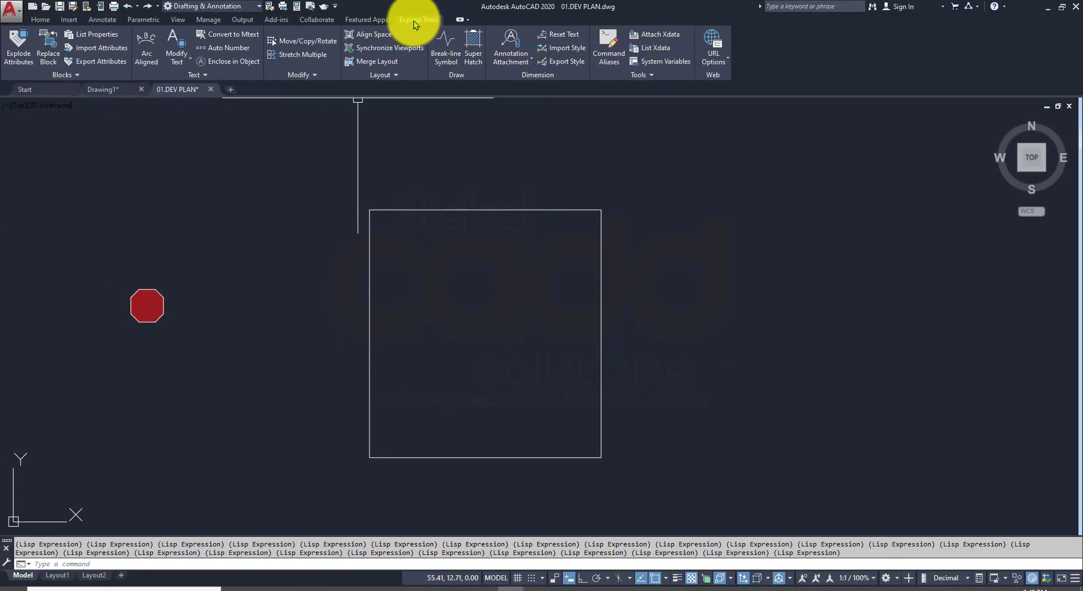
# Step: Start Super Hatch with block MY TILE at the rectangle's lower-left corner, scale 1, no rotation
pyautogui.click(473, 56)
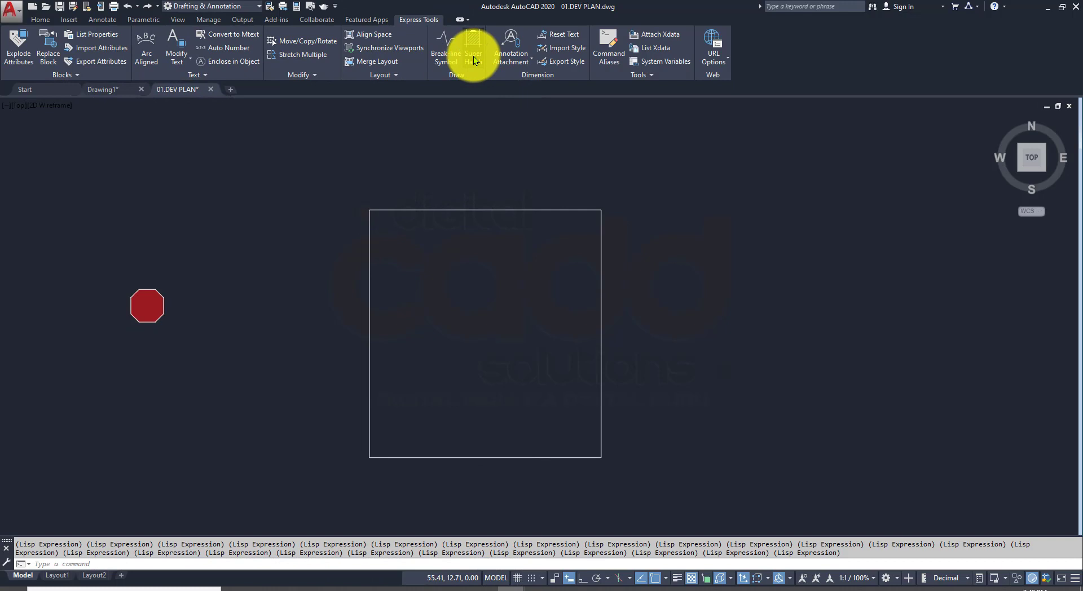
pyautogui.click(566, 253)
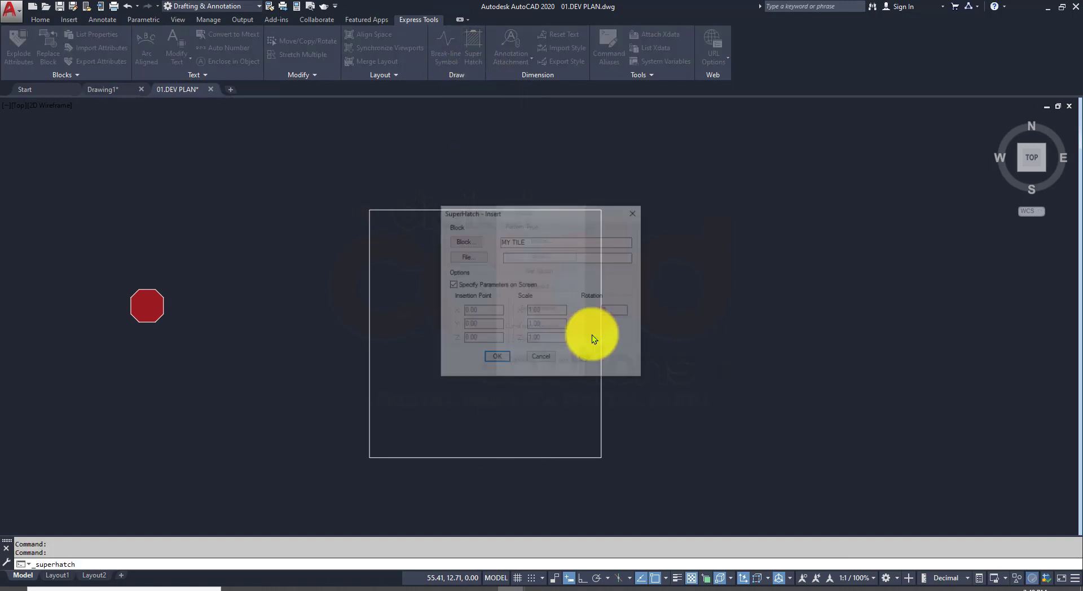
pyautogui.click(489, 360)
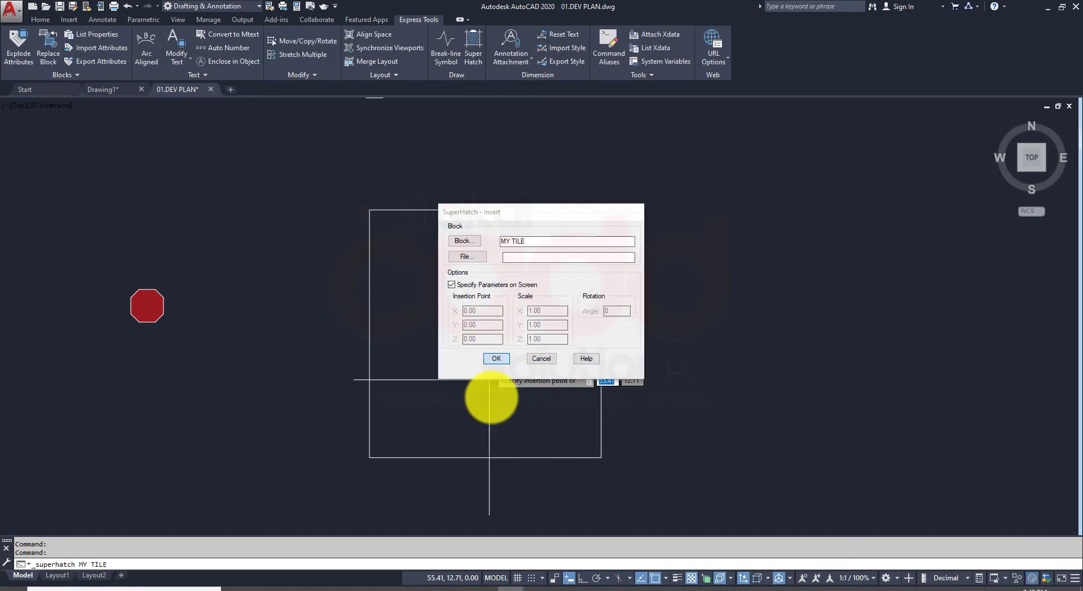
pyautogui.click(370, 457)
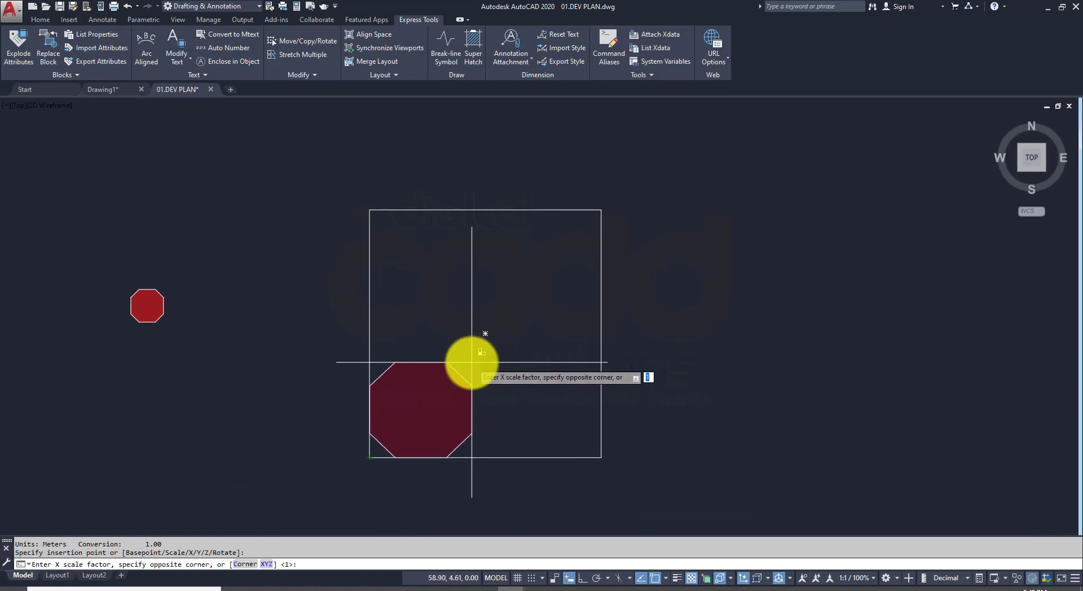
pyautogui.press('Return')
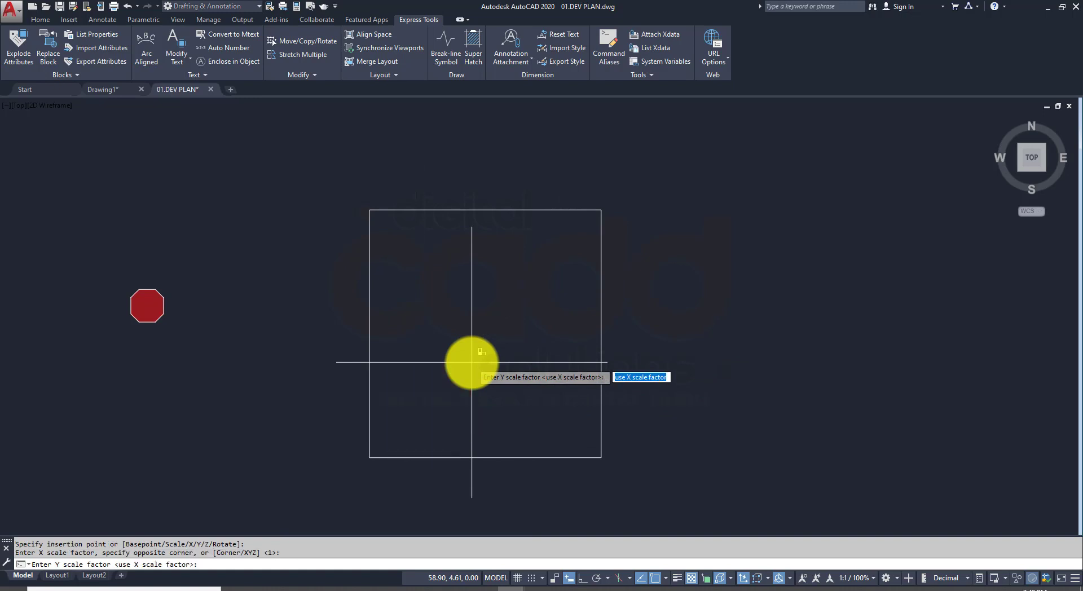
pyautogui.press('Return')
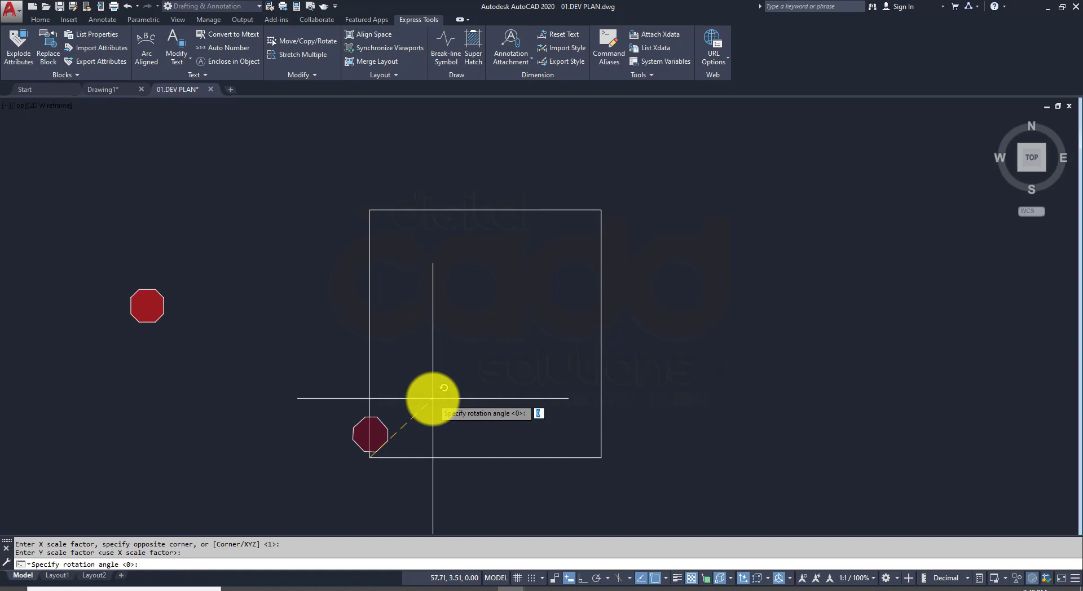
pyautogui.press('Return')
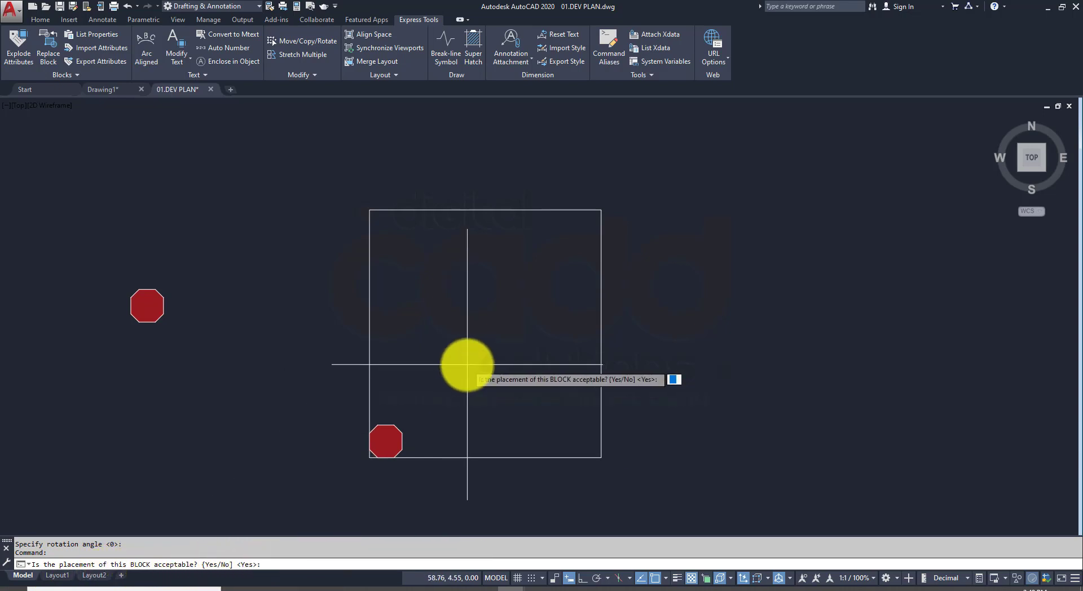
pyautogui.write('Y')
pyautogui.press('Return')
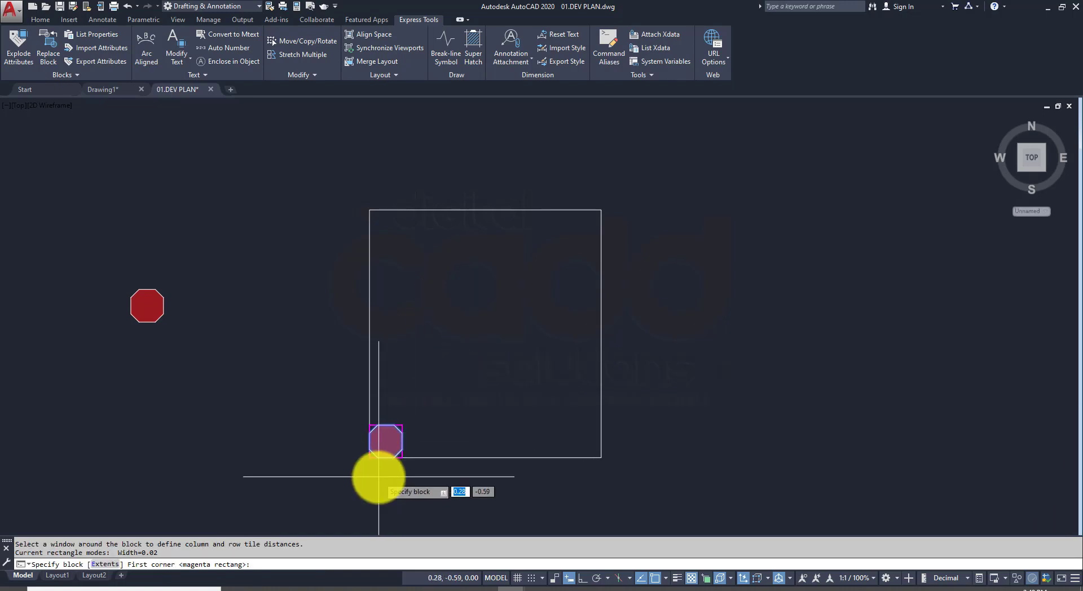
# Step: Window the tile's extents and pick inside the rectangle to fill it with repeating octagons
pyautogui.scroll(4, 380, 475)
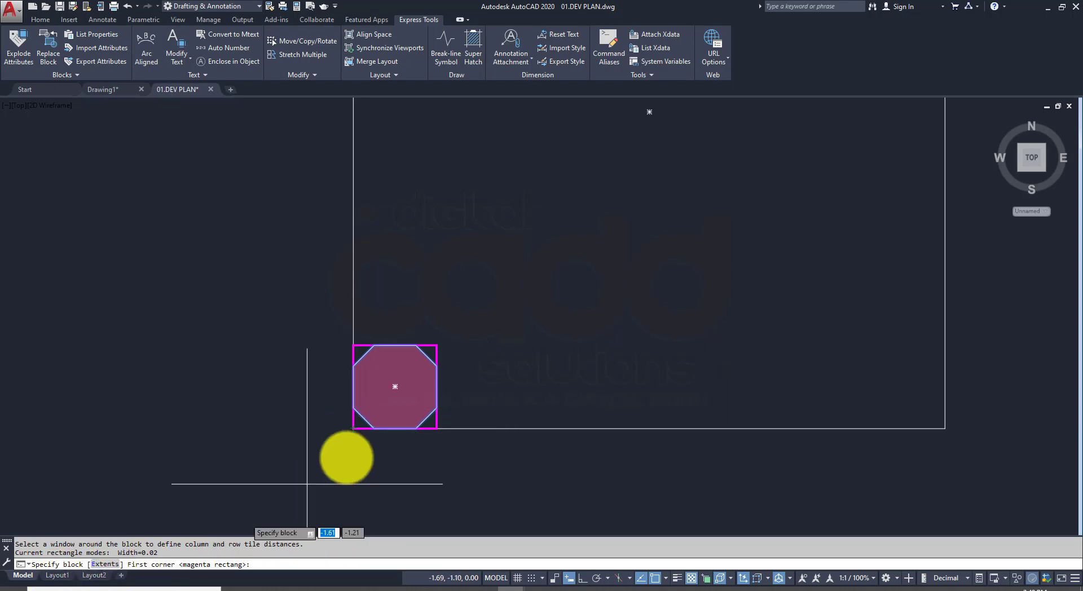
pyautogui.click(353, 429)
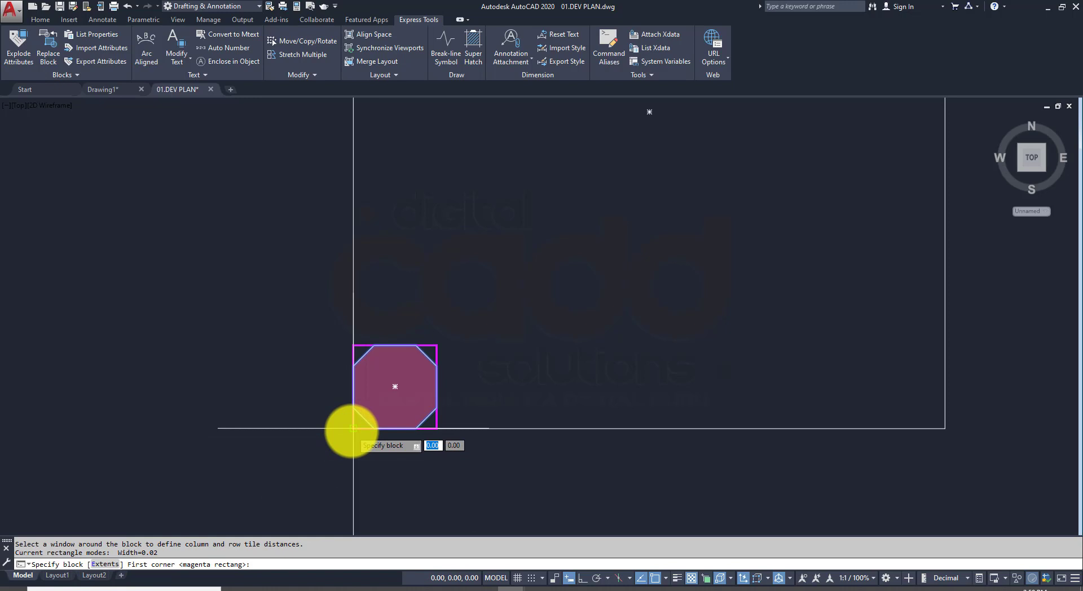
pyautogui.click(438, 346)
pyautogui.scroll(-4, 458, 467)
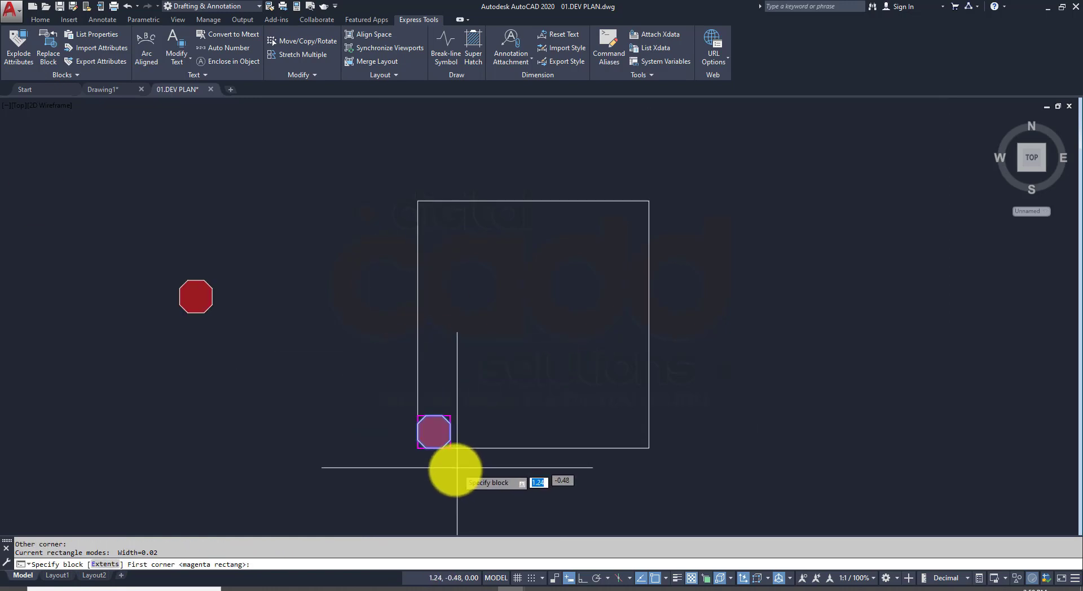
pyautogui.scroll(-1, 497, 438)
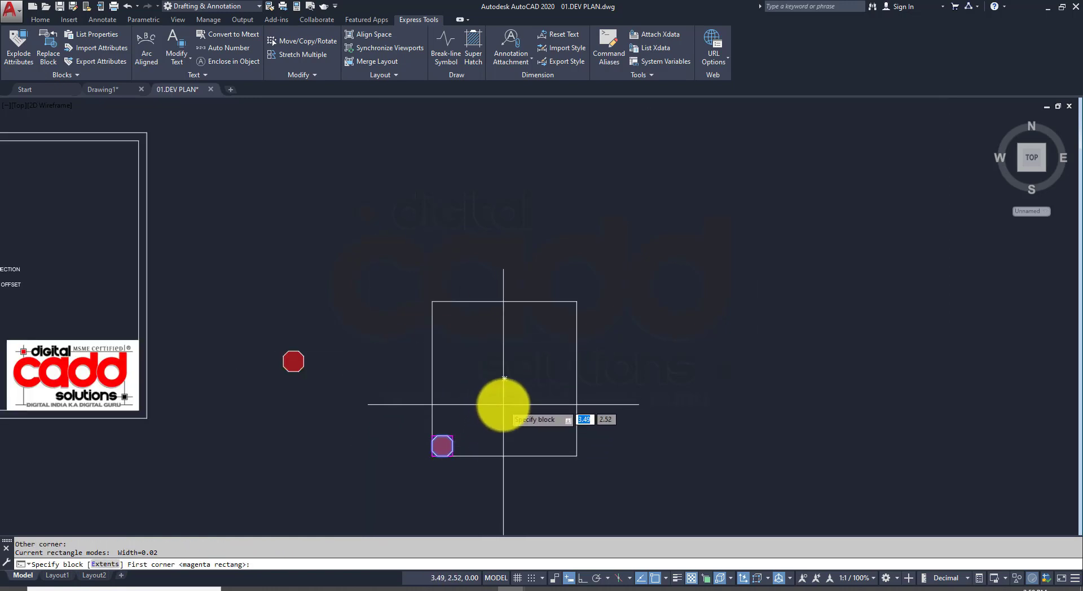
pyautogui.press('Return')
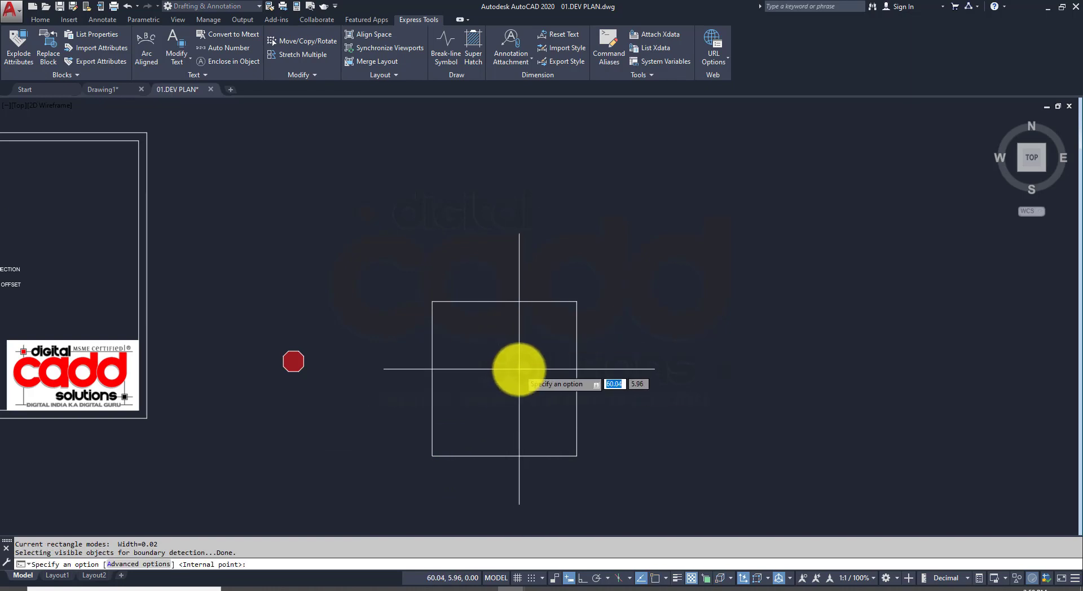
pyautogui.click(519, 369)
pyautogui.press('Return')
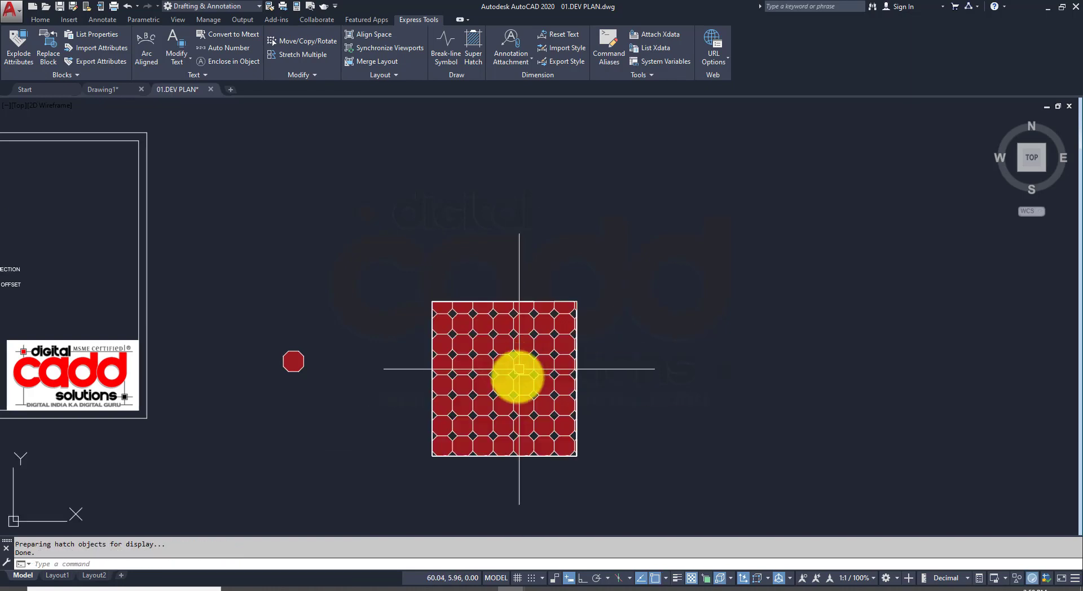
pyautogui.scroll(4, 515, 430)
pyautogui.scroll(-2, 480, 380)
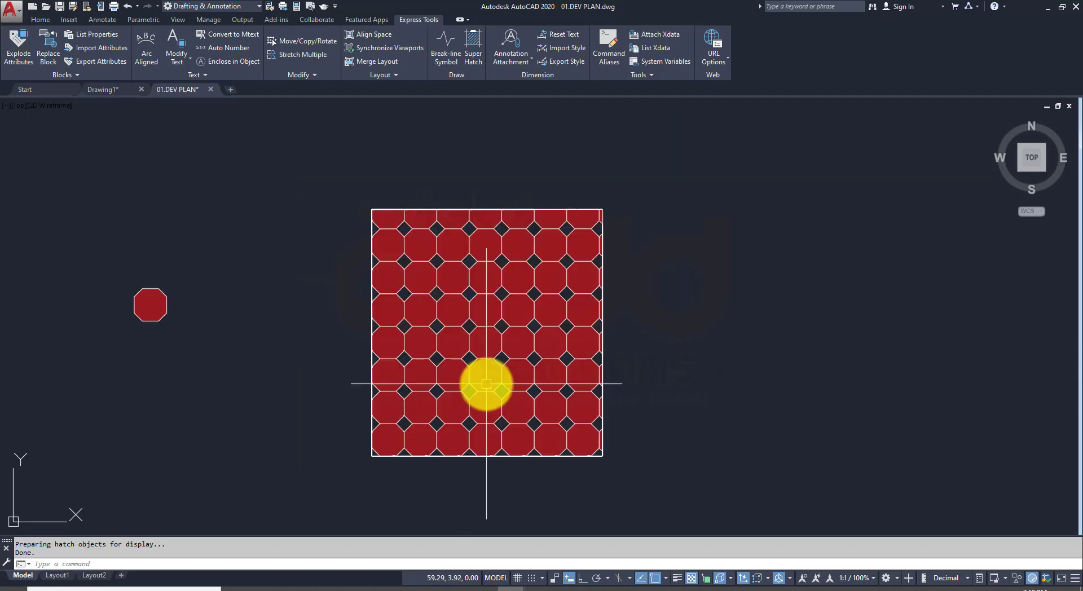
pyautogui.scroll(-2, 470, 314)
pyautogui.scroll(-4, 824, 365)
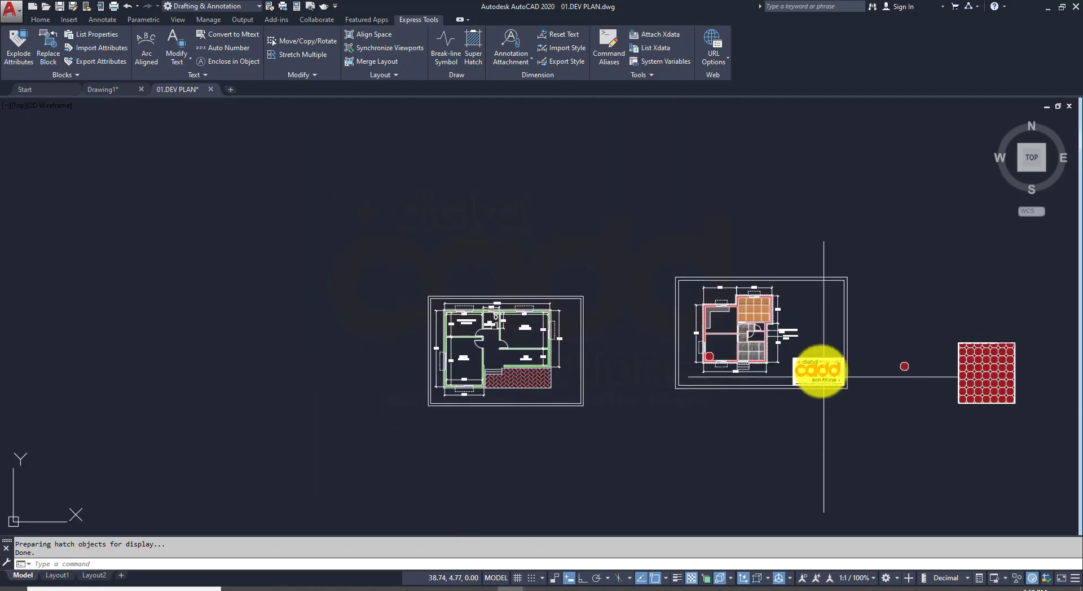
# Step: Delete the loose octagon tile from the room
pyautogui.scroll(6, 669, 387)
pyautogui.scroll(4, 512, 342)
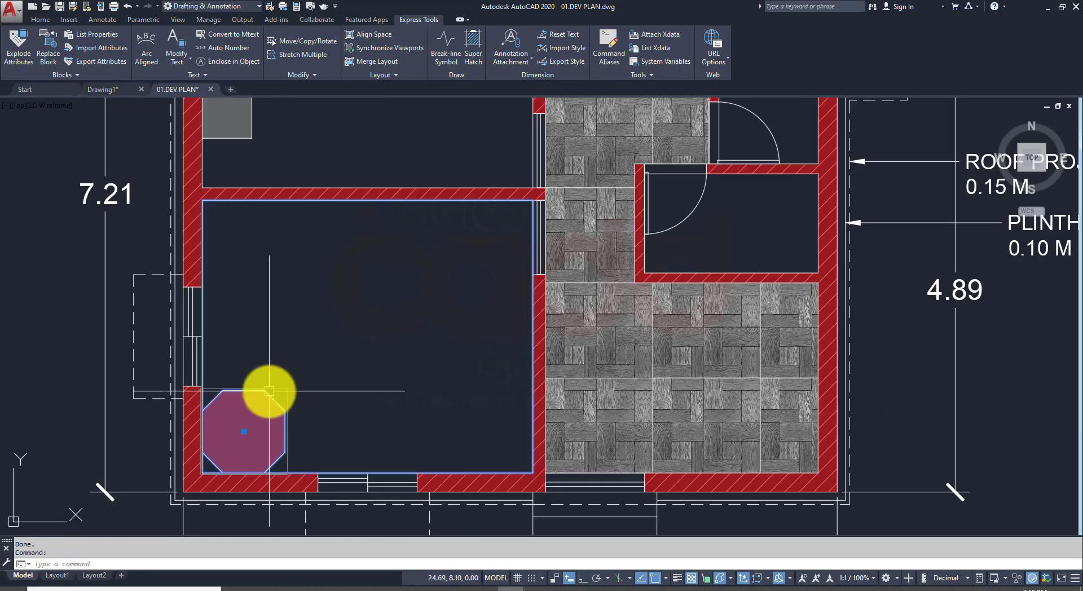
pyautogui.click(254, 415)
pyautogui.press('Delete')
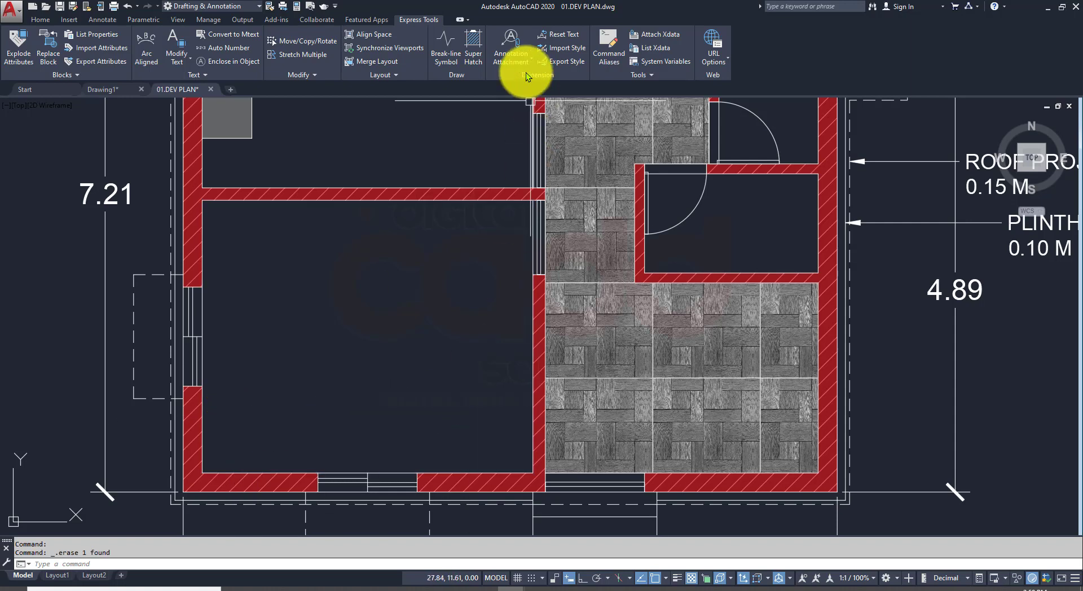
# Step: Start Super Hatch with block MY TILE at the room's inner corner, scale 1, unrotated
pyautogui.click(478, 49)
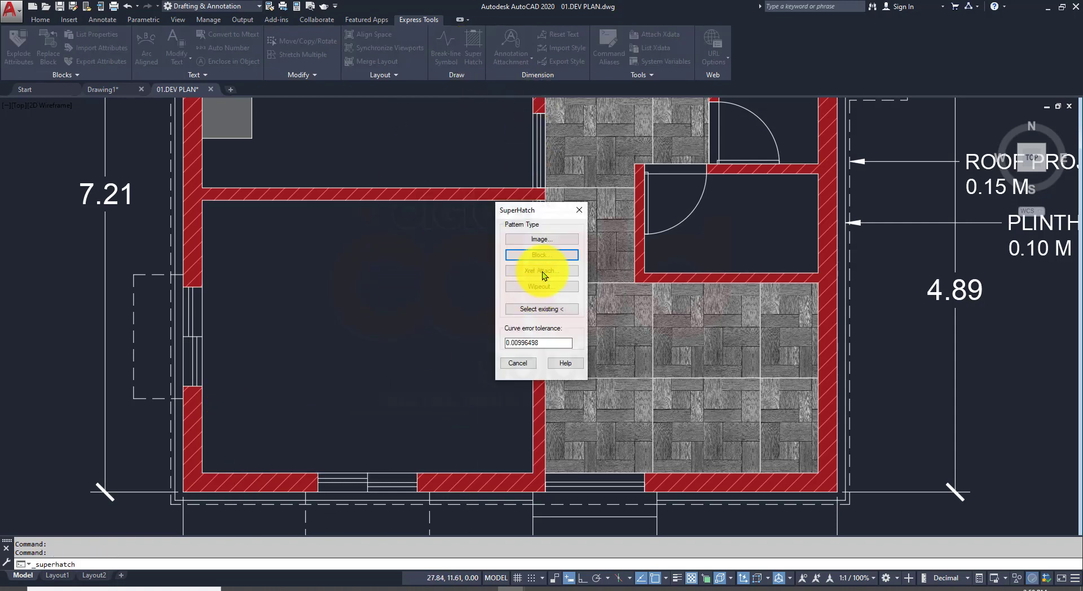
pyautogui.click(544, 256)
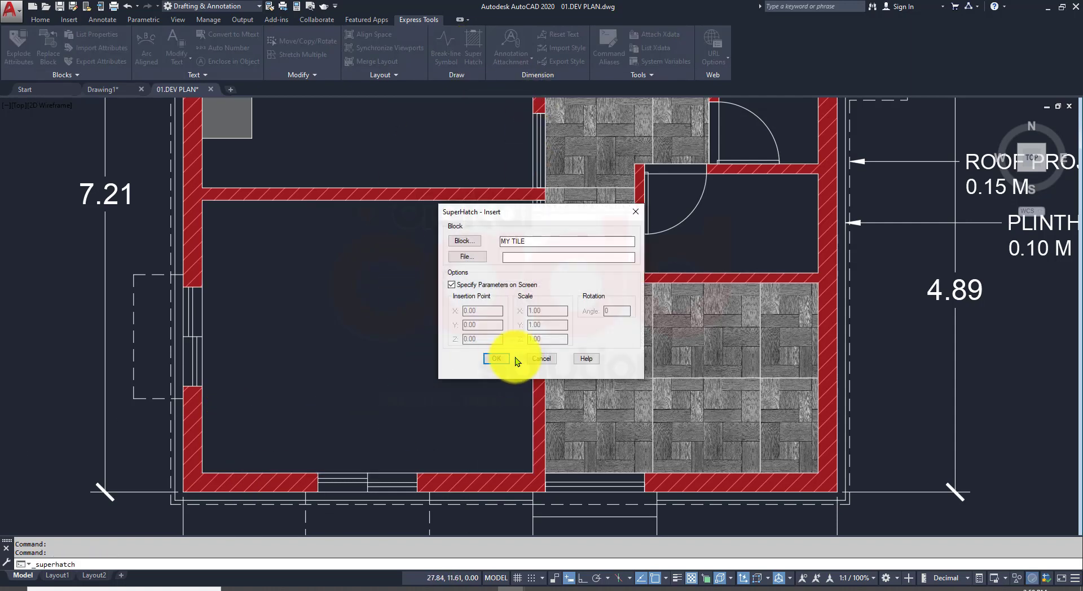
pyautogui.click(497, 360)
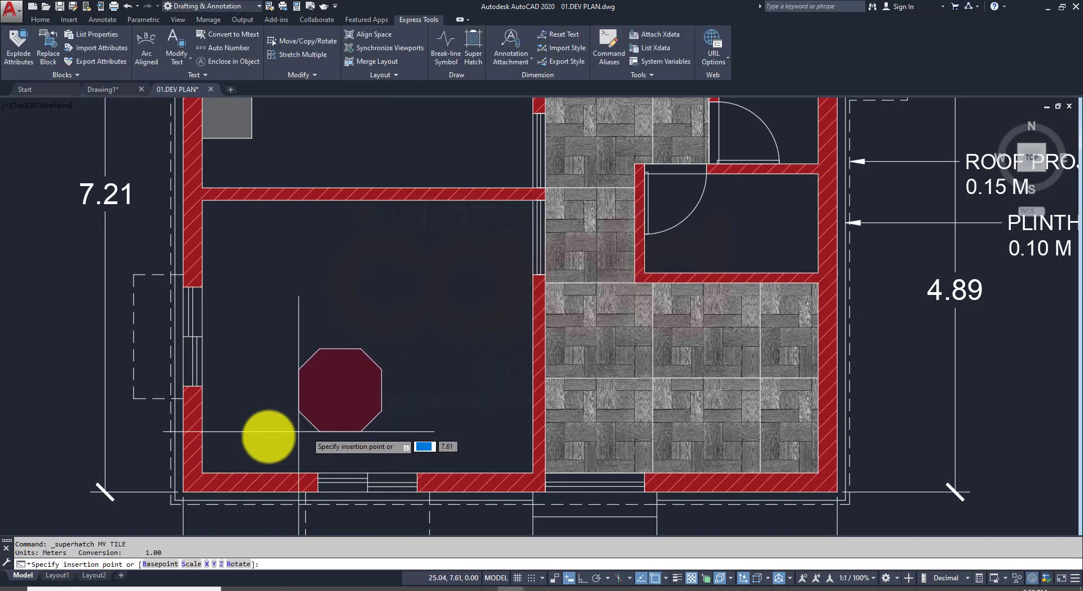
pyautogui.click(202, 473)
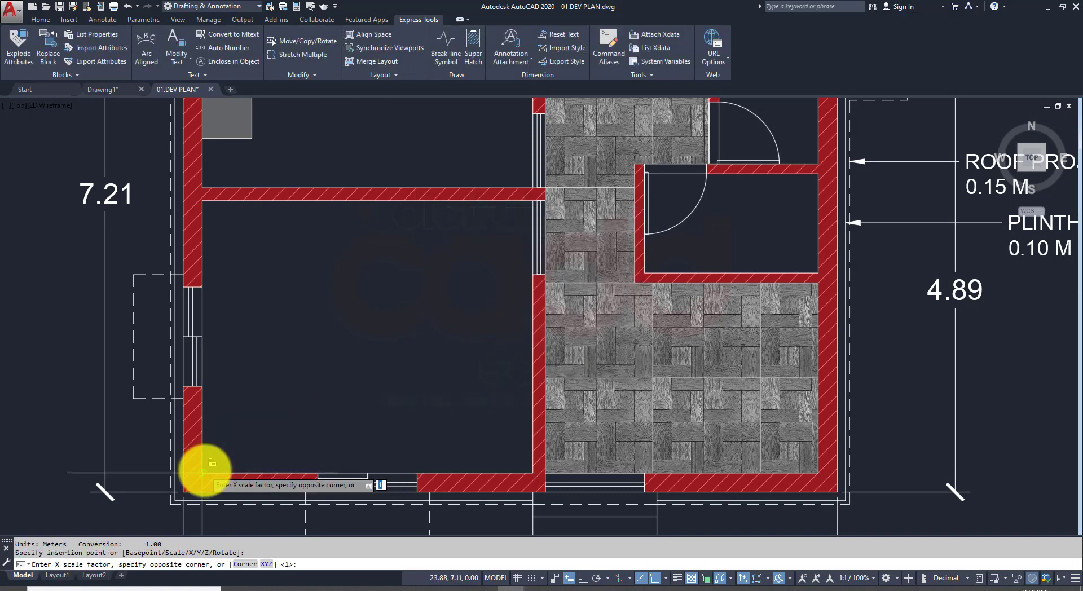
pyautogui.press('Return')
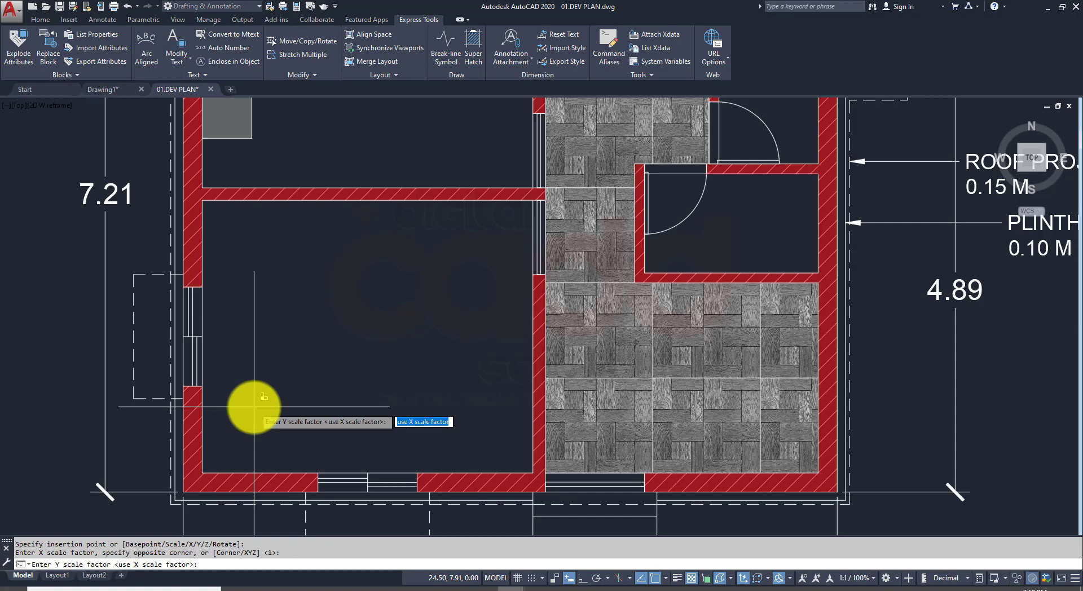
pyautogui.press('Return')
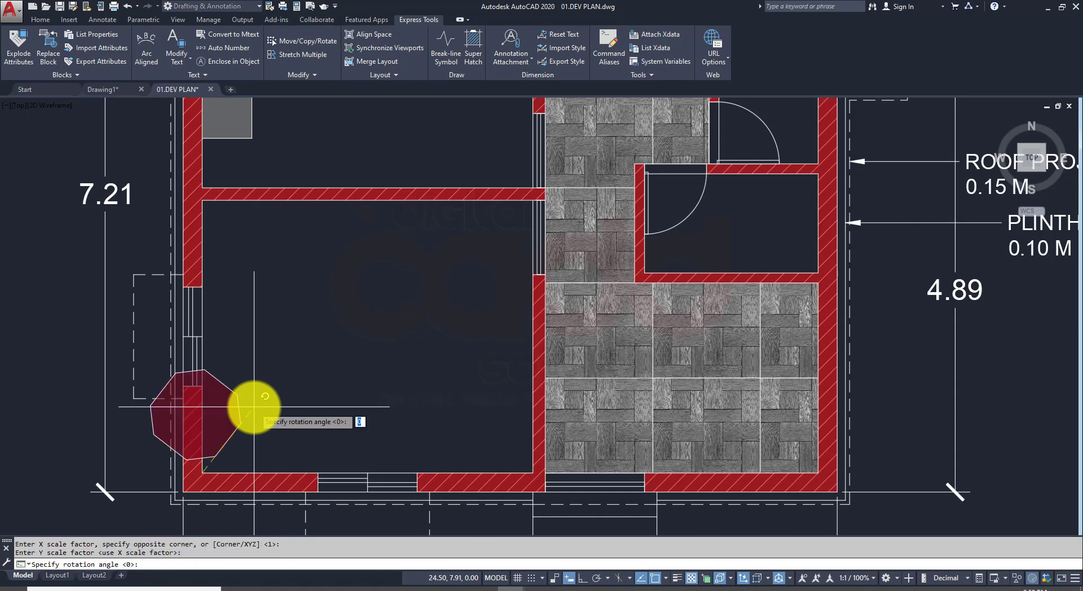
pyautogui.press('Return')
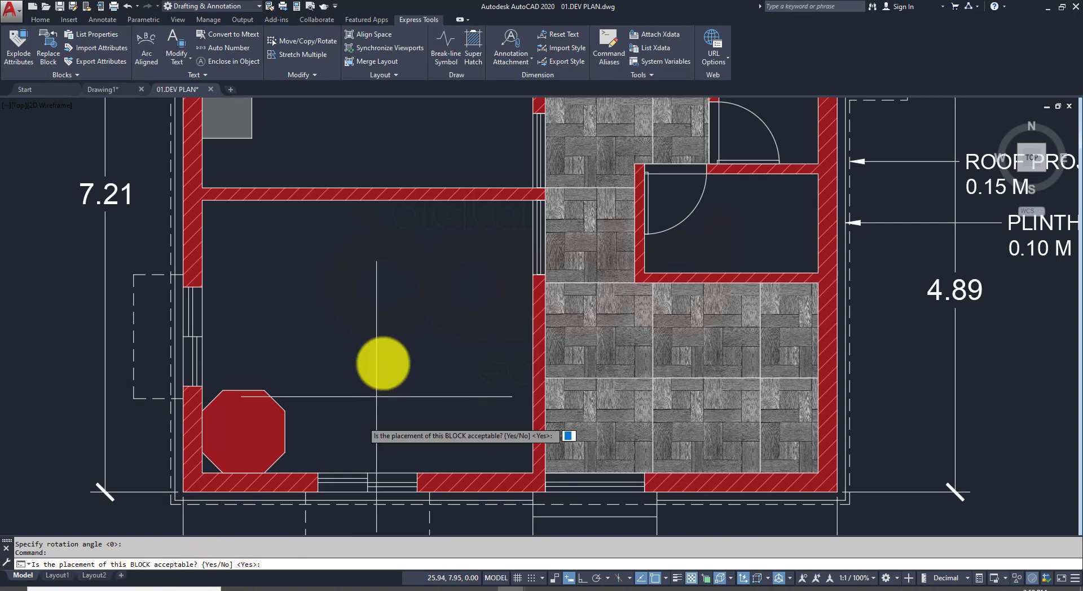
pyautogui.write('Y')
pyautogui.press('Return')
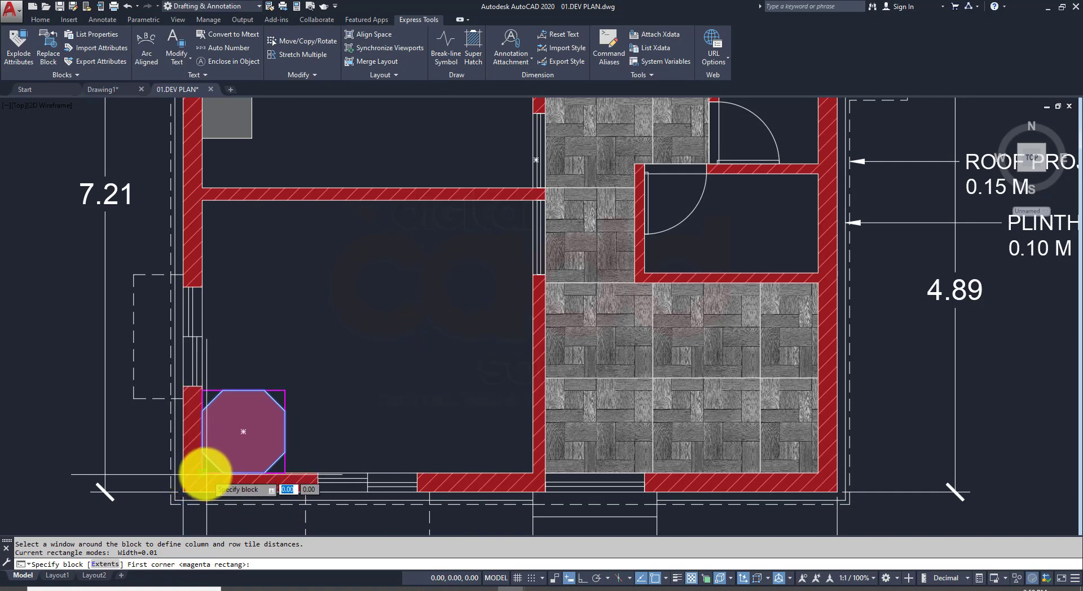
# Step: Window the tile's repeat extents and pick inside the lower-left room to apply the octagon tiling
pyautogui.click(201, 473)
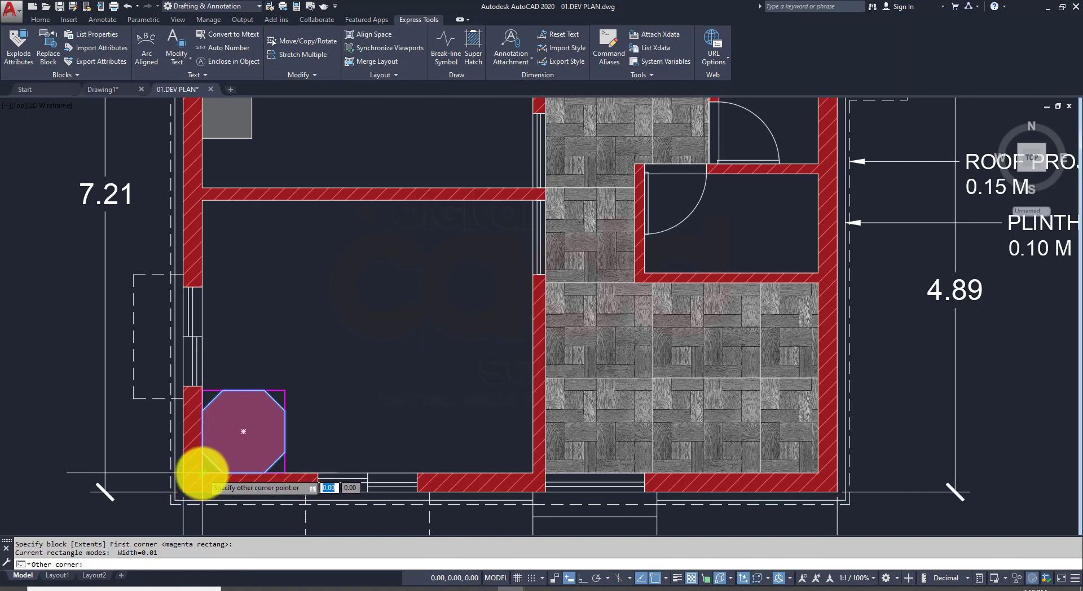
pyautogui.click(285, 390)
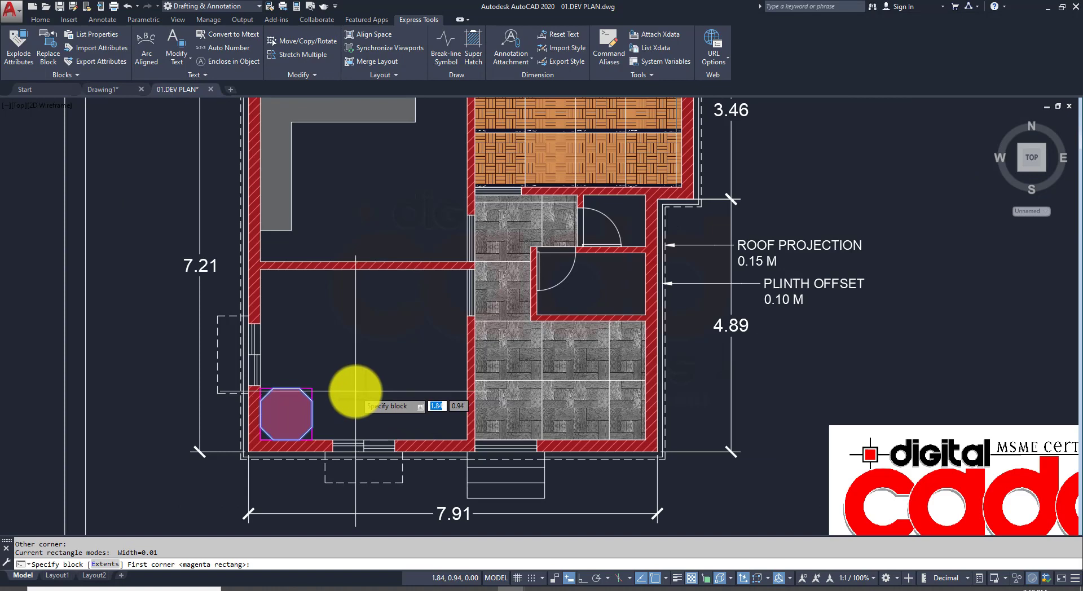
pyautogui.press('Return')
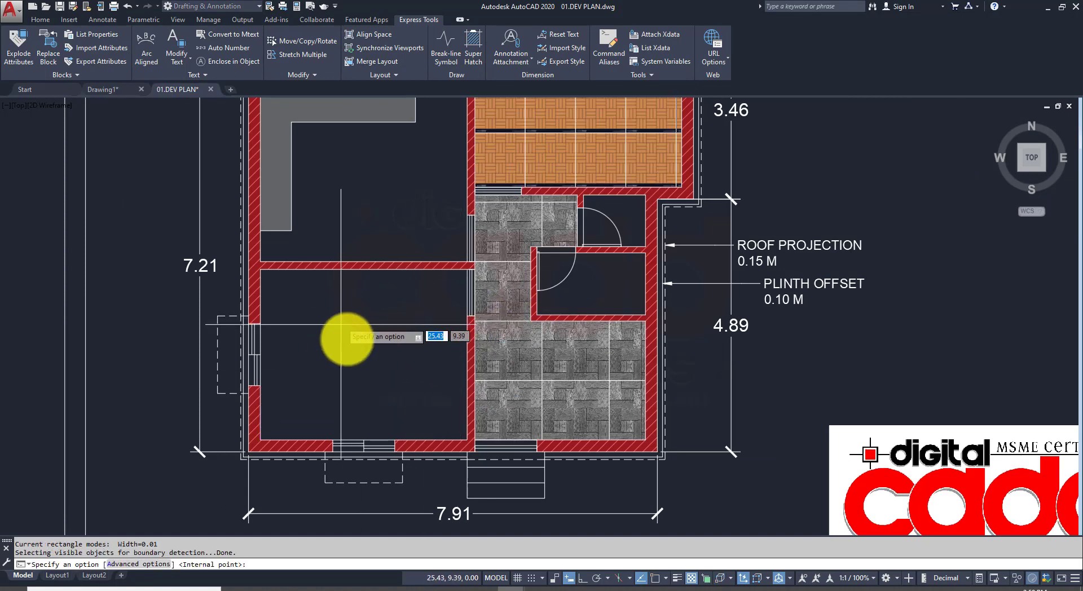
pyautogui.click(388, 326)
pyautogui.press('Return')
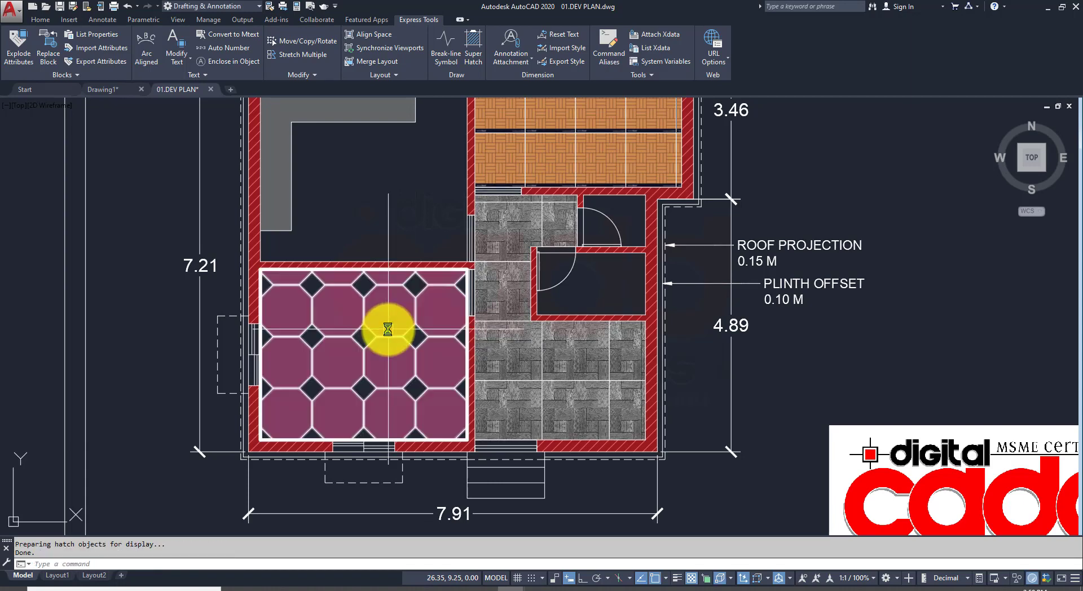
pyautogui.scroll(-4, 349, 418)
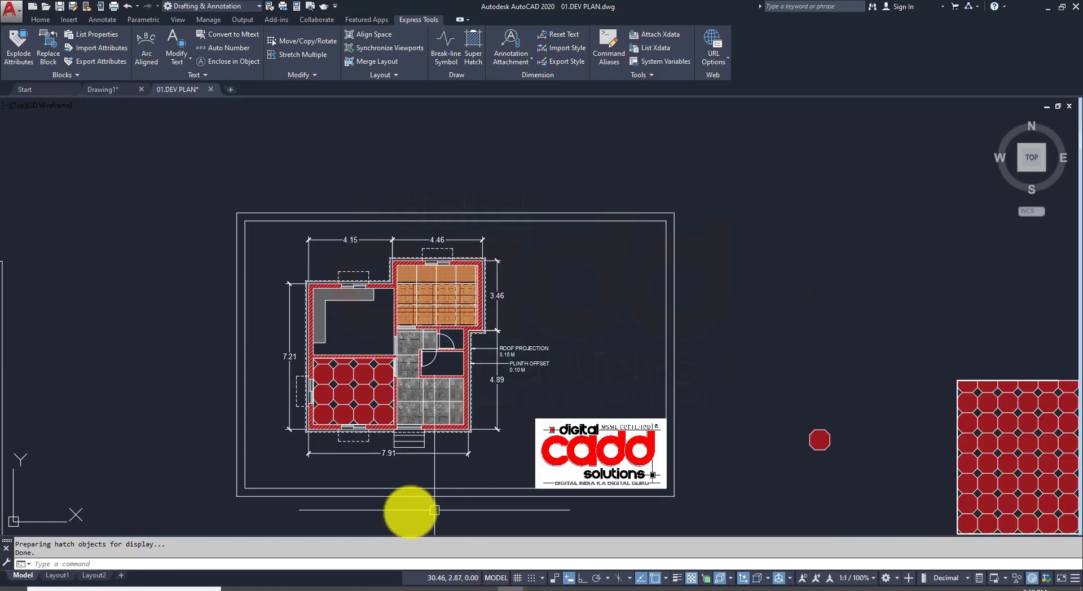
pyautogui.scroll(4, 347, 414)
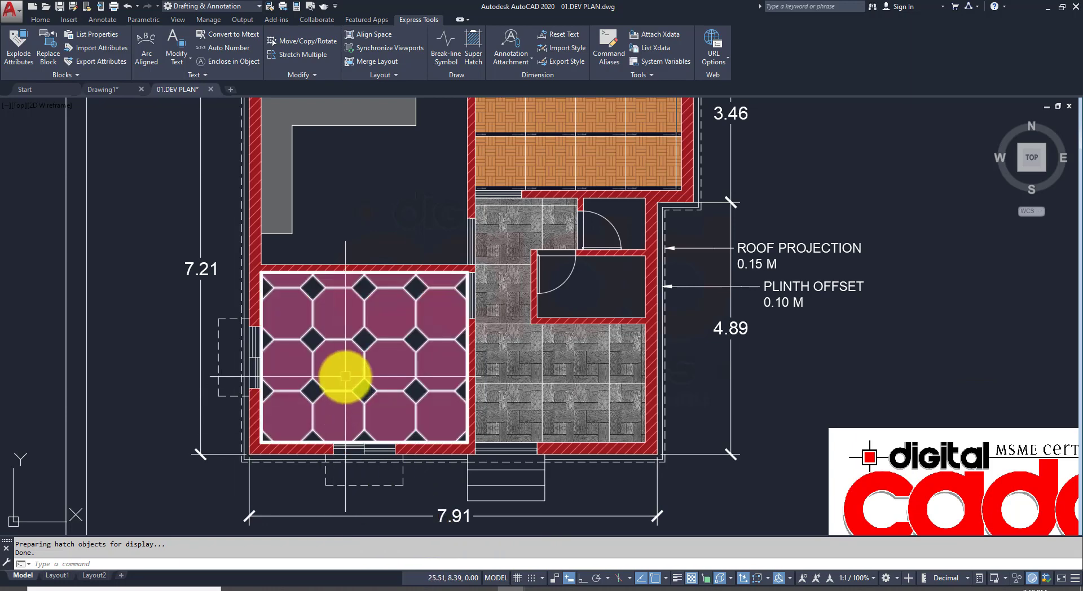
pyautogui.scroll(-2, 406, 389)
pyautogui.moveTo(745, 386); pyautogui.dragTo(303, 387, button='middle')
pyautogui.scroll(4, 688, 495)
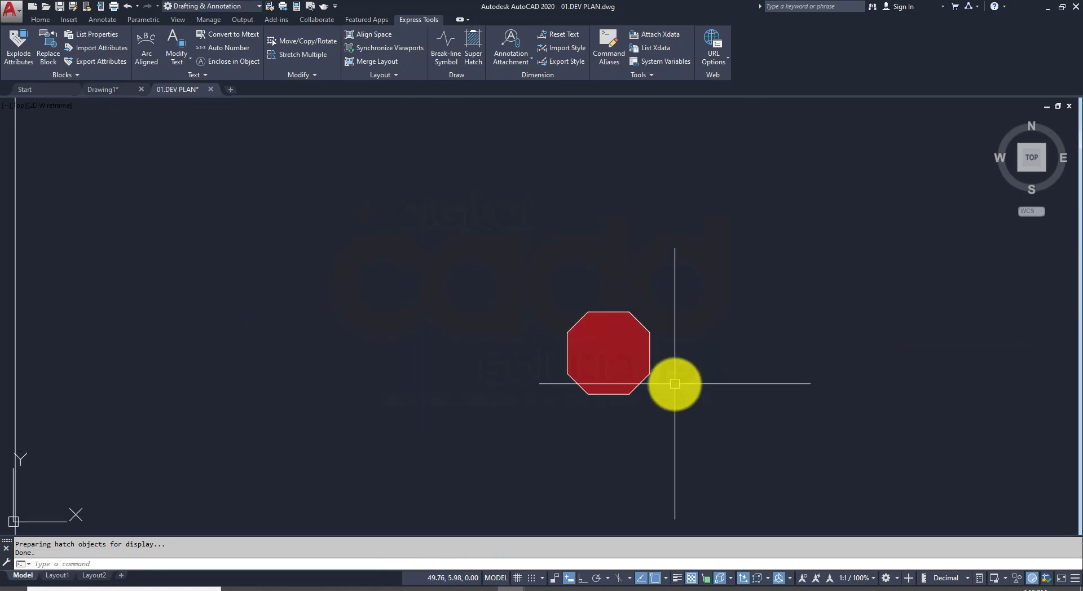
pyautogui.scroll(-4, 641, 345)
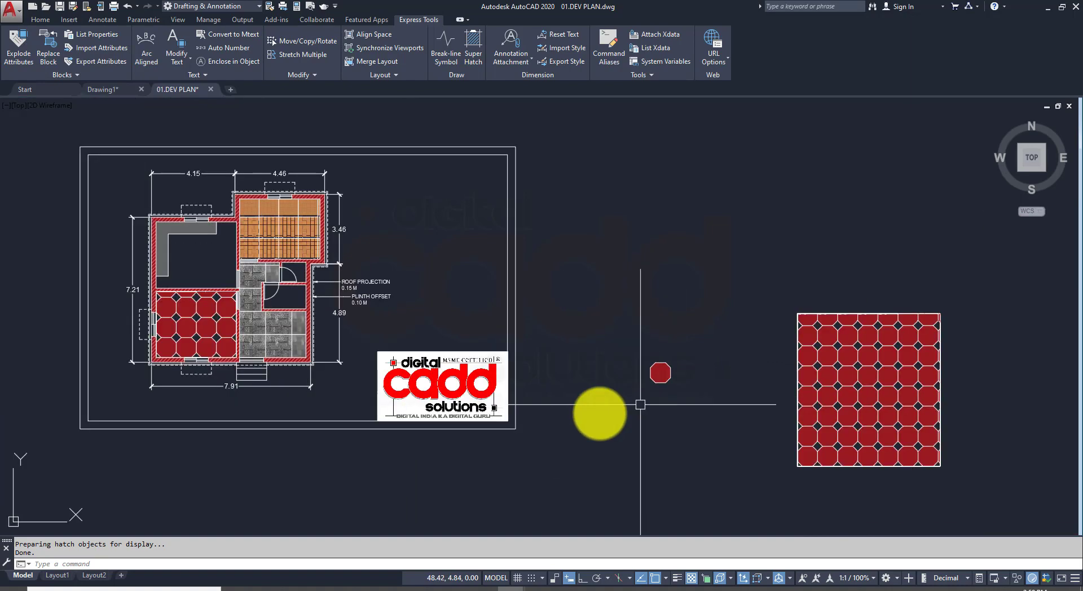
pyautogui.scroll(4, 165, 367)
pyautogui.scroll(4, 160, 331)
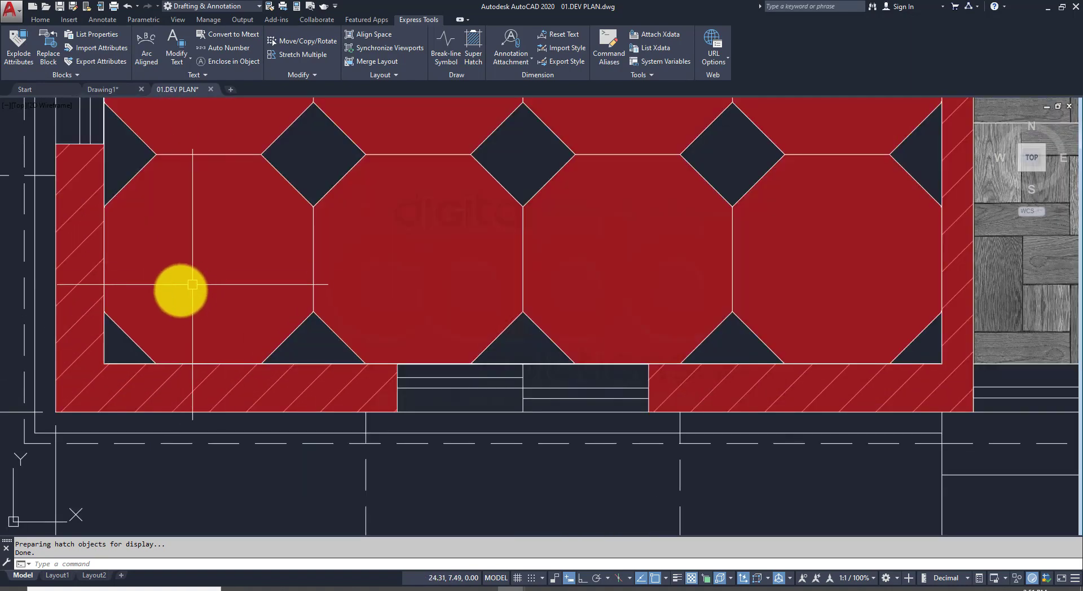
pyautogui.scroll(-2, 240, 318)
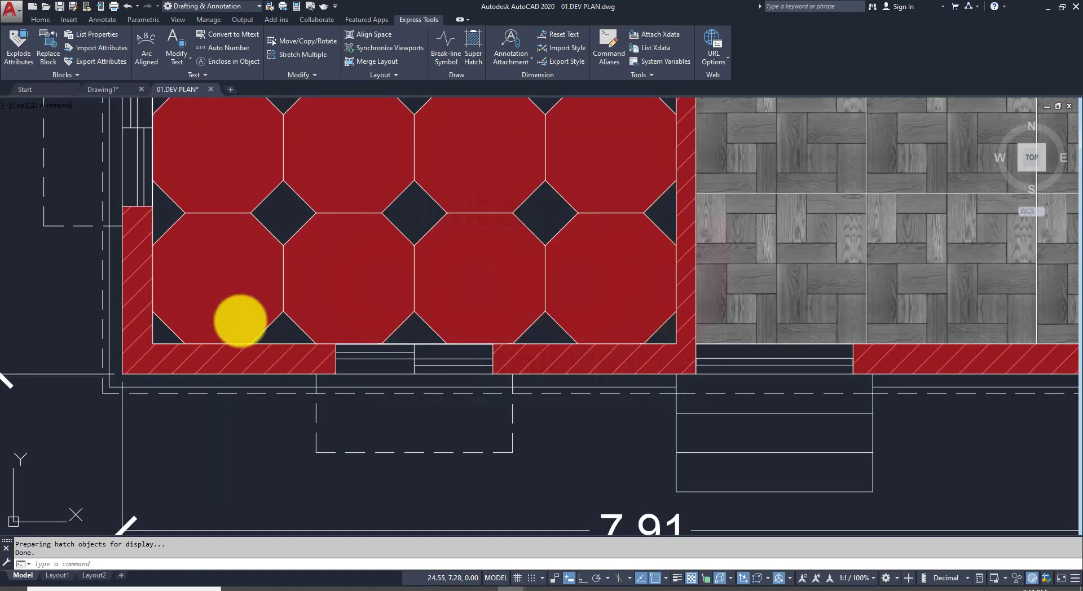
pyautogui.scroll(-5, 240, 319)
# Step: Undo the room tiling and restart Super Hatch with MY TILE at half scale 0.5, unrotated
pyautogui.hotkey('ctrl', 'z')
pyautogui.hotkey('ctrl', 'z')
pyautogui.hotkey('ctrl', 'z')
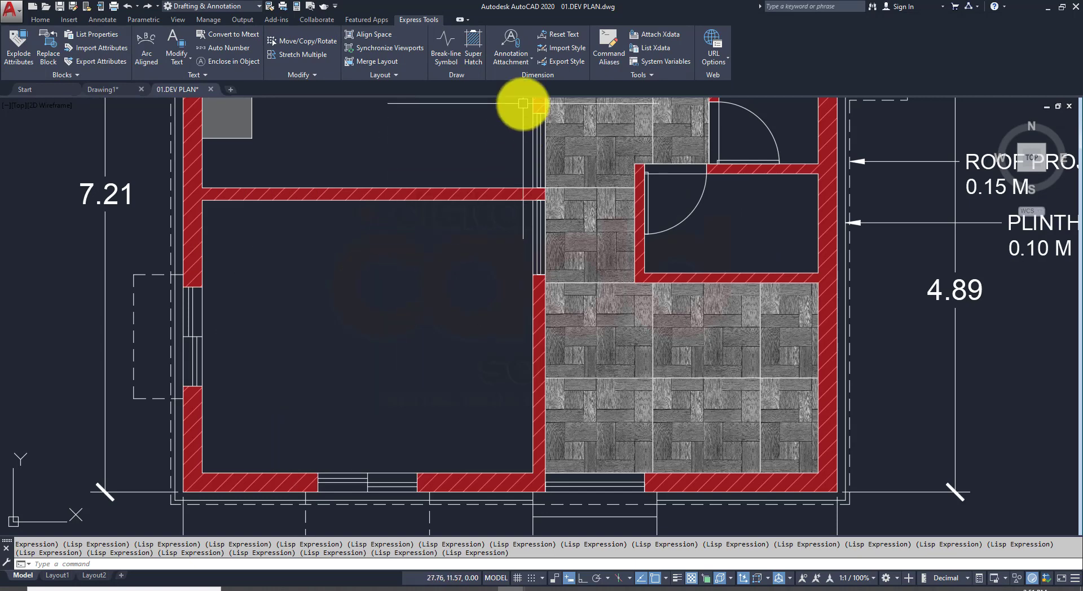
pyautogui.click(474, 50)
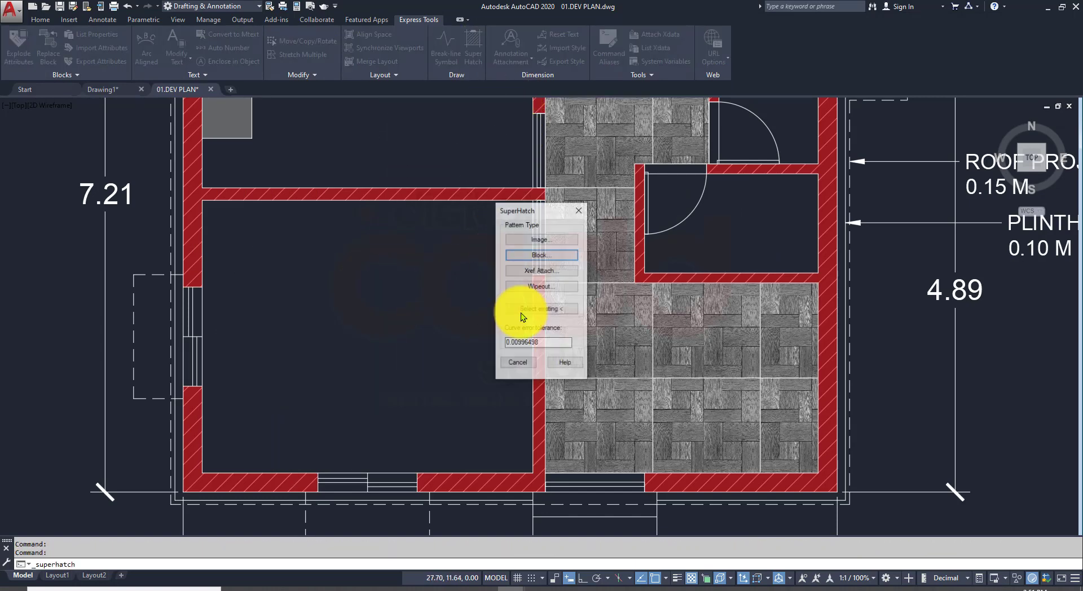
pyautogui.click(562, 256)
pyautogui.click(498, 362)
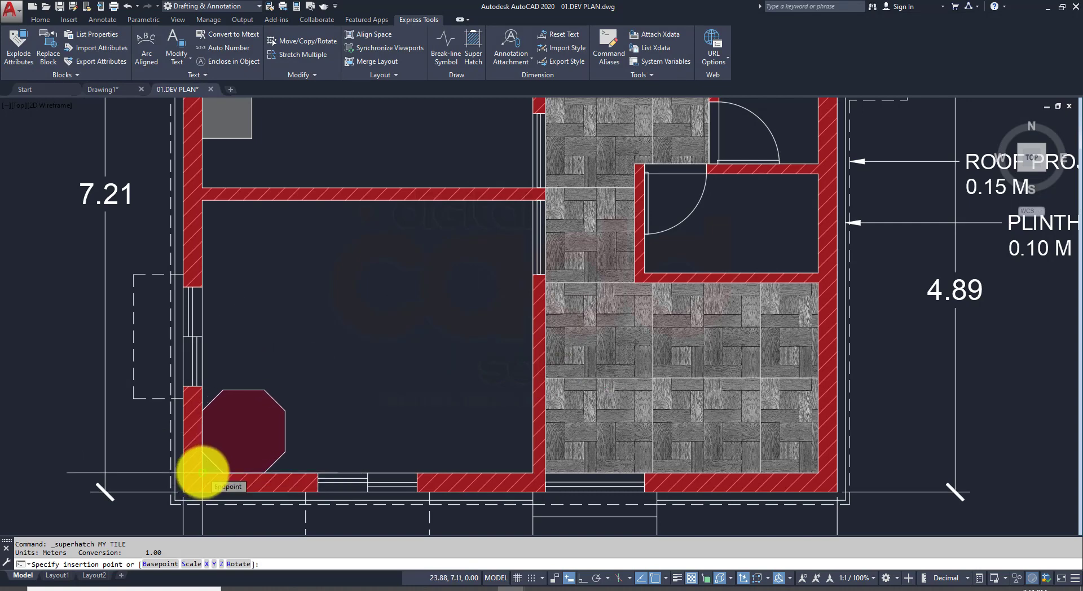
pyautogui.click(202, 473)
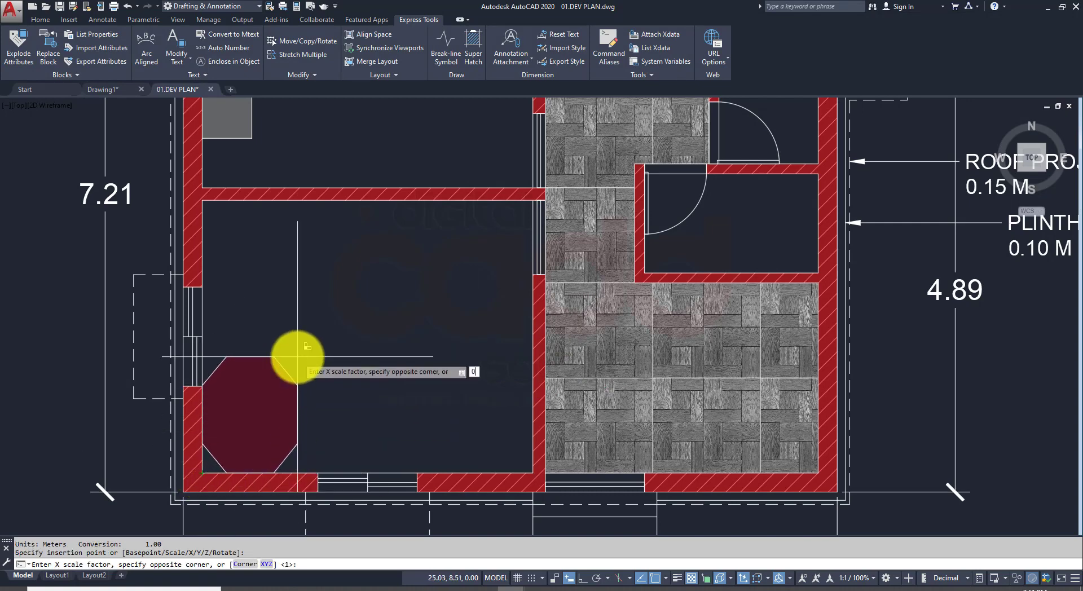
pyautogui.write('0.5')
pyautogui.press('Return')
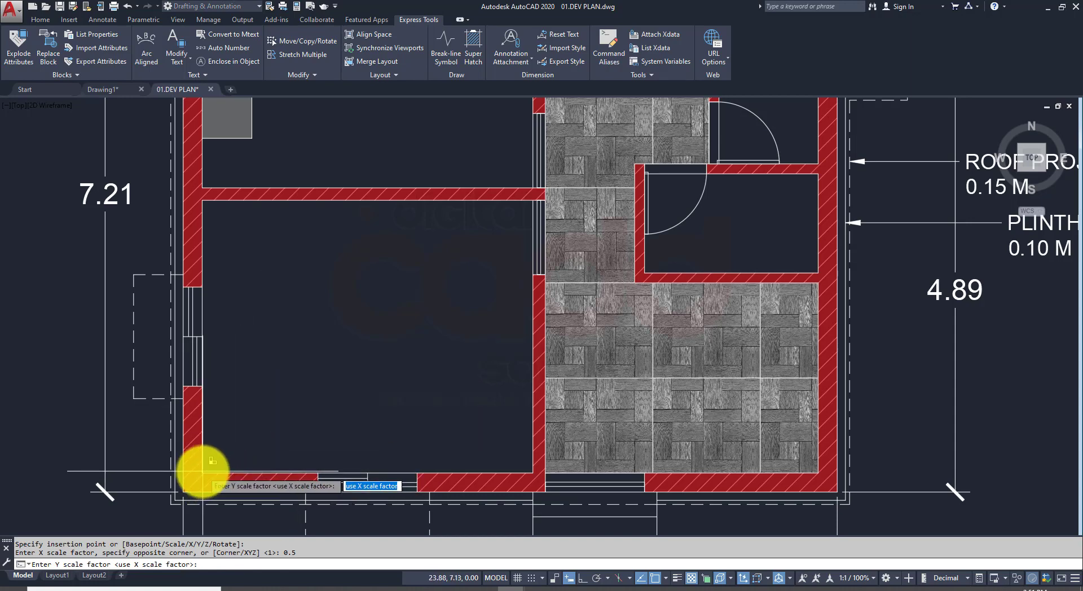
pyautogui.press('Return')
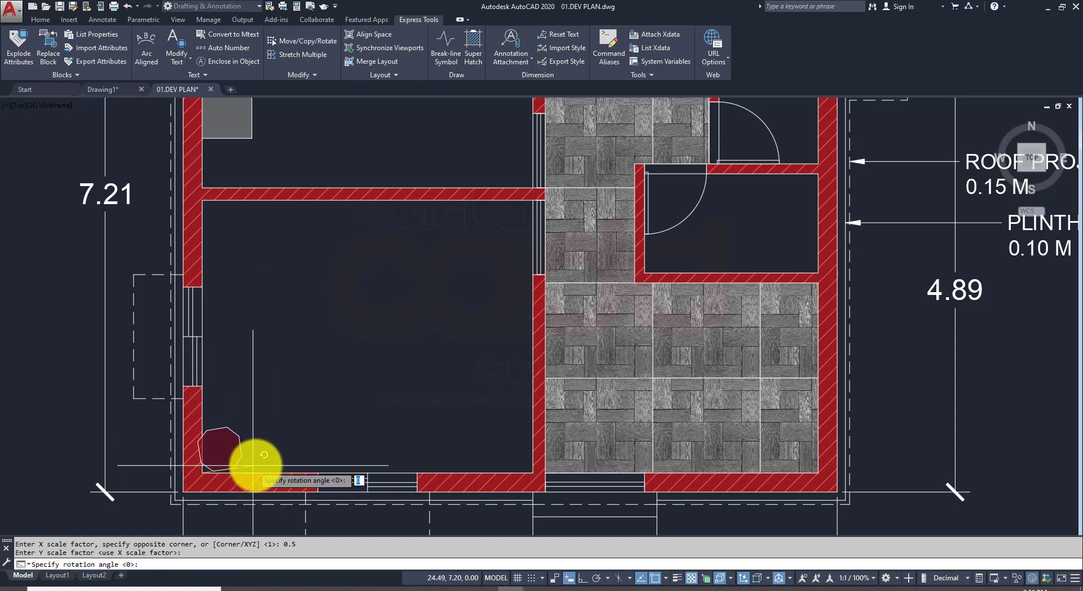
pyautogui.scroll(2, 283, 467)
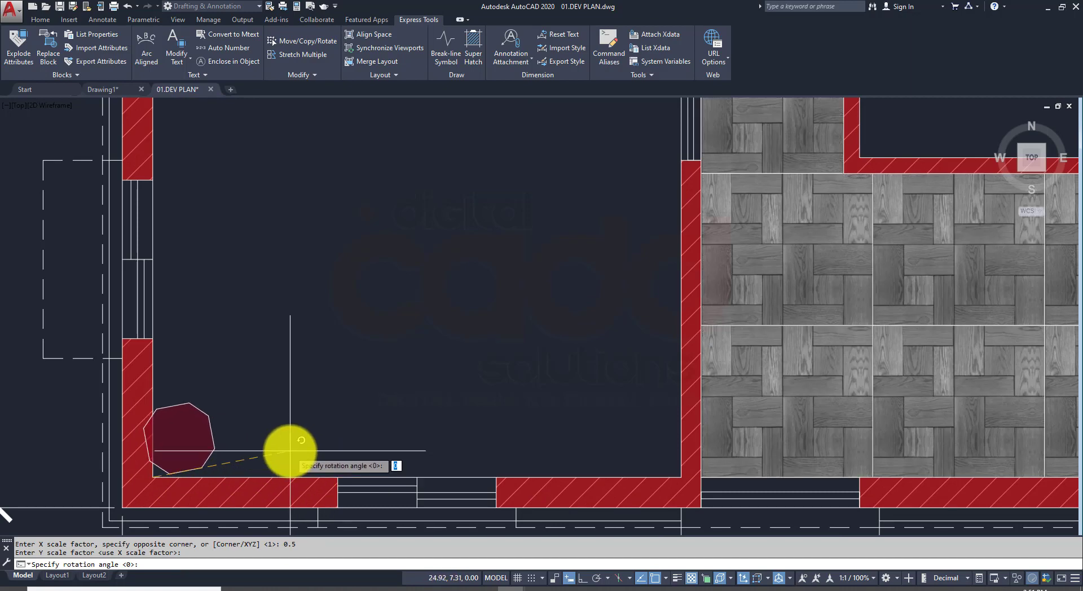
pyautogui.press('Return')
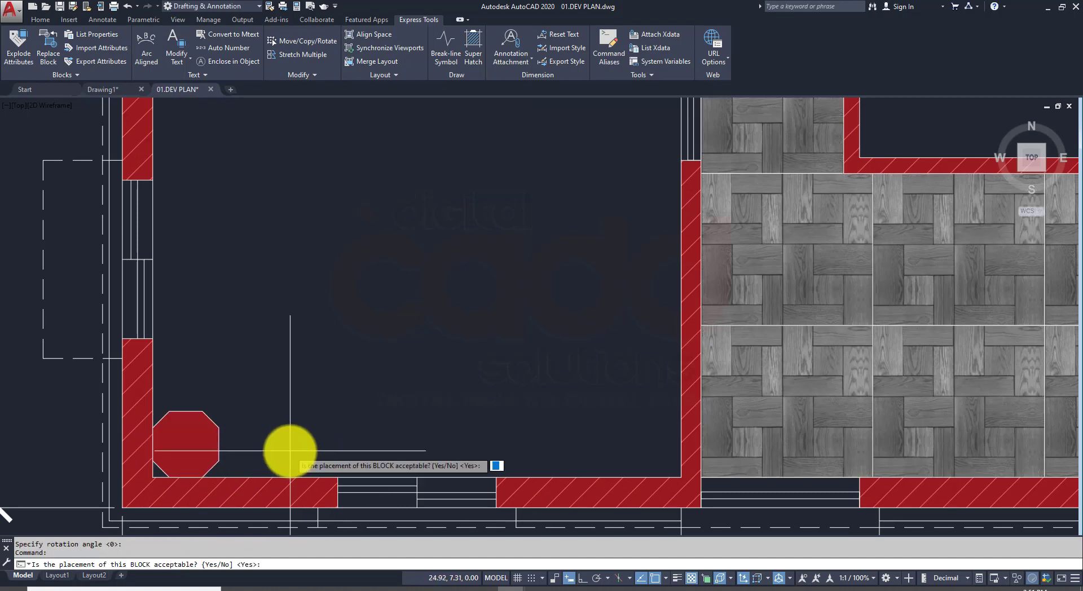
pyautogui.write('Y')
pyautogui.press('Return')
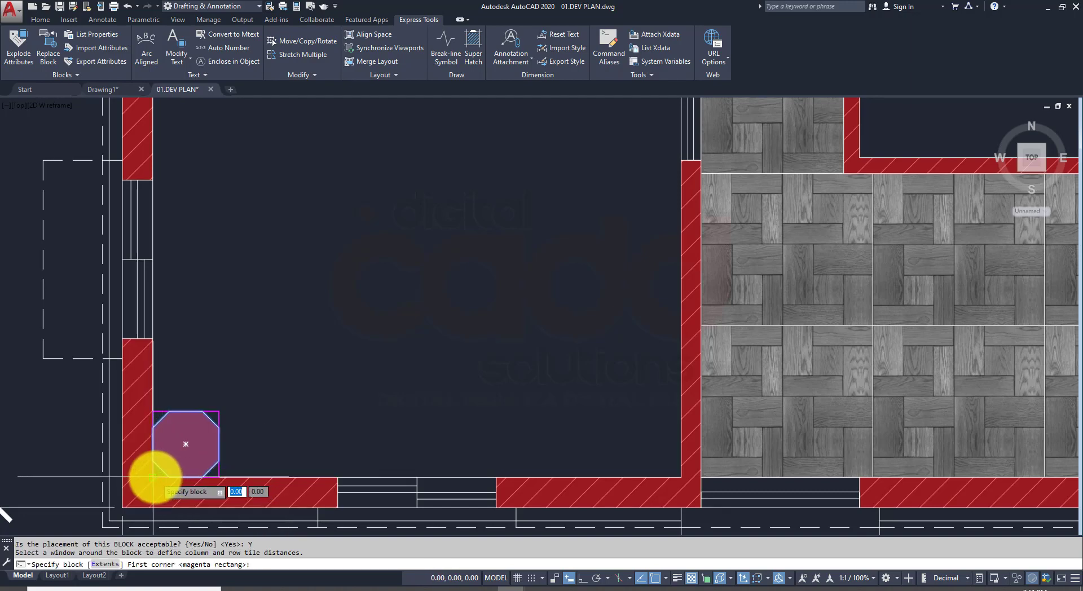
# Step: Set the half-size tile's repeat extents and fill the lower-left room with octagon tiles
pyautogui.click(218, 411)
pyautogui.scroll(-4, 386, 402)
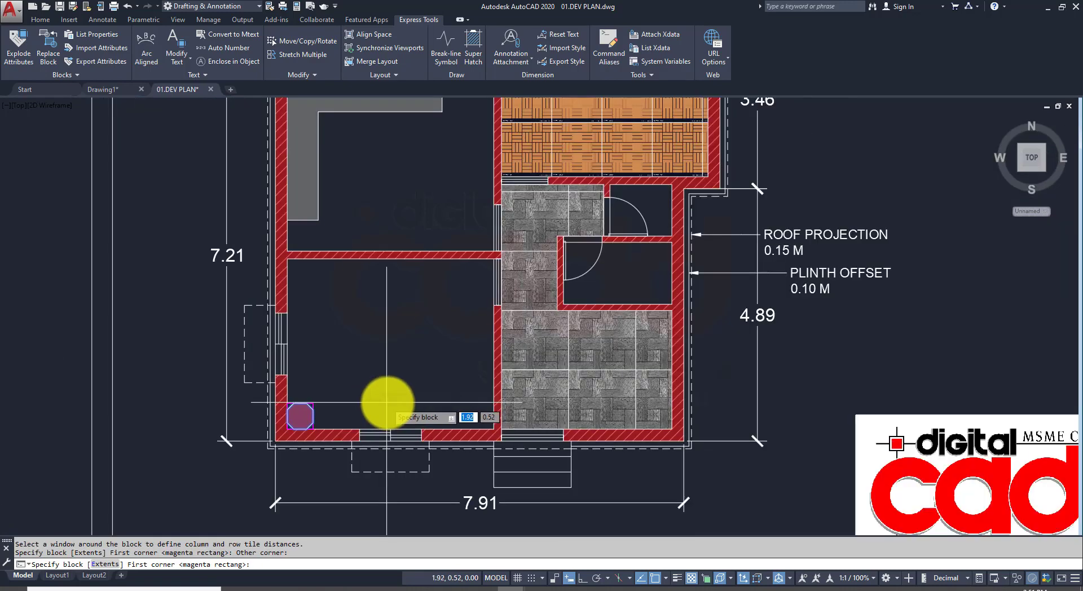
pyautogui.press('Return')
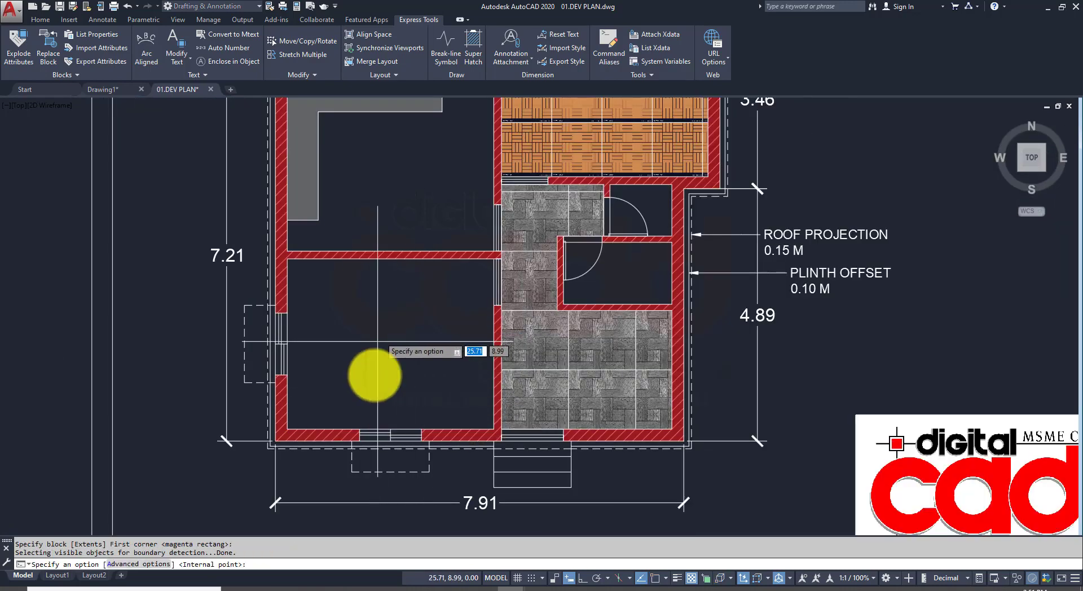
pyautogui.click(426, 341)
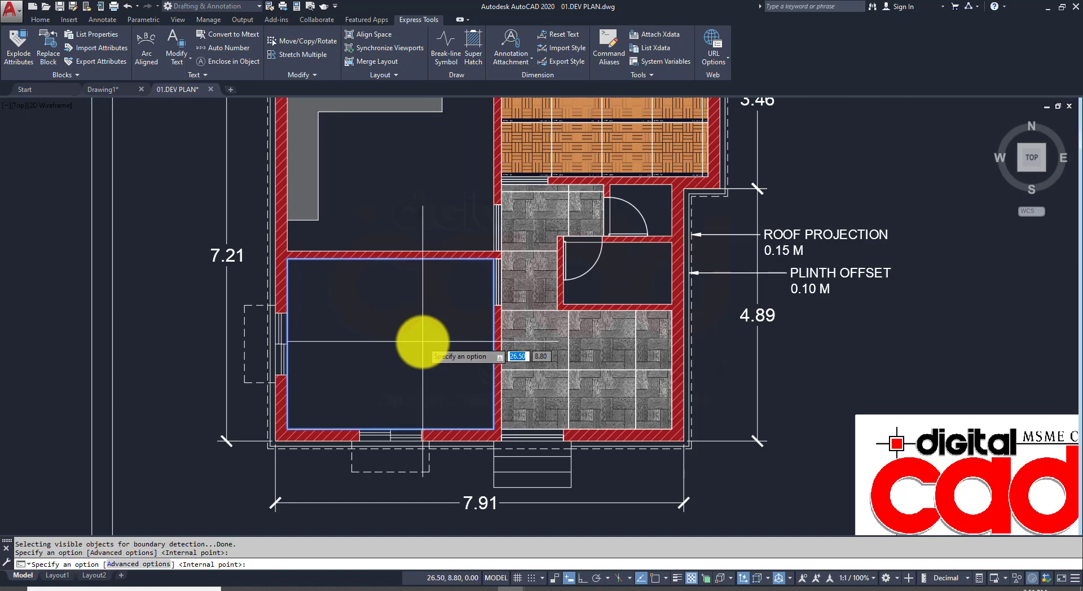
pyautogui.press('Return')
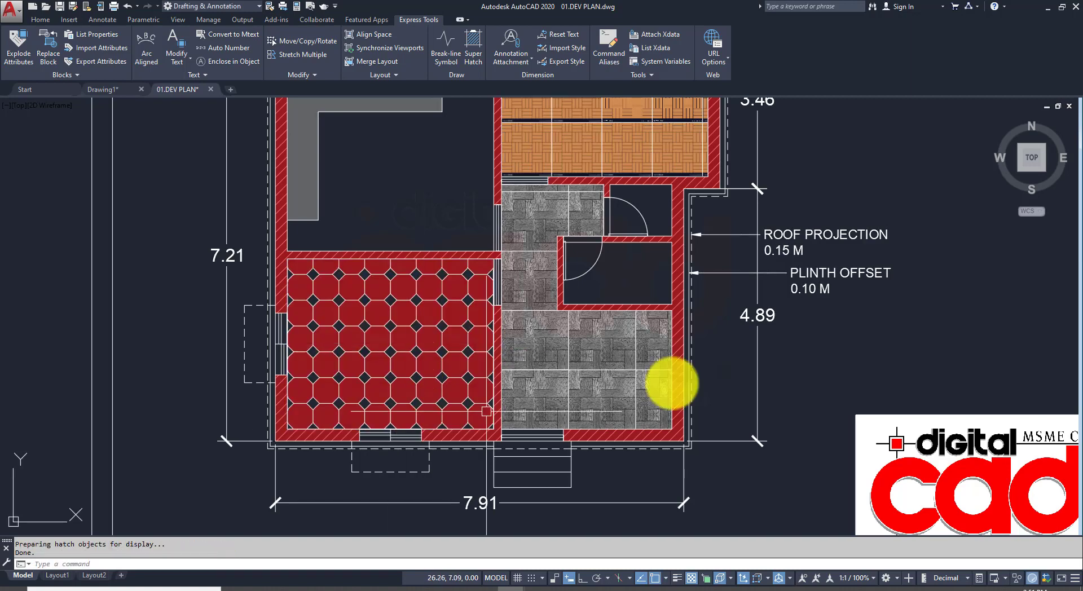
# Step: Erase the 11 grey tile images from the central hall and passage, then move to the empty area
pyautogui.scroll(-2, 692, 325)
pyautogui.scroll(-3, 116, 345)
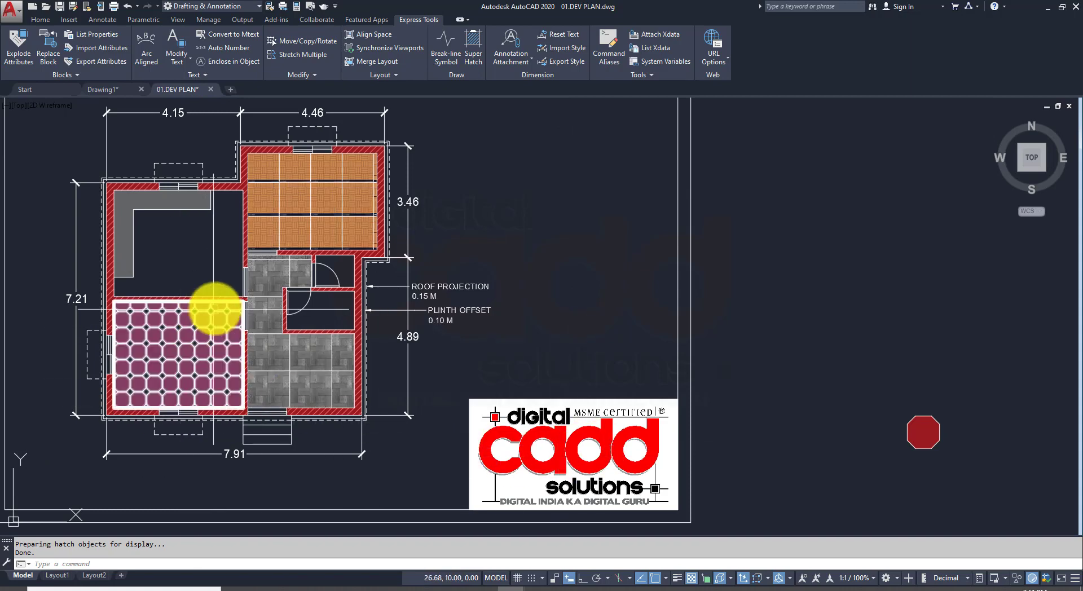
pyautogui.moveTo(226, 314); pyautogui.dragTo(347, 375, button='middle')
pyautogui.scroll(2, 296, 442)
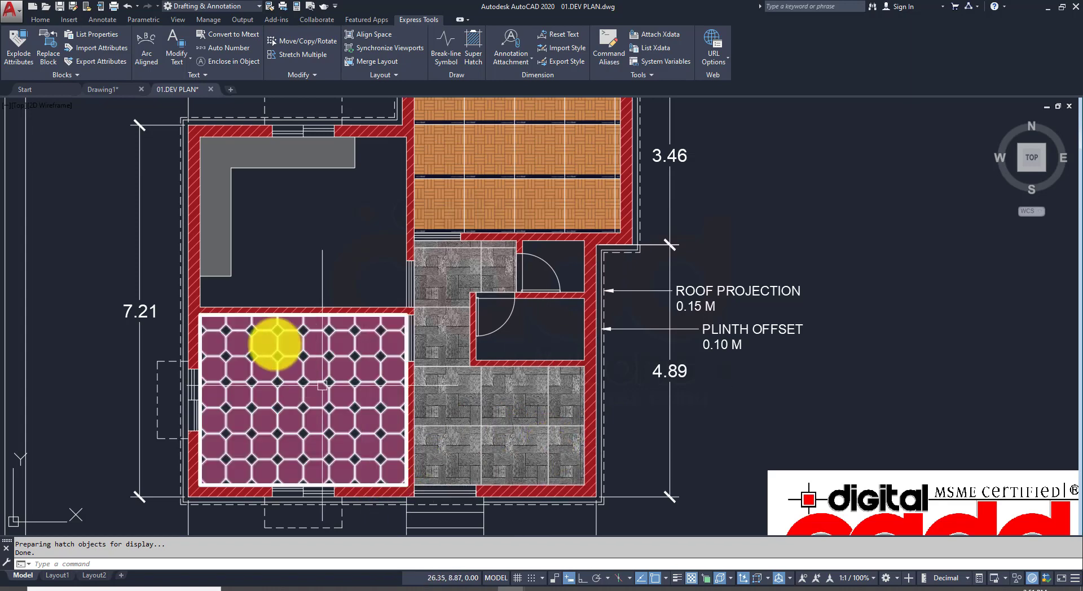
pyautogui.click(452, 413)
pyautogui.press('Delete')
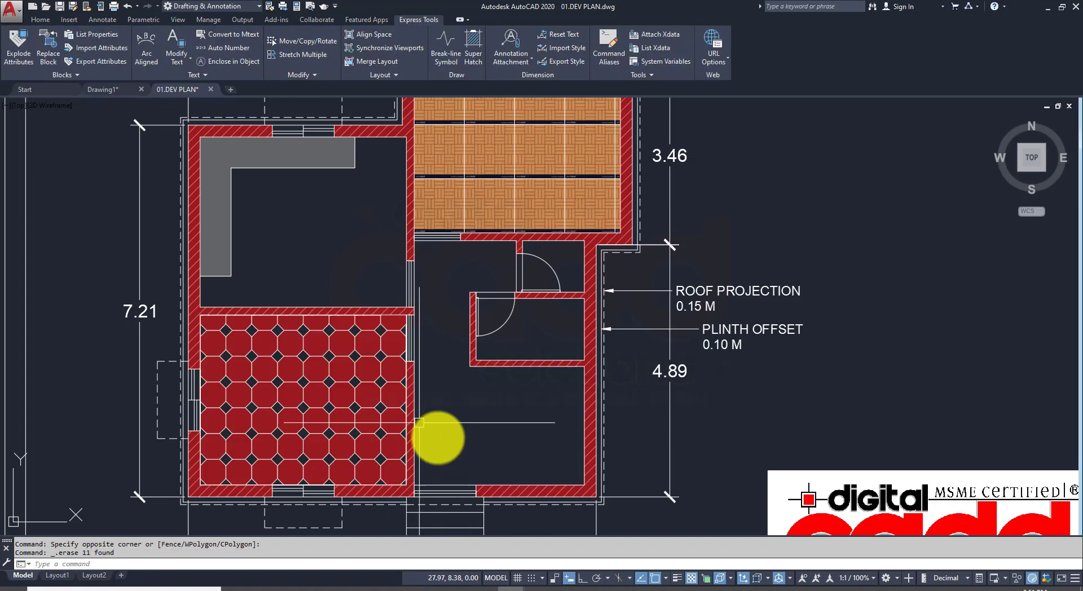
pyautogui.moveTo(515, 460); pyautogui.dragTo(448, 435, button='middle')
pyautogui.scroll(-4, 517, 377)
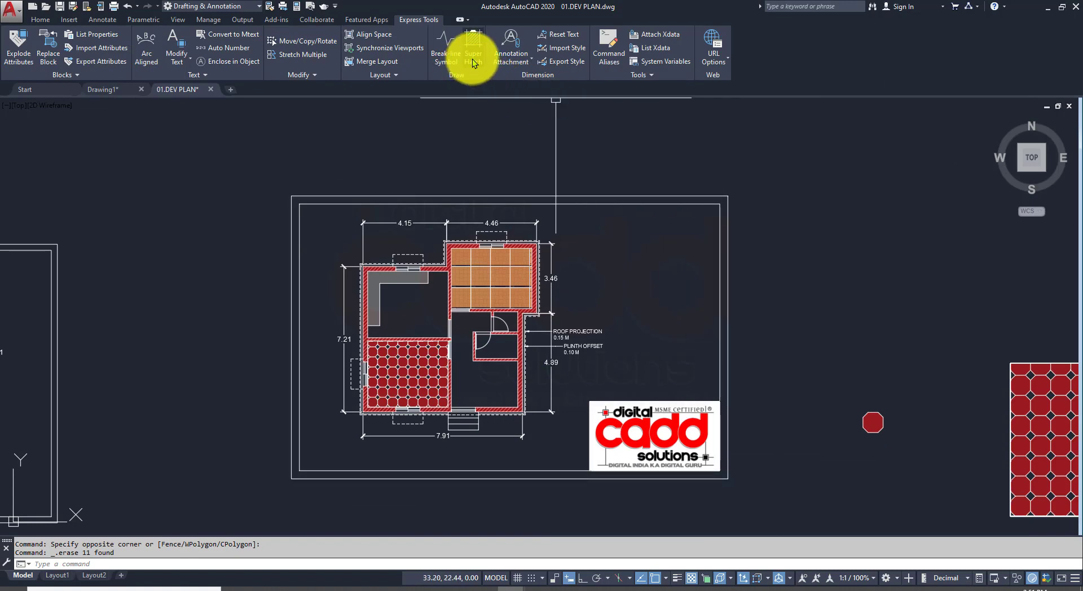
pyautogui.moveTo(959, 398); pyautogui.dragTo(647, 436, button='middle')
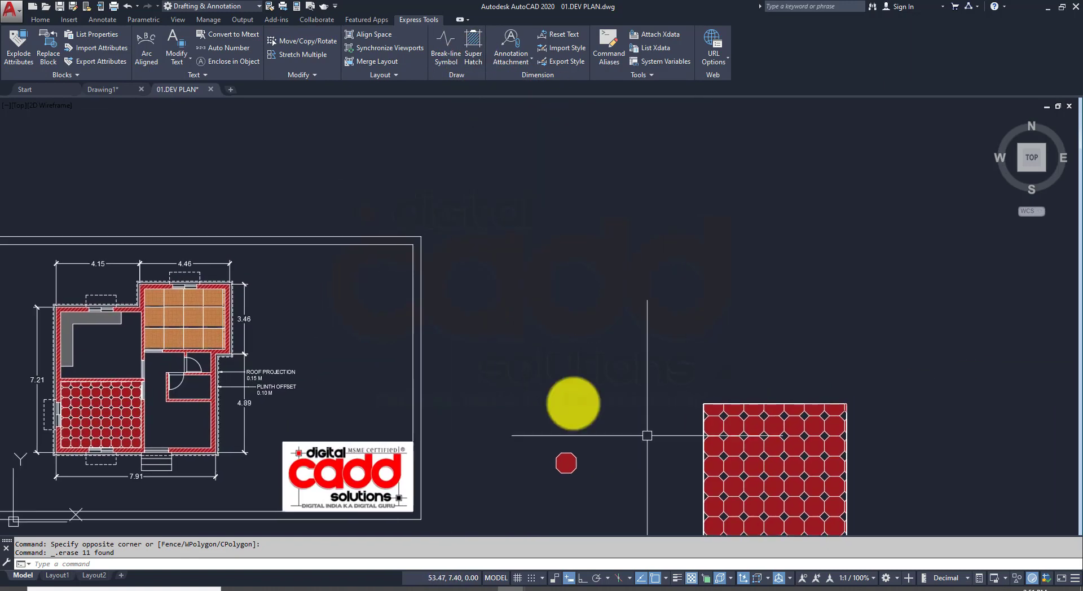
pyautogui.scroll(2, 501, 404)
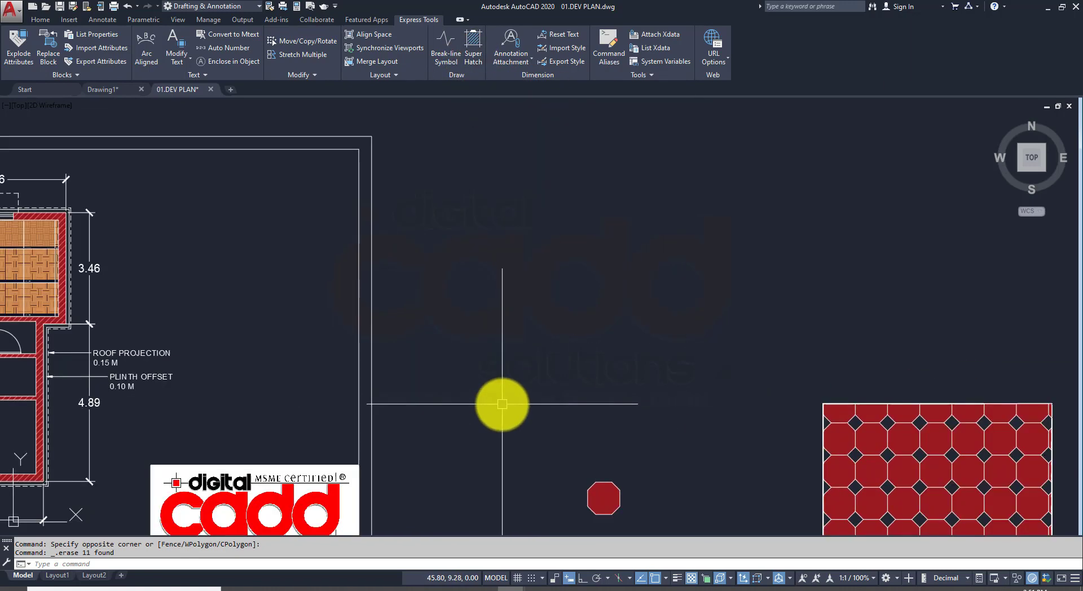
# Step: Draw a center ellipse with Ortho on in the empty area beside the plan
pyautogui.click(29, 16)
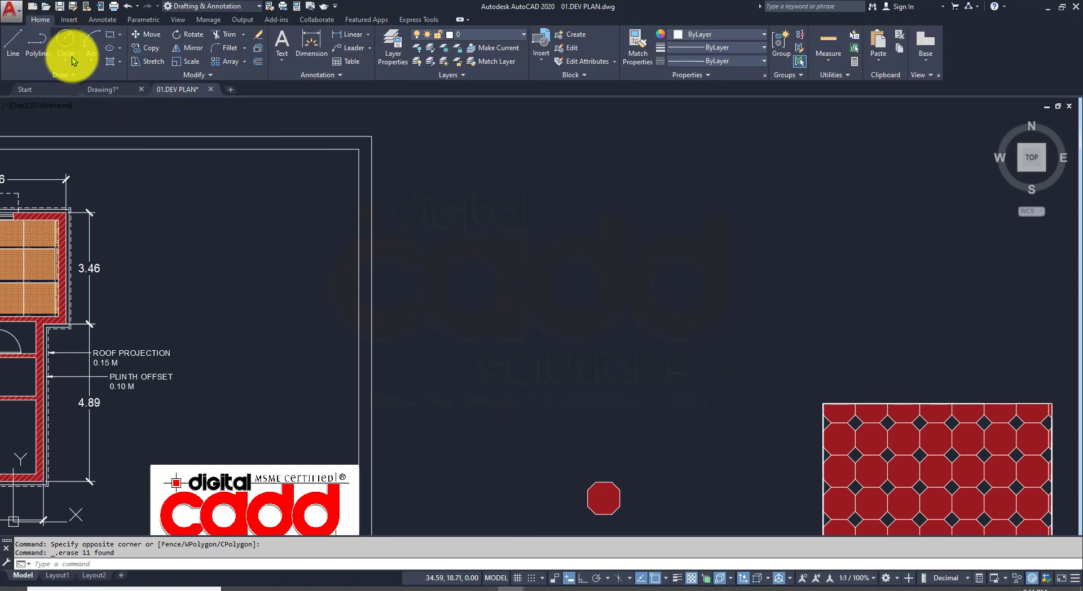
pyautogui.click(123, 46)
pyautogui.click(143, 90)
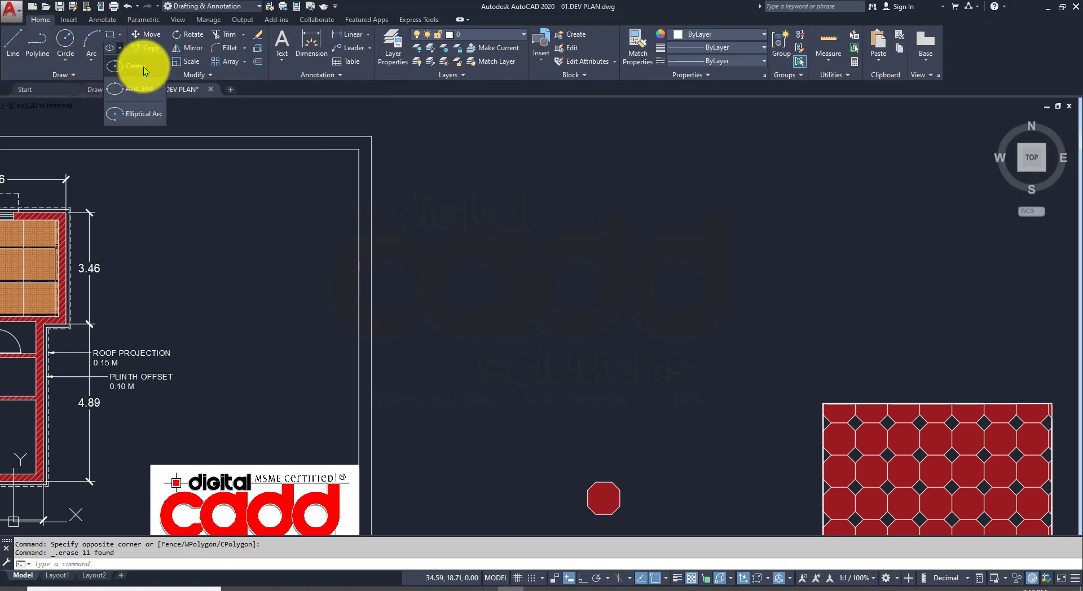
pyautogui.click(514, 377)
pyautogui.scroll(4, 528, 383)
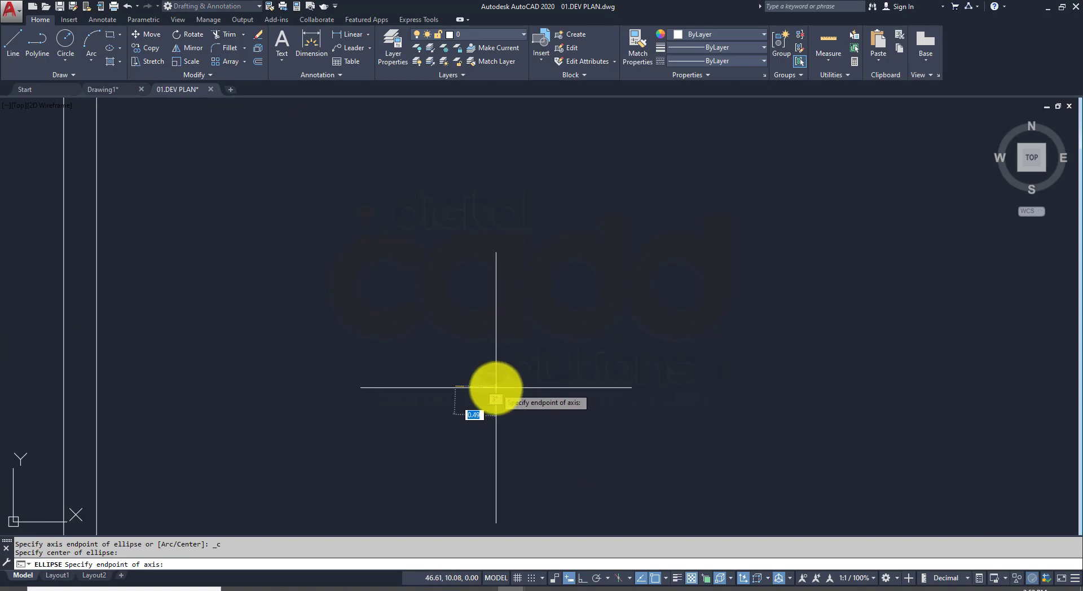
pyautogui.press('F8')
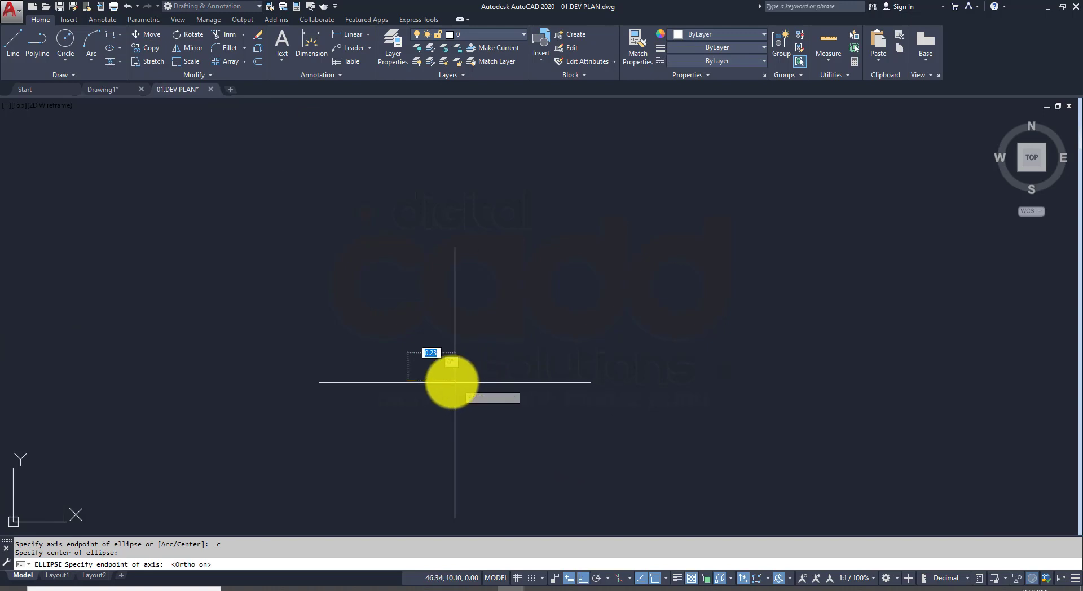
pyautogui.click(423, 395)
pyautogui.scroll(-4, 515, 426)
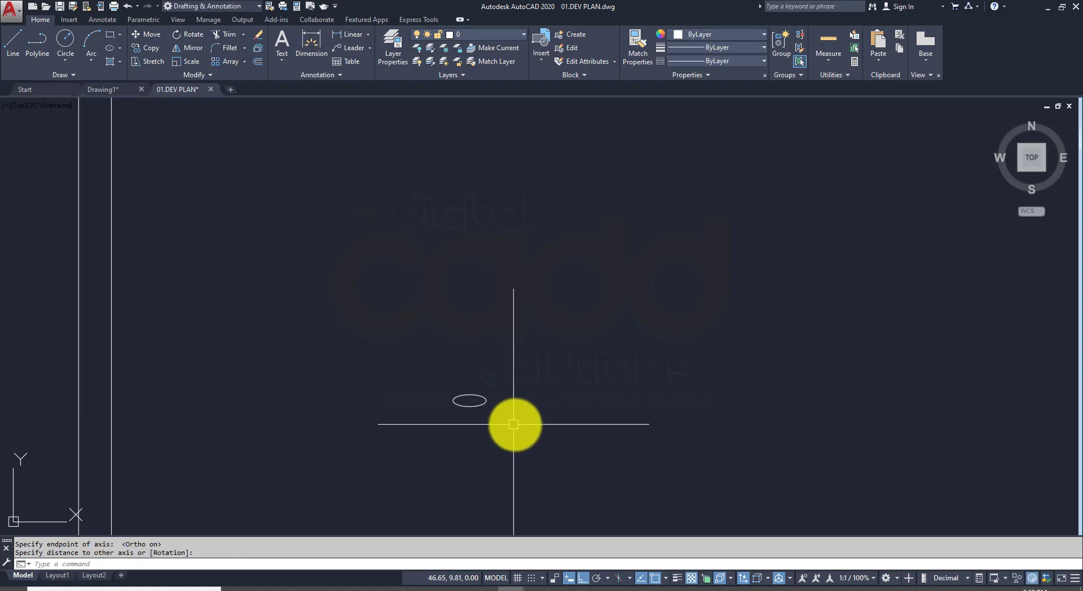
pyautogui.scroll(9, 496, 416)
pyautogui.scroll(-1, 496, 416)
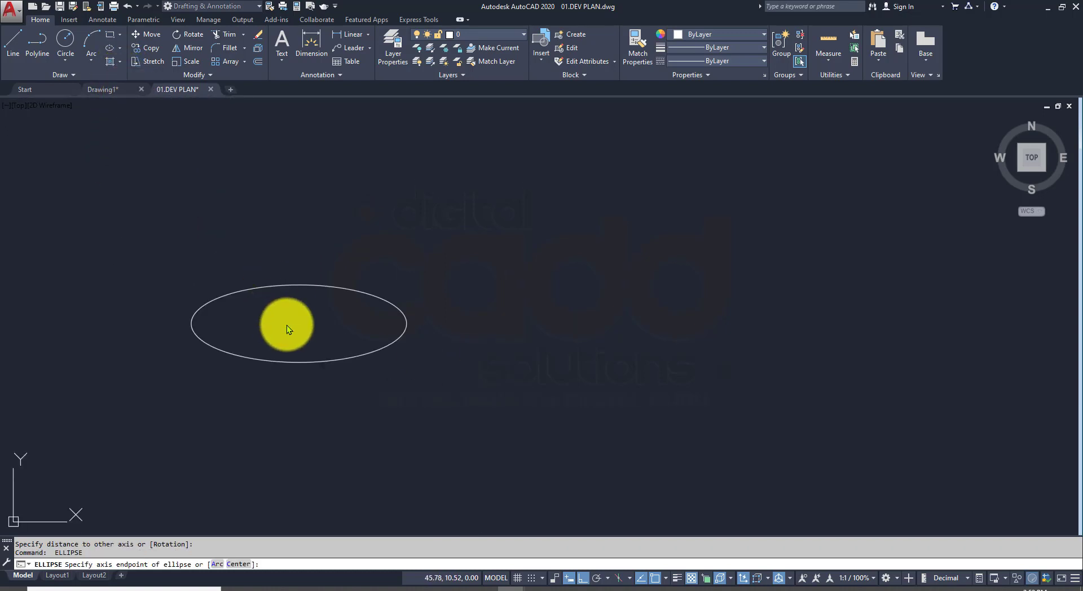
pyautogui.press('Escape')
# Step: Hatch the ellipse with pale pink colour 247,171,174 and select it with its fill
pyautogui.write('h')
pyautogui.press('Return')
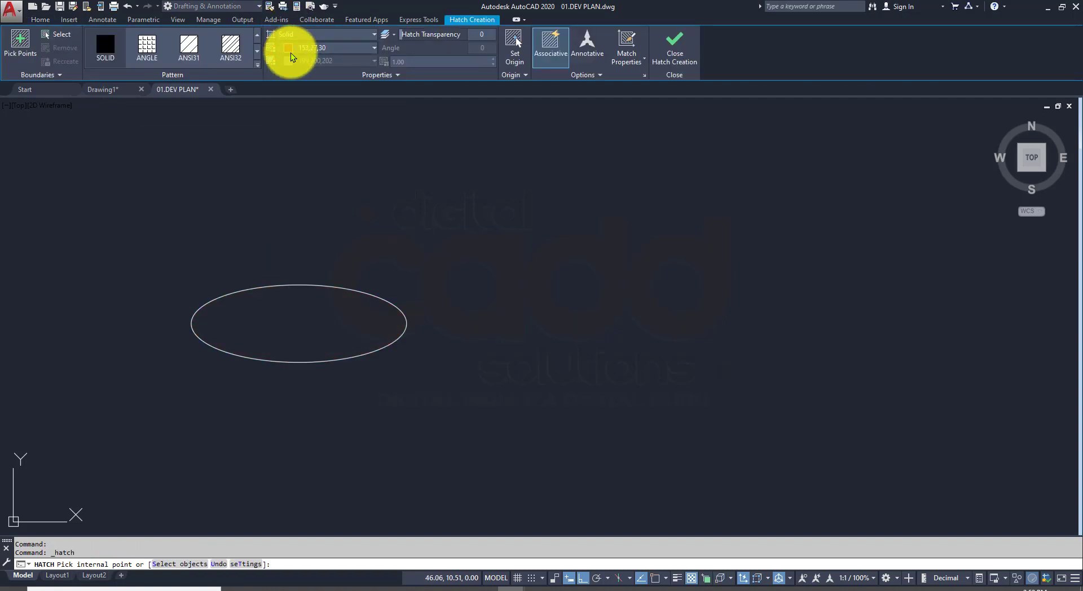
pyautogui.click(291, 53)
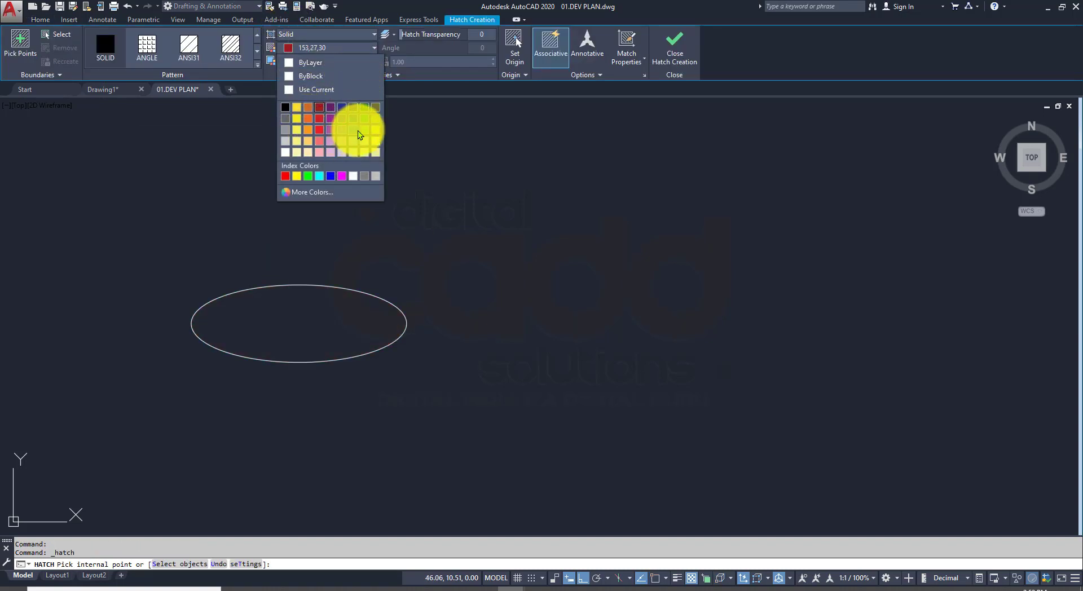
pyautogui.click(319, 141)
pyautogui.press('Return')
pyautogui.moveTo(411, 411); pyautogui.dragTo(617, 444, button='middle')
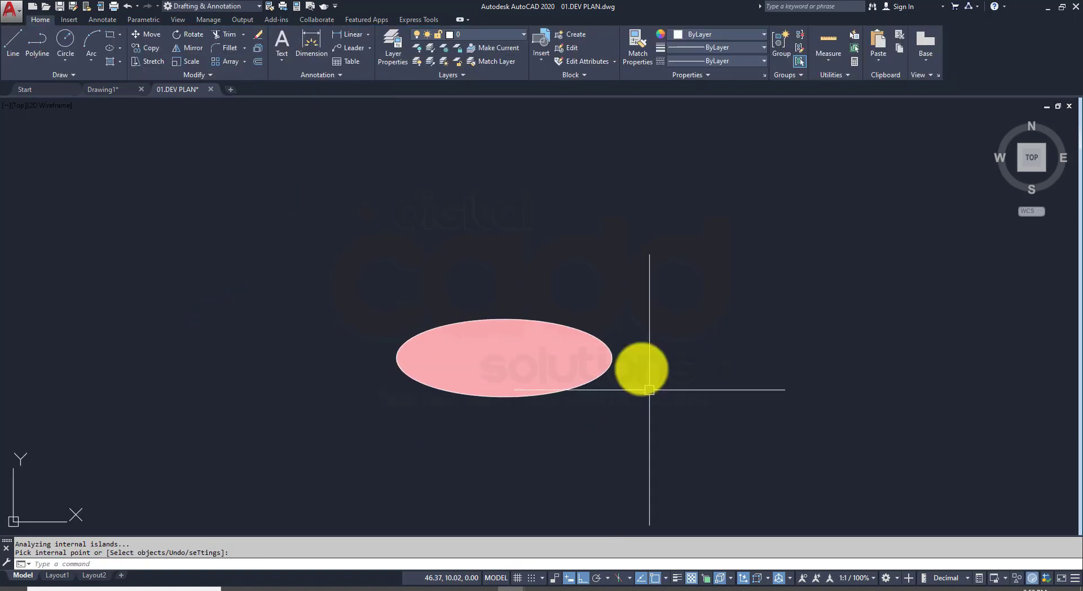
pyautogui.moveTo(646, 280); pyautogui.dragTo(526, 456)
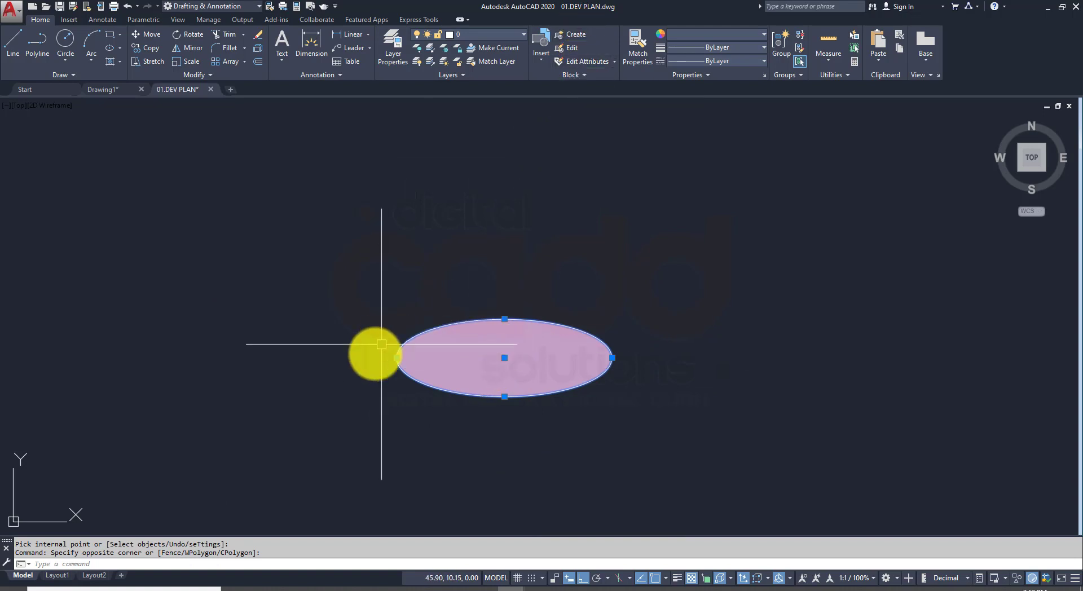
# Step: Begin a block named MY TILE 2, cancel it, and select the pink-filled ellipse
pyautogui.click(574, 36)
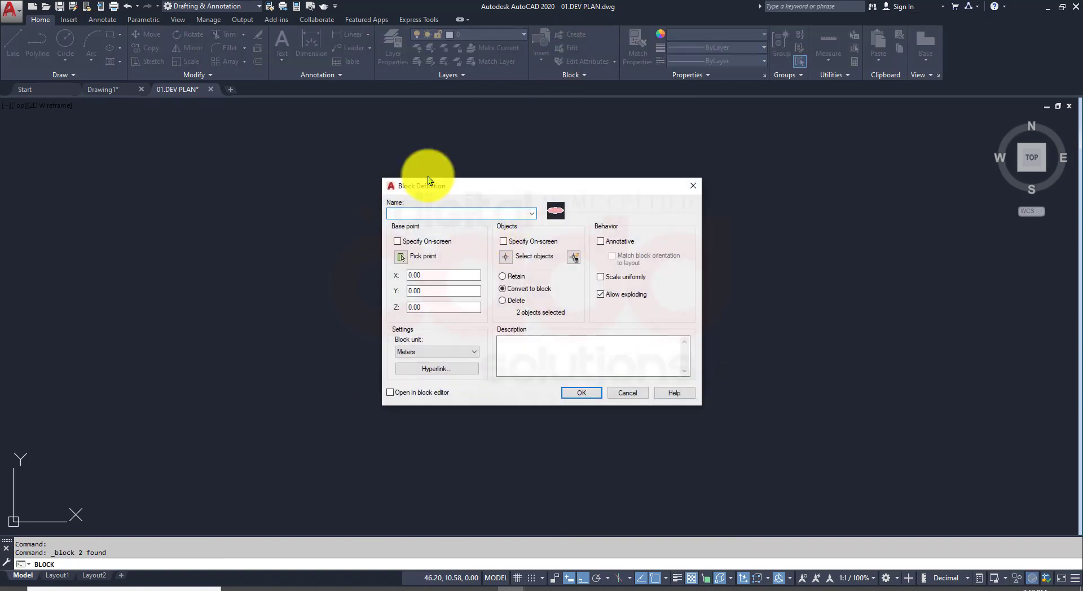
pyautogui.write('MY T')
pyautogui.write('ILE 2')
pyautogui.click(589, 393)
pyautogui.click(624, 310)
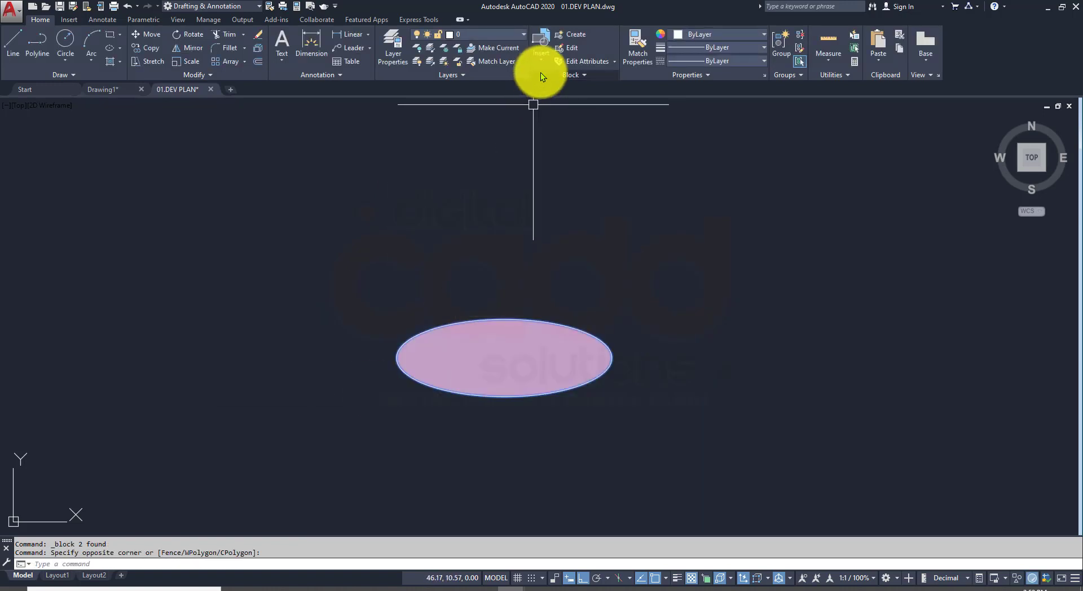
# Step: Define the ellipse and its pink fill as a tile block based at its lower-left quadrant corner
pyautogui.click(563, 34)
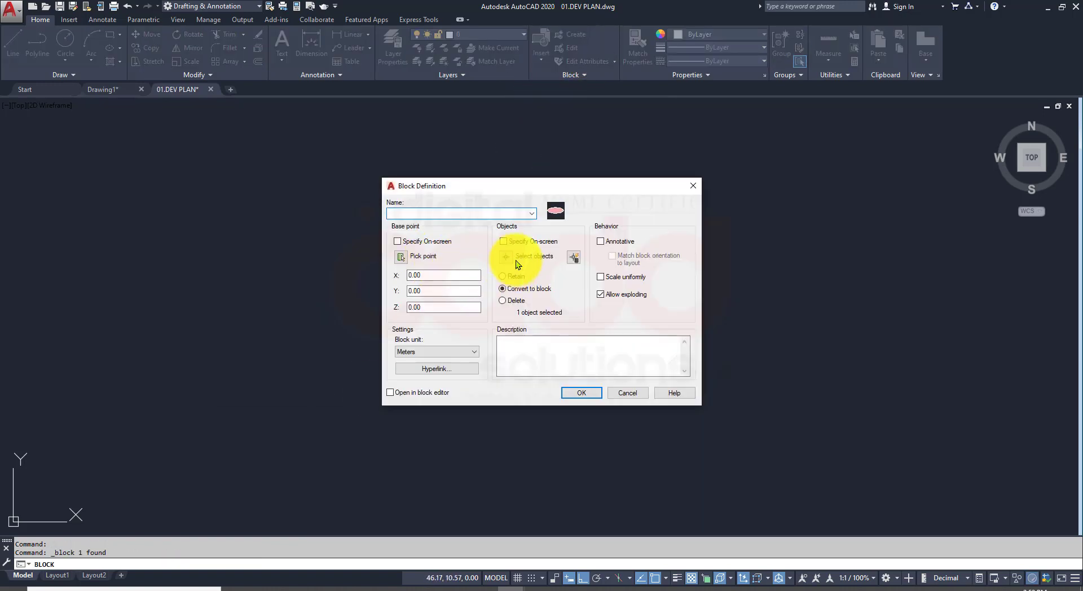
pyautogui.click(510, 256)
pyautogui.click(623, 285)
pyautogui.click(495, 460)
pyautogui.press('Return')
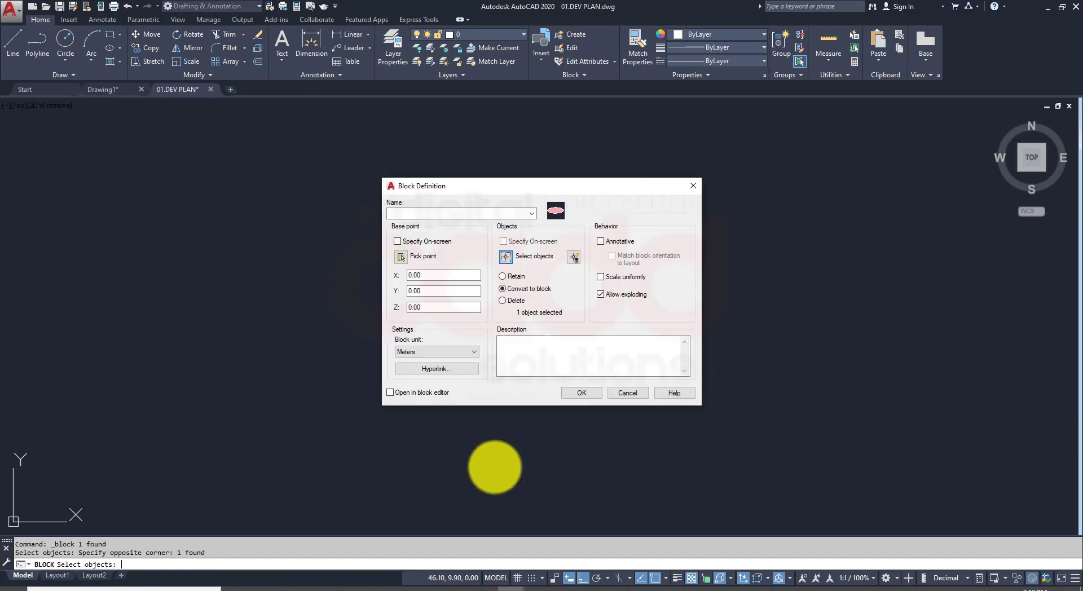
pyautogui.click(402, 257)
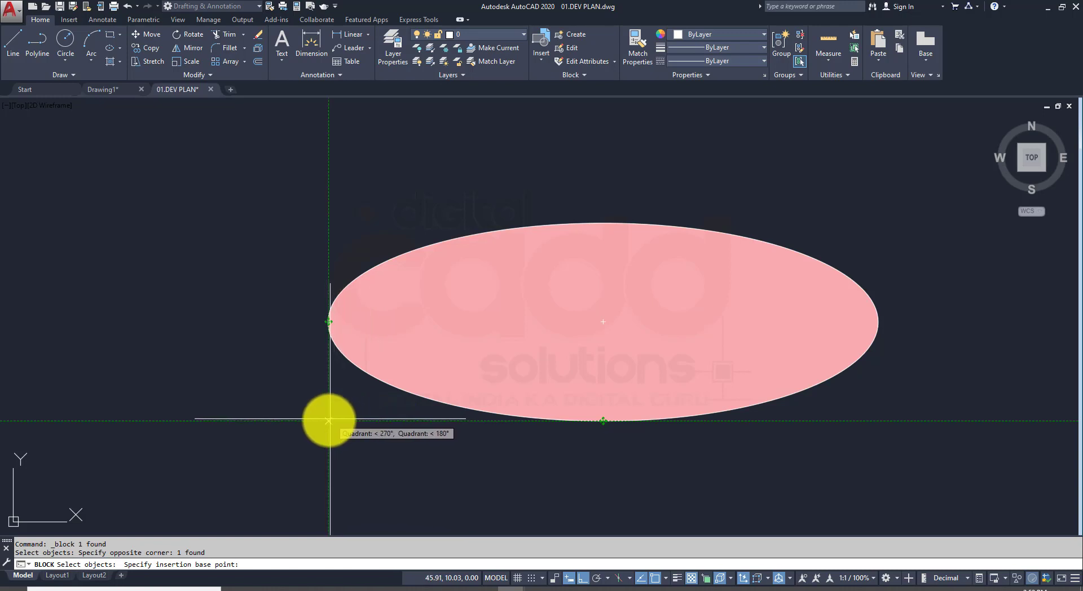
pyautogui.click(329, 420)
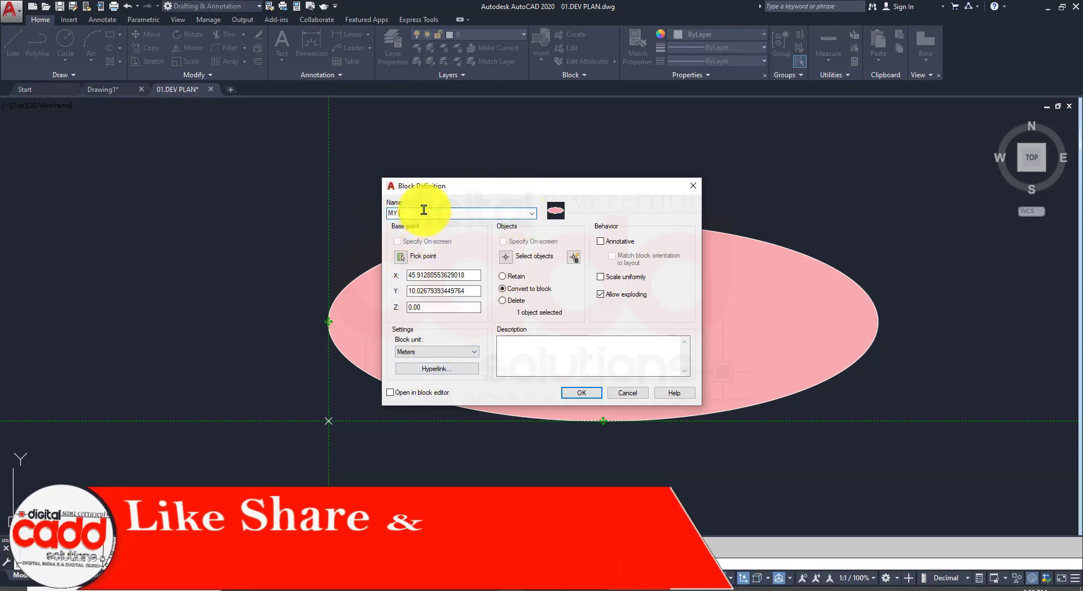
pyautogui.write('MY TILES')
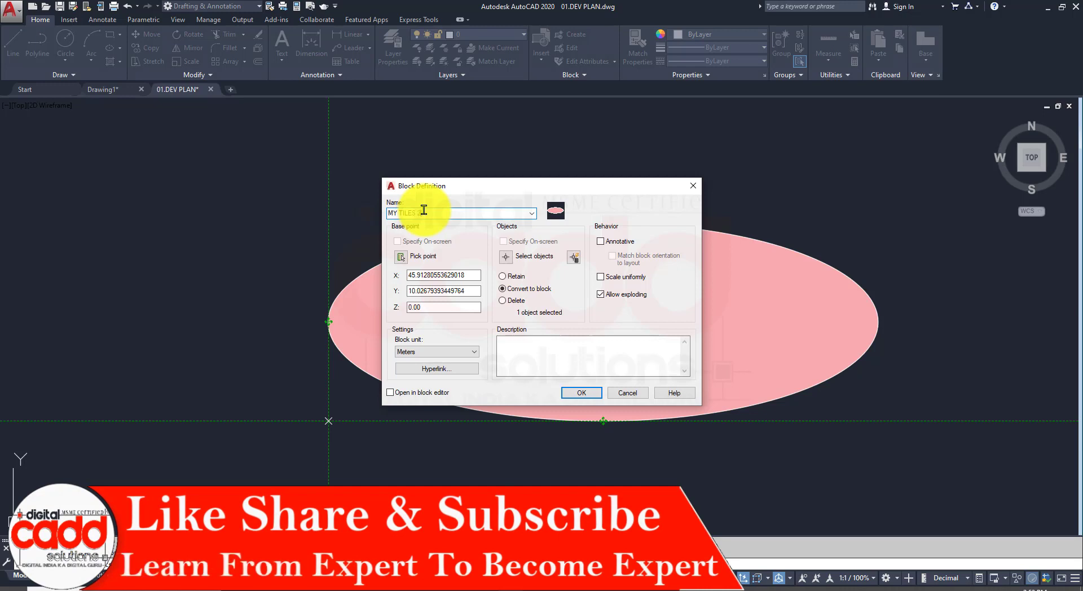
pyautogui.press('Return')
# Step: Pan and zoom to bring the floor plan back into view
pyautogui.scroll(-6, 364, 369)
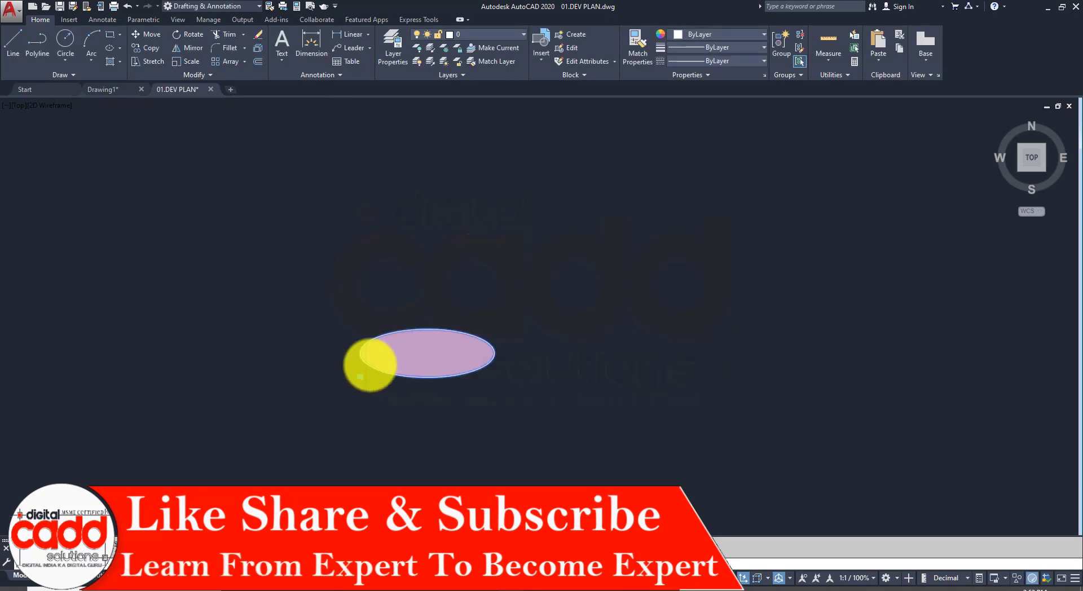
pyautogui.scroll(-2, 355, 376)
pyautogui.moveTo(348, 377); pyautogui.dragTo(682, 379, button='middle')
pyautogui.scroll(-5, 677, 375)
pyautogui.moveTo(479, 438); pyautogui.dragTo(600, 371, button='middle')
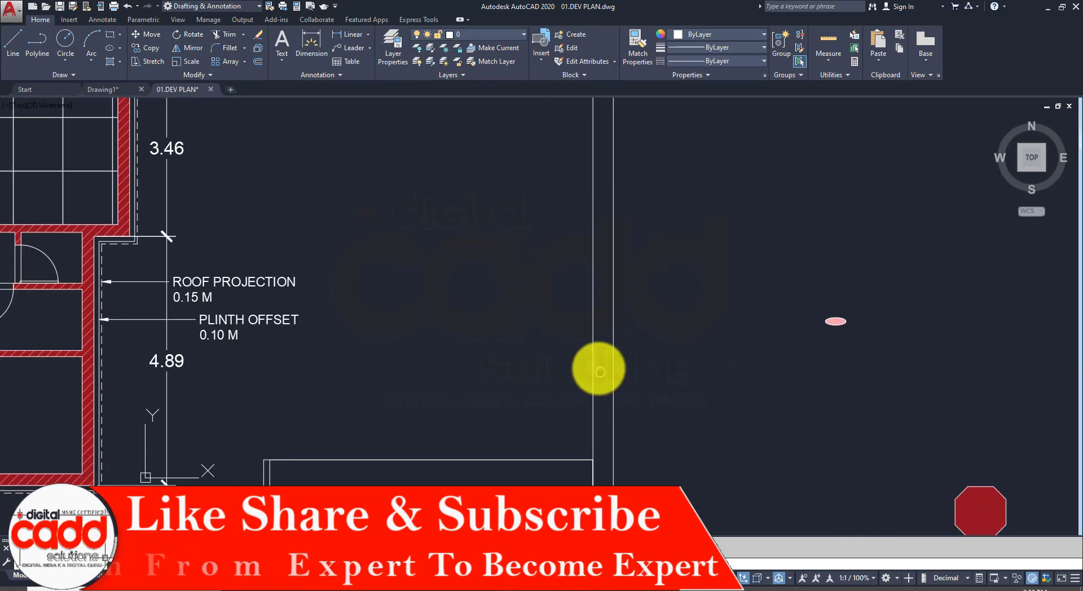
pyautogui.click(417, 19)
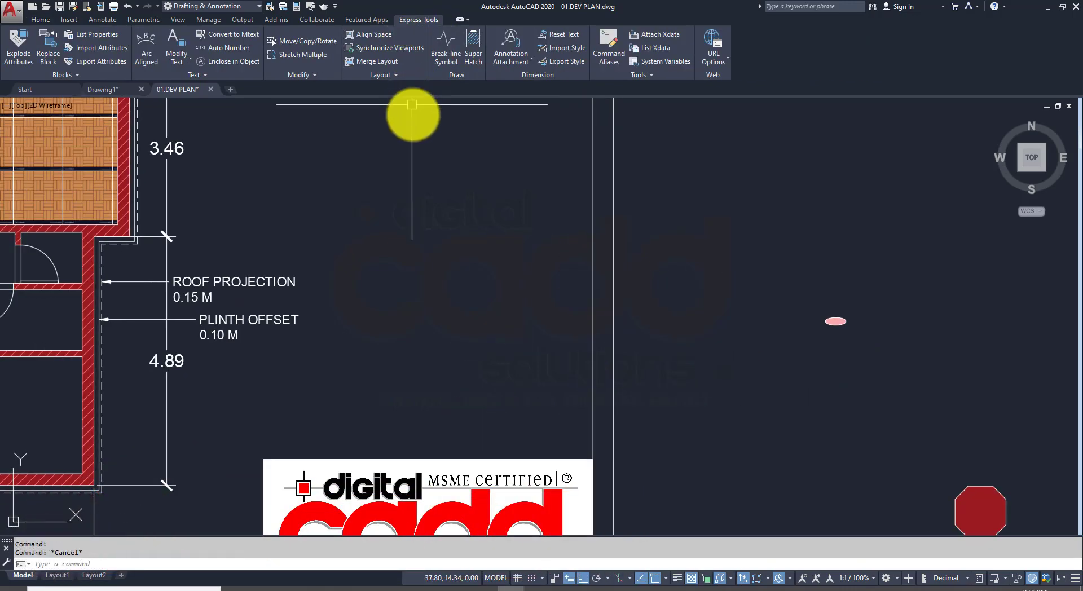
# Step: Start a Super Hatch that uses the MY TILES 2 pink ellipse block as its pattern
pyautogui.click(476, 53)
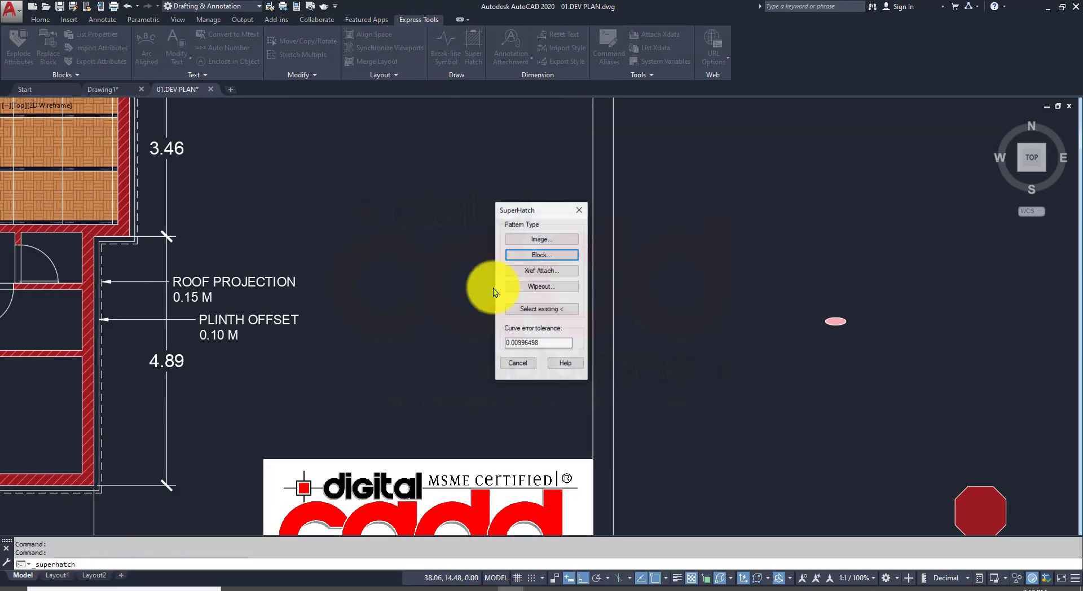
pyautogui.click(553, 253)
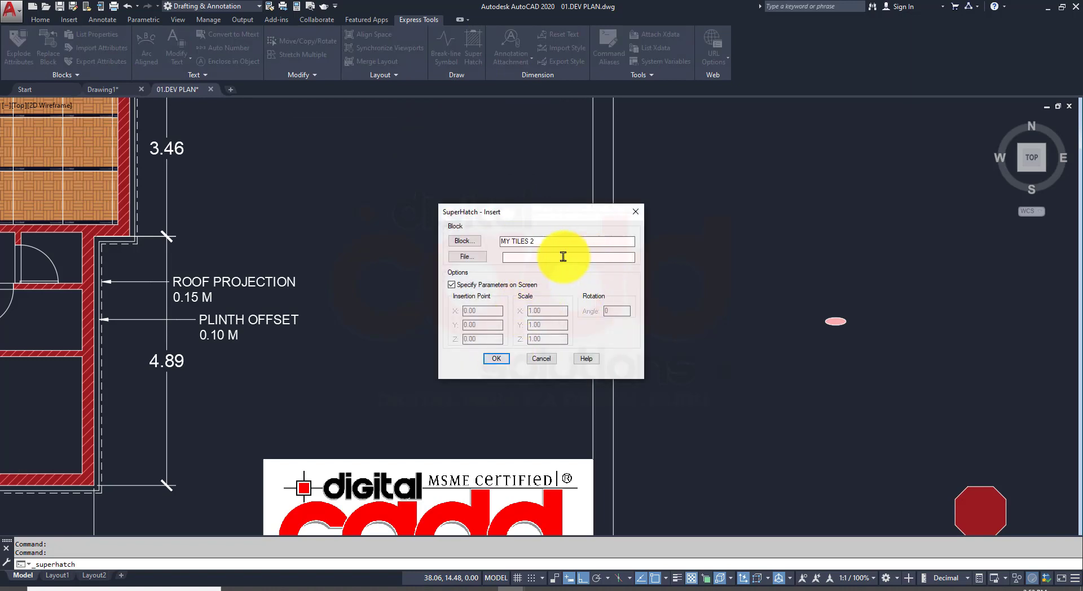
pyautogui.click(502, 359)
pyautogui.scroll(-6, 534, 375)
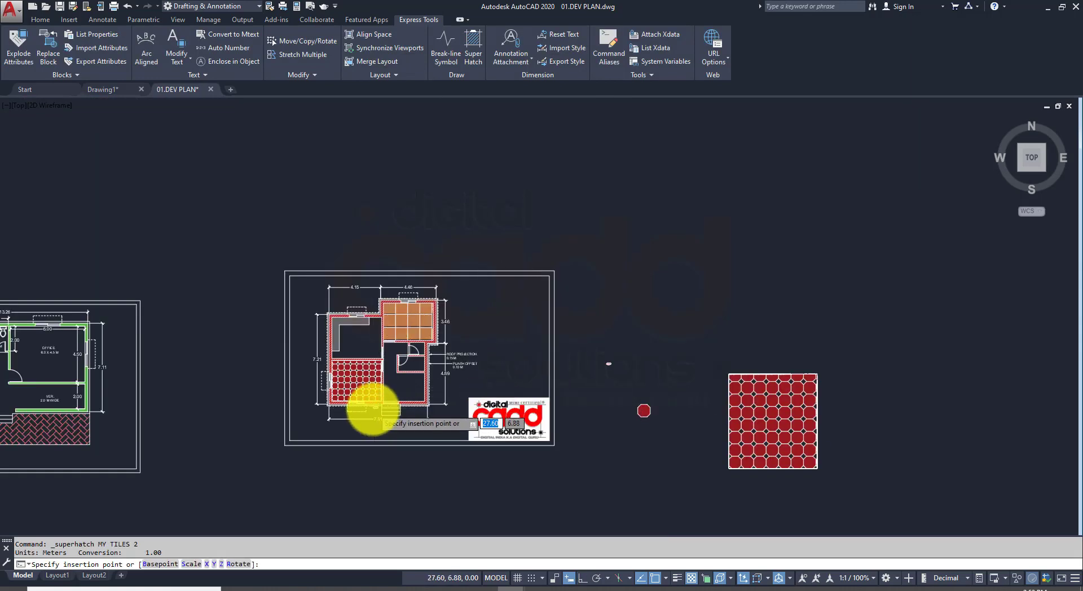
pyautogui.scroll(4, 373, 411)
pyautogui.scroll(4, 378, 395)
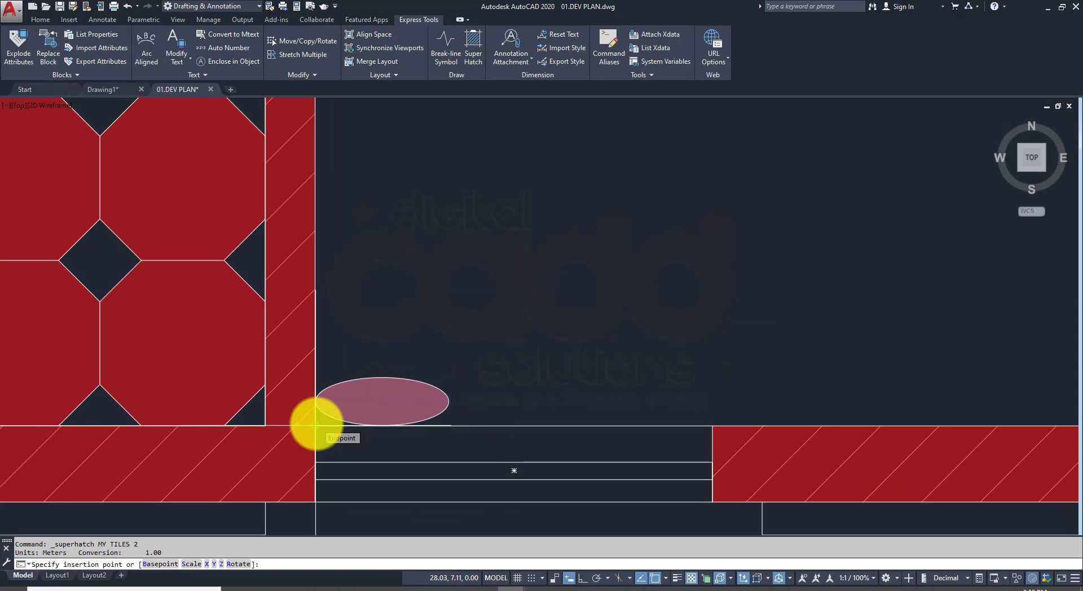
# Step: Place the ellipse block at the wall corner with X scale 0.5, equal Y scale, rotation 0
pyautogui.click(316, 424)
pyautogui.write('0.5')
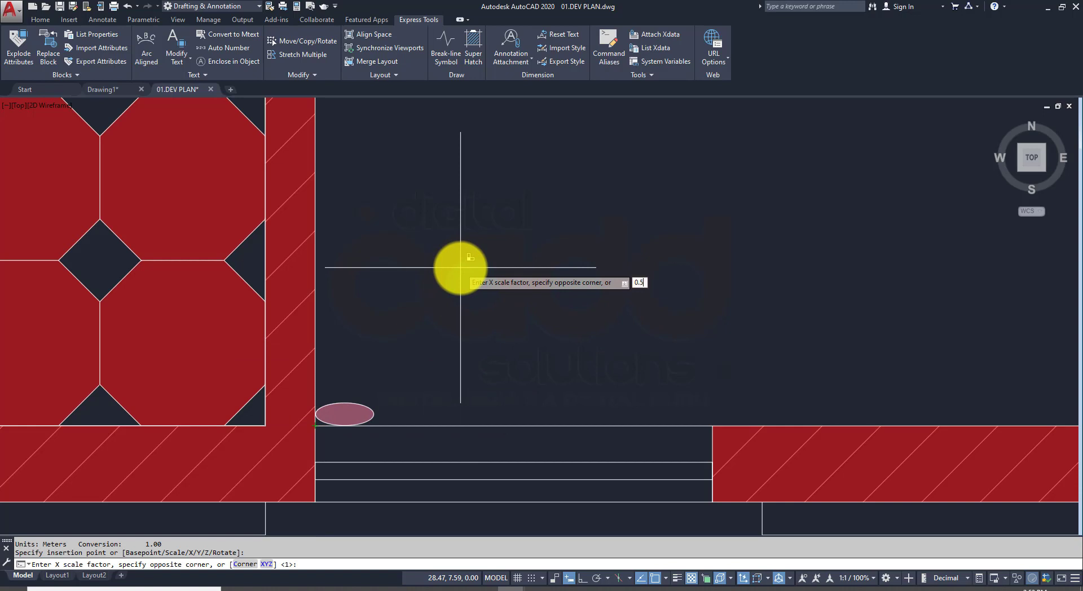
pyautogui.press('Return')
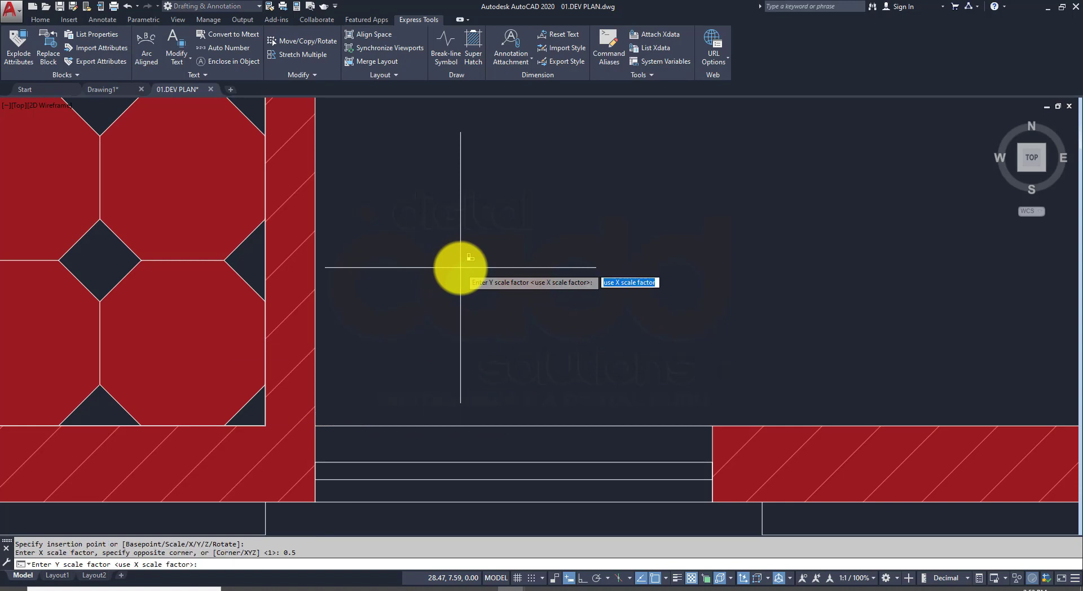
pyautogui.press('Return')
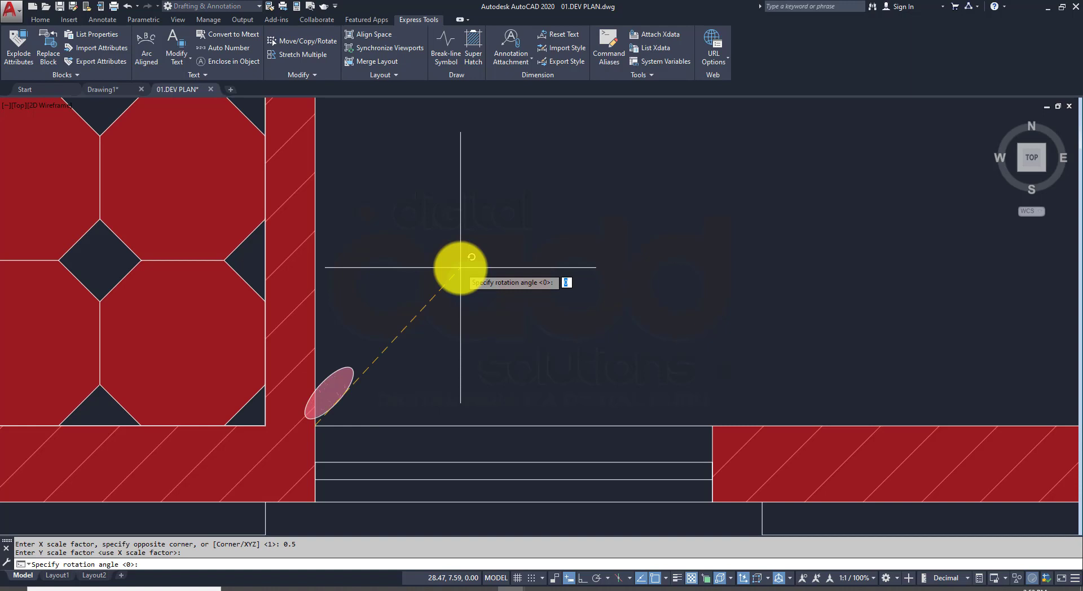
pyautogui.press('Return')
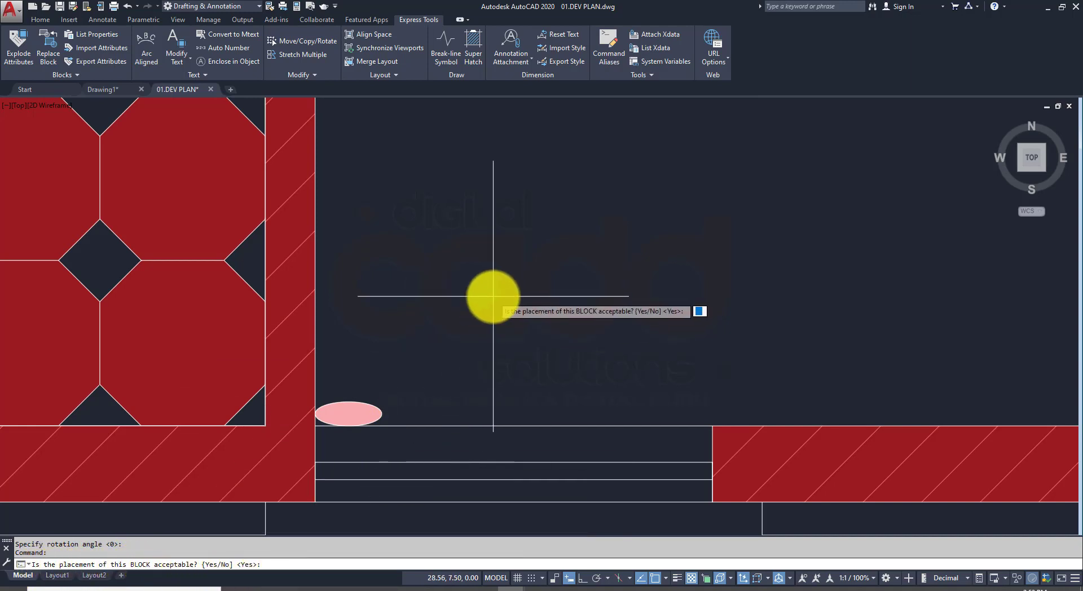
pyautogui.write('Y')
# Step: Accept the block placement and window around it to set the tile spacing
pyautogui.press('Return')
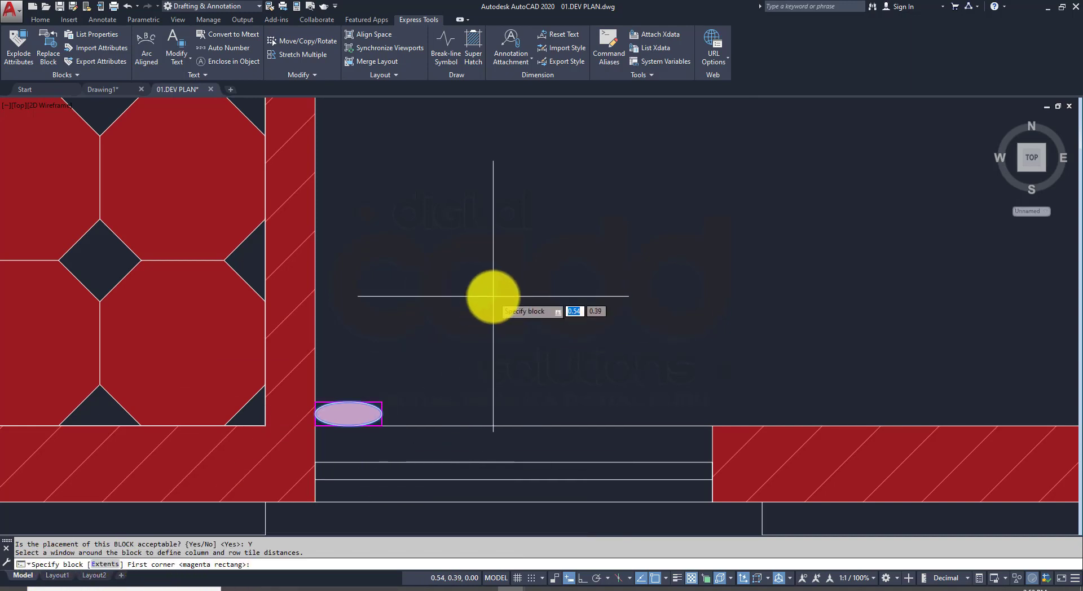
pyautogui.scroll(5, 333, 430)
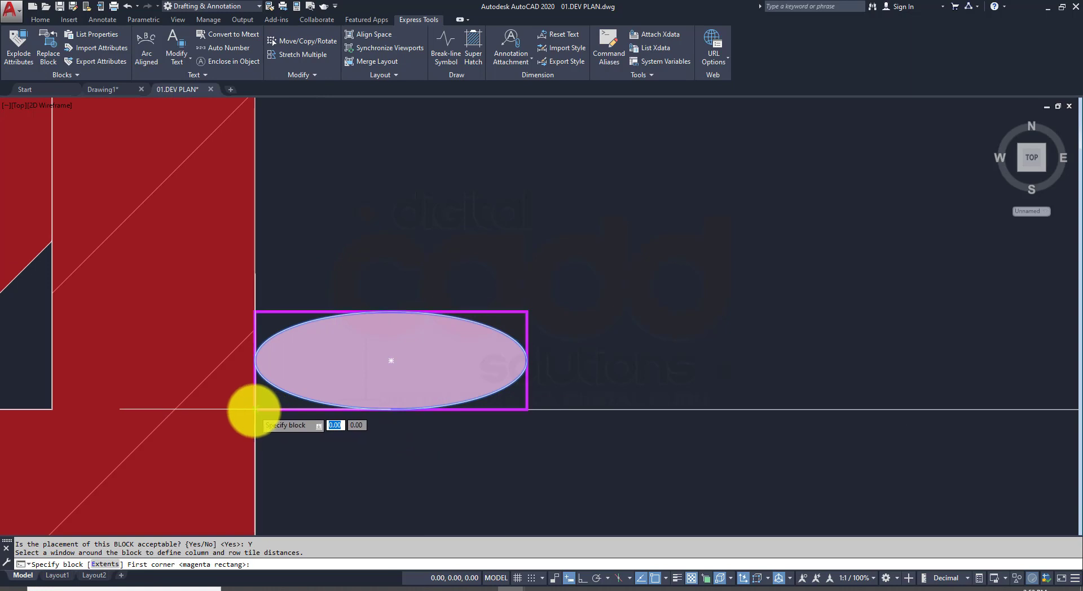
pyautogui.click(524, 320)
pyautogui.scroll(-5, 510, 367)
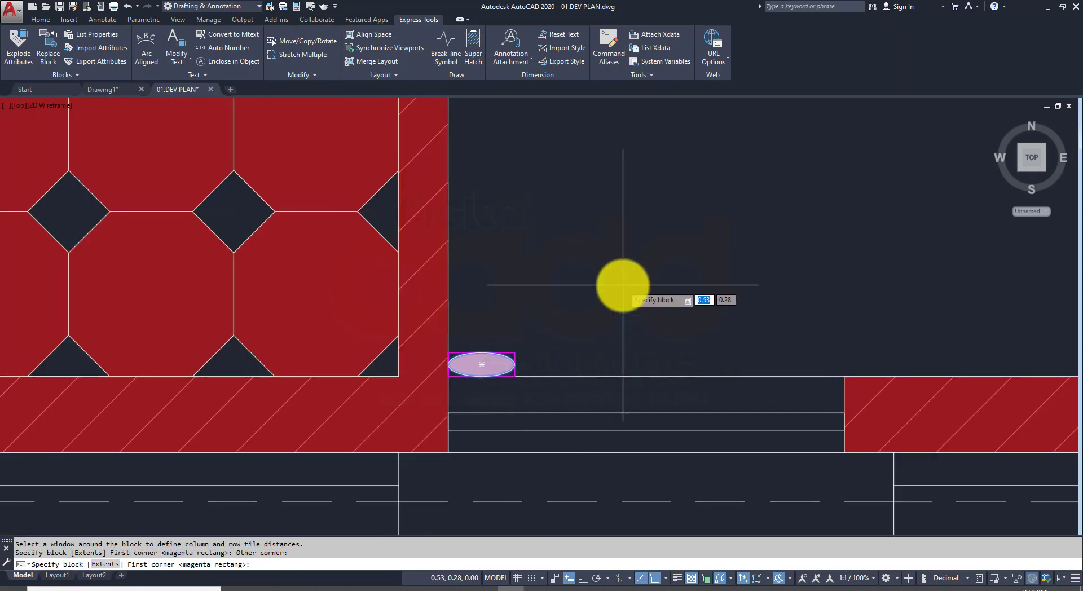
pyautogui.press('Return')
# Step: Pick inside the L-shaped room and confirm tiling despite the small tile size
pyautogui.scroll(-4, 643, 322)
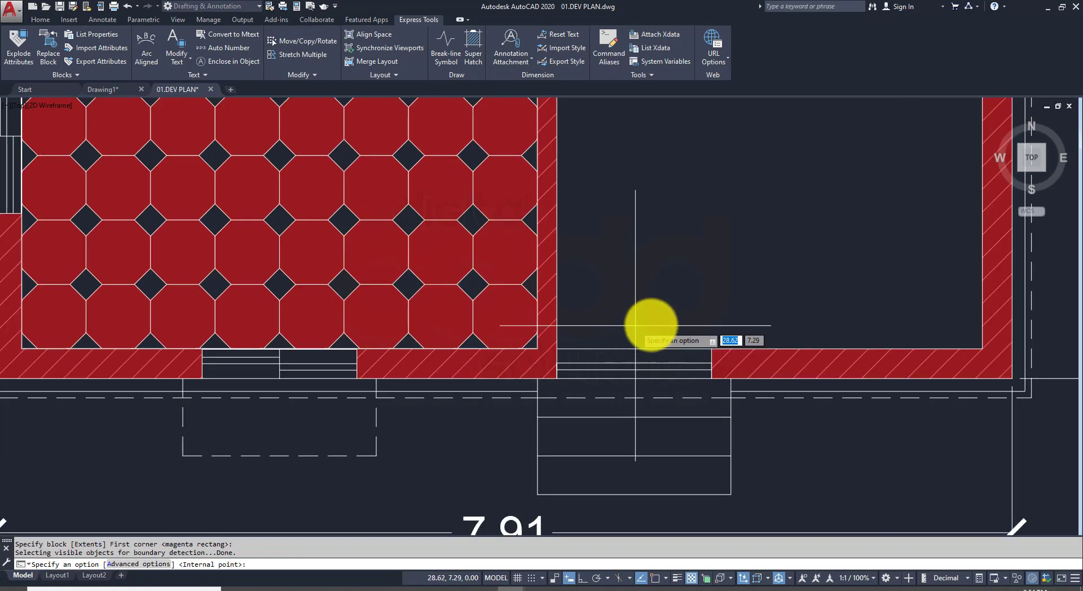
pyautogui.scroll(2, 459, 403)
pyautogui.scroll(2, 480, 412)
pyautogui.scroll(-2, 479, 409)
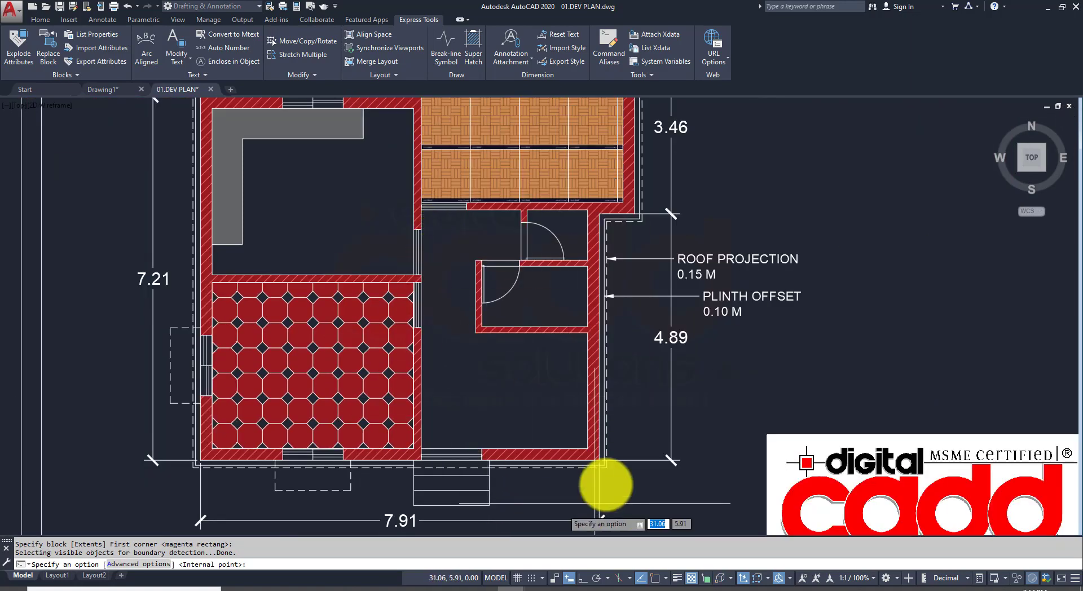
pyautogui.click(502, 374)
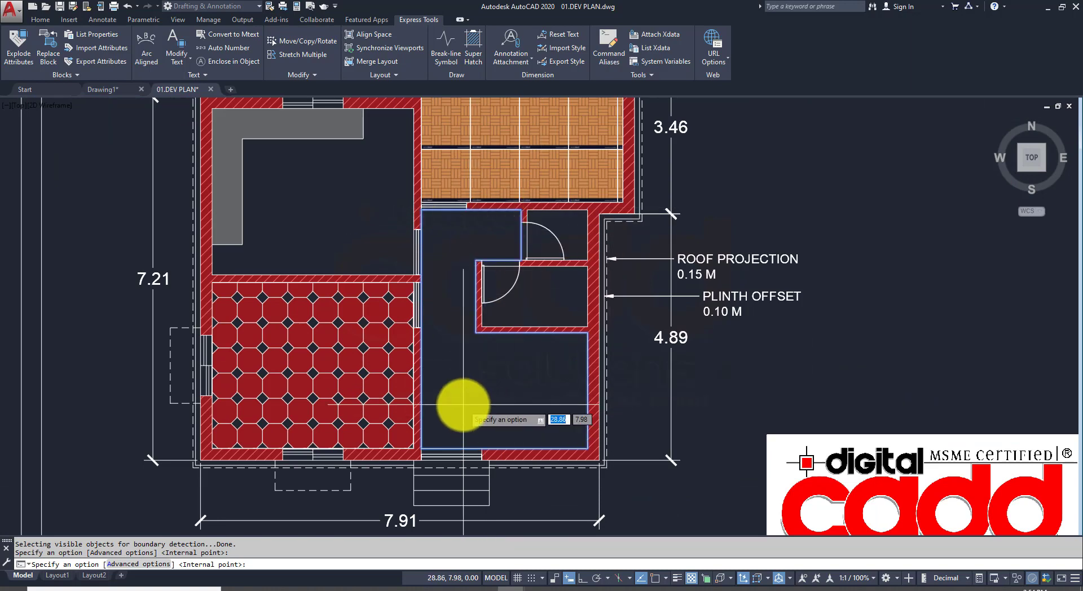
pyautogui.press('Return')
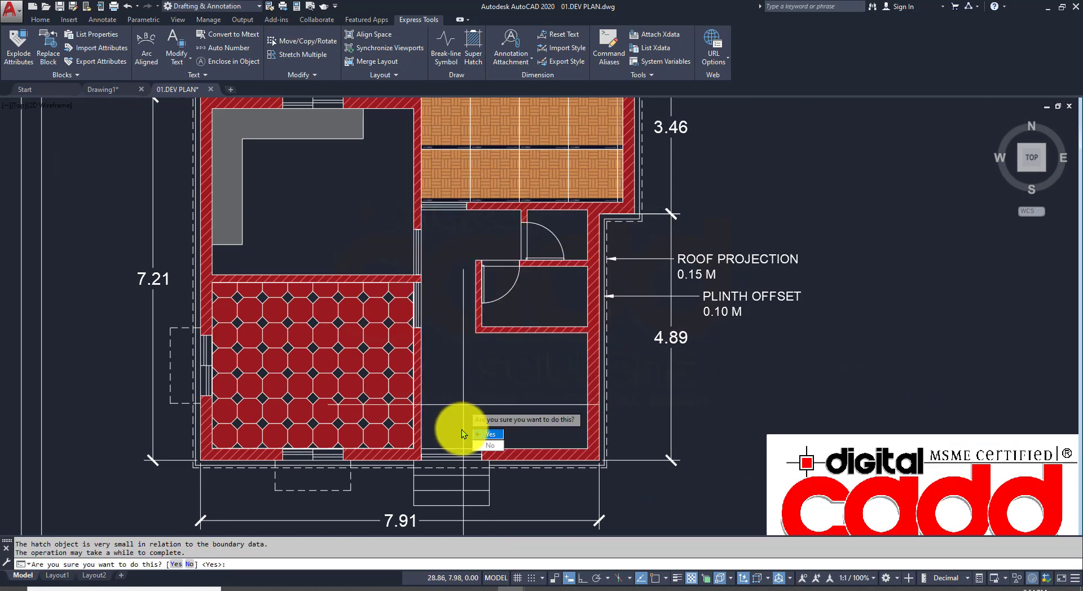
pyautogui.click(497, 434)
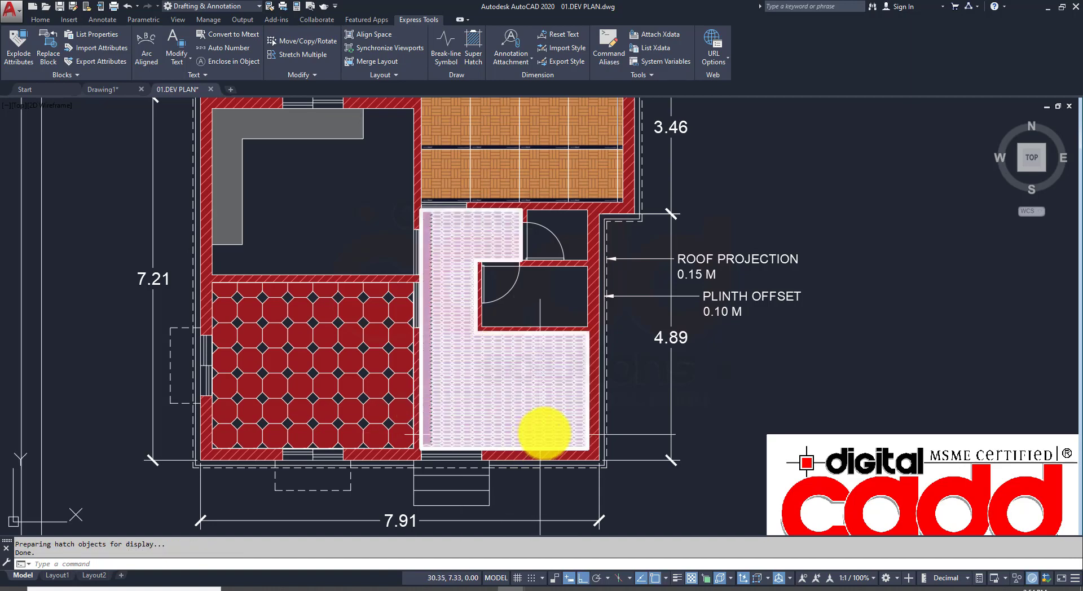
# Step: Zoom and pan to inspect the pink ellipse tiles in the L-shaped room
pyautogui.scroll(5, 537, 434)
pyautogui.scroll(5, 719, 425)
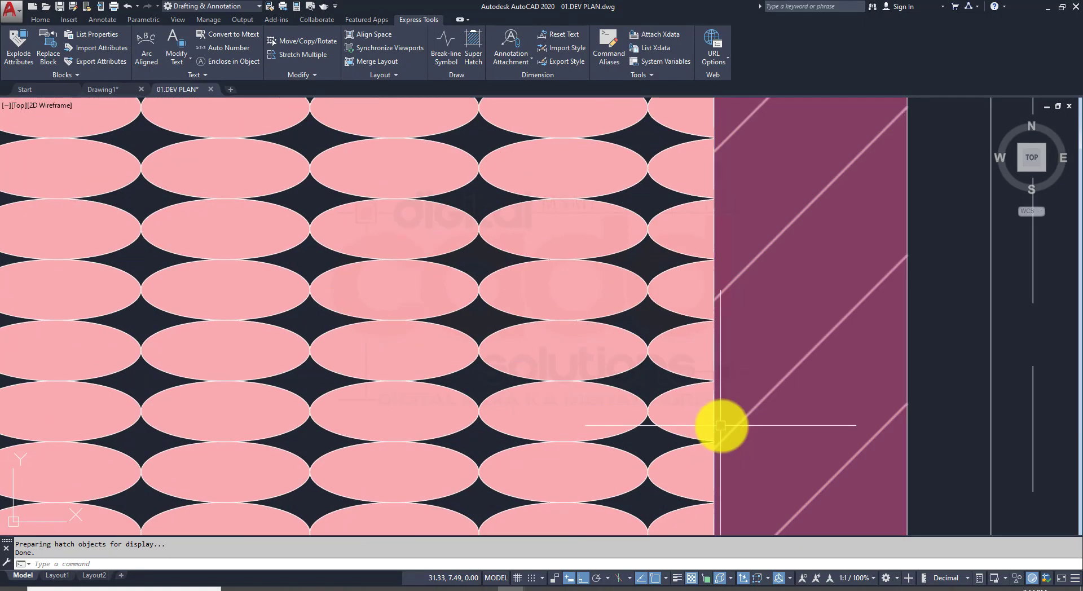
pyautogui.scroll(-3, 564, 395)
pyautogui.scroll(-3, 418, 362)
pyautogui.scroll(-3, 430, 367)
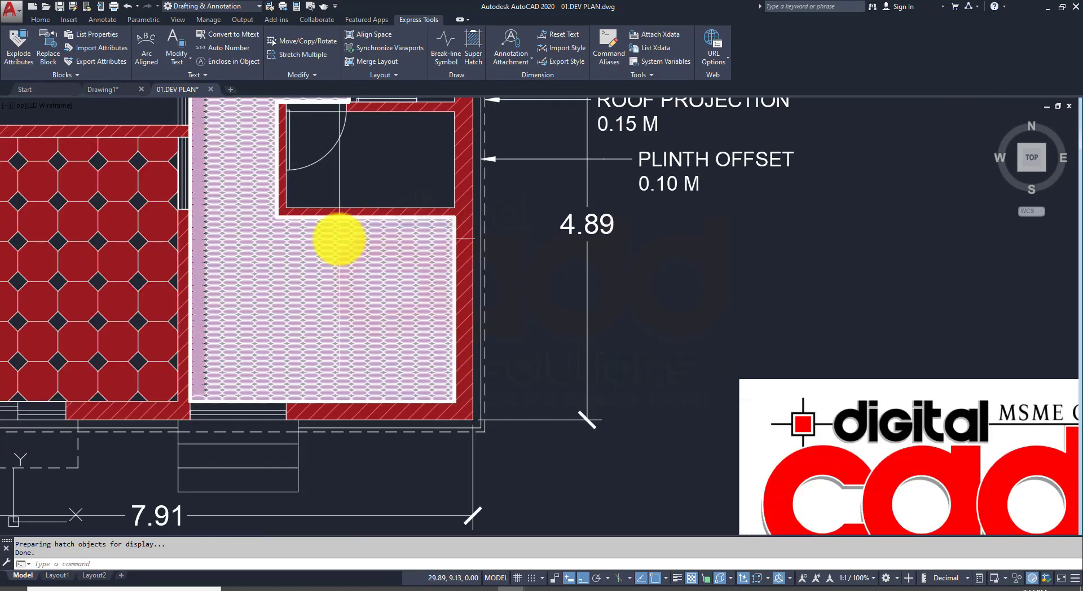
pyautogui.moveTo(339, 237); pyautogui.dragTo(435, 315, button='middle')
pyautogui.scroll(2, 375, 278)
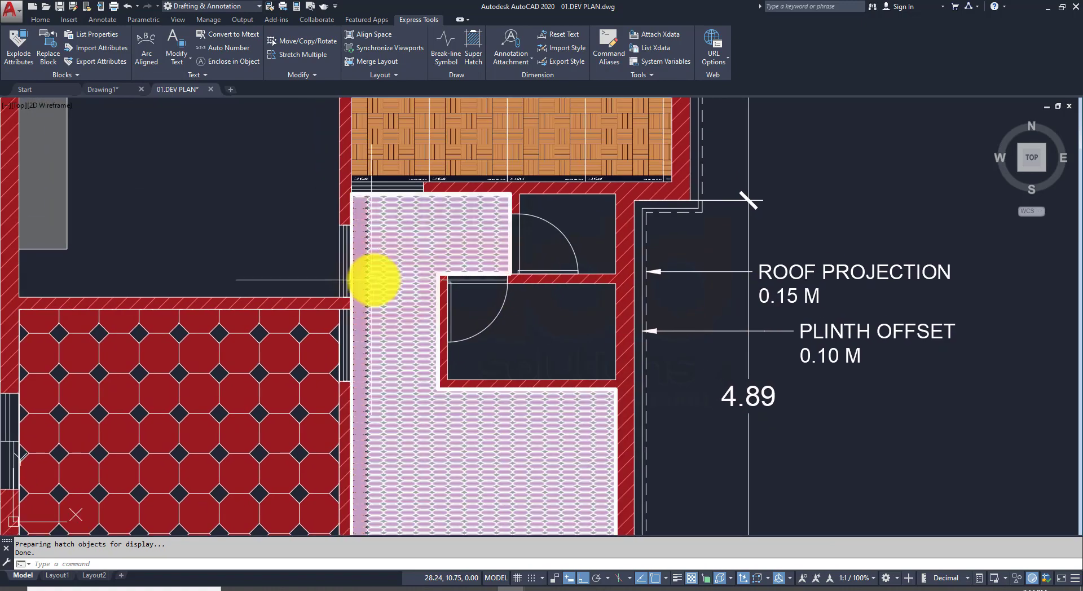
pyautogui.scroll(5, 375, 278)
pyautogui.scroll(-2, 374, 278)
pyautogui.scroll(-2, 407, 343)
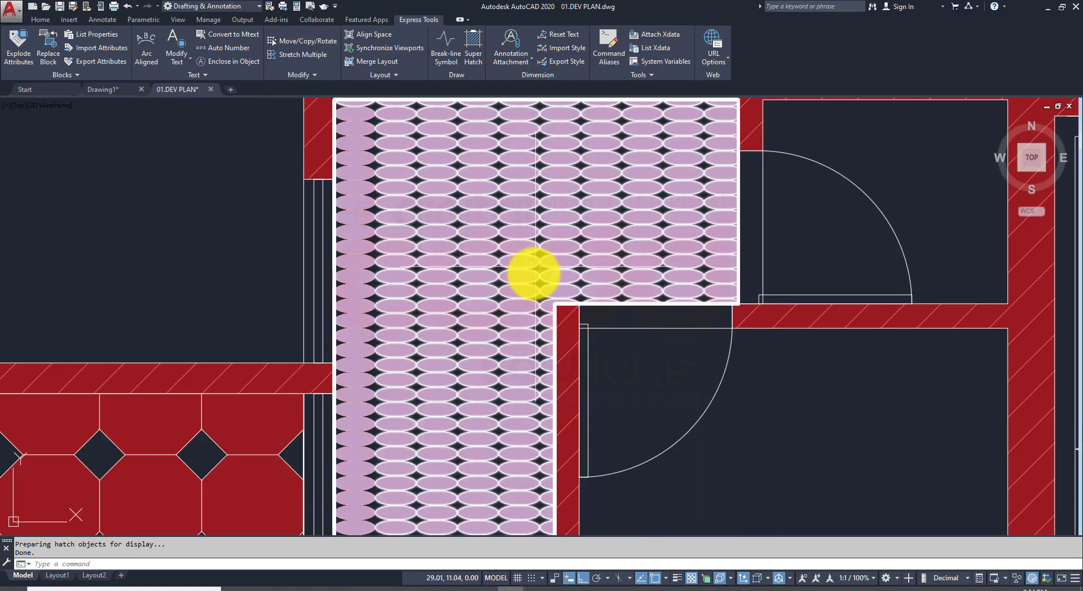
# Step: Bring both tiled rooms into view and select the pink ellipse hatch
pyautogui.moveTo(532, 273); pyautogui.dragTo(507, 260, button='middle')
pyautogui.scroll(-2, 508, 262)
pyautogui.scroll(-2, 524, 271)
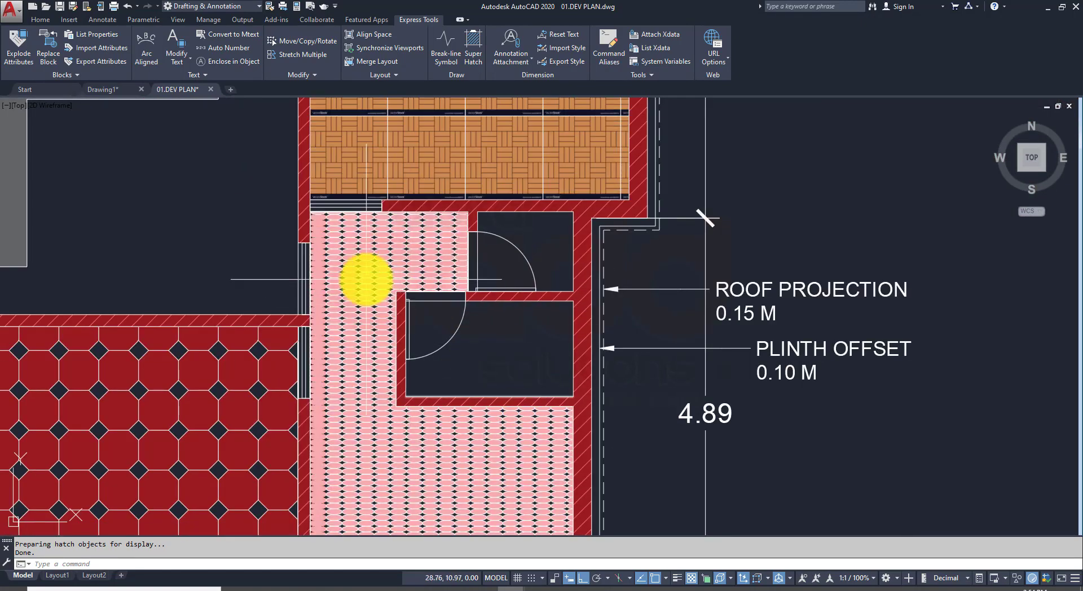
pyautogui.scroll(1, 544, 277)
pyautogui.moveTo(545, 277); pyautogui.dragTo(600, 33, button='middle')
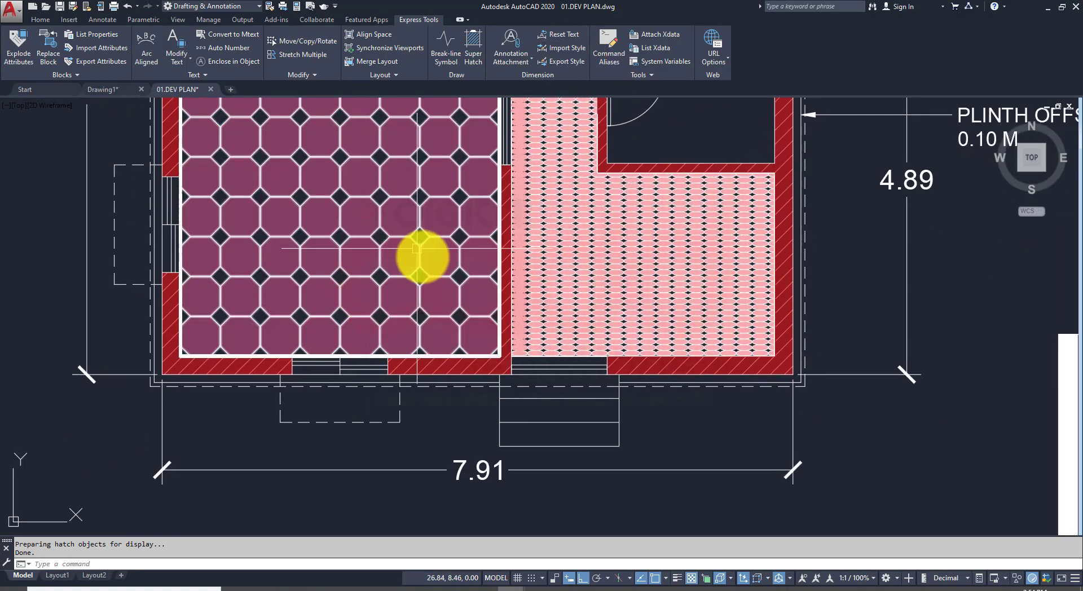
pyautogui.click(658, 293)
# Step: Delete the pink ellipse hatch and pan over to the lone red octagon sample
pyautogui.press('Delete')
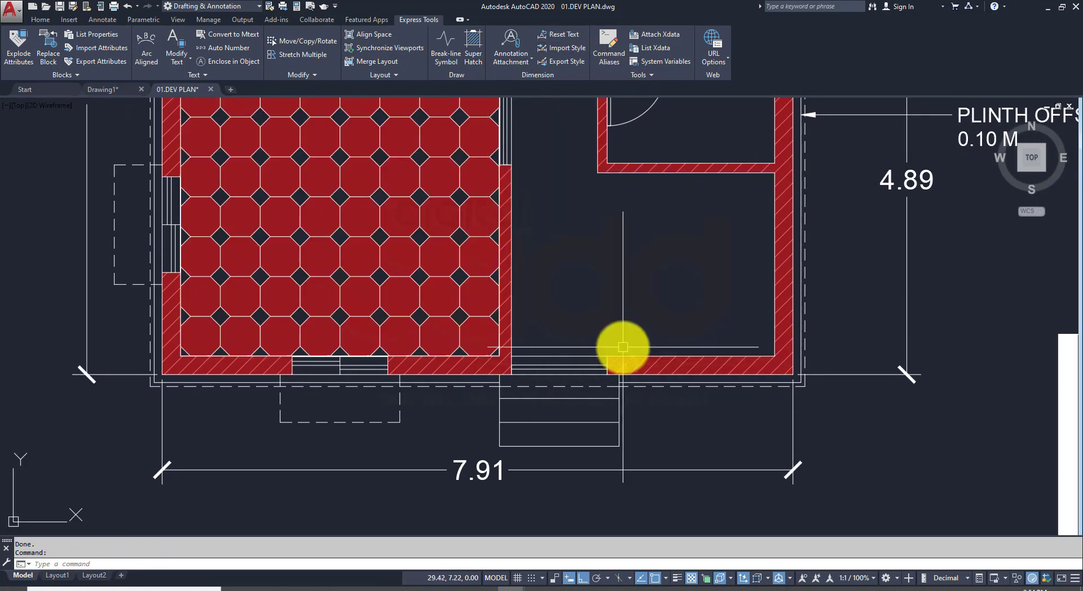
pyautogui.scroll(-2, 623, 347)
pyautogui.moveTo(390, 353); pyautogui.dragTo(162, 317, button='middle')
pyautogui.scroll(-5, 339, 328)
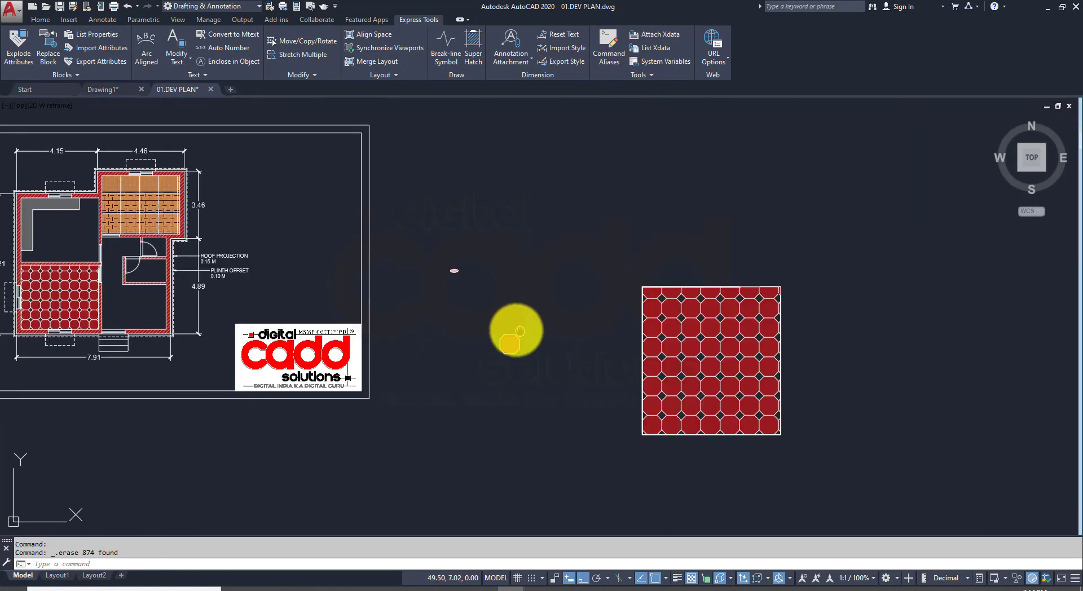
pyautogui.moveTo(516, 333); pyautogui.dragTo(340, 306, button='middle')
pyautogui.scroll(8, 445, 358)
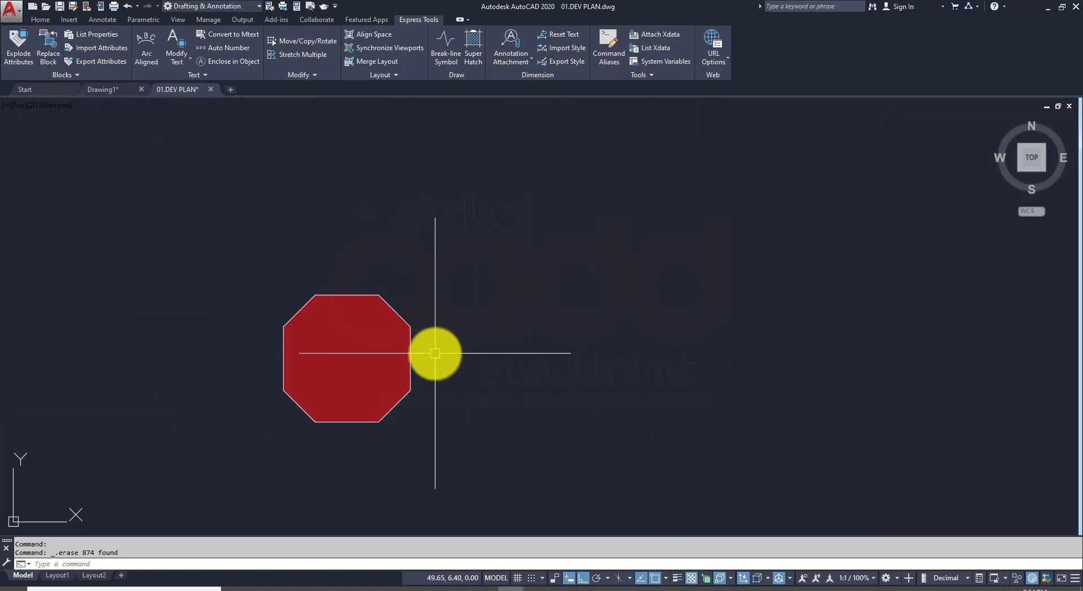
pyautogui.moveTo(435, 355)
pyautogui.mouseDown(button='middle')
pyautogui.moveTo(396, 401)
pyautogui.moveTo(316, 395)
pyautogui.mouseUp(button='middle')
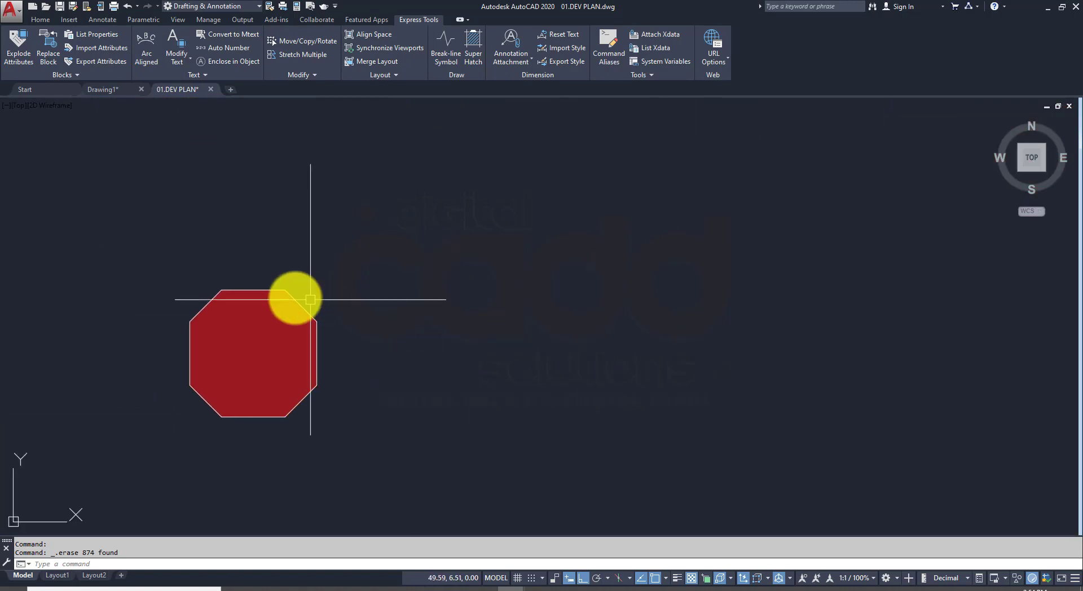
# Step: Draw a 1 by 1 rectangle with 0.3 filleted corners right of the red octagon
pyautogui.click(40, 19)
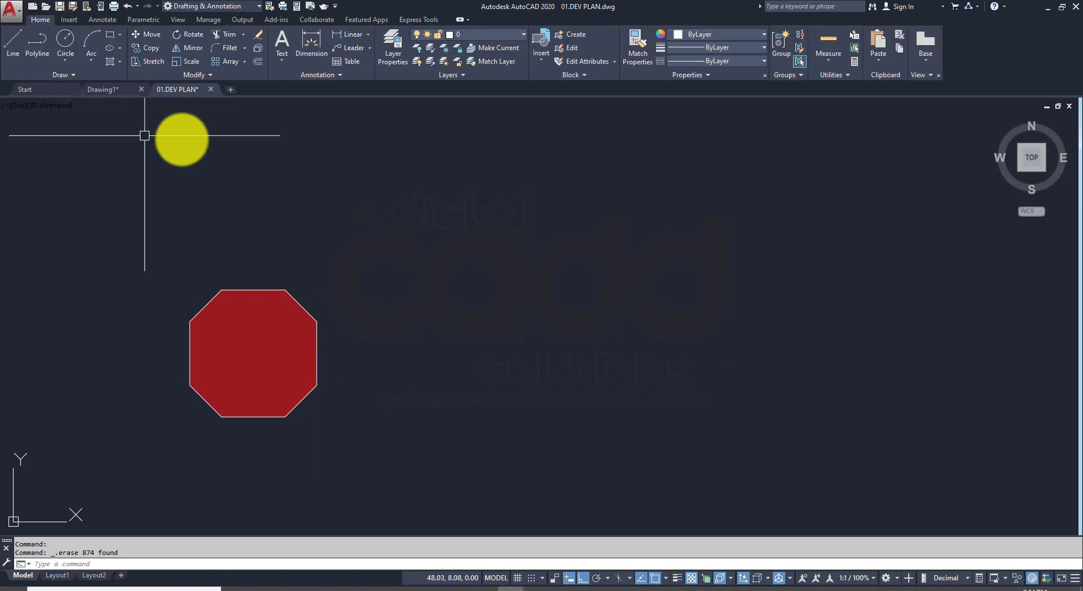
pyautogui.click(112, 35)
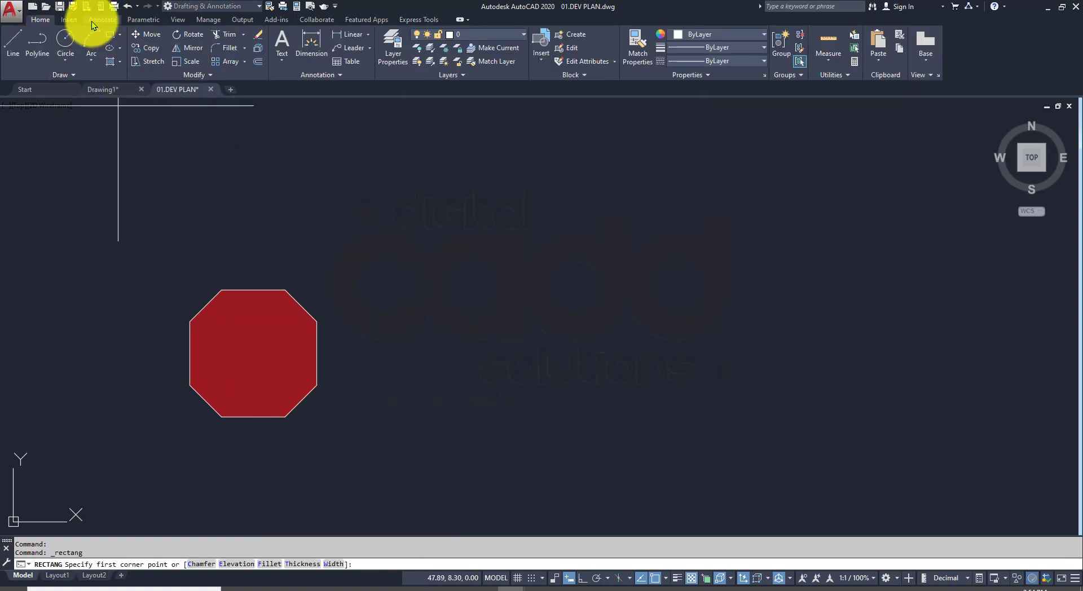
pyautogui.click(270, 565)
pyautogui.write('0.3')
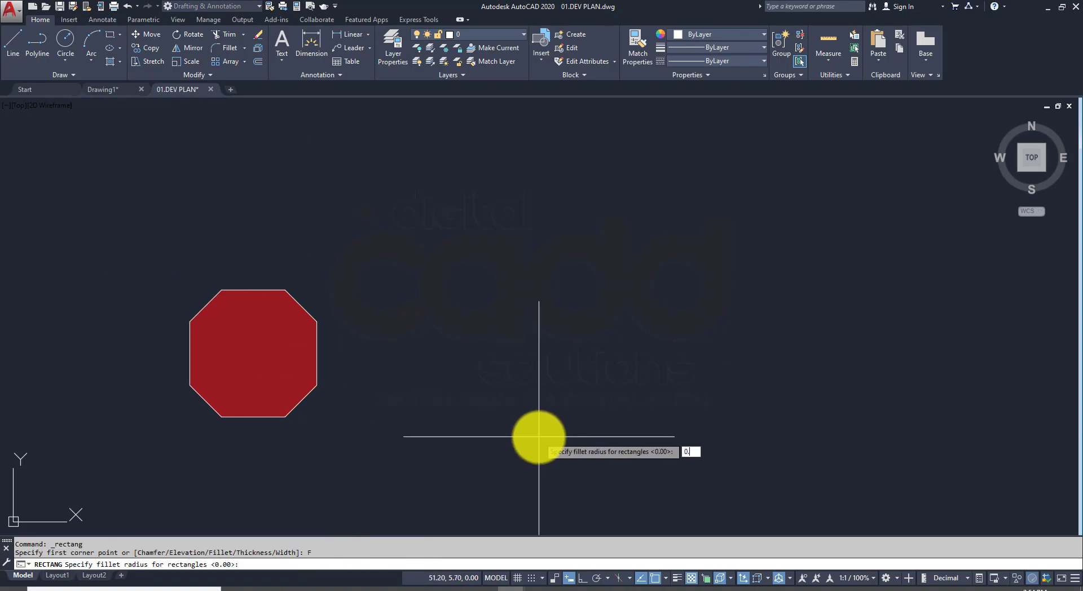
pyautogui.press('Return')
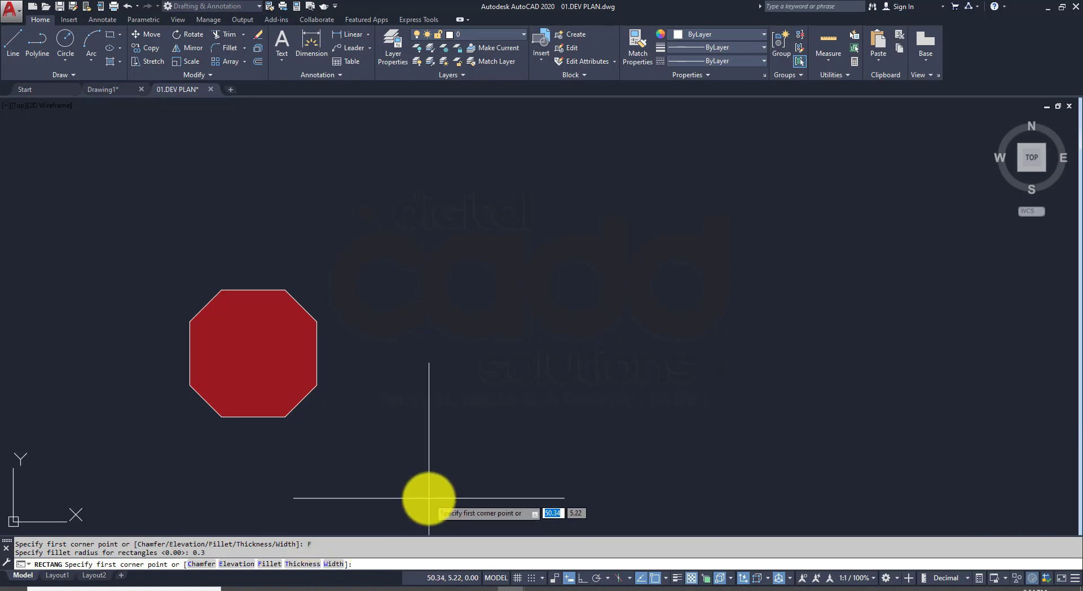
pyautogui.click(525, 479)
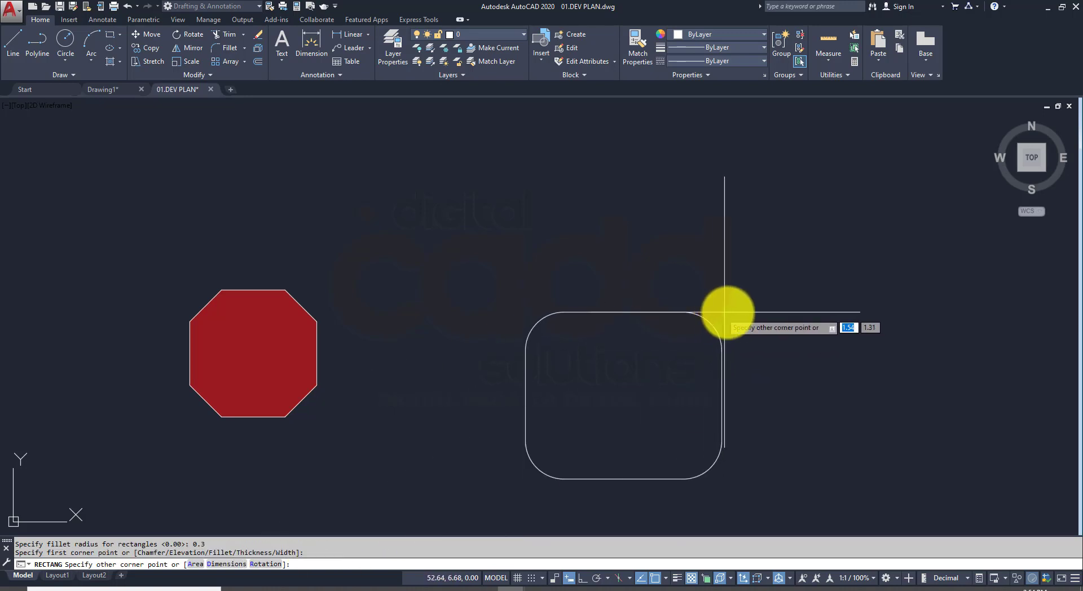
pyautogui.write('1')
pyautogui.press('Tab')
pyautogui.write('1')
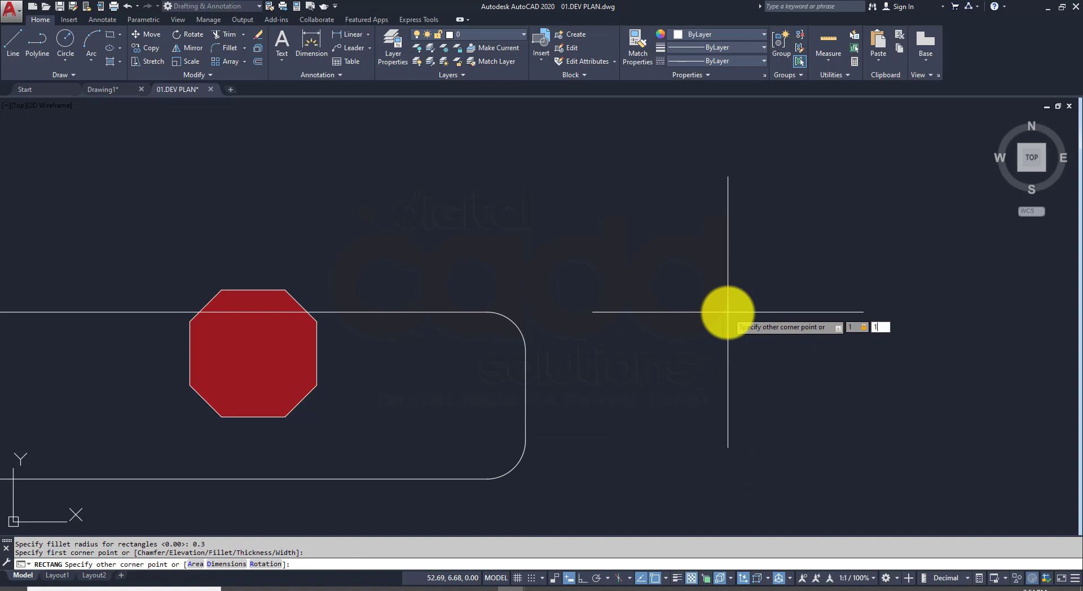
pyautogui.press('Return')
pyautogui.scroll(-4, 648, 374)
pyautogui.scroll(-2, 656, 375)
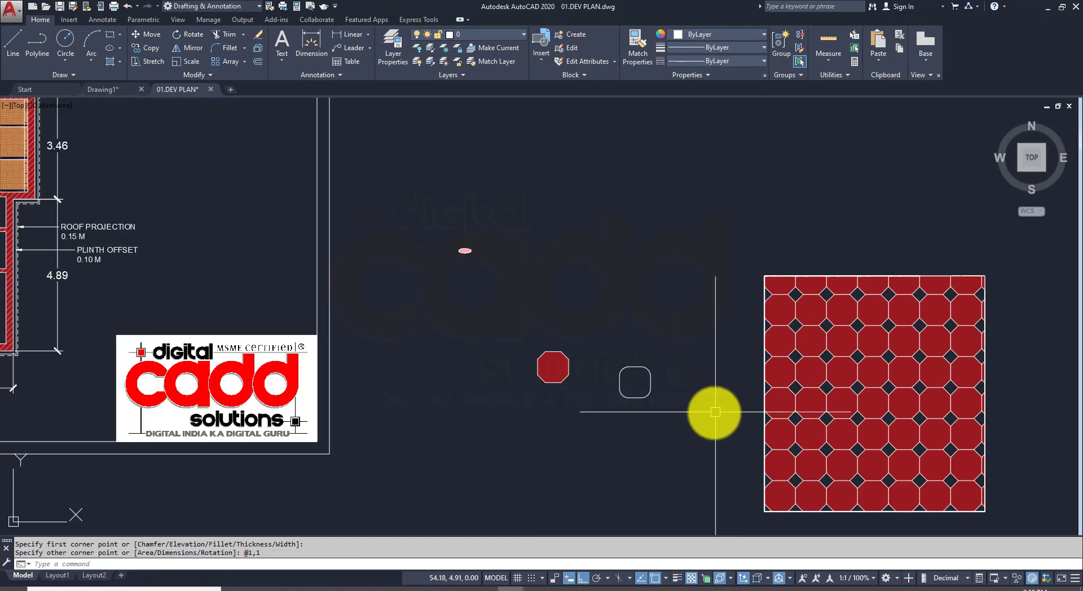
pyautogui.scroll(-2, 605, 398)
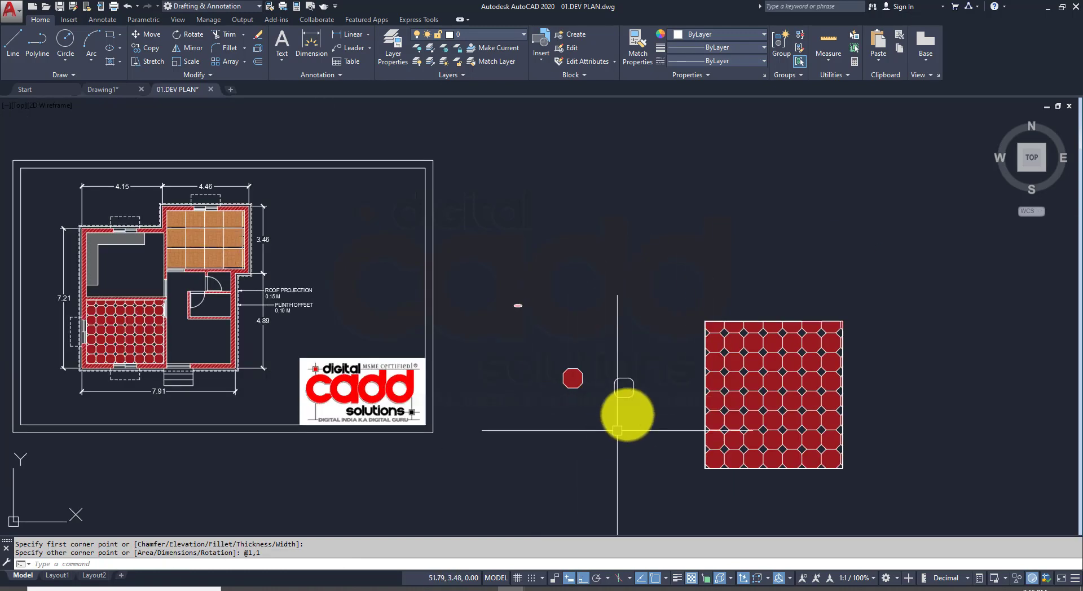
# Step: Erase the red octagon tile pattern from the square outline
pyautogui.moveTo(713, 460); pyautogui.dragTo(597, 415, button='middle')
pyautogui.click(653, 350)
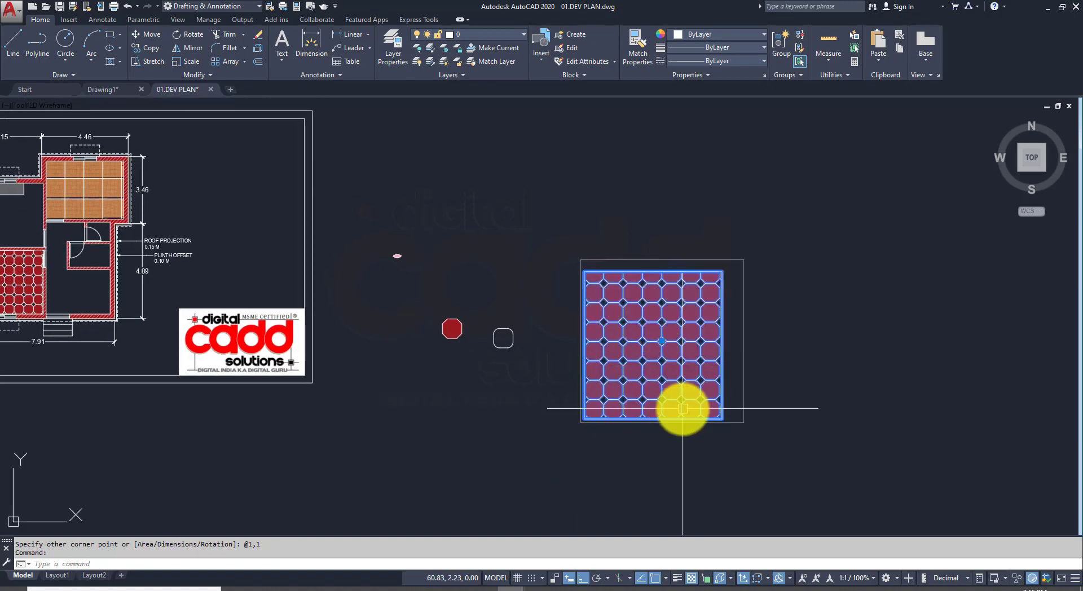
pyautogui.press('Delete')
pyautogui.scroll(4, 511, 360)
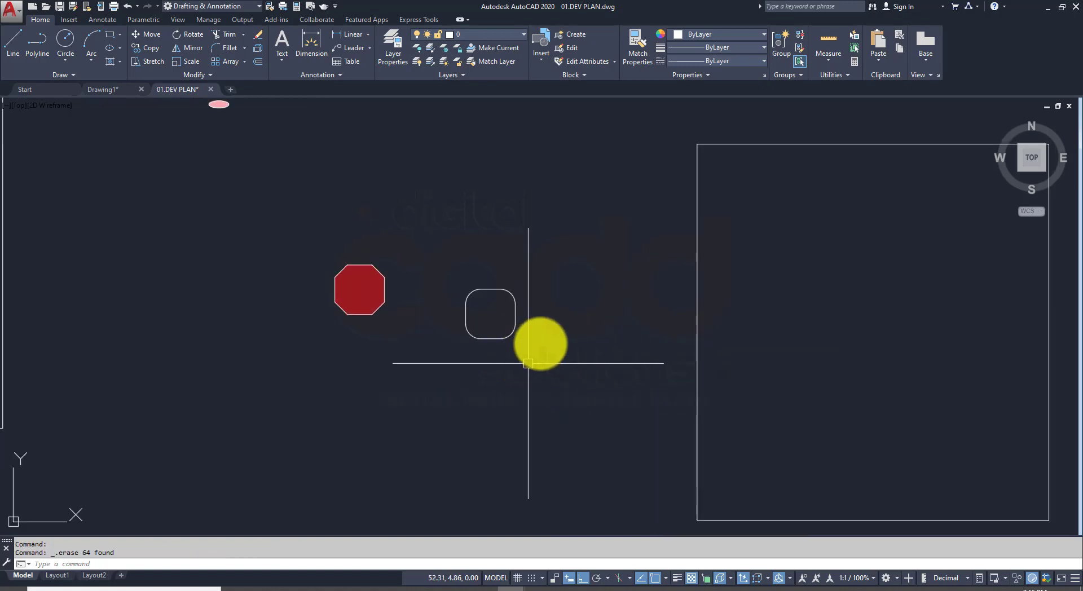
# Step: Fill the rounded rectangle with an orange (248,153,30) to black gradient hatch
pyautogui.click(119, 61)
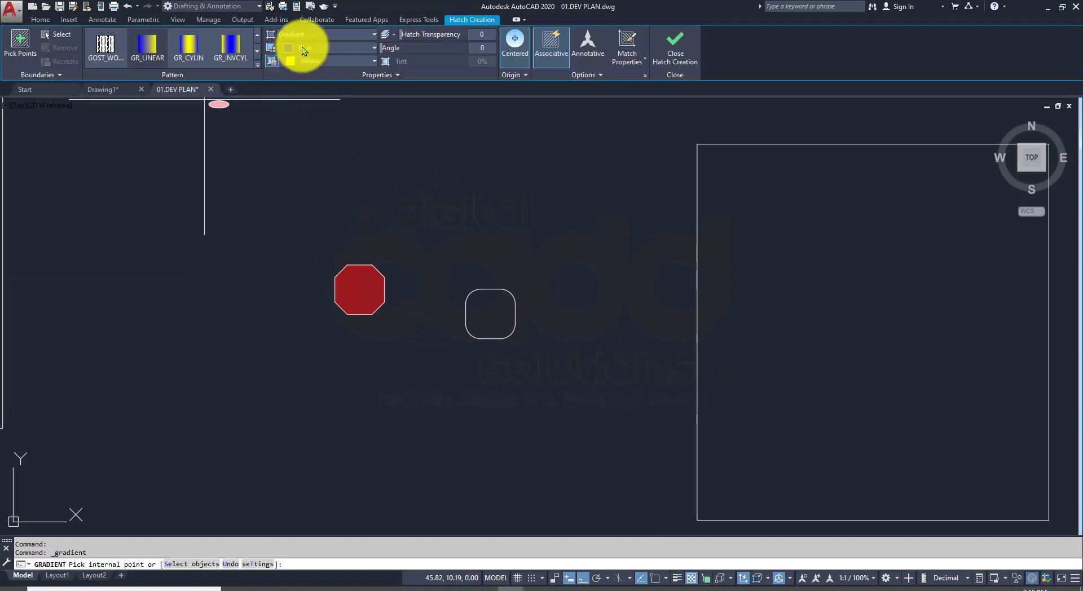
pyautogui.click(302, 46)
pyautogui.click(314, 95)
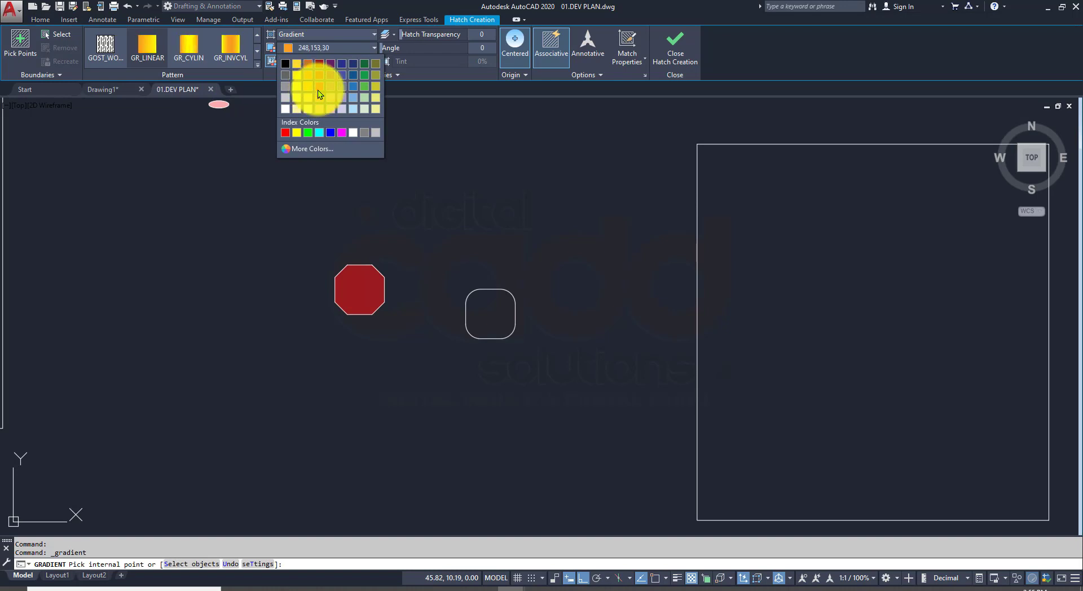
pyautogui.click(501, 306)
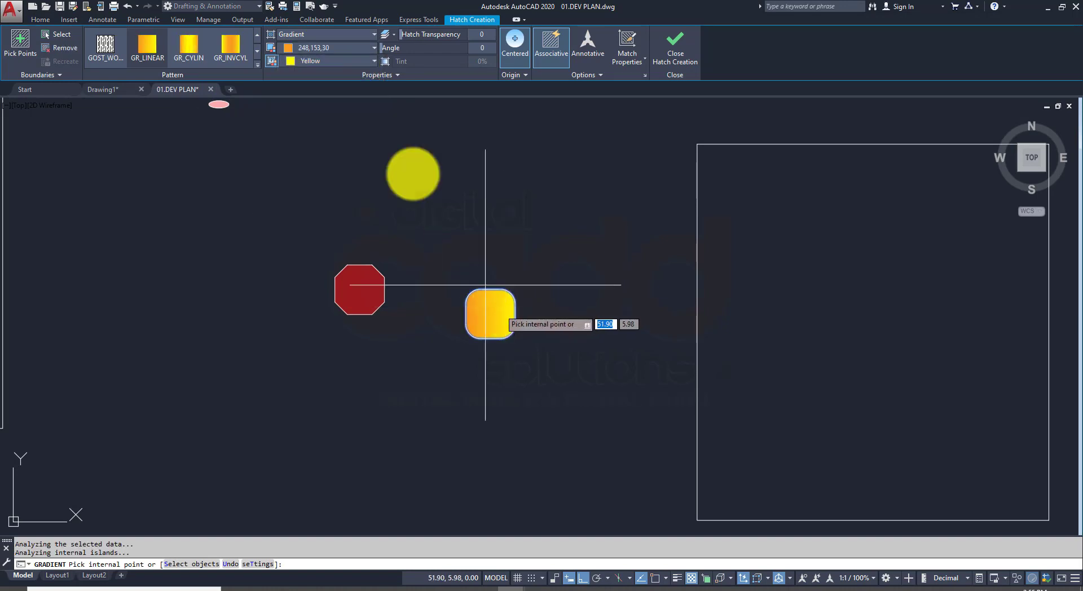
pyautogui.click(300, 62)
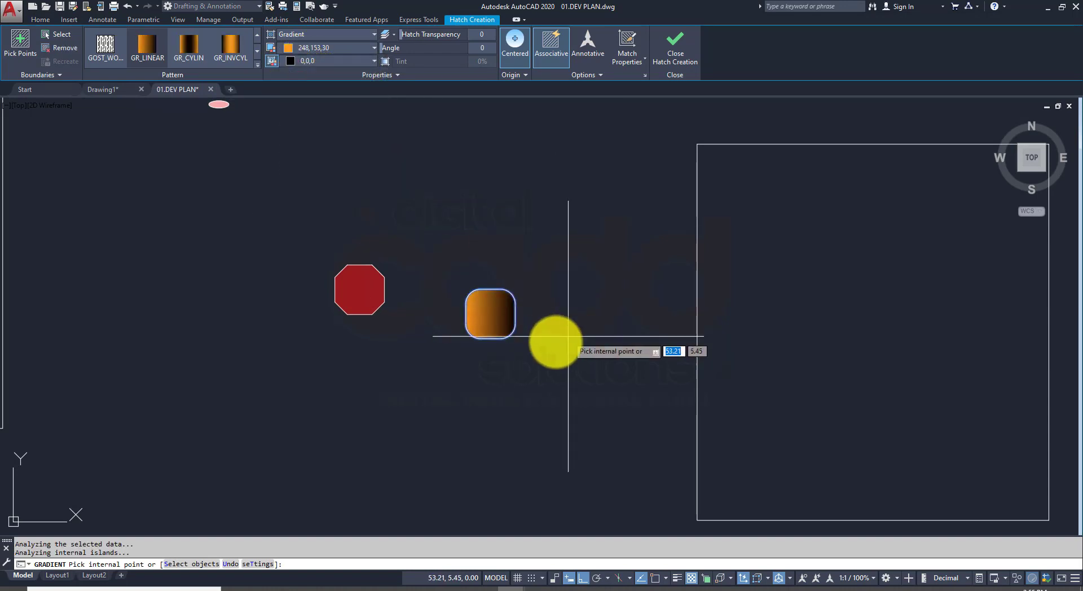
pyautogui.press('Return')
# Step: Select the gradient fill together with its rounded outline
pyautogui.moveTo(562, 341)
pyautogui.mouseDown(button='middle')
pyautogui.moveTo(382, 348)
pyautogui.moveTo(450, 375)
pyautogui.mouseUp(button='middle')
pyautogui.scroll(4, 349, 327)
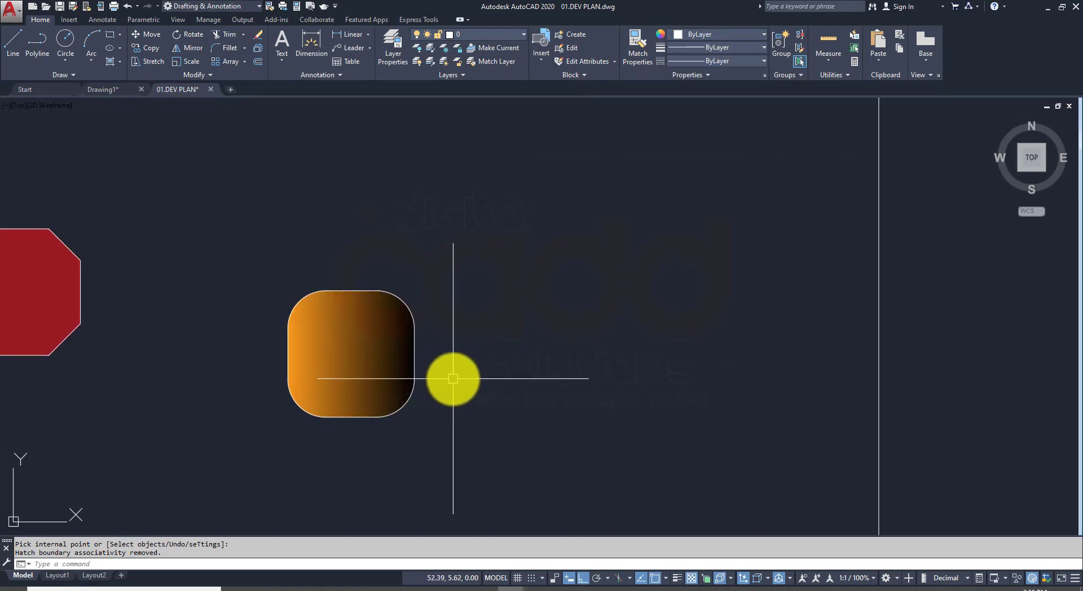
pyautogui.click(450, 244)
pyautogui.click(333, 380)
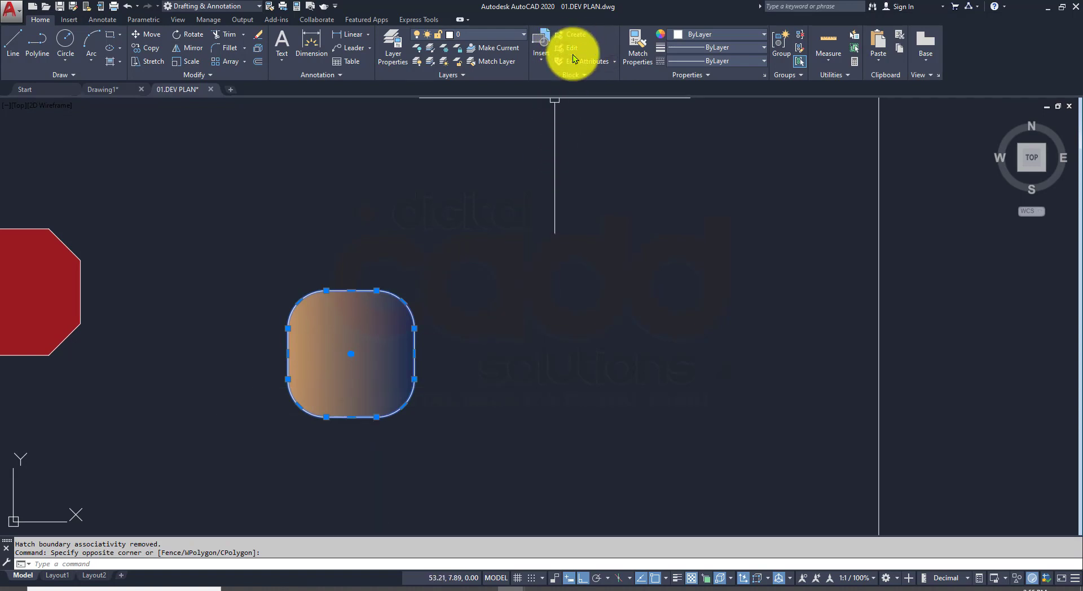
# Step: Make the gradient tile and outline a block named 'MY TILE3' based at its lower-left corner
pyautogui.click(574, 35)
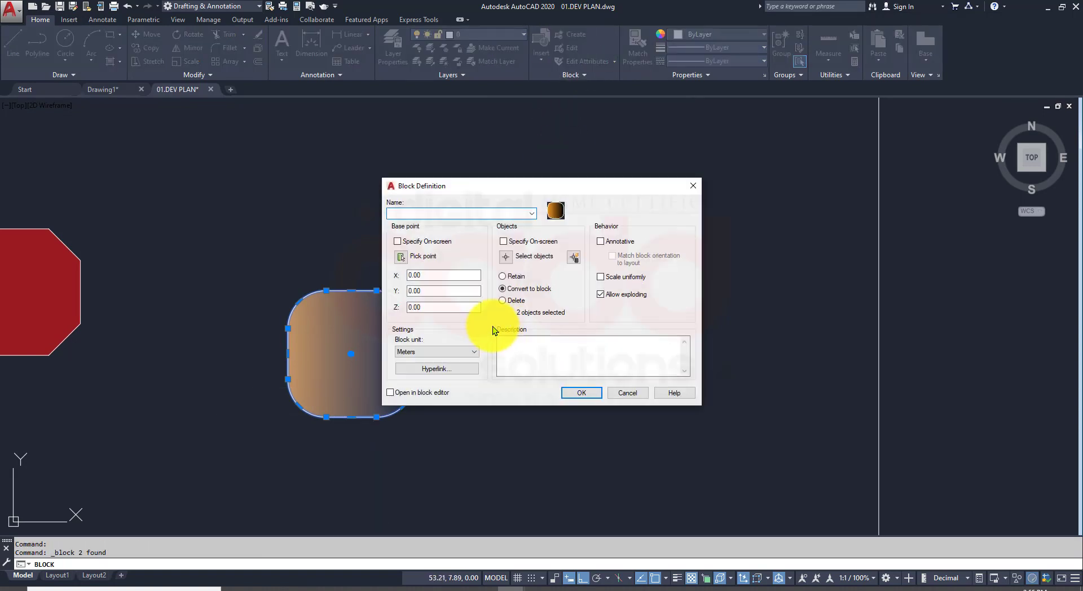
pyautogui.write('MY')
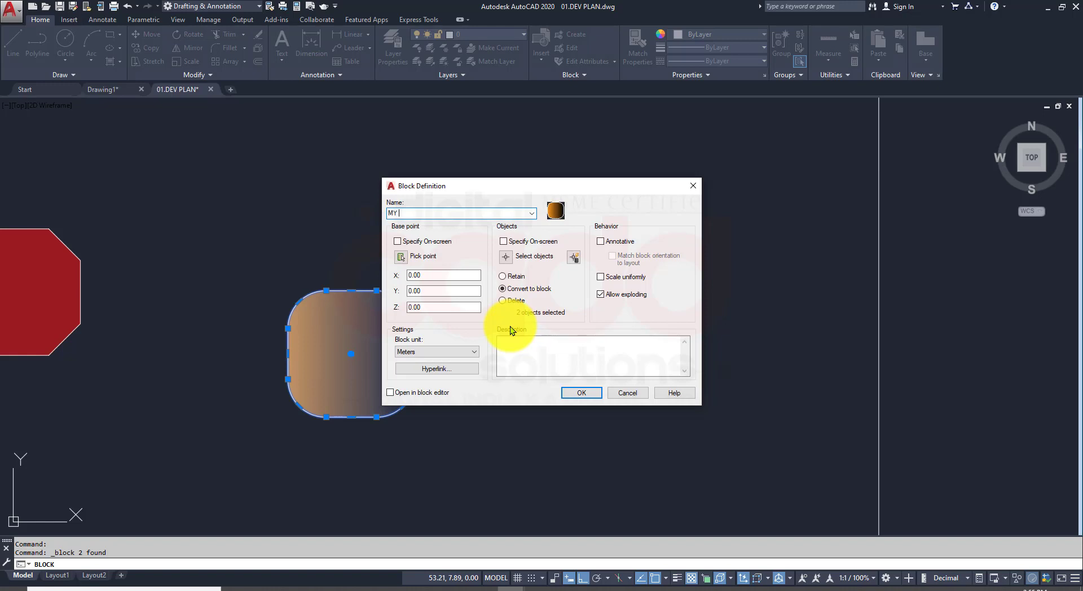
pyautogui.write(' TILE')
pyautogui.write('3')
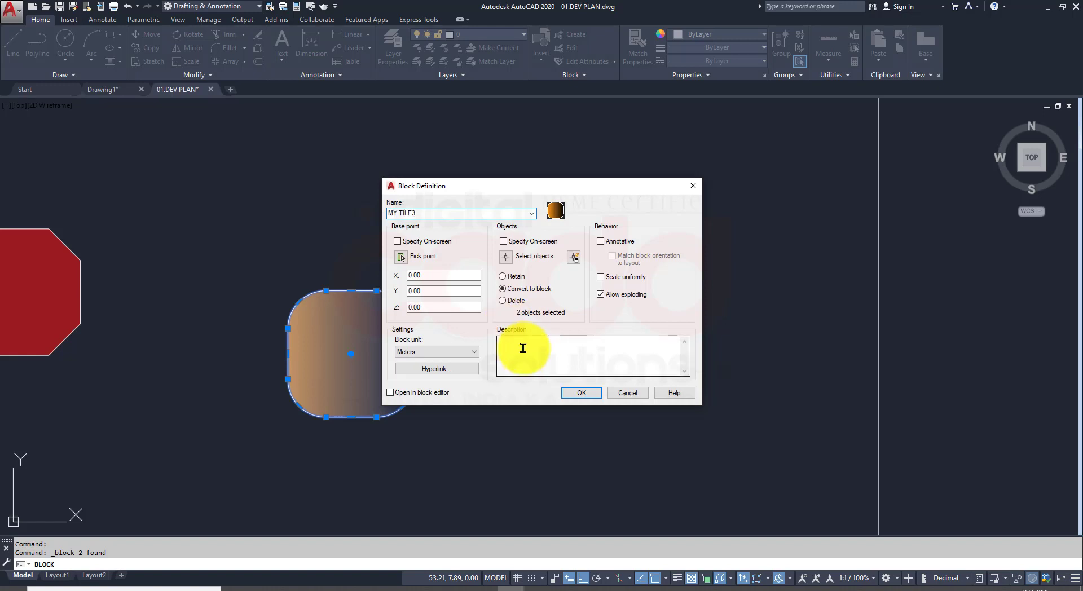
pyautogui.click(507, 261)
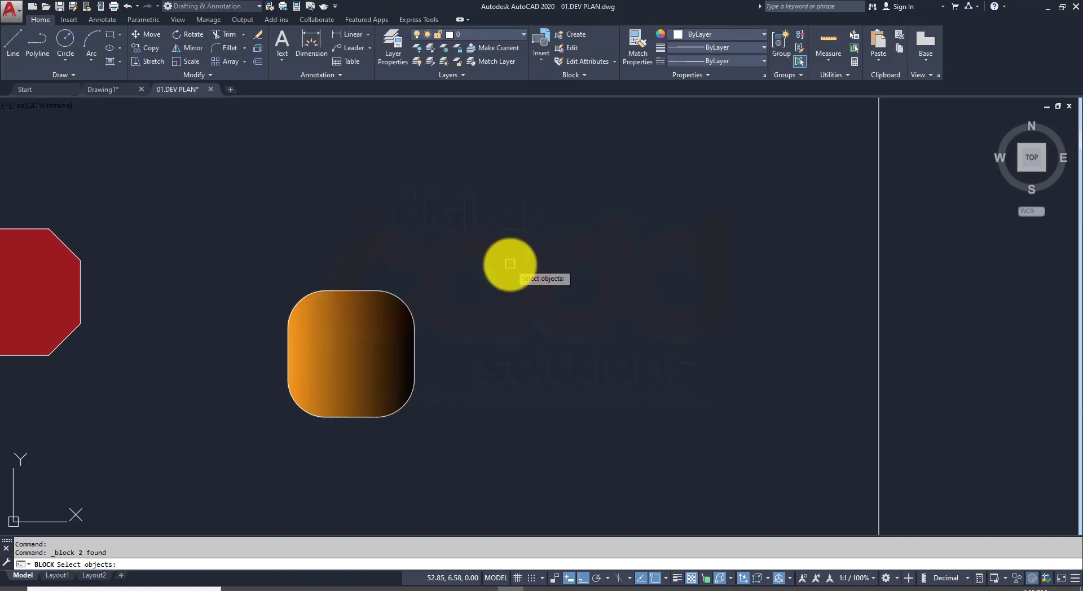
pyautogui.click(469, 216)
pyautogui.click(275, 485)
pyautogui.rightClick(273, 489)
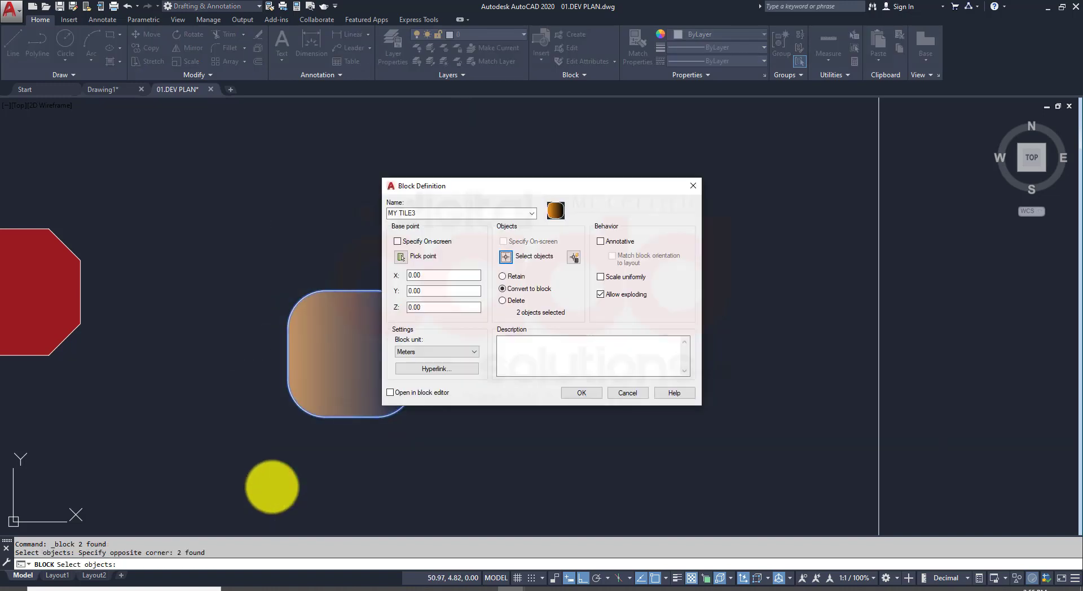
pyautogui.click(405, 258)
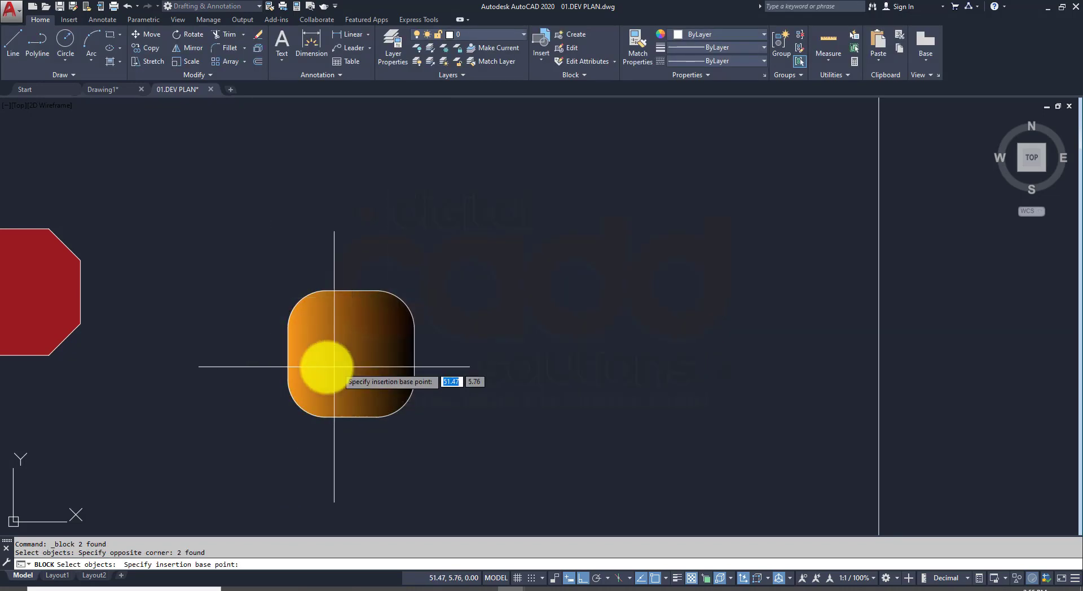
pyautogui.scroll(3, 252, 416)
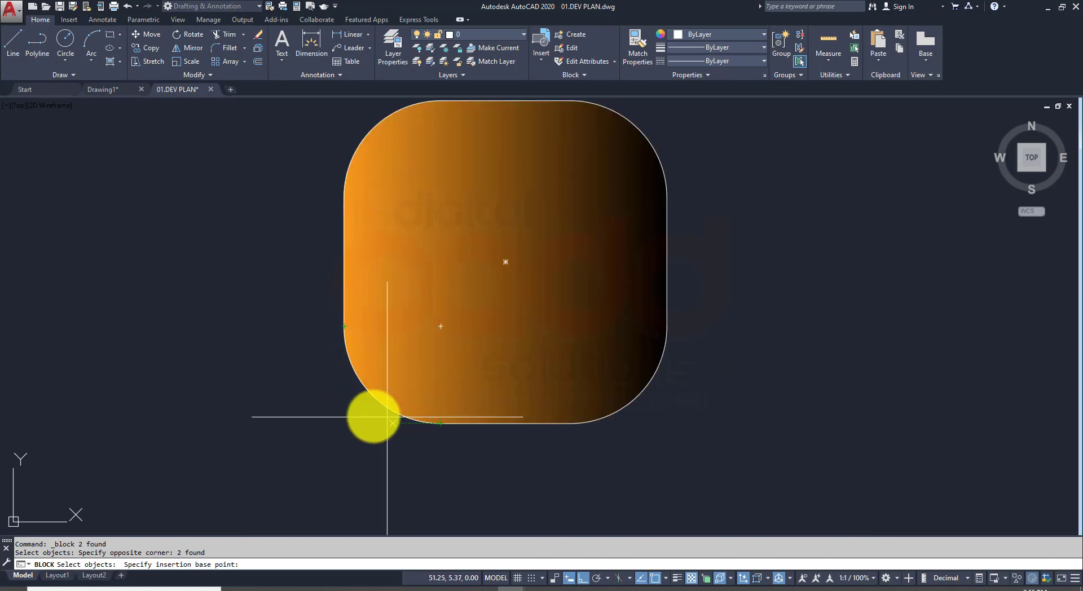
pyautogui.click(344, 423)
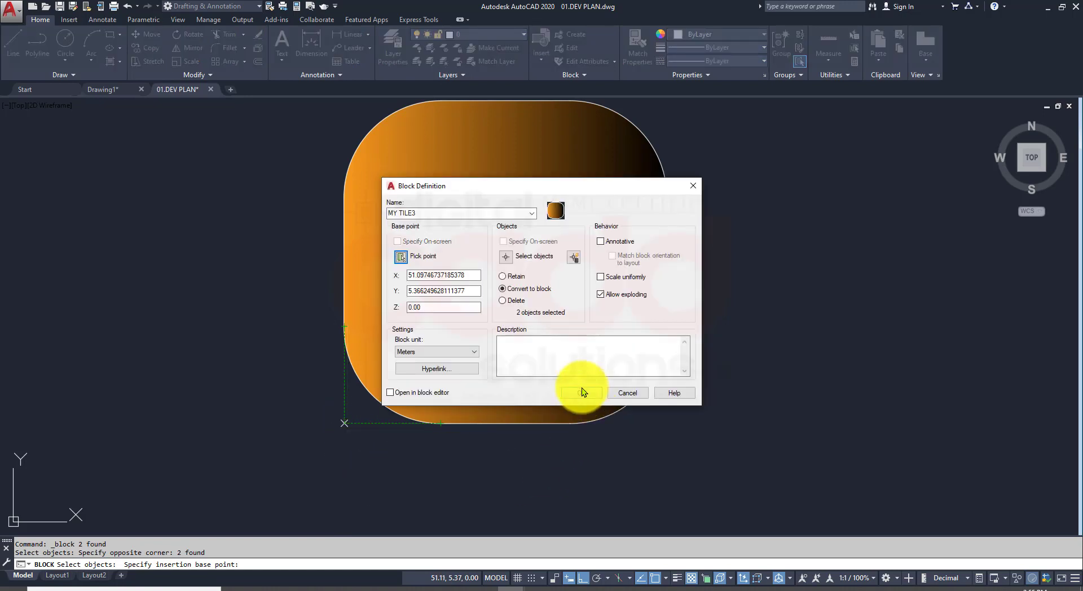
pyautogui.click(581, 393)
# Step: Start an Express Tools Super Hatch using the MY TILE3 block
pyautogui.scroll(-8, 510, 367)
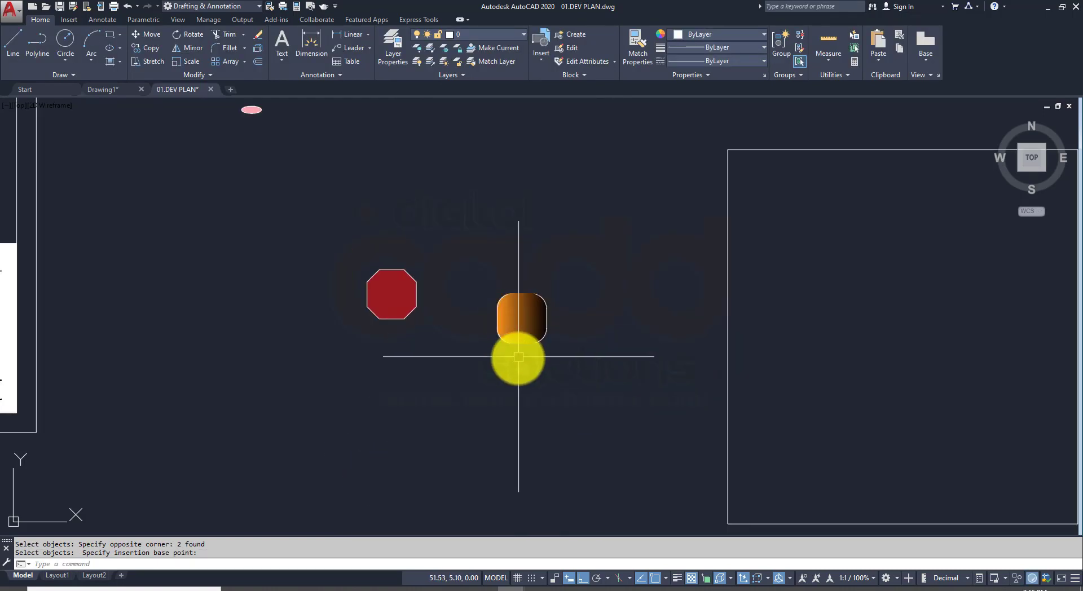
pyautogui.moveTo(538, 362)
pyautogui.mouseDown(button='middle')
pyautogui.moveTo(235, 307)
pyautogui.moveTo(213, 351)
pyautogui.mouseUp(button='middle')
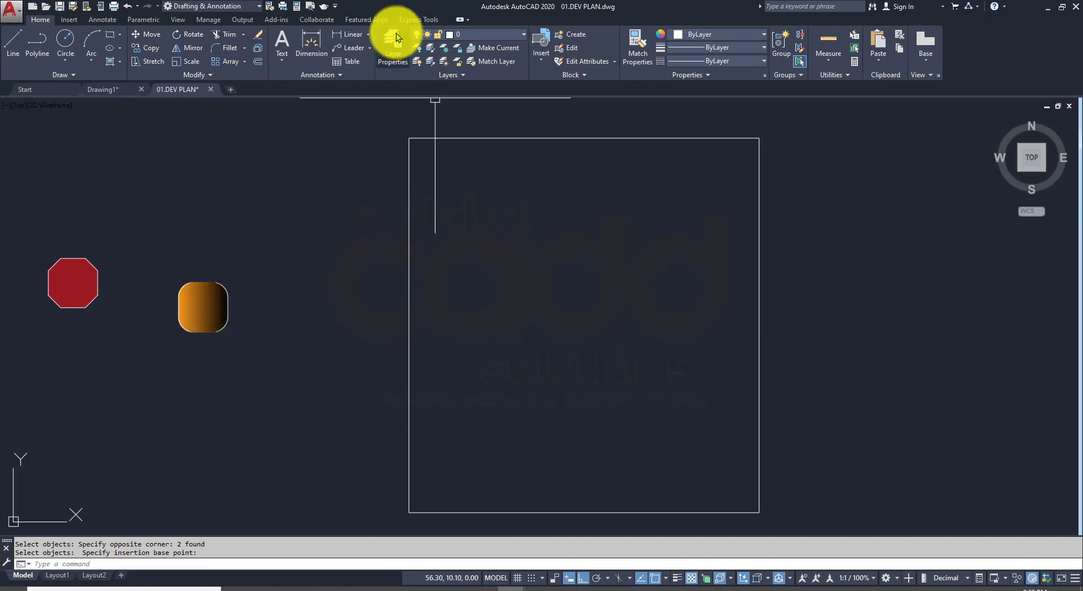
pyautogui.click(410, 22)
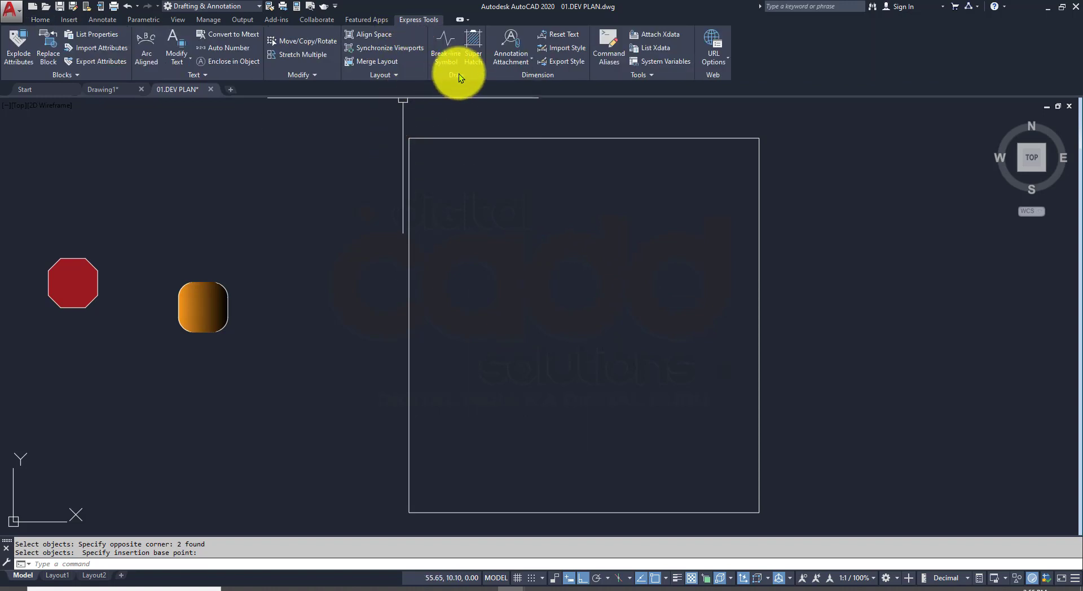
pyautogui.click(474, 55)
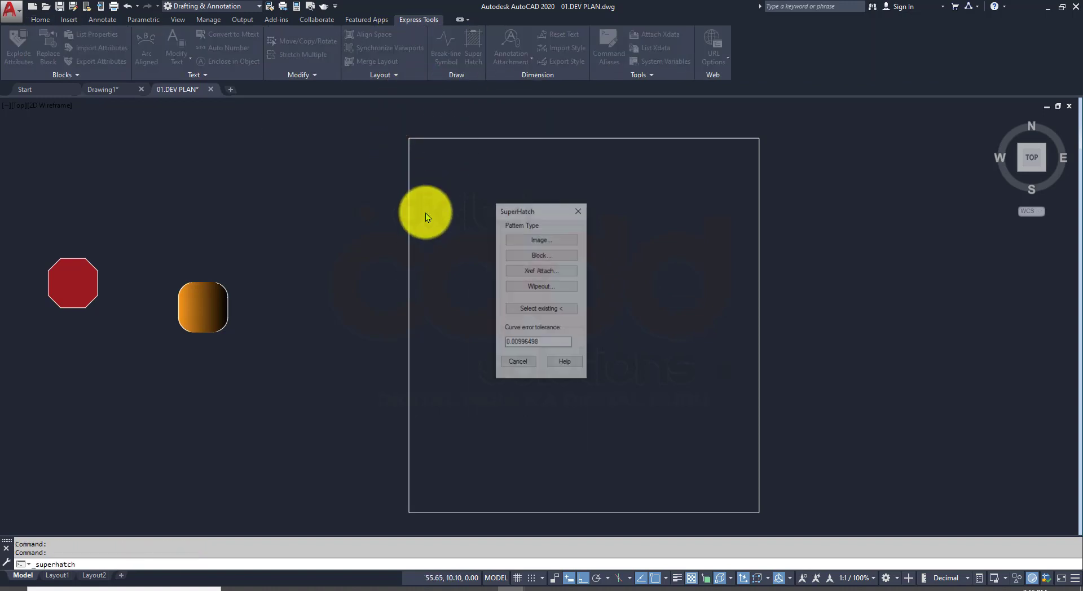
pyautogui.click(538, 256)
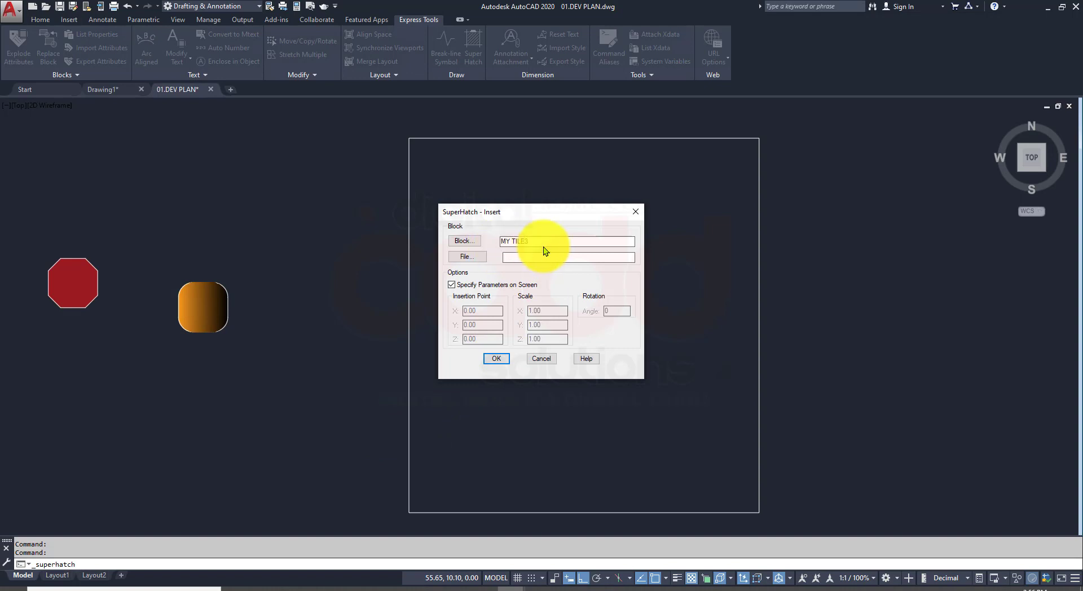
pyautogui.click(494, 361)
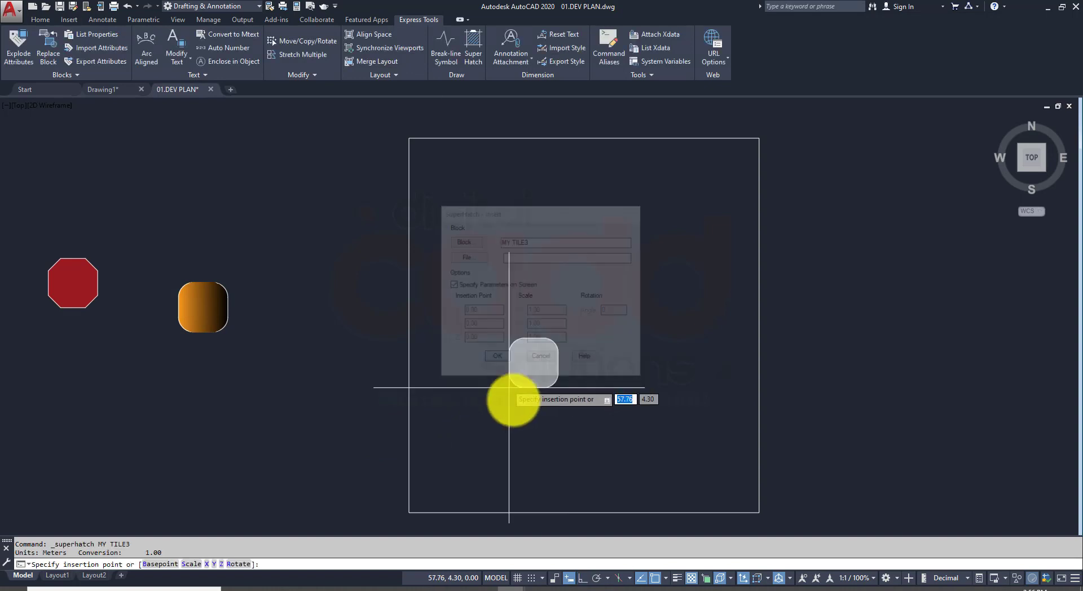
# Step: Place the MY TILE3 tile at the large rectangle's lower-left corner at scale 1
pyautogui.moveTo(525, 412); pyautogui.dragTo(500, 369, button='middle')
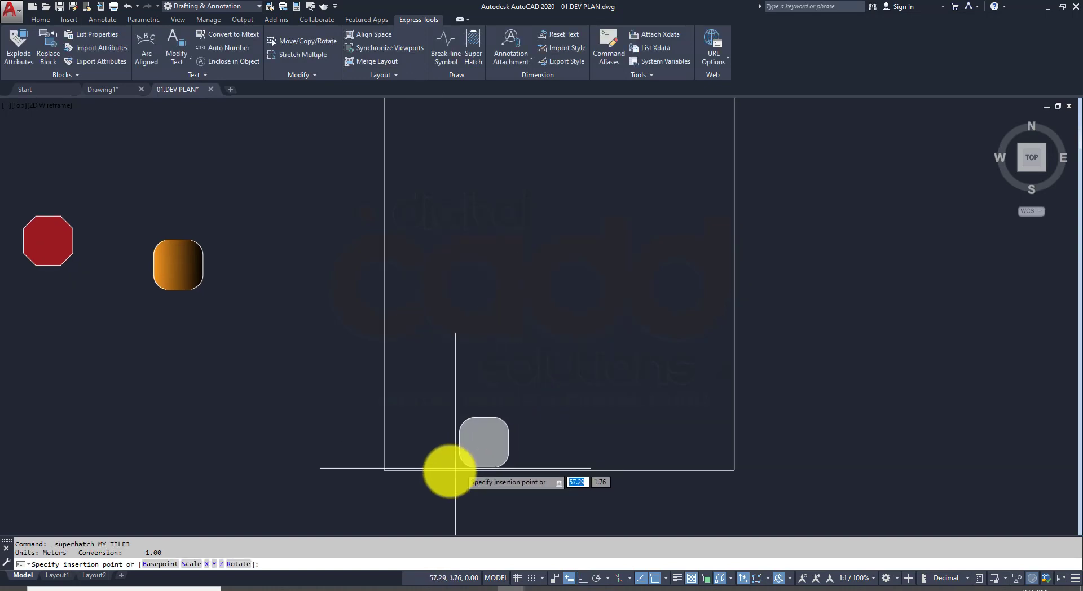
pyautogui.click(385, 470)
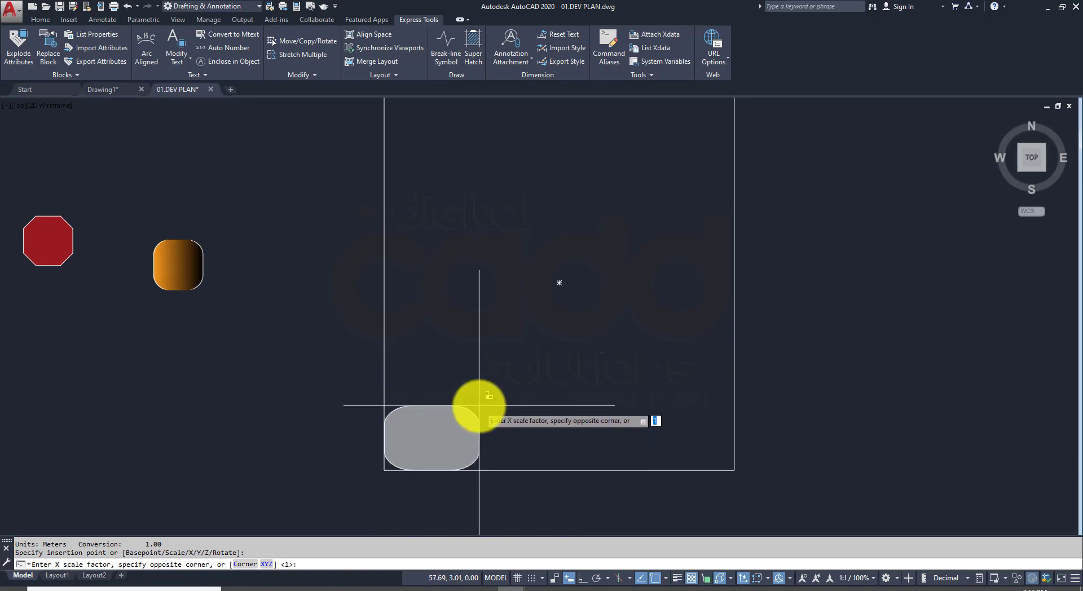
pyautogui.press('Return')
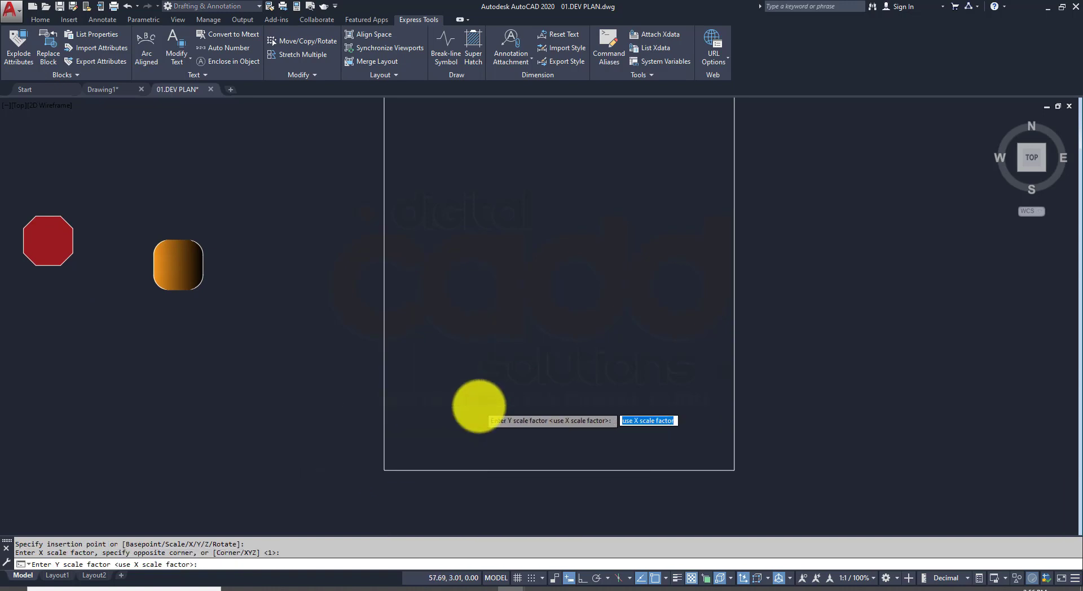
pyautogui.press('Return')
pyautogui.press('Return')
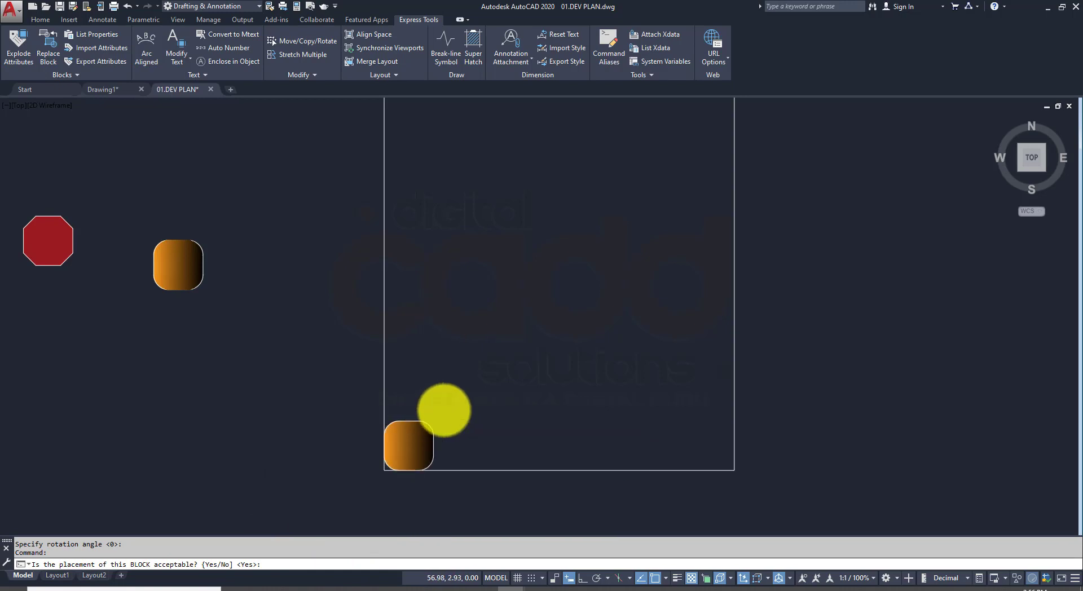
pyautogui.press('Return')
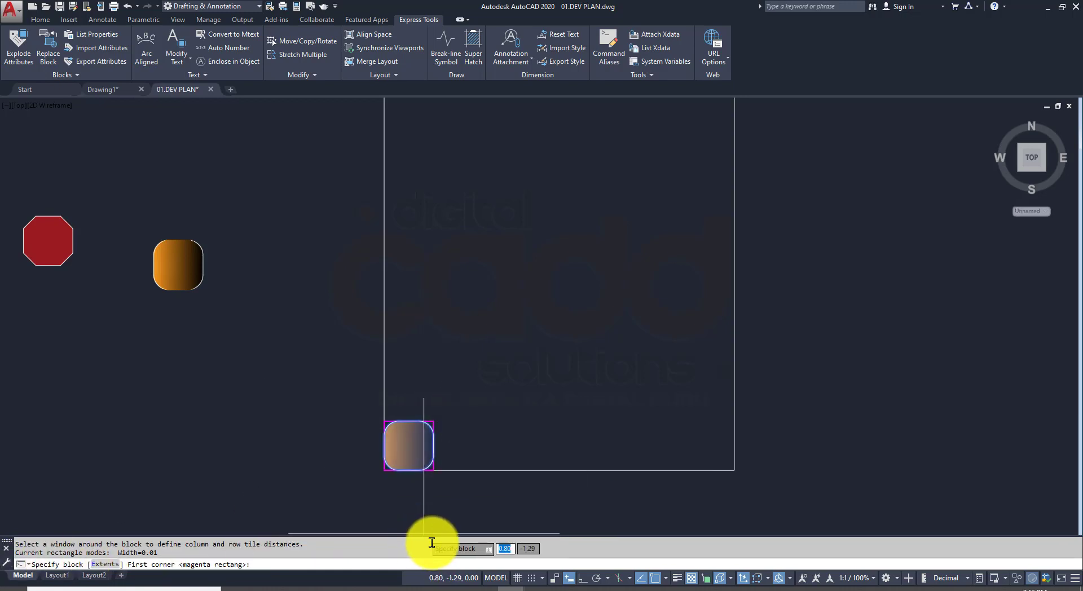
# Step: Window the tile's lower-left and opposite corners to set the tile spacing
pyautogui.scroll(4, 432, 536)
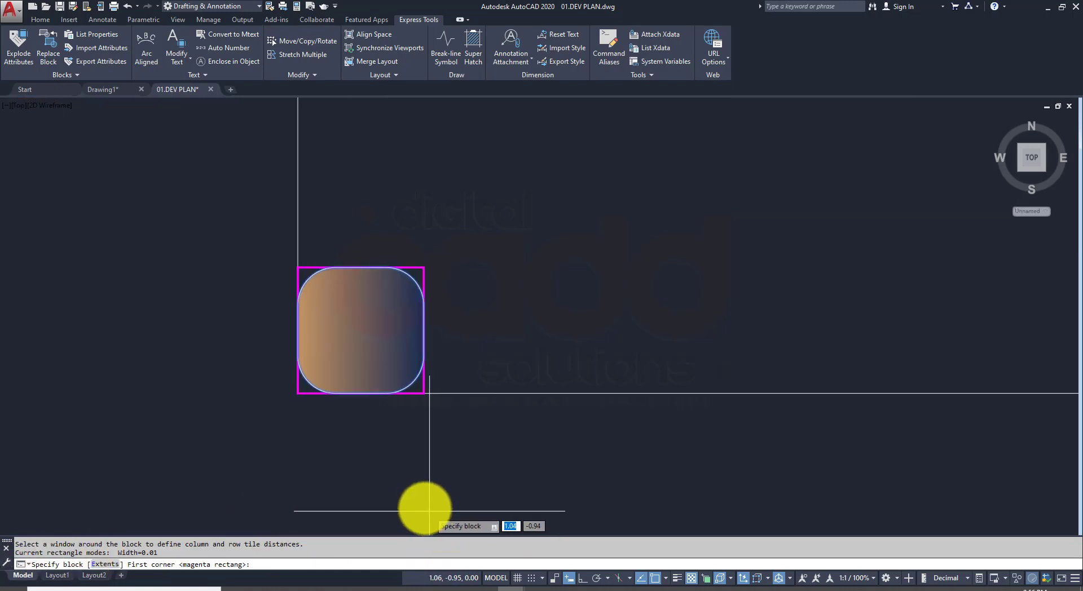
pyautogui.click(301, 391)
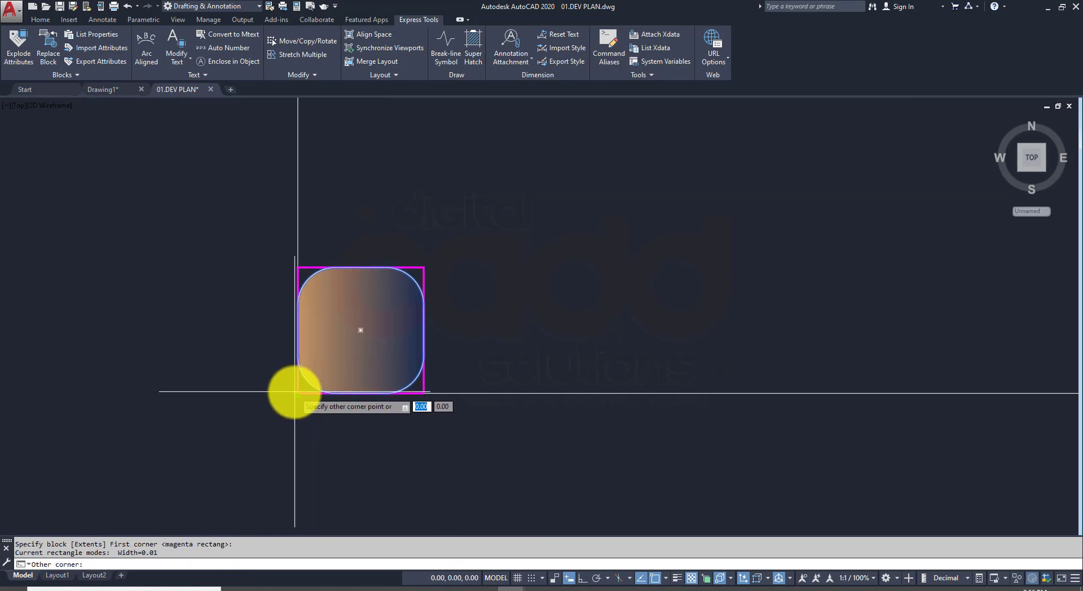
pyautogui.click(424, 267)
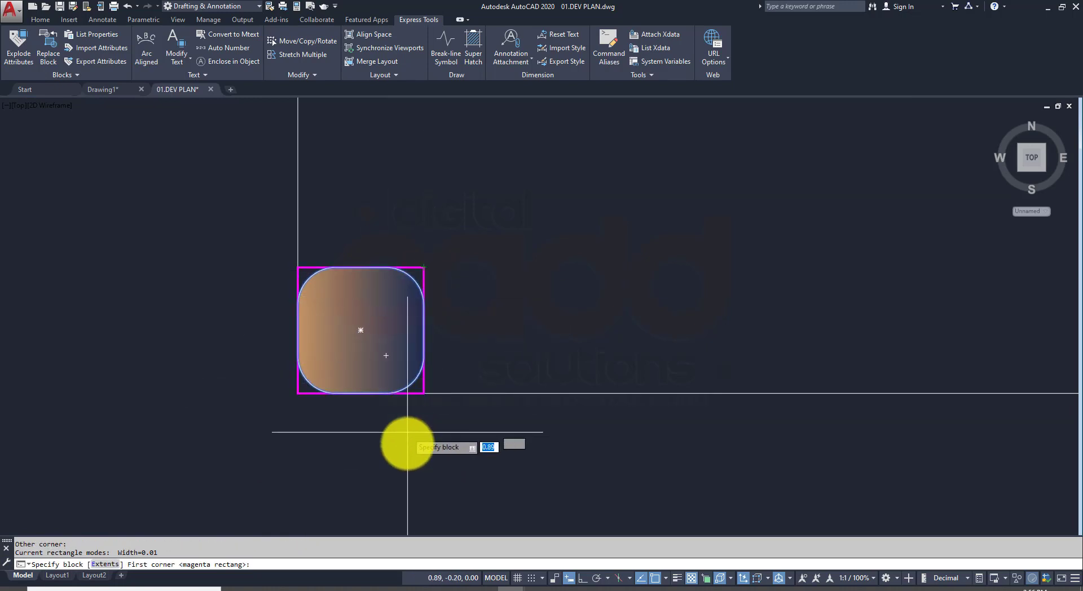
pyautogui.scroll(-5, 416, 473)
pyautogui.press('Return')
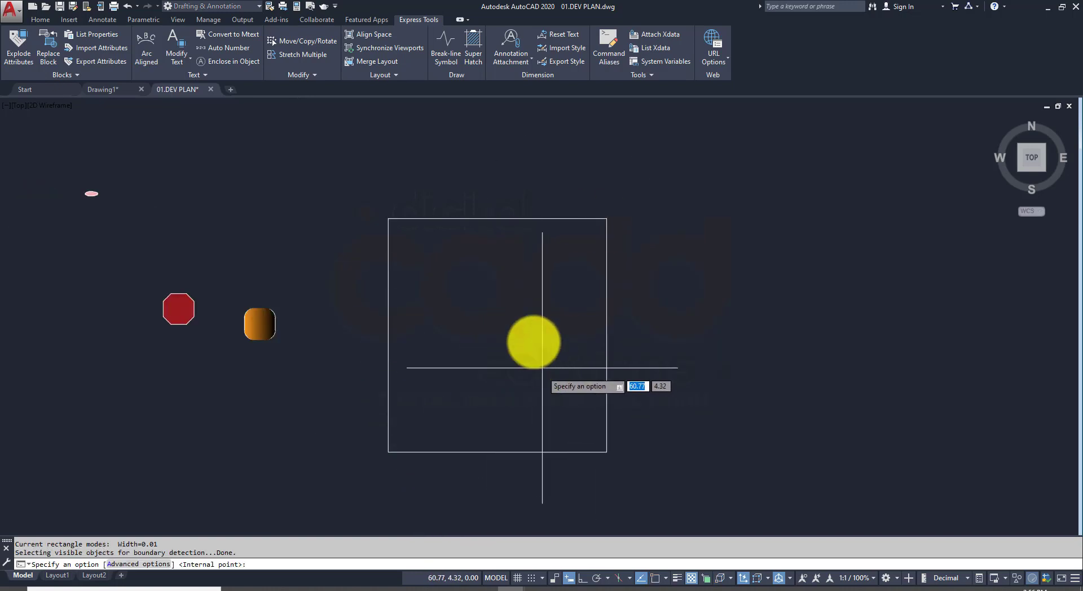
# Step: Fill the square rectangle with the MY TILE3 grid and recentre the view on it
pyautogui.click(527, 332)
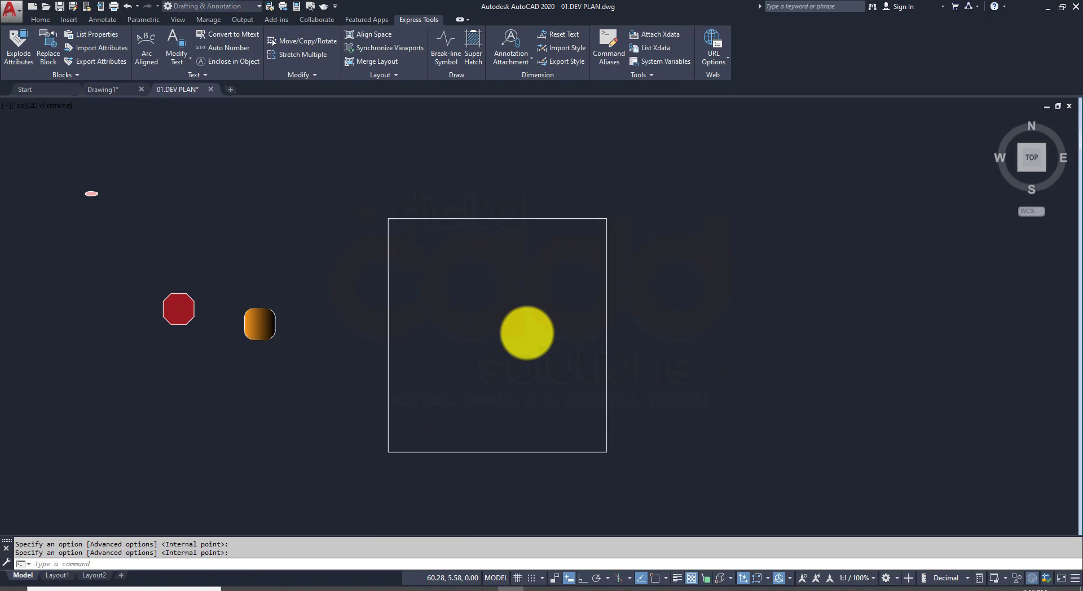
pyautogui.press('Return')
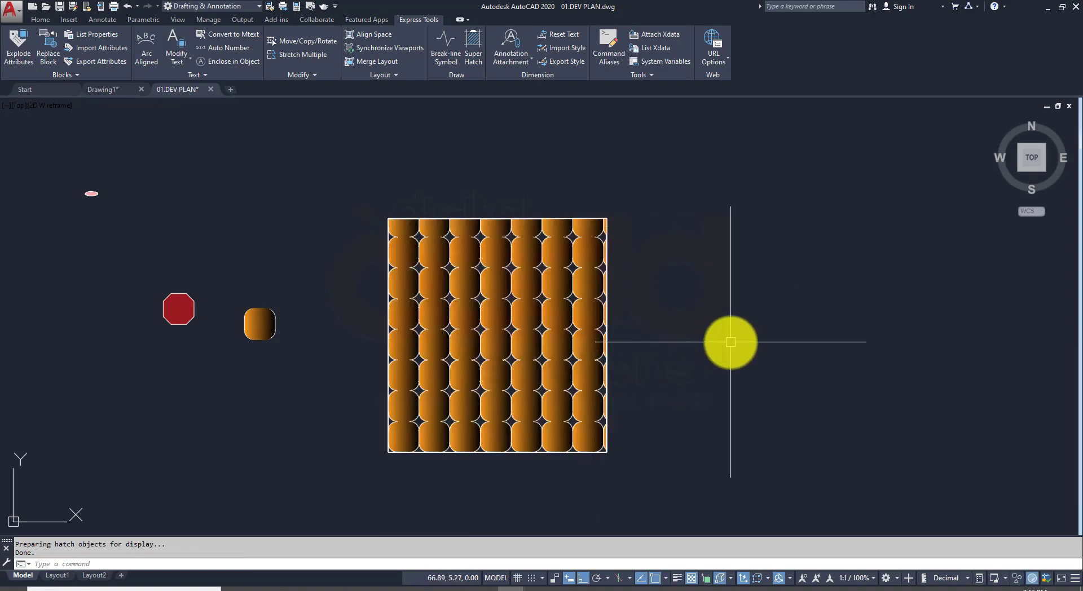
pyautogui.scroll(2, 729, 342)
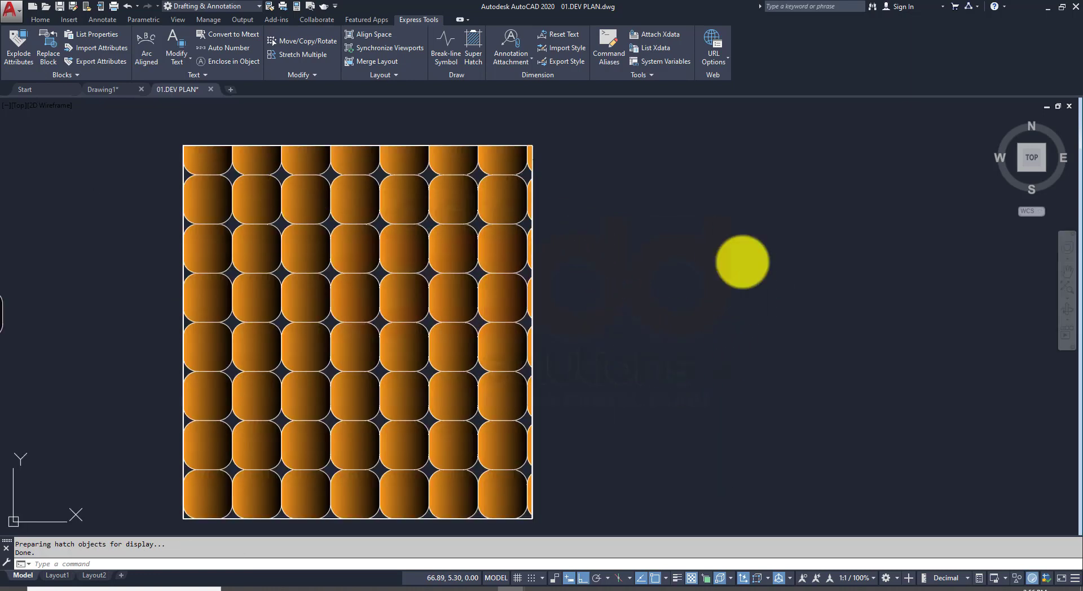
pyautogui.scroll(5, 339, 226)
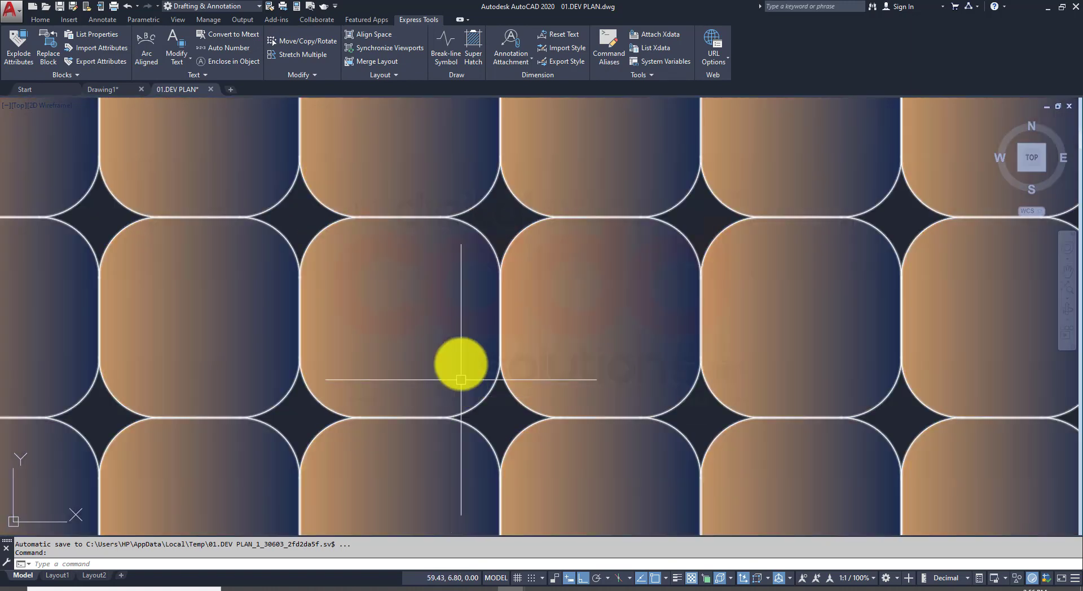
pyautogui.scroll(-5, 460, 363)
pyautogui.moveTo(773, 438); pyautogui.dragTo(779, 334, button='middle')
pyautogui.scroll(-2, 729, 351)
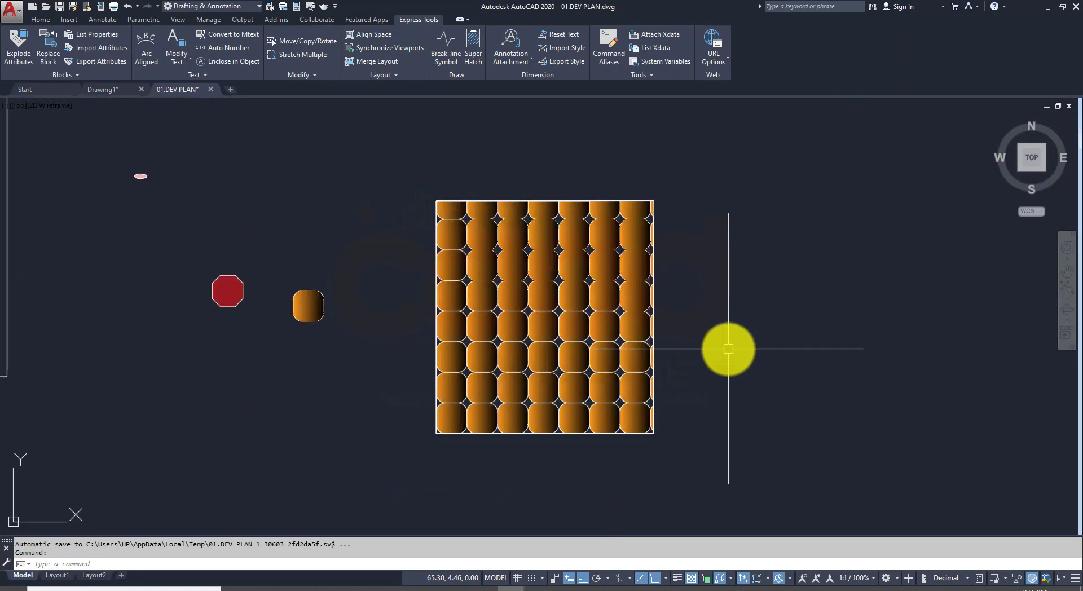
pyautogui.moveTo(731, 362); pyautogui.dragTo(679, 343, button='middle')
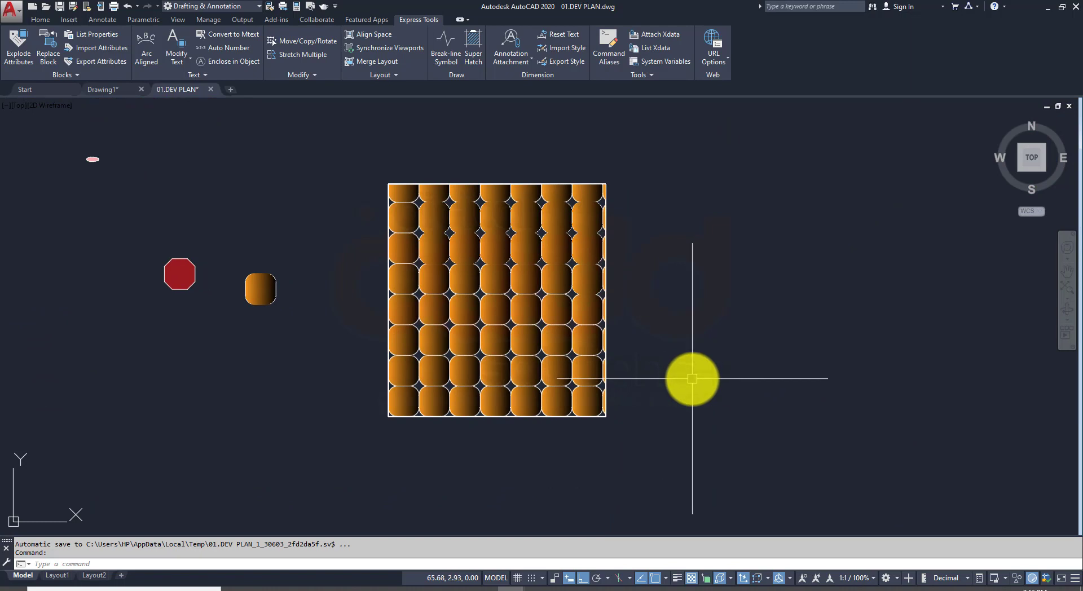
# Step: Start a Super Hatch using the images wood-plank picture from the IMAGE folder
pyautogui.click(478, 67)
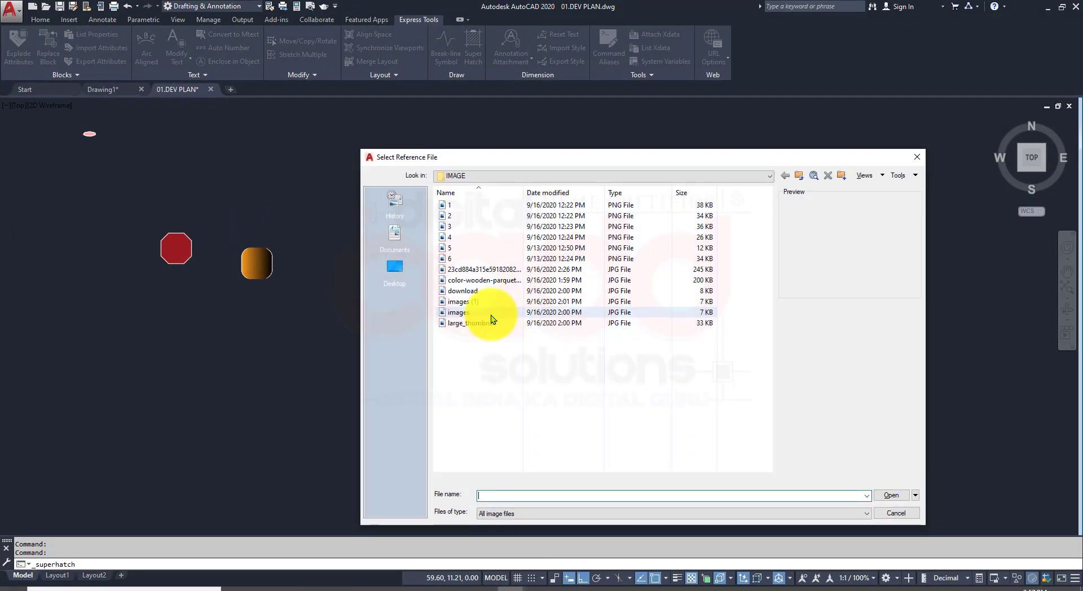
pyautogui.click(473, 324)
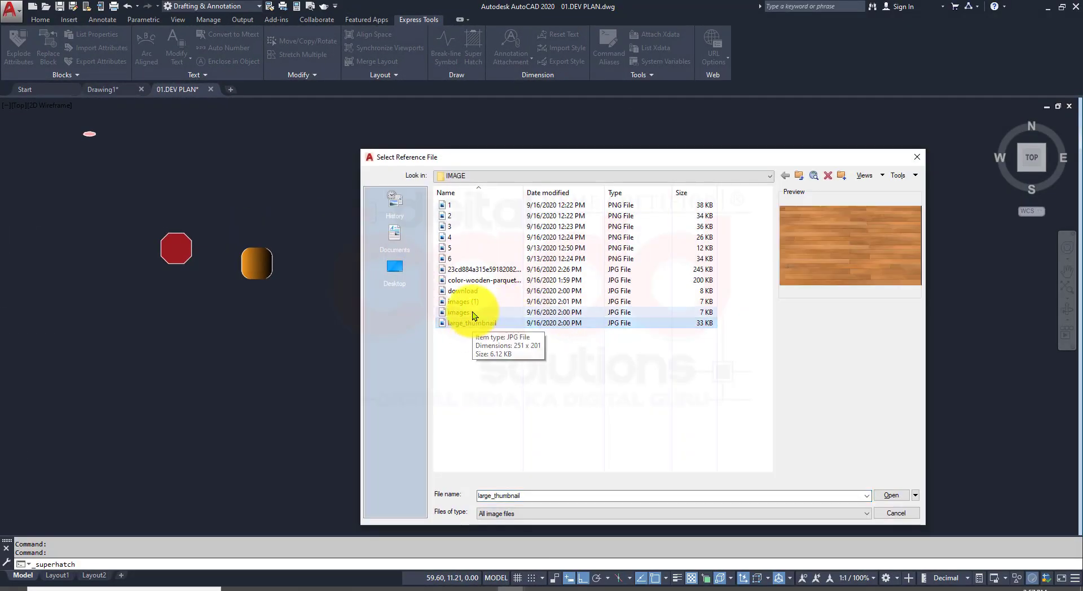
pyautogui.doubleClick(472, 312)
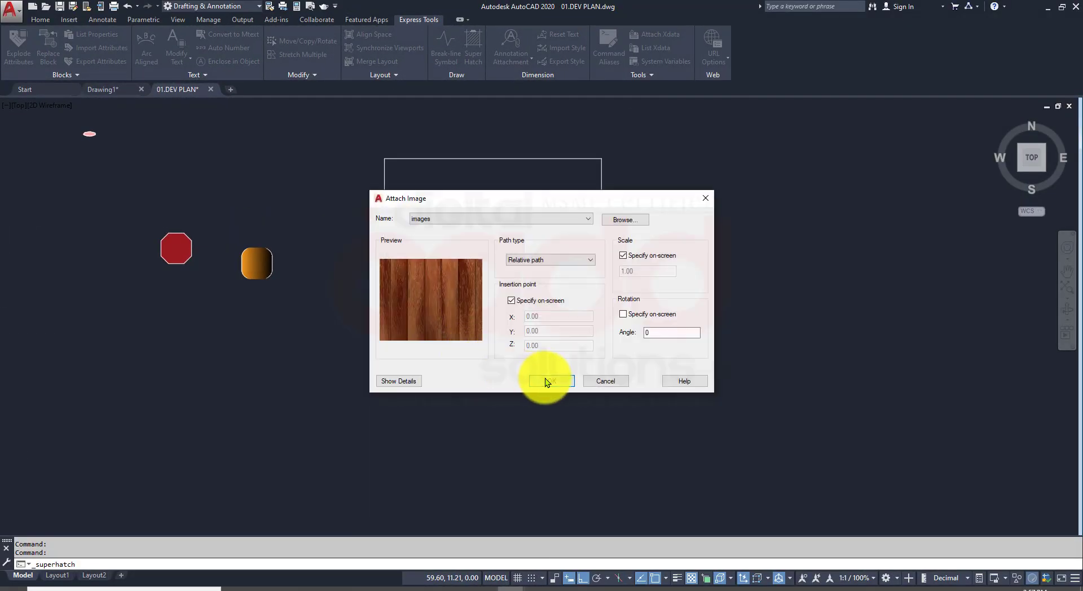
pyautogui.click(546, 382)
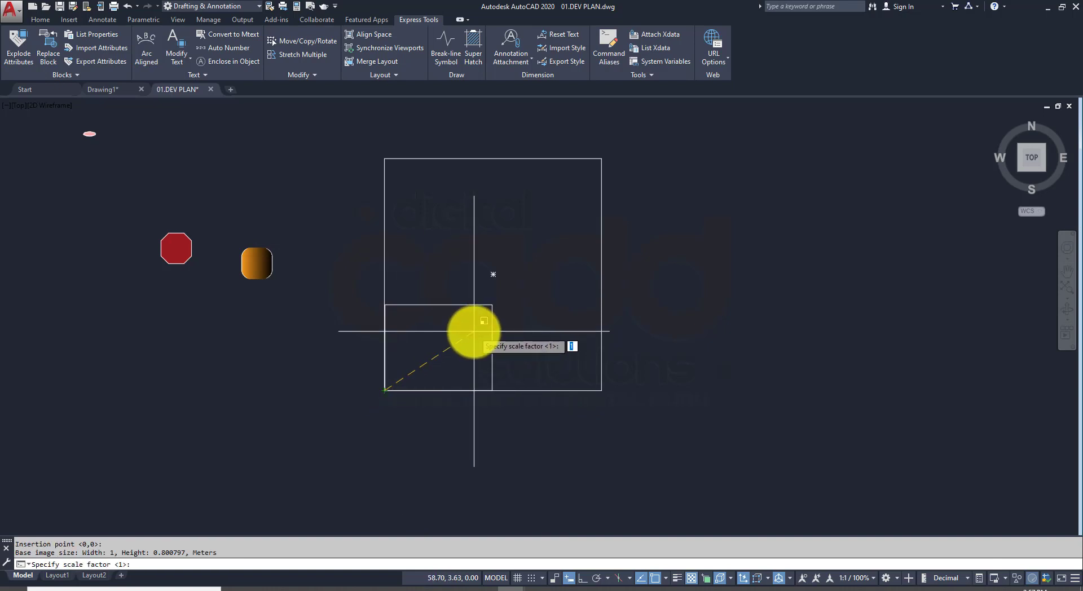
# Step: Size and place the wood tile, then fill the rectangle with wood planks
pyautogui.click(472, 332)
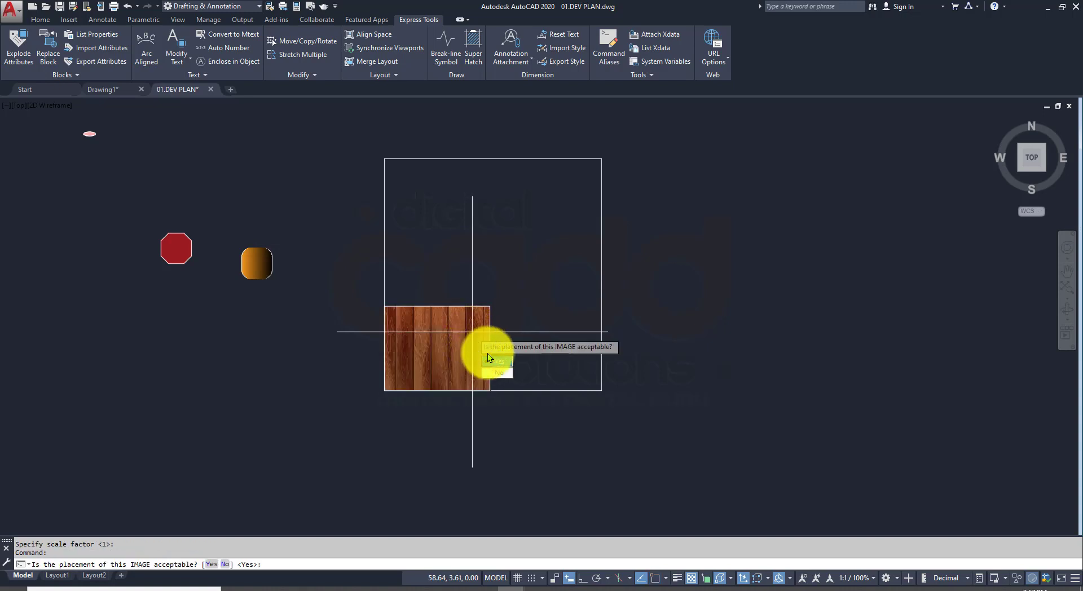
pyautogui.click(503, 363)
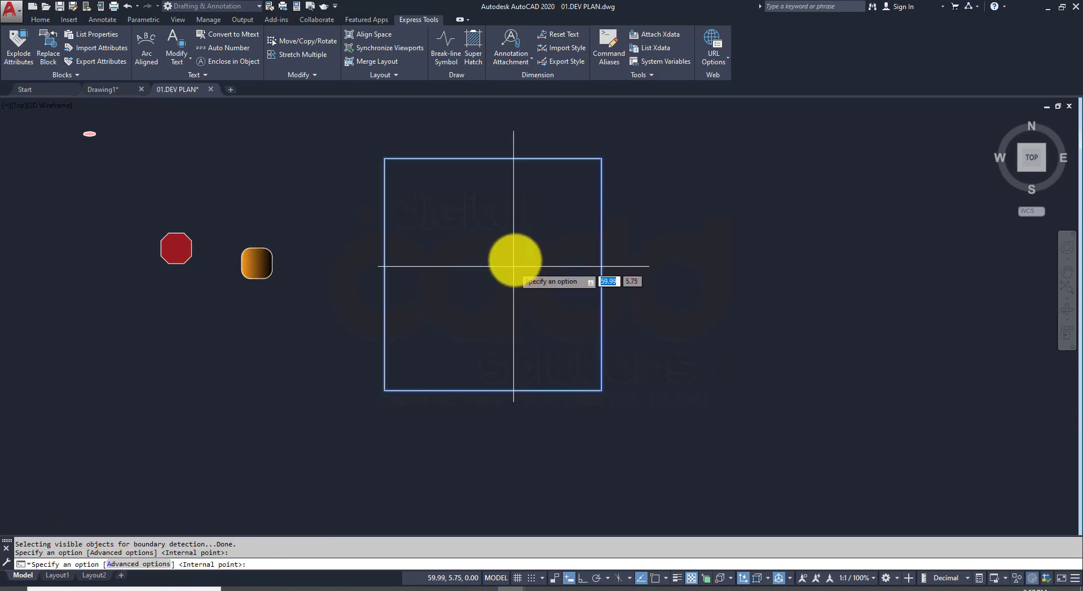
pyautogui.click(547, 242)
pyautogui.press('Return')
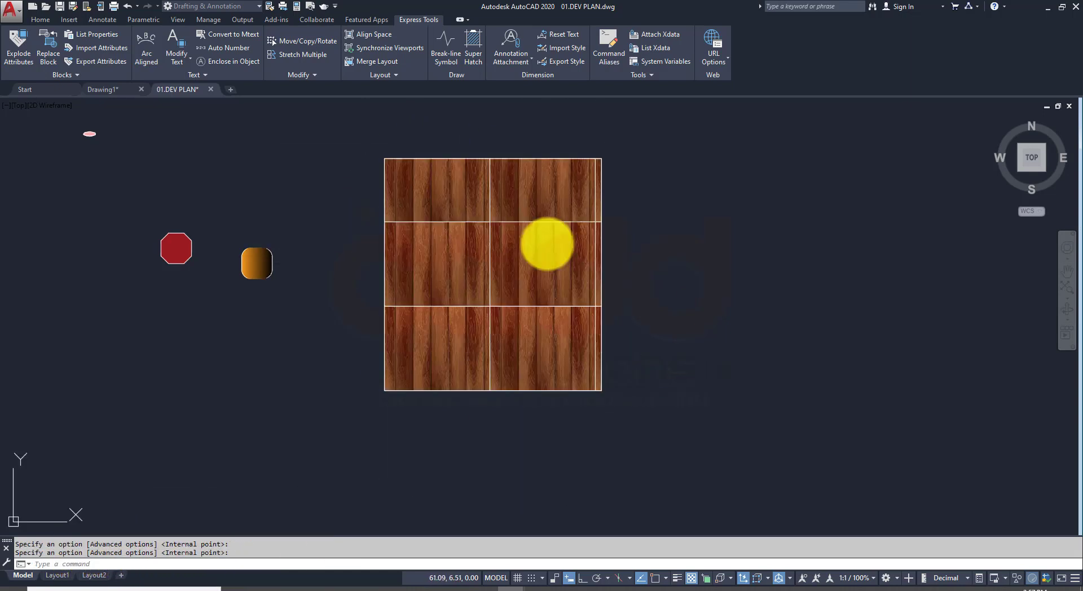
pyautogui.scroll(5, 666, 199)
pyautogui.scroll(-3, 703, 327)
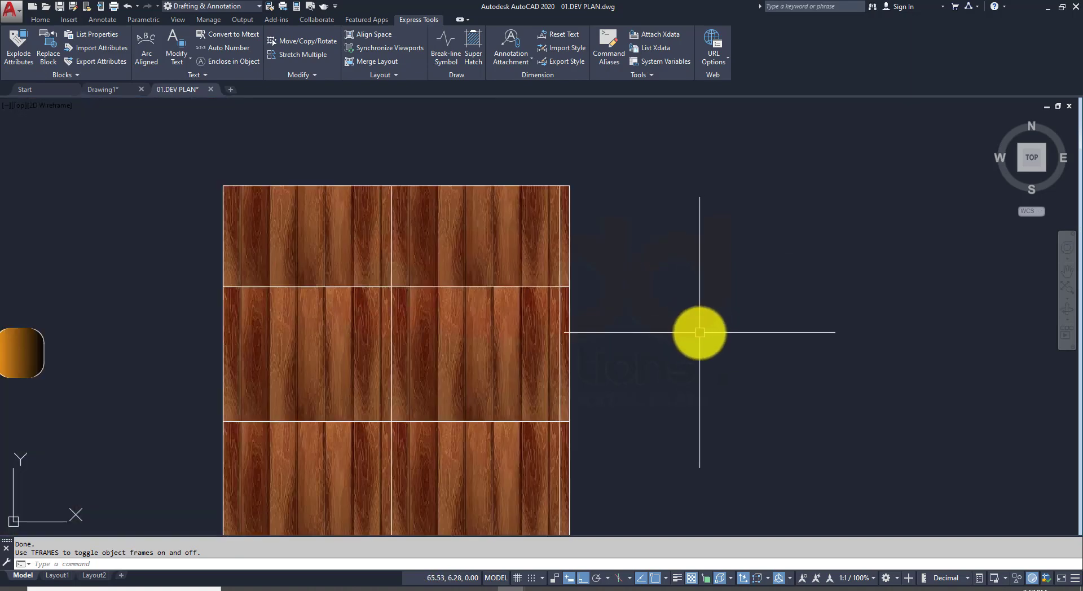
pyautogui.scroll(-2, 699, 330)
pyautogui.scroll(2, 581, 454)
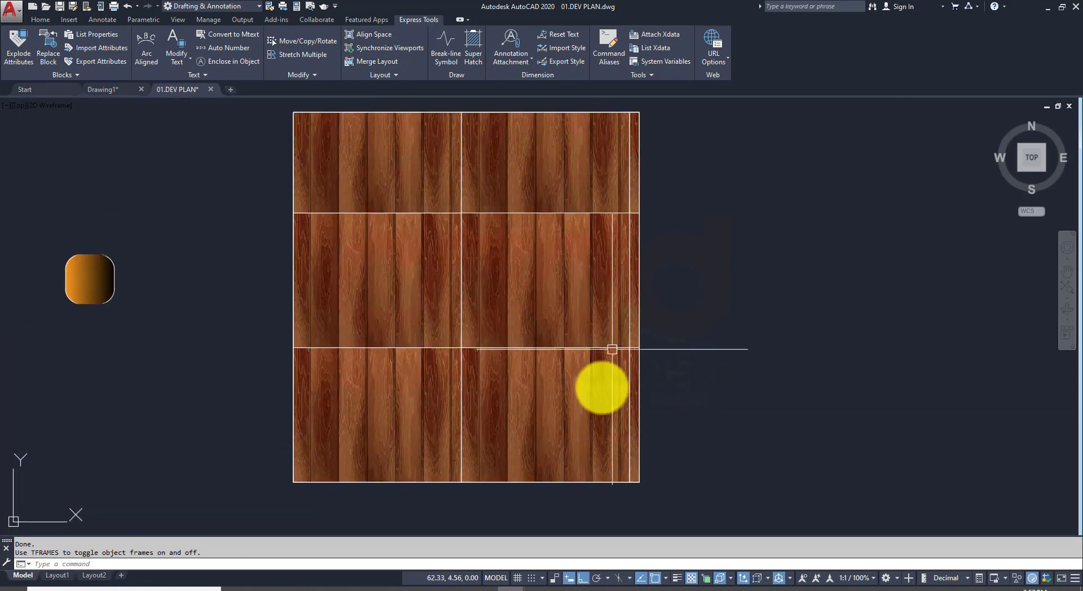
pyautogui.scroll(4, 431, 420)
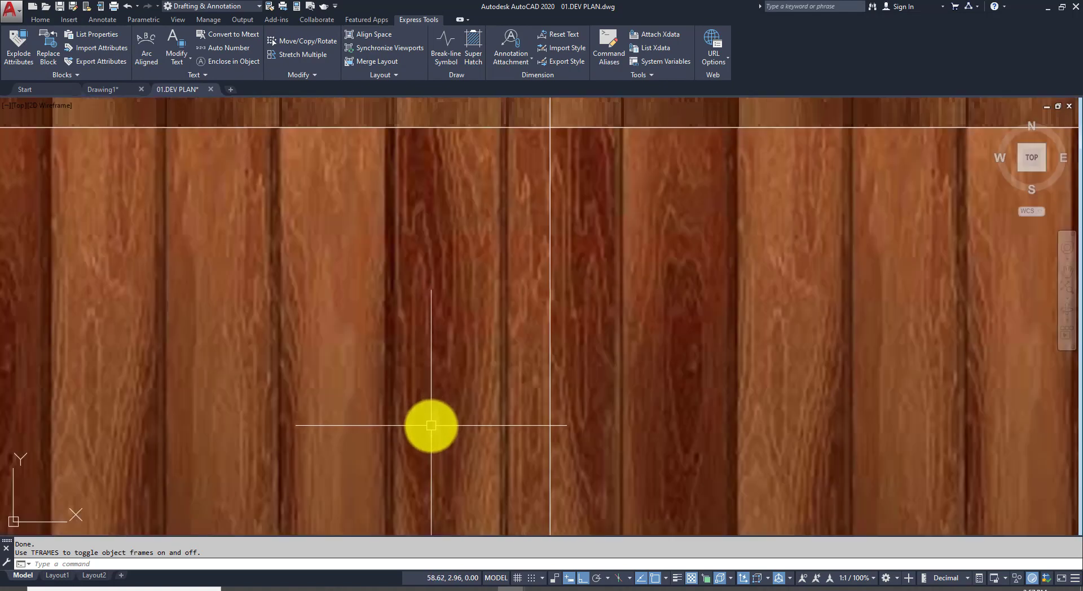
pyautogui.scroll(-1, 431, 425)
pyautogui.scroll(-2, 431, 428)
pyautogui.scroll(-2, 435, 422)
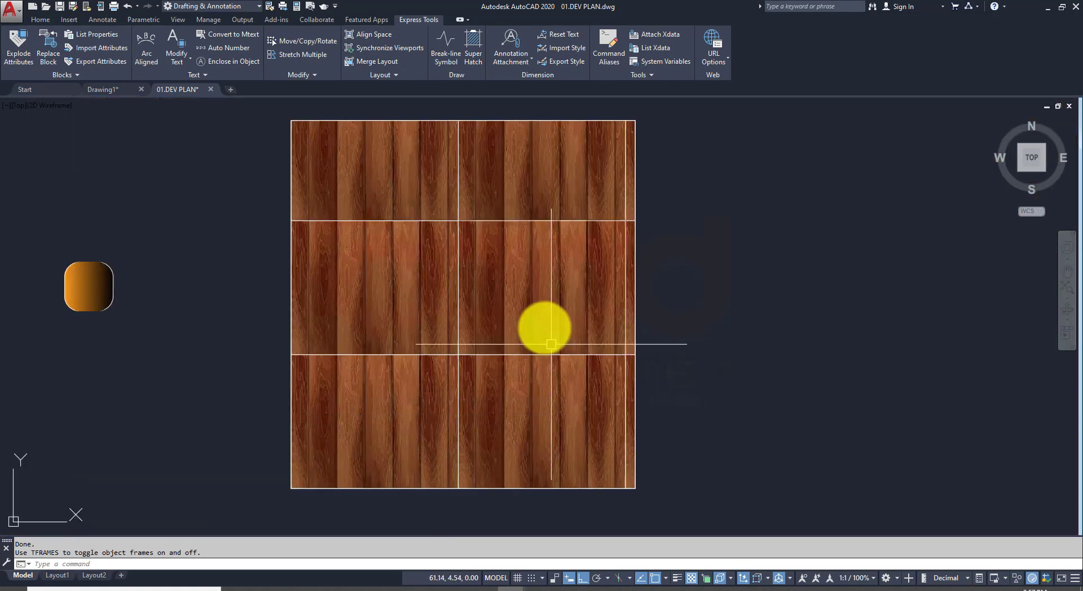
pyautogui.scroll(-4, 286, 360)
# Step: Pan and zoom across the floor plan, ending in the empty area beside the wood-plank square
pyautogui.moveTo(254, 373); pyautogui.dragTo(882, 322, button='middle')
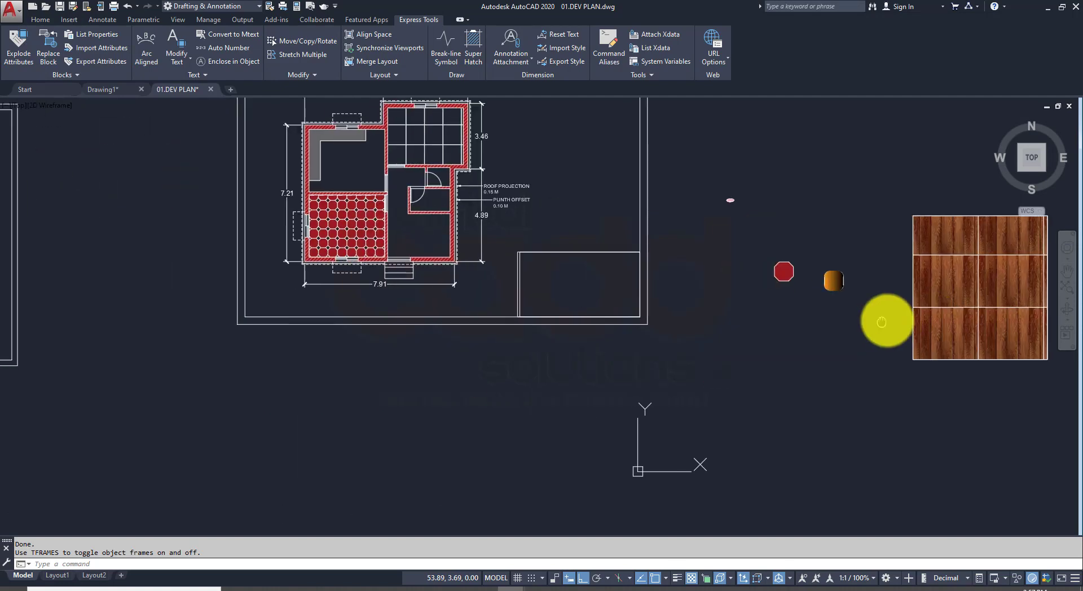
pyautogui.moveTo(459, 270); pyautogui.dragTo(519, 406, button='middle')
pyautogui.scroll(4, 394, 339)
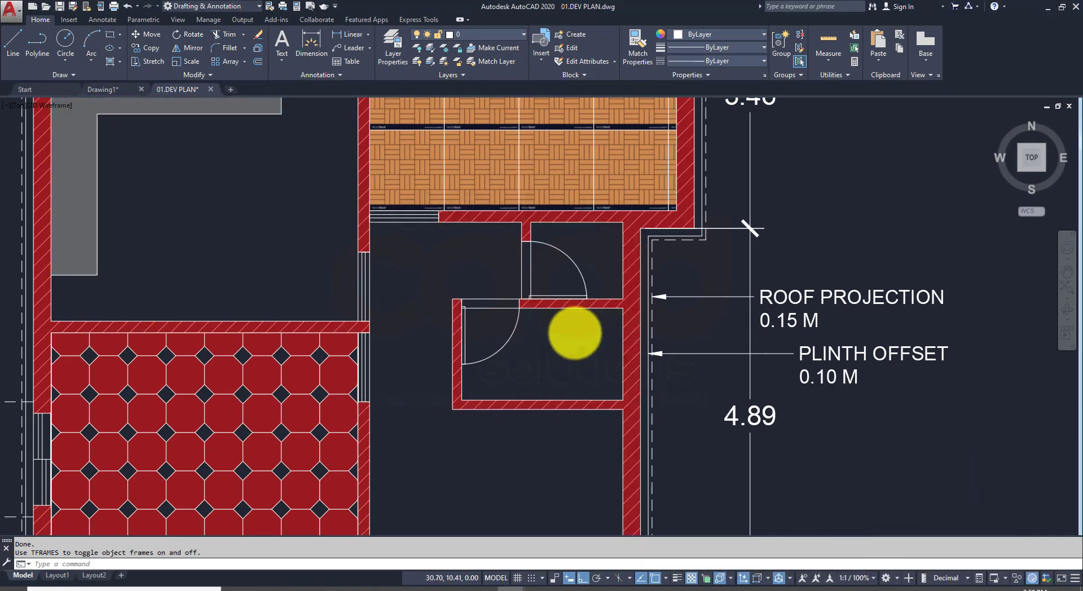
pyautogui.scroll(-5, 576, 333)
pyautogui.moveTo(793, 394)
pyautogui.mouseDown(button='middle')
pyautogui.moveTo(294, 320)
pyautogui.moveTo(193, 292)
pyautogui.mouseUp(button='middle')
pyautogui.scroll(3, 808, 418)
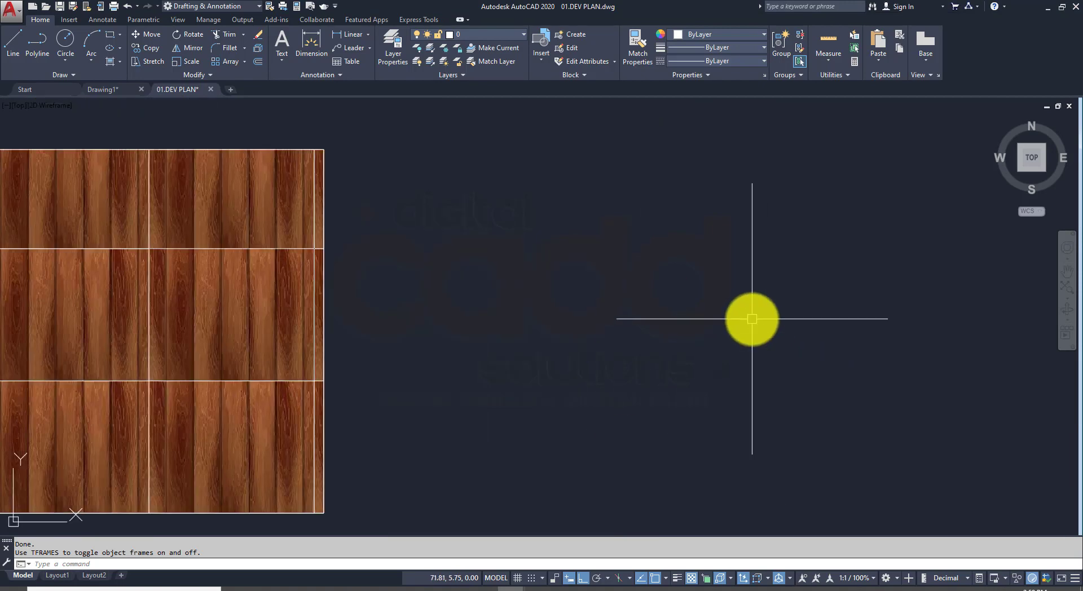
pyautogui.moveTo(752, 317); pyautogui.dragTo(397, 229, button='middle')
# Step: Draw a new rectangle beside the wood-plank fill
pyautogui.click(109, 40)
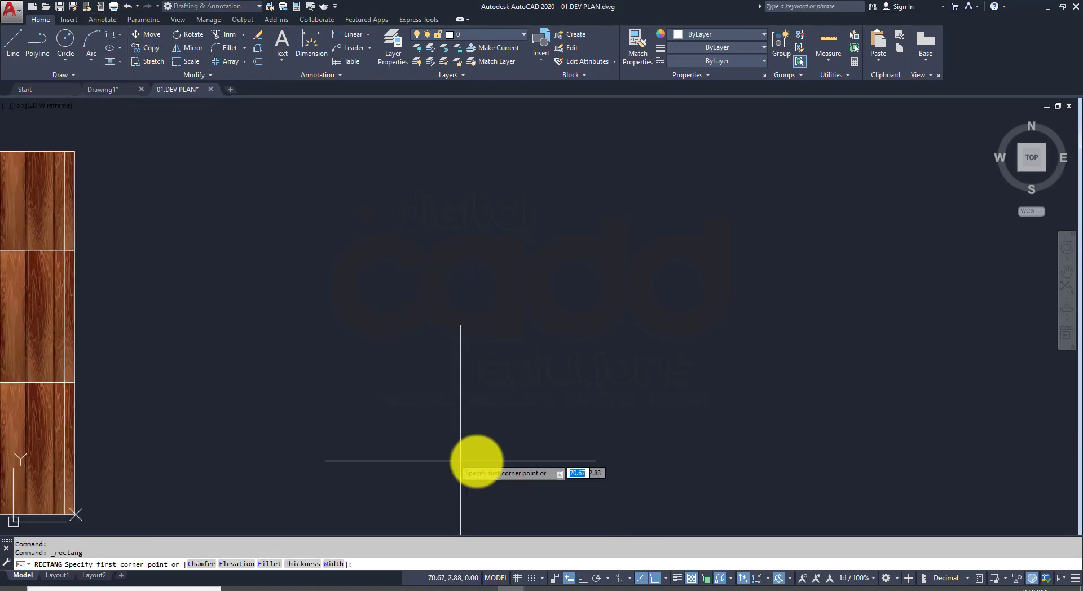
pyautogui.click(474, 329)
pyautogui.click(803, 495)
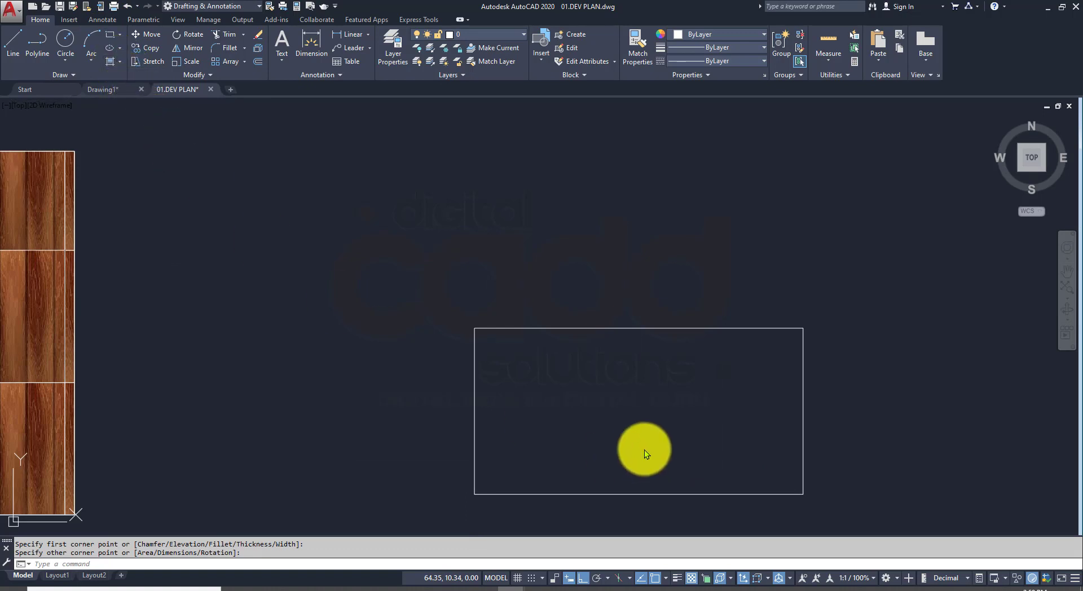
# Step: Fill the rectangle with a GD gradient hatch, second colour red (237,31,36), with an adjusted angle
pyautogui.write('gd')
pyautogui.press('Return')
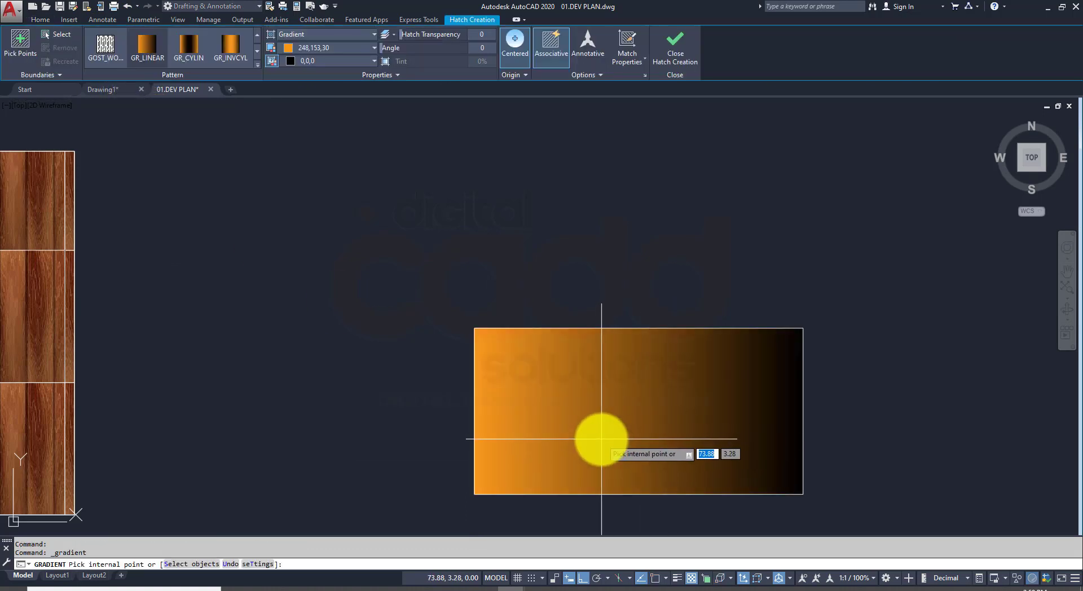
pyautogui.click(313, 34)
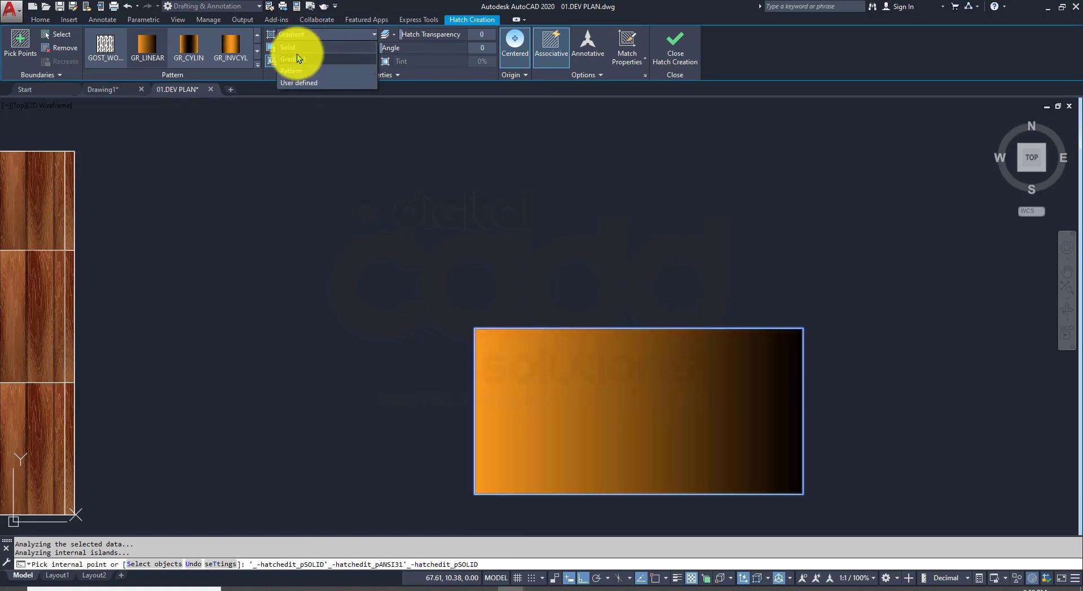
pyautogui.click(296, 59)
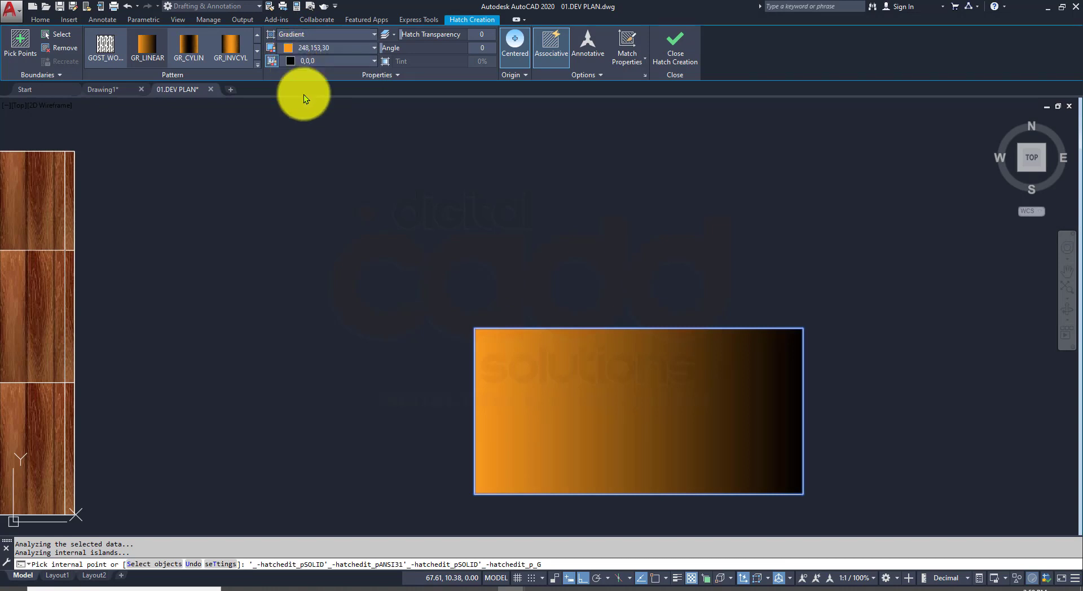
pyautogui.click(350, 59)
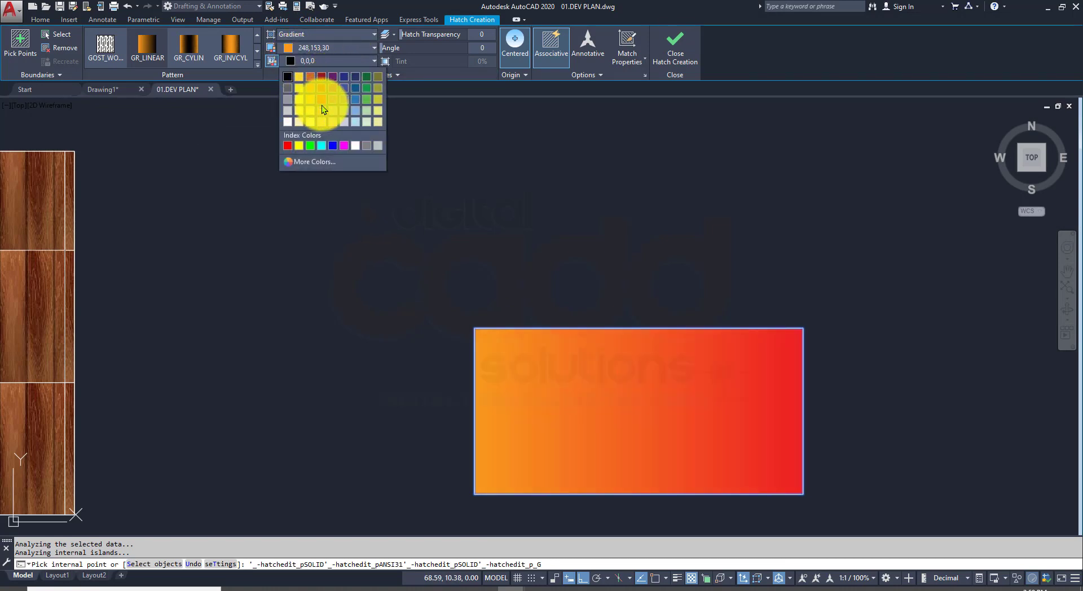
pyautogui.click(321, 105)
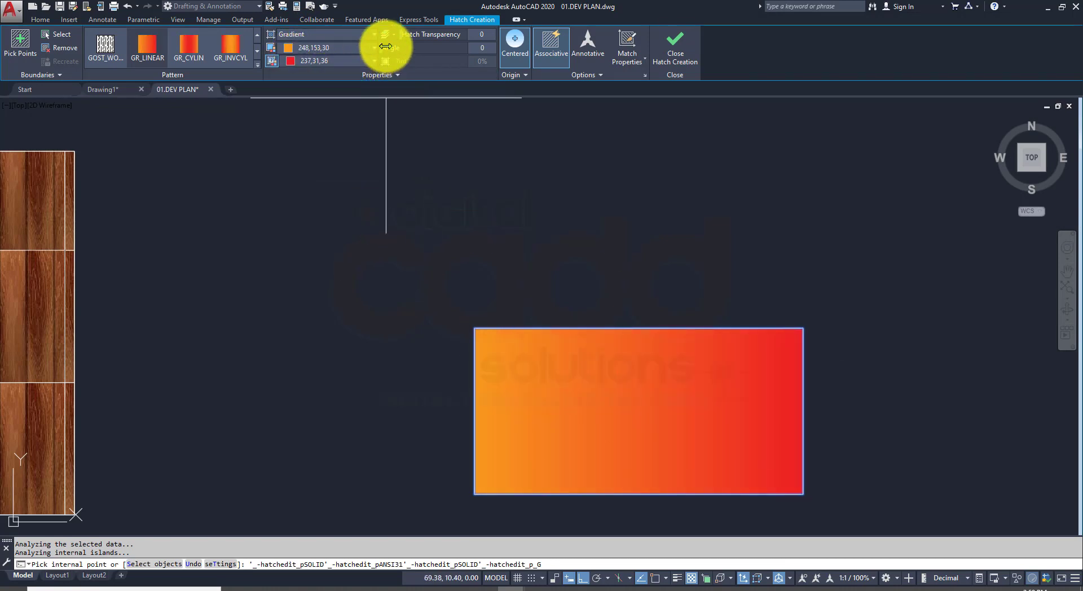
pyautogui.moveTo(393, 50)
pyautogui.mouseDown()
pyautogui.moveTo(550, 79)
pyautogui.moveTo(238, 73)
pyautogui.mouseUp()
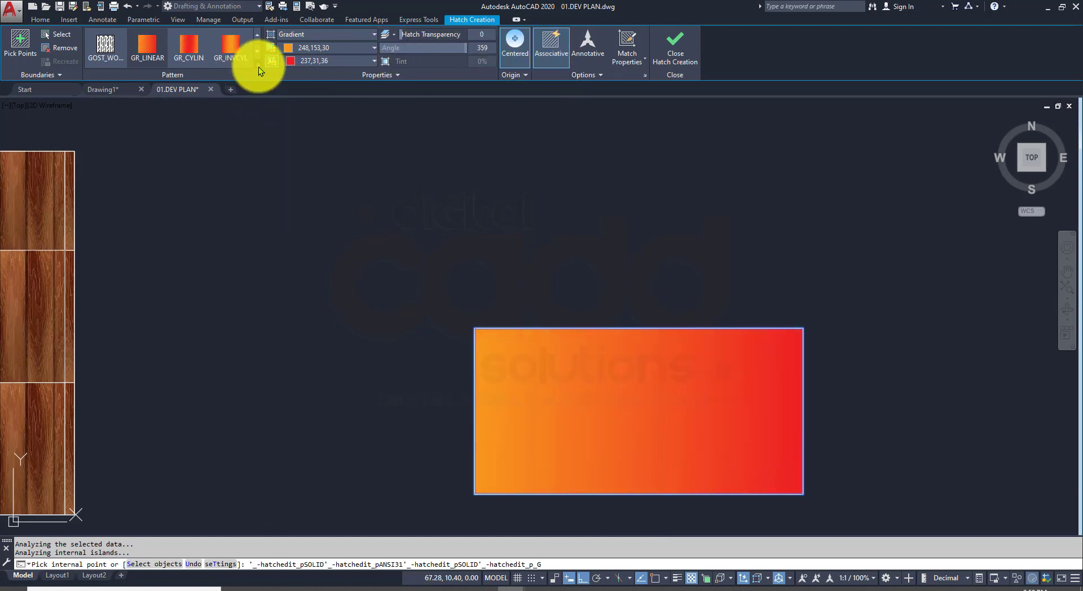
pyautogui.click(257, 67)
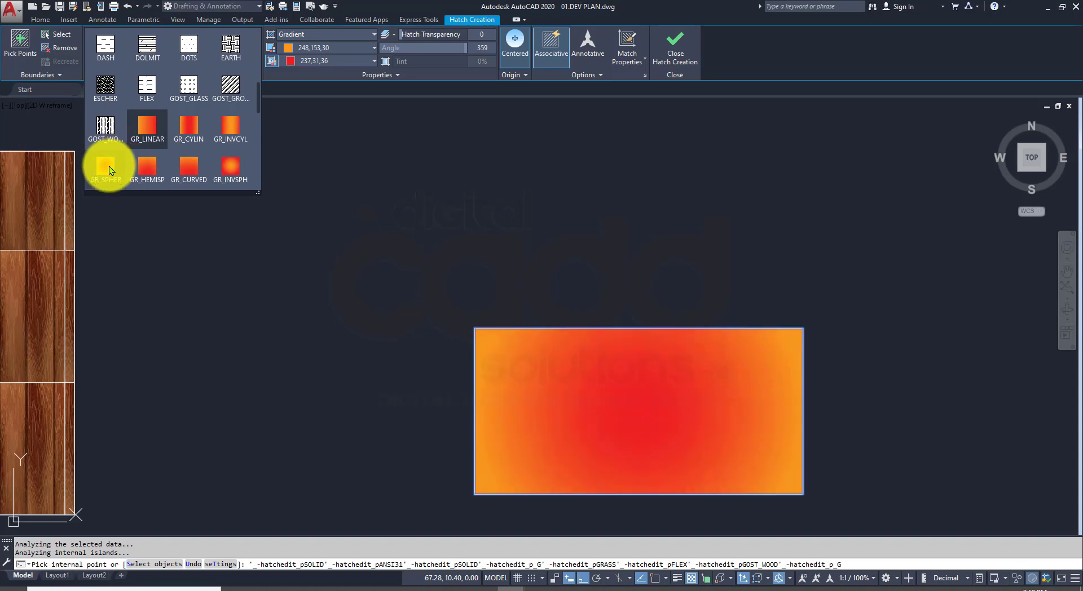
# Step: Try GR_SPHER, GR_INVSPH and GR_CURVED gradients, then settle on GR_INVHEM
pyautogui.click(110, 166)
pyautogui.click(222, 40)
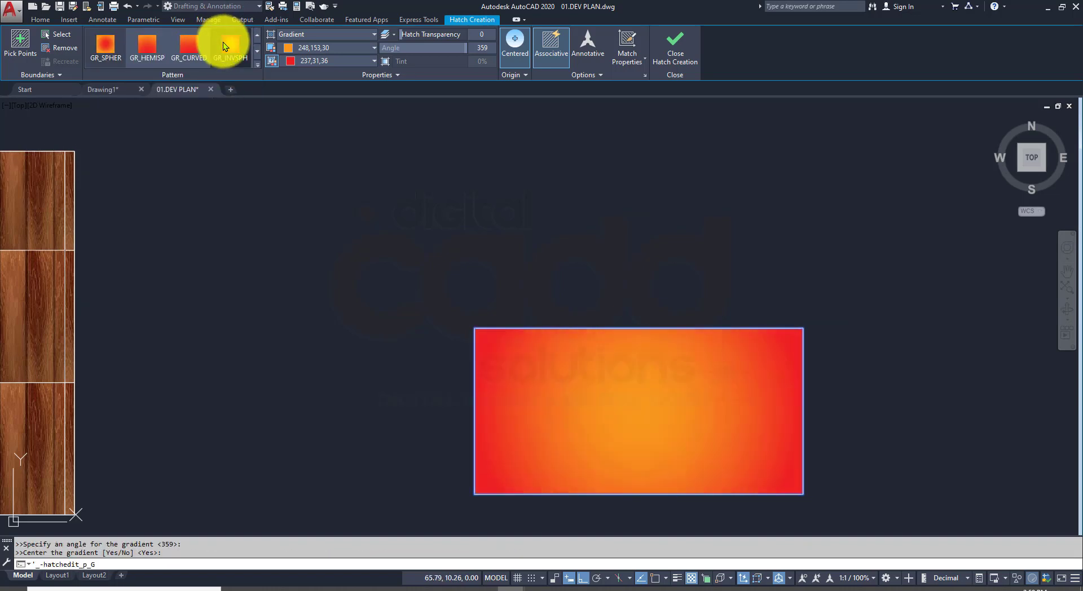
pyautogui.click(257, 65)
pyautogui.click(191, 164)
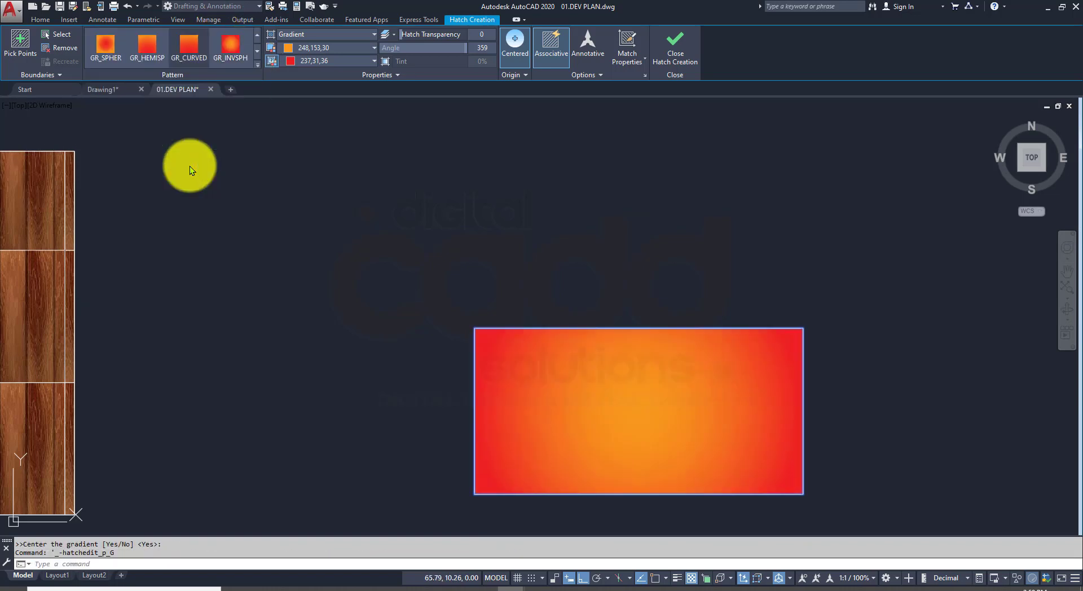
pyautogui.click(259, 65)
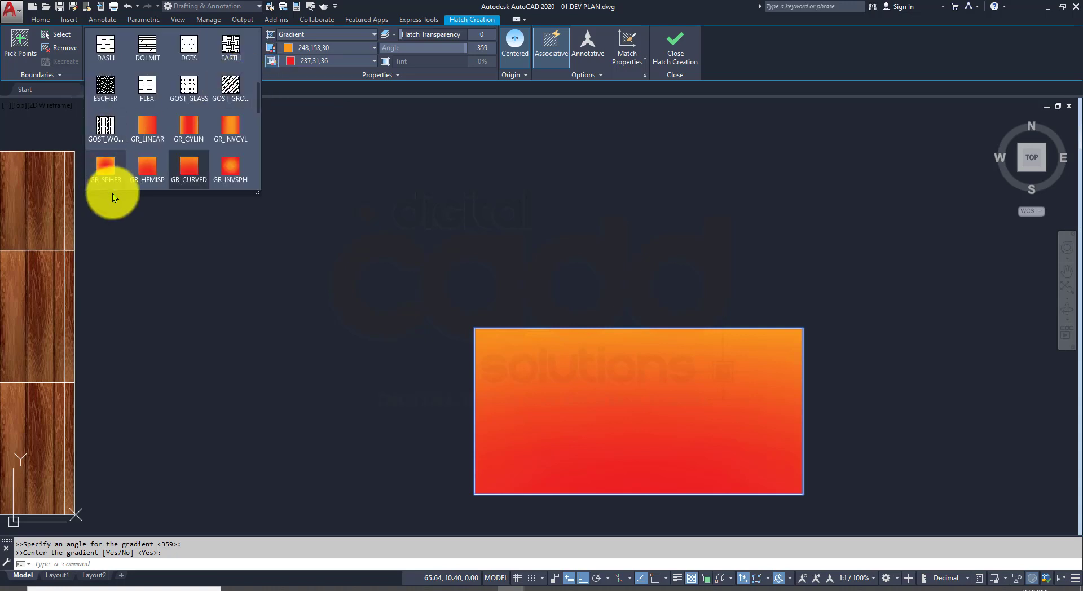
pyautogui.scroll(1, 199, 148)
pyautogui.scroll(2, 200, 144)
pyautogui.scroll(-4, 192, 148)
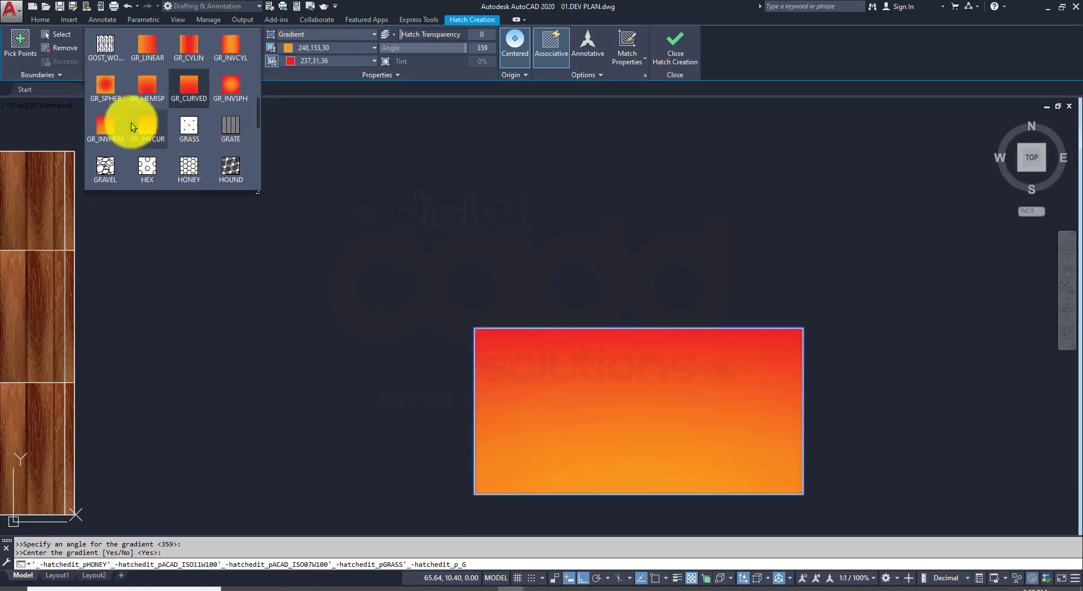
pyautogui.click(99, 126)
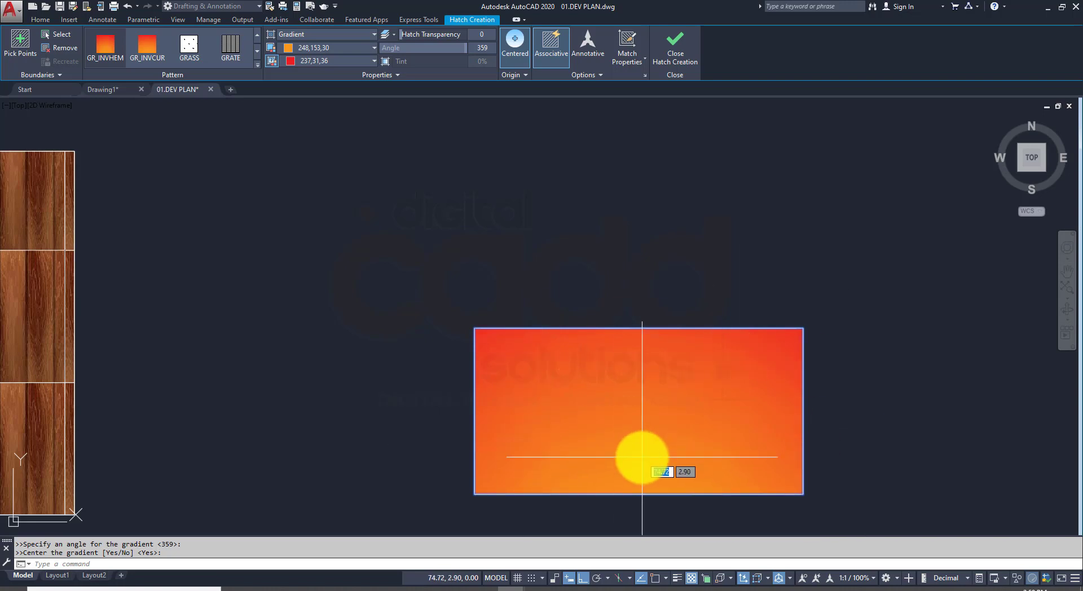
# Step: Set the first gradient colour to black (0,0,0) for a red-to-black fade
pyautogui.click(336, 46)
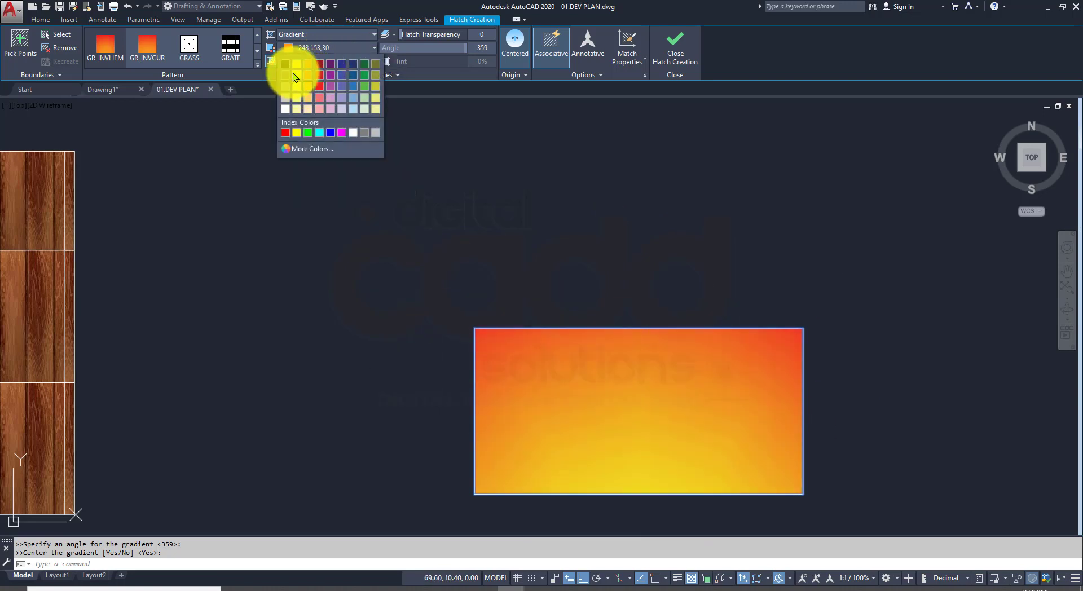
pyautogui.click(290, 73)
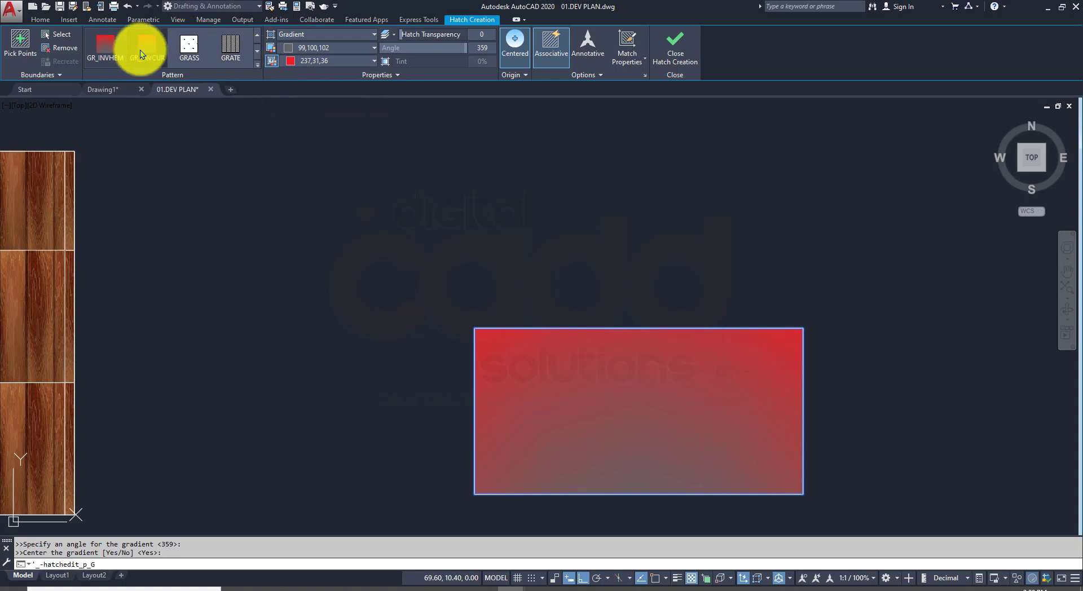
pyautogui.click(310, 50)
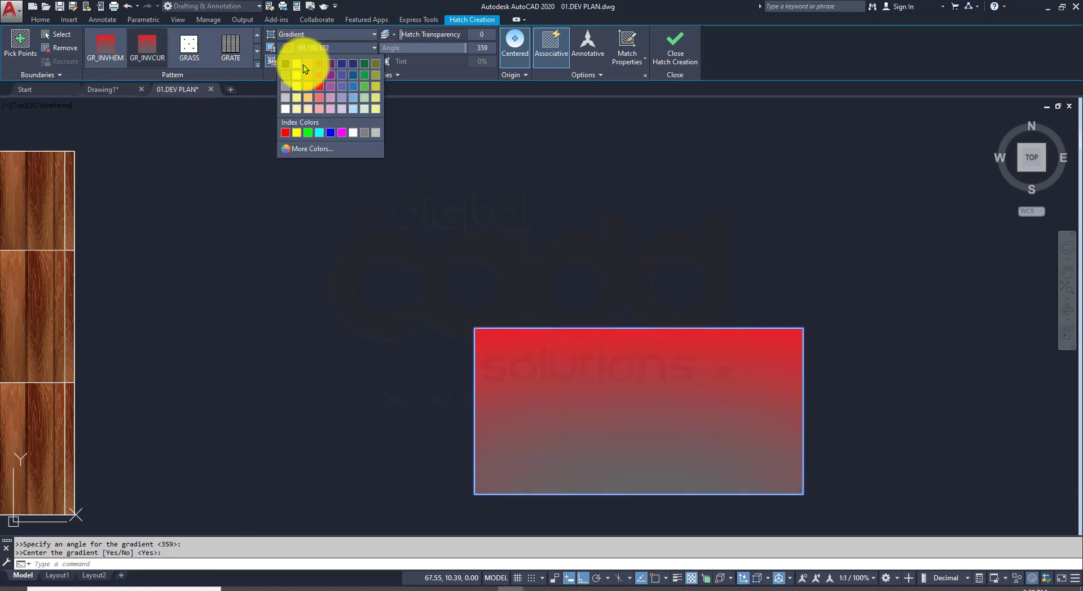
pyautogui.click(286, 68)
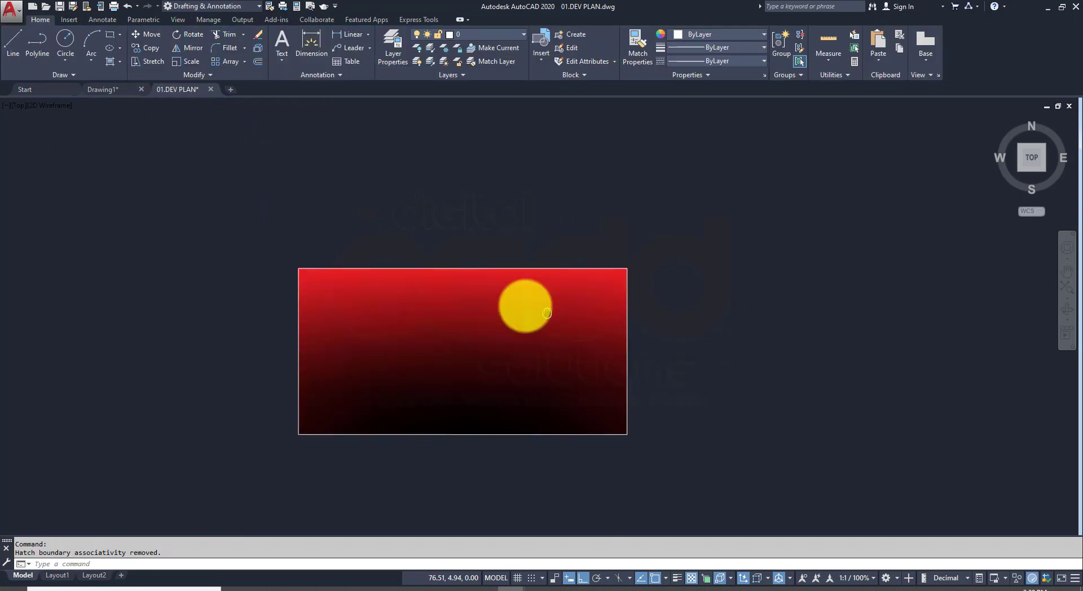
pyautogui.scroll(-4, 439, 422)
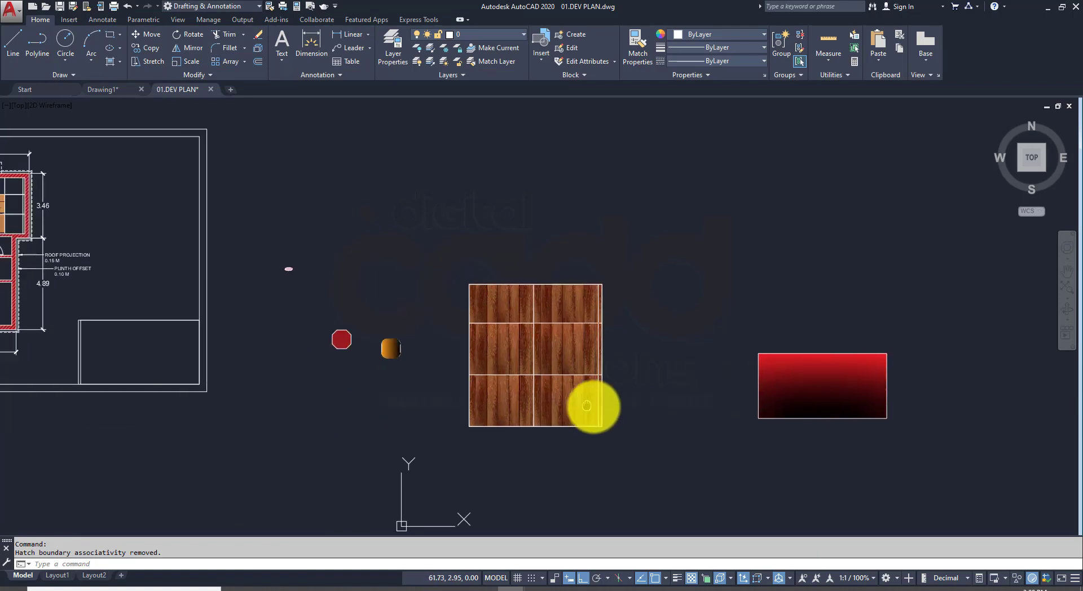
pyautogui.moveTo(192, 398); pyautogui.dragTo(1001, 455, button='middle')
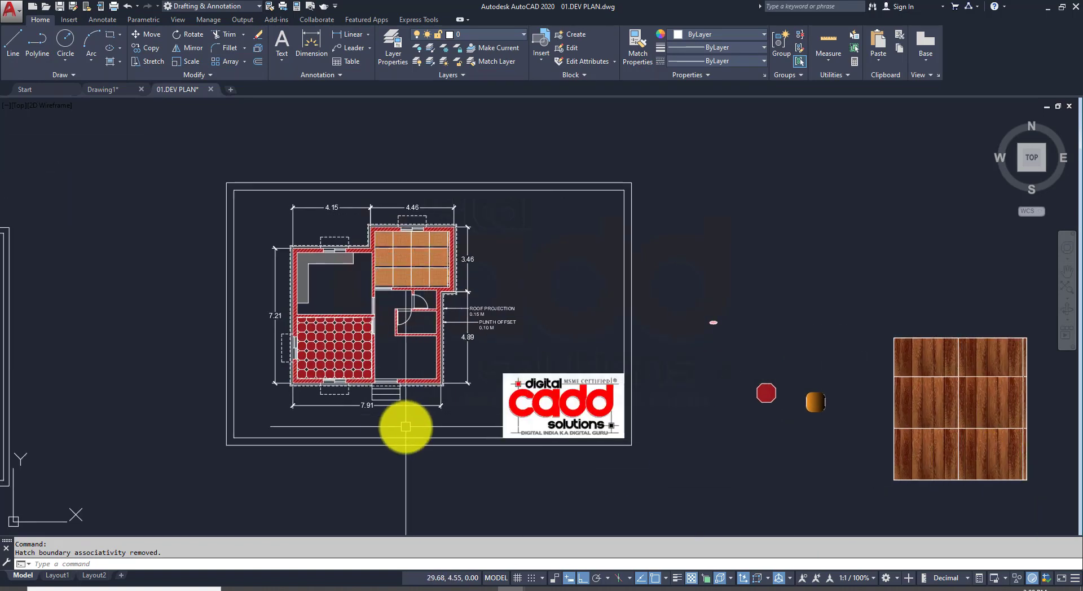
pyautogui.scroll(3, 331, 368)
pyautogui.scroll(-3, 339, 381)
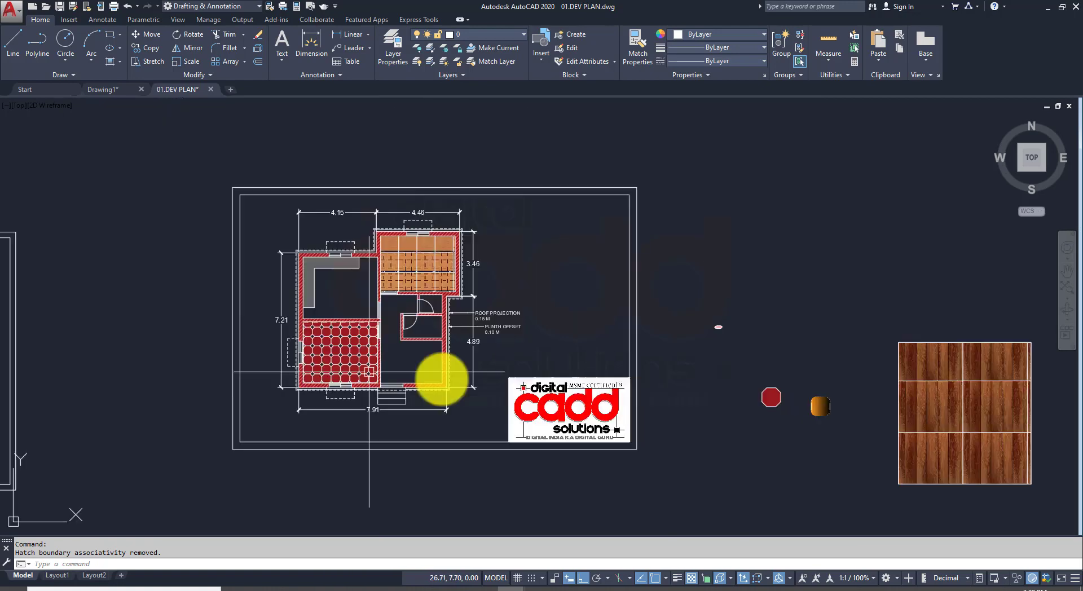
pyautogui.moveTo(443, 379)
pyautogui.mouseDown(button='middle')
pyautogui.moveTo(399, 350)
pyautogui.moveTo(137, 350)
pyautogui.mouseUp(button='middle')
pyautogui.scroll(6, 573, 404)
pyautogui.scroll(2, 570, 397)
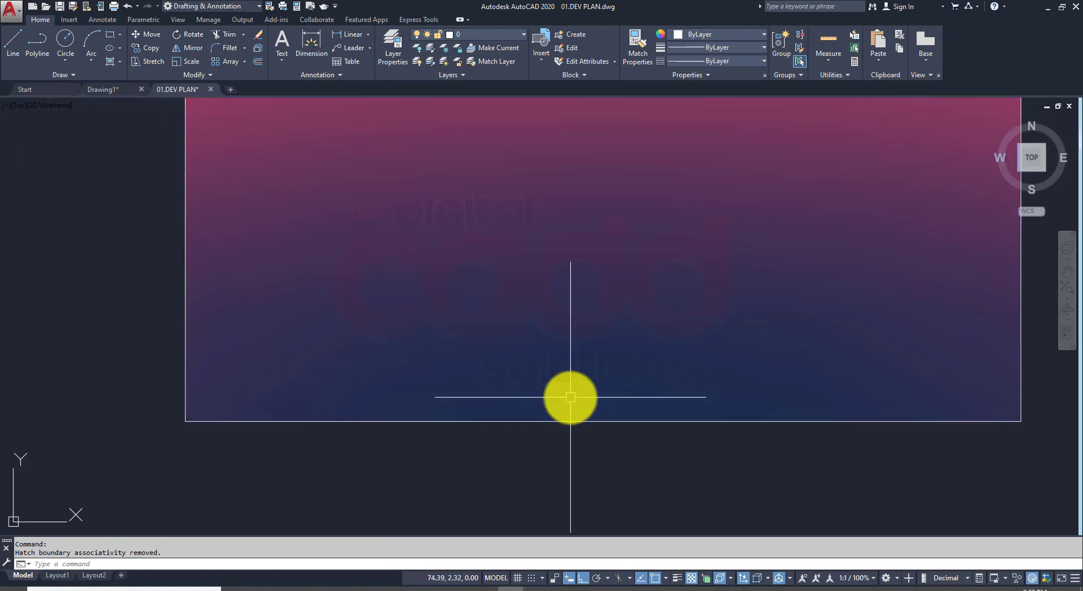
pyautogui.scroll(-8, 445, 429)
pyautogui.scroll(6, 429, 411)
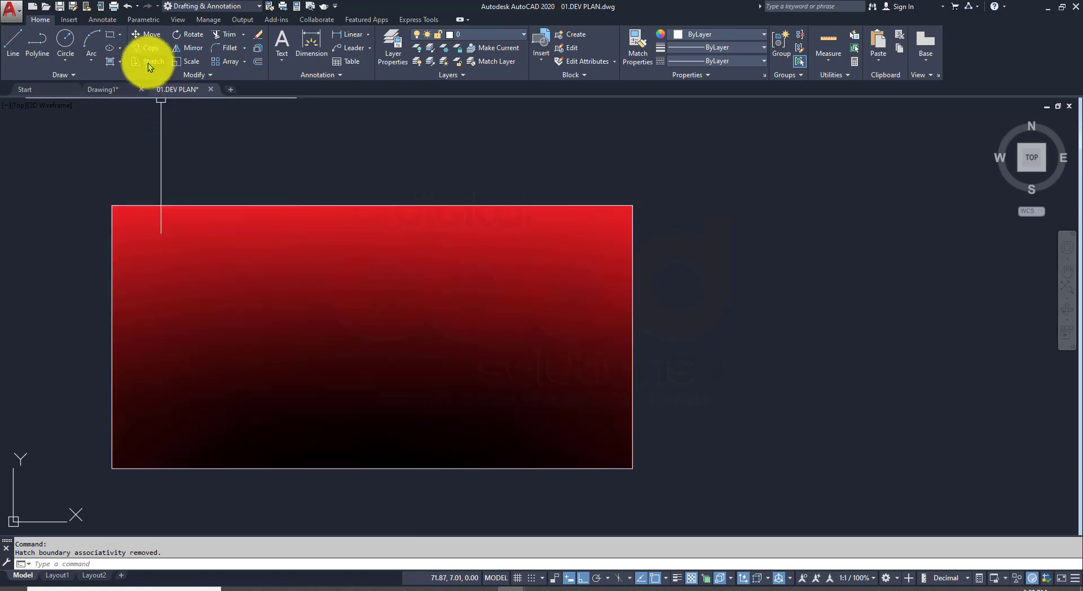
pyautogui.click(121, 60)
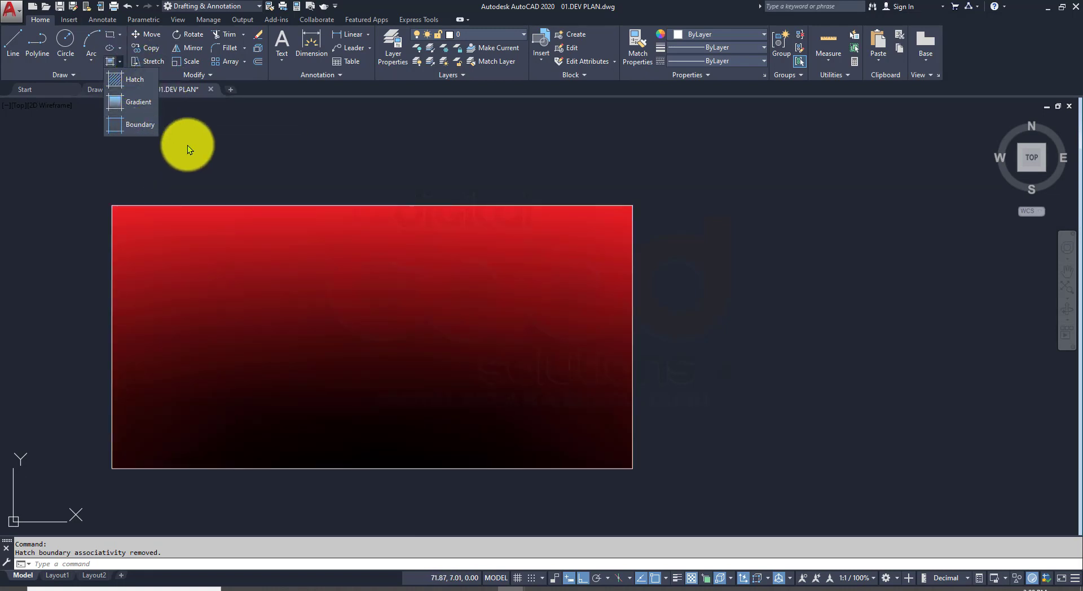
pyautogui.click(84, 73)
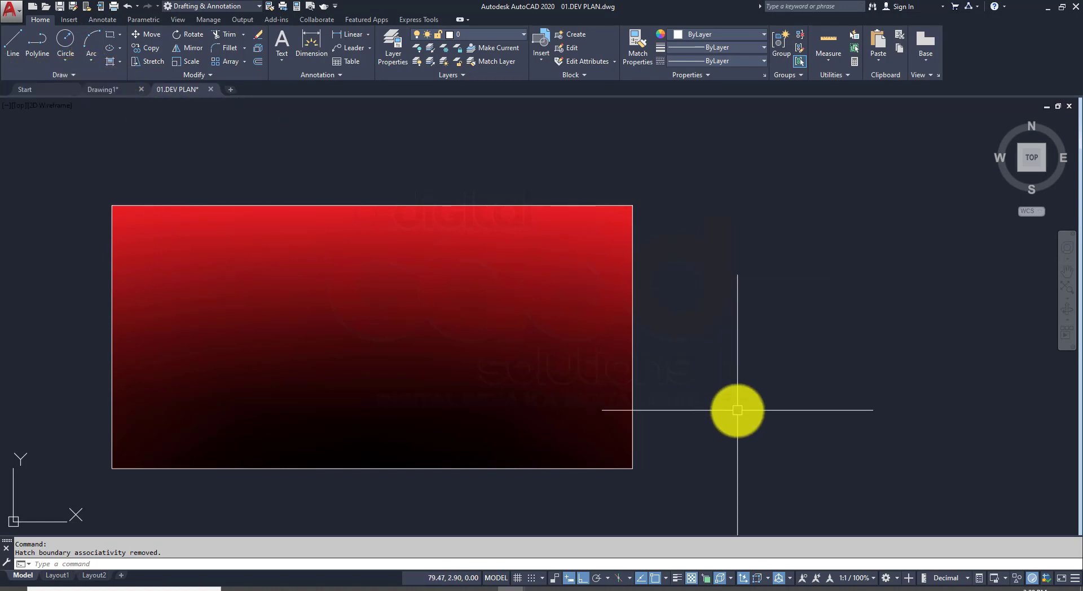
pyautogui.scroll(-5, 736, 409)
pyautogui.moveTo(280, 399); pyautogui.dragTo(725, 423, button='middle')
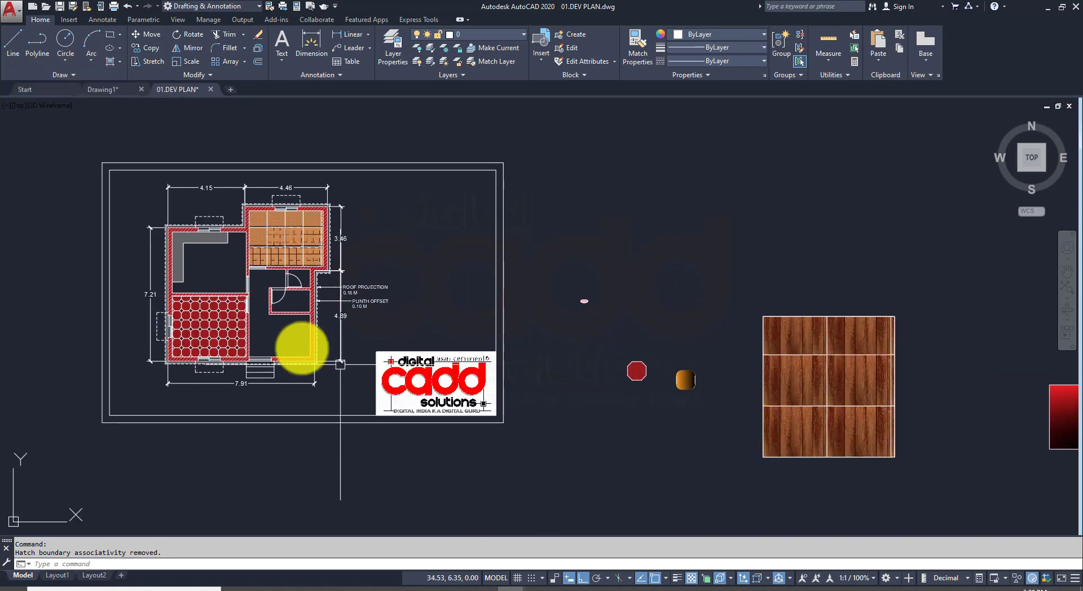
pyautogui.scroll(3, 217, 313)
pyautogui.scroll(-1, 218, 314)
pyautogui.scroll(2, 421, 363)
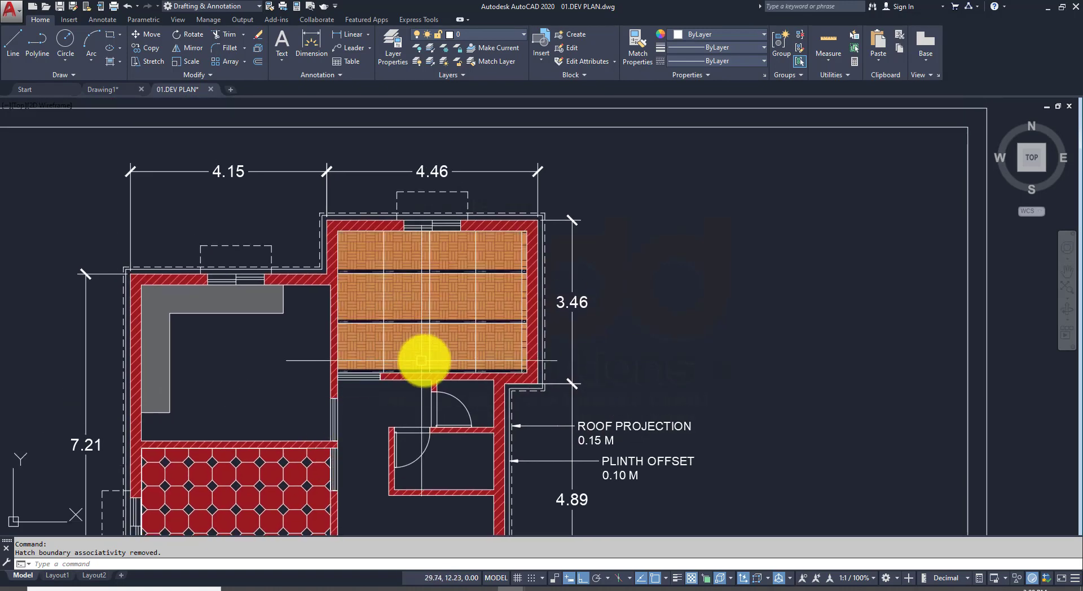
pyautogui.scroll(3, 412, 362)
pyautogui.moveTo(432, 258); pyautogui.dragTo(443, 290, button='middle')
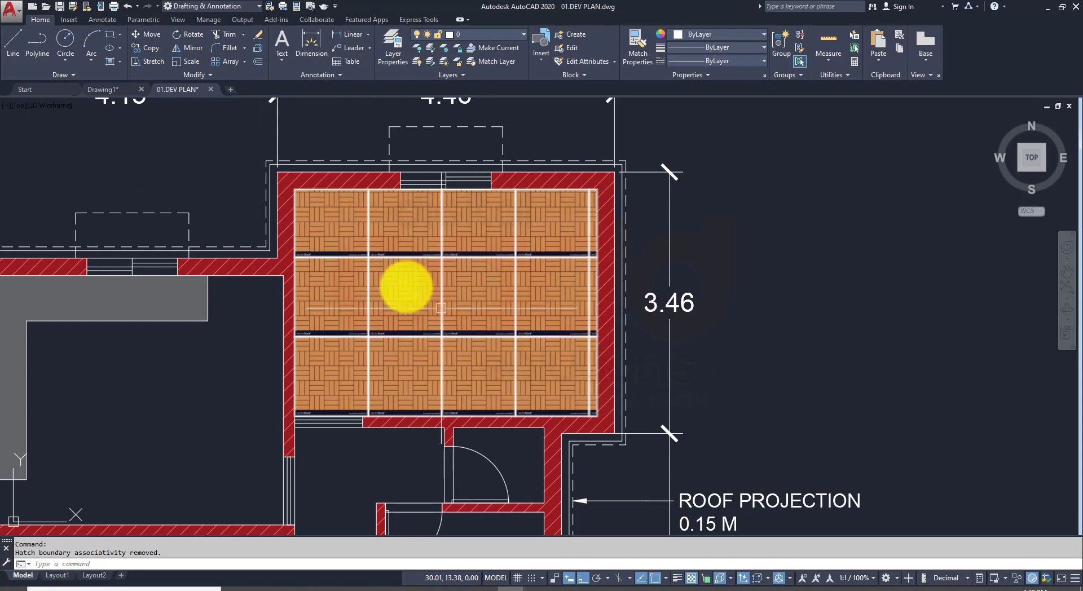
pyautogui.scroll(-4, 323, 302)
pyautogui.moveTo(501, 443)
pyautogui.mouseDown(button='middle')
pyautogui.moveTo(263, 317)
pyautogui.moveTo(7, 254)
pyautogui.mouseUp(button='middle')
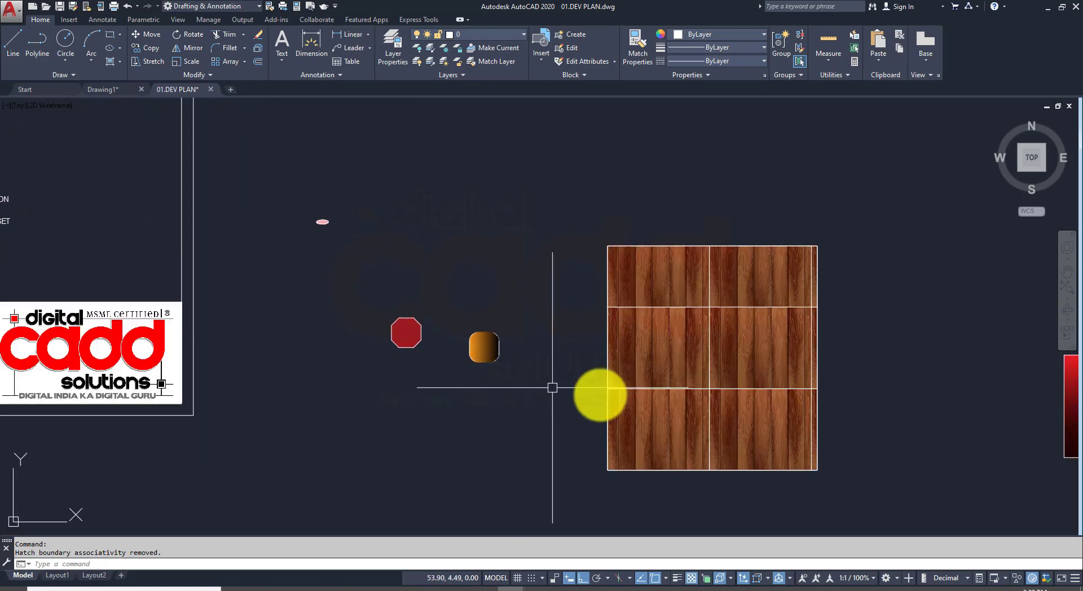
pyautogui.moveTo(600, 393); pyautogui.dragTo(299, 381, button='middle')
pyautogui.scroll(2, 392, 423)
pyautogui.scroll(2, 391, 424)
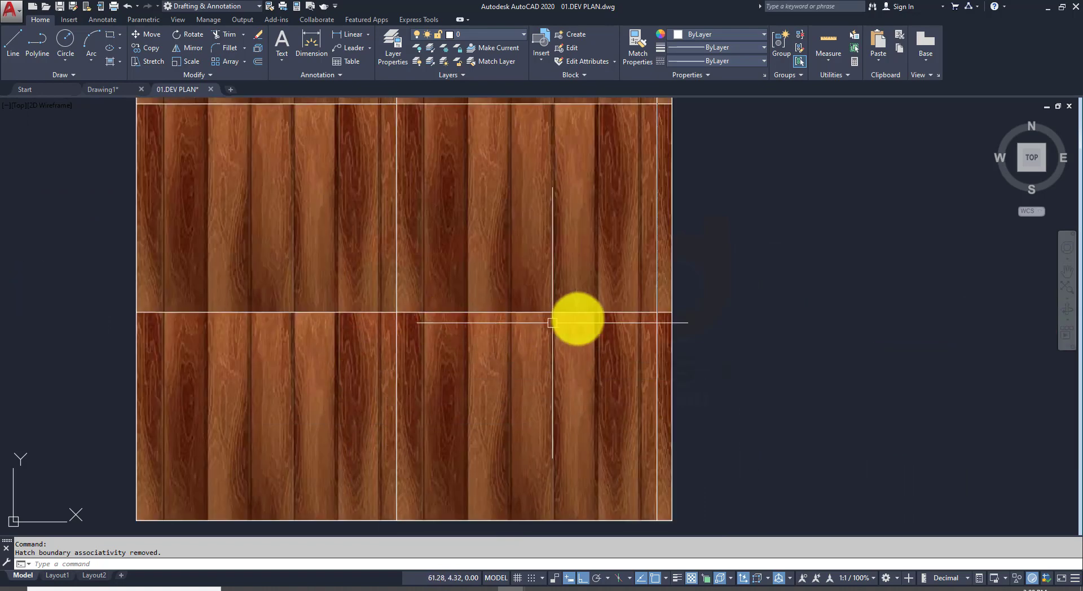
pyautogui.scroll(2, 299, 433)
pyautogui.scroll(2, 300, 433)
pyautogui.scroll(-3, 440, 375)
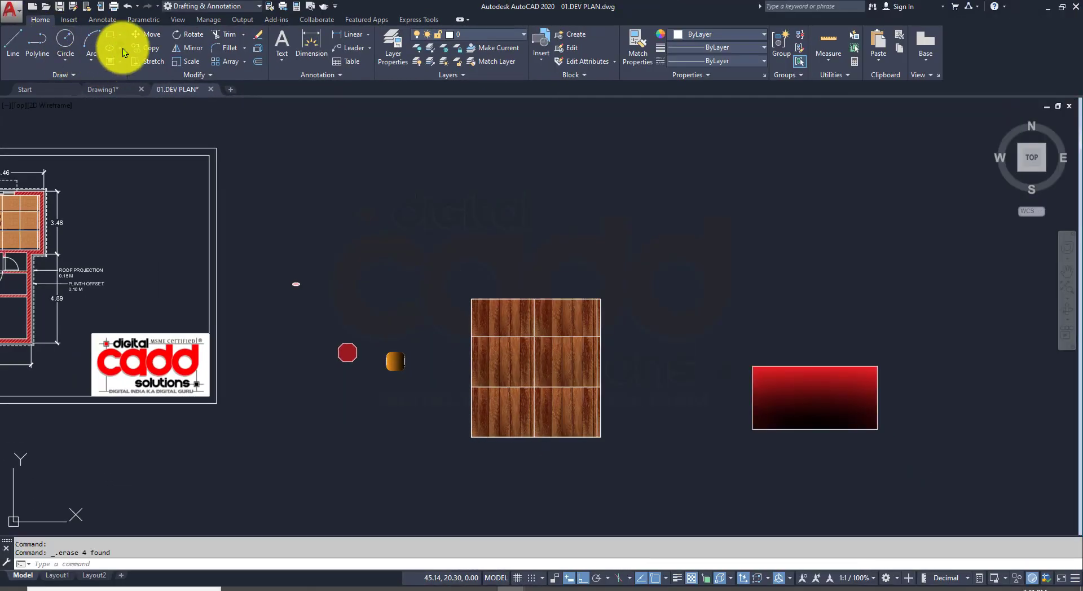
pyautogui.click(120, 48)
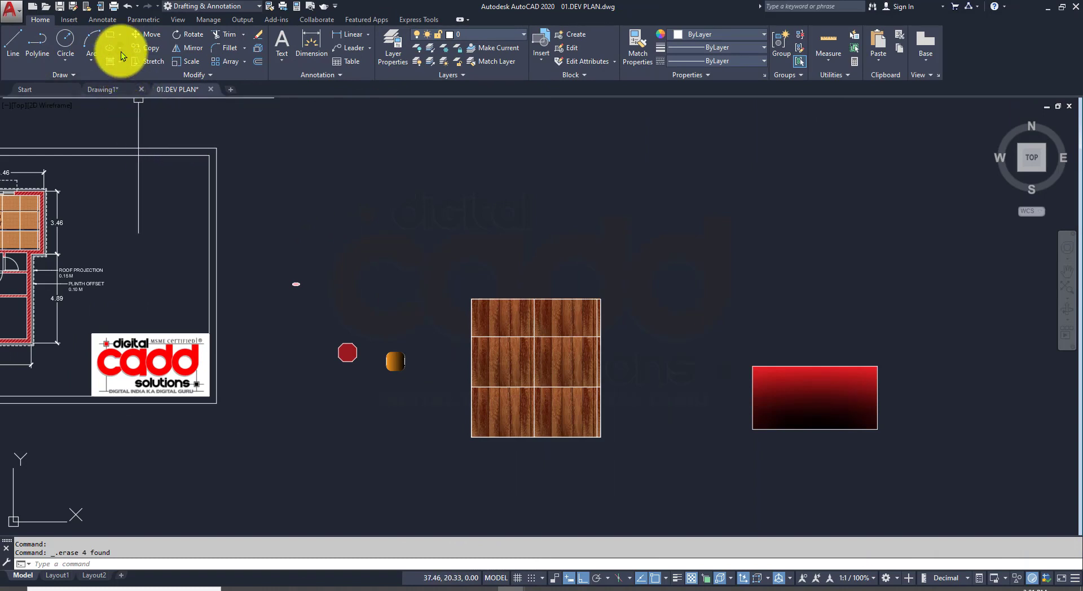
pyautogui.click(120, 62)
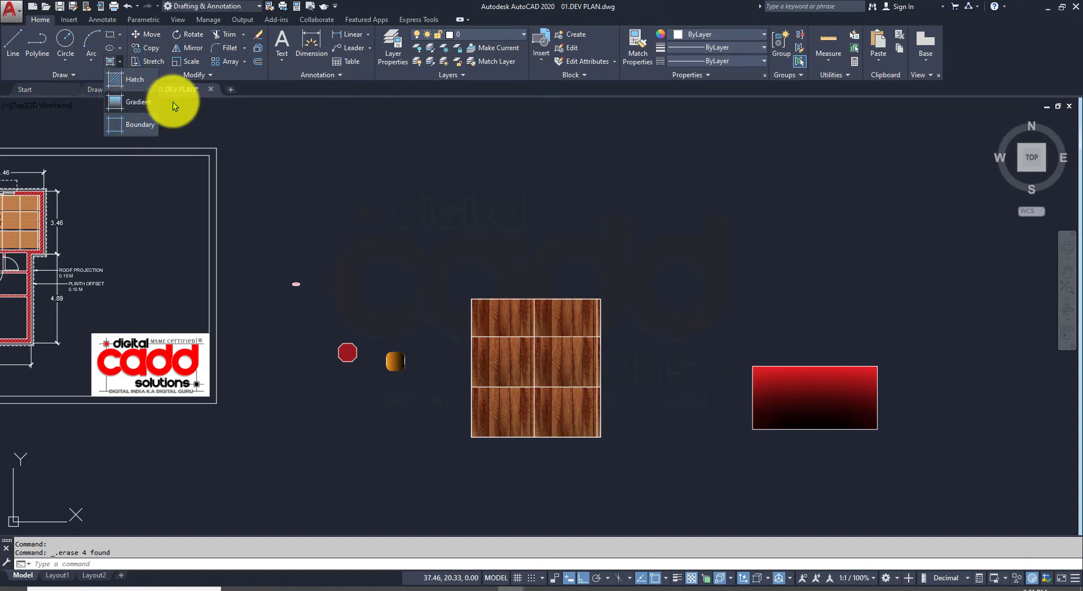
pyautogui.click(403, 19)
pyautogui.click(473, 55)
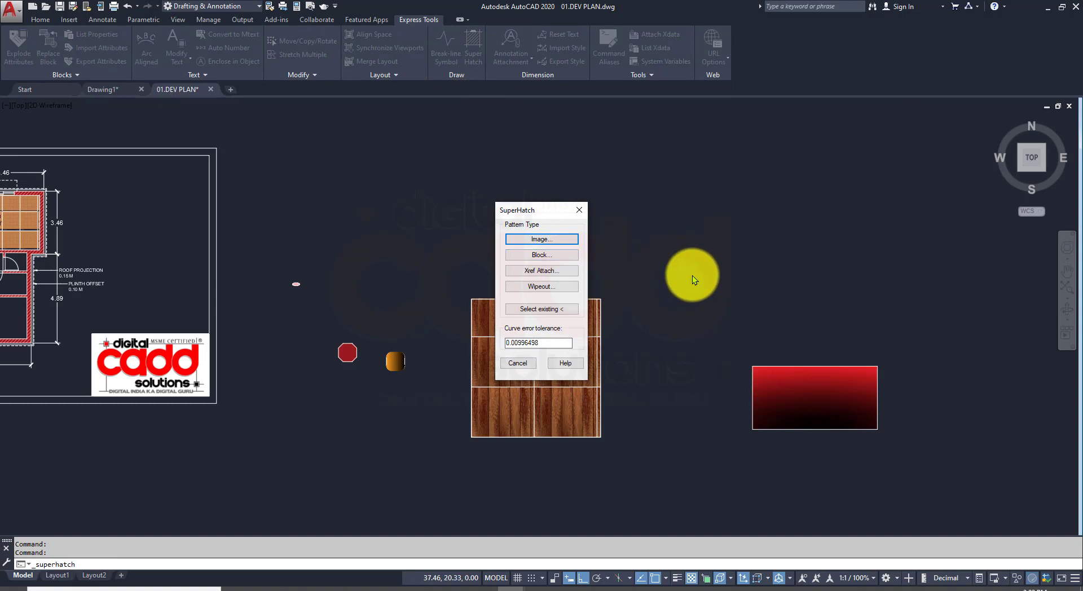
pyautogui.press('Escape')
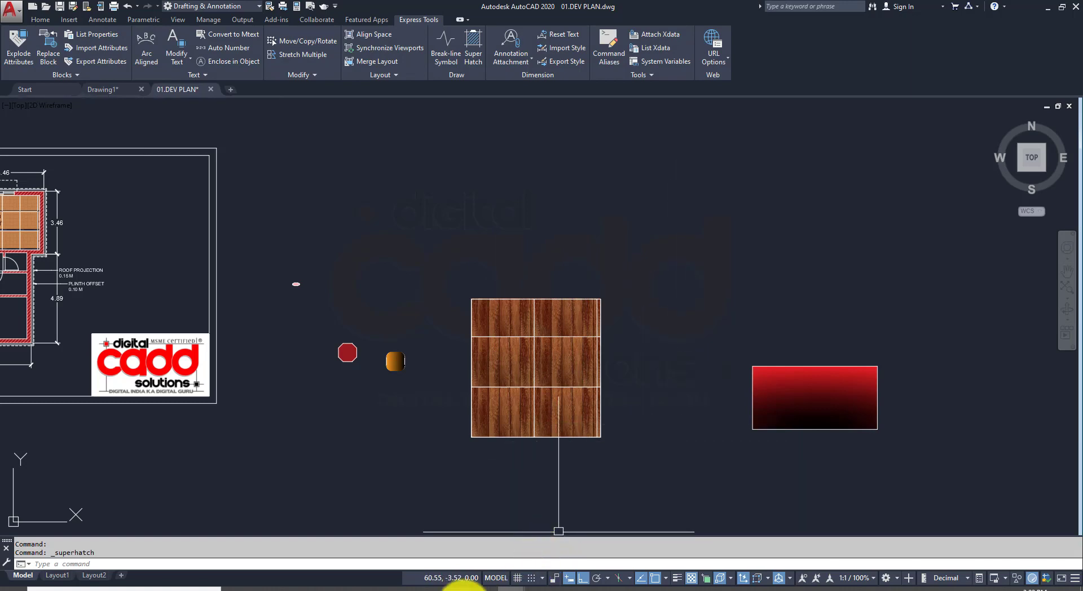
pyautogui.click(536, 588)
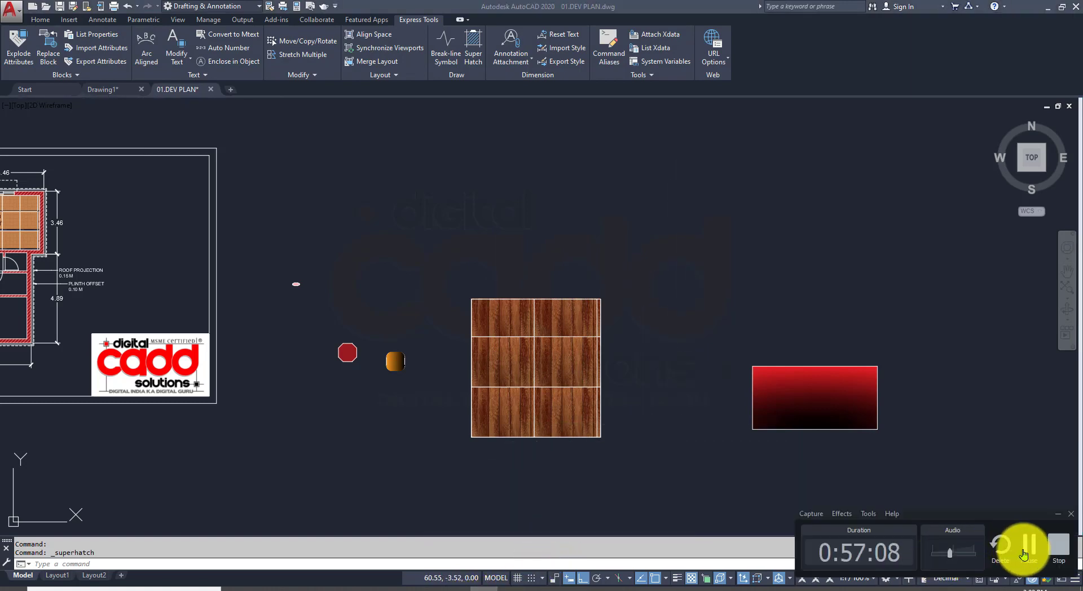